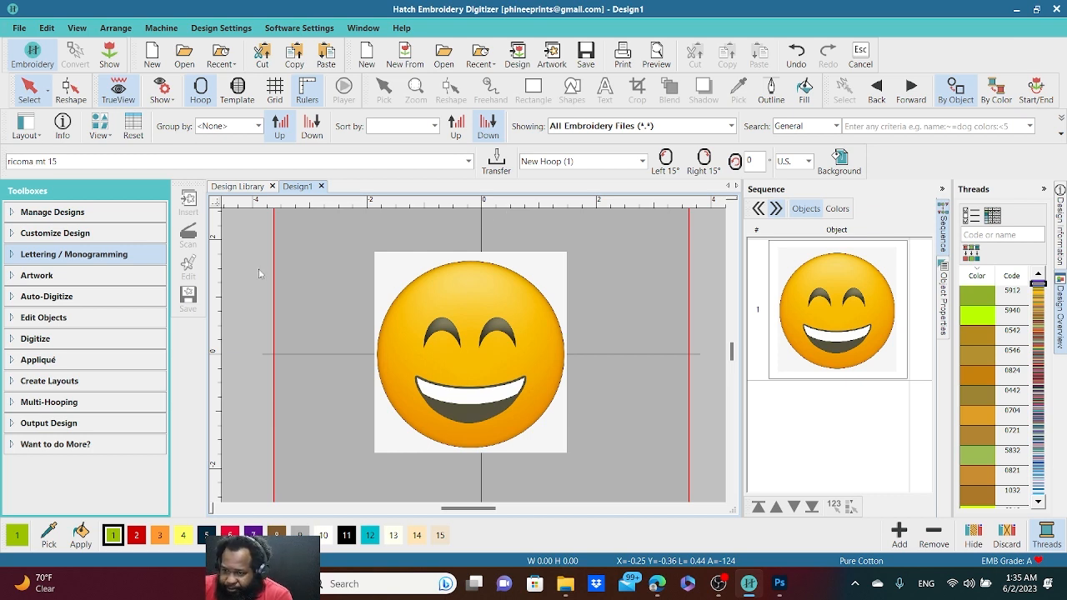
- Examine the fill stitch types offered for Digitize Blocks and the patterns available for the Embossed fill
{"action": "left_click", "coordinate": [22, 338]}
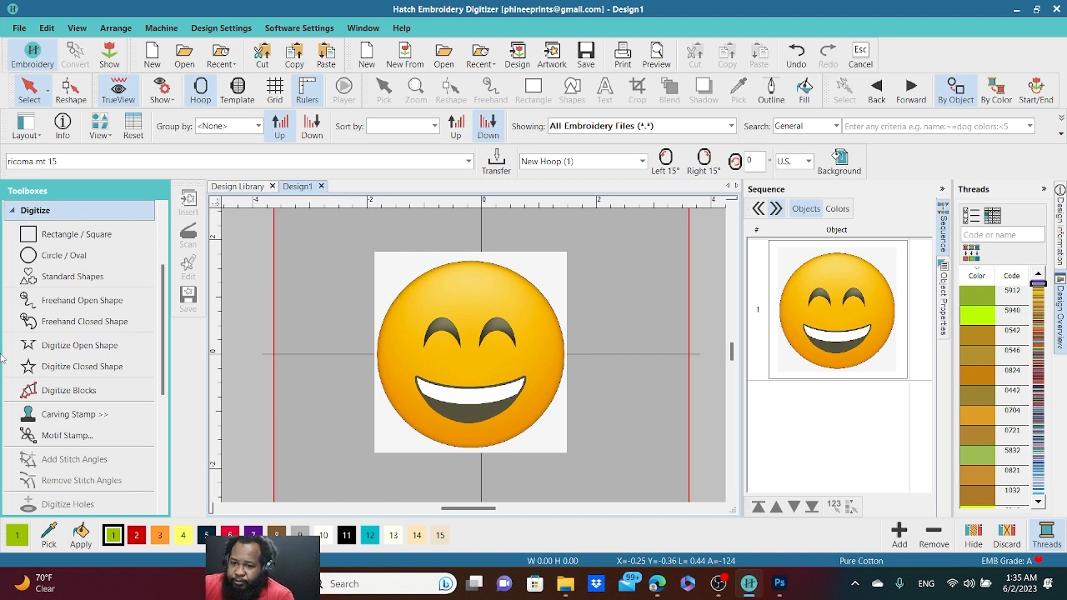
{"action": "left_click", "coordinate": [48, 392]}
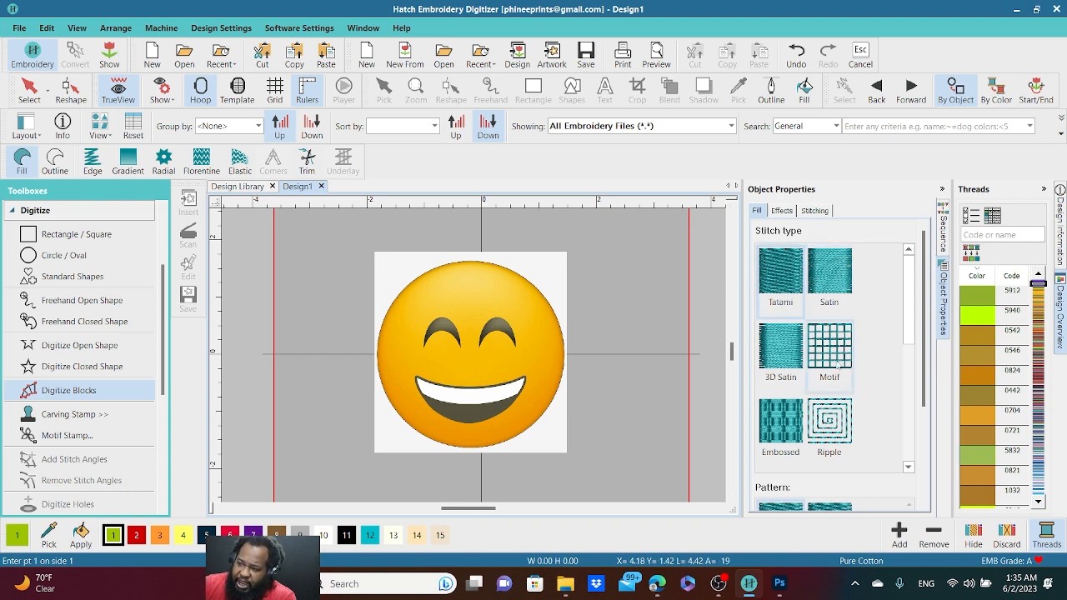
{"action": "scroll", "coordinate": [771, 421], "scroll_direction": "down", "scroll_amount": 3}
{"action": "scroll", "coordinate": [784, 420], "scroll_direction": "up", "scroll_amount": 3}
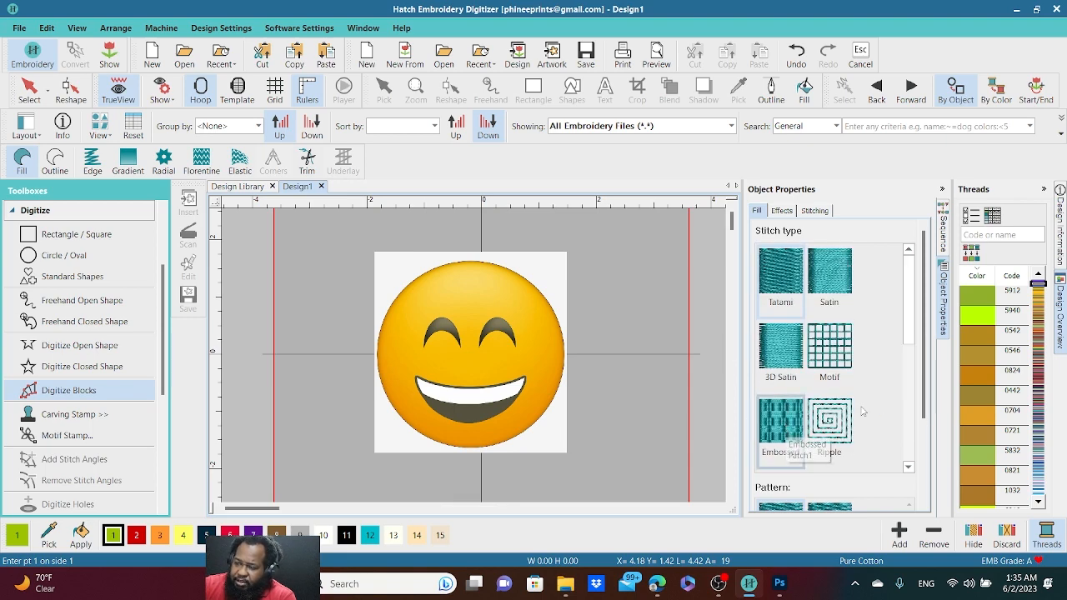
{"action": "scroll", "coordinate": [835, 450], "scroll_direction": "down", "scroll_amount": 3}
{"action": "scroll", "coordinate": [834, 450], "scroll_direction": "down", "scroll_amount": 2}
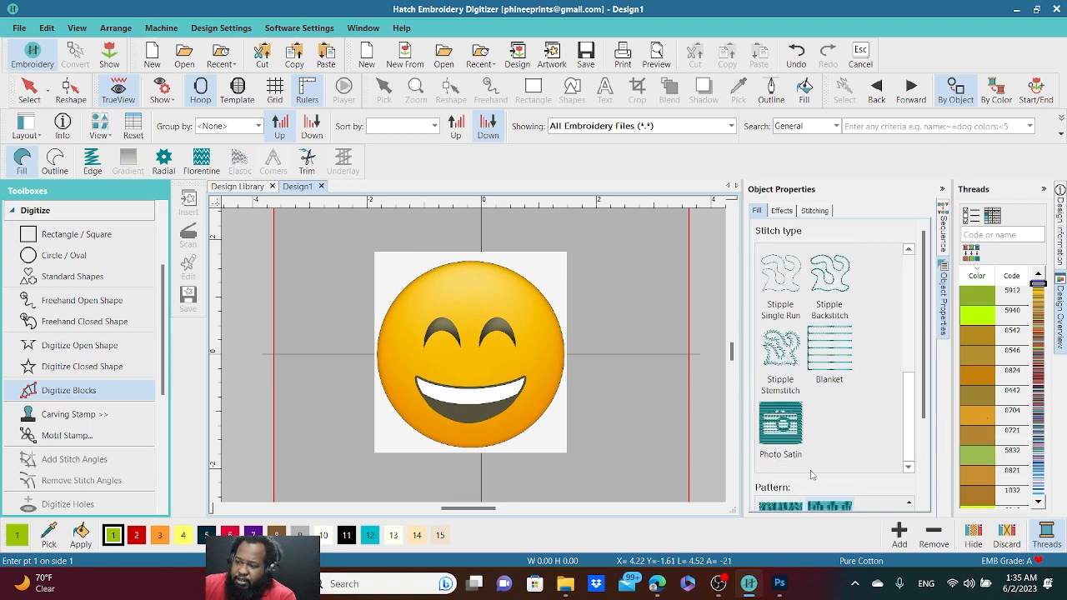
{"action": "scroll", "coordinate": [923, 464], "scroll_direction": "down", "scroll_amount": 3}
{"action": "left_click_drag", "start_coordinate": [924, 464], "coordinate": [924, 487]}
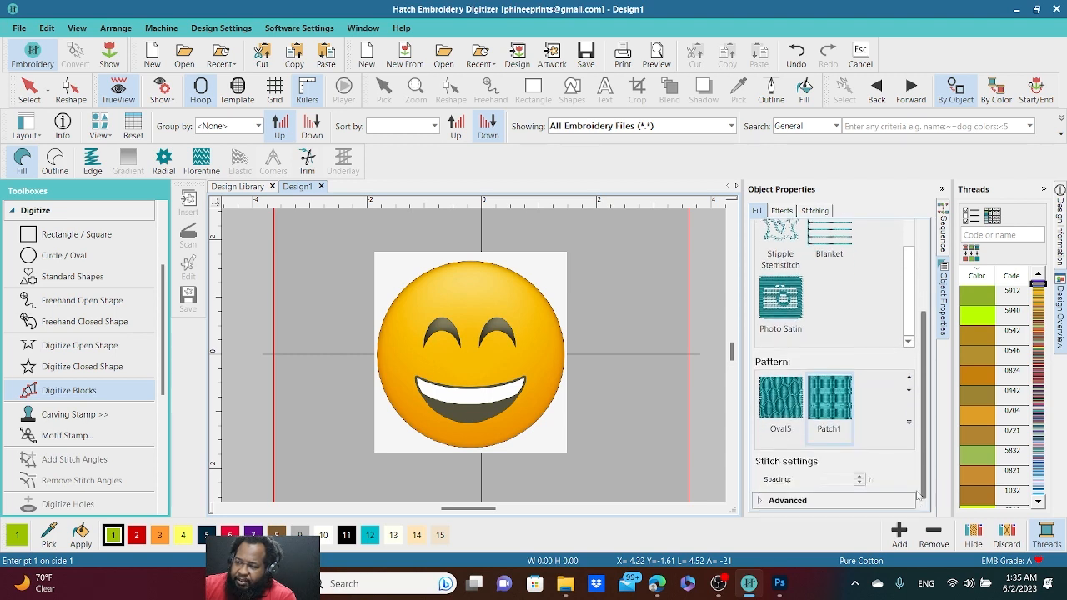
{"action": "left_click", "coordinate": [906, 394]}
{"action": "left_click", "coordinate": [907, 391]}
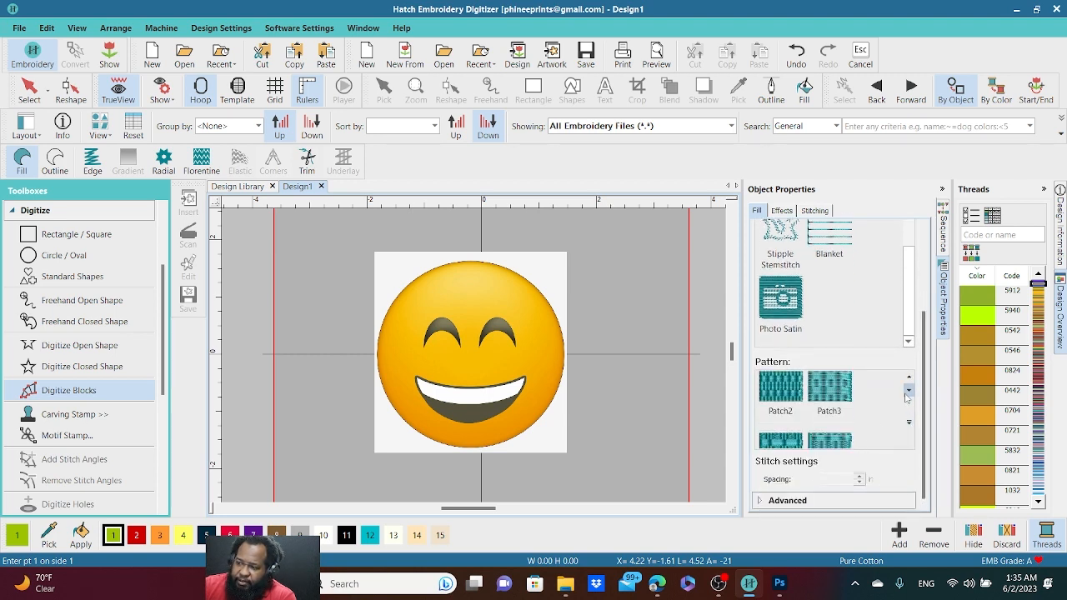
{"action": "left_click", "coordinate": [787, 400]}
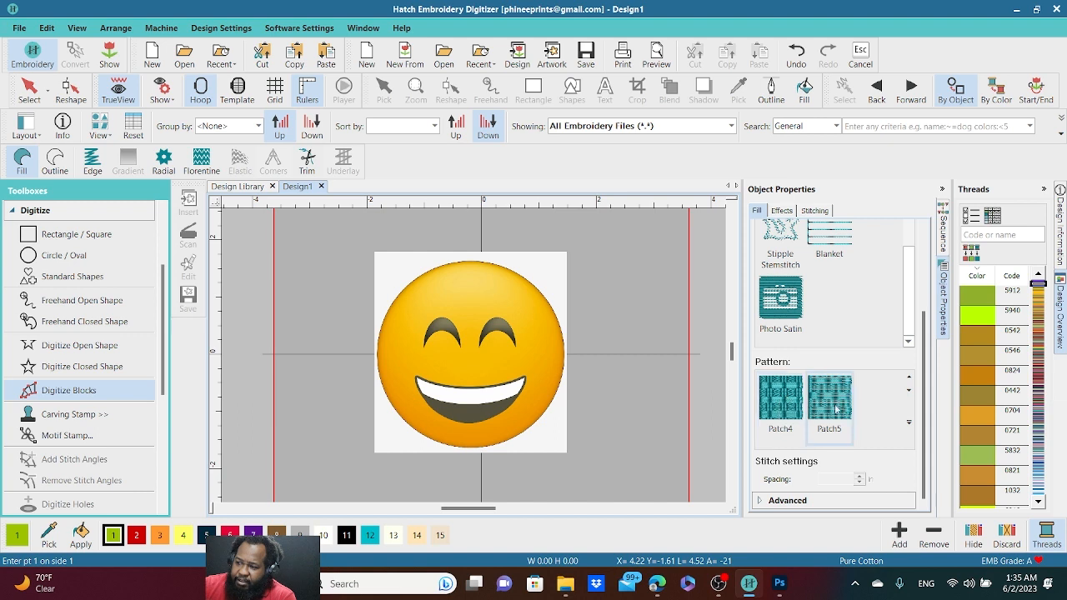
{"action": "left_click", "coordinate": [908, 391]}
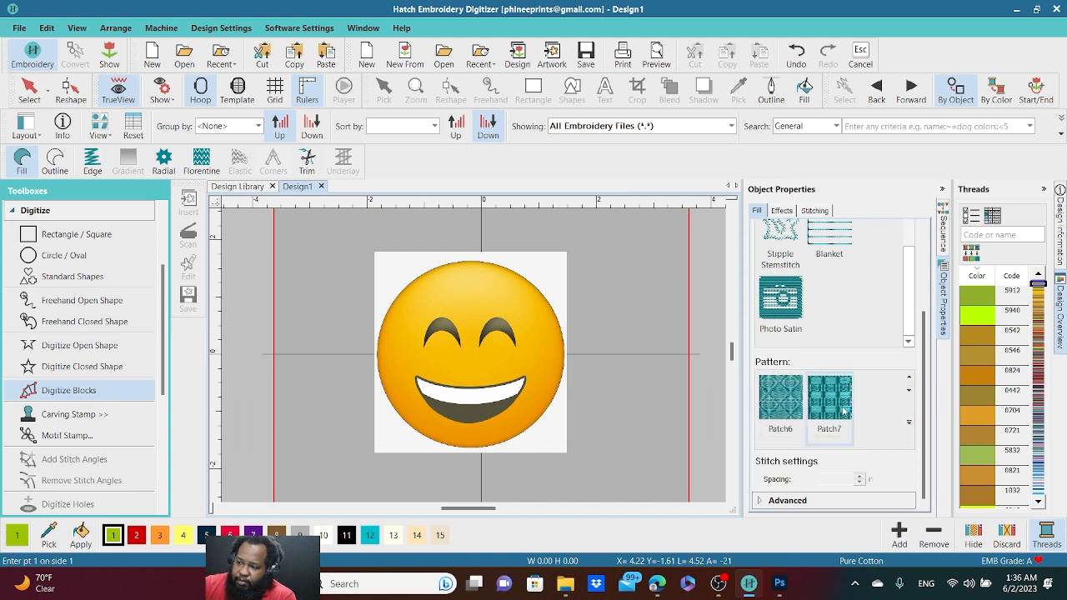
{"action": "left_click", "coordinate": [908, 379]}
{"action": "scroll", "coordinate": [929, 367], "scroll_direction": "up", "scroll_amount": 3}
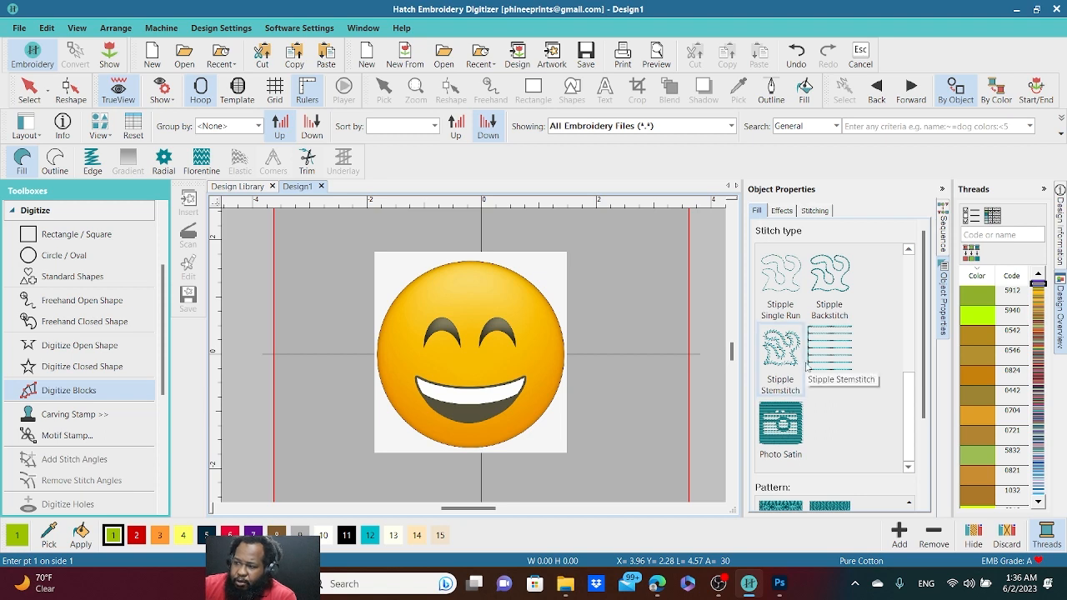
{"action": "scroll", "coordinate": [910, 385], "scroll_direction": "up", "scroll_amount": 8}
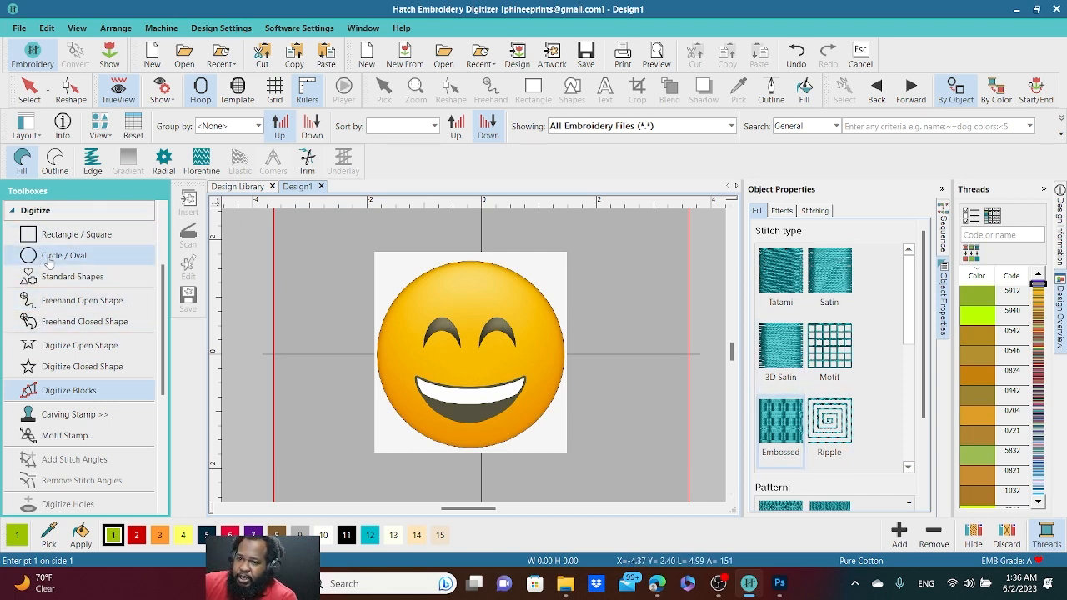
- Draw a test oval about 1.9 in wide with Embossed fill beside the emoji and undo it
{"action": "left_click", "coordinate": [47, 259]}
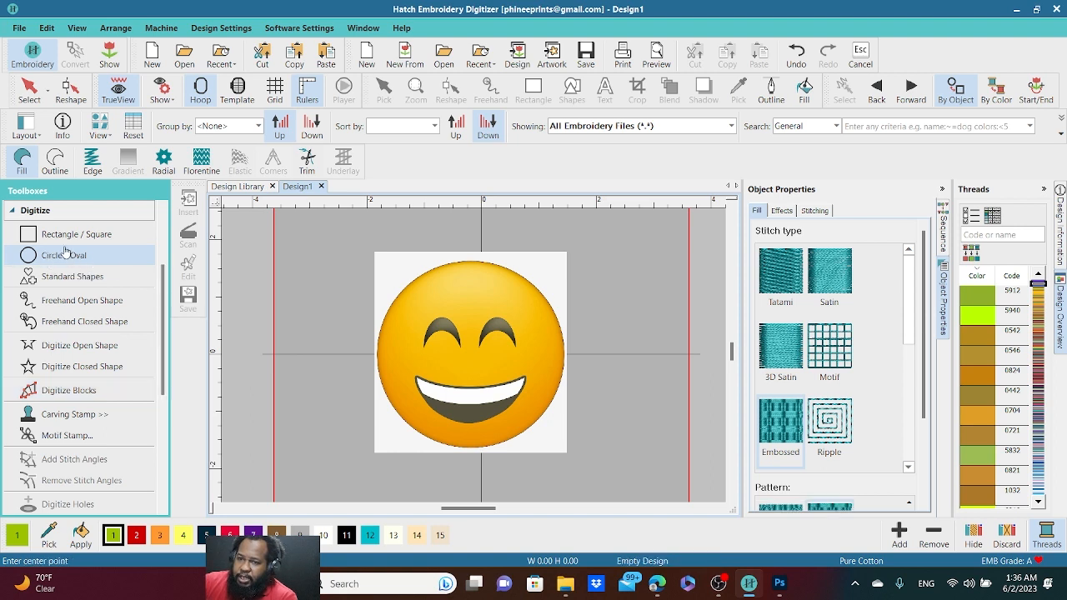
{"action": "left_click", "coordinate": [307, 271]}
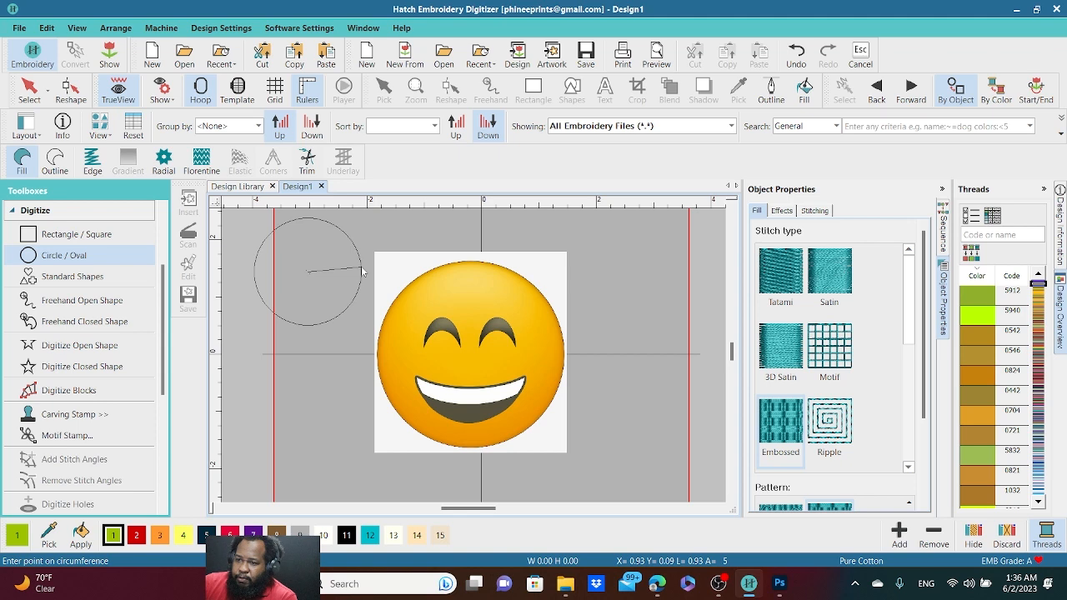
{"action": "left_click", "coordinate": [360, 271]}
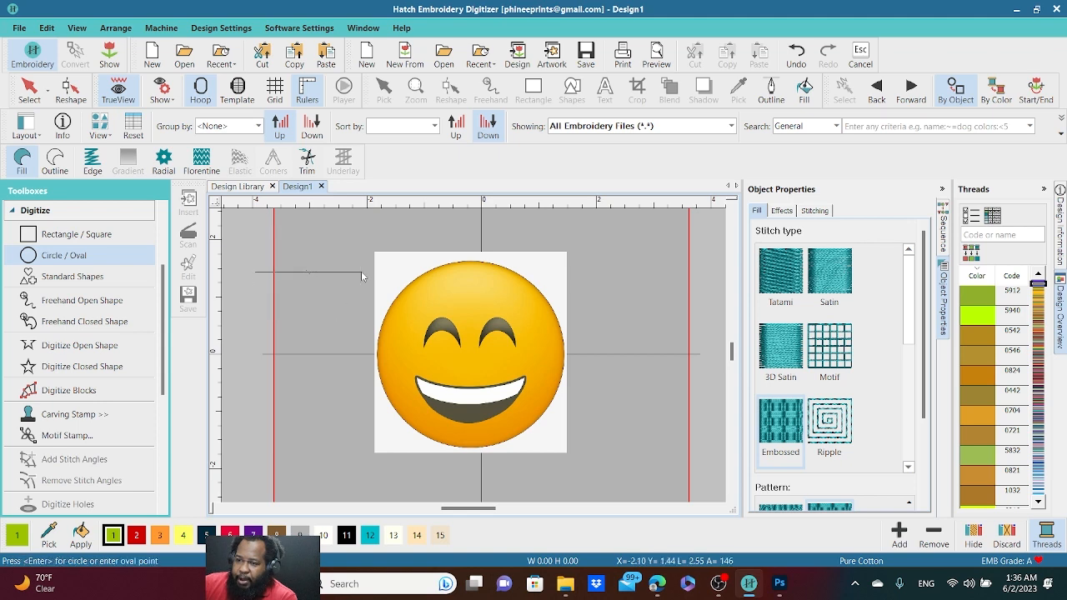
{"action": "left_click", "coordinate": [345, 328]}
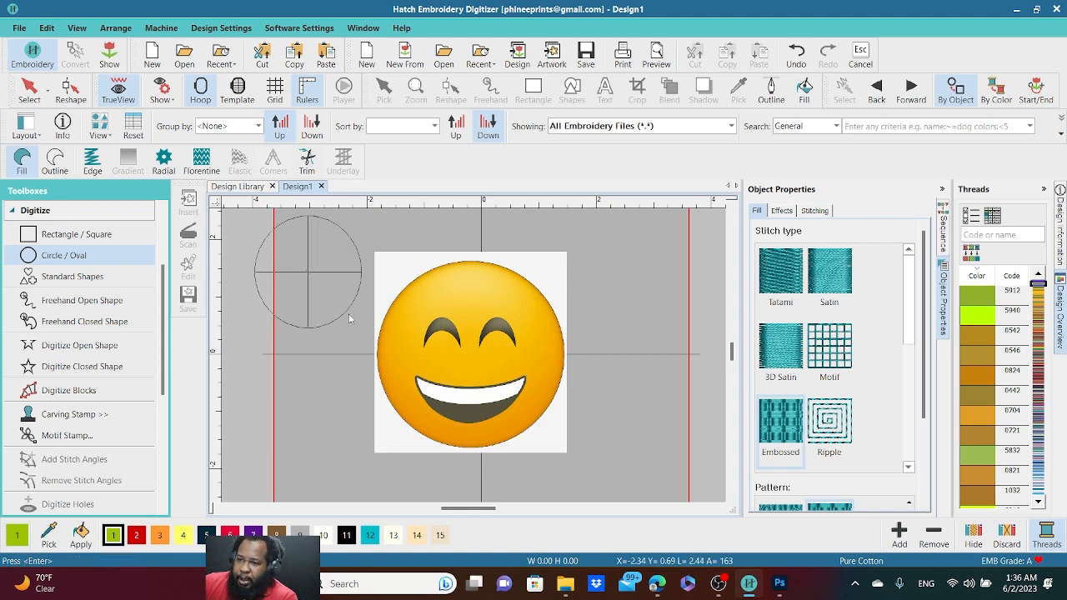
{"action": "key", "text": "Return"}
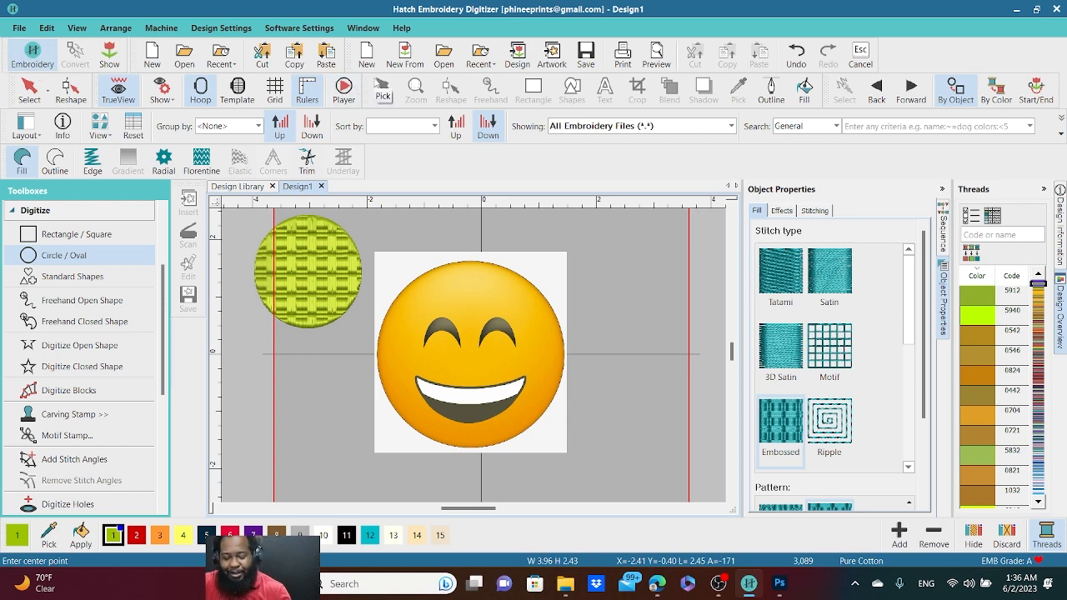
{"action": "key", "text": "ctrl+z"}
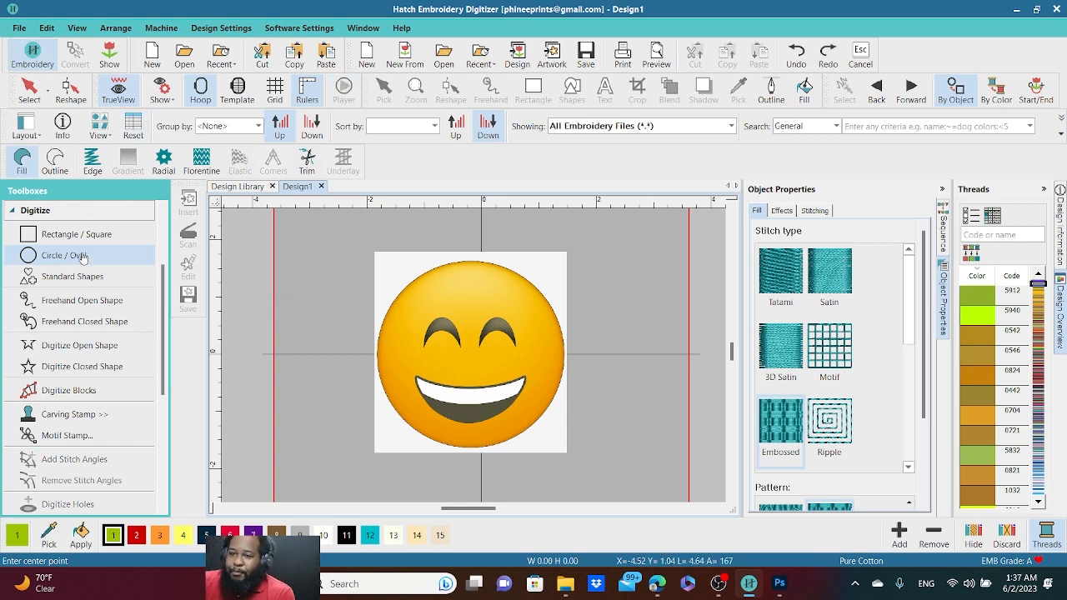
- Prepare Digitize Blocks with Satin fill and black thread color 11
{"action": "left_click", "coordinate": [95, 395]}
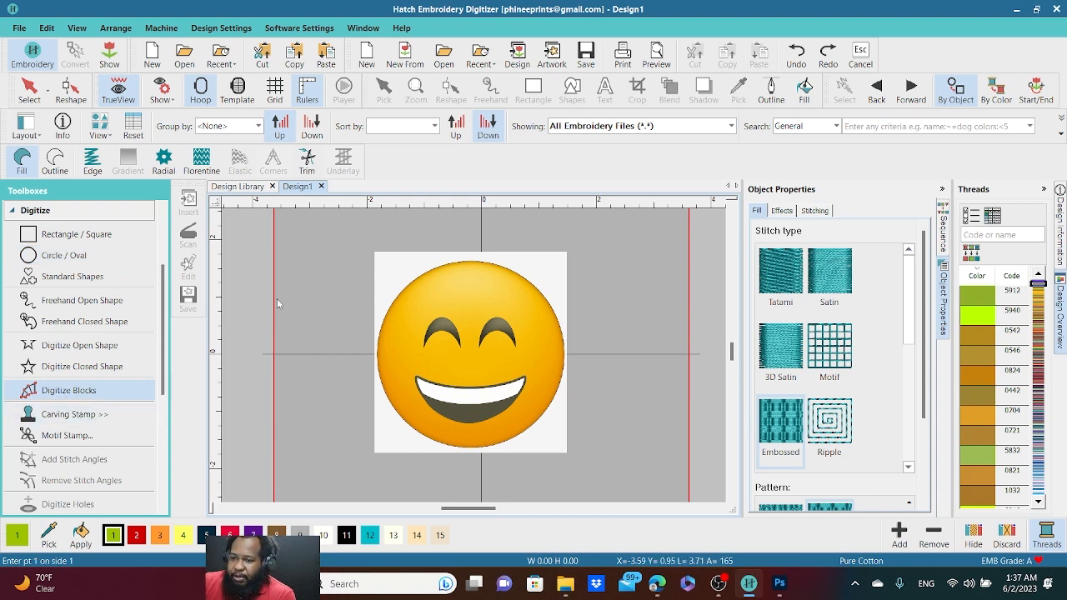
{"action": "left_click", "coordinate": [827, 271]}
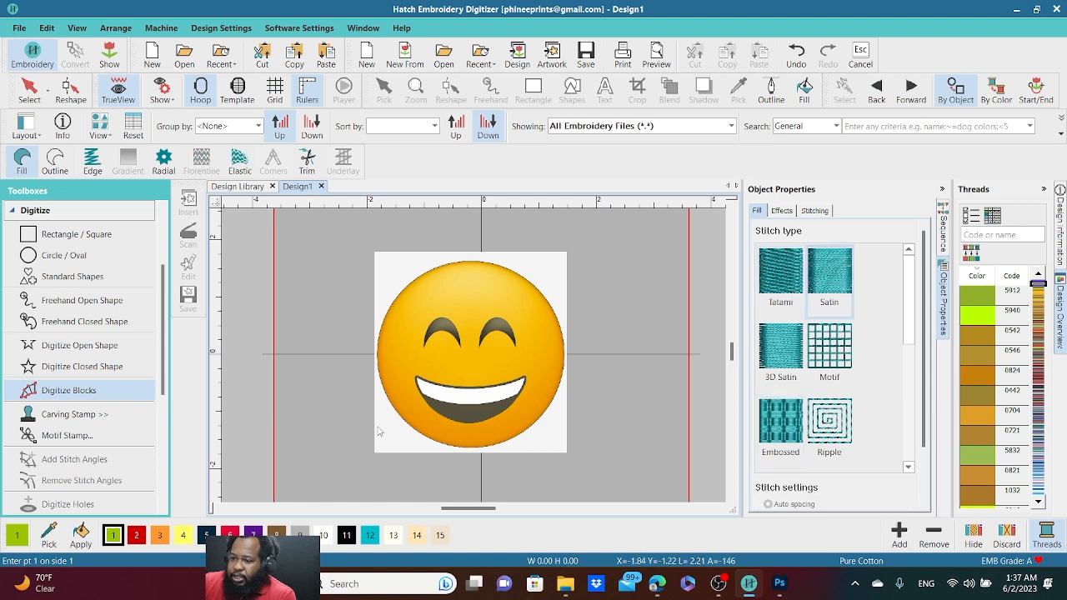
{"action": "left_click", "coordinate": [345, 536]}
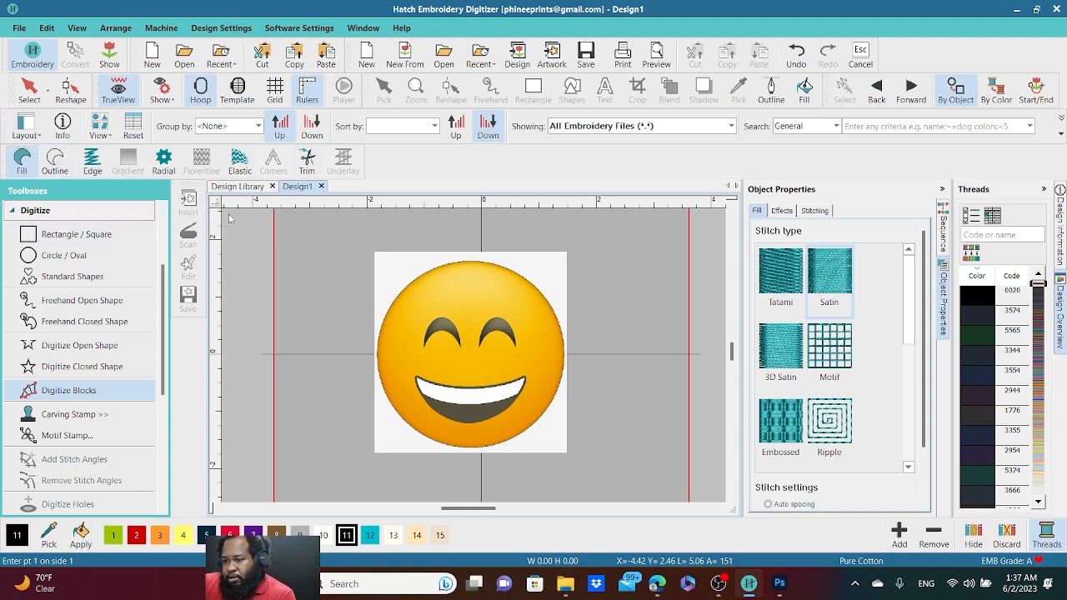
- Digitize the emoji's white teeth as a satin block, placing point pairs along both edges from one mouth corner to the other
{"action": "left_click", "coordinate": [420, 385]}
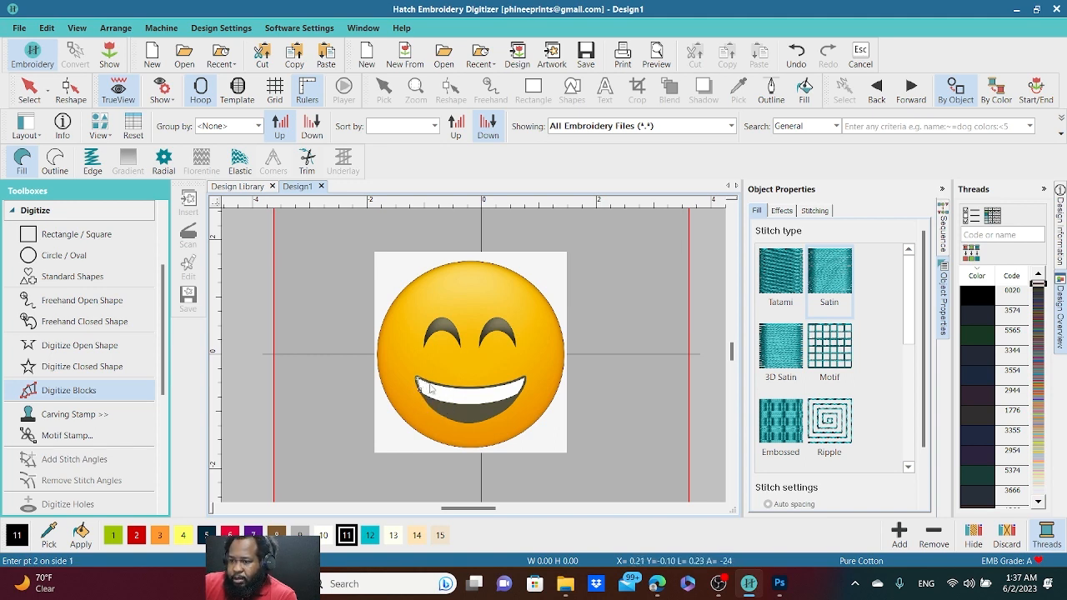
{"action": "left_click", "coordinate": [426, 388]}
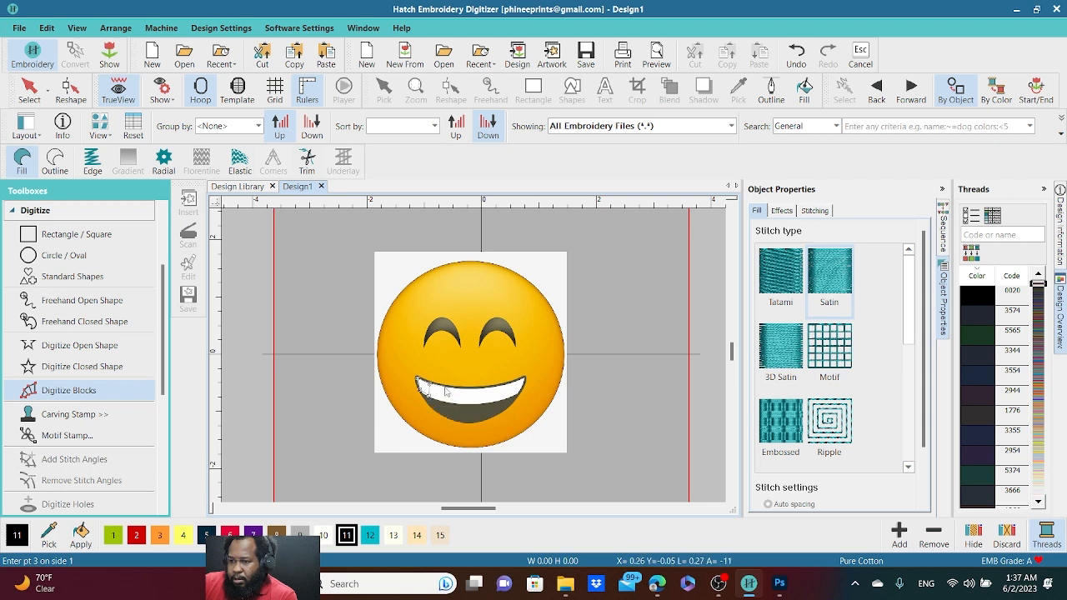
{"action": "left_click", "coordinate": [455, 394]}
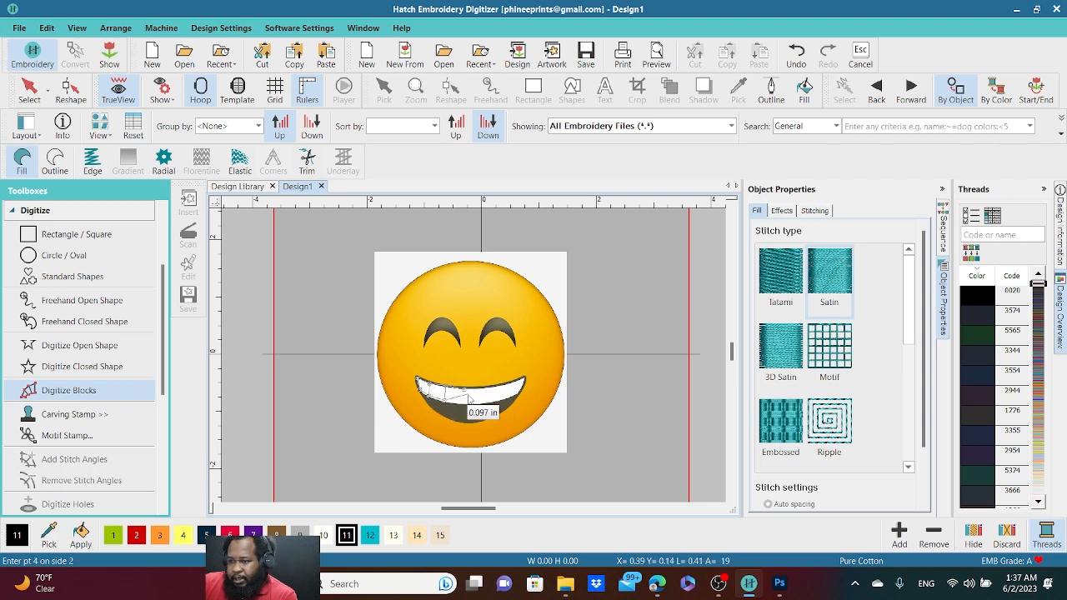
{"action": "left_click", "coordinate": [479, 399]}
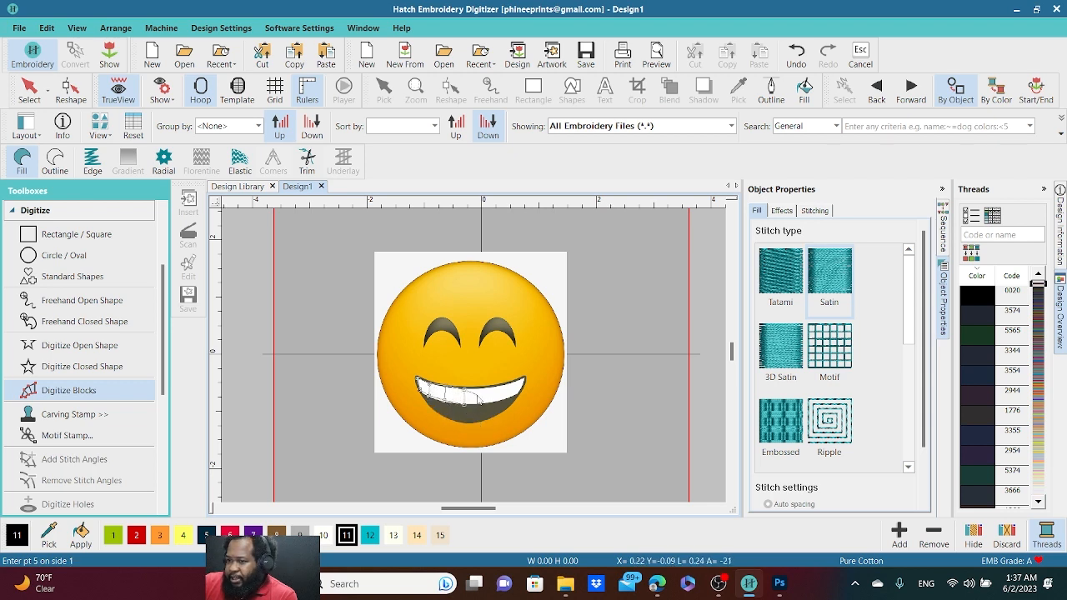
{"action": "key", "text": "Return"}
{"action": "left_click", "coordinate": [481, 404]}
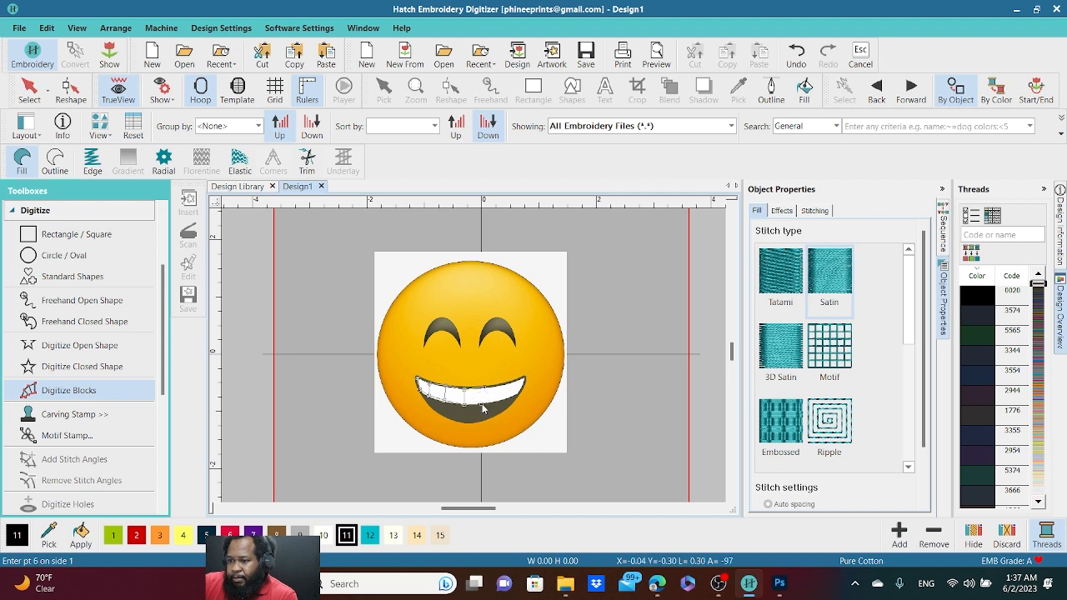
{"action": "left_click", "coordinate": [508, 383]}
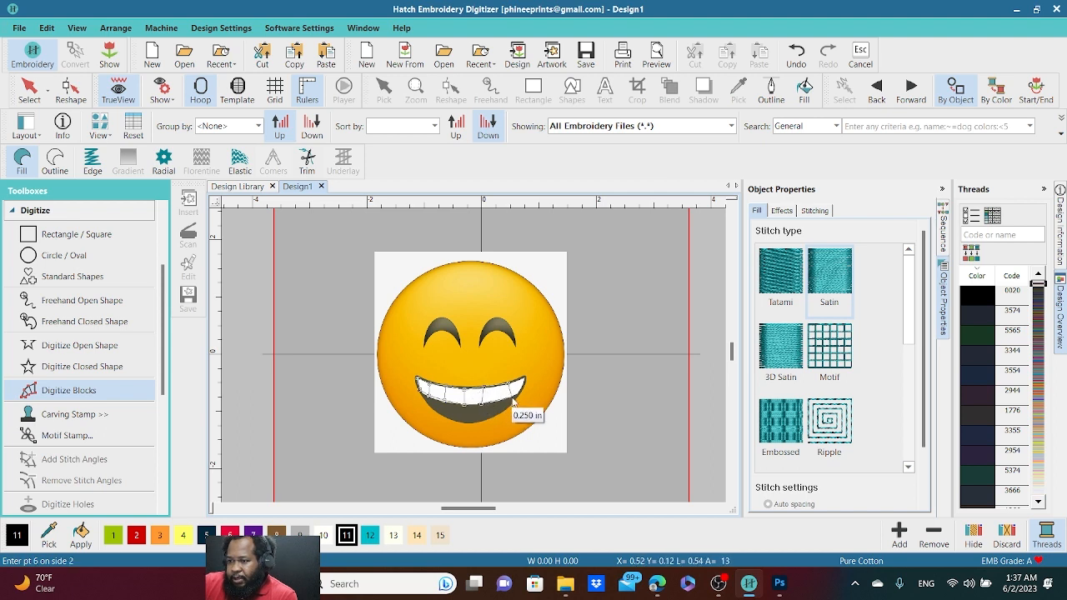
{"action": "left_click", "coordinate": [515, 399]}
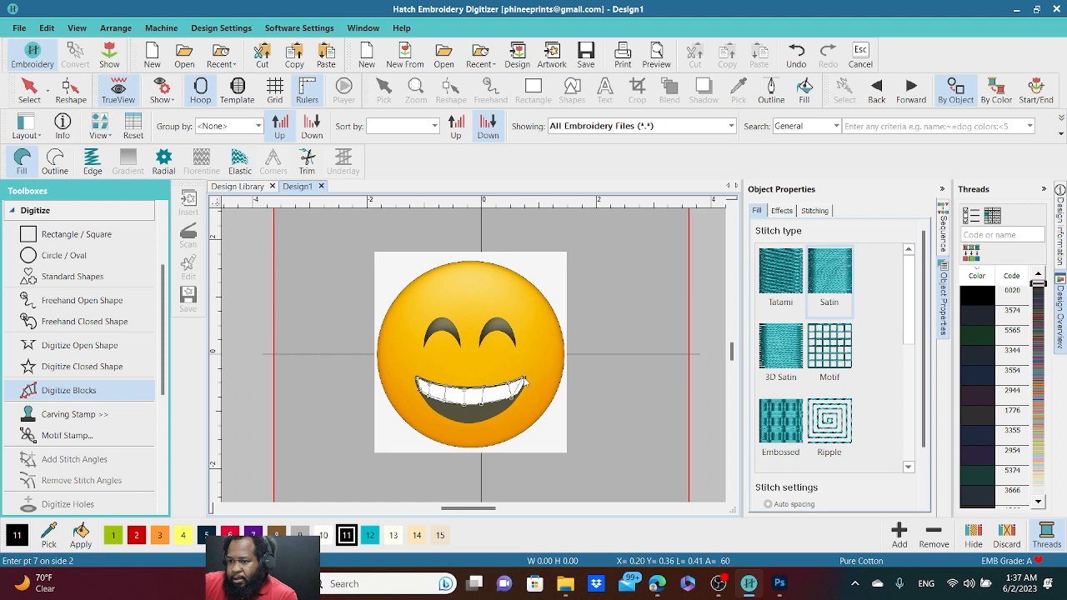
{"action": "left_click", "coordinate": [524, 383]}
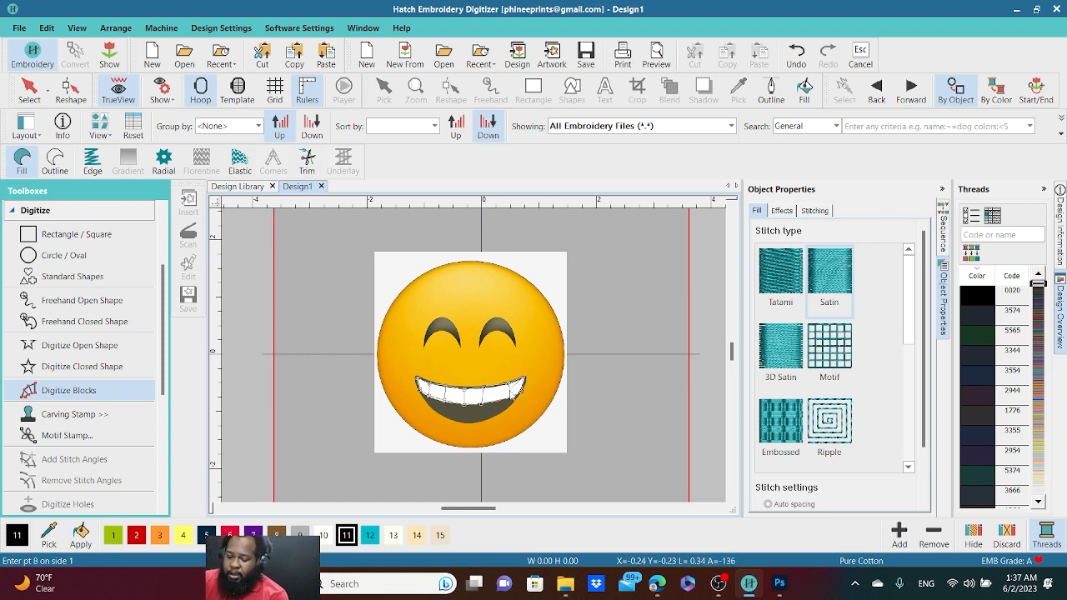
{"action": "key", "text": "Return"}
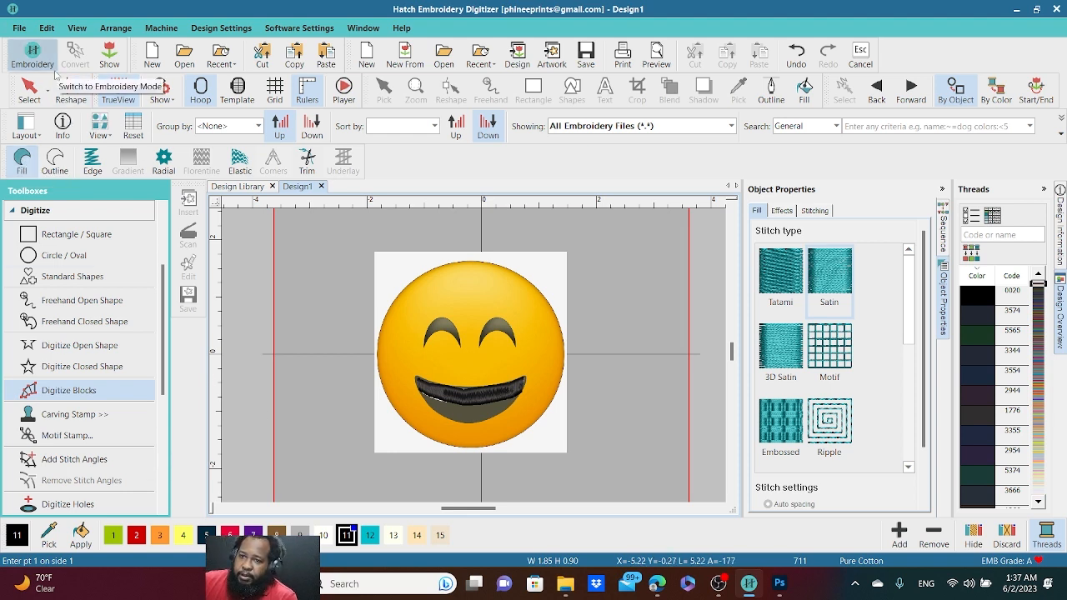
- Convert the teeth block to an outline and set its stitch type to Satin
{"action": "left_click", "coordinate": [30, 90]}
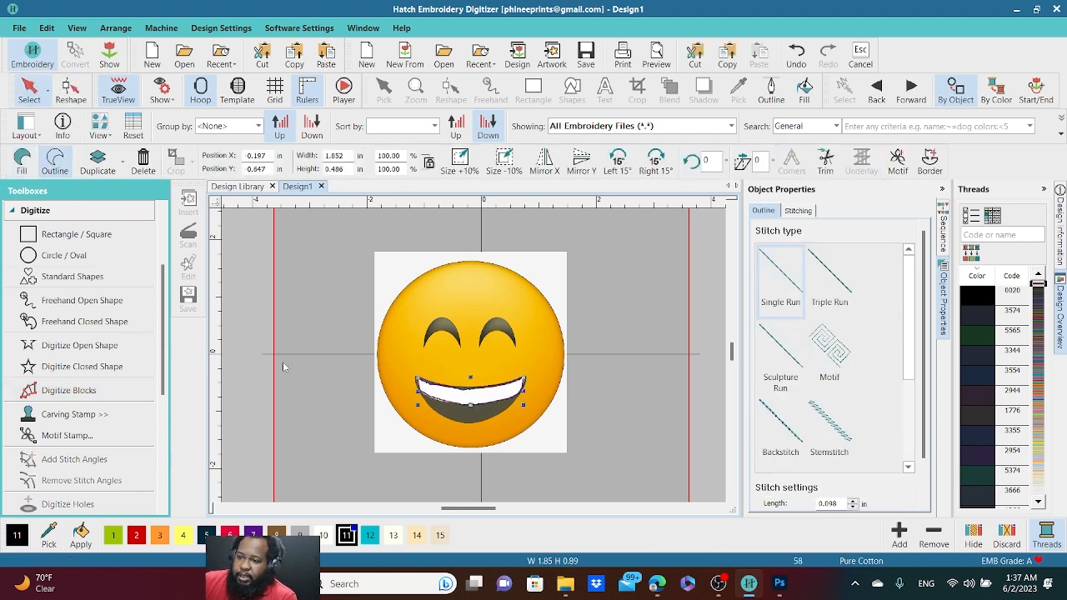
{"action": "scroll", "coordinate": [474, 360], "scroll_direction": "up", "scroll_amount": 4}
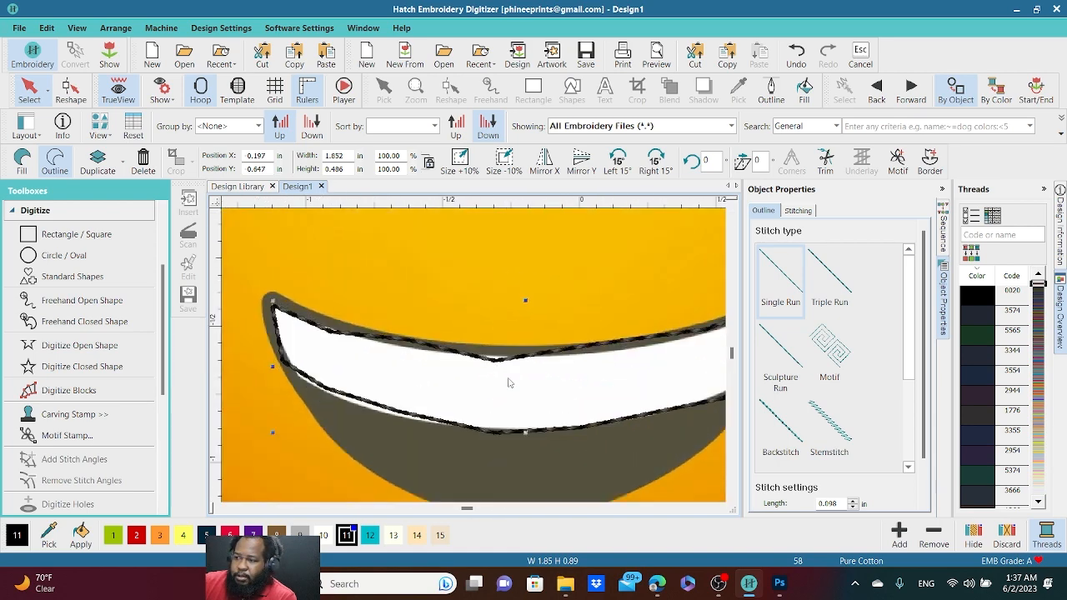
{"action": "scroll", "coordinate": [474, 359], "scroll_direction": "down", "scroll_amount": 3}
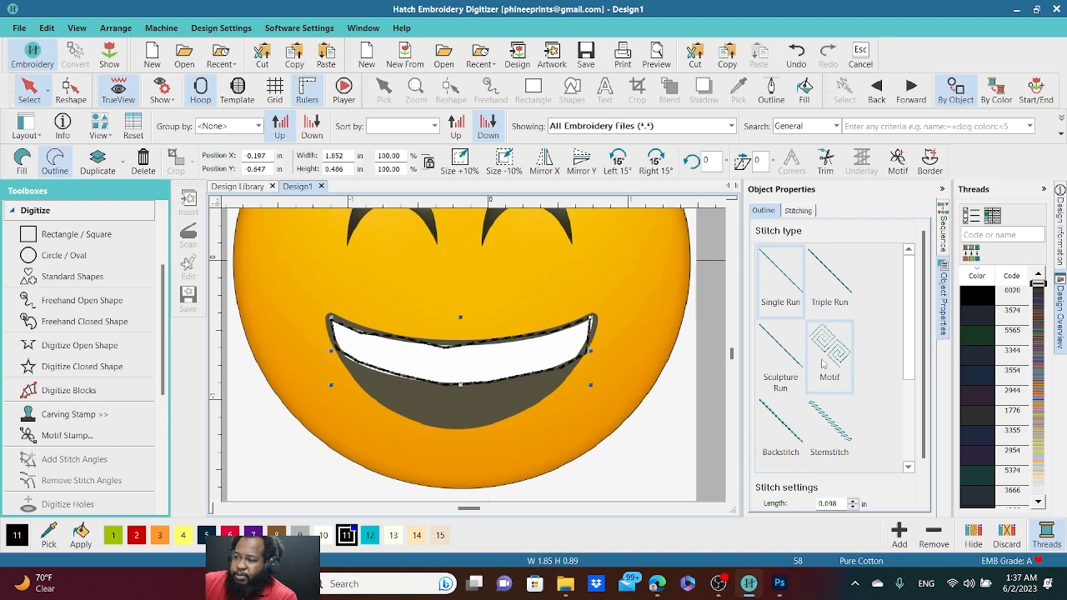
{"action": "scroll", "coordinate": [825, 366], "scroll_direction": "down", "scroll_amount": 1}
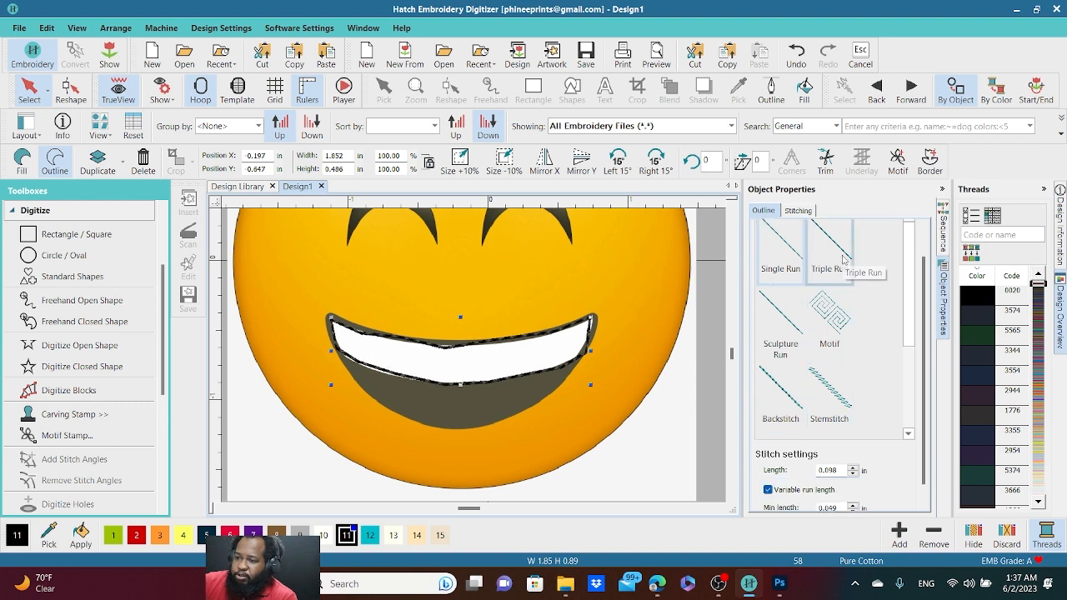
{"action": "scroll", "coordinate": [823, 350], "scroll_direction": "down", "scroll_amount": 3}
{"action": "left_click", "coordinate": [824, 352]}
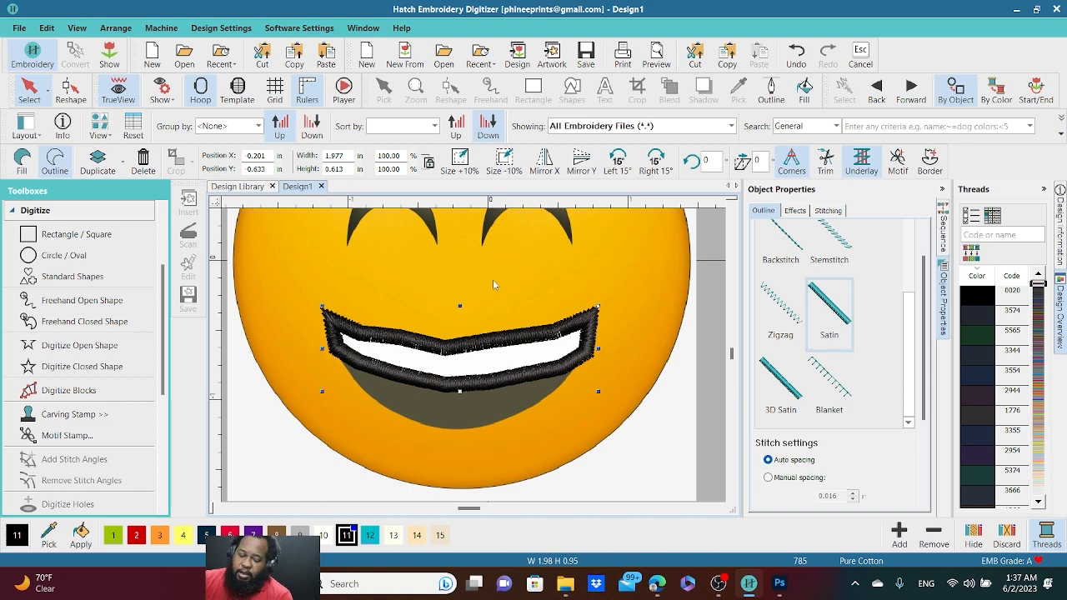
- Undo the outline changes and the digitized teeth block
{"action": "key", "text": "ctrl+z"}
{"action": "key", "text": "ctrl+z"}
{"action": "key", "text": "ctrl+z"}
{"action": "key", "text": "ctrl+z"}
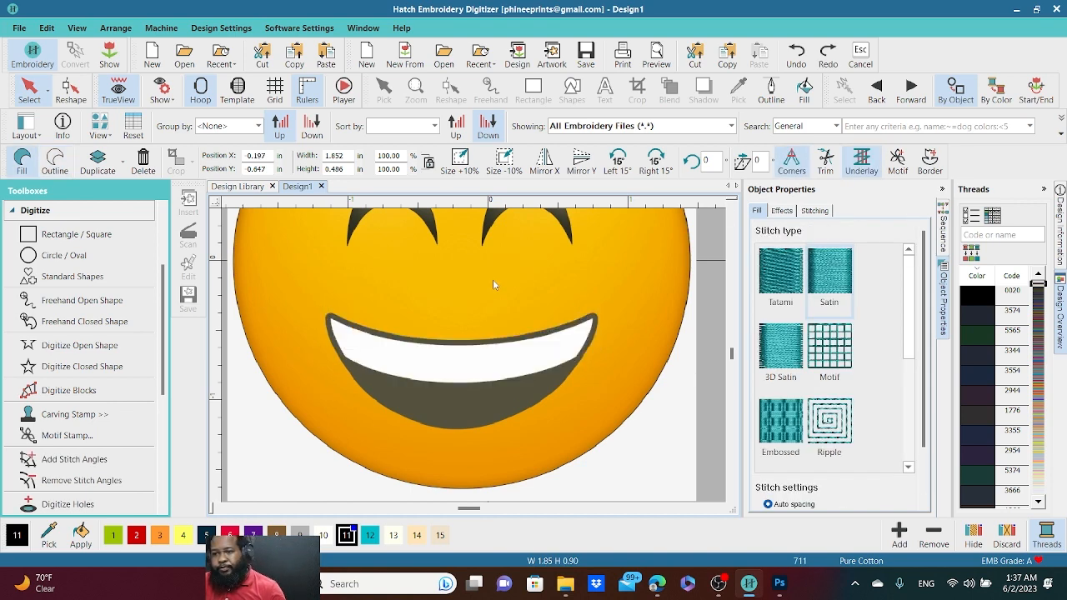
{"action": "scroll", "coordinate": [467, 367], "scroll_direction": "down", "scroll_amount": 3}
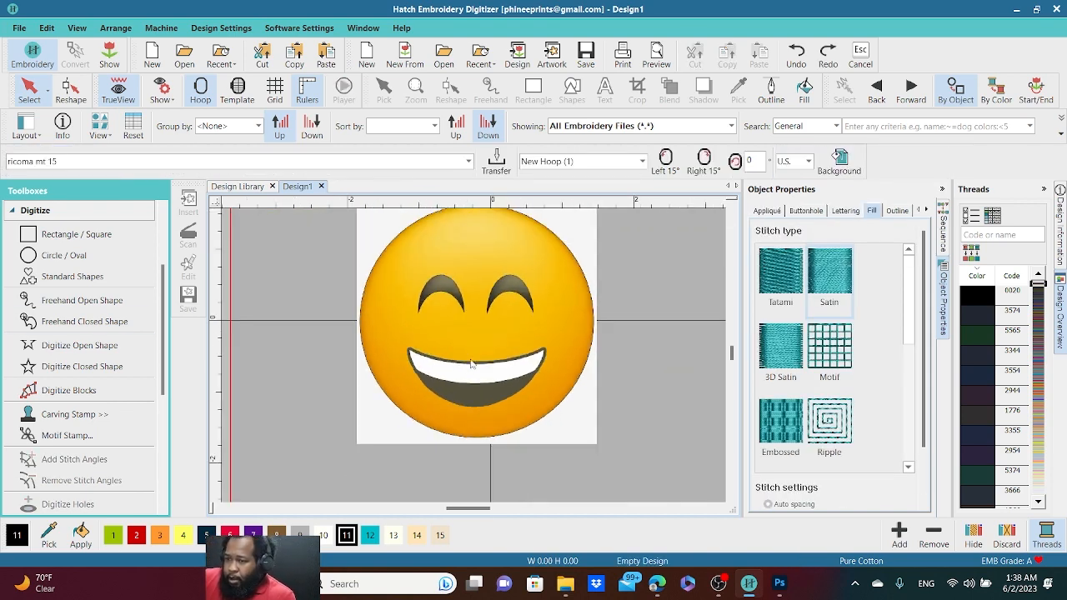
- Place Digitize Blocks point pairs for a narrow curved column running from beside the emoji down and under it to the chin
{"action": "left_click", "coordinate": [69, 390]}
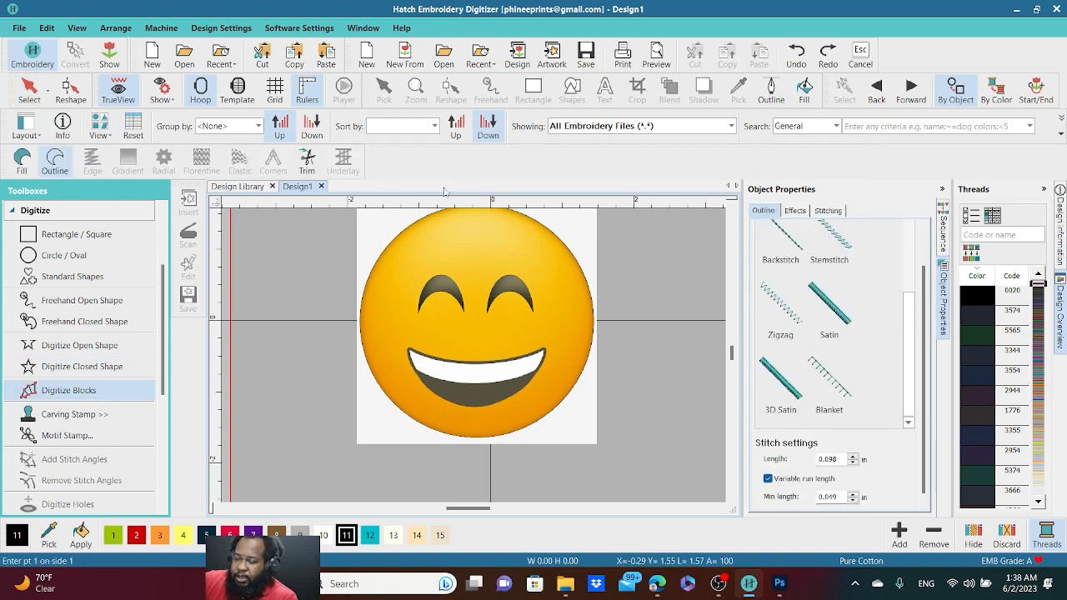
{"action": "left_click", "coordinate": [266, 263]}
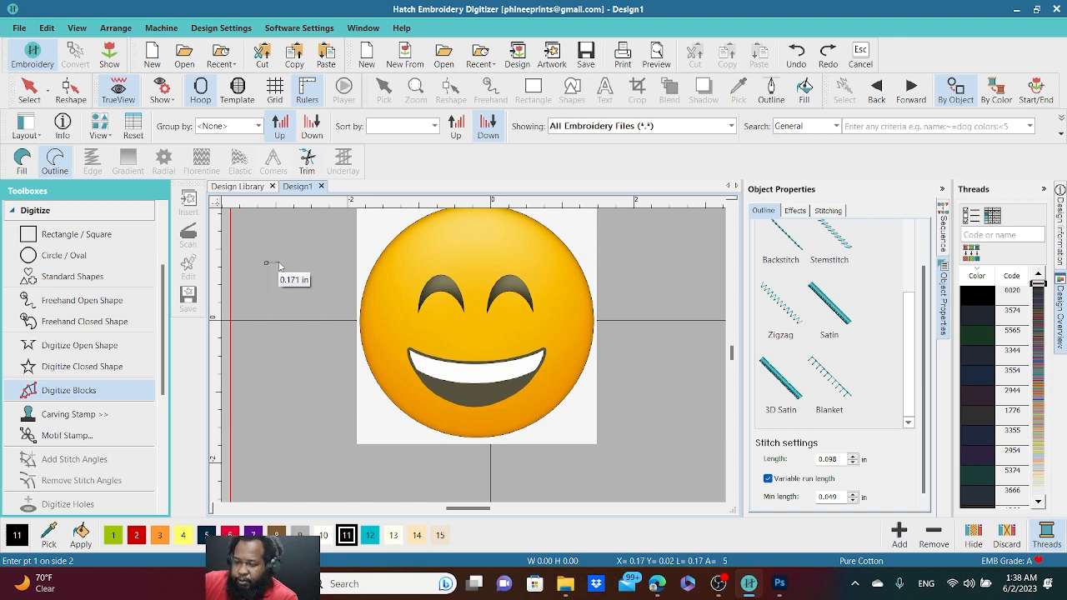
{"action": "left_click", "coordinate": [279, 264]}
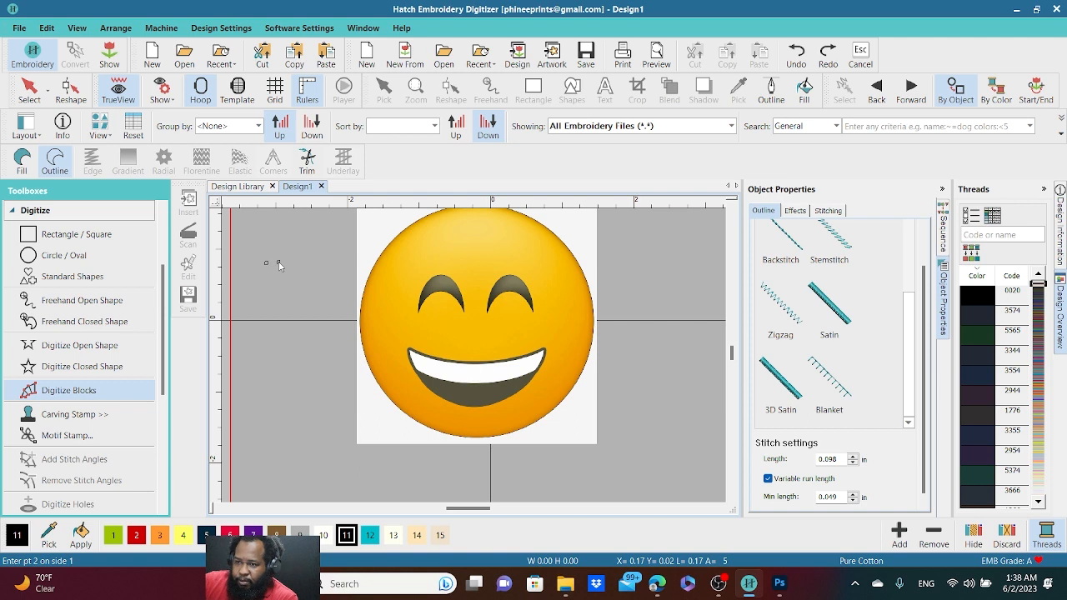
{"action": "left_click", "coordinate": [264, 312]}
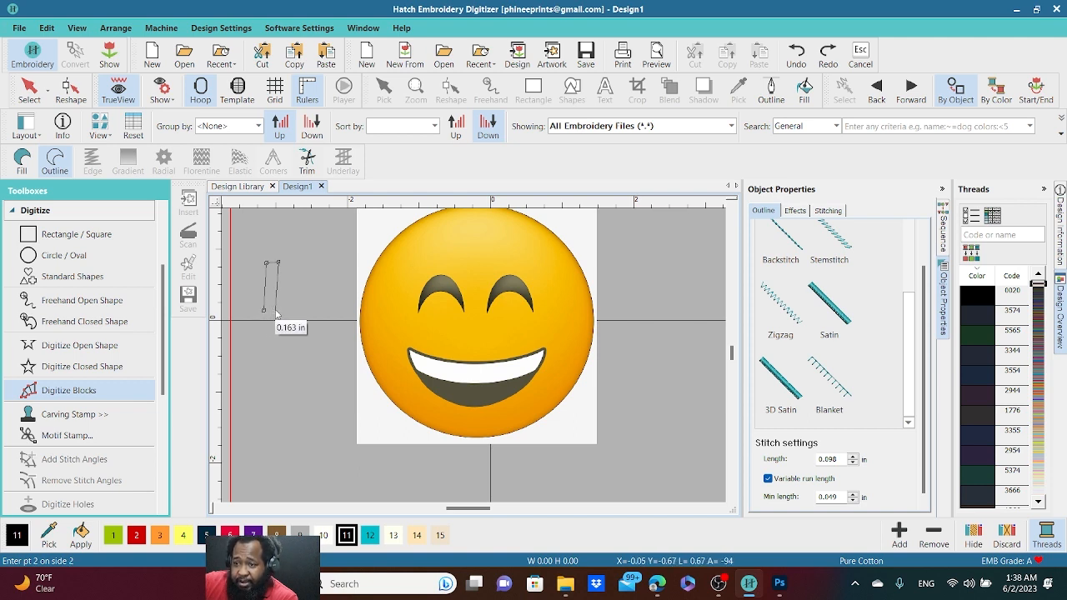
{"action": "left_click", "coordinate": [260, 369]}
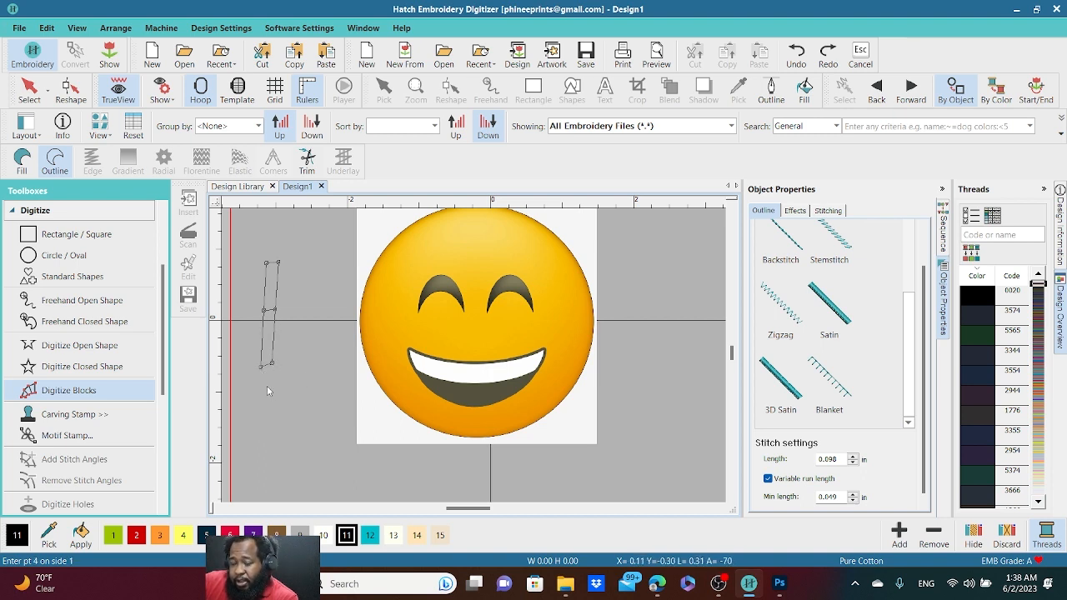
{"action": "left_click", "coordinate": [272, 388]}
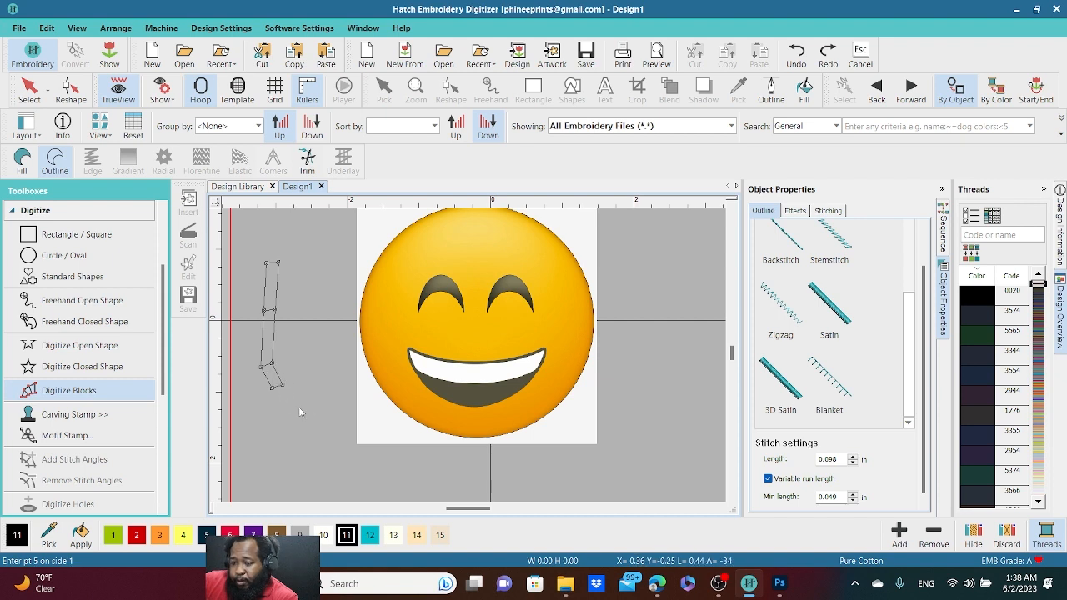
{"action": "left_click", "coordinate": [296, 418]}
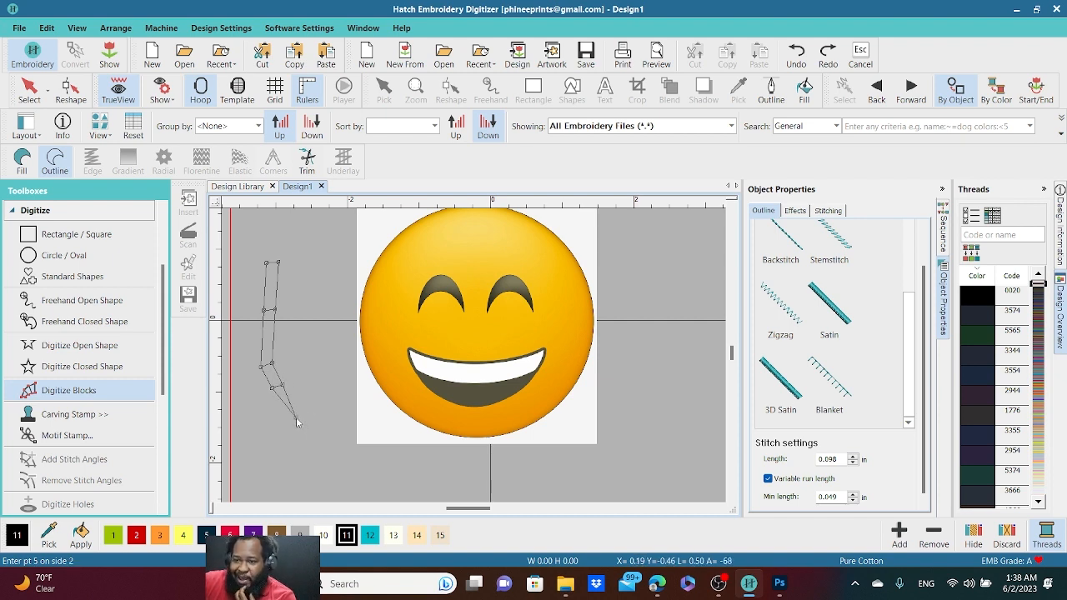
{"action": "left_click", "coordinate": [310, 417]}
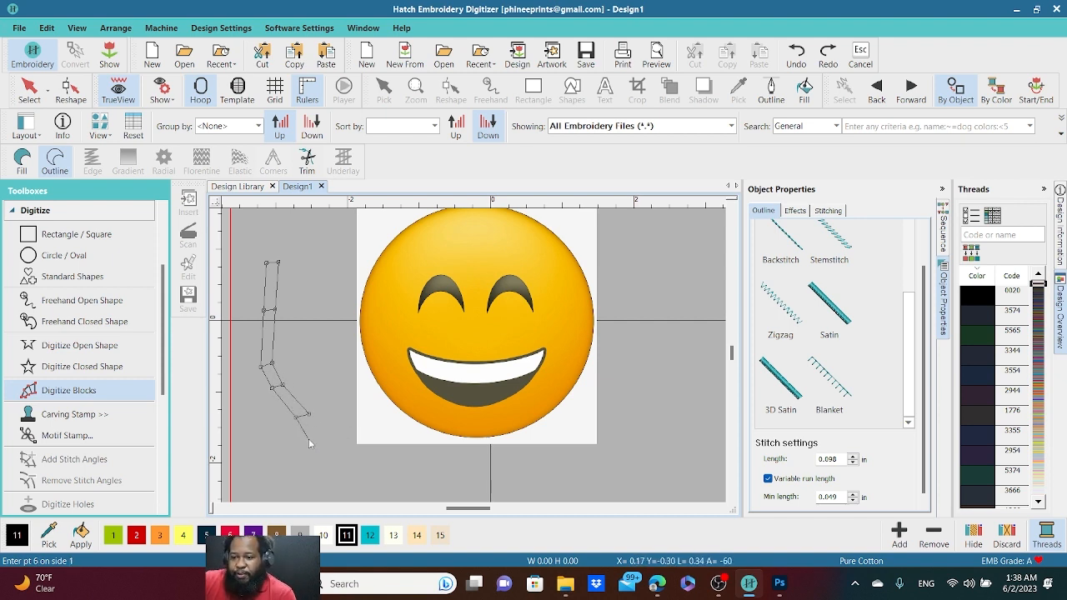
{"action": "left_click", "coordinate": [325, 444]}
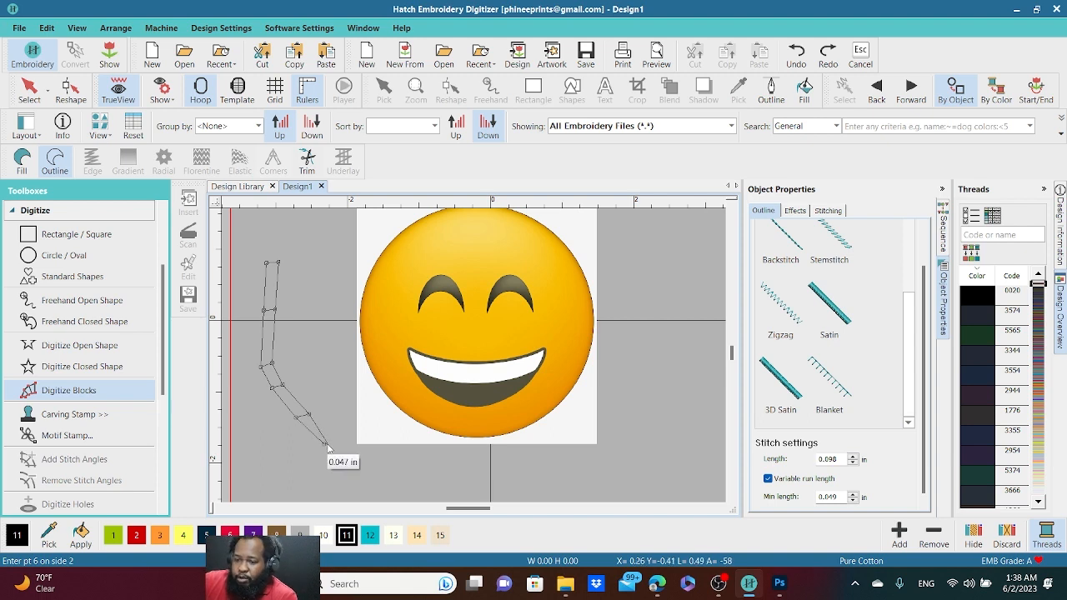
{"action": "left_click", "coordinate": [336, 447]}
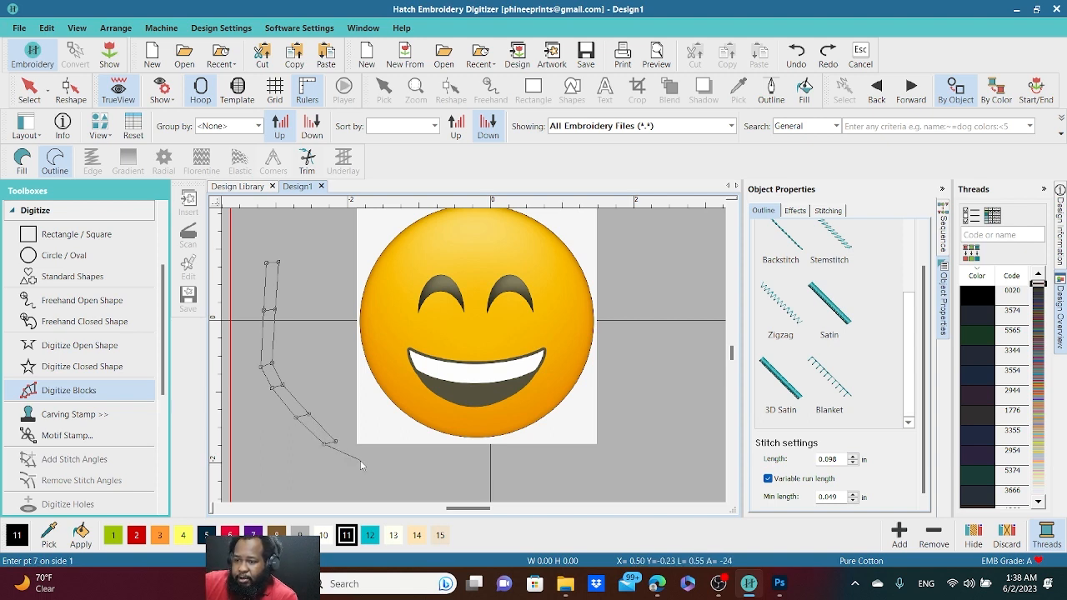
{"action": "left_click", "coordinate": [360, 461]}
{"action": "left_click", "coordinate": [368, 457]}
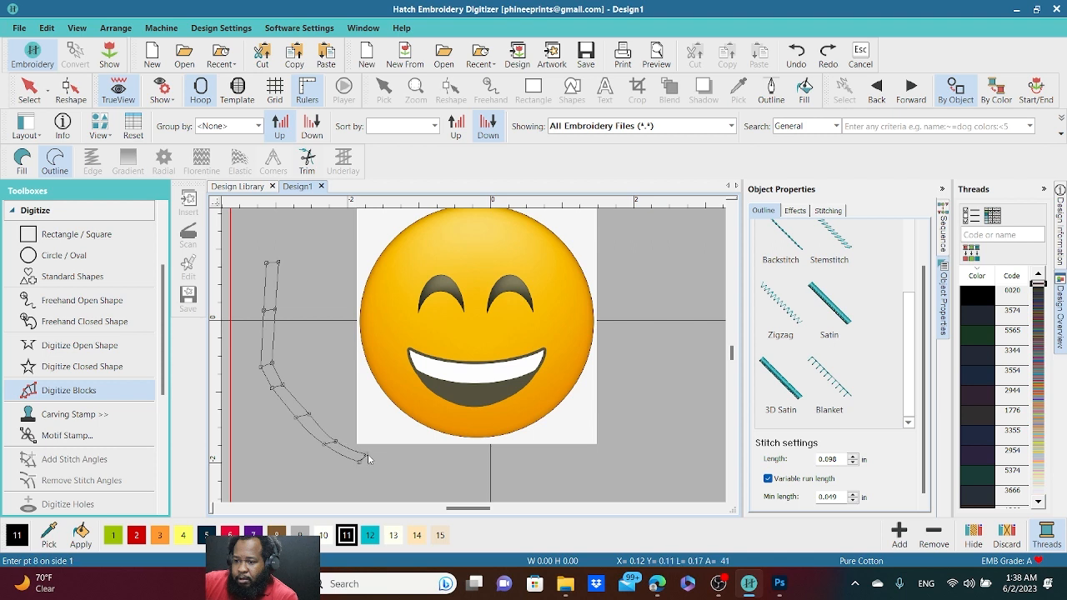
{"action": "left_click", "coordinate": [399, 472]}
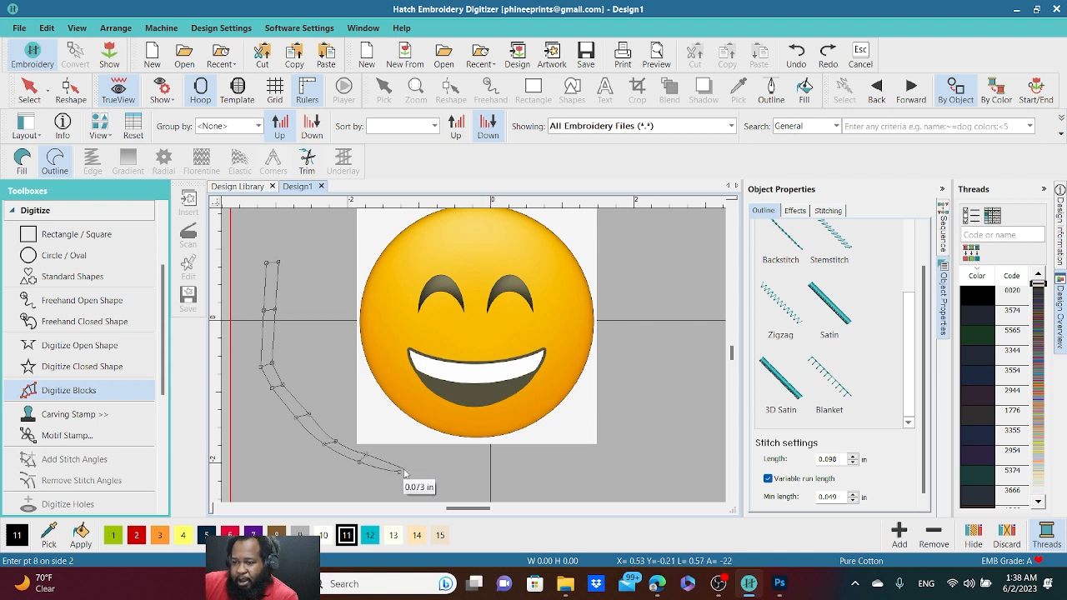
{"action": "left_click", "coordinate": [401, 461]}
{"action": "left_click", "coordinate": [457, 468]}
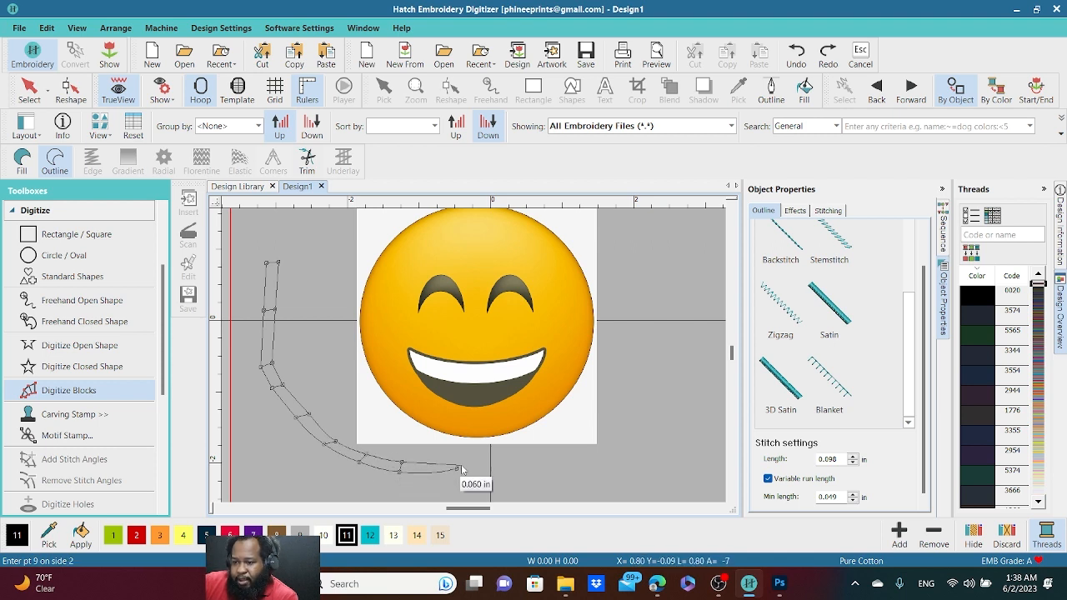
{"action": "left_click", "coordinate": [458, 461]}
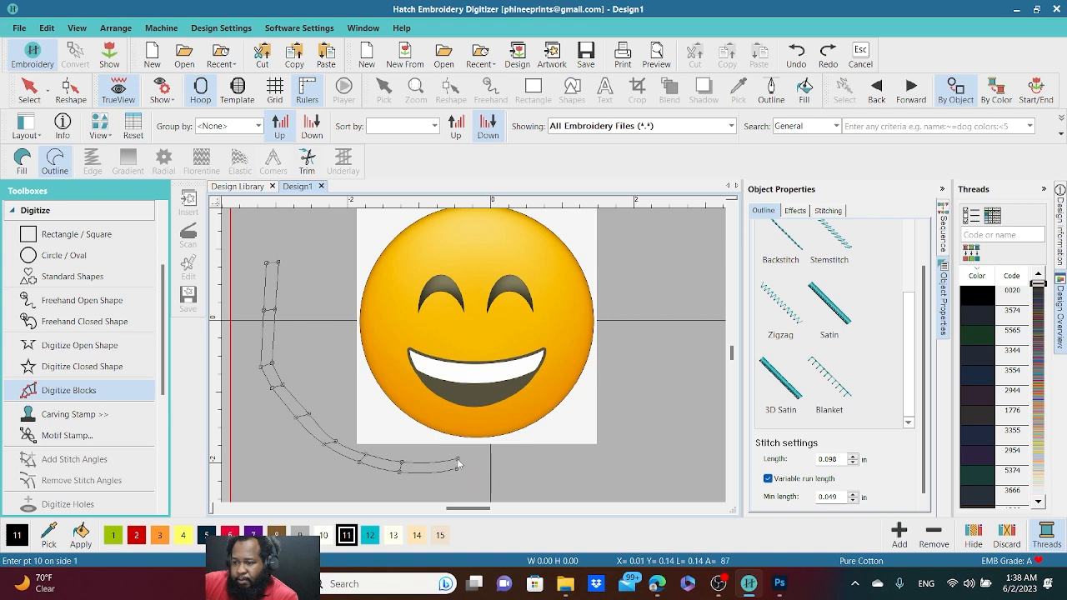
{"action": "left_click", "coordinate": [495, 445]}
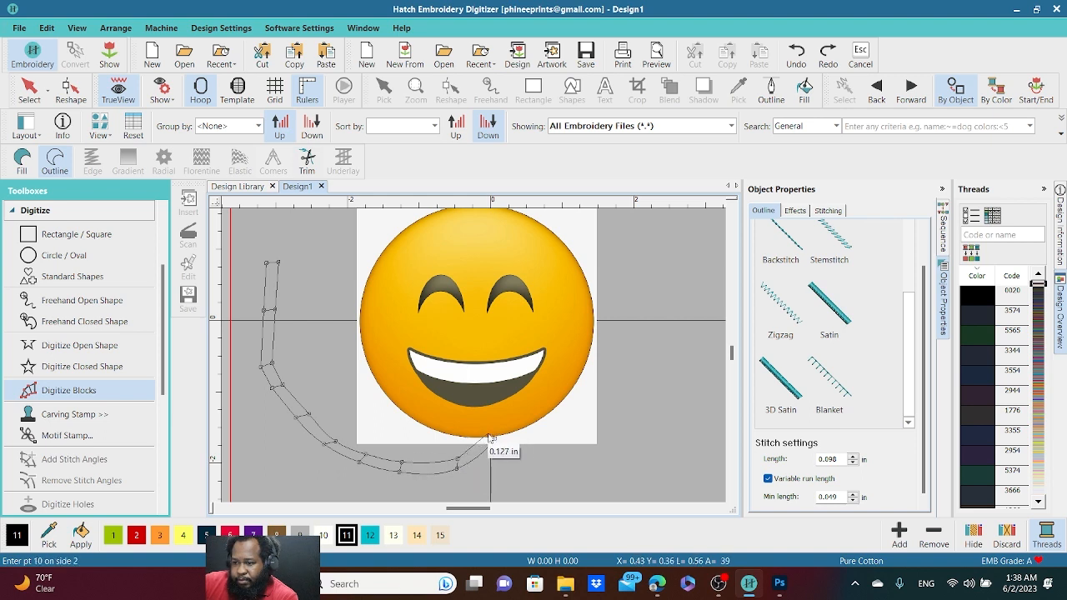
{"action": "left_click", "coordinate": [490, 437]}
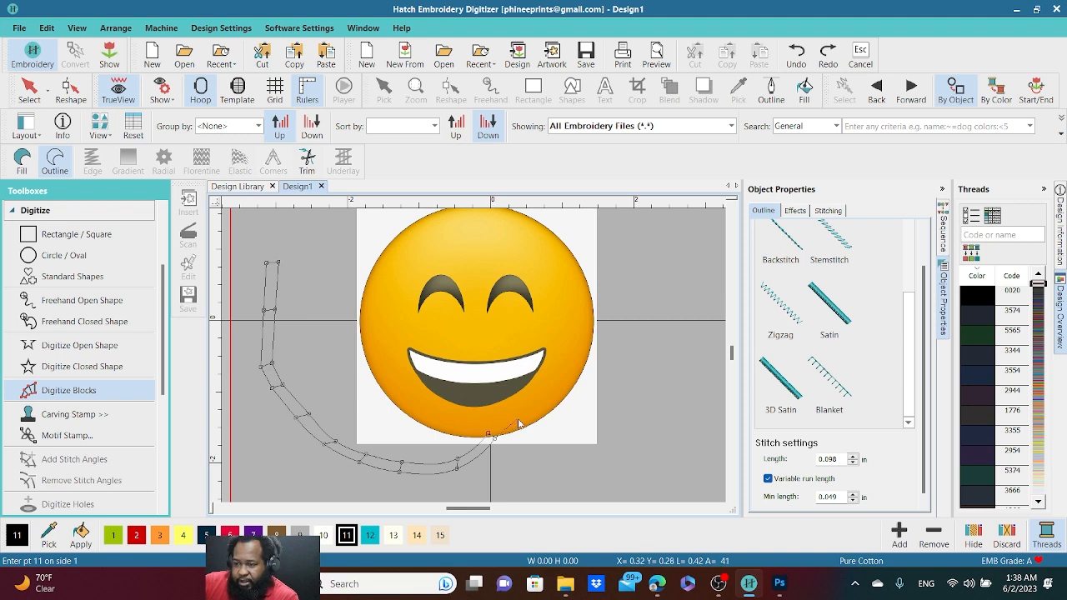
{"action": "left_click", "coordinate": [515, 420]}
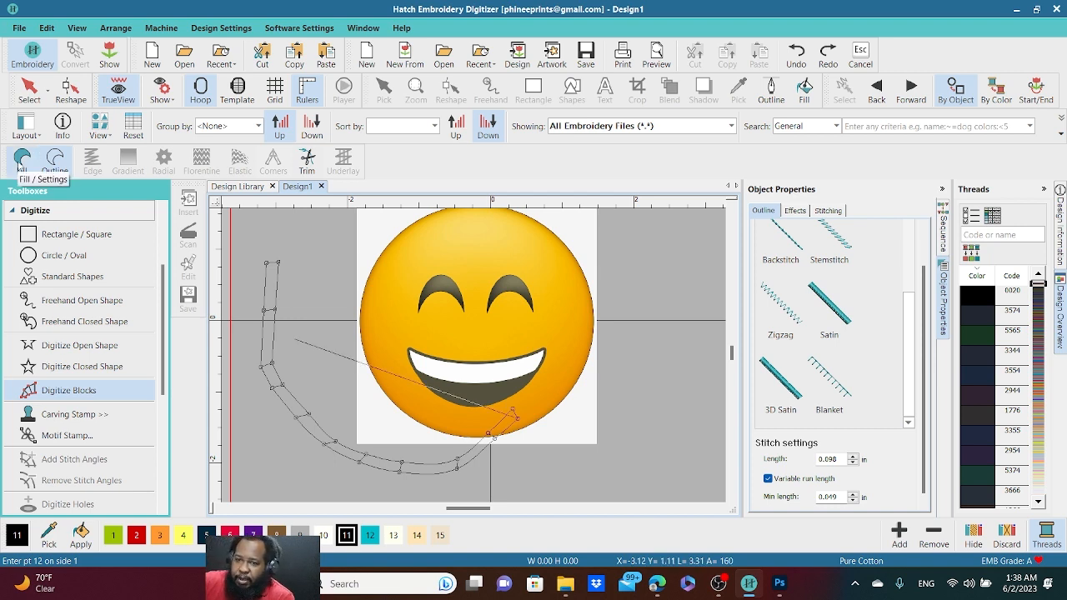
- Switch the curved column block to a Satin fill and finish it to generate the stitches
{"action": "left_click", "coordinate": [20, 163]}
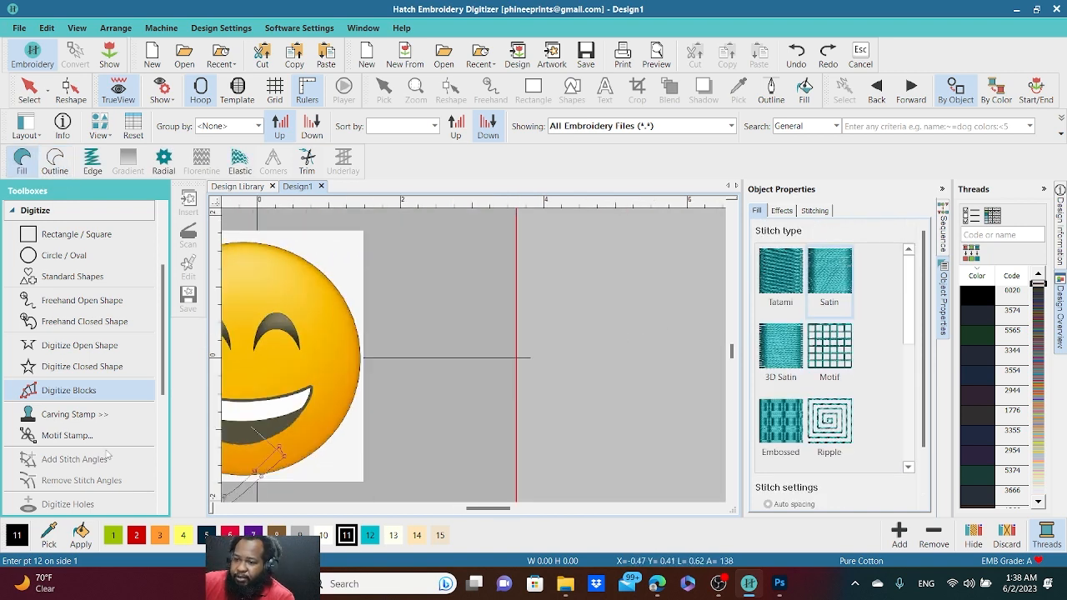
{"action": "scroll", "coordinate": [106, 455], "scroll_direction": "down", "scroll_amount": 3}
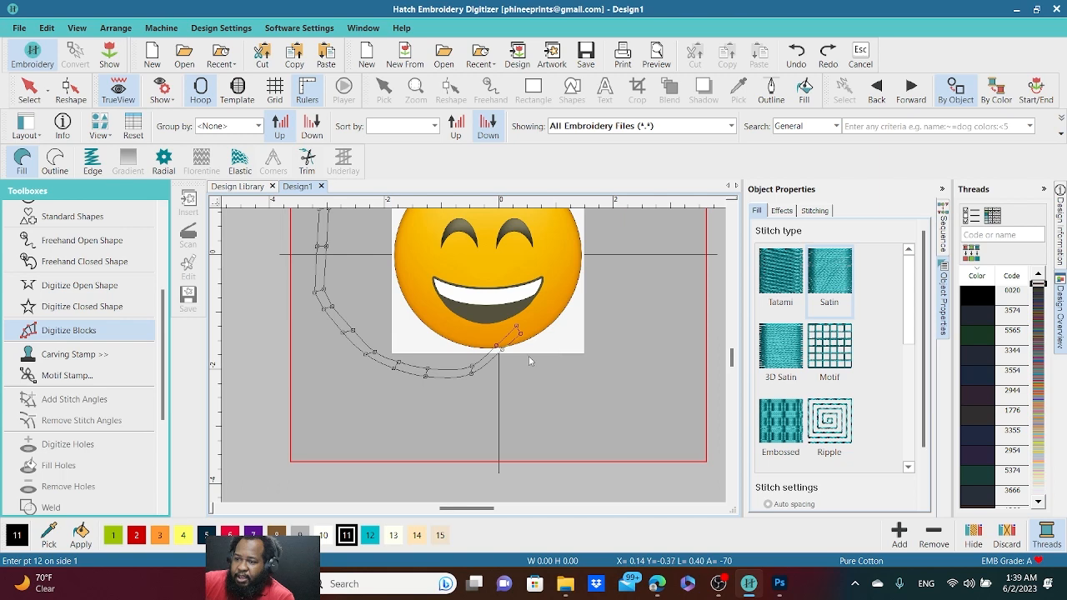
{"action": "key", "text": "Return"}
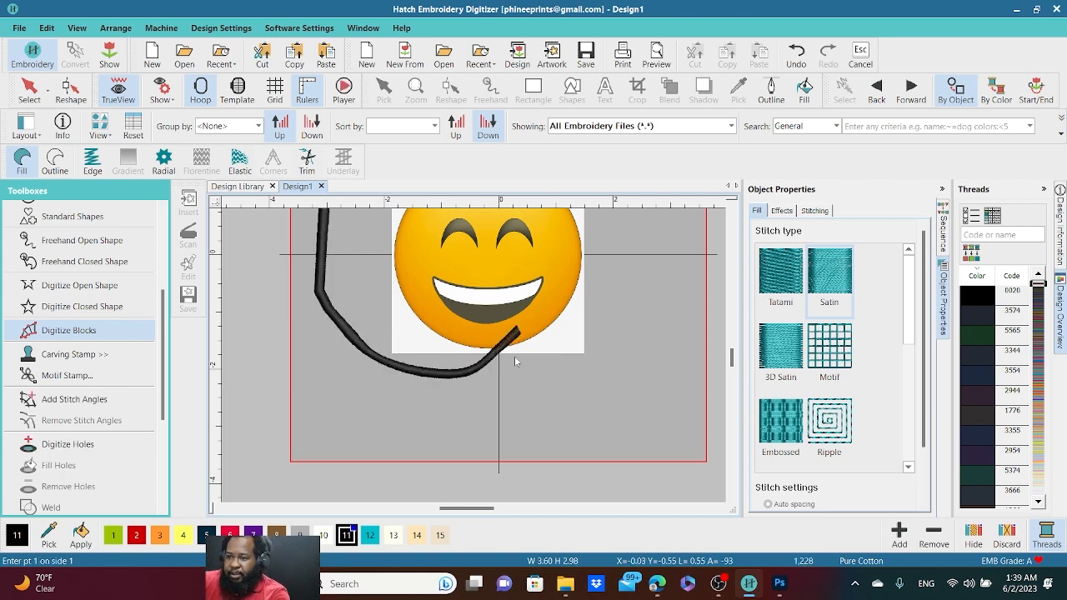
{"action": "scroll", "coordinate": [514, 356], "scroll_direction": "down", "scroll_amount": 3}
{"action": "scroll", "coordinate": [472, 359], "scroll_direction": "up", "scroll_amount": 3}
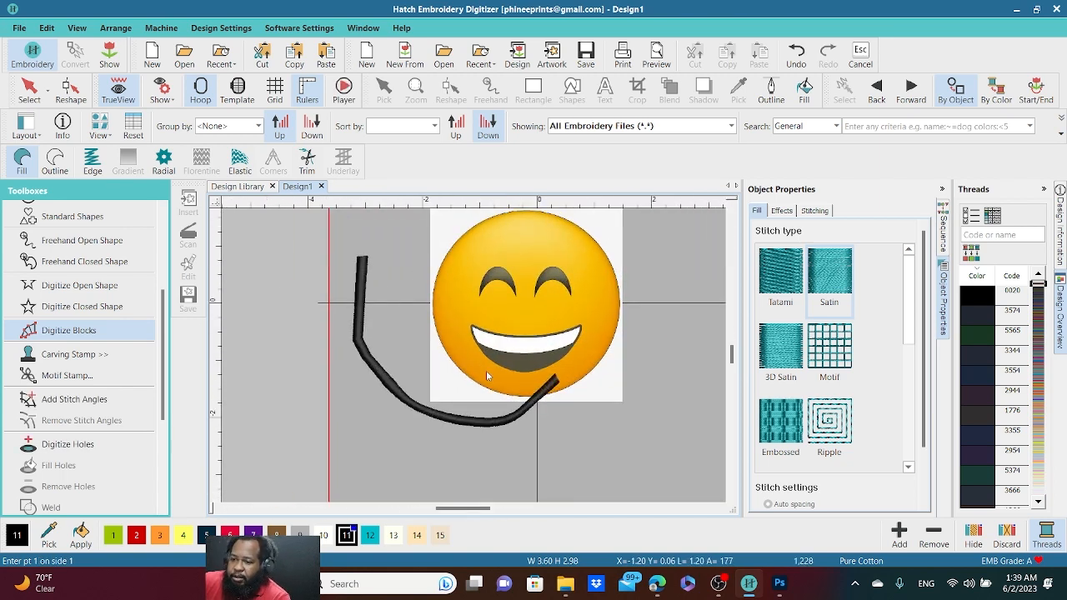
- Undo the digitized curved column block
{"action": "key", "text": "ctrl+z"}
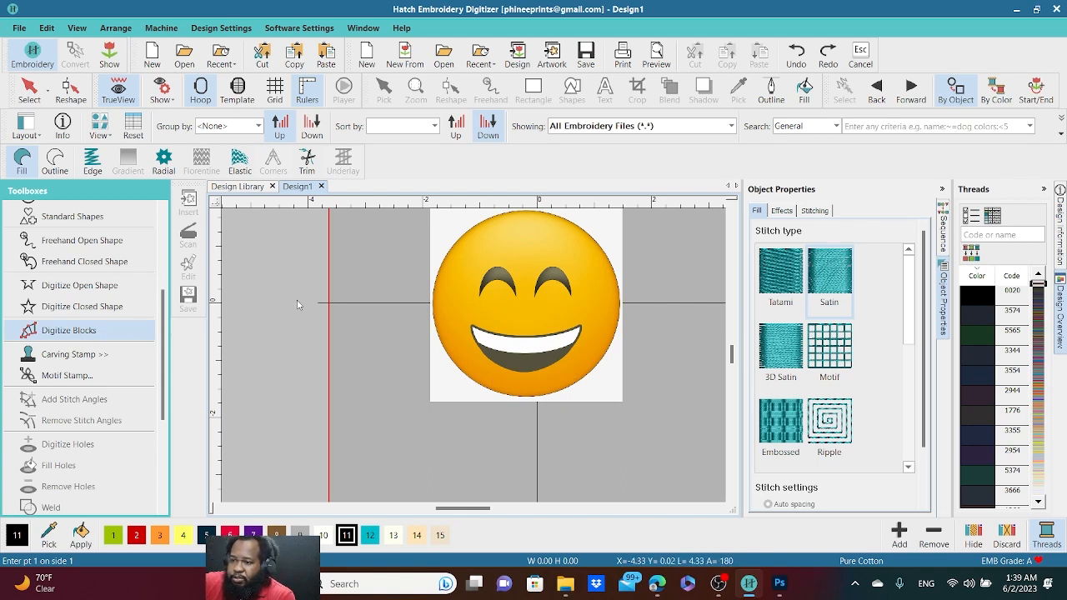
{"action": "scroll", "coordinate": [491, 358], "scroll_direction": "down", "scroll_amount": 3}
{"action": "scroll", "coordinate": [473, 360], "scroll_direction": "up", "scroll_amount": 3}
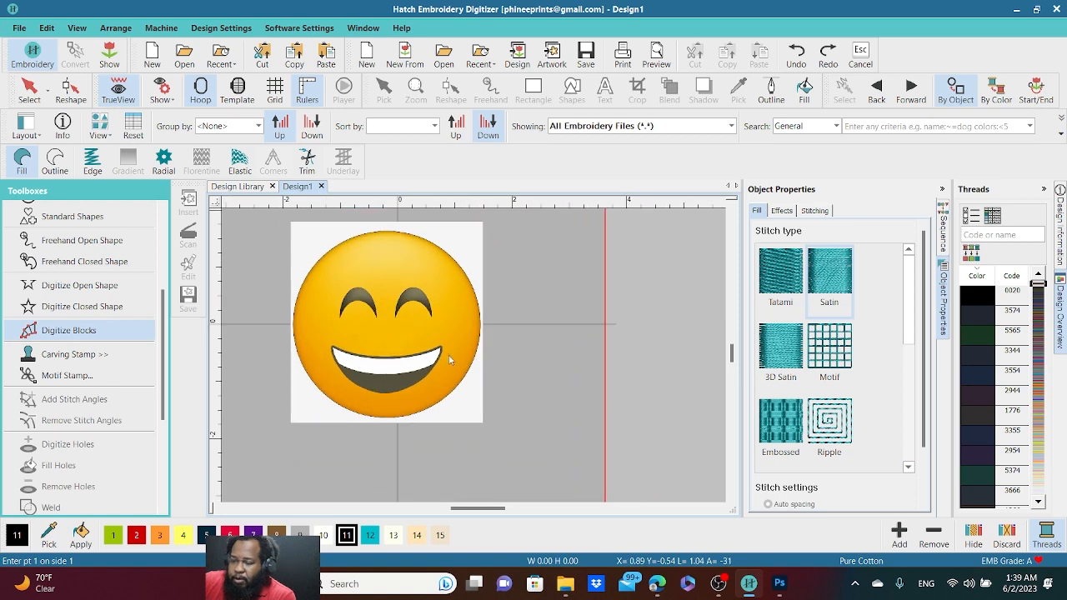
{"action": "scroll", "coordinate": [473, 360], "scroll_direction": "up", "scroll_amount": 2}
{"action": "scroll", "coordinate": [473, 360], "scroll_direction": "down", "scroll_amount": 2}
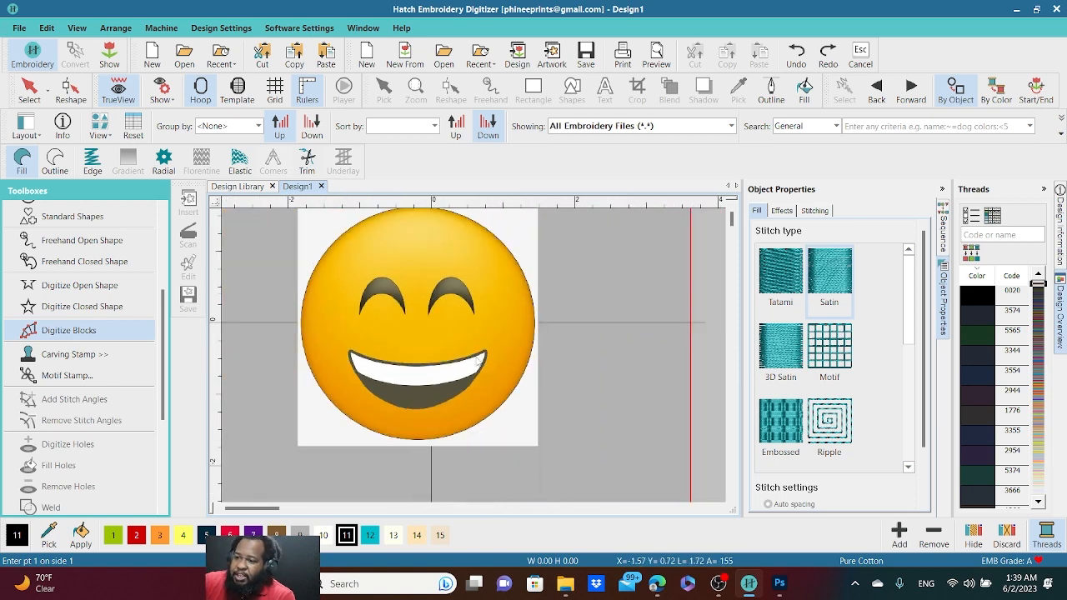
{"action": "scroll", "coordinate": [318, 271], "scroll_direction": "down", "scroll_amount": 1}
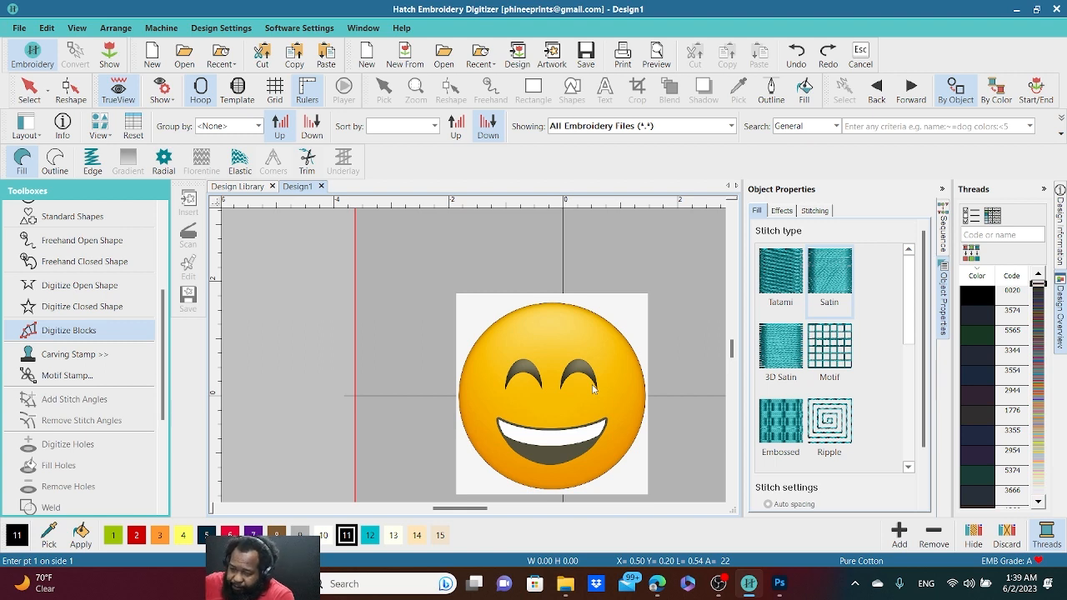
- Digitize a closed four-cornered shape about 1.36 by 1.30 in beside the emoji with straight edges and a Satin fill
{"action": "left_click", "coordinate": [92, 305]}
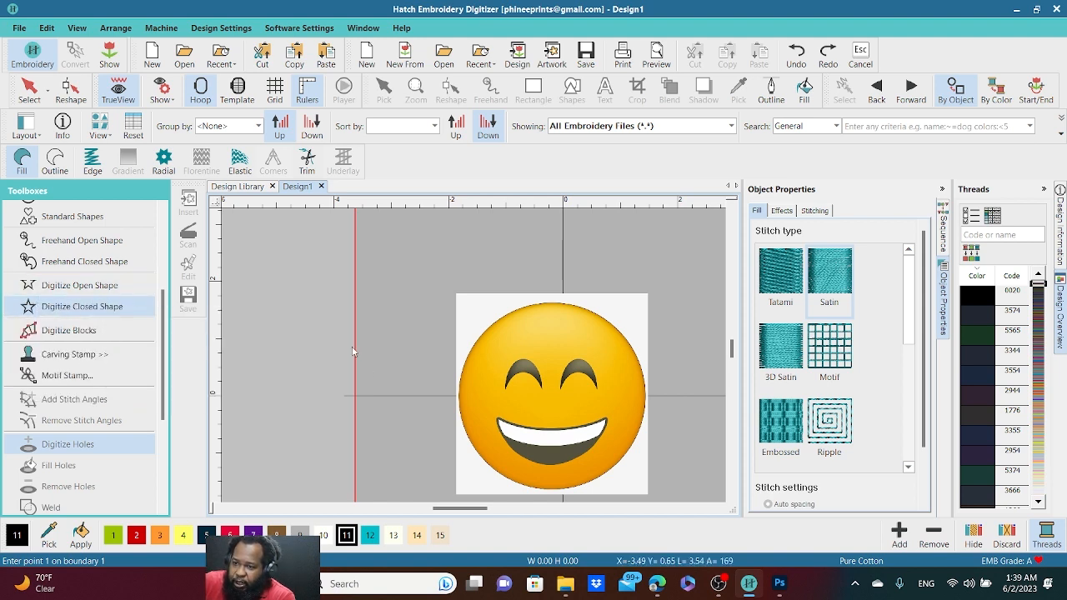
{"action": "left_click", "coordinate": [313, 312]}
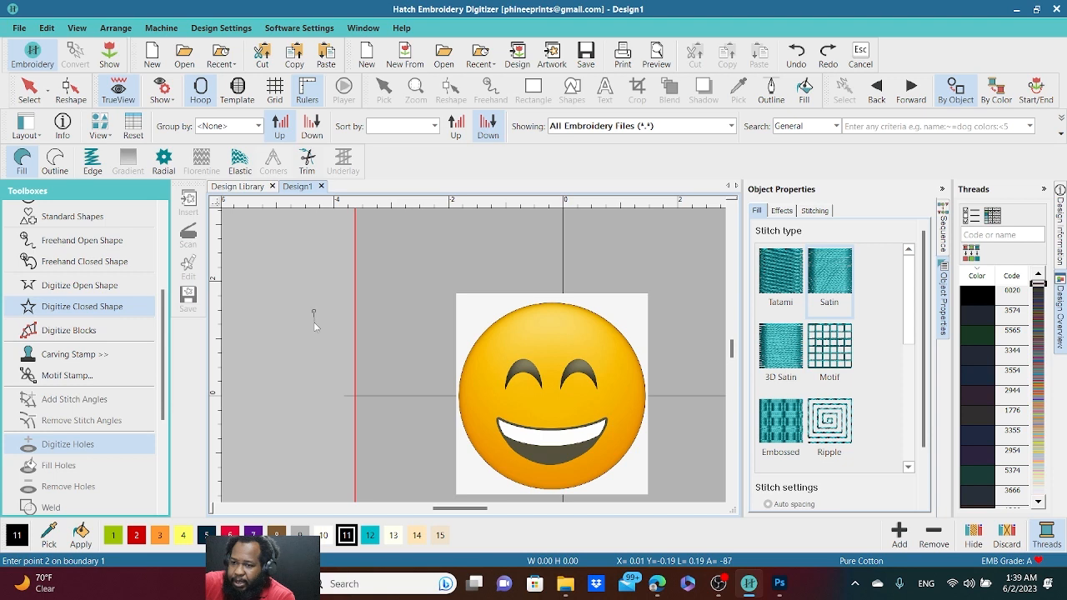
{"action": "left_click", "coordinate": [313, 380]}
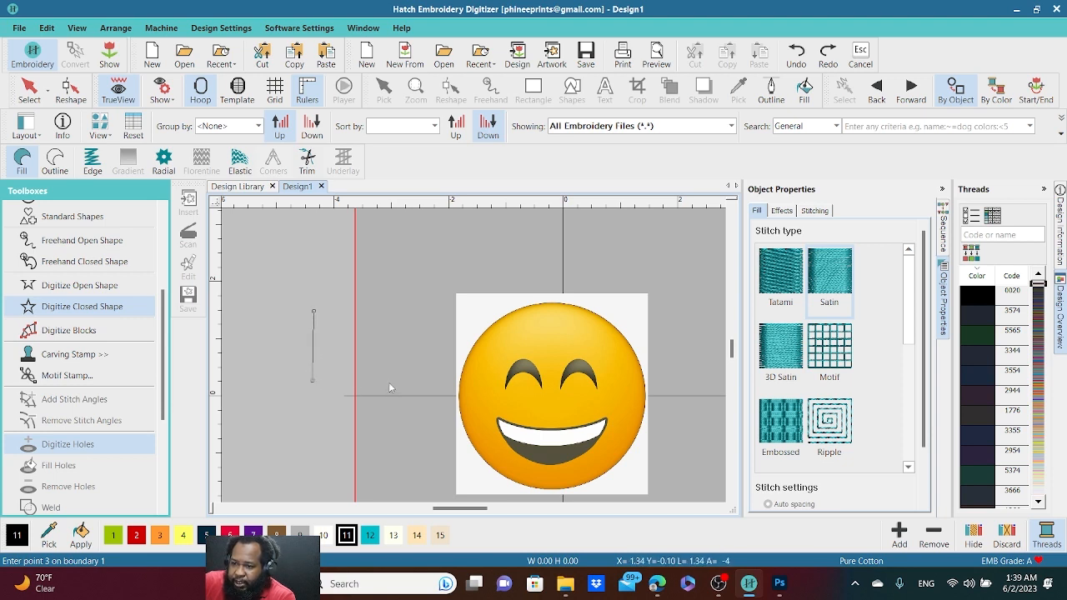
{"action": "left_click", "coordinate": [388, 381]}
{"action": "left_click", "coordinate": [389, 306]}
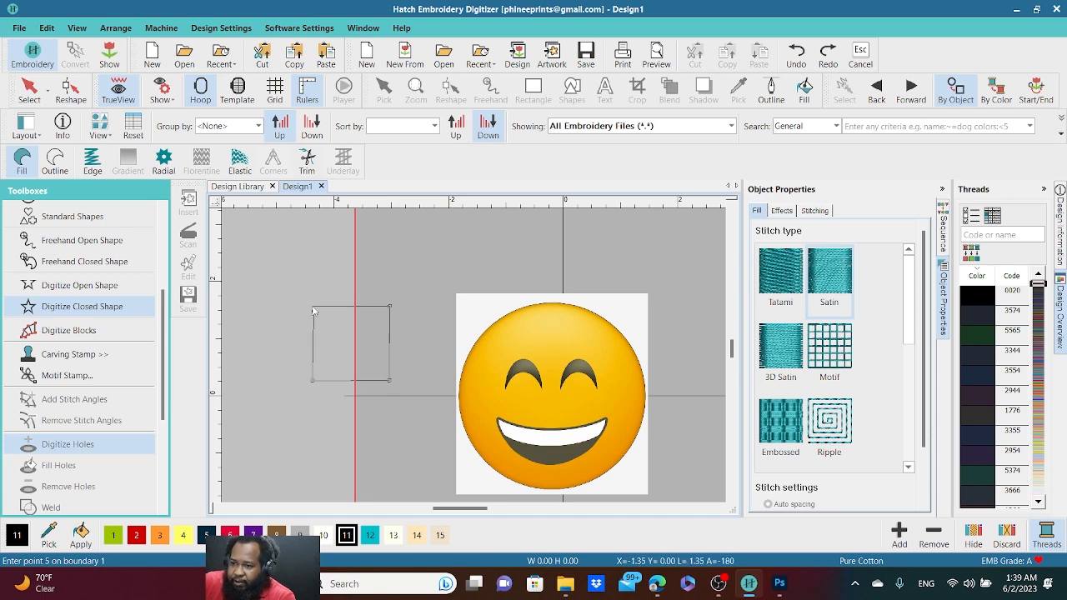
{"action": "left_click", "coordinate": [312, 311]}
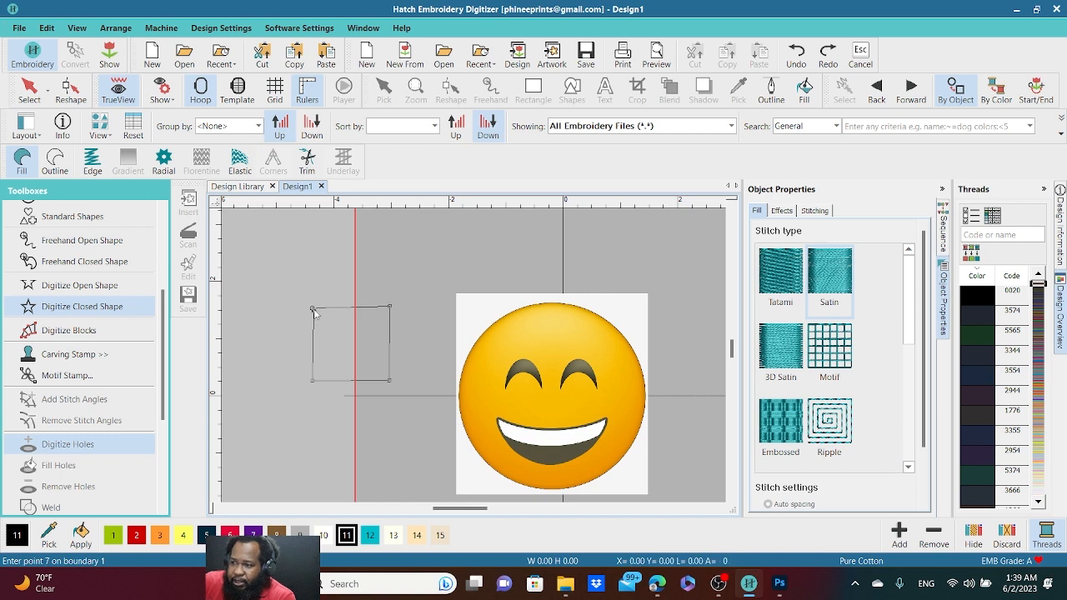
{"action": "left_click", "coordinate": [311, 311]}
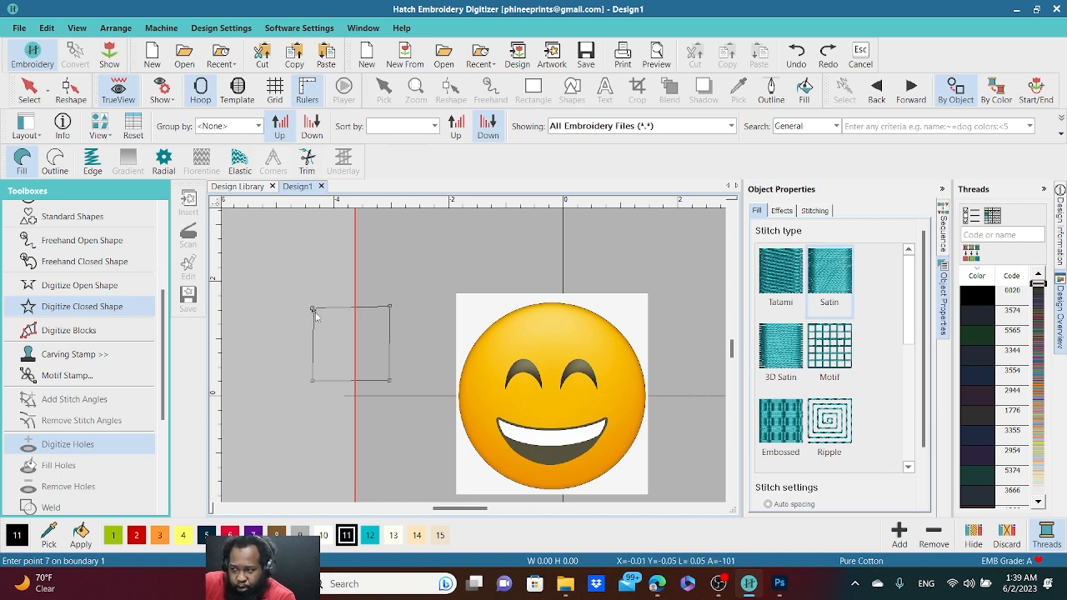
{"action": "key", "text": "Return"}
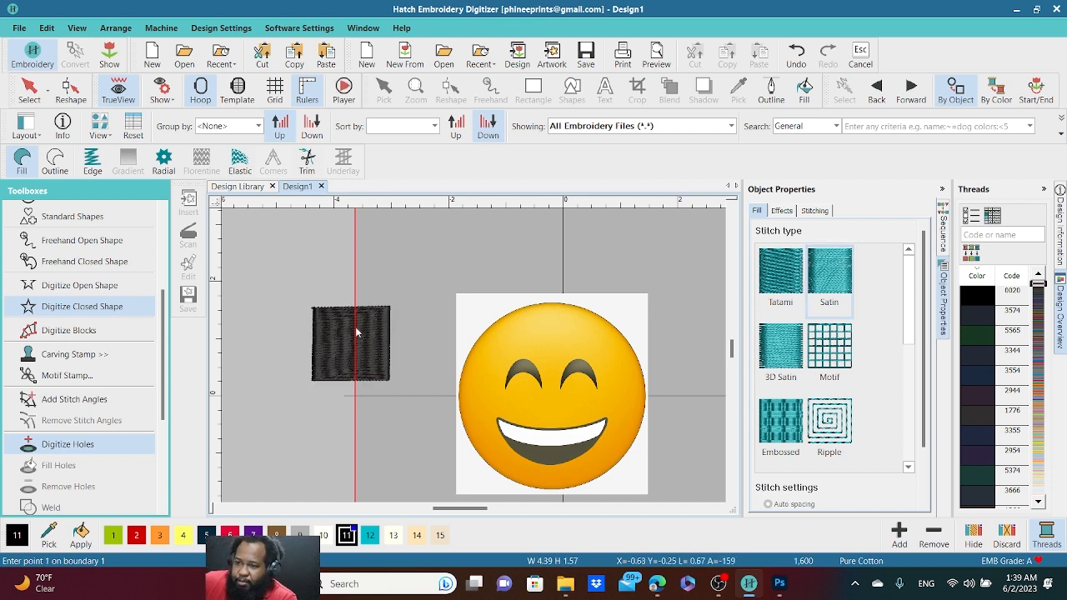
- Leave the digitizing tool and change the square shape's fill stitch type to Tatami
{"action": "left_click", "coordinate": [790, 268]}
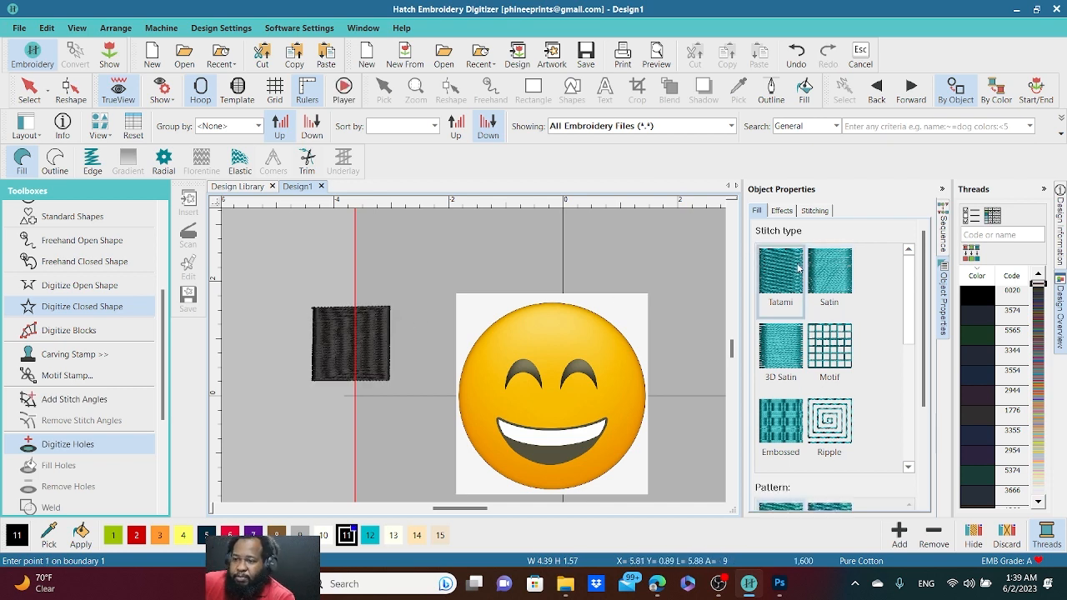
{"action": "key", "text": "Escape"}
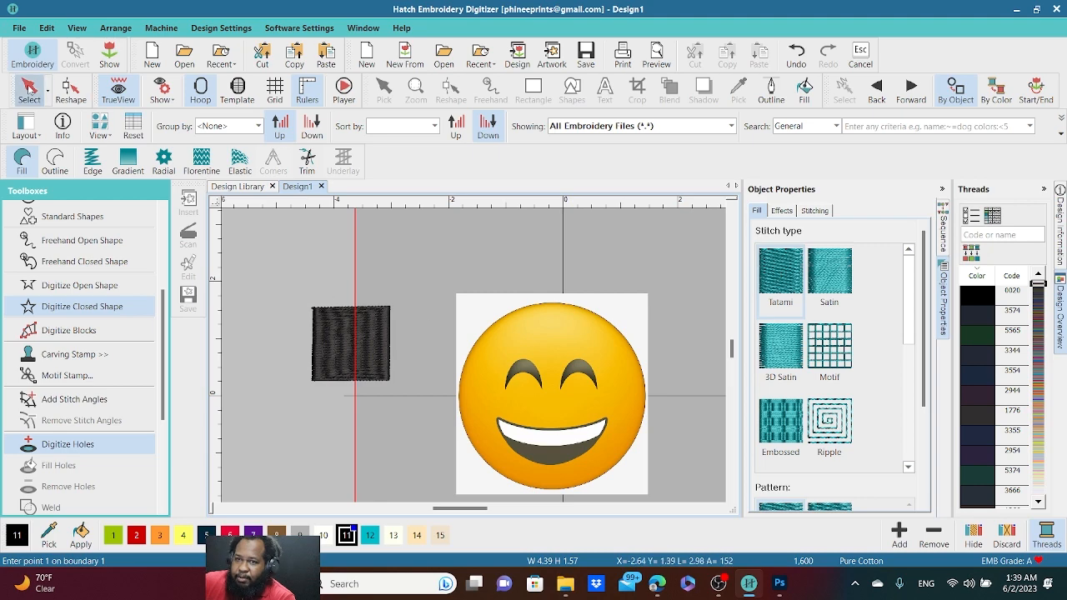
{"action": "left_click", "coordinate": [781, 271]}
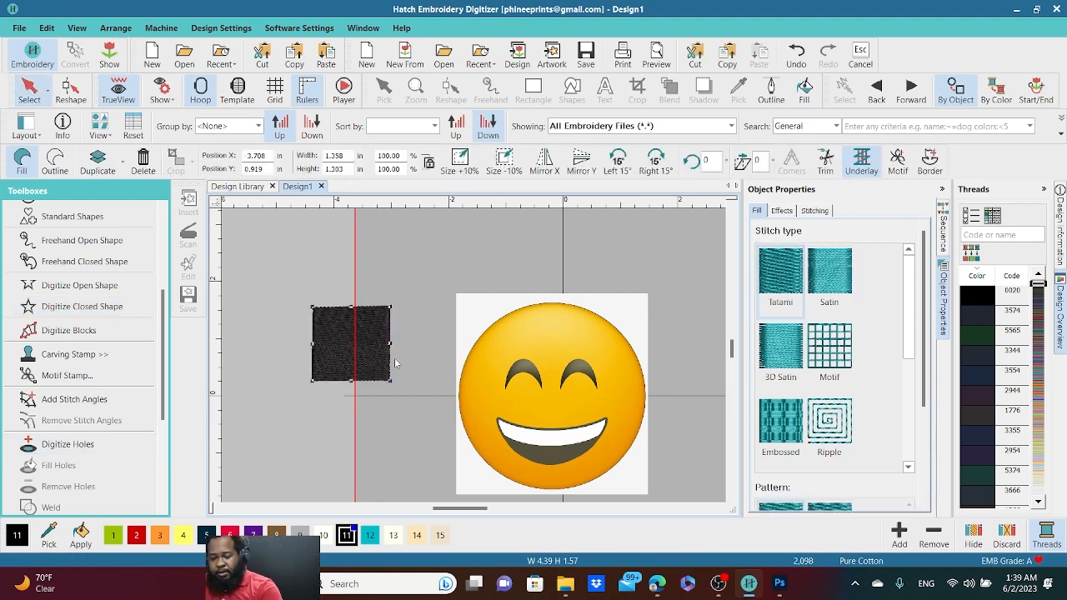
- Delete the Tatami-filled square and activate the Circle / Oval digitizing tool
{"action": "key", "text": "Delete"}
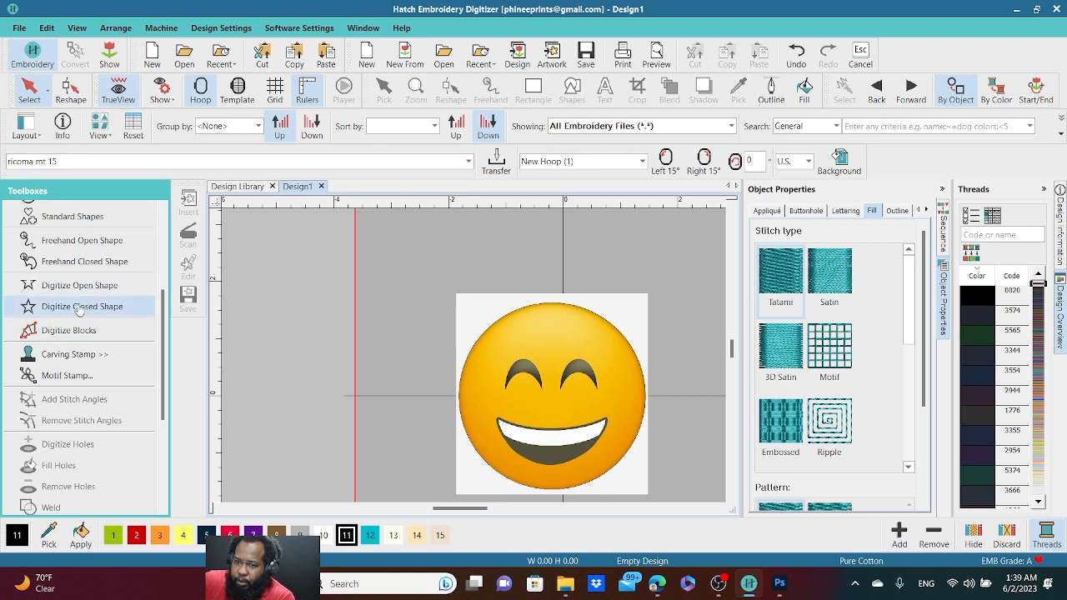
{"action": "scroll", "coordinate": [84, 261], "scroll_direction": "up", "scroll_amount": 1}
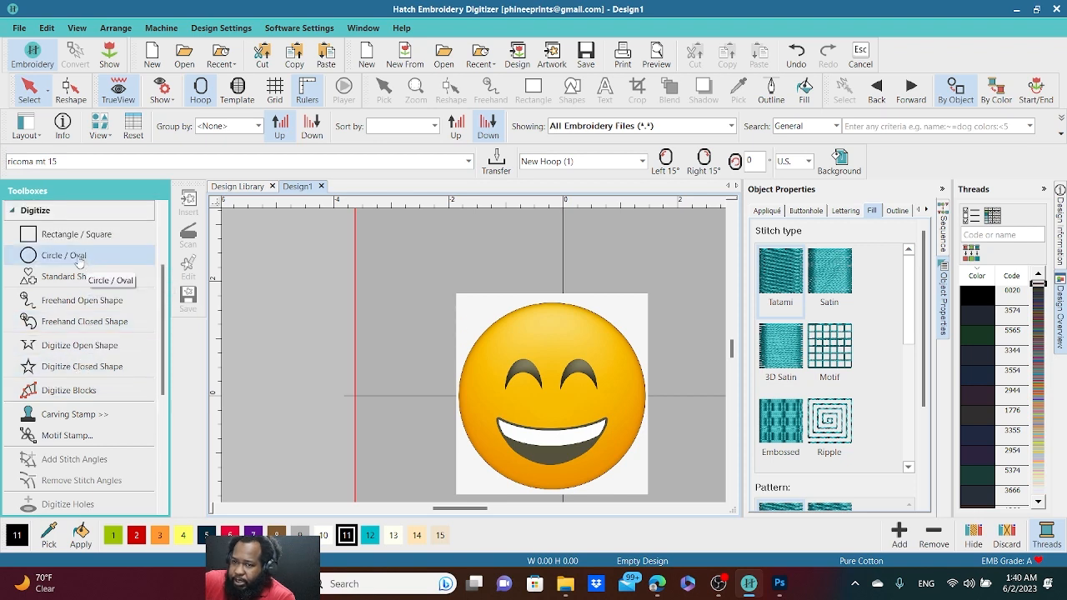
{"action": "left_click", "coordinate": [79, 258]}
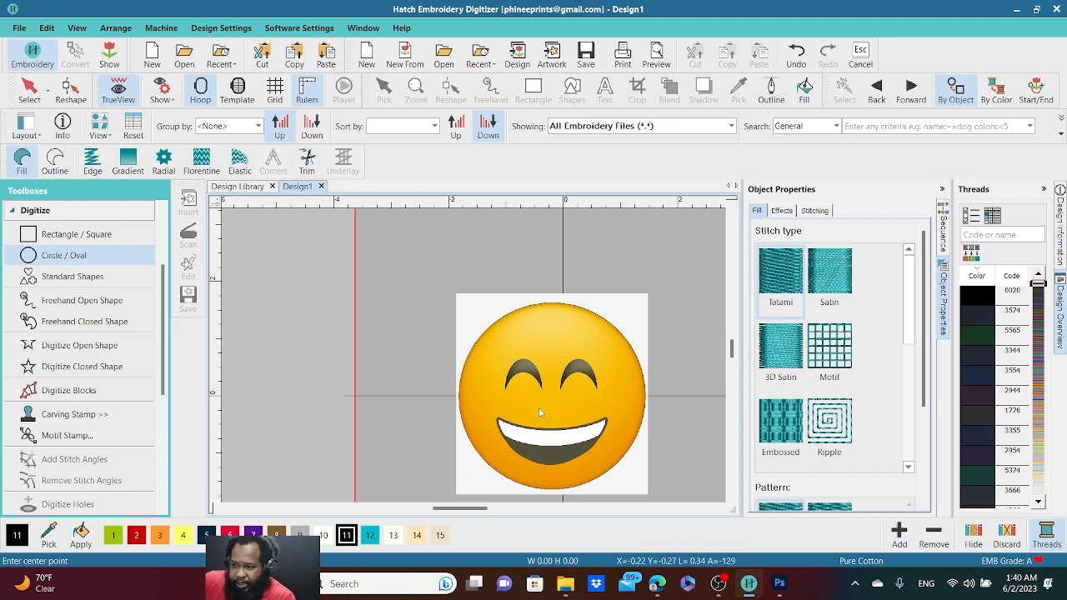
{"action": "left_click", "coordinate": [58, 237]}
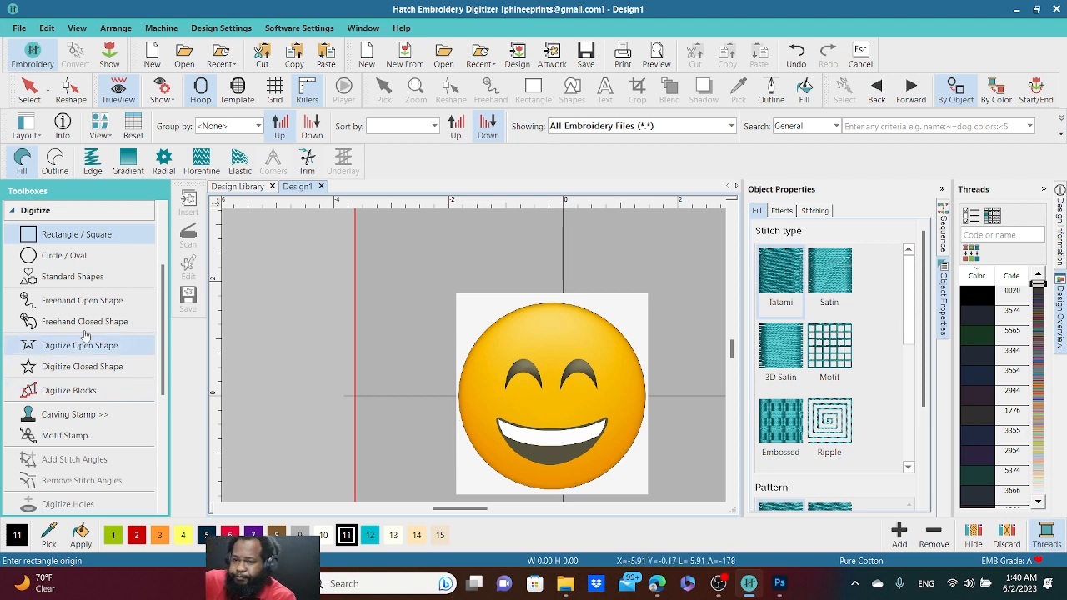
{"action": "left_click", "coordinate": [68, 256]}
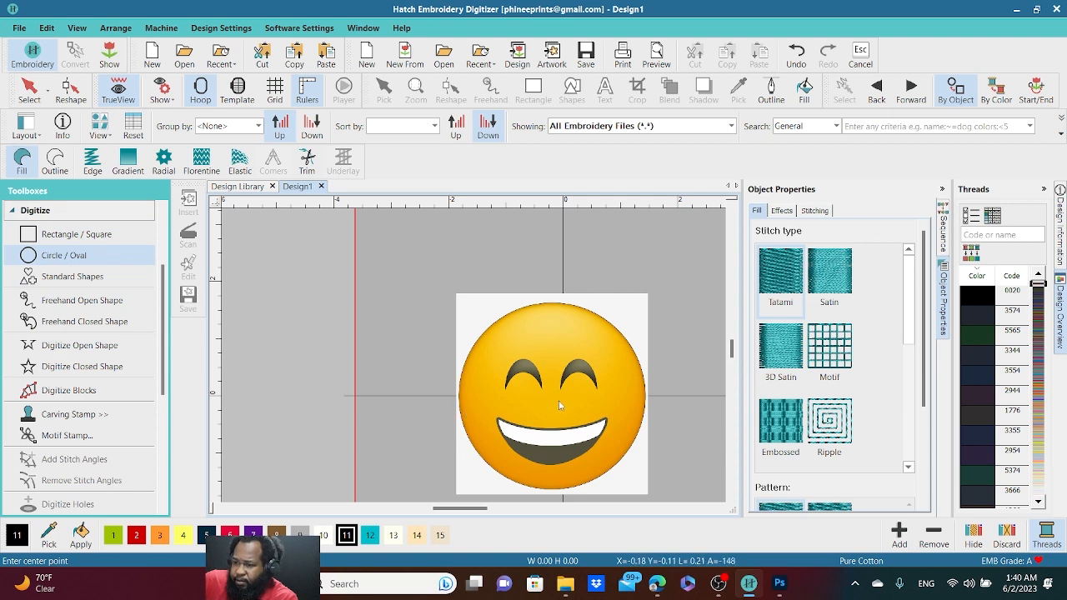
- Change the embroidery machine to Babylock Ellisimo Gold / Ellisimo with the Regular (100 x 100) hoop and display the hoop
{"action": "scroll", "coordinate": [625, 393], "scroll_direction": "down", "scroll_amount": 1}
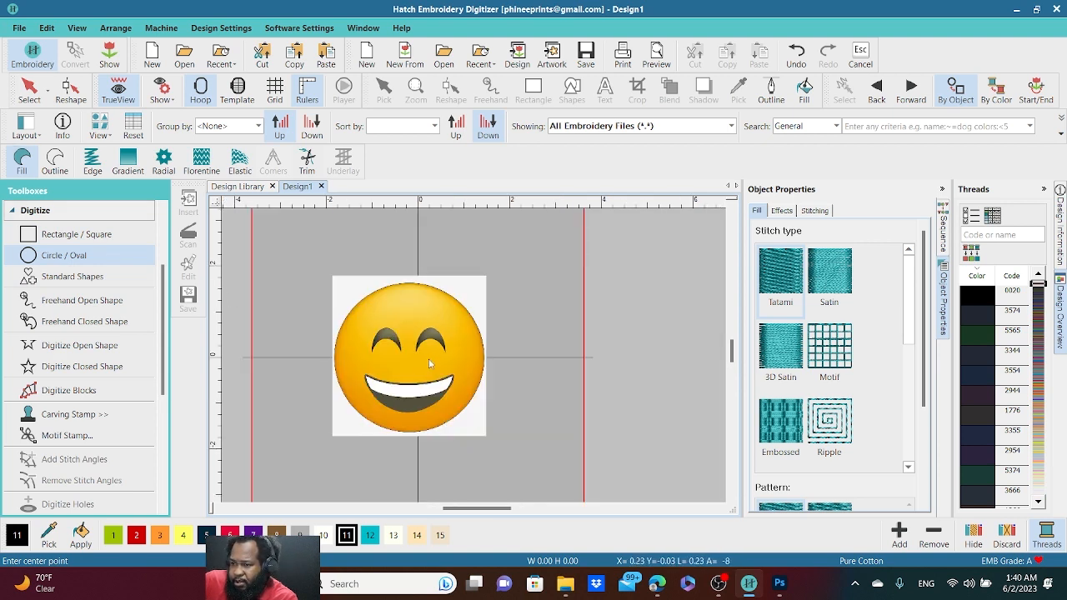
{"action": "scroll", "coordinate": [428, 359], "scroll_direction": "up", "scroll_amount": 1}
{"action": "left_click", "coordinate": [200, 90]}
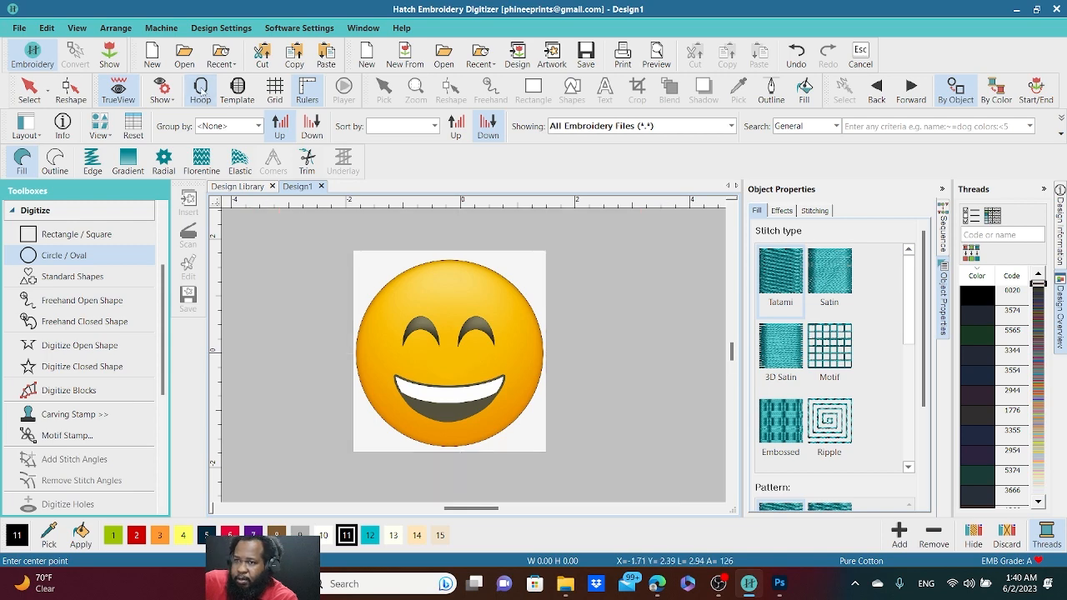
{"action": "right_click", "coordinate": [200, 90]}
{"action": "left_click", "coordinate": [673, 218]}
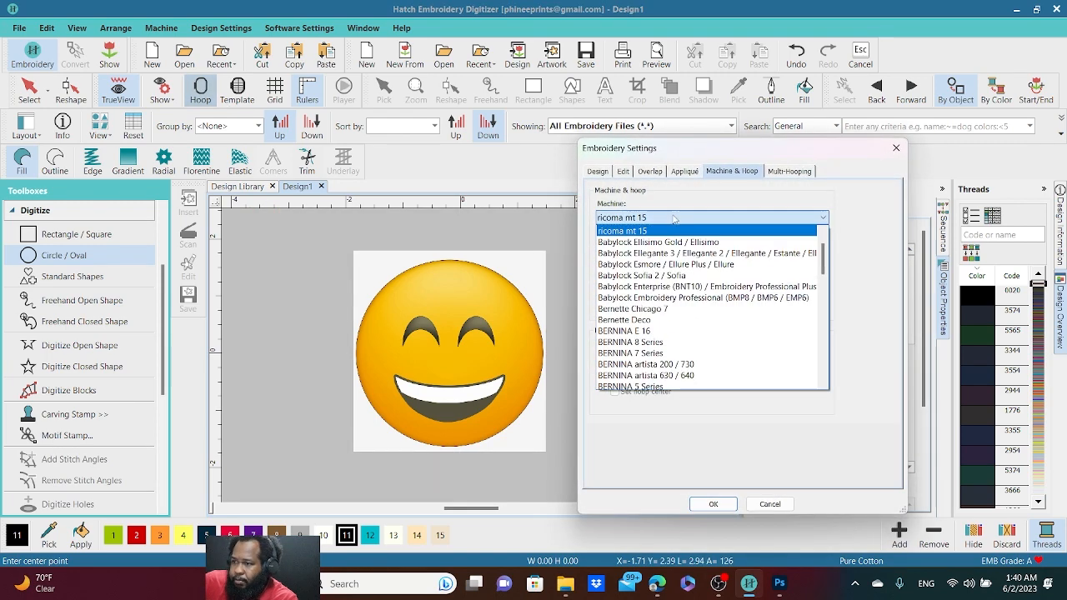
{"action": "left_click", "coordinate": [674, 248]}
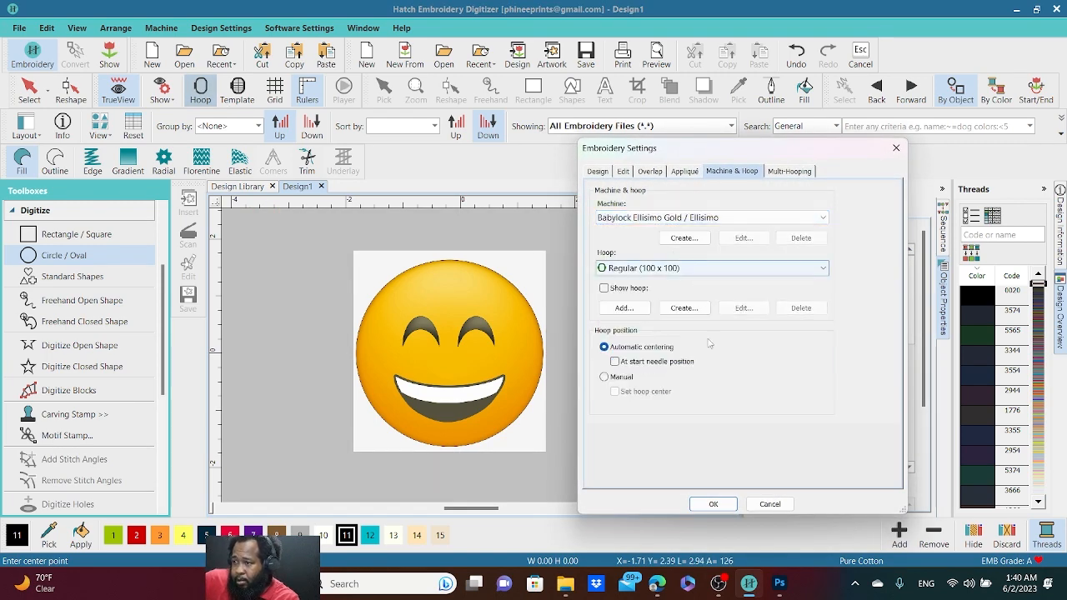
{"action": "left_click", "coordinate": [707, 502]}
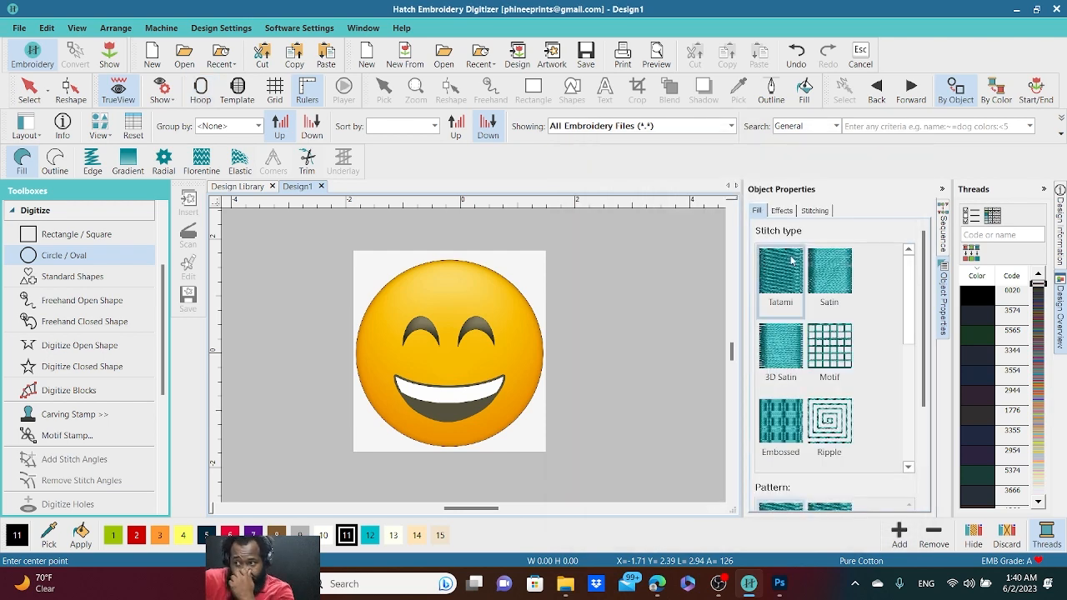
{"action": "left_click", "coordinate": [200, 88]}
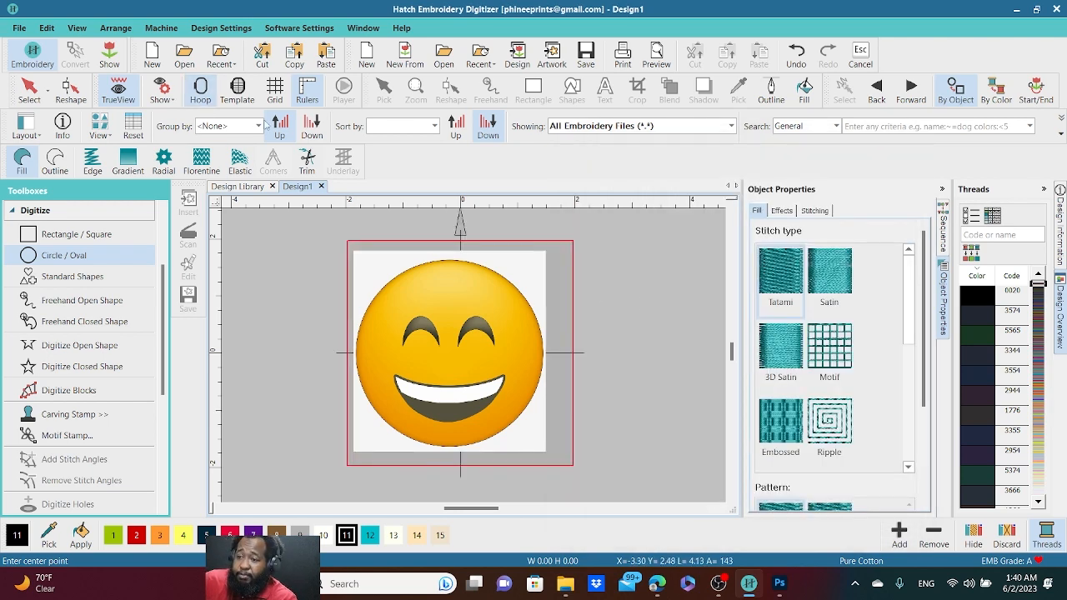
- Set the embroidery machine to BAI with the 15X15 LRG HOOP, keeping the hoop displayed
{"action": "left_click", "coordinate": [212, 100]}
{"action": "left_click", "coordinate": [212, 101]}
{"action": "right_click", "coordinate": [211, 98]}
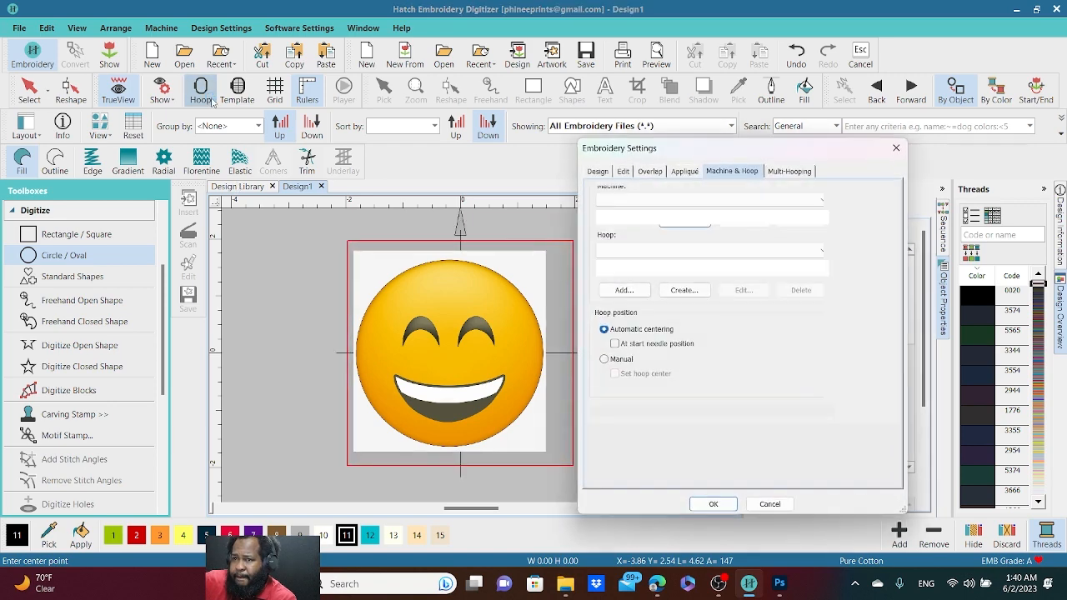
{"action": "left_click", "coordinate": [753, 220]}
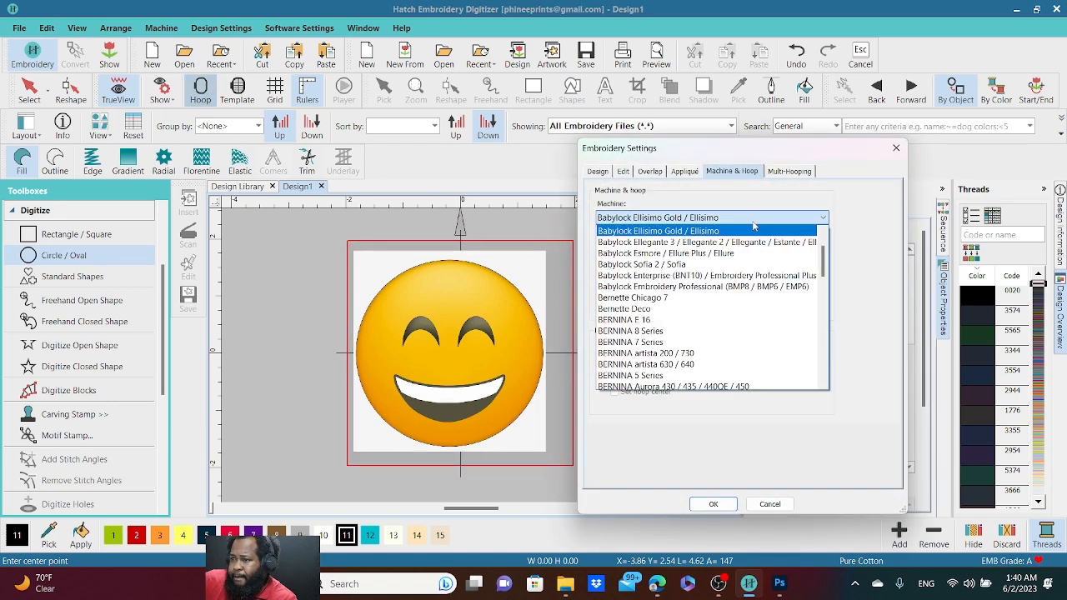
{"action": "scroll", "coordinate": [824, 265], "scroll_direction": "up", "scroll_amount": 5}
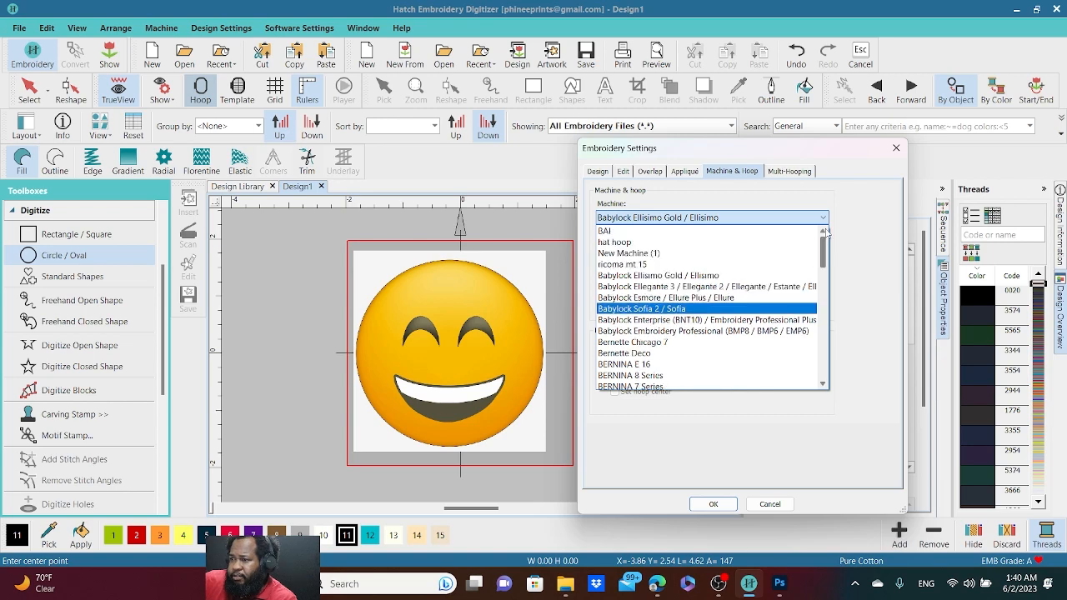
{"action": "left_click", "coordinate": [747, 231]}
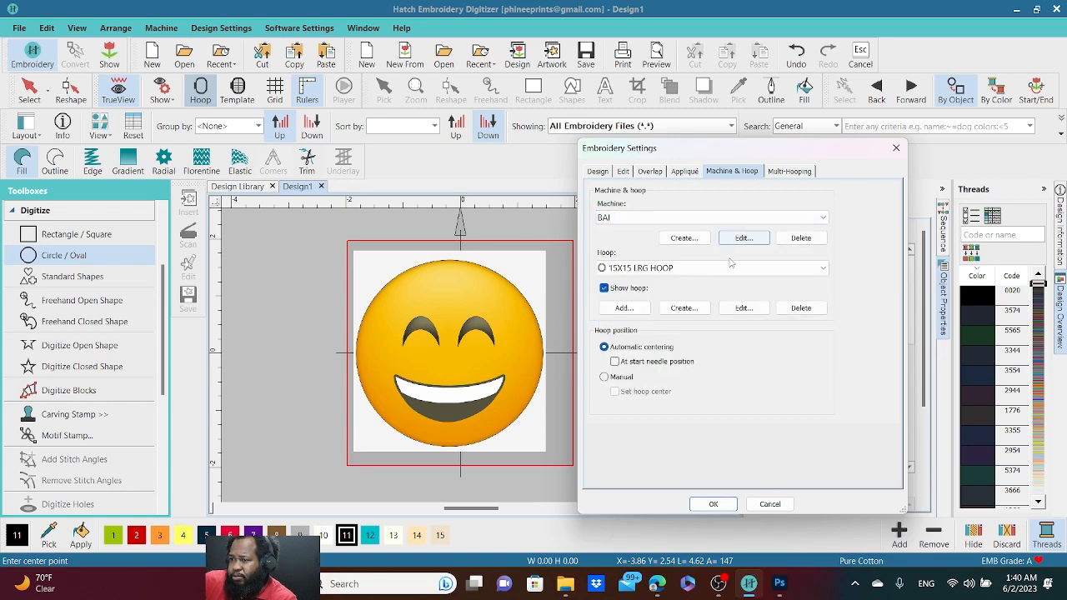
{"action": "left_click", "coordinate": [714, 503]}
- Digitize a Tatami-filled circle about 3.26 by 3.16 in over the emoji's face, from its center out to its edge
{"action": "left_click", "coordinate": [295, 434]}
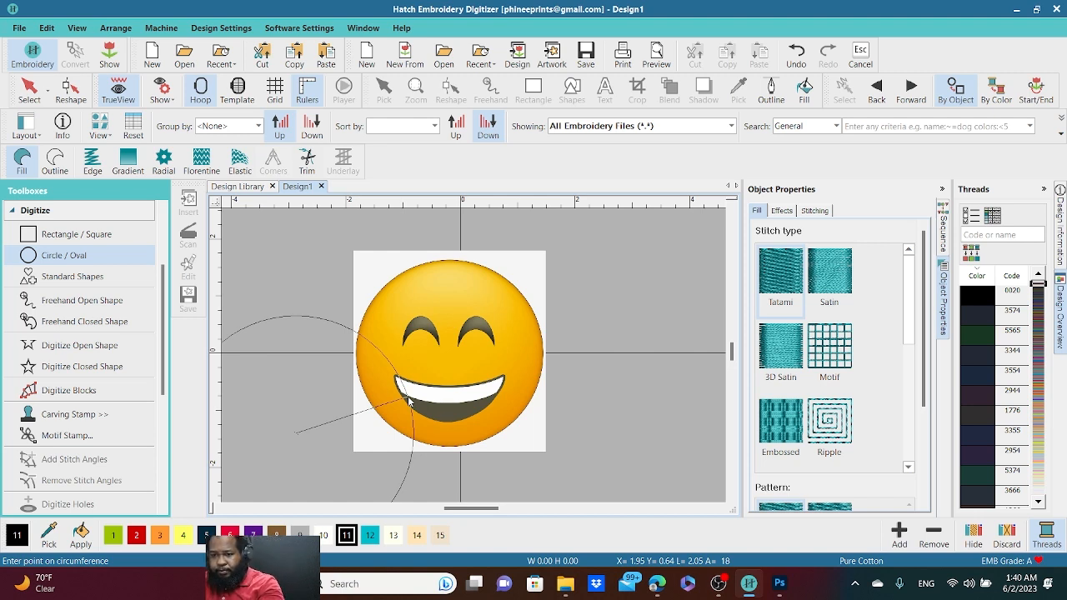
{"action": "key", "text": "Escape"}
{"action": "scroll", "coordinate": [426, 325], "scroll_direction": "down", "scroll_amount": 2}
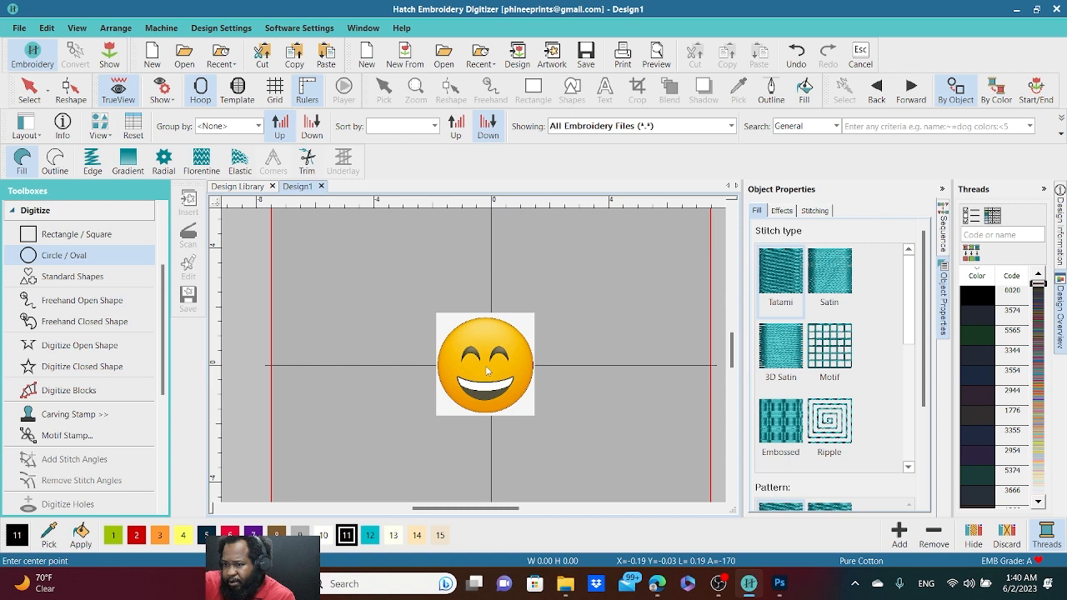
{"action": "left_click", "coordinate": [488, 372]}
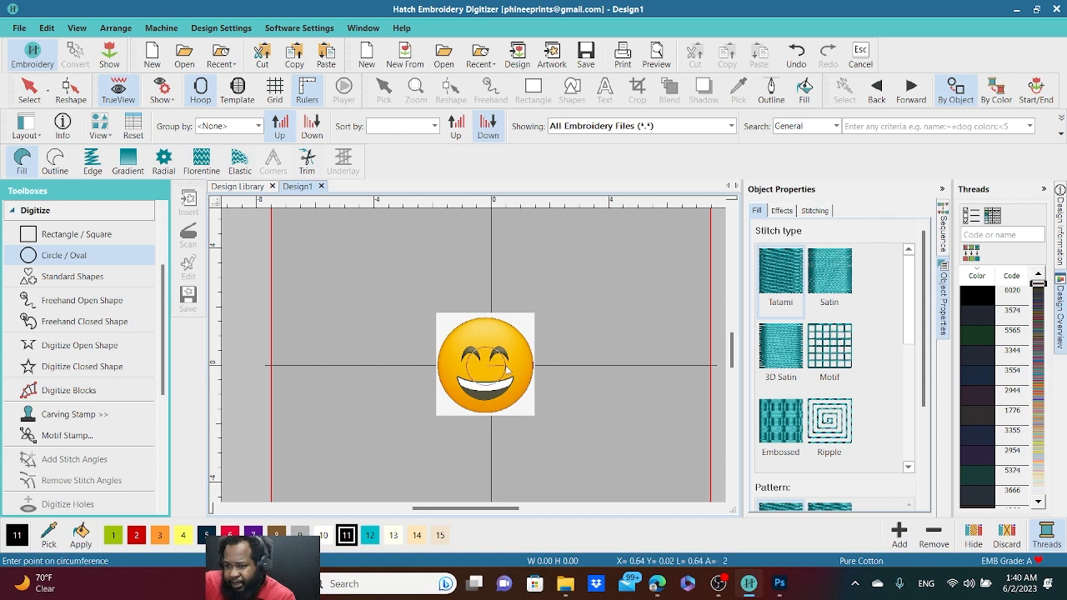
{"action": "left_click", "coordinate": [535, 372]}
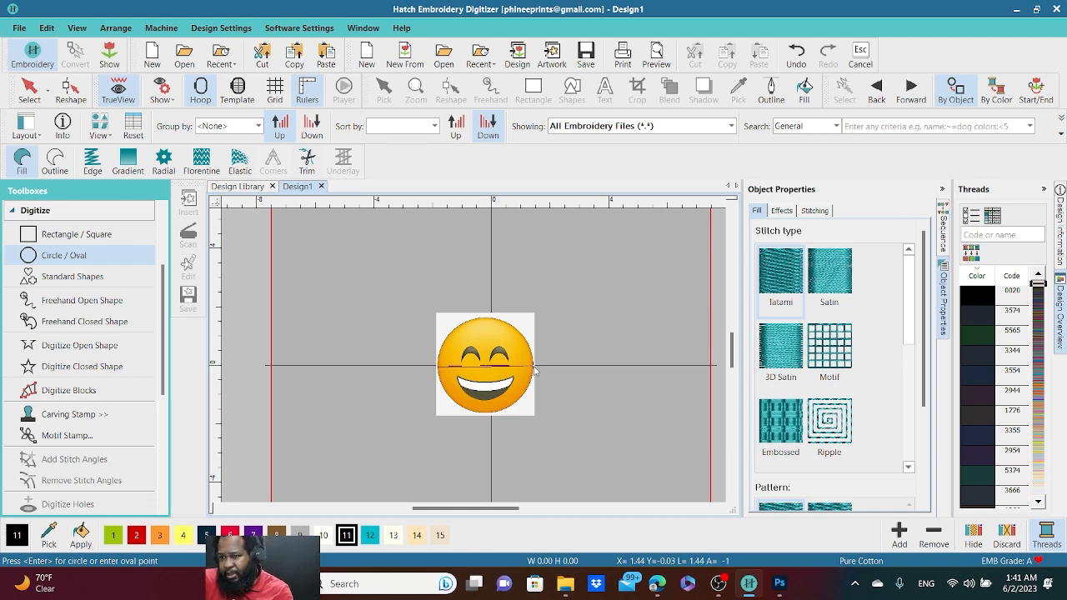
{"action": "left_click", "coordinate": [530, 417]}
{"action": "key", "text": "Return"}
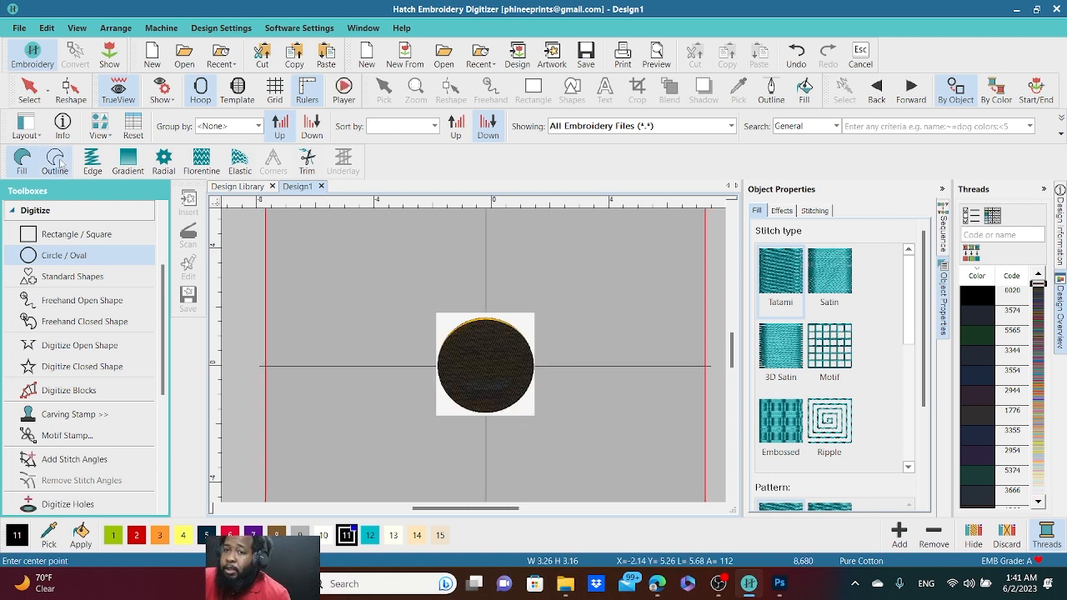
- Recolor the circle with palette color 4, try threads 0630 and 0504, and settle on Isacord 40 thread 0703
{"action": "left_click", "coordinate": [29, 92]}
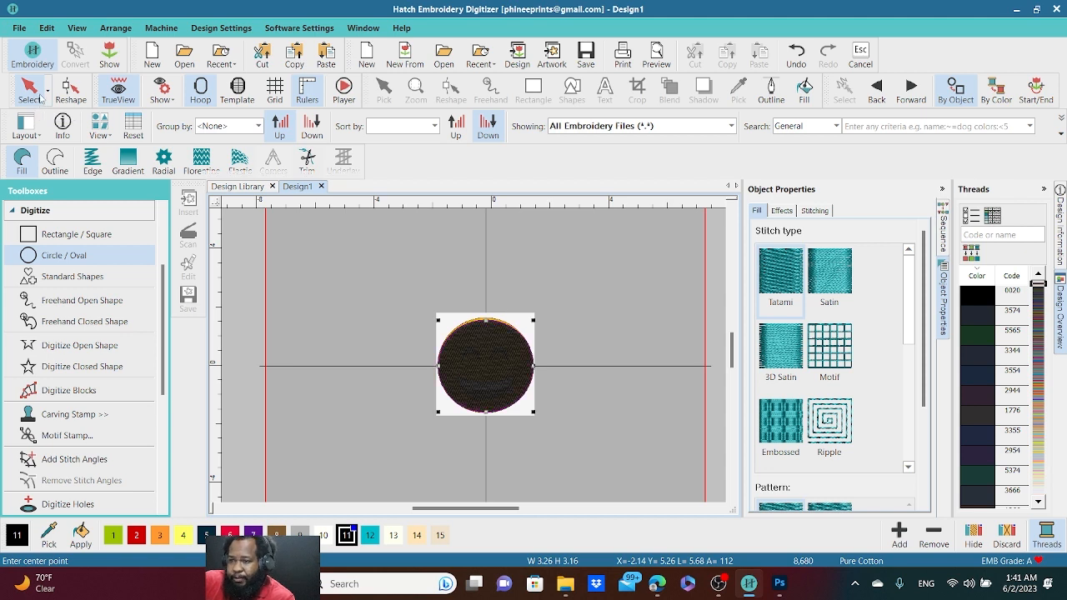
{"action": "left_click", "coordinate": [183, 535]}
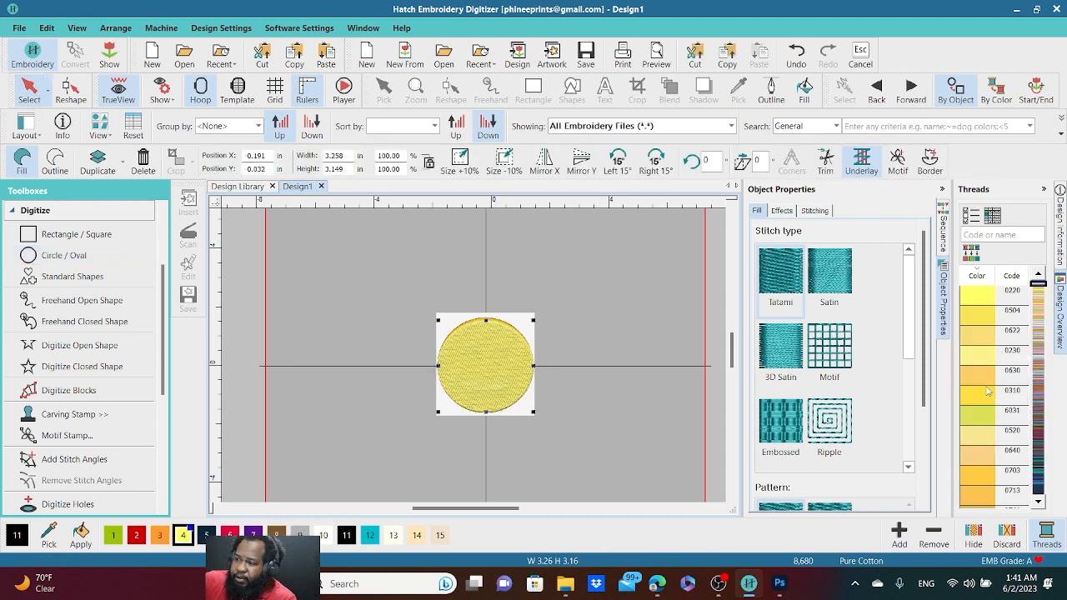
{"action": "left_click", "coordinate": [983, 375]}
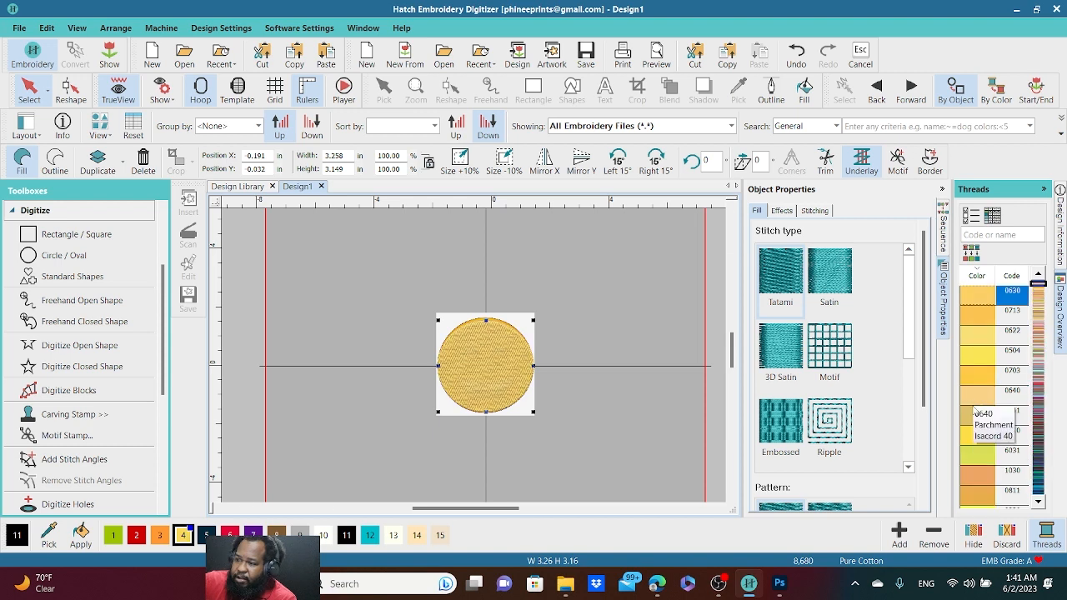
{"action": "left_click", "coordinate": [978, 379]}
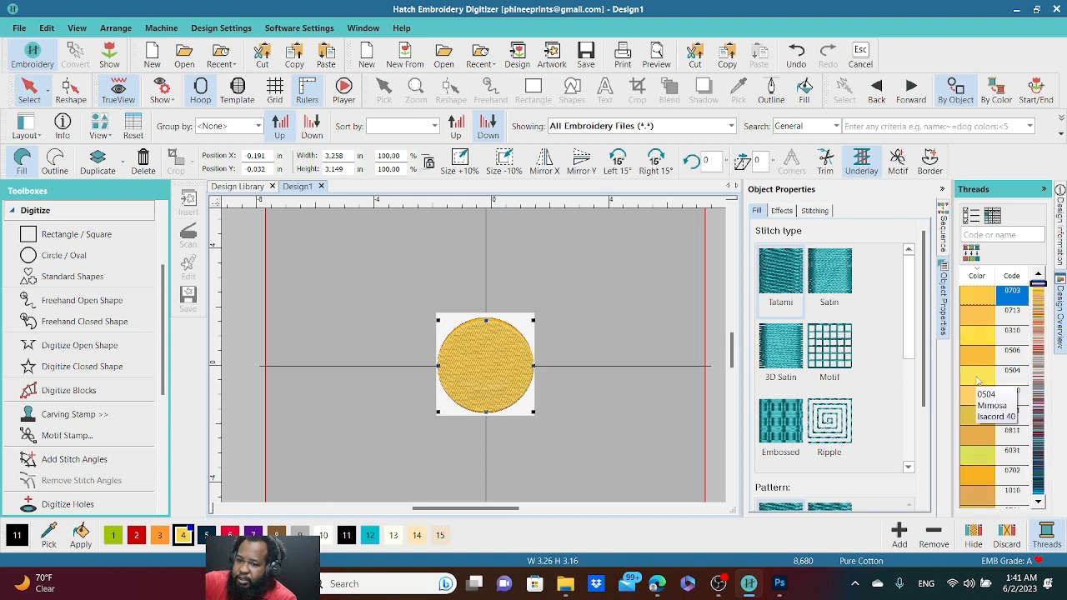
{"action": "left_click", "coordinate": [977, 379]}
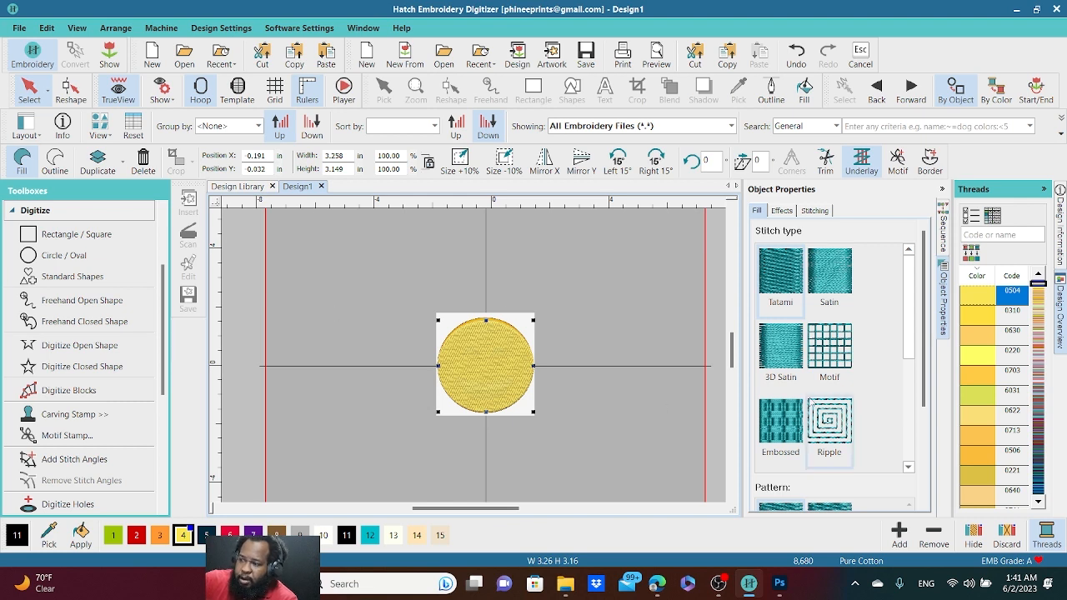
{"action": "left_click", "coordinate": [981, 379]}
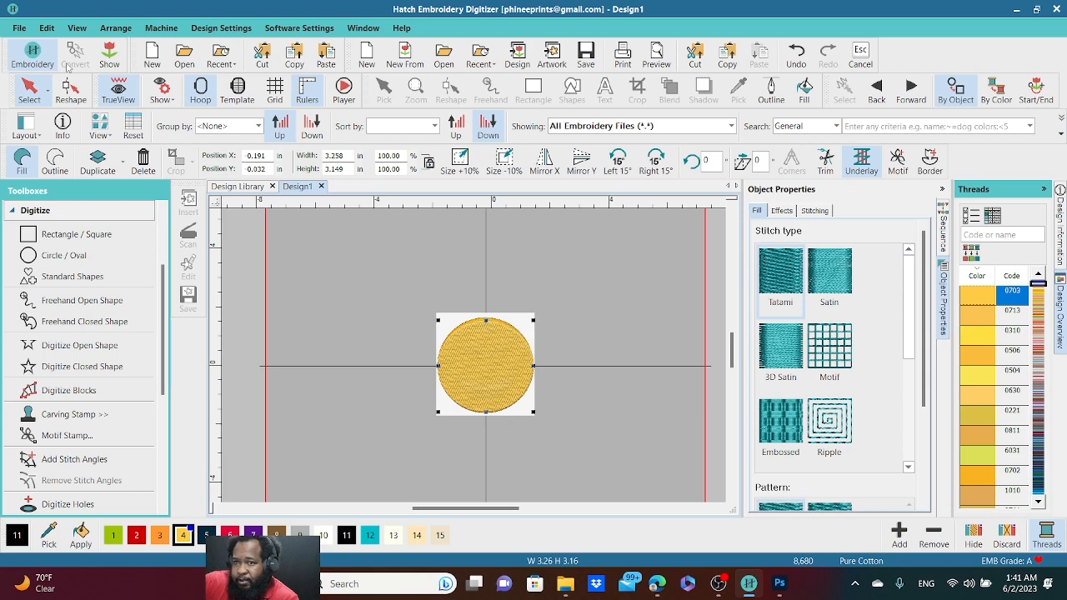
- Reshape the circle by raising its top point to the emoji's upper edge, making it about 3.32 in high
{"action": "left_click", "coordinate": [70, 91]}
{"action": "scroll", "coordinate": [494, 325], "scroll_direction": "up", "scroll_amount": 2}
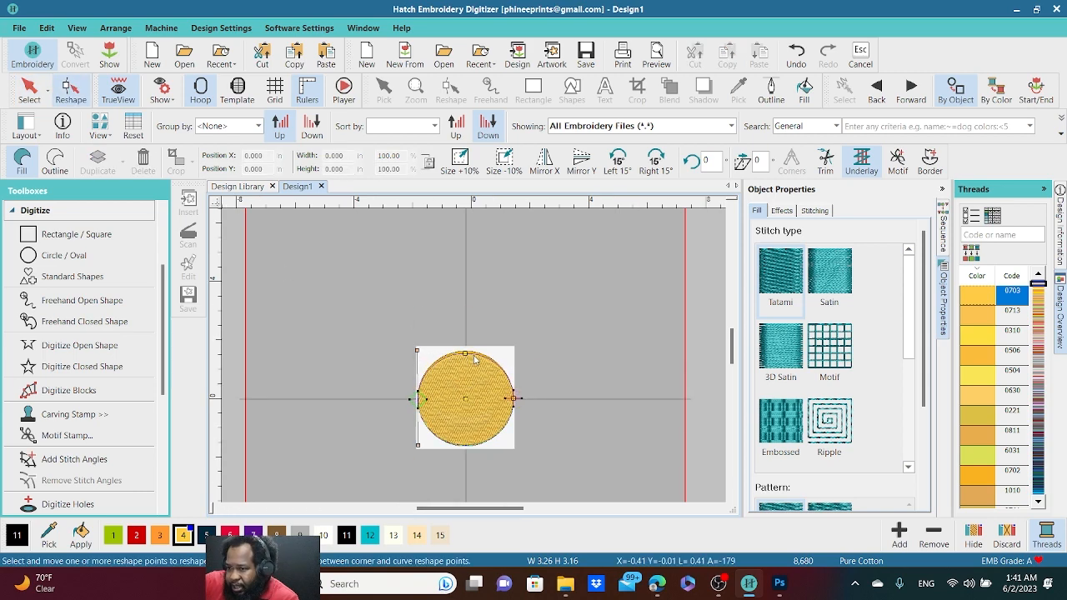
{"action": "left_click_drag", "start_coordinate": [459, 351], "coordinate": [459, 346]}
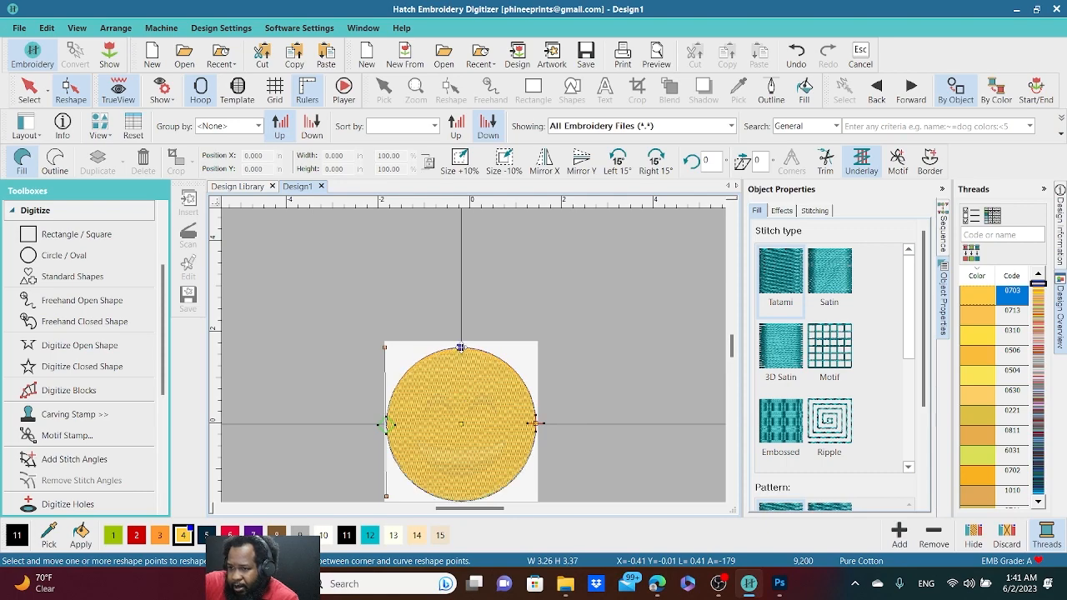
{"action": "left_click_drag", "start_coordinate": [461, 347], "coordinate": [461, 349]}
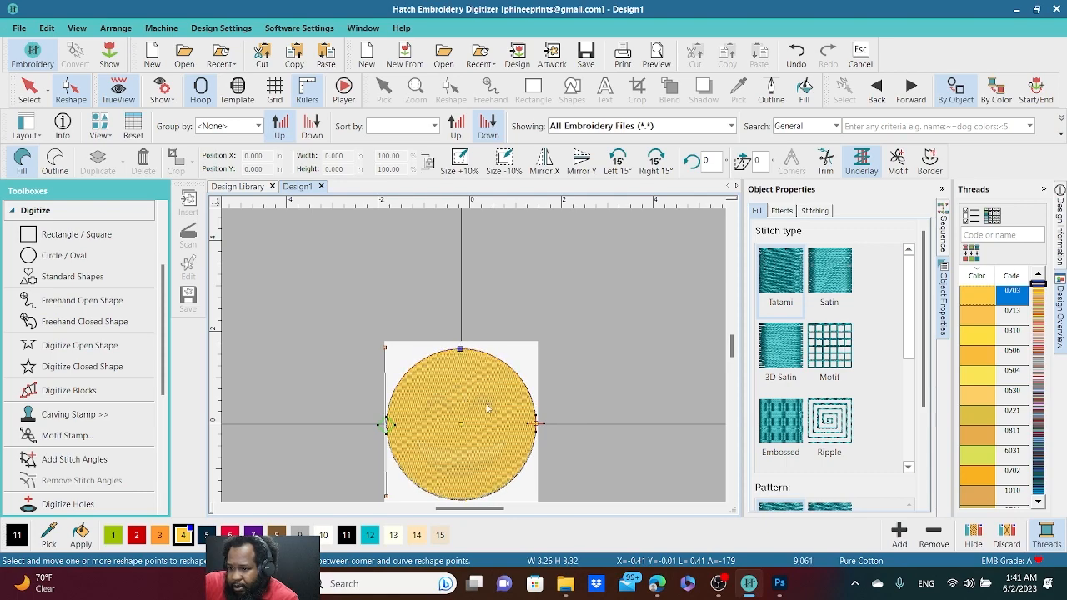
- Turn off TrueView and examine the emoji's eyes and mouth through the circle's stitches
{"action": "scroll", "coordinate": [471, 358], "scroll_direction": "up", "scroll_amount": 3}
{"action": "scroll", "coordinate": [474, 362], "scroll_direction": "down", "scroll_amount": 6}
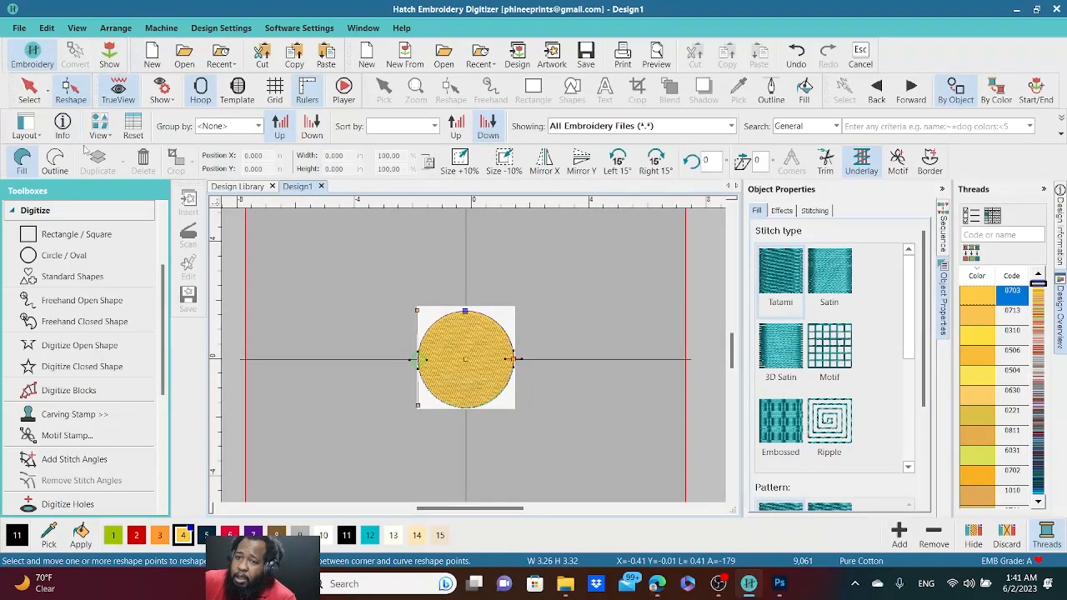
{"action": "left_click", "coordinate": [121, 90]}
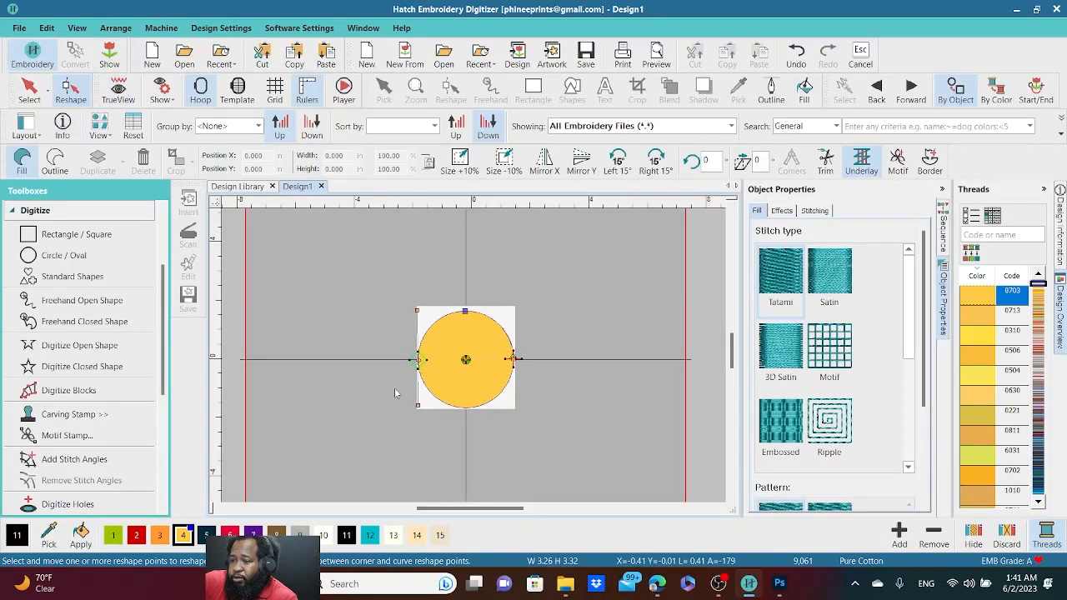
{"action": "scroll", "coordinate": [509, 418], "scroll_direction": "up", "scroll_amount": 6}
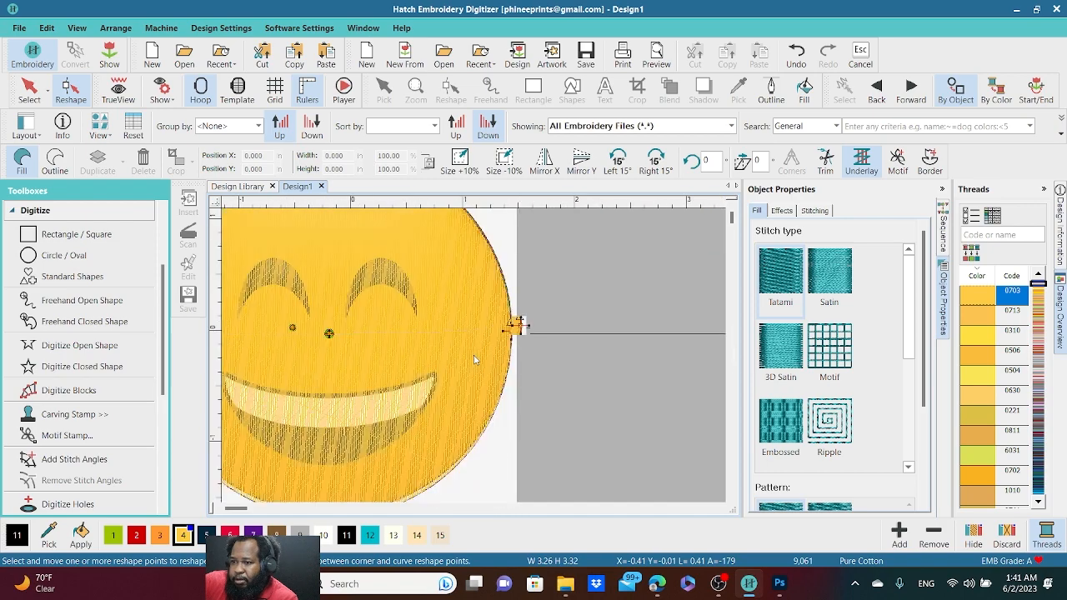
{"action": "scroll", "coordinate": [468, 360], "scroll_direction": "down", "scroll_amount": 2}
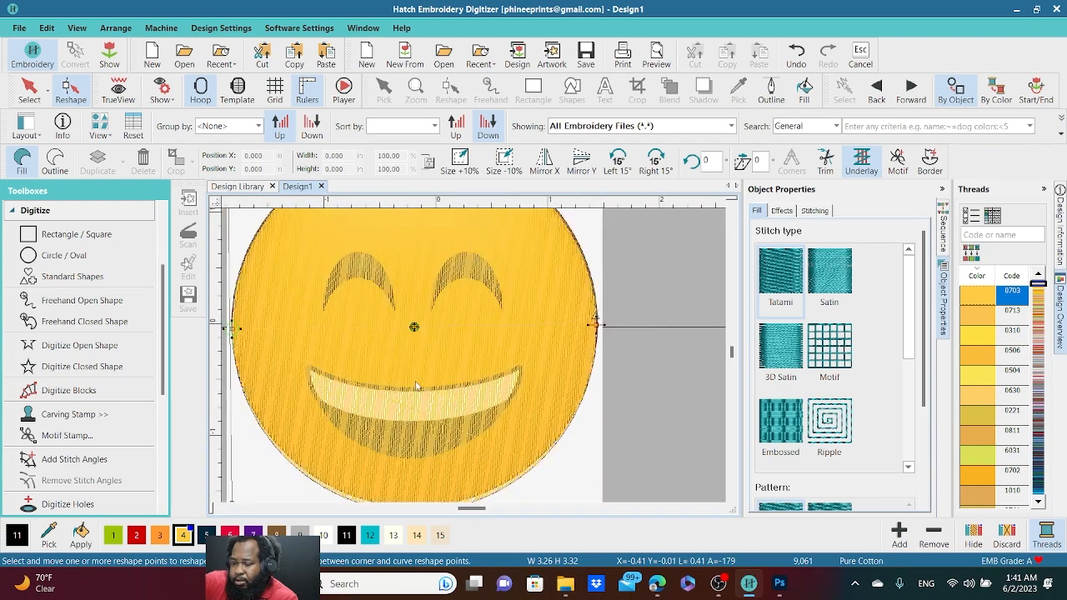
{"action": "scroll", "coordinate": [416, 386], "scroll_direction": "up", "scroll_amount": 3}
{"action": "scroll", "coordinate": [475, 360], "scroll_direction": "down", "scroll_amount": 1}
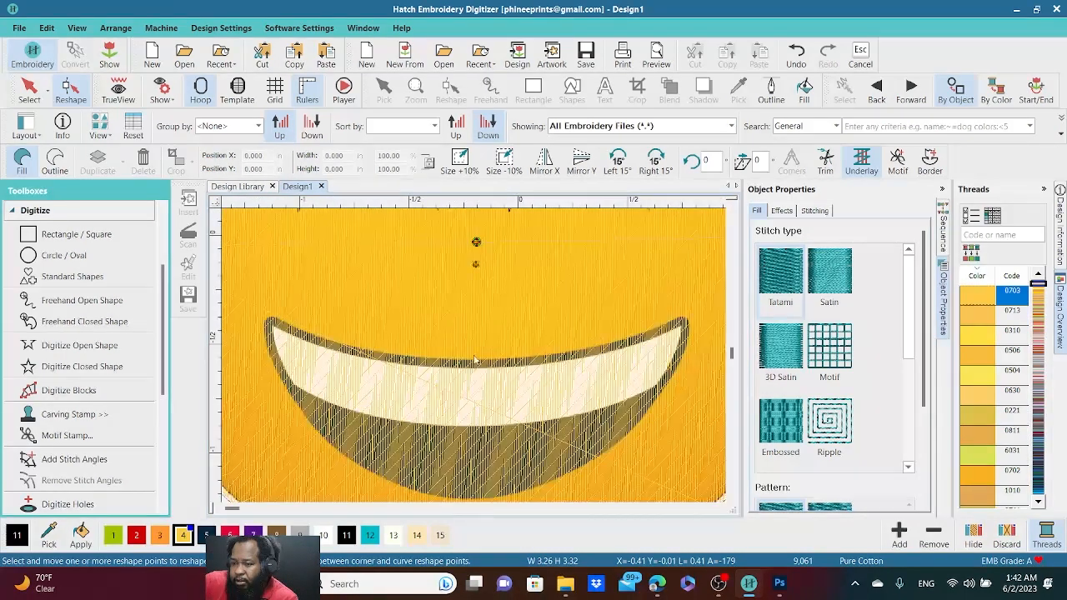
{"action": "scroll", "coordinate": [475, 360], "scroll_direction": "down", "scroll_amount": 4}
{"action": "scroll", "coordinate": [475, 360], "scroll_direction": "up", "scroll_amount": 1}
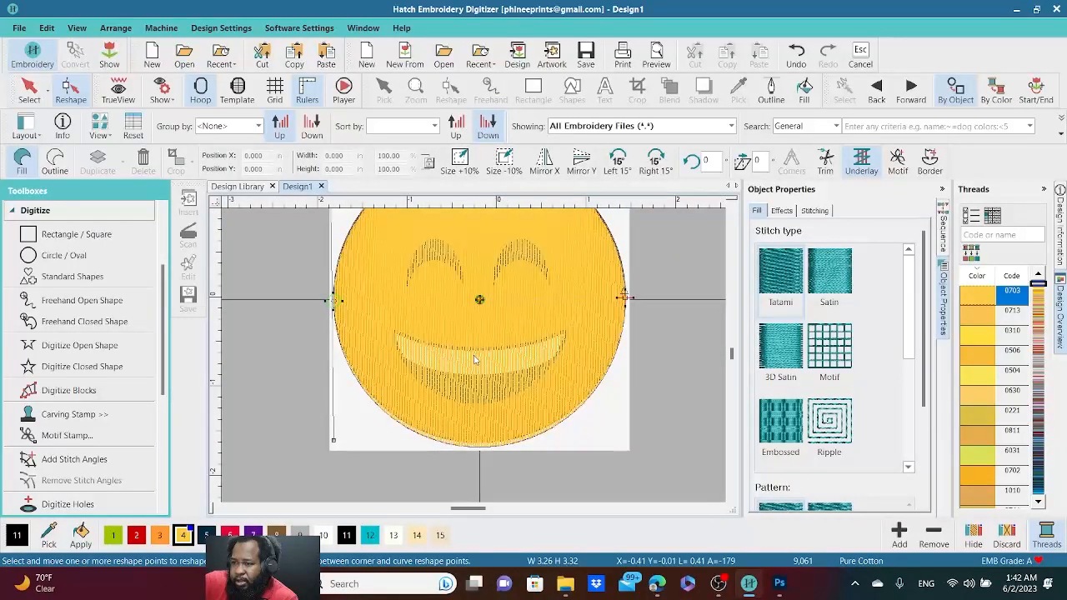
- Reshape the circle by lowering its top point slightly at the emoji's upper edge, making it about 3.31 in high
{"action": "scroll", "coordinate": [474, 360], "scroll_direction": "up", "scroll_amount": 1}
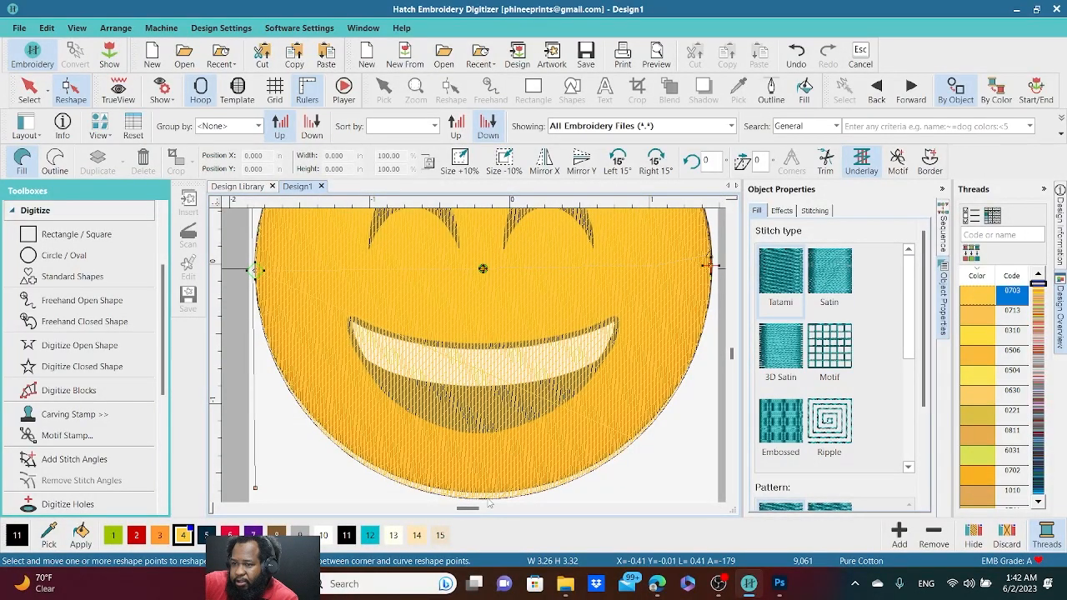
{"action": "left_click", "coordinate": [74, 95]}
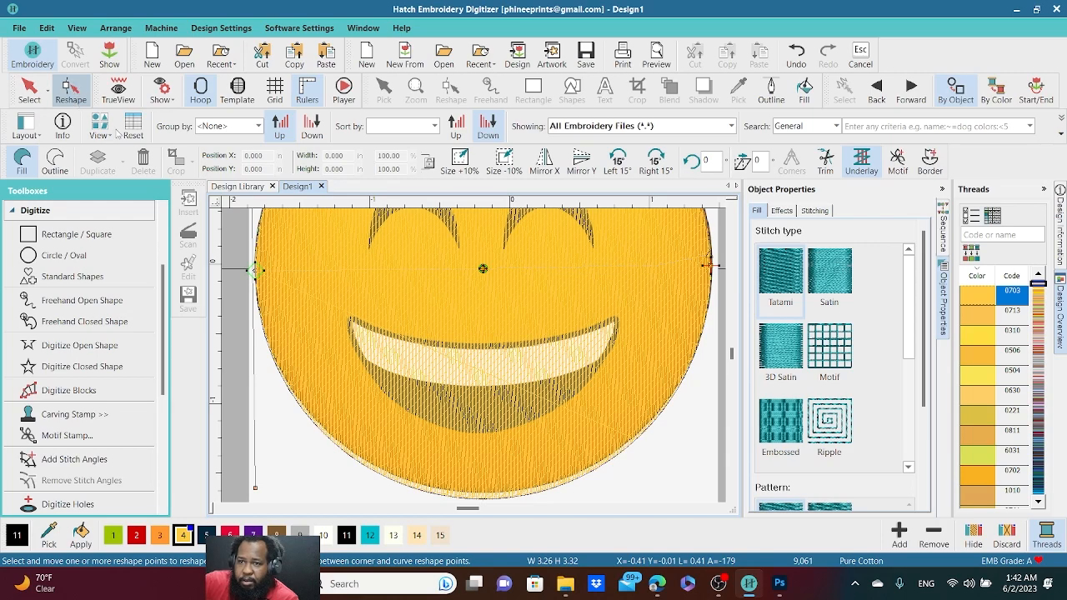
{"action": "scroll", "coordinate": [476, 361], "scroll_direction": "down", "scroll_amount": 1}
{"action": "scroll", "coordinate": [485, 261], "scroll_direction": "up", "scroll_amount": 1}
{"action": "scroll", "coordinate": [469, 360], "scroll_direction": "down", "scroll_amount": 3}
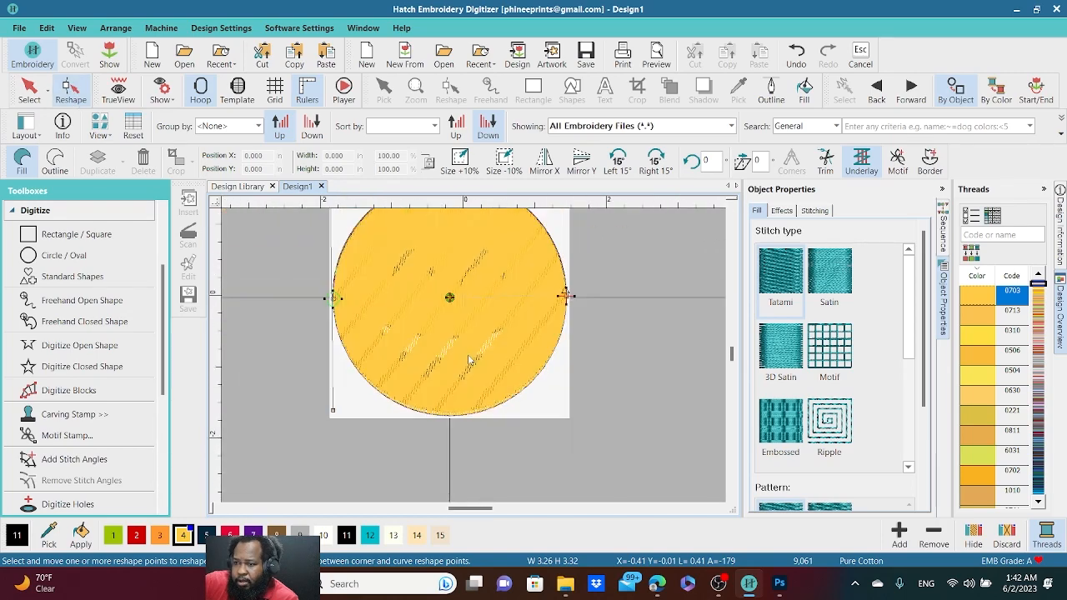
{"action": "scroll", "coordinate": [471, 358], "scroll_direction": "up", "scroll_amount": 2}
{"action": "scroll", "coordinate": [472, 354], "scroll_direction": "down", "scroll_amount": 4}
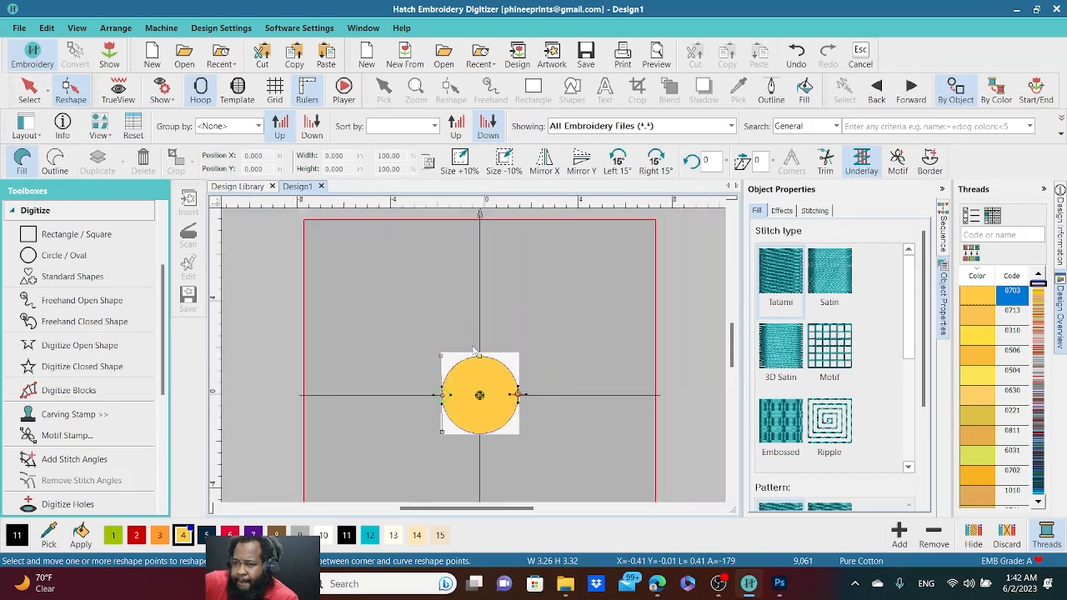
{"action": "scroll", "coordinate": [487, 371], "scroll_direction": "up", "scroll_amount": 4}
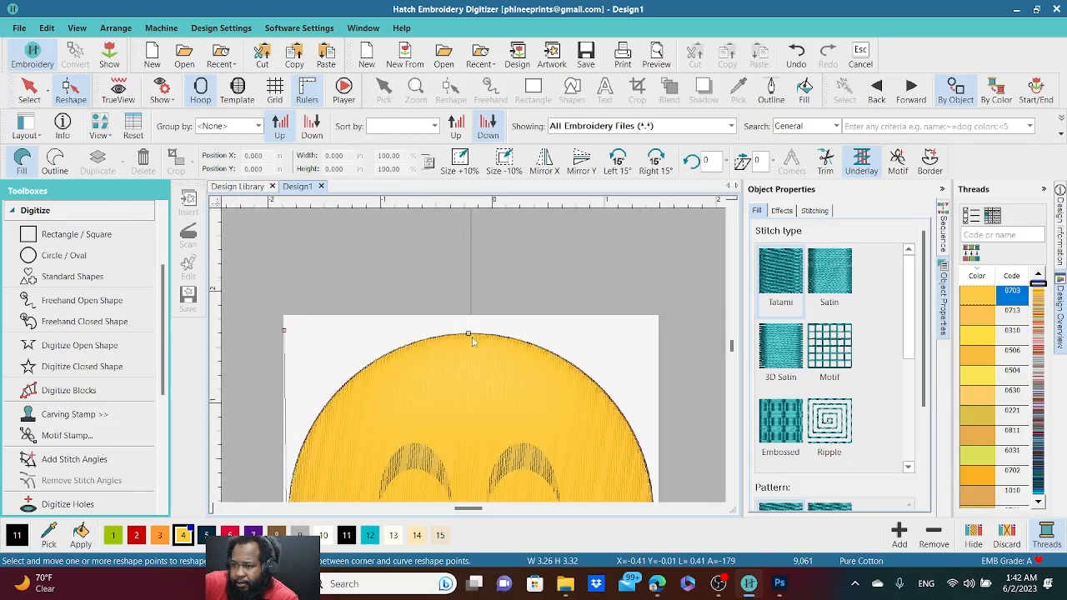
{"action": "scroll", "coordinate": [472, 340], "scroll_direction": "up", "scroll_amount": 2}
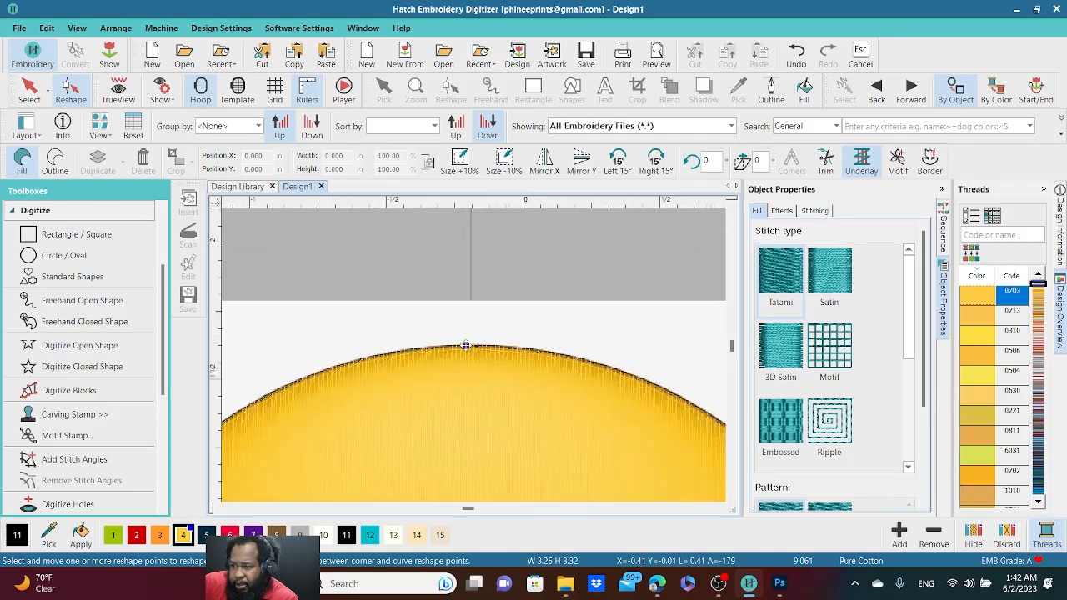
{"action": "scroll", "coordinate": [474, 360], "scroll_direction": "down", "scroll_amount": 2}
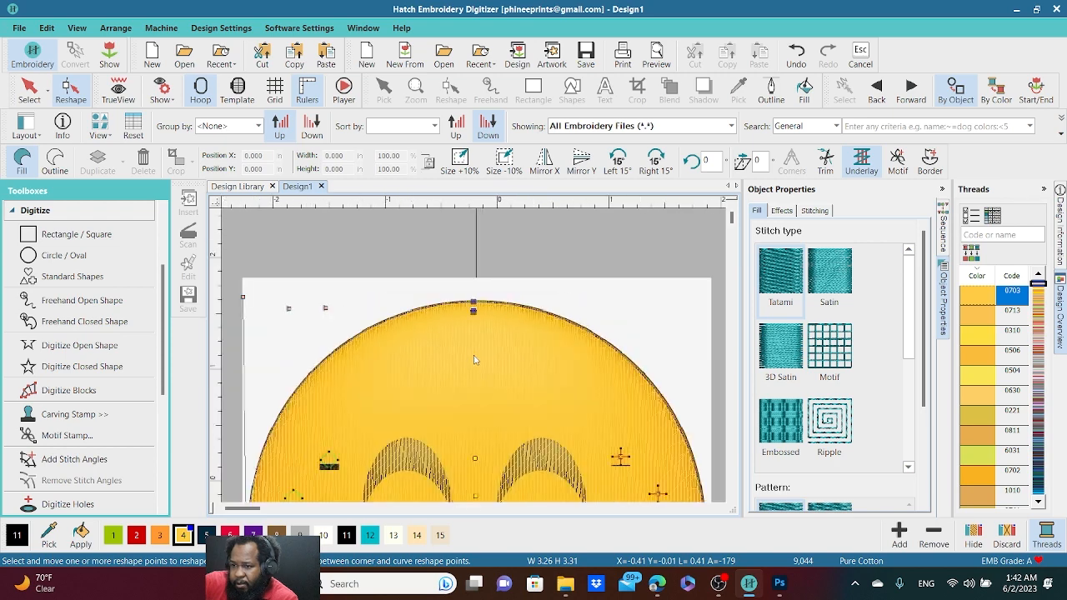
- Leave reshaping and nudge the circle upward over the emoji artwork to a vertical position of about 0.023 in
{"action": "scroll", "coordinate": [474, 359], "scroll_direction": "down", "scroll_amount": 2}
{"action": "scroll", "coordinate": [474, 356], "scroll_direction": "up", "scroll_amount": 1}
{"action": "scroll", "coordinate": [474, 356], "scroll_direction": "down", "scroll_amount": 2}
{"action": "scroll", "coordinate": [474, 356], "scroll_direction": "up", "scroll_amount": 3}
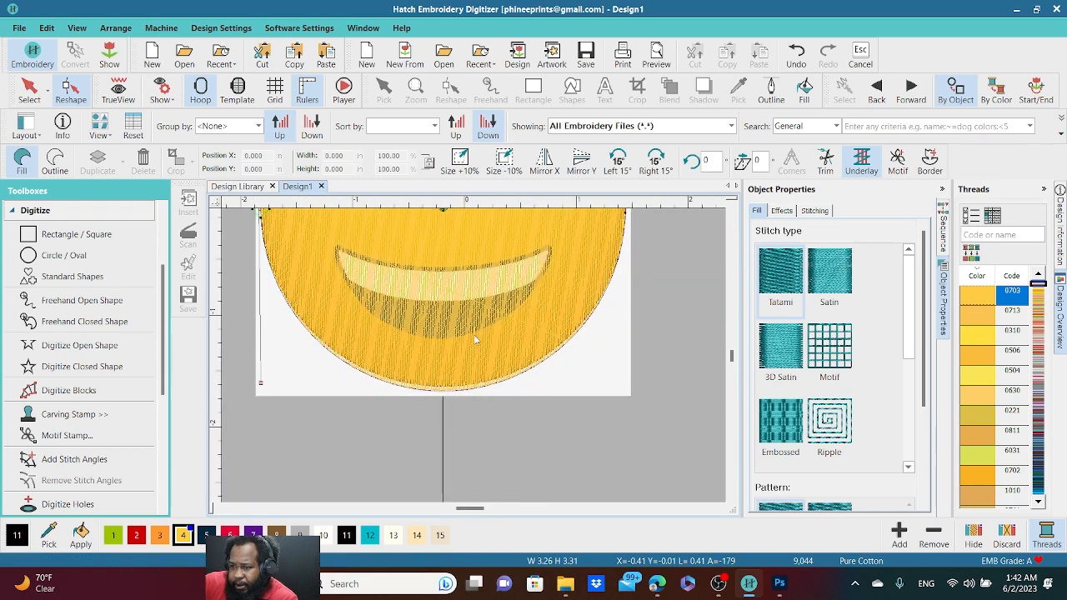
{"action": "key", "text": "Escape"}
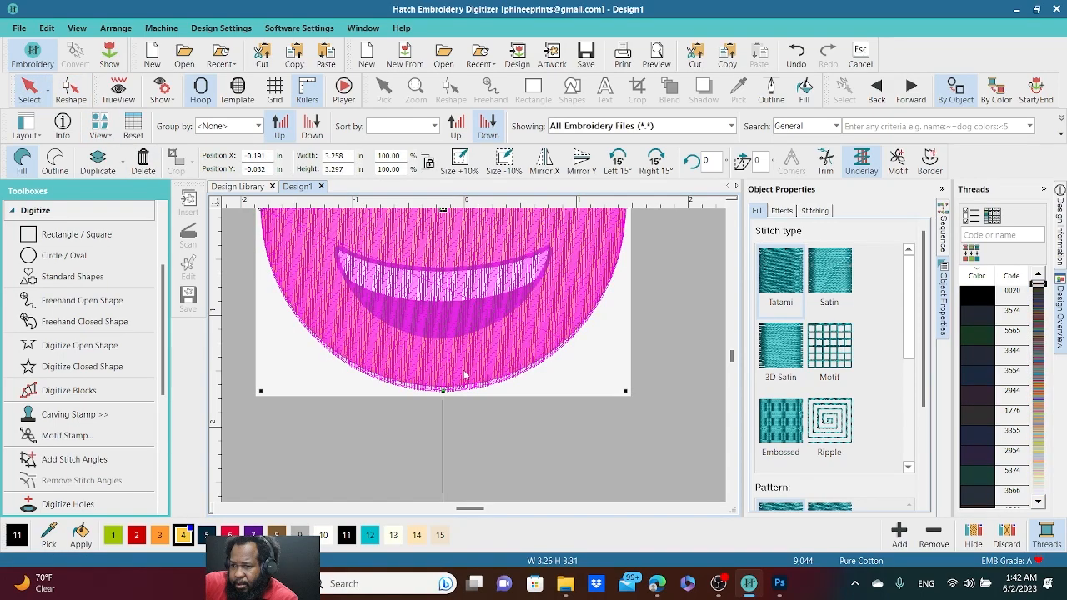
{"action": "left_click_drag", "start_coordinate": [466, 363], "coordinate": [466, 363]}
{"action": "scroll", "coordinate": [481, 312], "scroll_direction": "down", "scroll_amount": 3}
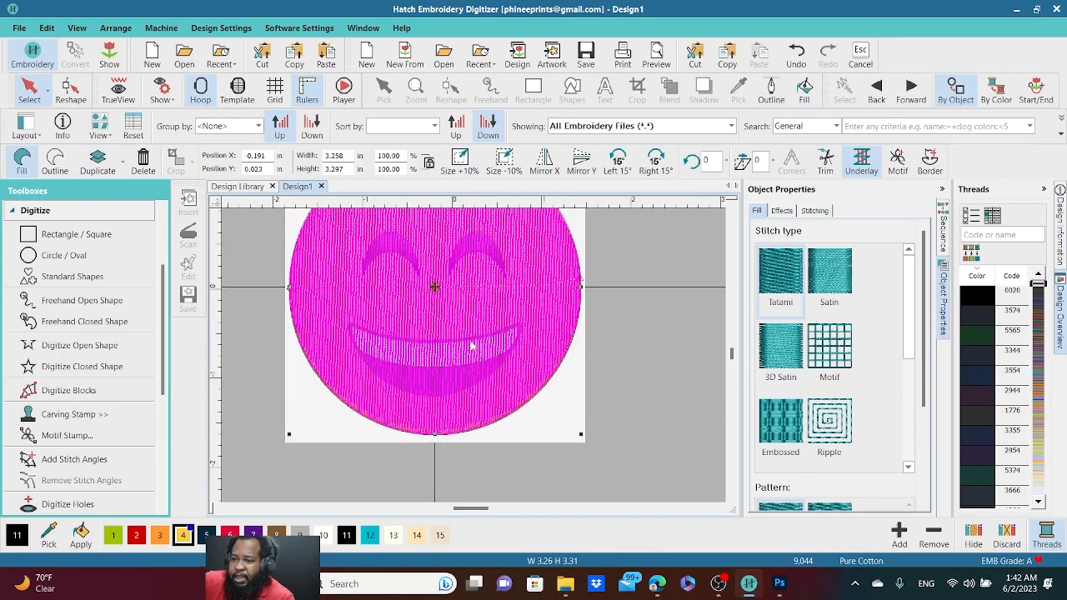
{"action": "scroll", "coordinate": [471, 357], "scroll_direction": "up", "scroll_amount": 4}
{"action": "scroll", "coordinate": [474, 355], "scroll_direction": "down", "scroll_amount": 2}
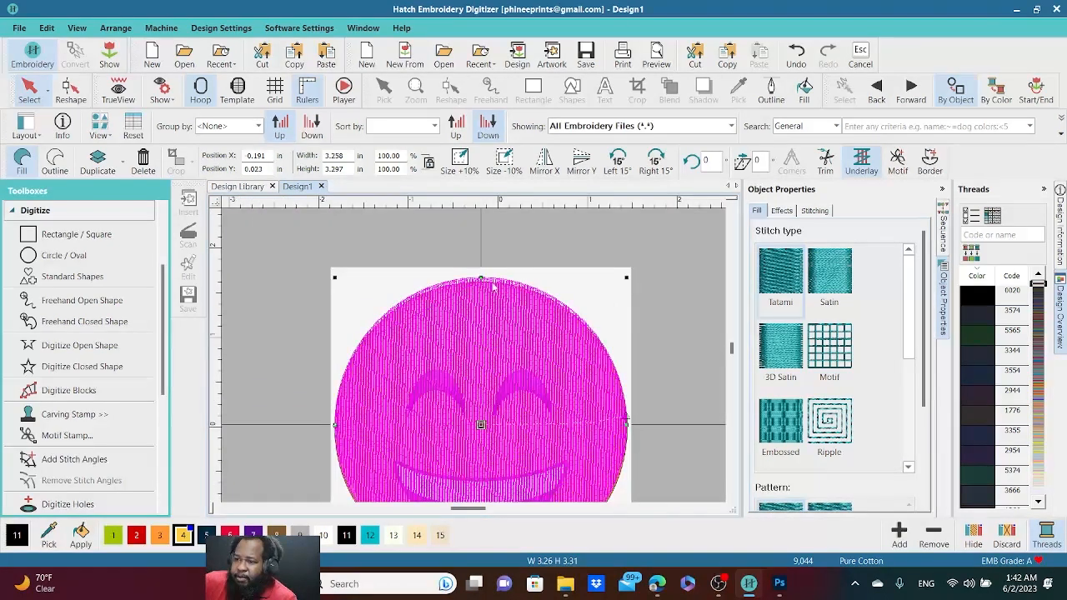
- Reshape the circle by fitting its bottom point to the emoji's lower edge, making it about 3.28 in high, and deselect it
{"action": "left_click", "coordinate": [70, 90]}
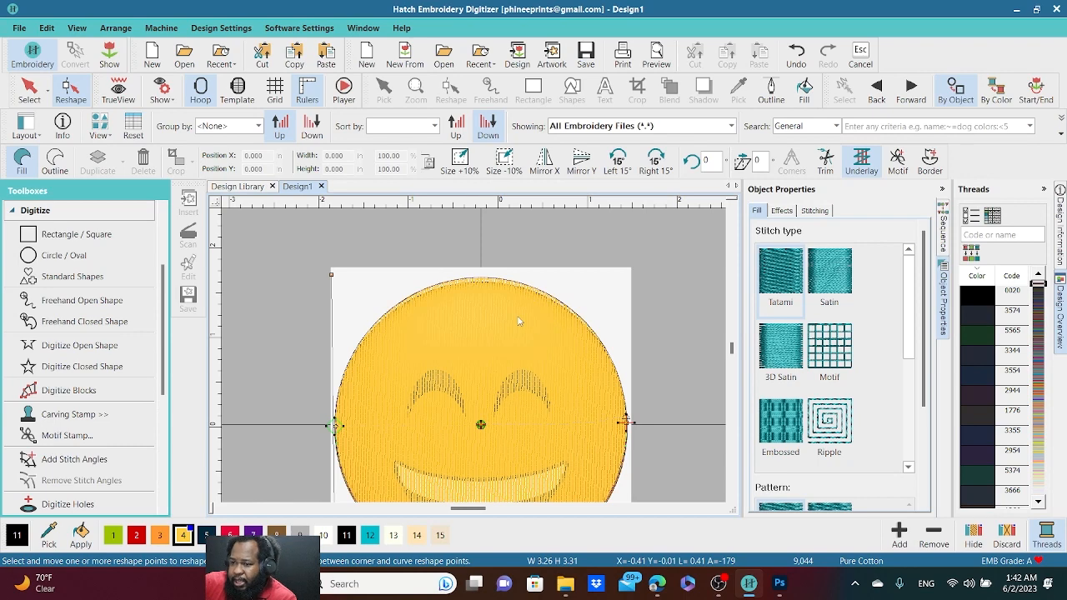
{"action": "scroll", "coordinate": [474, 360], "scroll_direction": "up", "scroll_amount": 1}
{"action": "scroll", "coordinate": [465, 358], "scroll_direction": "down", "scroll_amount": 3}
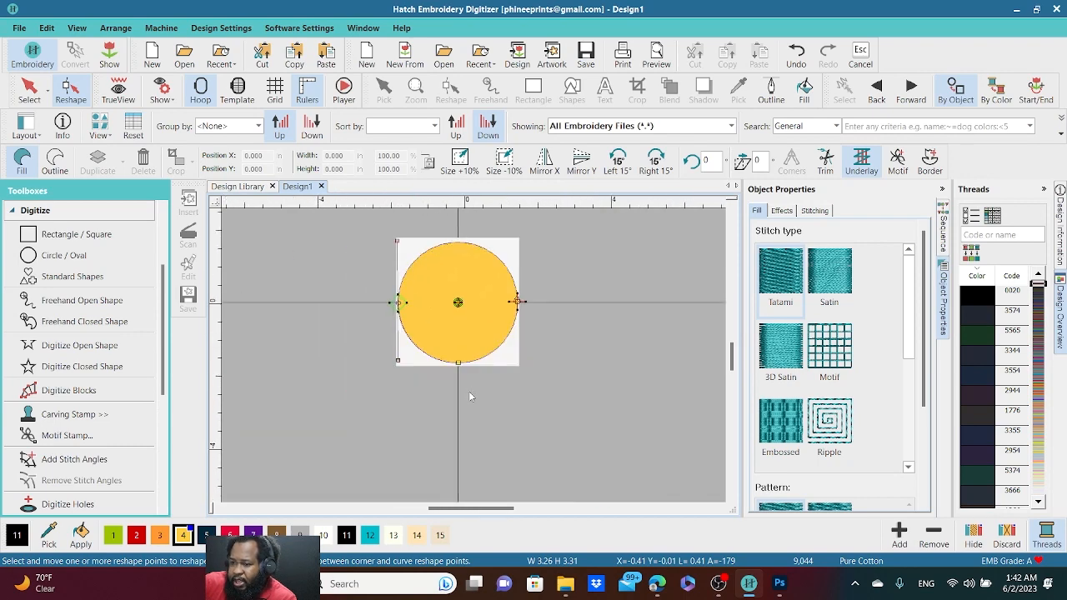
{"action": "scroll", "coordinate": [468, 390], "scroll_direction": "up", "scroll_amount": 3}
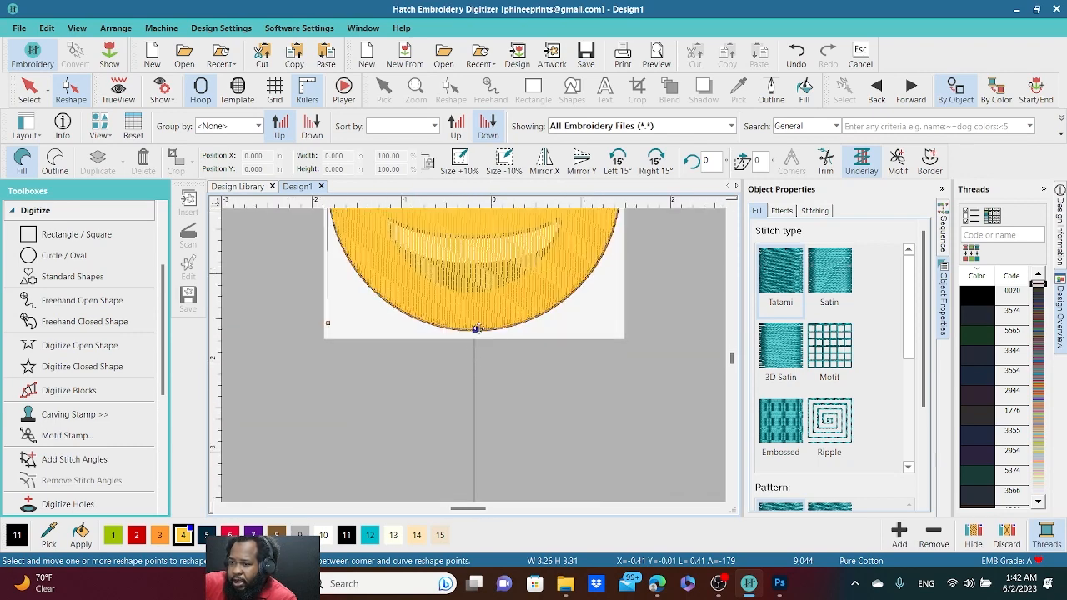
{"action": "left_click_drag", "start_coordinate": [476, 329], "coordinate": [479, 323]}
{"action": "scroll", "coordinate": [479, 284], "scroll_direction": "down", "scroll_amount": 3}
{"action": "scroll", "coordinate": [478, 250], "scroll_direction": "up", "scroll_amount": 4}
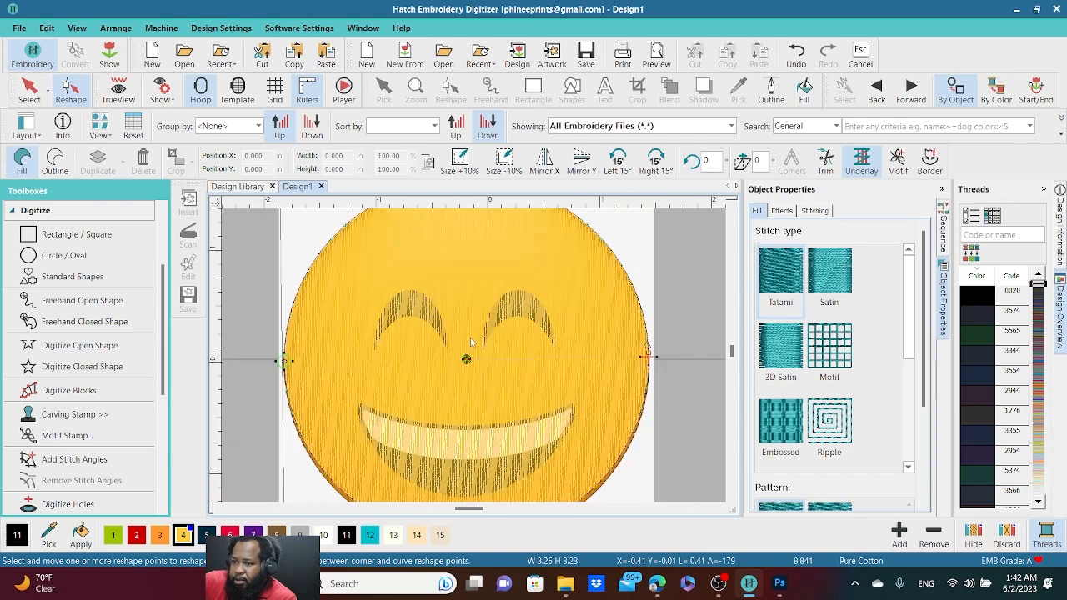
{"action": "scroll", "coordinate": [479, 379], "scroll_direction": "up", "scroll_amount": 3}
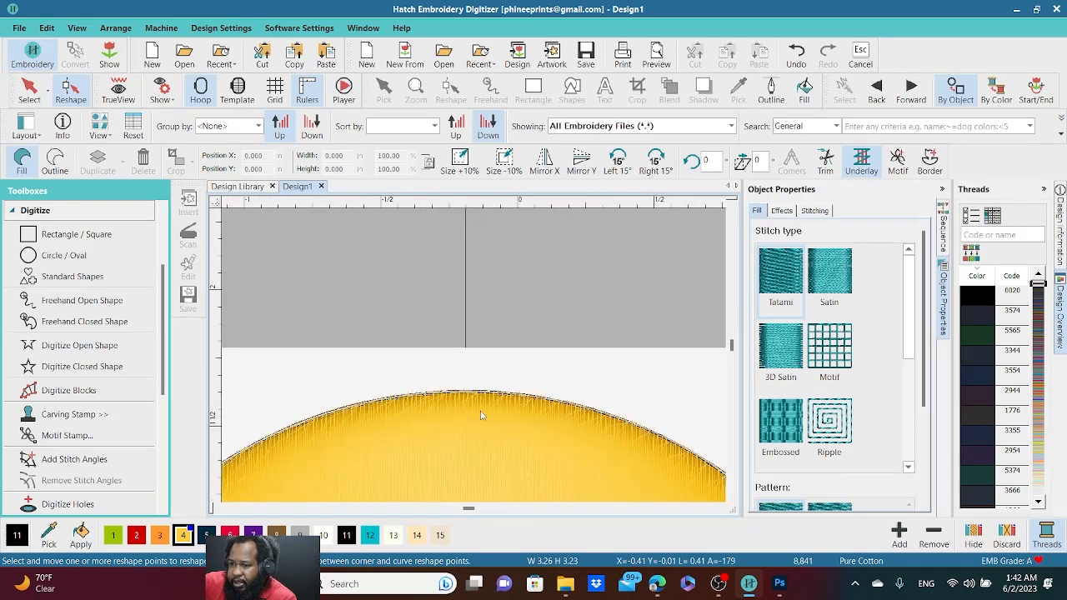
{"action": "scroll", "coordinate": [480, 415], "scroll_direction": "down", "scroll_amount": 4}
{"action": "scroll", "coordinate": [473, 359], "scroll_direction": "up", "scroll_amount": 3}
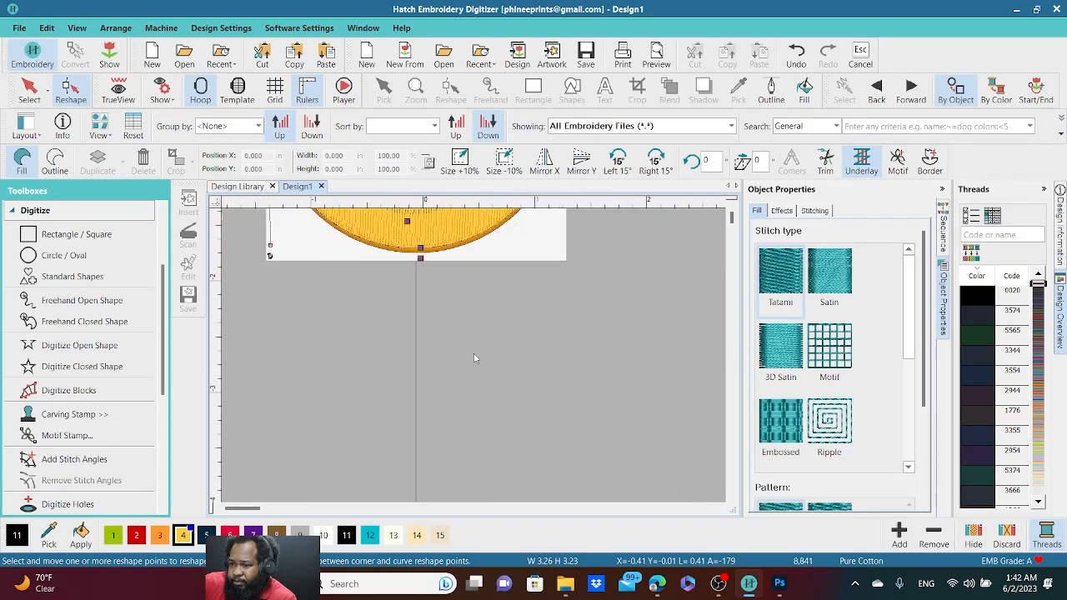
{"action": "scroll", "coordinate": [474, 359], "scroll_direction": "down", "scroll_amount": 1}
{"action": "left_click_drag", "start_coordinate": [420, 267], "coordinate": [420, 270]}
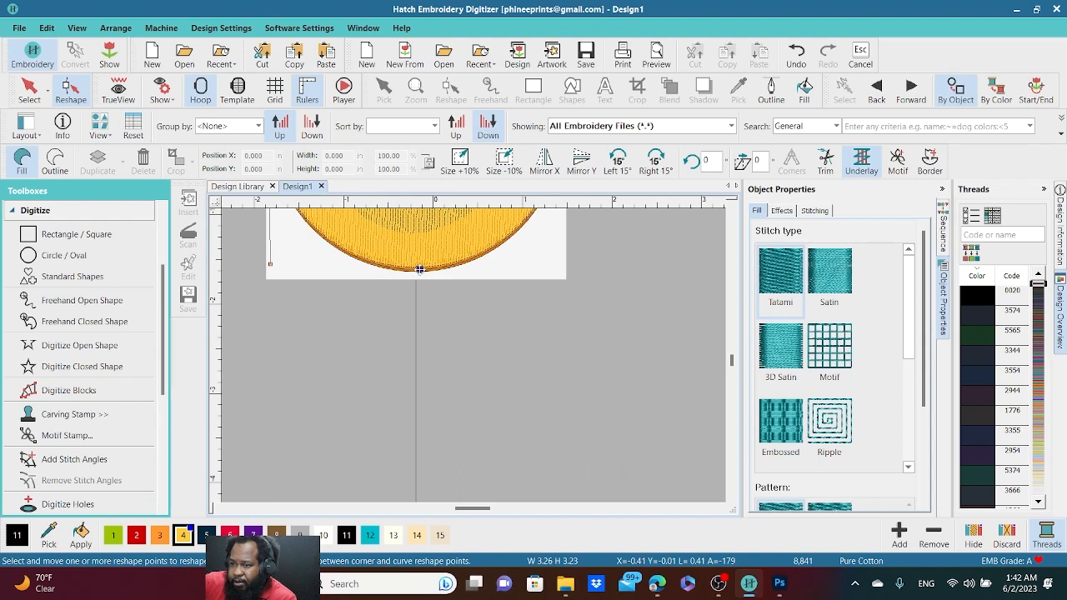
{"action": "scroll", "coordinate": [420, 270], "scroll_direction": "down", "scroll_amount": 4}
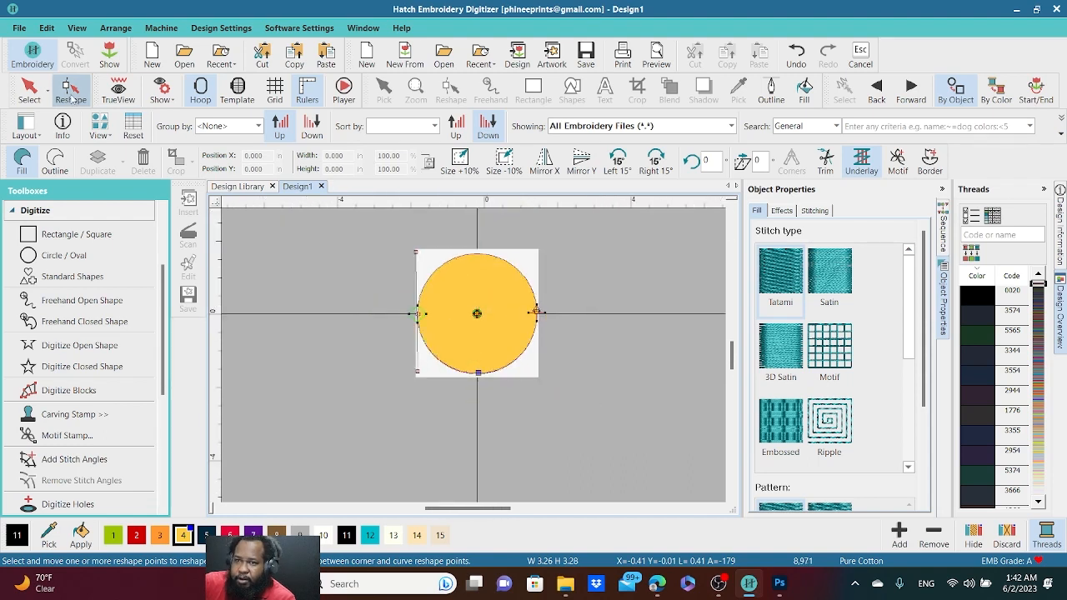
{"action": "left_click", "coordinate": [30, 92]}
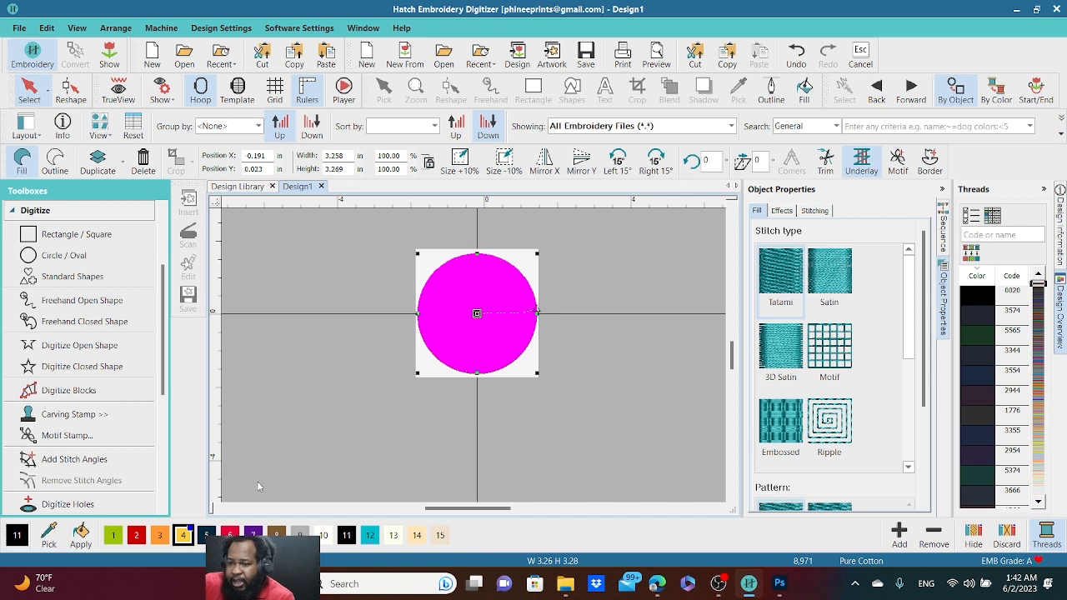
{"action": "left_click", "coordinate": [274, 458]}
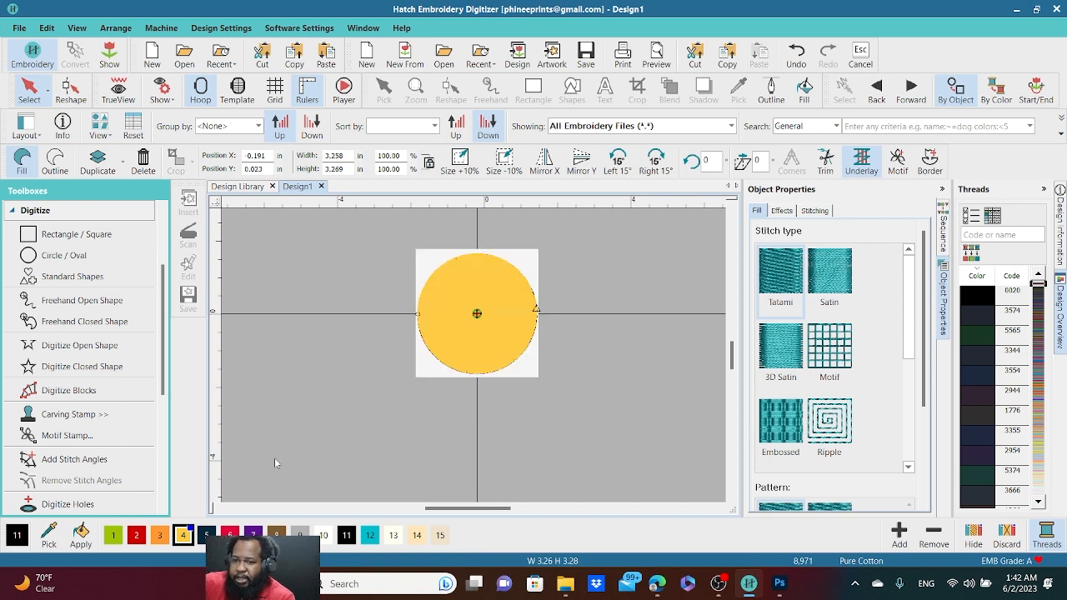
{"action": "left_click", "coordinate": [65, 97]}
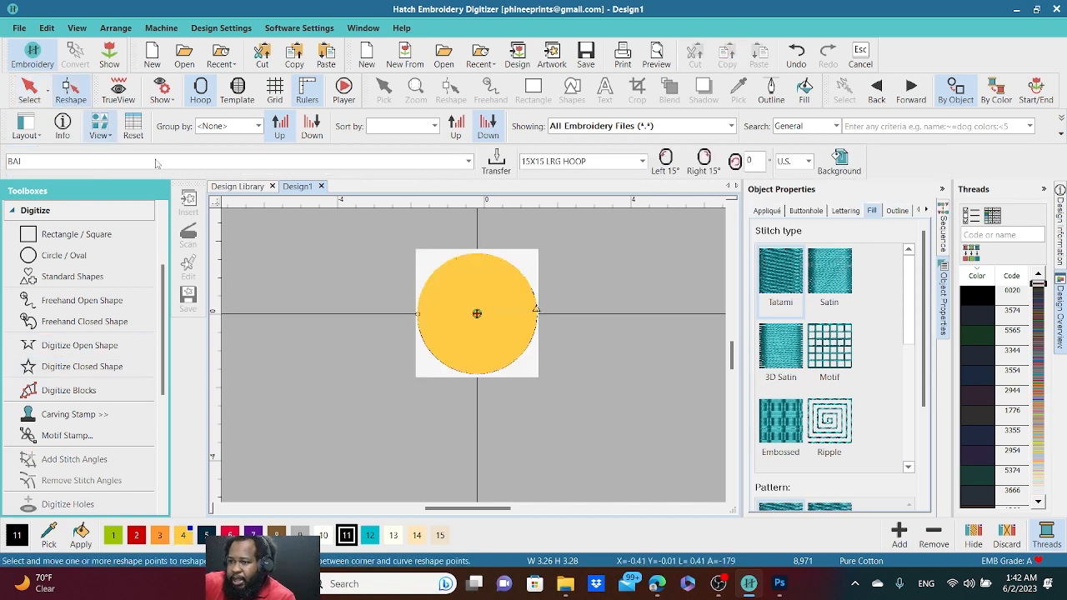
{"action": "left_click", "coordinate": [47, 93]}
{"action": "left_click", "coordinate": [63, 111]}
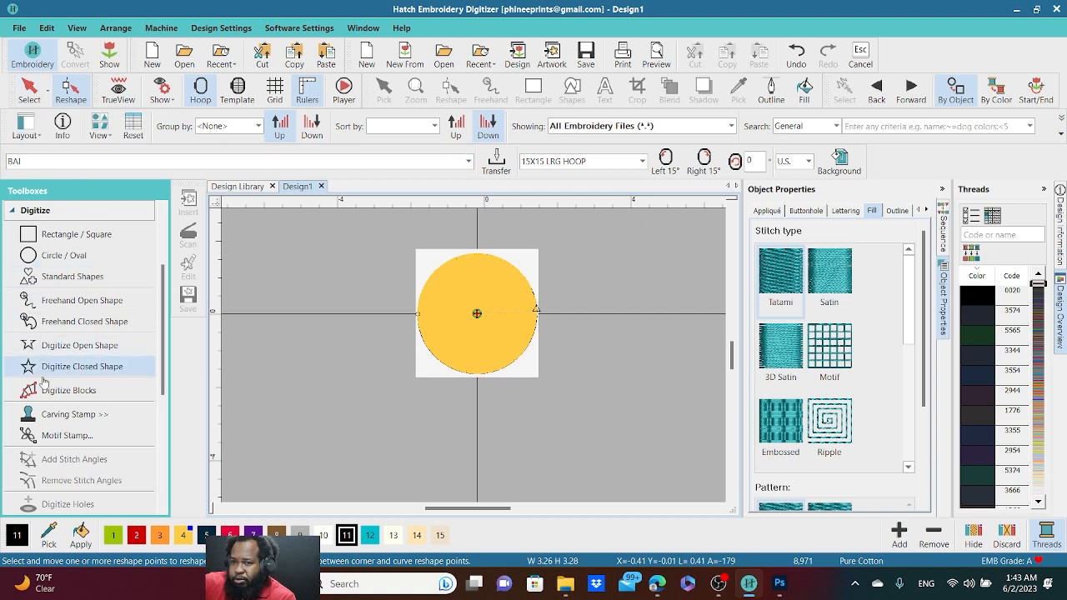
- Digitize a black four-point Tatami block to the left of the emoji, about 0.59 in wide at its top, and turn on TrueView
{"action": "left_click", "coordinate": [93, 390]}
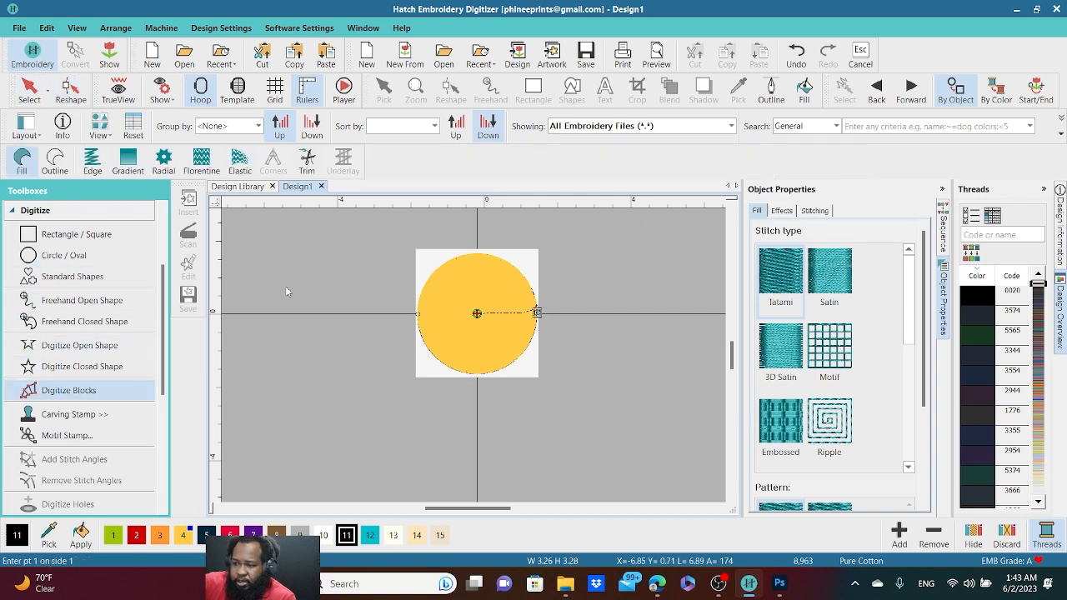
{"action": "left_click", "coordinate": [298, 282]}
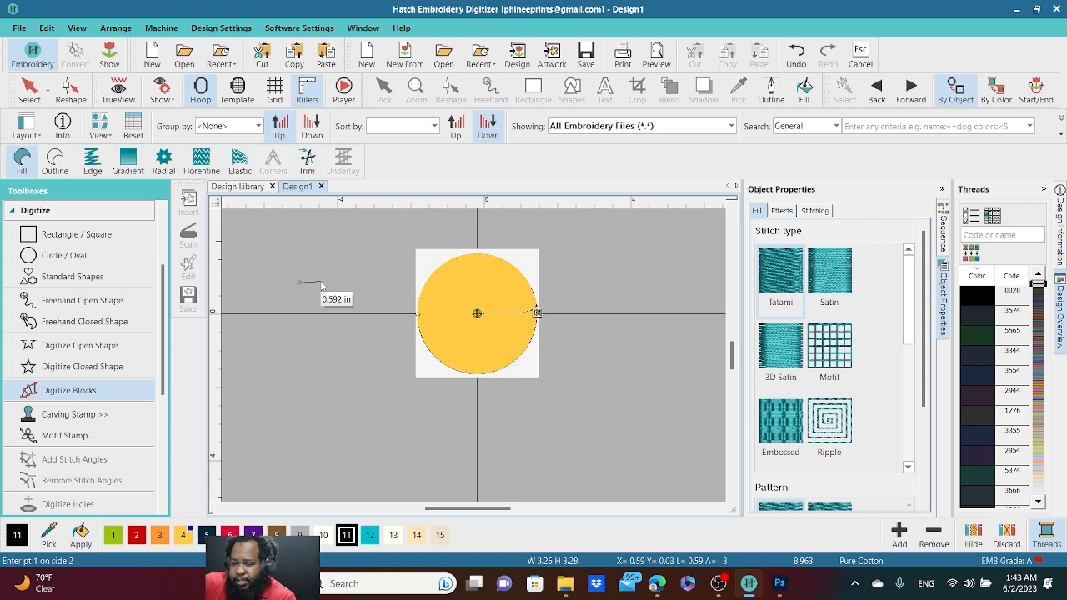
{"action": "left_click", "coordinate": [321, 283]}
{"action": "left_click", "coordinate": [299, 332]}
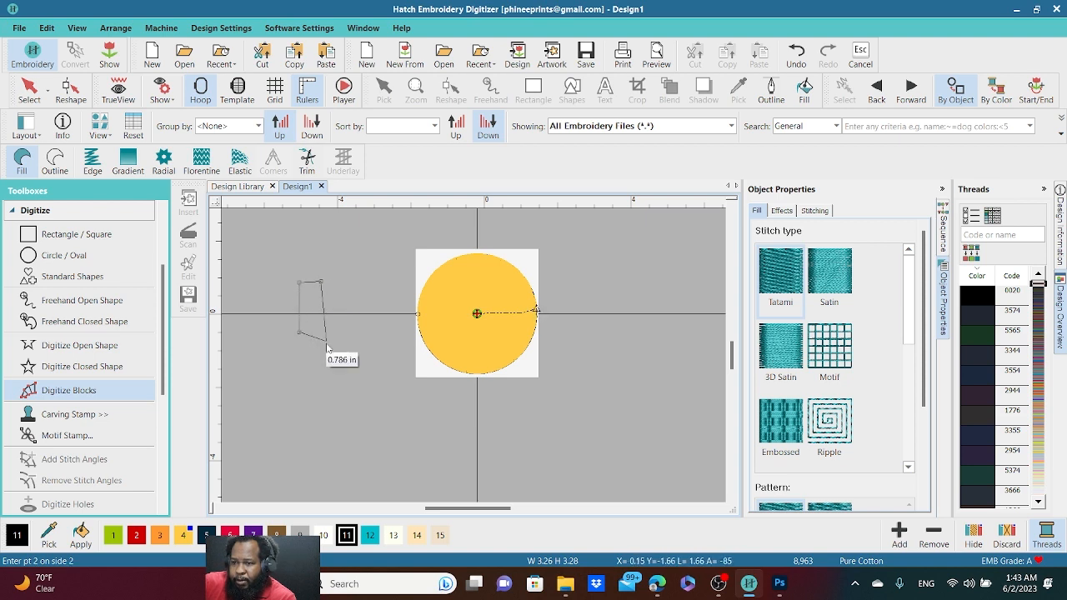
{"action": "left_click", "coordinate": [355, 394]}
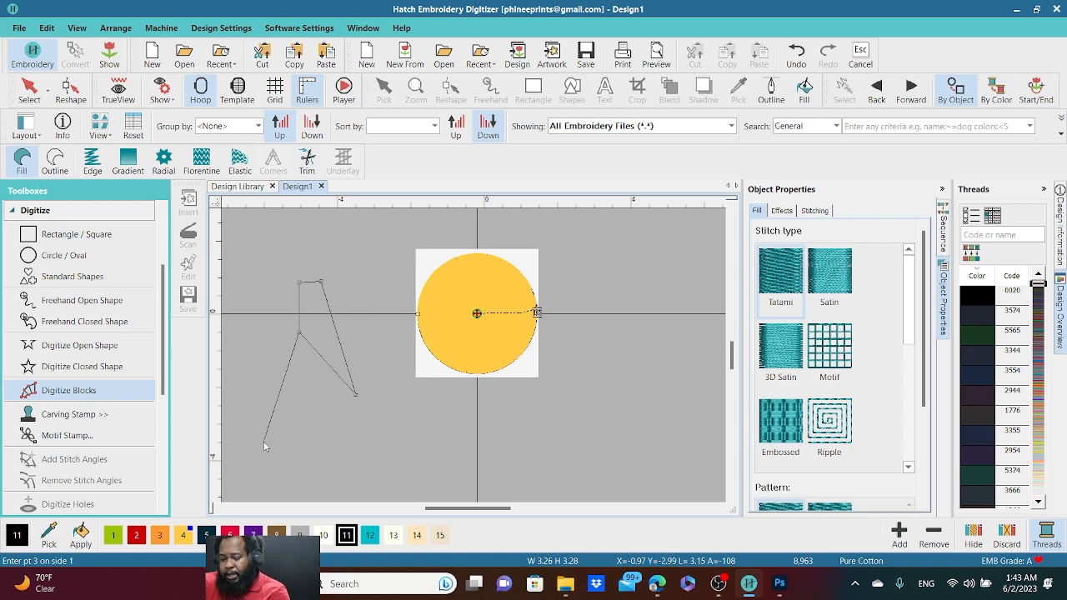
{"action": "key", "text": "Return"}
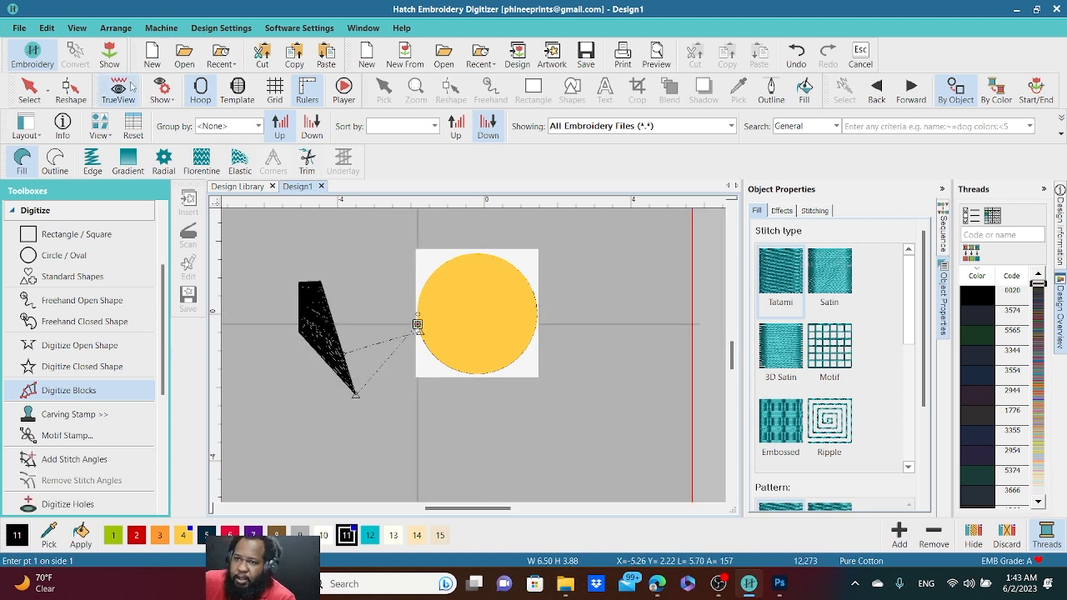
{"action": "left_click", "coordinate": [125, 90]}
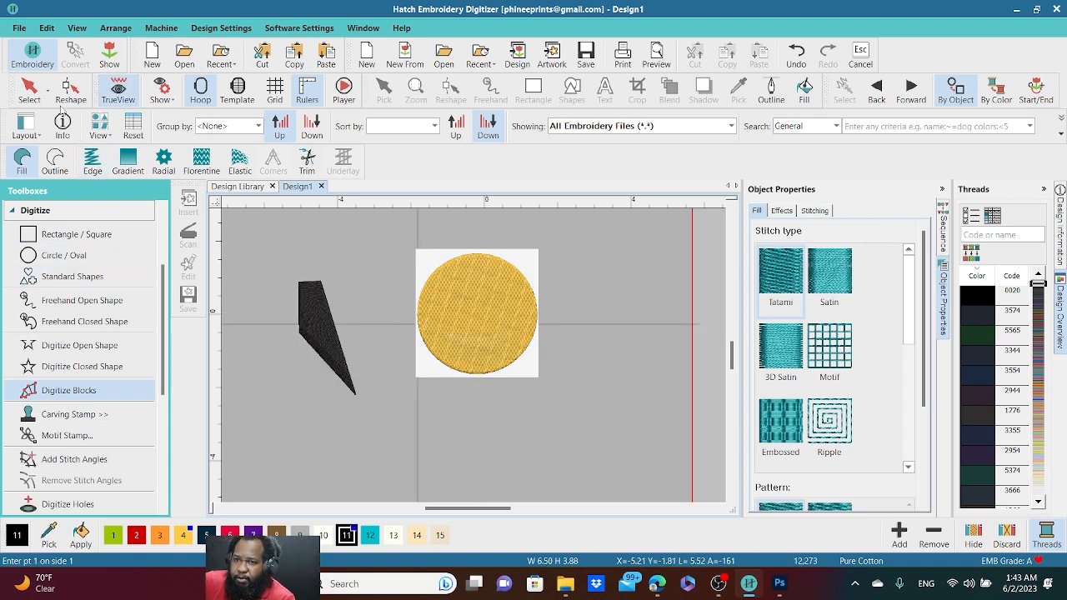
- Reshape the black Tatami block, adding a stitch angle across its middle and turning that angle line to nearly horizontal
{"action": "left_click", "coordinate": [70, 90]}
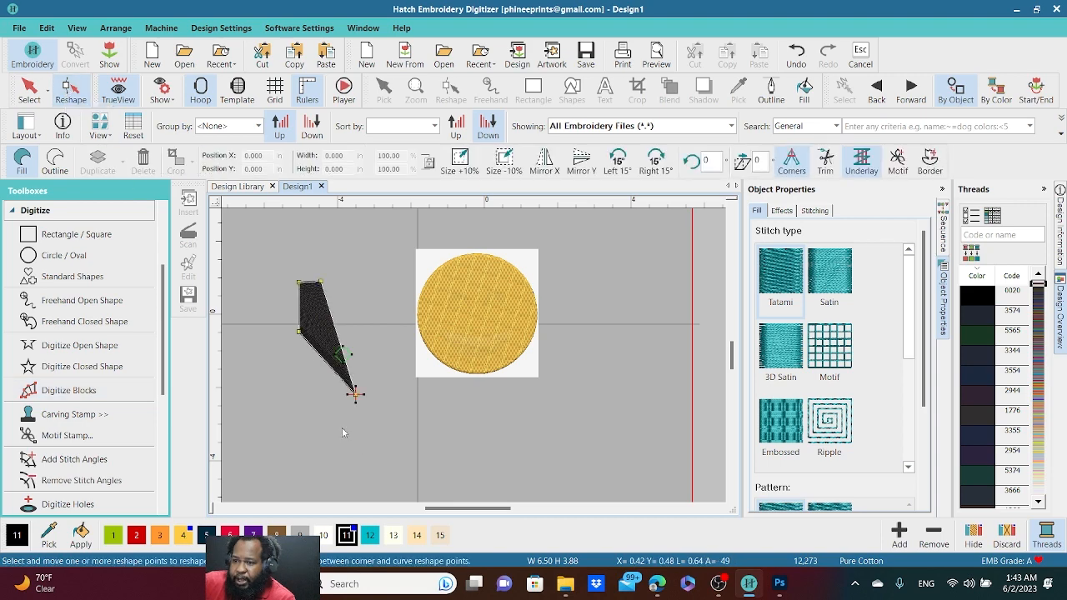
{"action": "scroll", "coordinate": [342, 427], "scroll_direction": "up", "scroll_amount": 2}
{"action": "scroll", "coordinate": [474, 355], "scroll_direction": "down", "scroll_amount": 5}
{"action": "scroll", "coordinate": [474, 355], "scroll_direction": "up", "scroll_amount": 2}
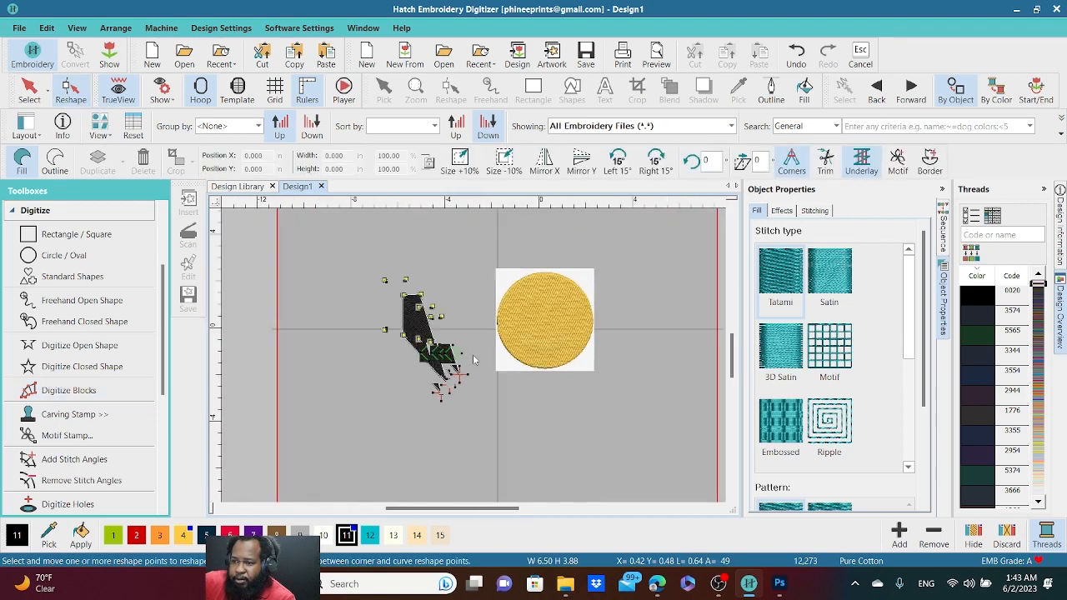
{"action": "scroll", "coordinate": [473, 360], "scroll_direction": "up", "scroll_amount": 3}
{"action": "scroll", "coordinate": [487, 339], "scroll_direction": "down", "scroll_amount": 2}
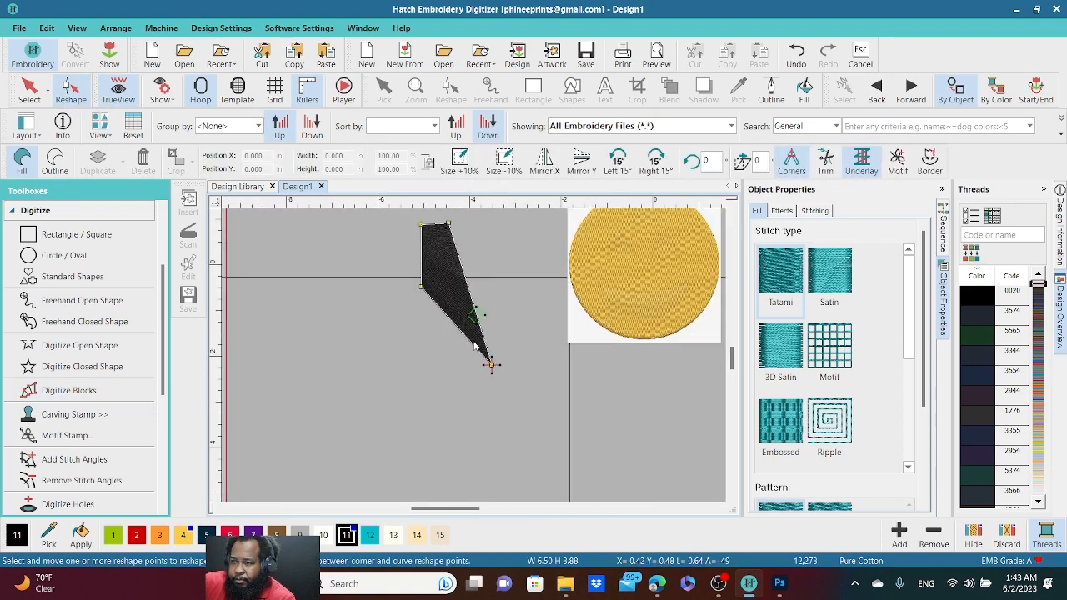
{"action": "left_click", "coordinate": [467, 286]}
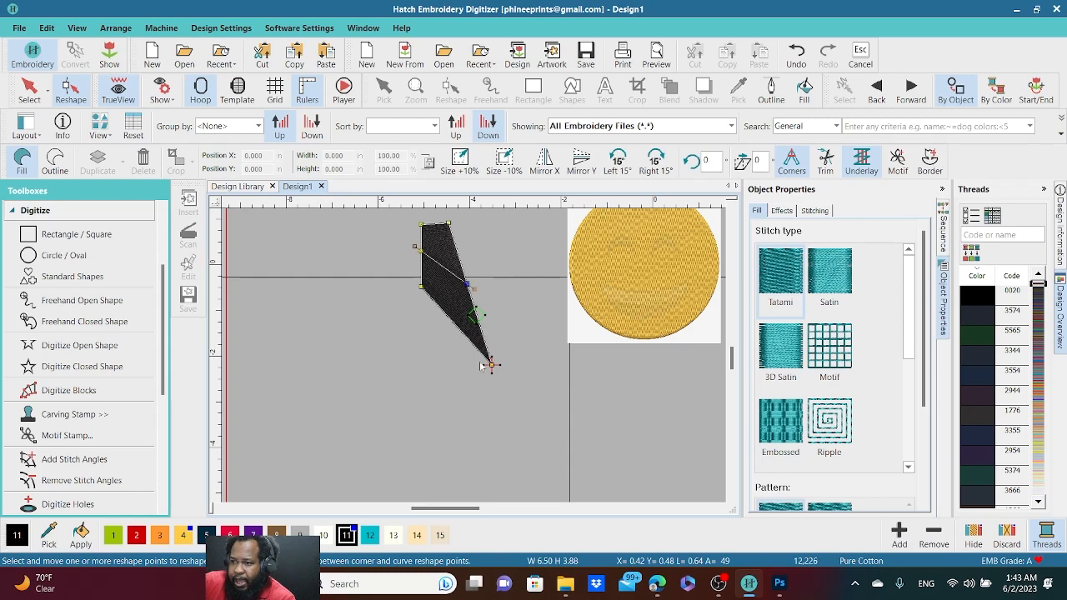
{"action": "left_click", "coordinate": [415, 247]}
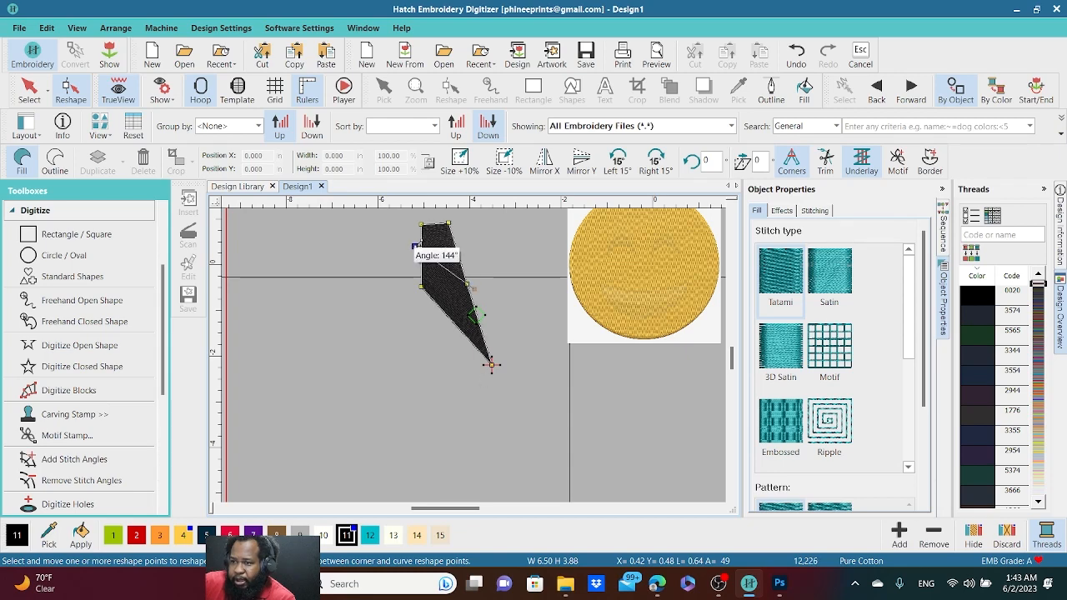
{"action": "left_click_drag", "start_coordinate": [415, 247], "coordinate": [418, 338]}
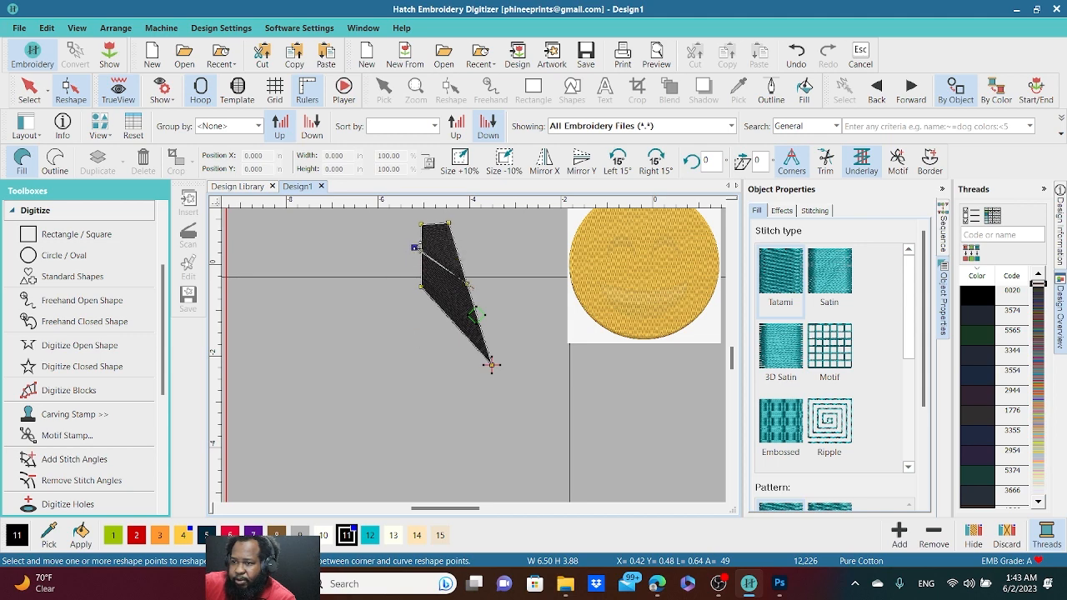
{"action": "left_click_drag", "start_coordinate": [415, 248], "coordinate": [414, 283]}
- Reshape the black block by pulling its lower tip upward until the block is about 1.52 in high
{"action": "left_click_drag", "start_coordinate": [492, 363], "coordinate": [460, 305]}
{"action": "scroll", "coordinate": [459, 305], "scroll_direction": "down", "scroll_amount": 1}
{"action": "scroll", "coordinate": [472, 356], "scroll_direction": "up", "scroll_amount": 3}
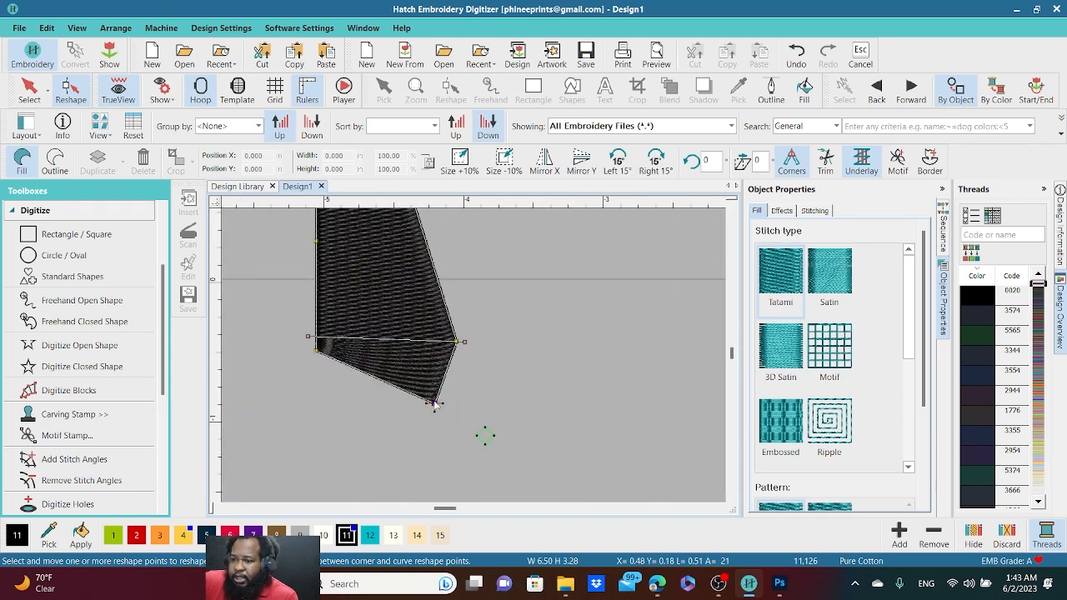
{"action": "left_click_drag", "start_coordinate": [433, 404], "coordinate": [439, 367]}
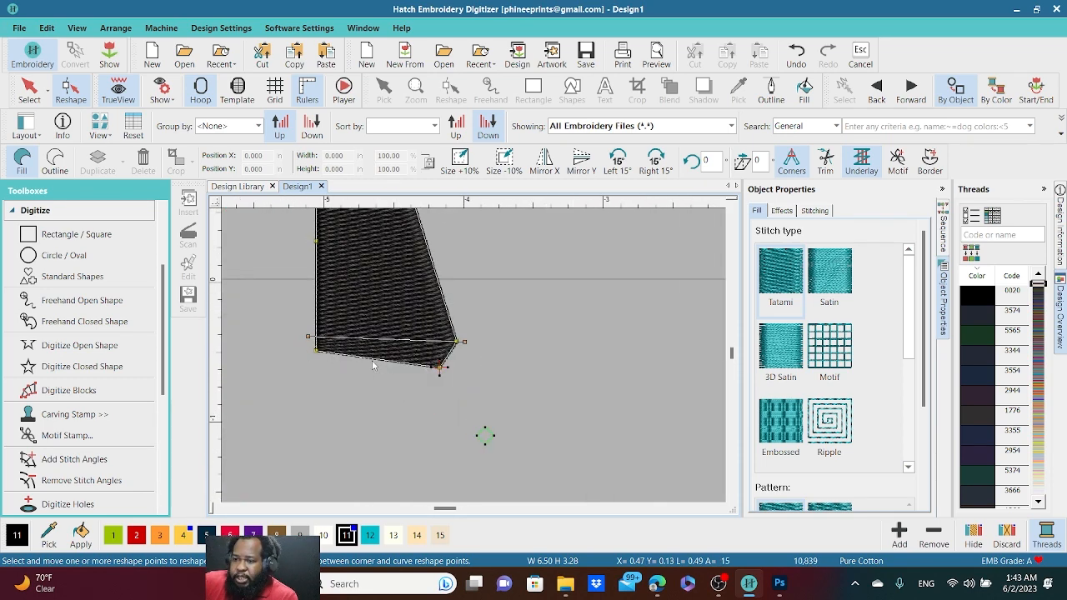
{"action": "scroll", "coordinate": [234, 233], "scroll_direction": "down", "scroll_amount": 1}
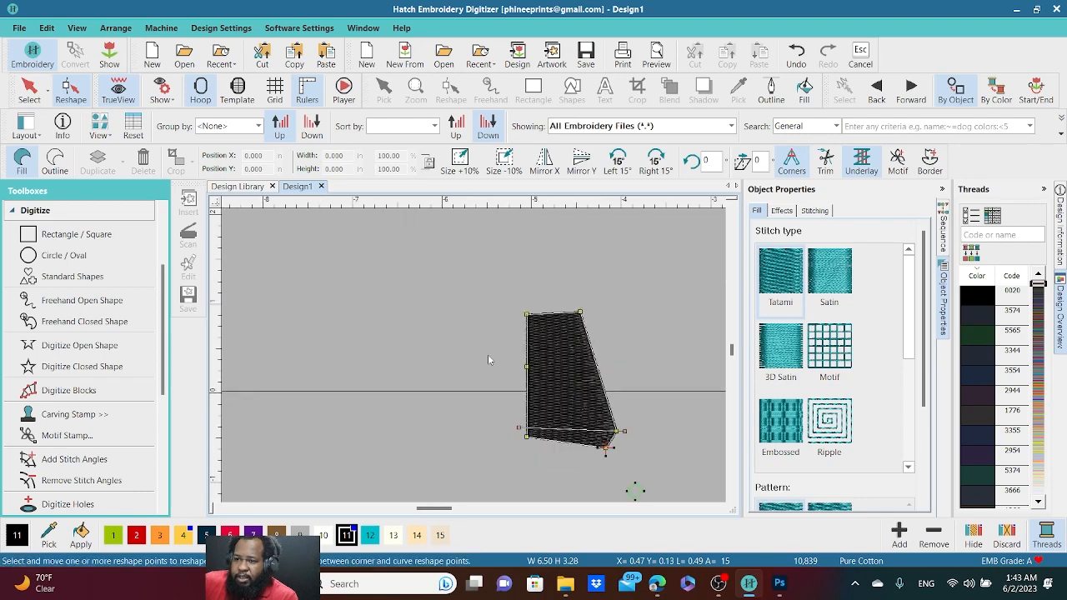
{"action": "scroll", "coordinate": [564, 364], "scroll_direction": "up", "scroll_amount": 1}
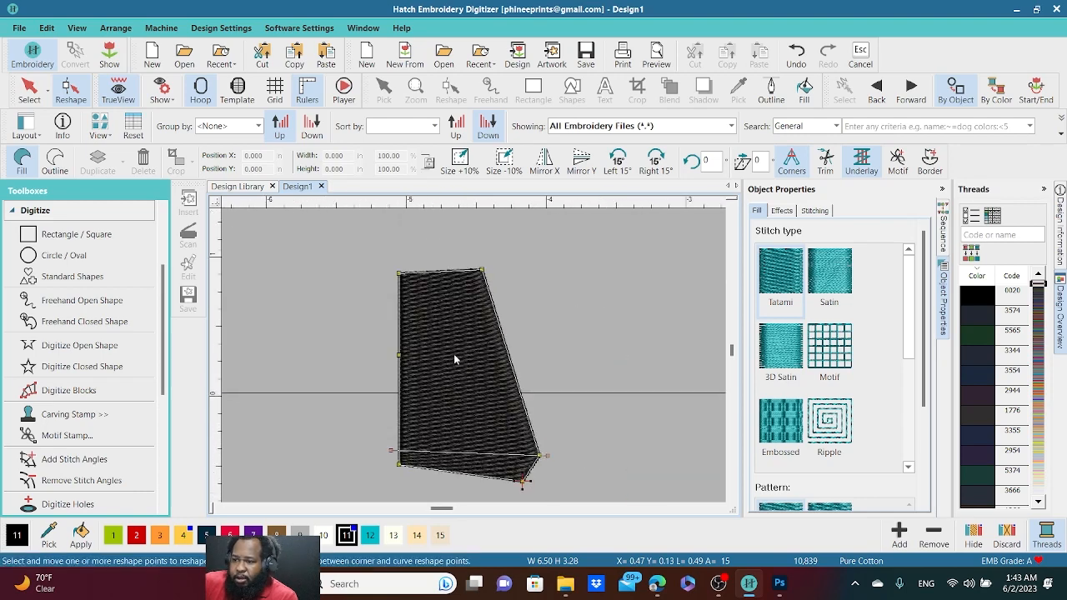
- Add reshape points along the block's right edge, pull the upper one outward and delete the two extra points below it
{"action": "left_click", "coordinate": [499, 324]}
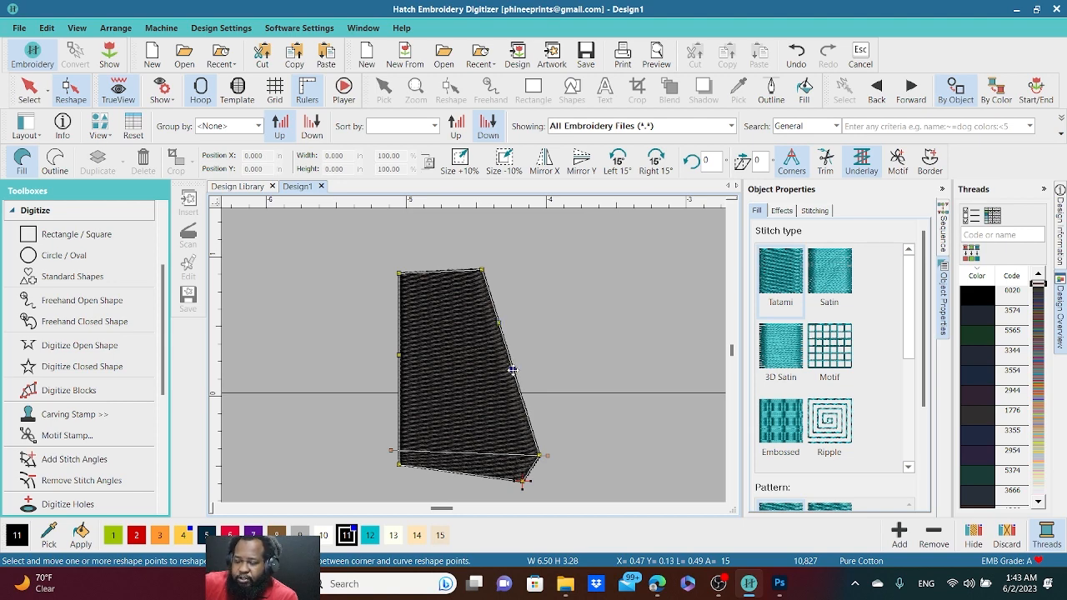
{"action": "left_click_drag", "start_coordinate": [513, 369], "coordinate": [397, 362]}
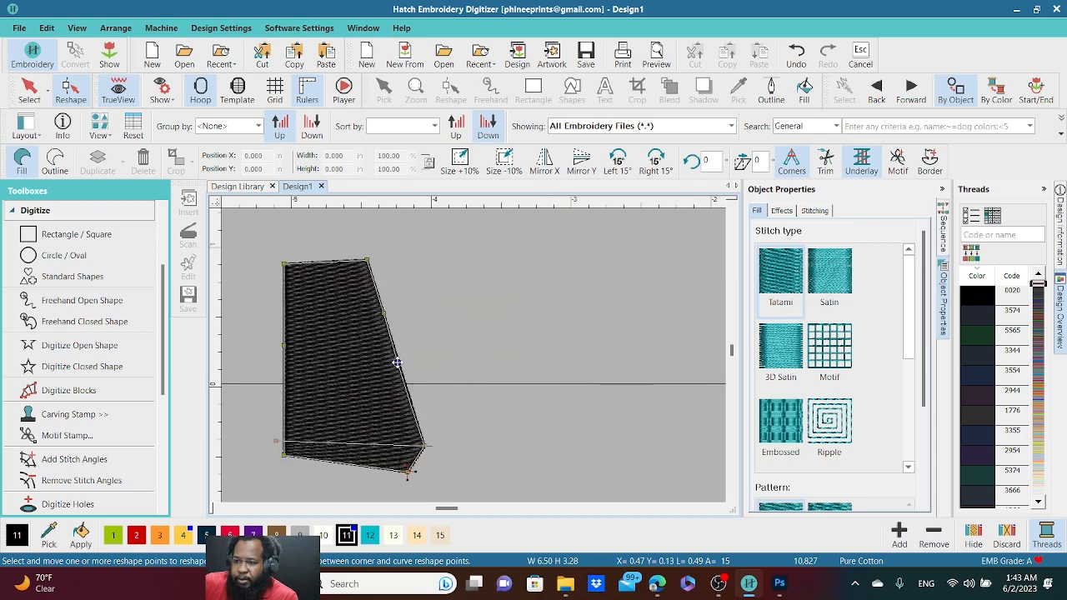
{"action": "mouse_move", "coordinate": [389, 310]}
{"action": "left_mouse_down"}
{"action": "mouse_move", "coordinate": [500, 295]}
{"action": "mouse_move", "coordinate": [374, 300]}
{"action": "mouse_move", "coordinate": [406, 299]}
{"action": "mouse_move", "coordinate": [383, 307]}
{"action": "left_mouse_up"}
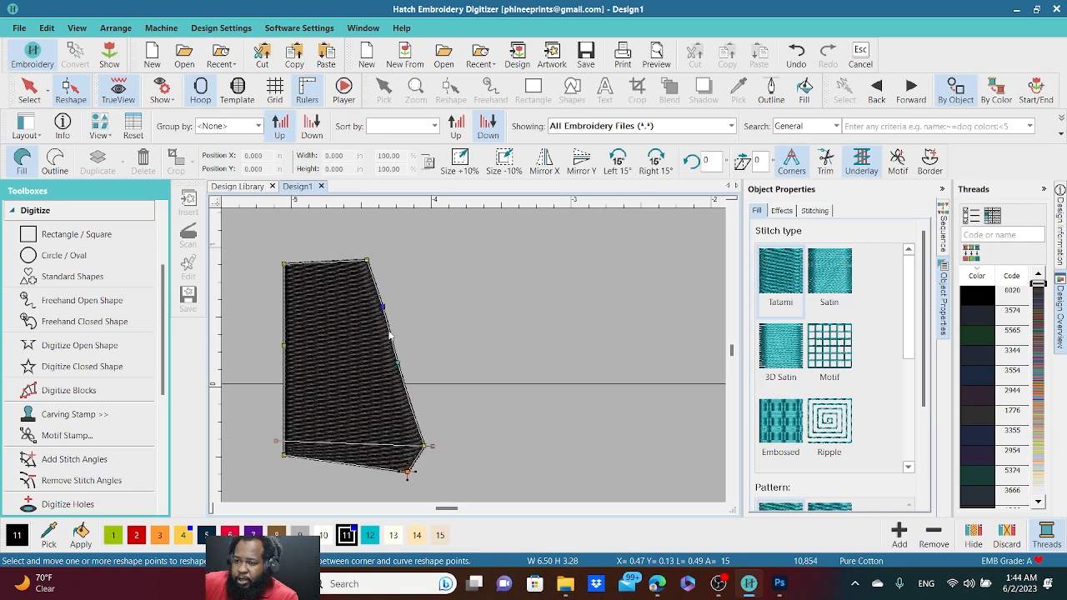
{"action": "left_click", "coordinate": [388, 331]}
{"action": "mouse_move", "coordinate": [381, 305]}
{"action": "left_mouse_down"}
{"action": "mouse_move", "coordinate": [452, 286]}
{"action": "mouse_move", "coordinate": [389, 302]}
{"action": "mouse_move", "coordinate": [475, 293]}
{"action": "mouse_move", "coordinate": [395, 295]}
{"action": "left_mouse_up"}
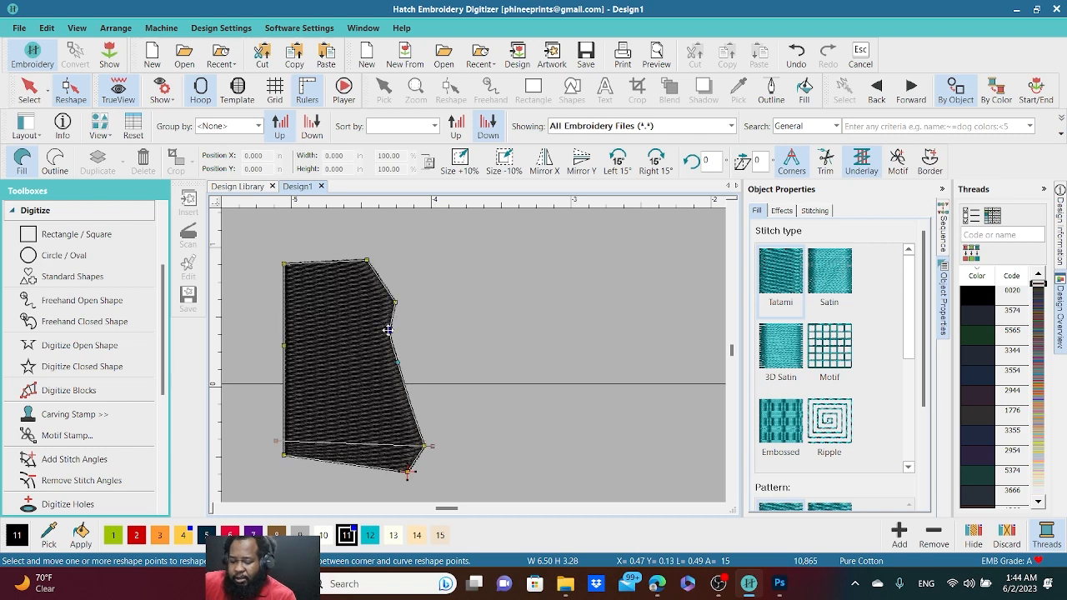
{"action": "key", "text": "Delete"}
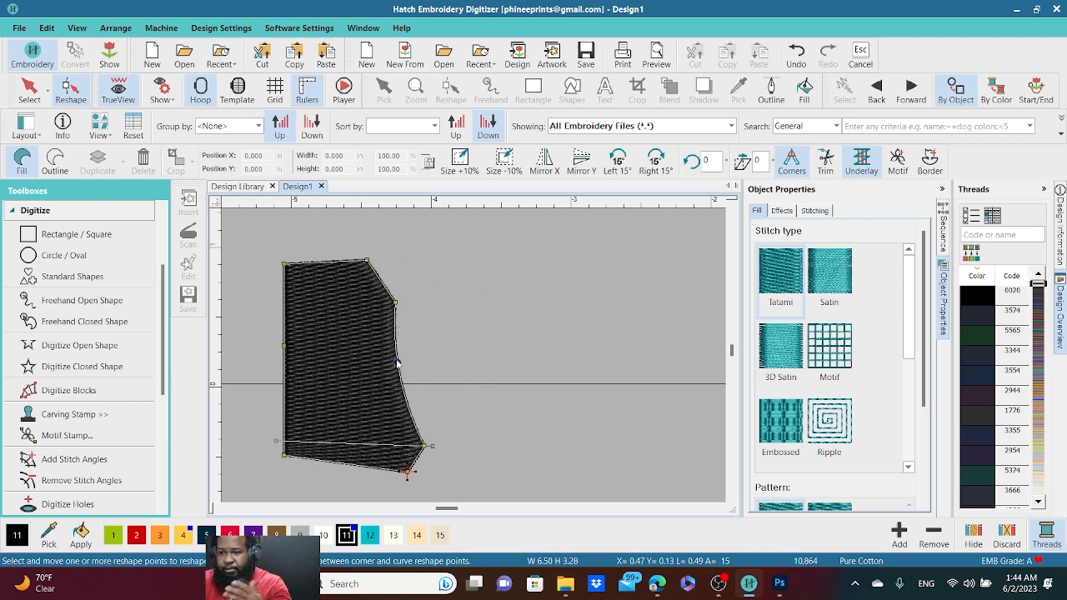
{"action": "key", "text": "Delete"}
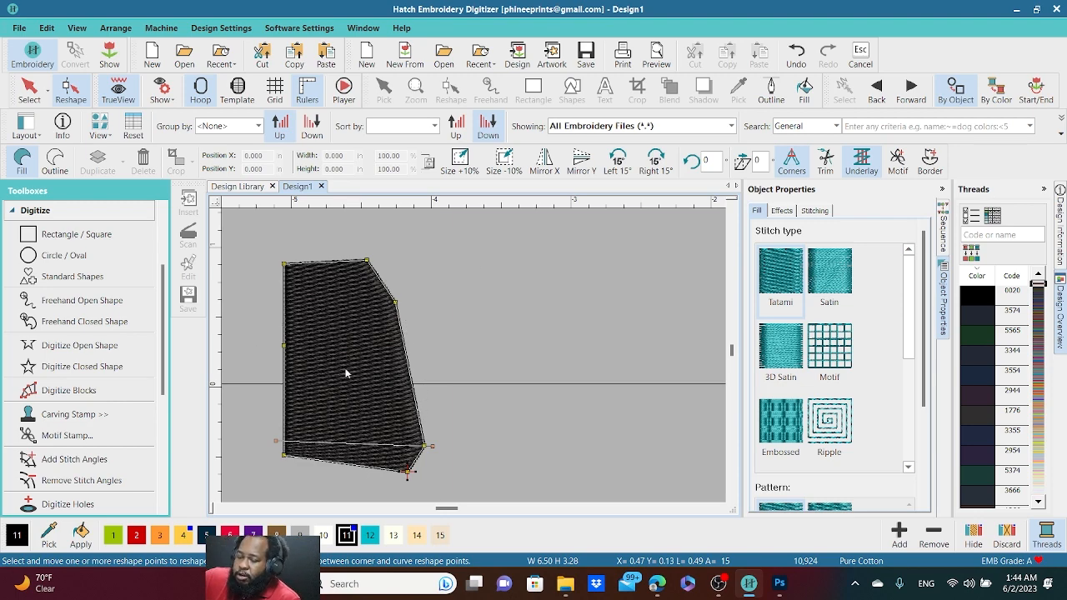
- Leave reshaping and delete the black block and the yellow Tatami circle so only the emoji artwork is left
{"action": "scroll", "coordinate": [475, 365], "scroll_direction": "down", "scroll_amount": 2}
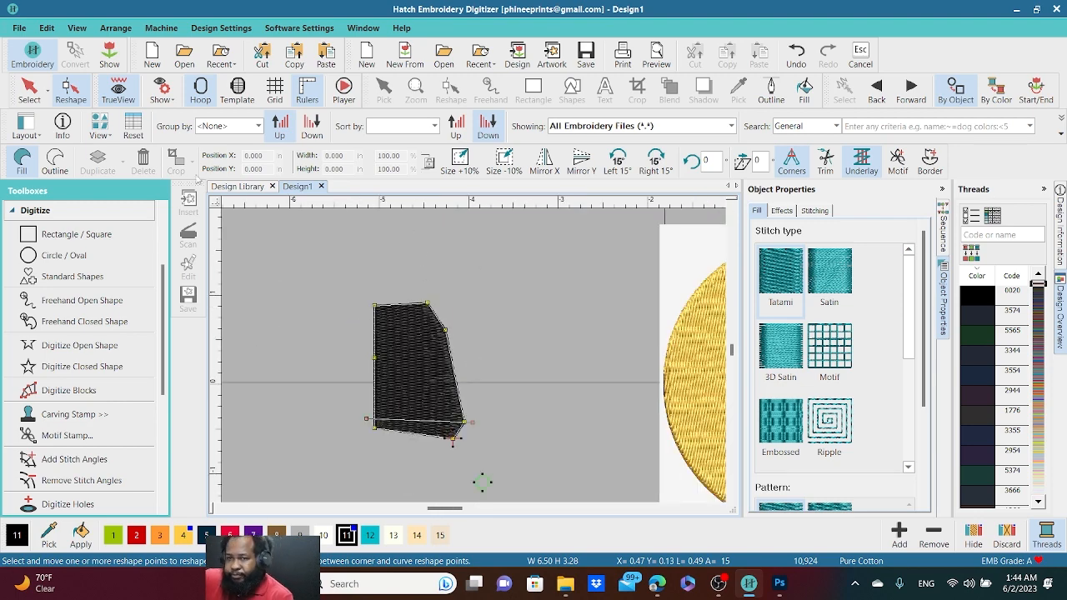
{"action": "left_click", "coordinate": [32, 96]}
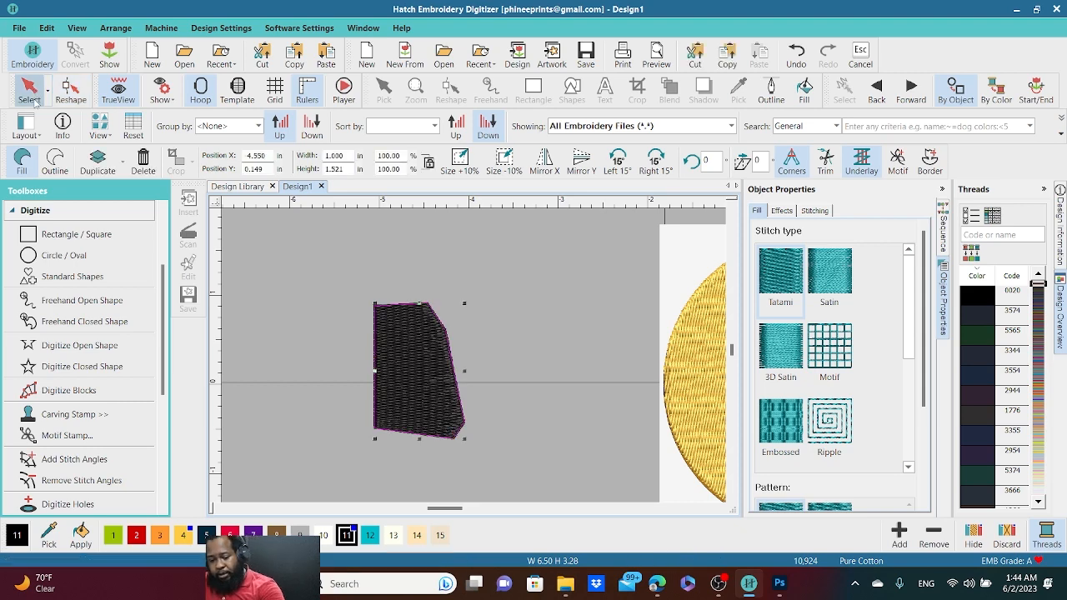
{"action": "key", "text": "Delete"}
{"action": "scroll", "coordinate": [492, 426], "scroll_direction": "down", "scroll_amount": 5}
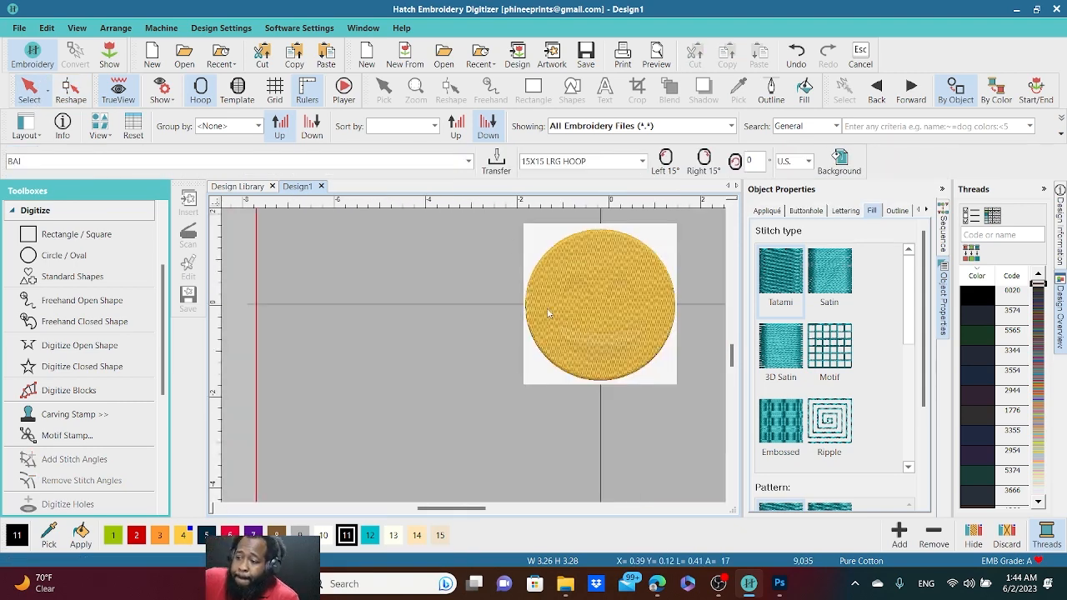
{"action": "scroll", "coordinate": [517, 367], "scroll_direction": "up", "scroll_amount": 5}
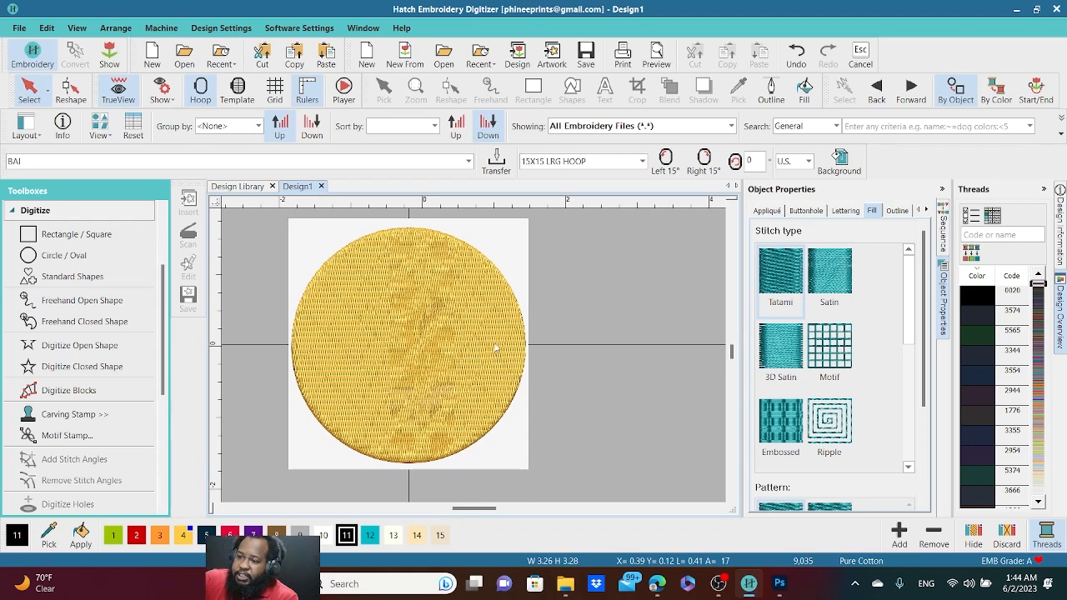
{"action": "left_click", "coordinate": [392, 381]}
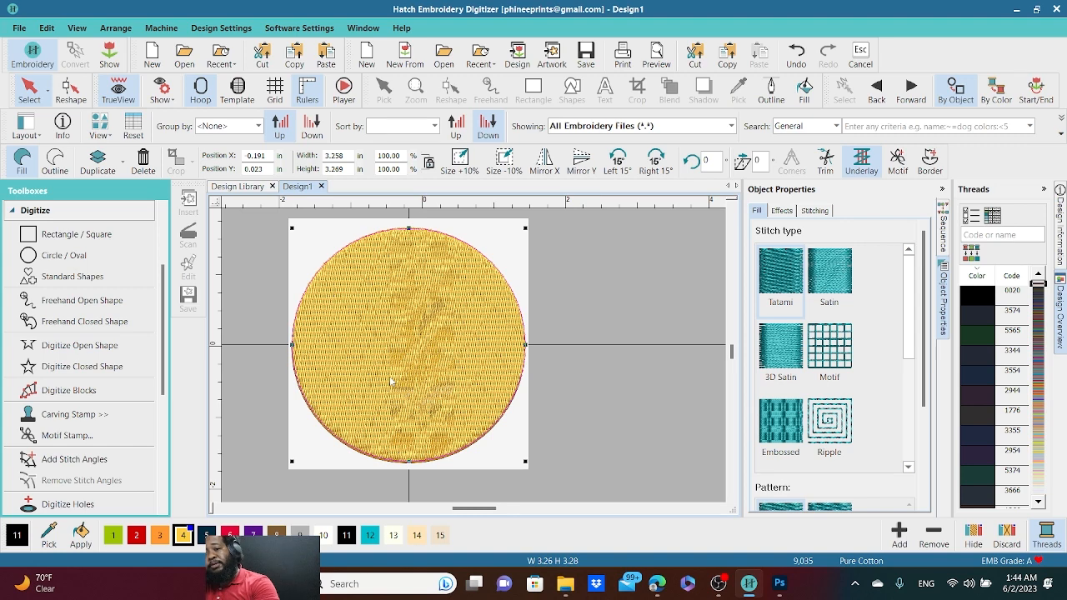
{"action": "key", "text": "Delete"}
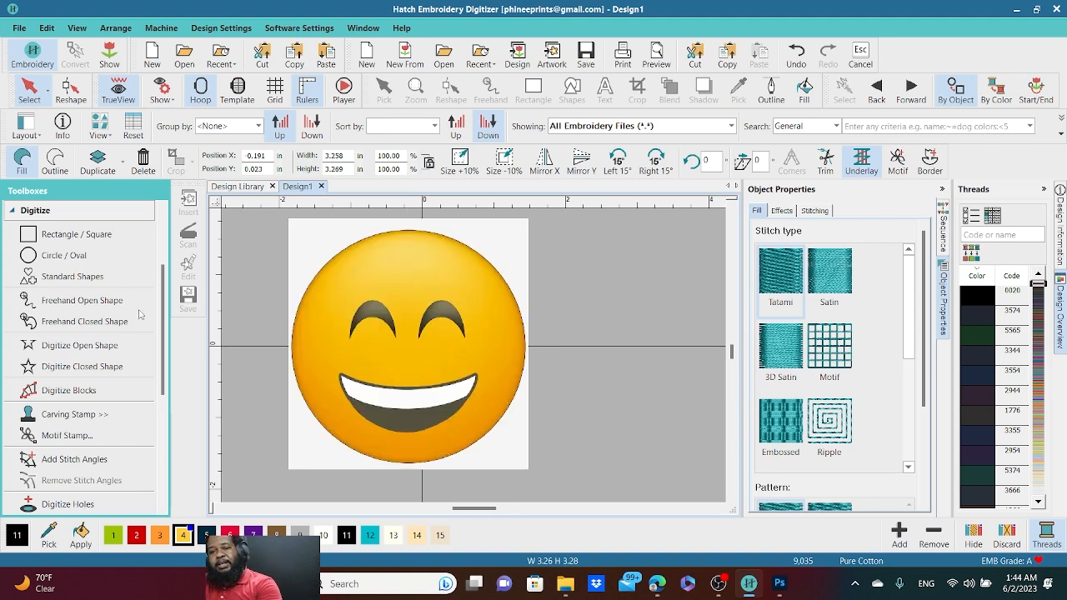
- Digitize a black Tatami circle centred on the emoji, about 3.30 in wide and 3.31 in high, and undo it
{"action": "left_click", "coordinate": [67, 260]}
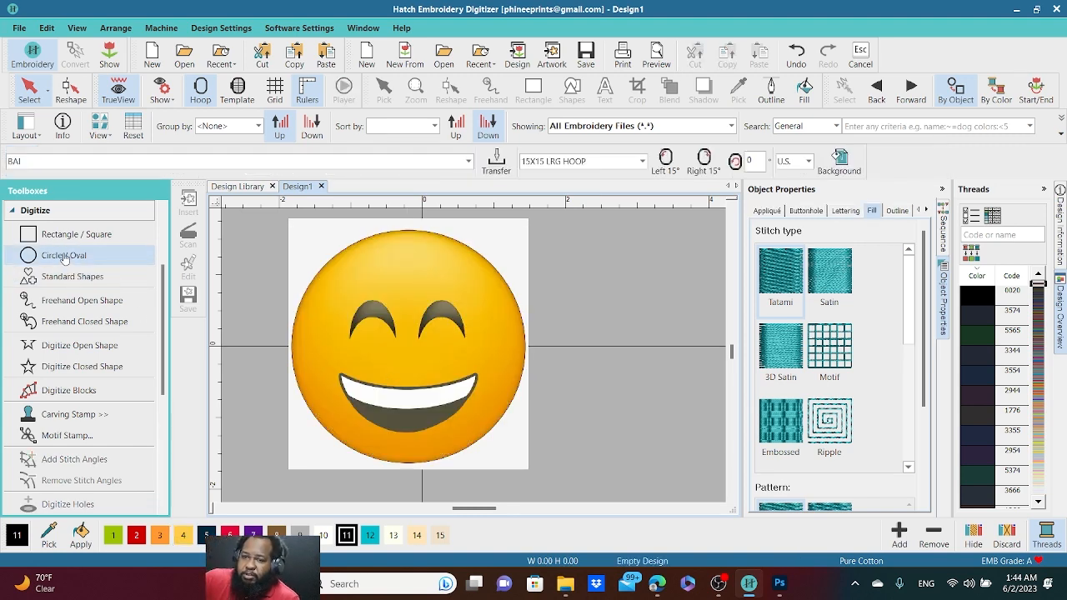
{"action": "left_click", "coordinate": [408, 346]}
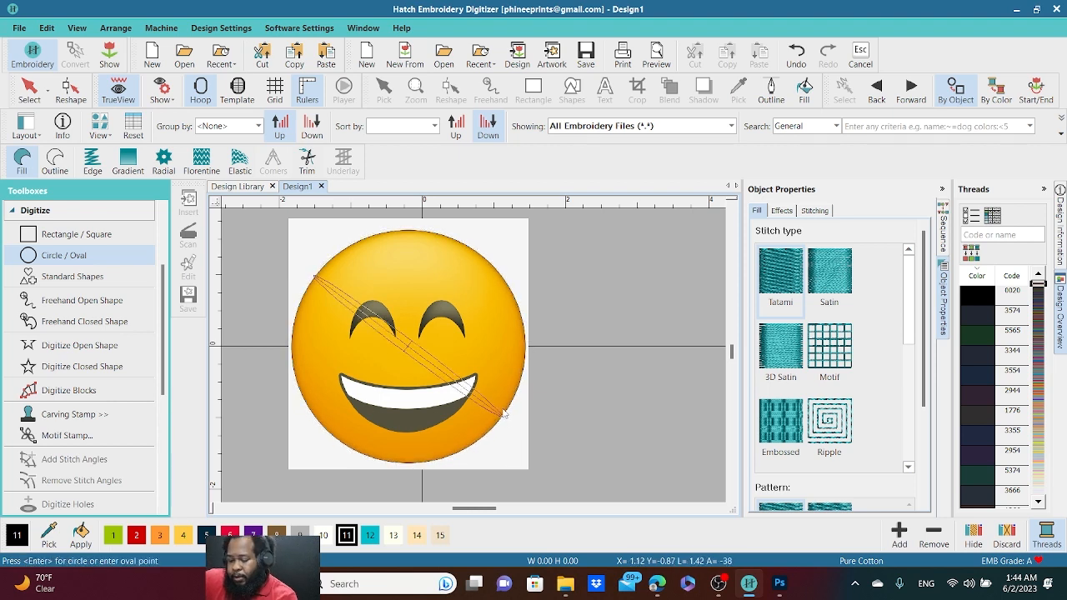
{"action": "left_click", "coordinate": [504, 416]}
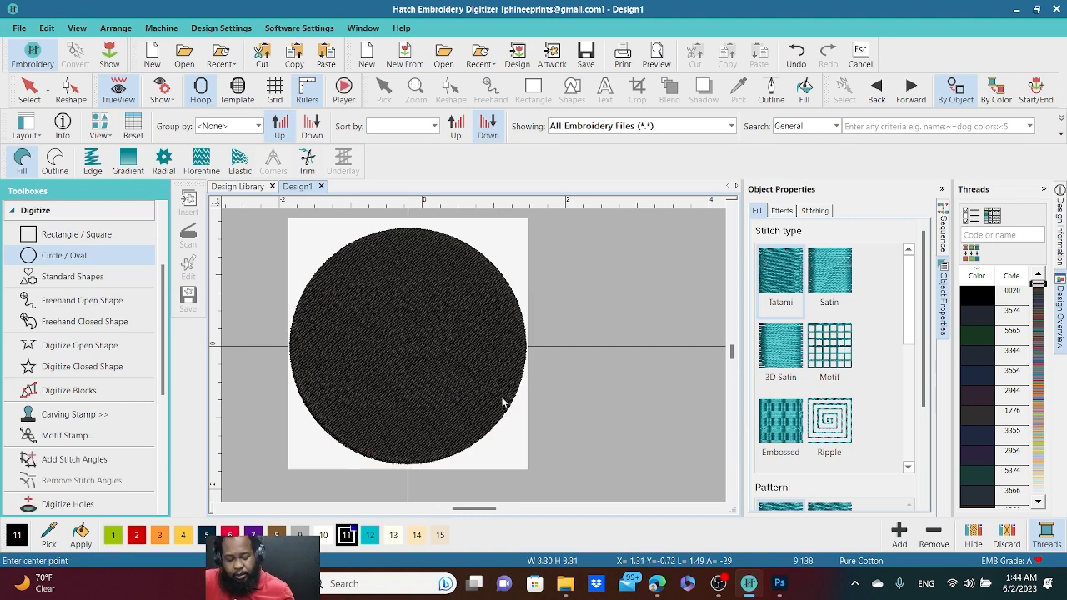
{"action": "key", "text": "ctrl+z"}
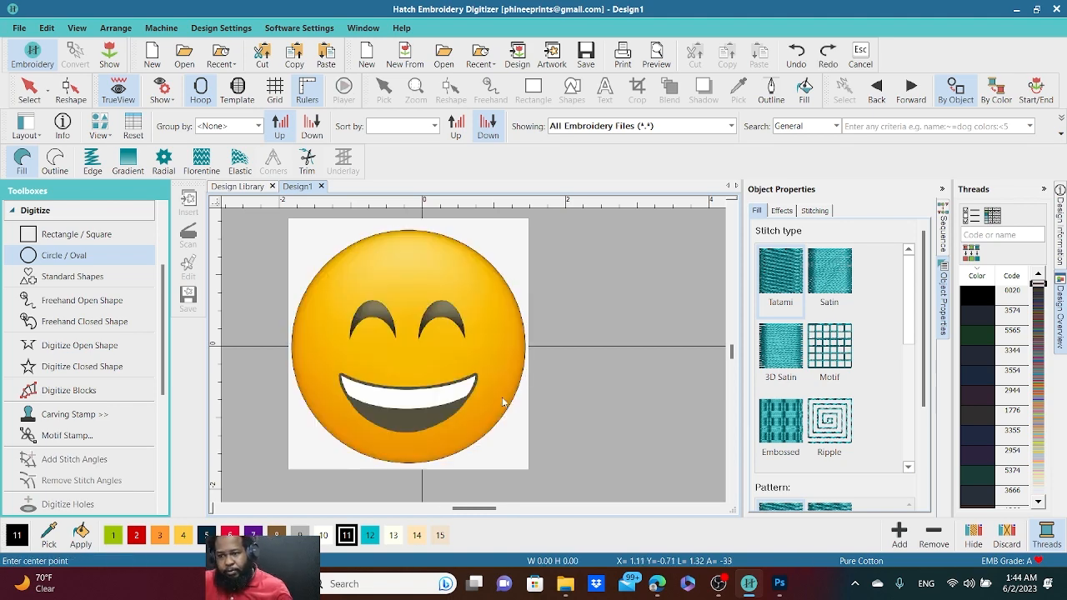
- Trace the emoji's round face with Digitize Closed Shape as a black Tatami fill about 3.27 in wide and 3.31 in high
{"action": "left_click", "coordinate": [85, 363]}
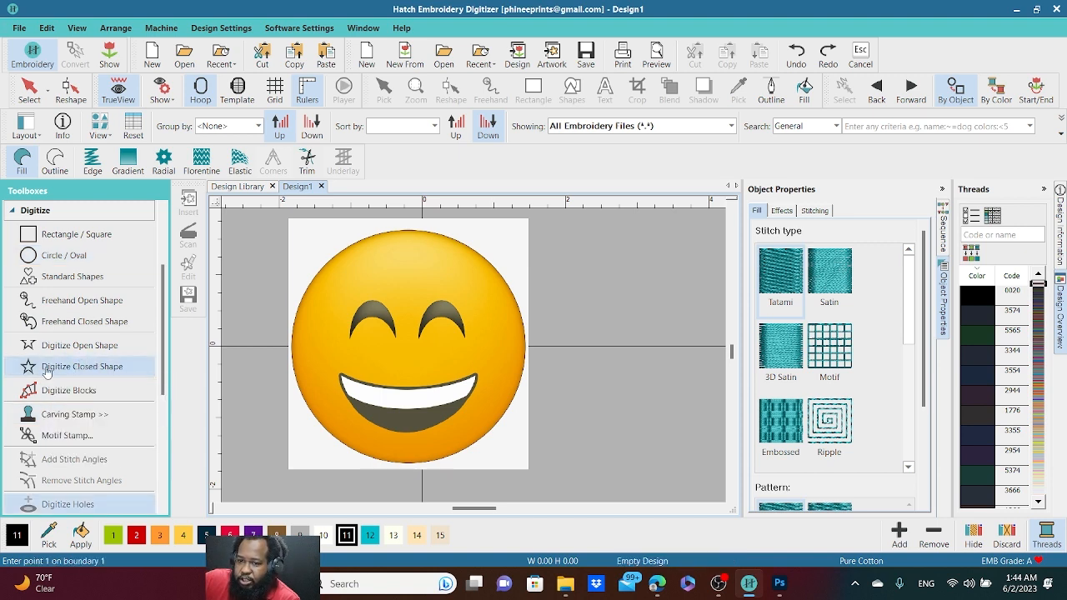
{"action": "left_click", "coordinate": [406, 234]}
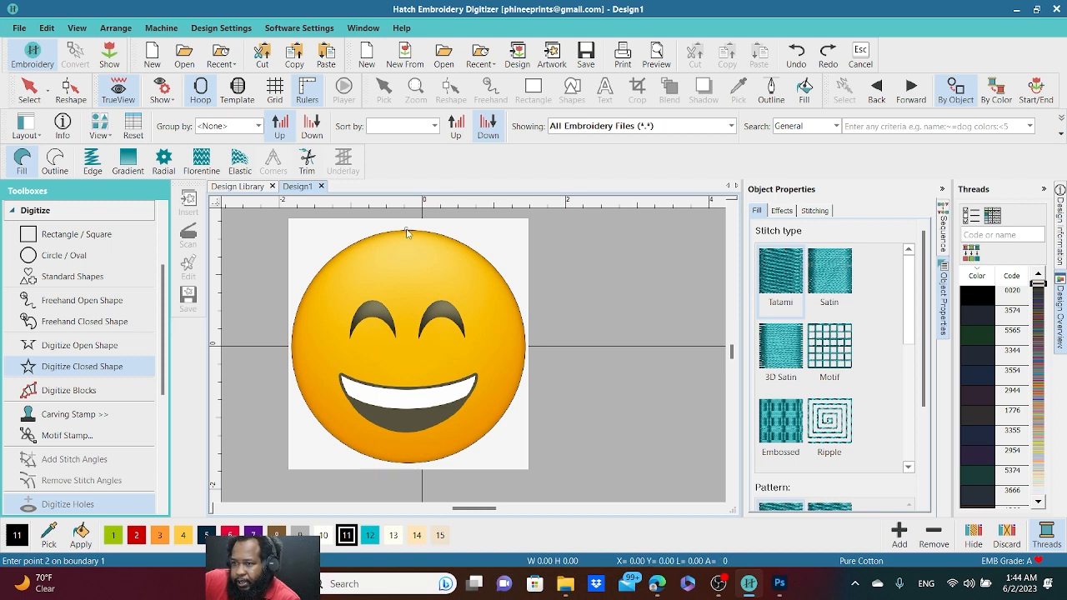
{"action": "left_click", "coordinate": [318, 271]}
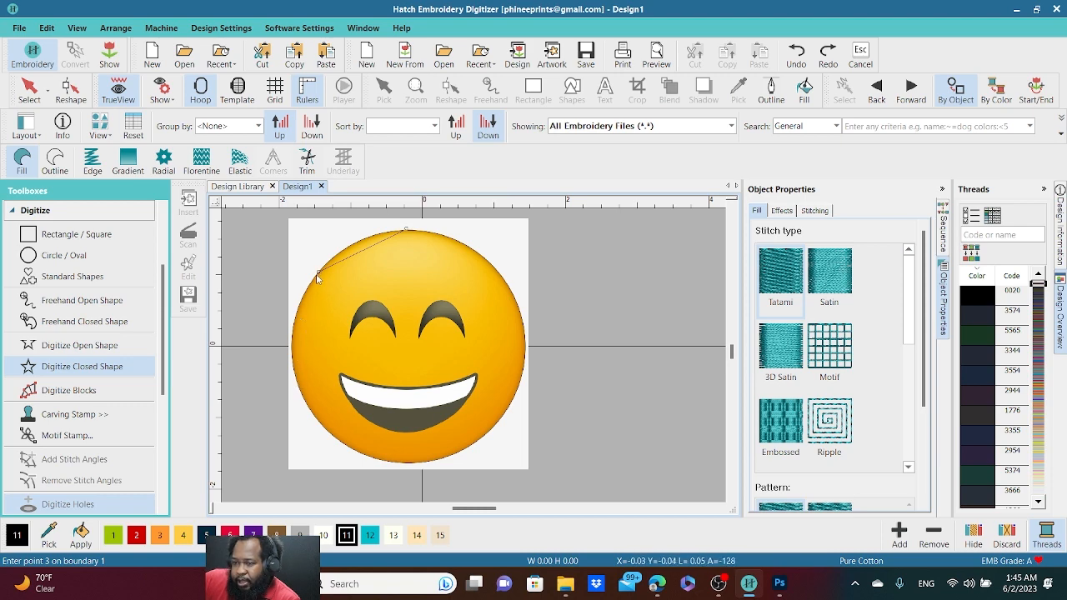
{"action": "left_click", "coordinate": [302, 392]}
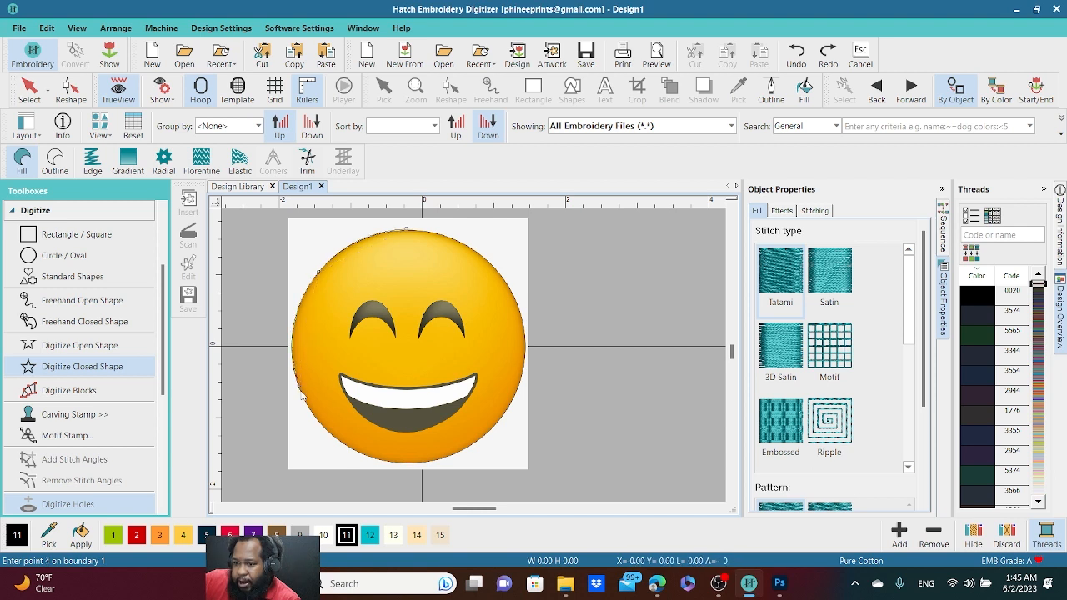
{"action": "left_click", "coordinate": [354, 450]}
{"action": "left_click", "coordinate": [421, 465]}
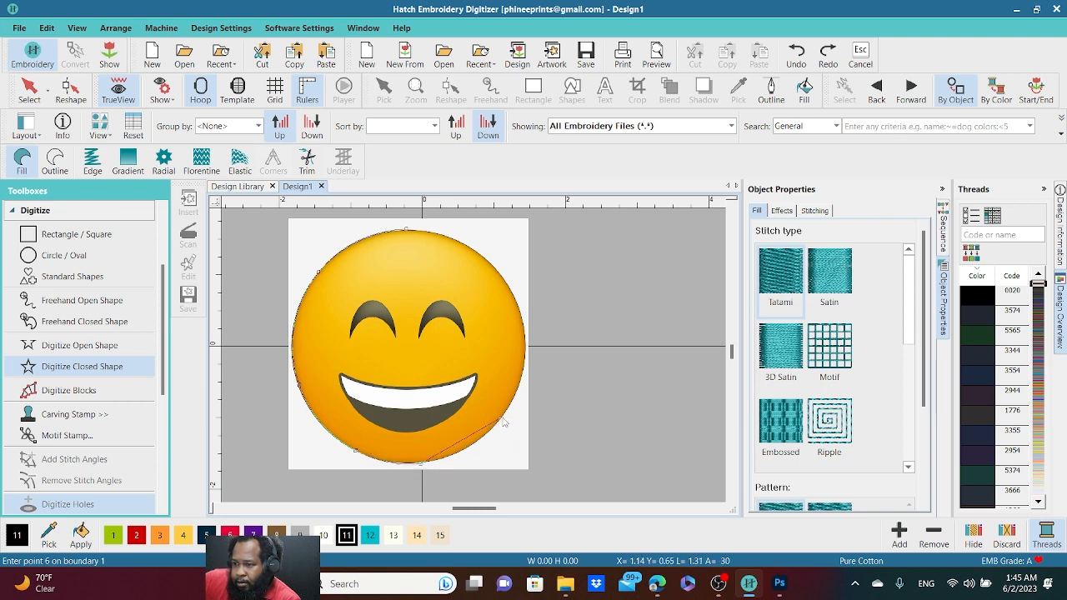
{"action": "left_click", "coordinate": [503, 420]}
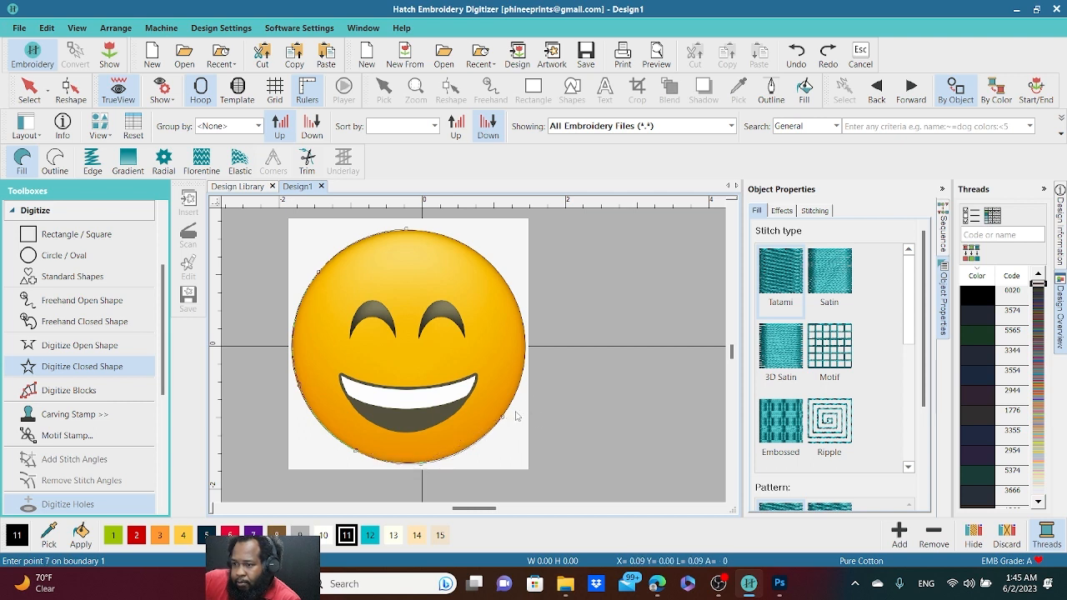
{"action": "left_click", "coordinate": [527, 345]}
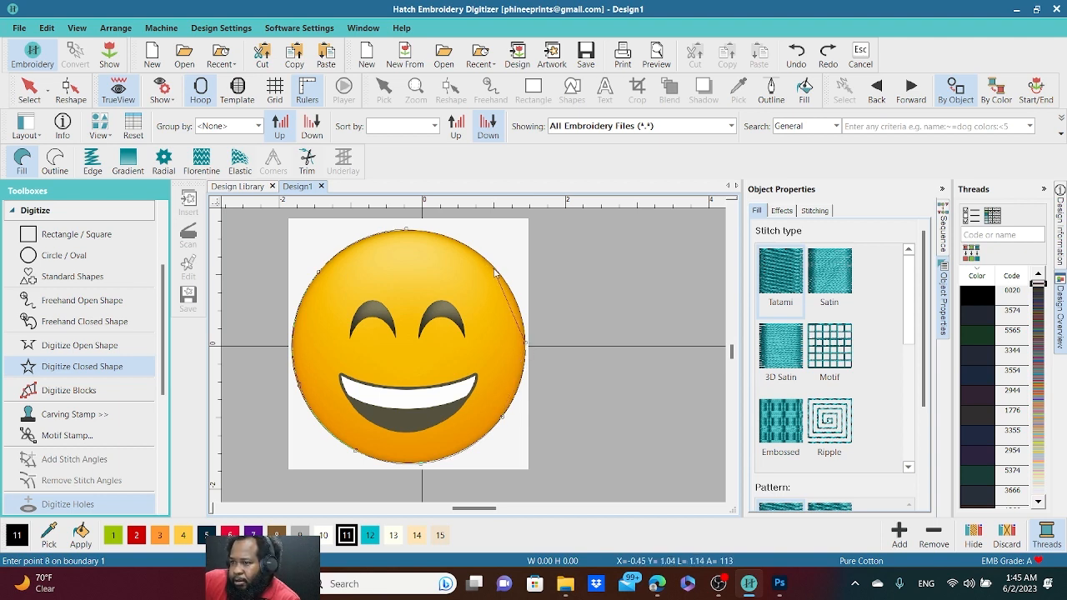
{"action": "left_click", "coordinate": [495, 273]}
{"action": "left_click", "coordinate": [452, 242]}
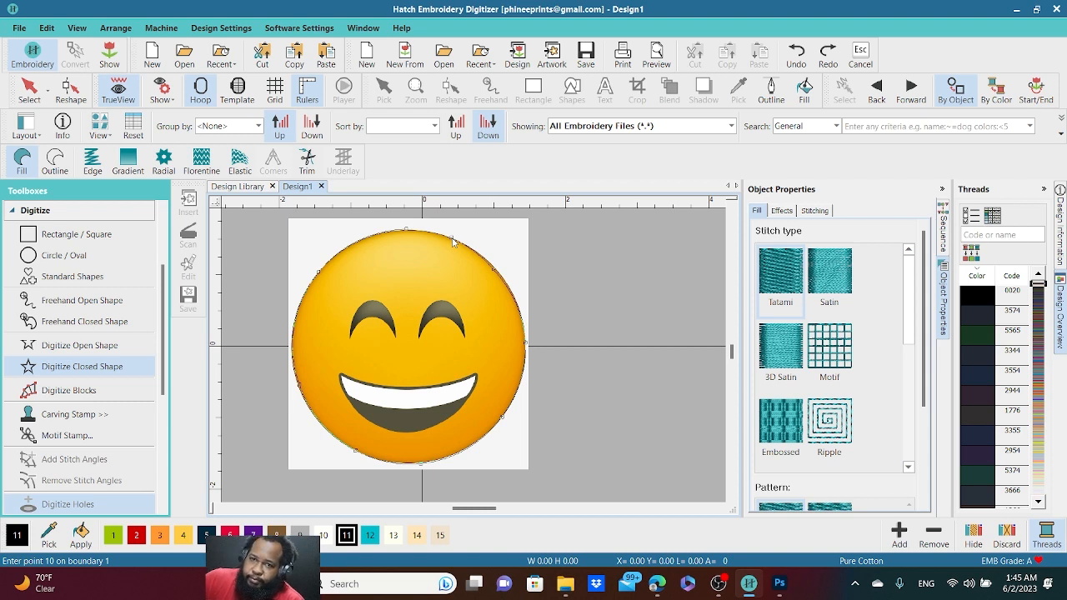
{"action": "left_click", "coordinate": [408, 232]}
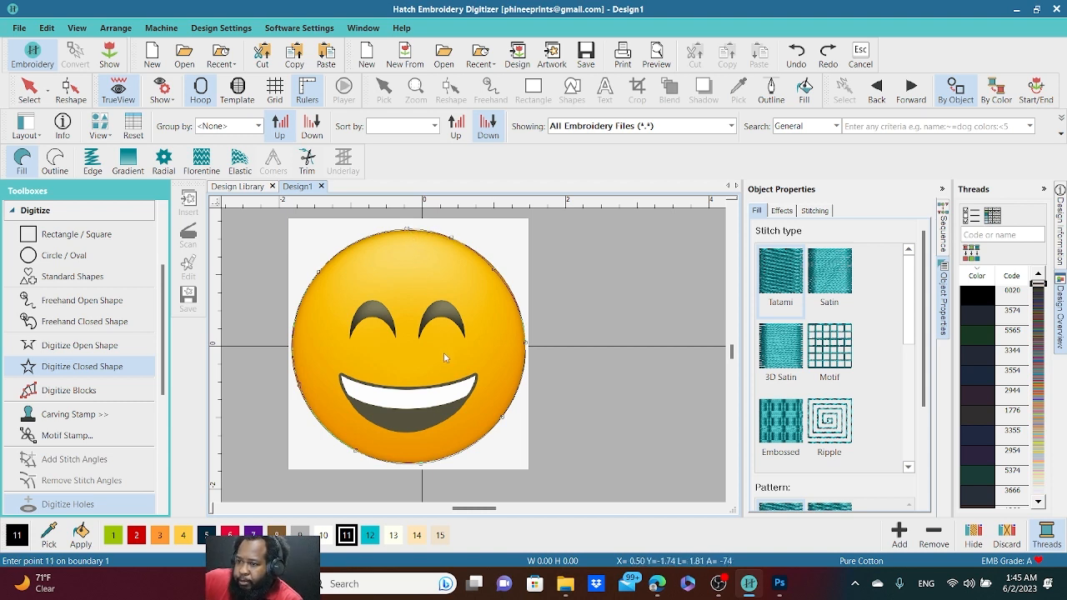
{"action": "key", "text": "Return"}
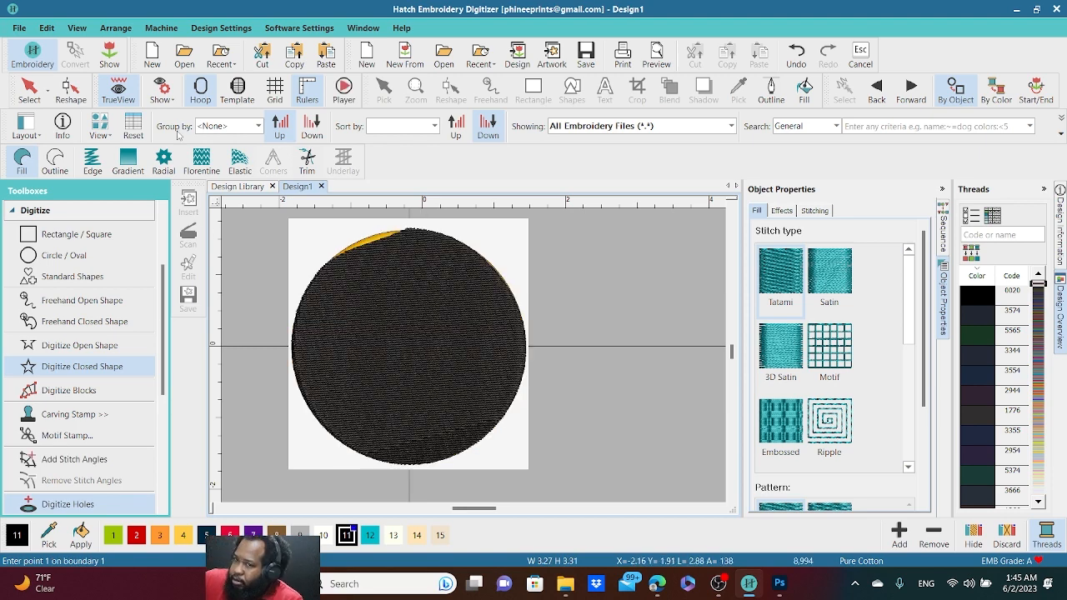
- Reshape the black fill by adding a point on its upper-left edge and pulling it outward over the uncovered yellow gap
{"action": "left_click", "coordinate": [70, 90]}
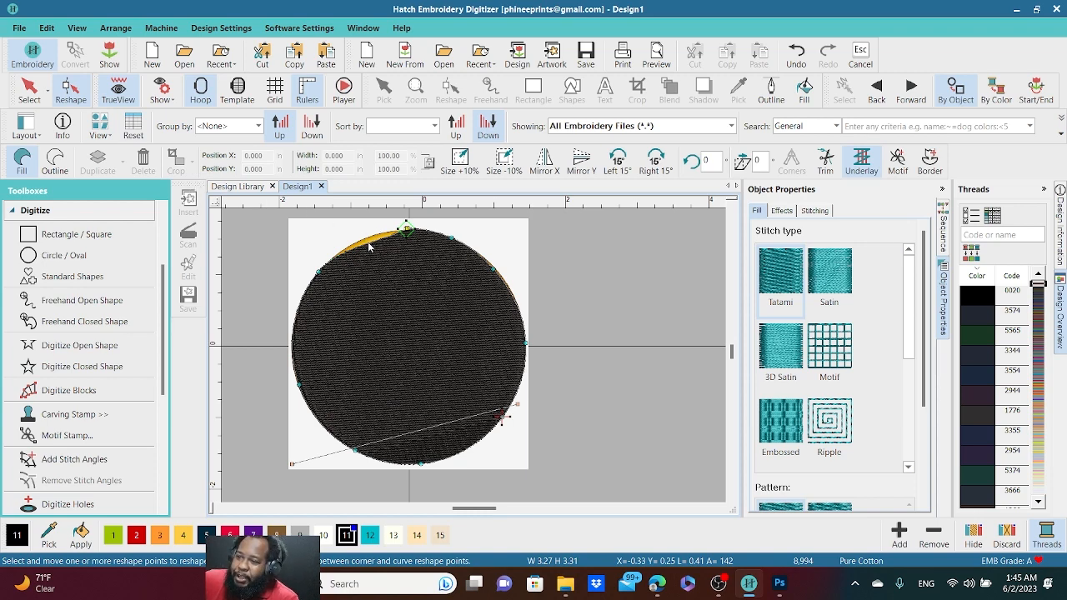
{"action": "left_click", "coordinate": [30, 90]}
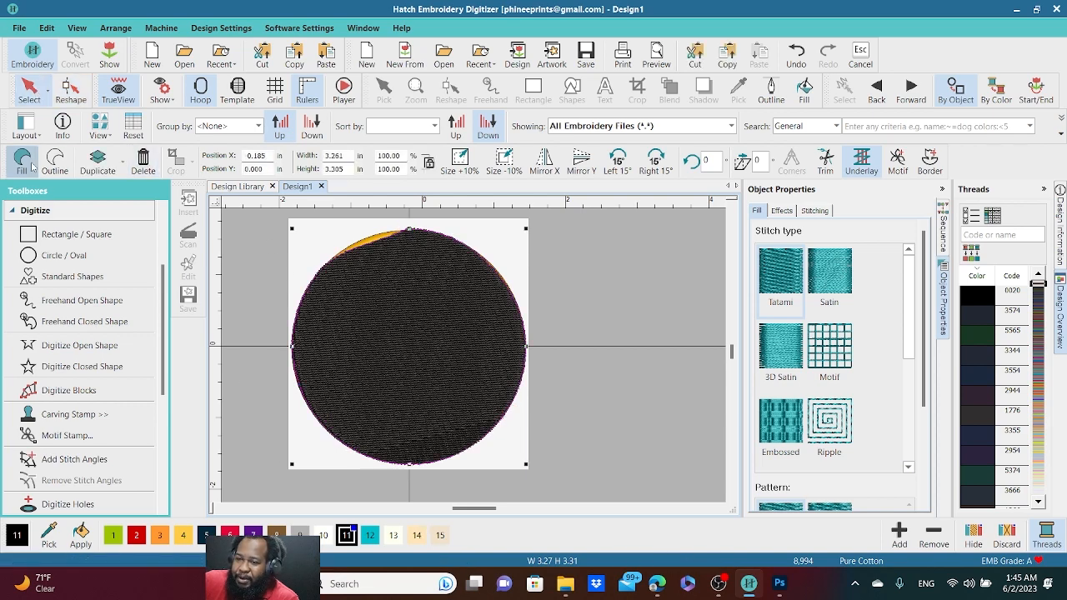
{"action": "left_click", "coordinate": [70, 90]}
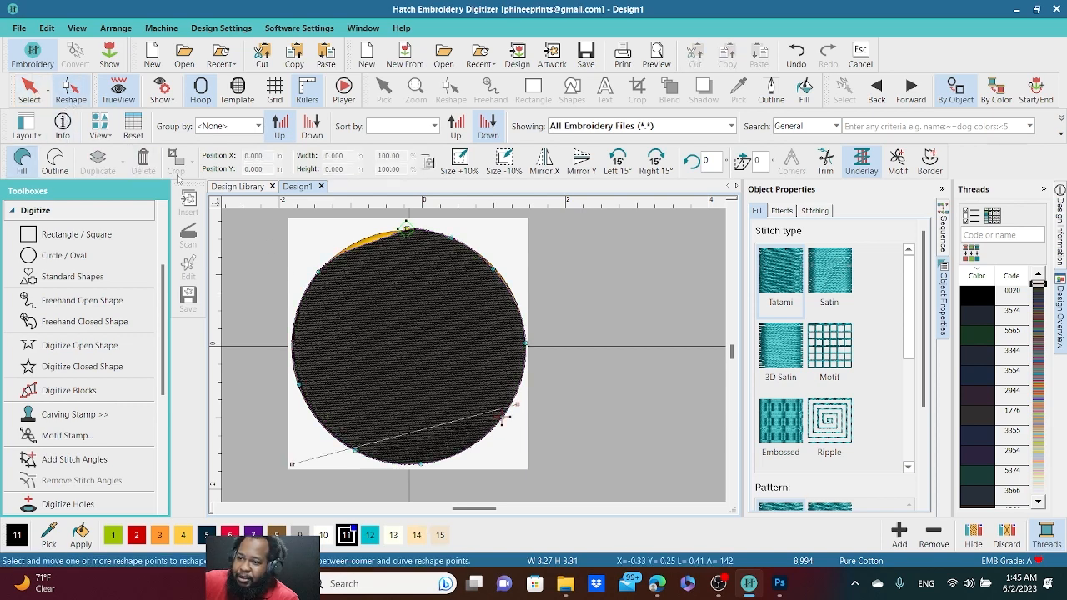
{"action": "left_click", "coordinate": [367, 243]}
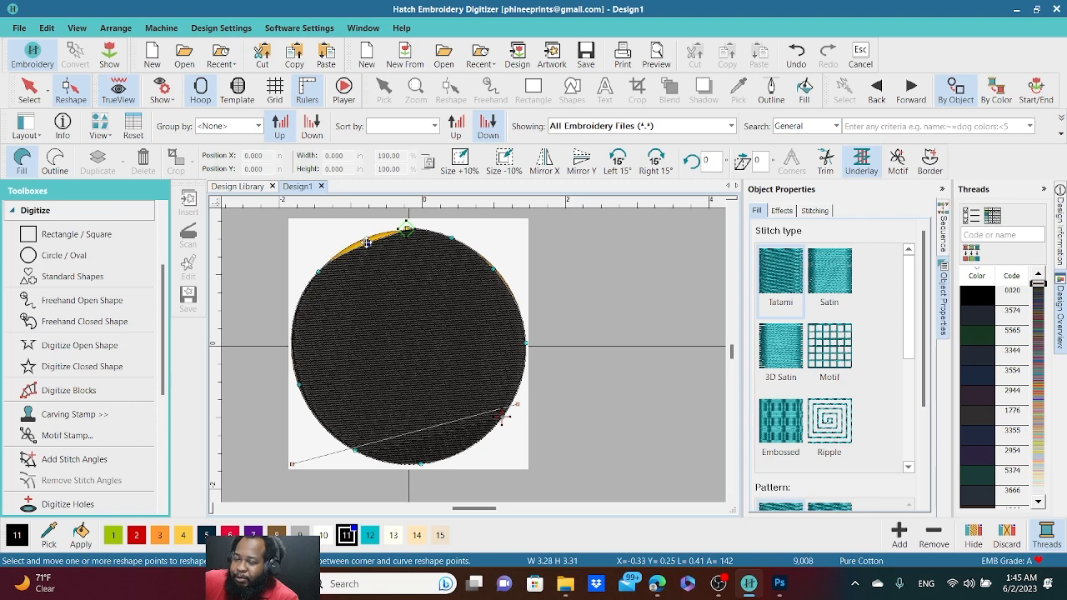
{"action": "left_click_drag", "start_coordinate": [368, 242], "coordinate": [362, 235]}
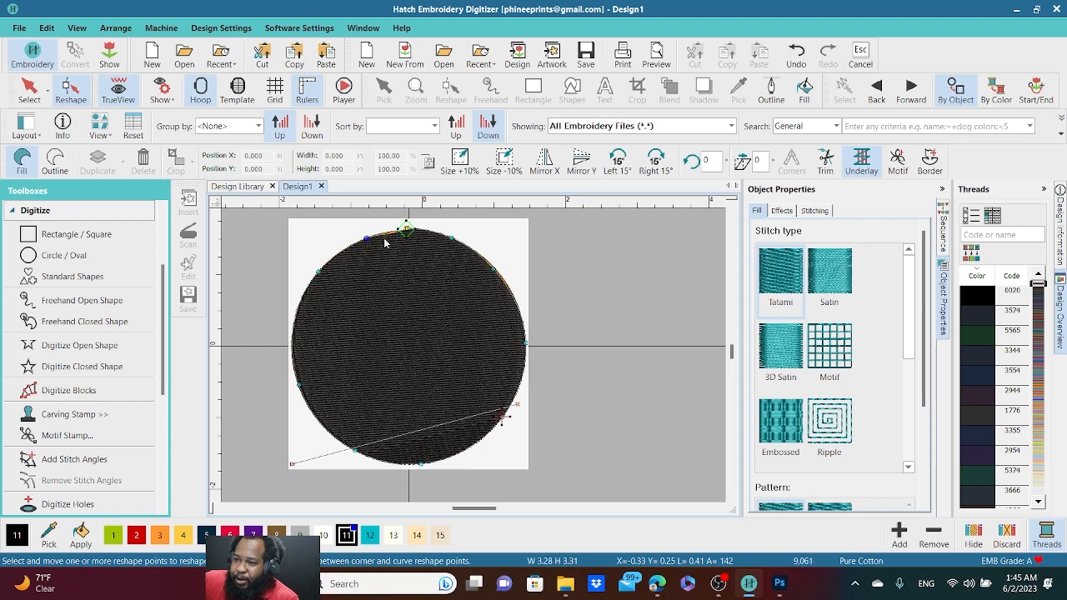
- Add another reshape point on the black fill's edge just left of its top point and nudge it slightly outward
{"action": "scroll", "coordinate": [474, 358], "scroll_direction": "down", "scroll_amount": 1}
{"action": "scroll", "coordinate": [483, 371], "scroll_direction": "up", "scroll_amount": 2}
{"action": "scroll", "coordinate": [492, 377], "scroll_direction": "down", "scroll_amount": 2}
{"action": "scroll", "coordinate": [475, 355], "scroll_direction": "up", "scroll_amount": 4}
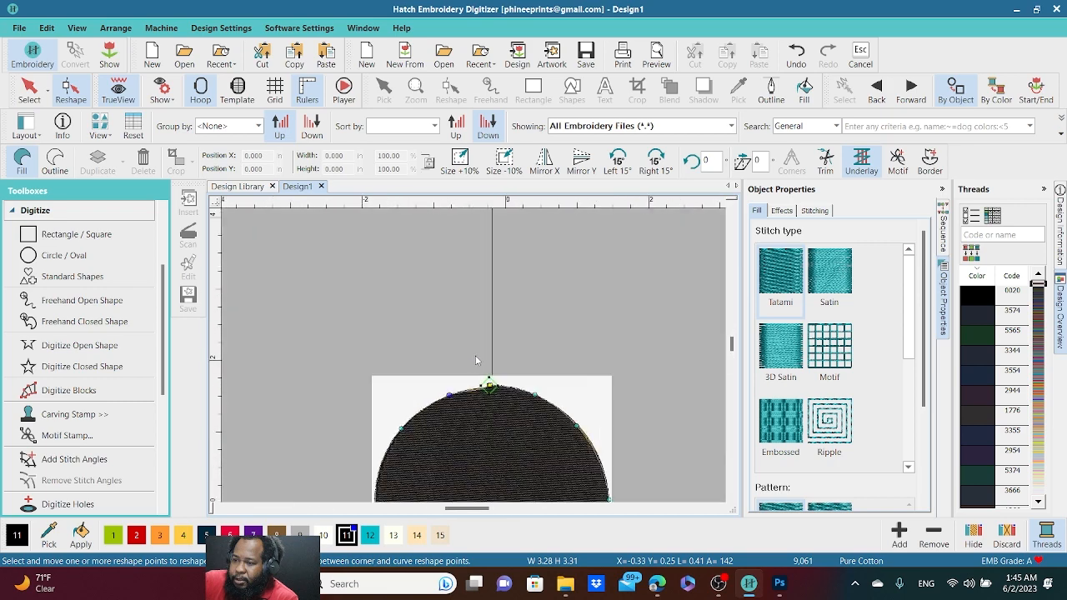
{"action": "scroll", "coordinate": [472, 348], "scroll_direction": "down", "scroll_amount": 1}
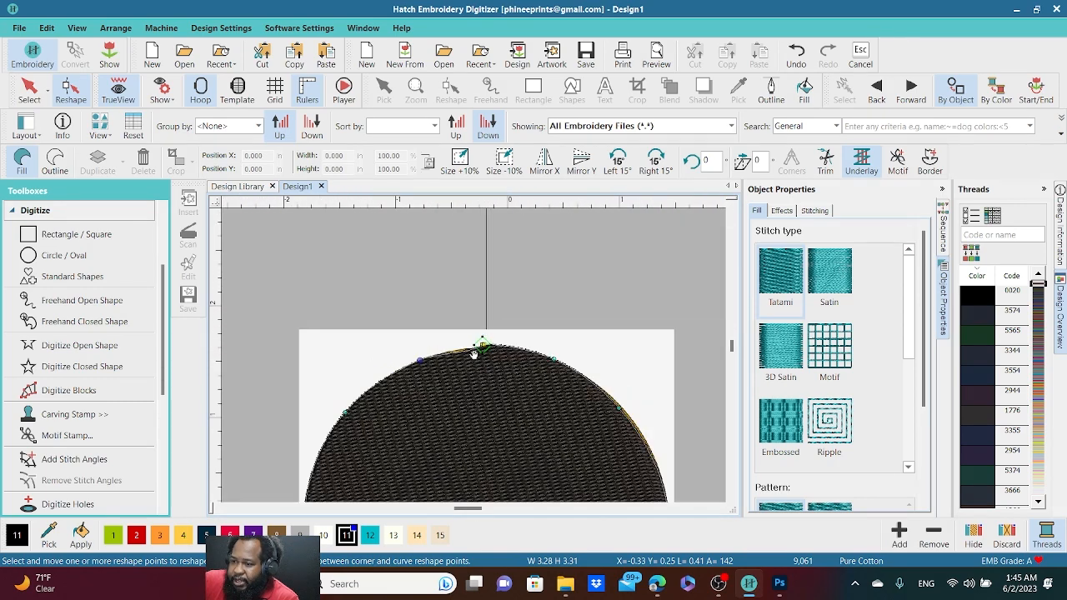
{"action": "scroll", "coordinate": [467, 353], "scroll_direction": "up", "scroll_amount": 1}
{"action": "left_click", "coordinate": [454, 351]}
{"action": "left_click_drag", "start_coordinate": [455, 352], "coordinate": [455, 350]}
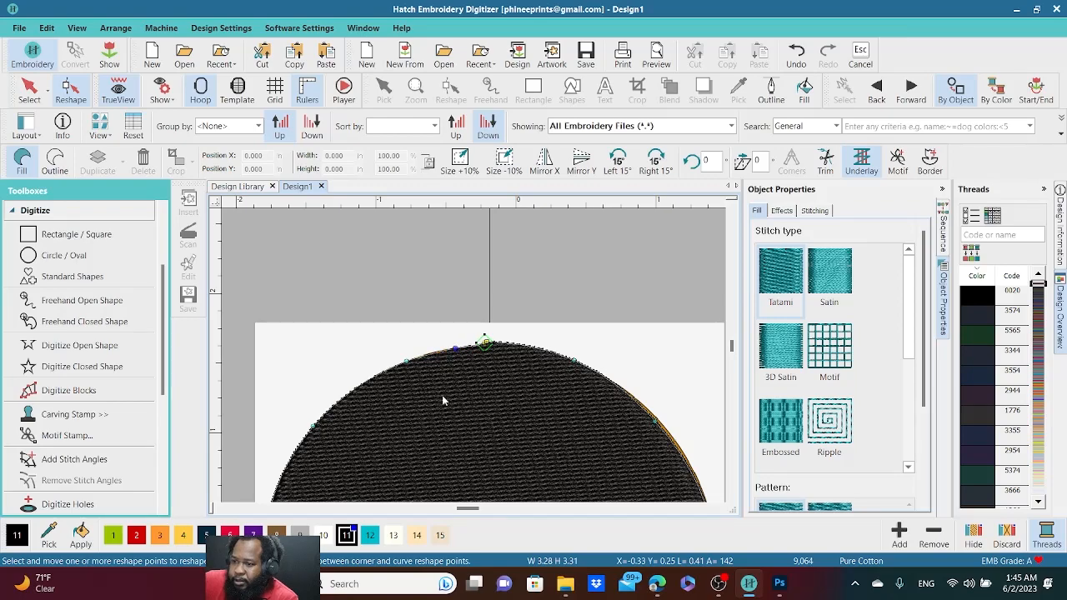
- Undo the reshape edits and the black closed shape, stepping back through the history to the yellow Tatami circle
{"action": "key", "text": "Return"}
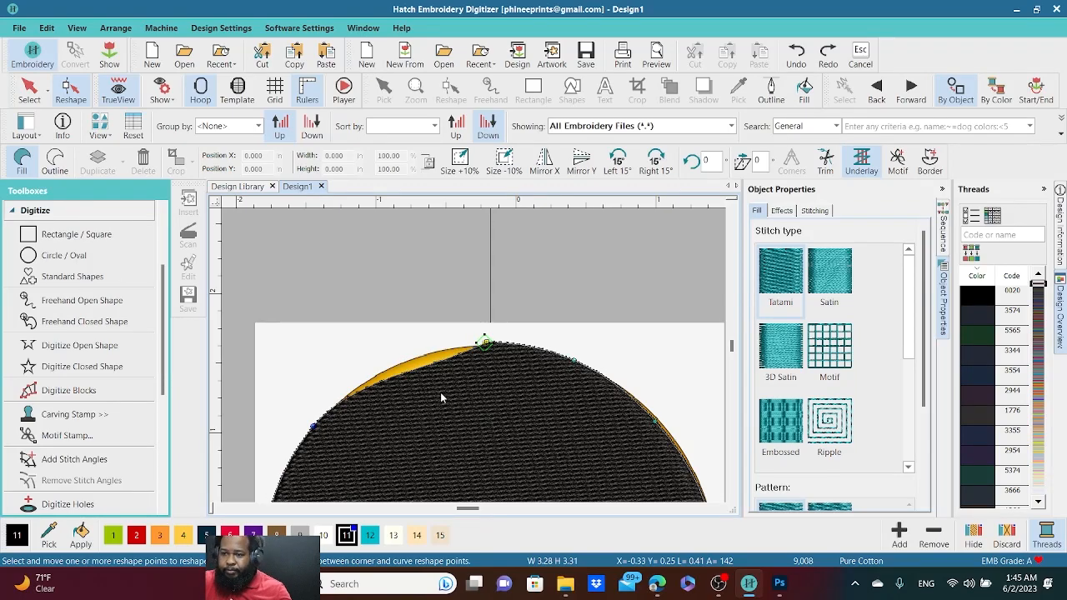
{"action": "scroll", "coordinate": [513, 350], "scroll_direction": "up", "scroll_amount": 3}
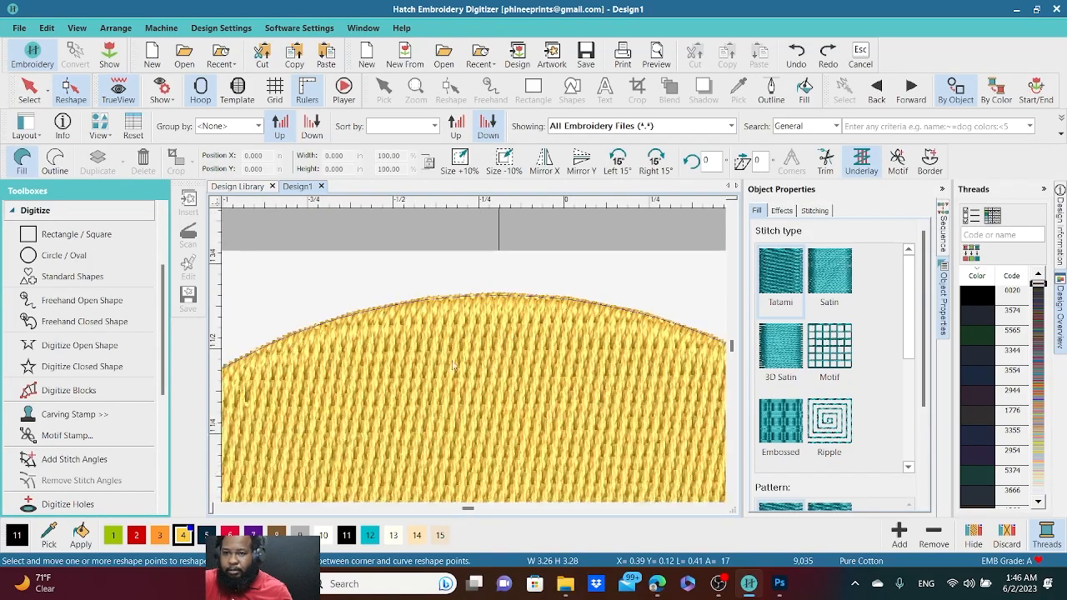
{"action": "left_click", "coordinate": [47, 28]}
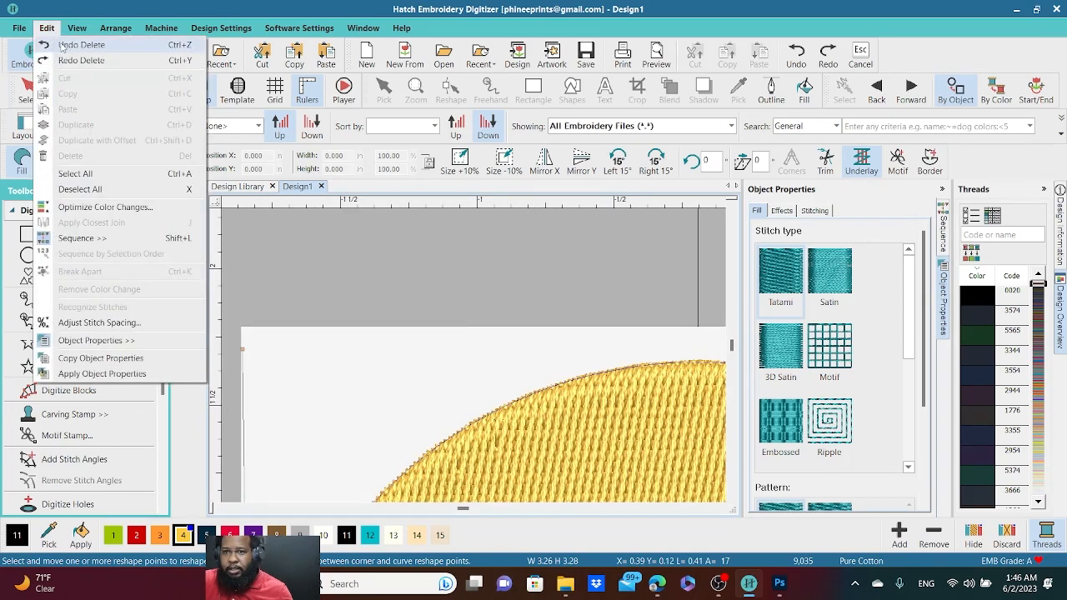
{"action": "left_click", "coordinate": [63, 43]}
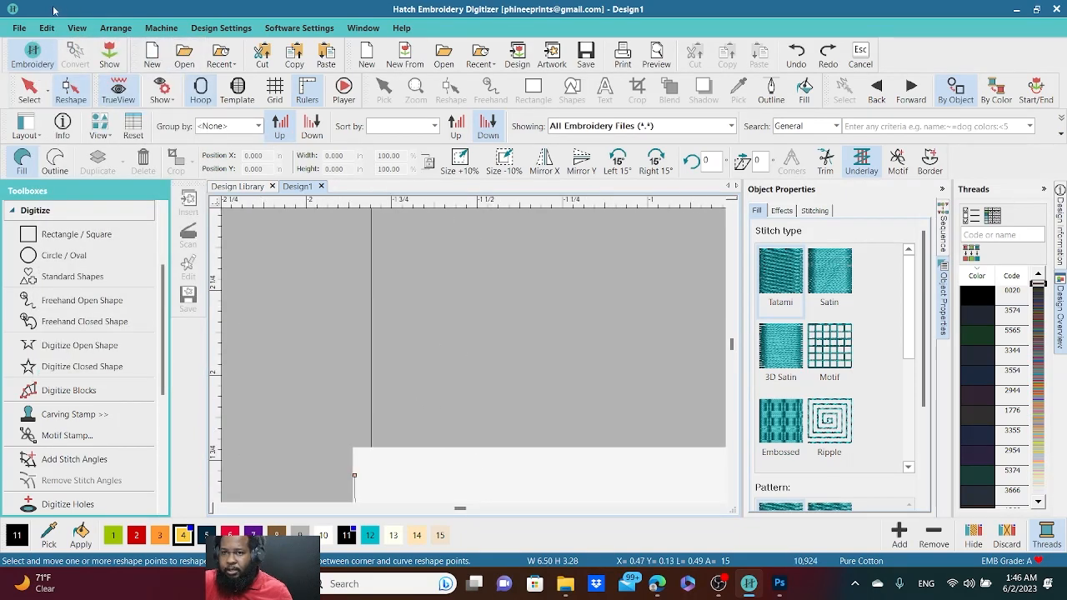
{"action": "left_click", "coordinate": [47, 27]}
{"action": "left_click", "coordinate": [75, 44]}
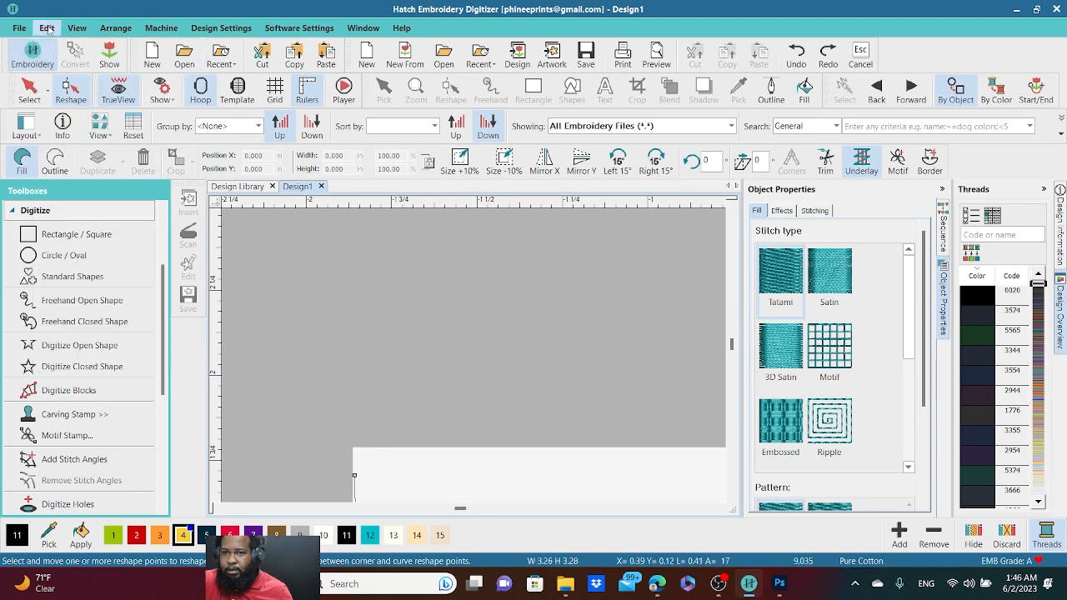
{"action": "left_click", "coordinate": [46, 27]}
{"action": "left_click", "coordinate": [564, 424]}
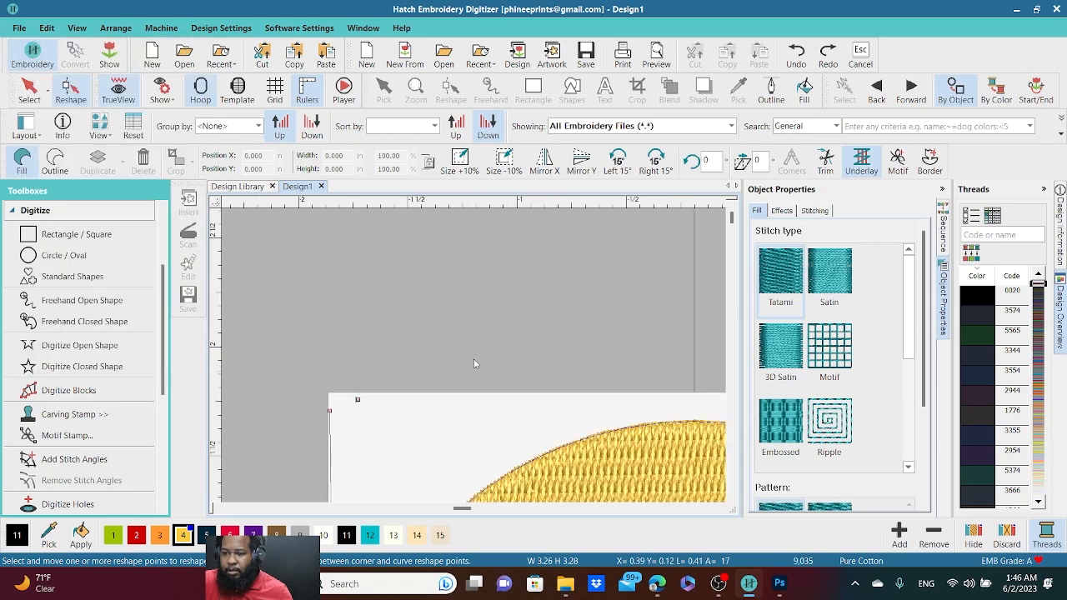
- Leave reshaping and delete the yellow Tatami circle covering the emoji
{"action": "left_click", "coordinate": [29, 90]}
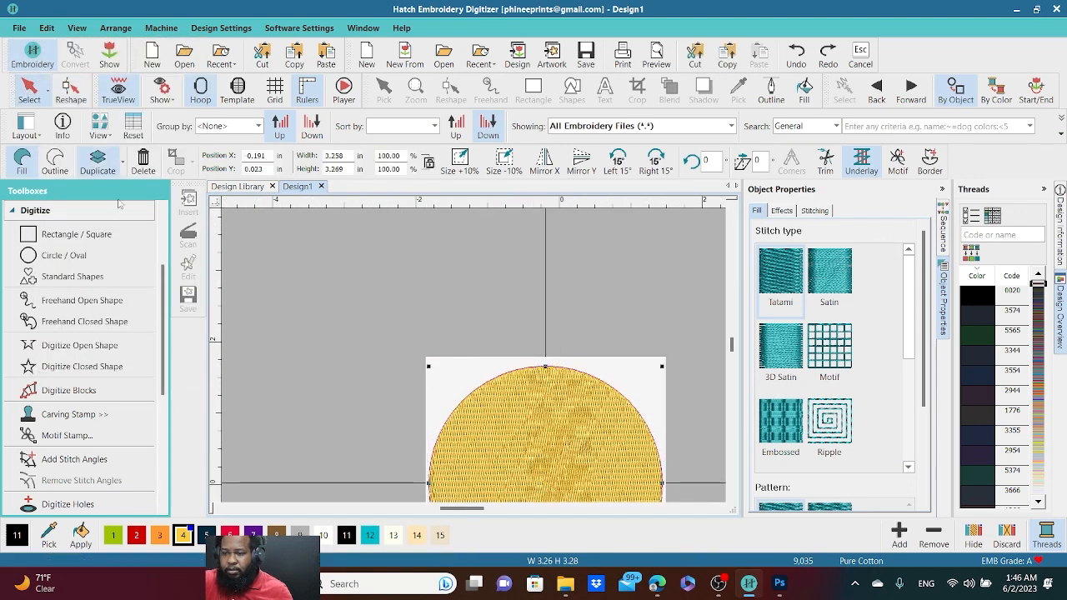
{"action": "key", "text": "Delete"}
{"action": "scroll", "coordinate": [347, 317], "scroll_direction": "down", "scroll_amount": 3}
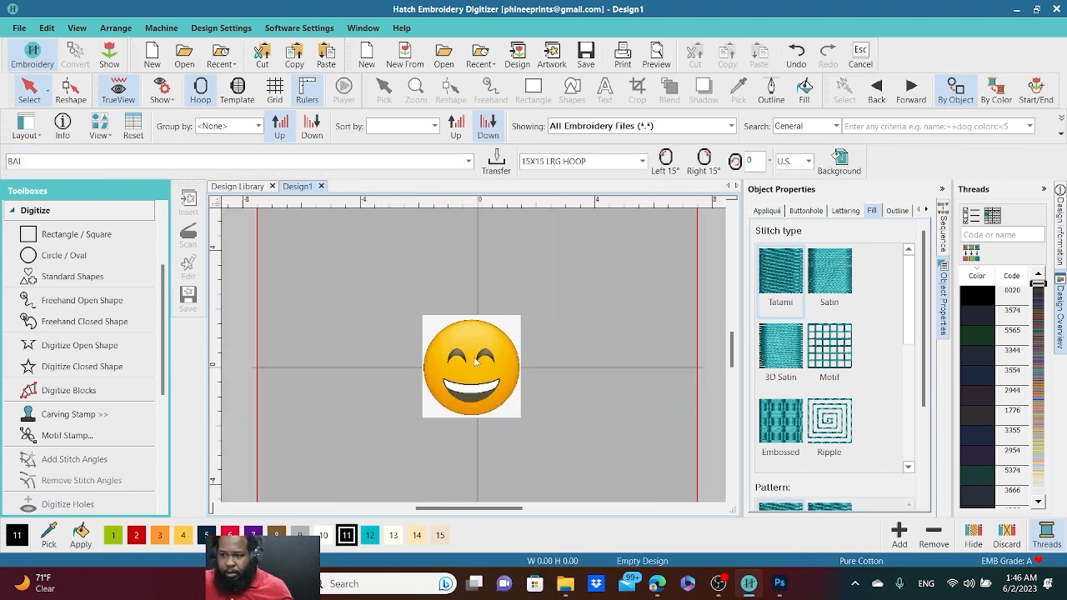
- Digitize a closed shape around the emoji's round face outline, about 3.28 by 3.27 in, with a black Tatami fill
{"action": "left_click", "coordinate": [67, 367]}
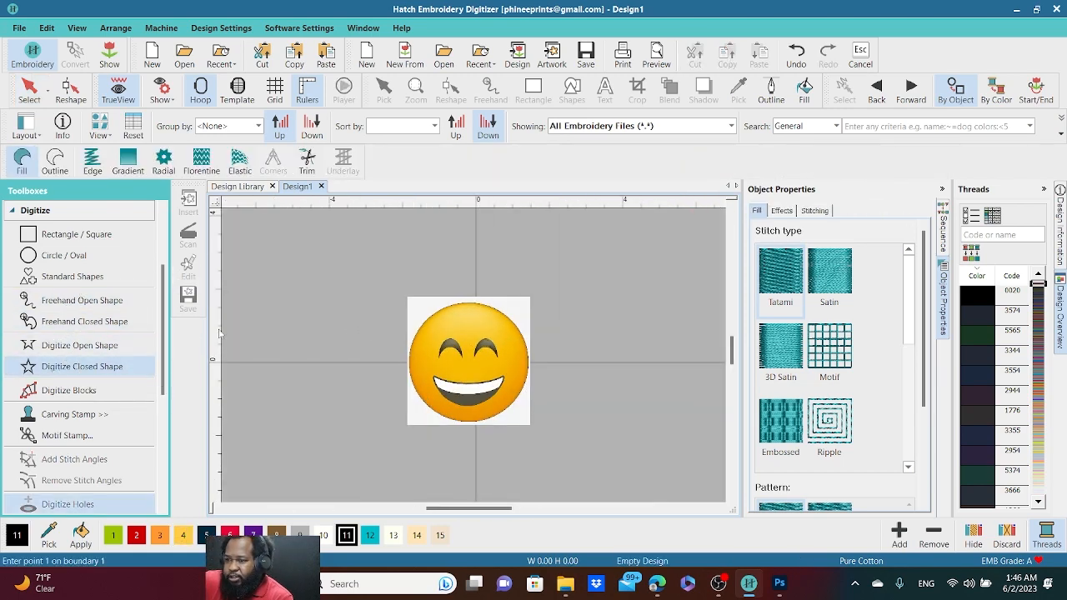
{"action": "scroll", "coordinate": [507, 370], "scroll_direction": "up", "scroll_amount": 2}
{"action": "scroll", "coordinate": [461, 334], "scroll_direction": "up", "scroll_amount": 2}
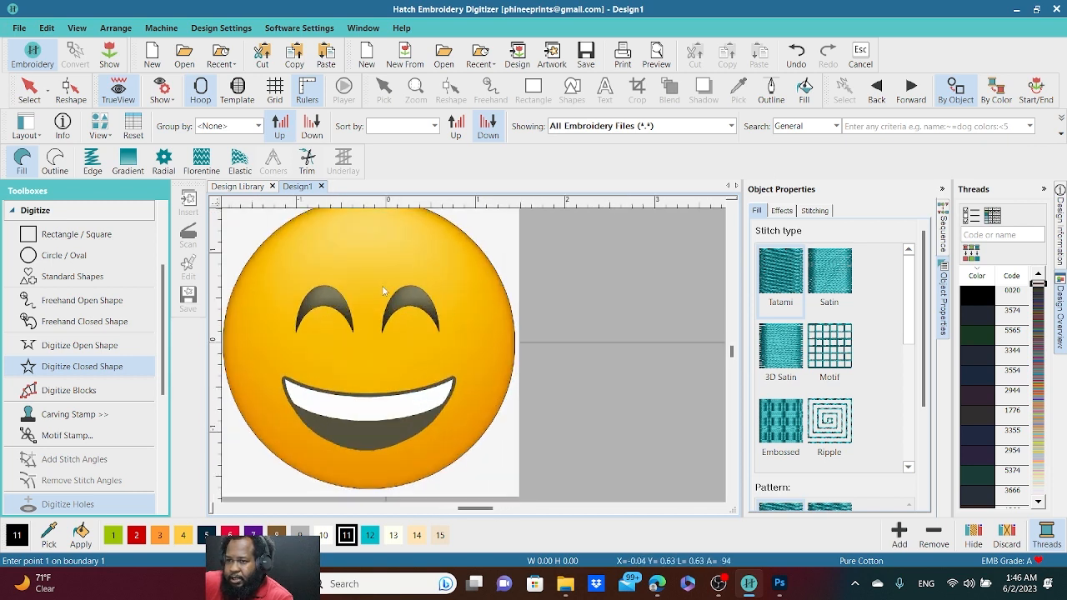
{"action": "scroll", "coordinate": [382, 285], "scroll_direction": "down", "scroll_amount": 1}
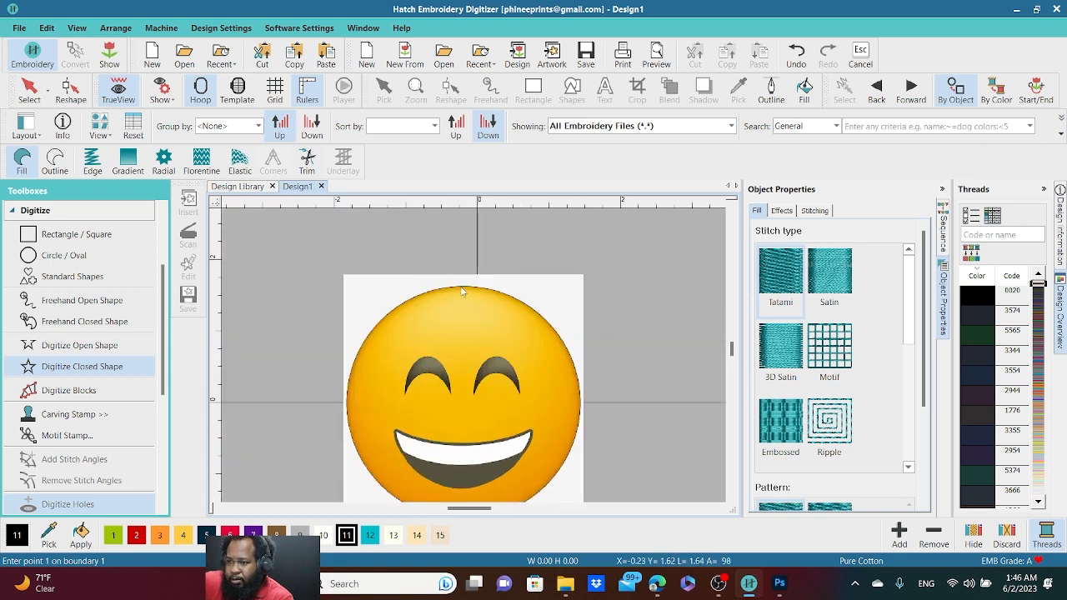
{"action": "left_click", "coordinate": [463, 289]}
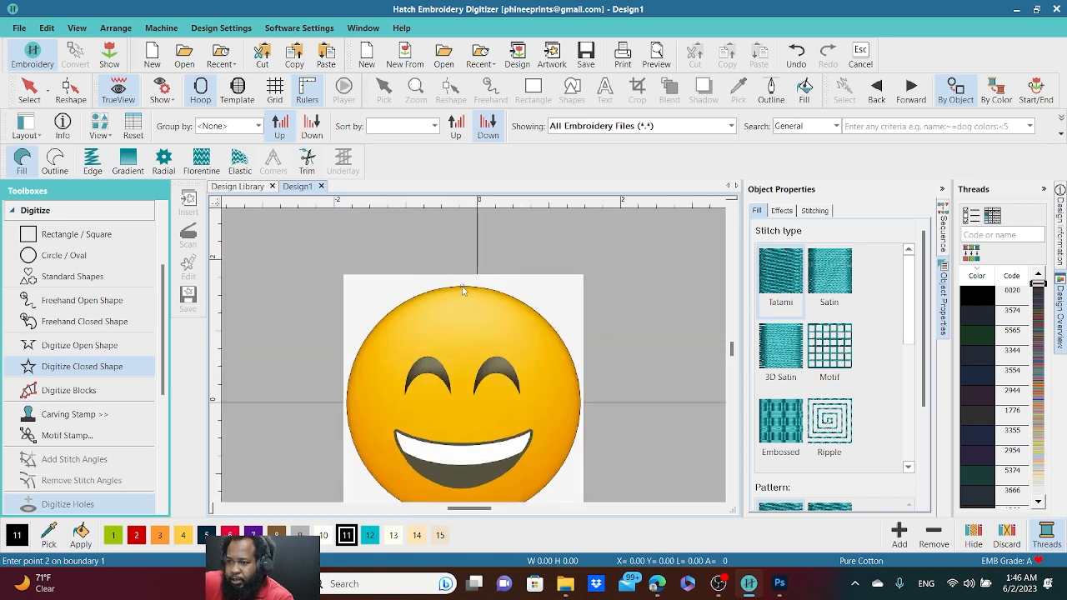
{"action": "left_click", "coordinate": [384, 315]}
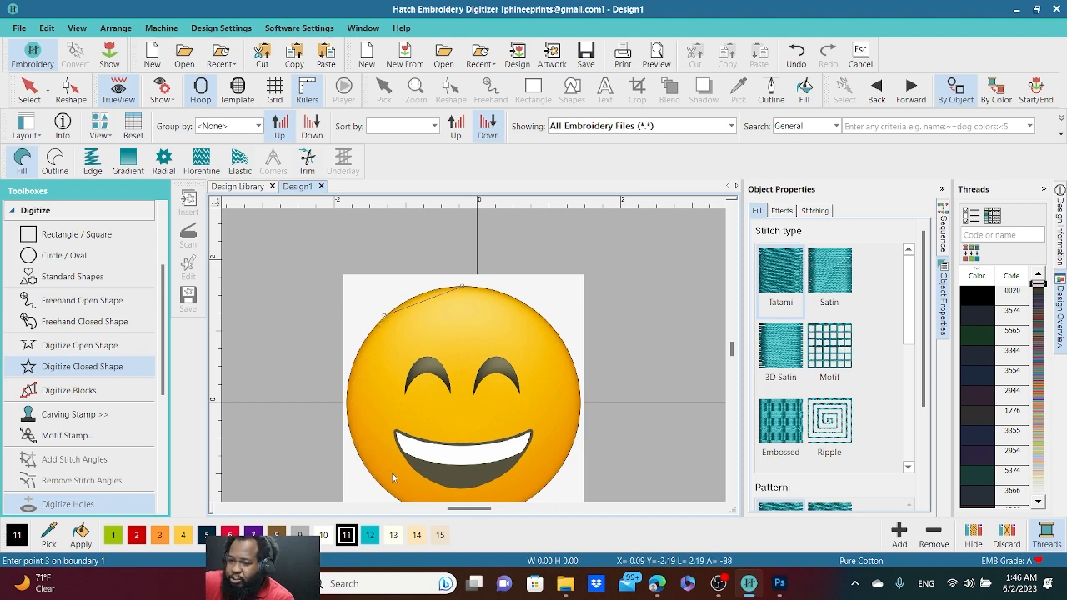
{"action": "left_click", "coordinate": [442, 438]}
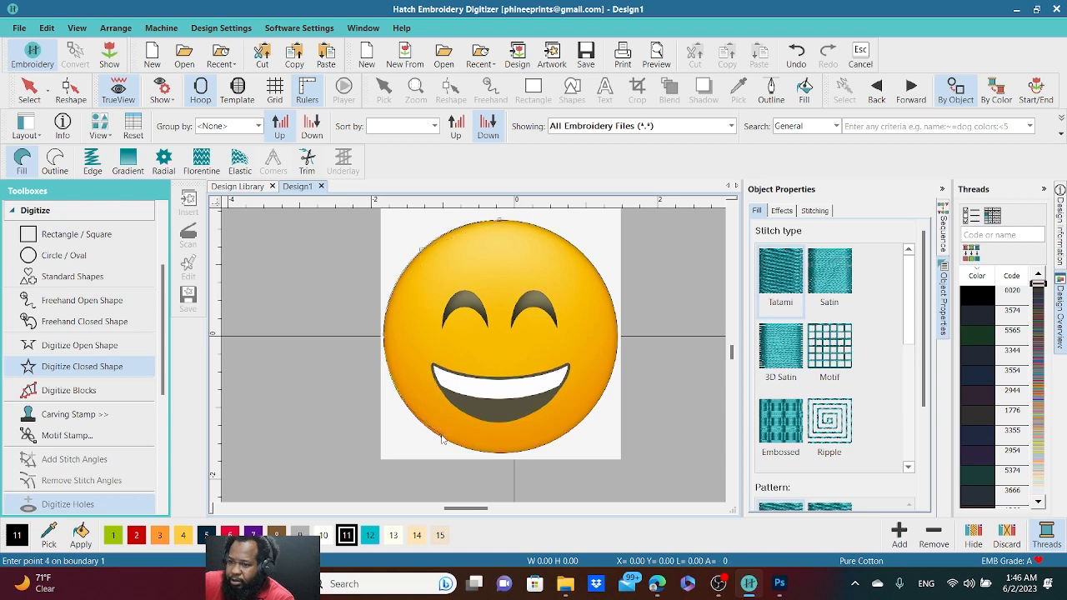
{"action": "left_click", "coordinate": [537, 451]}
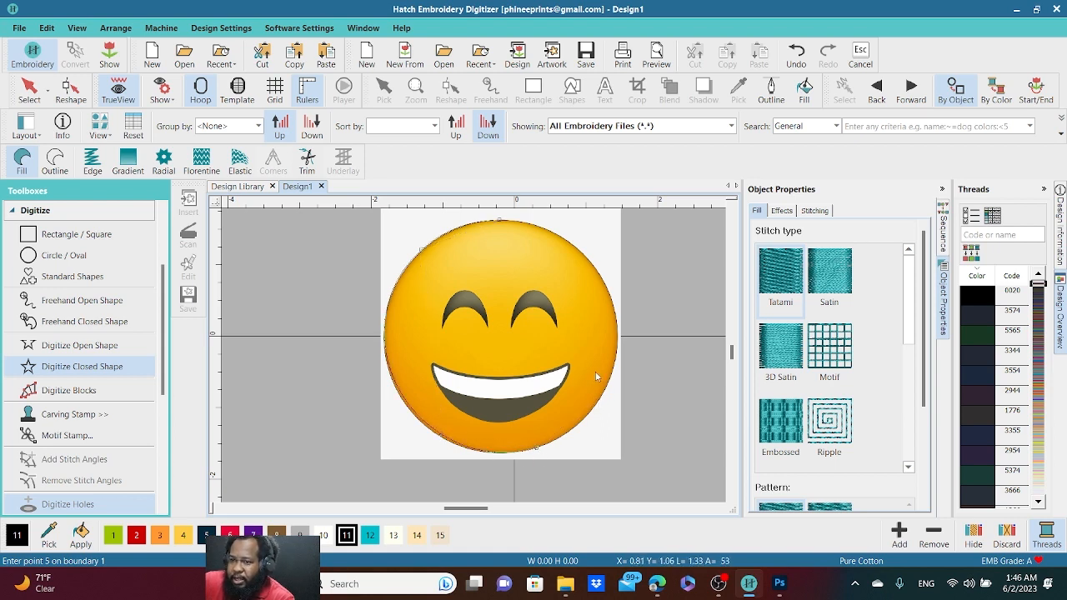
{"action": "right_click", "coordinate": [617, 351]}
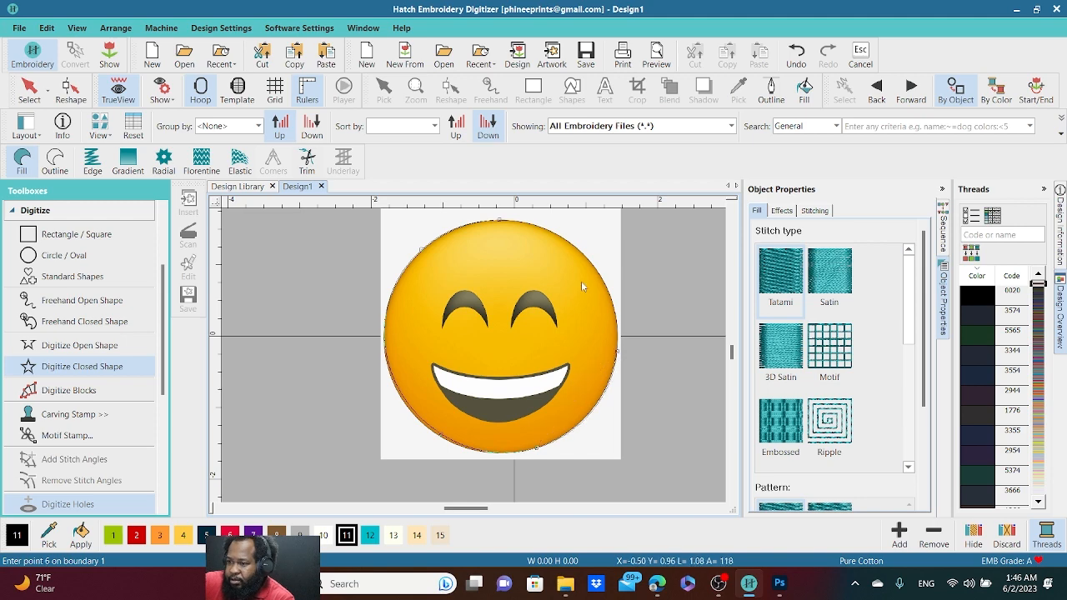
{"action": "right_click", "coordinate": [565, 240]}
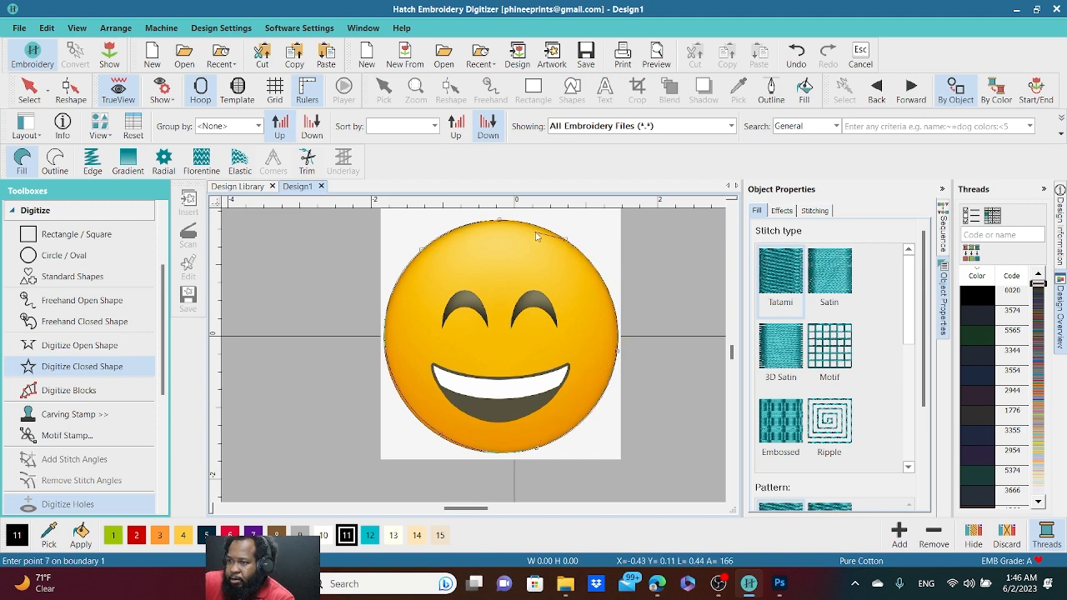
{"action": "right_click", "coordinate": [478, 289]}
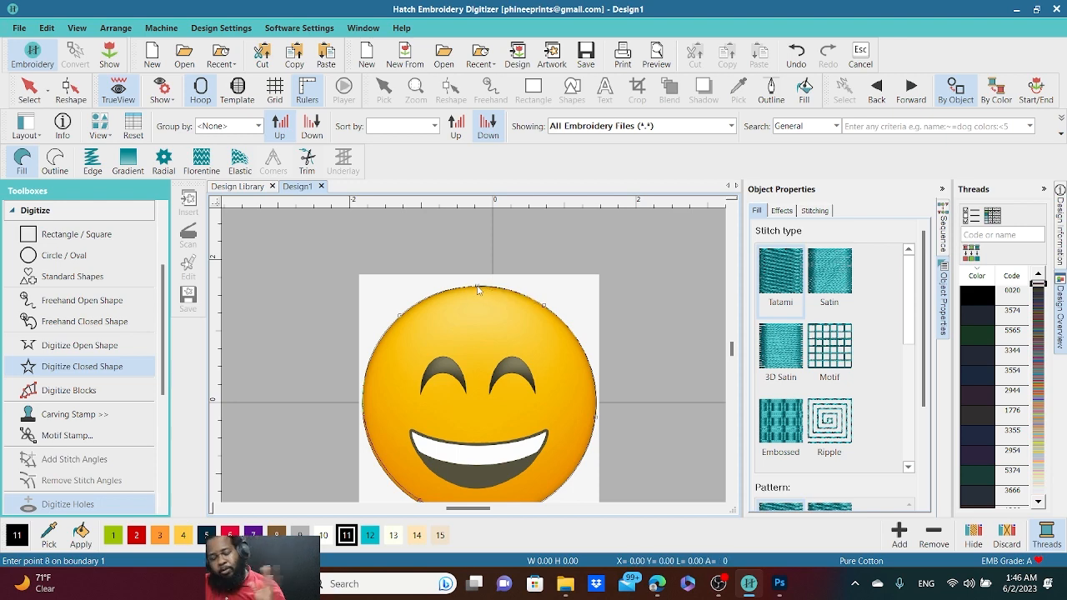
{"action": "key", "text": "Return"}
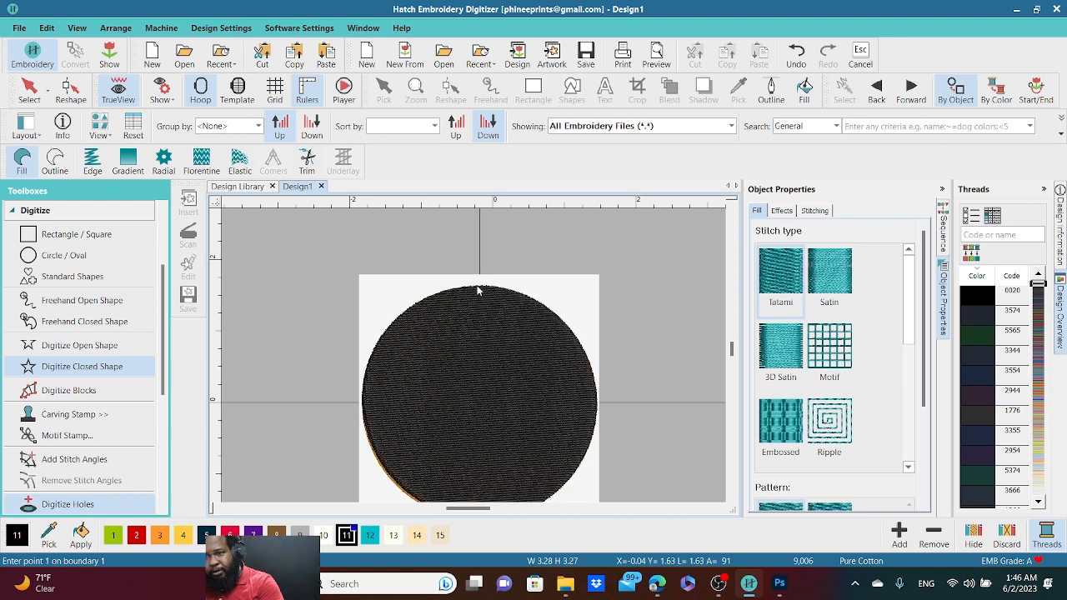
- Reshape the black fill at its lower-left point, smoothing the edge into a curve that covers the exposed orange gap
{"action": "scroll", "coordinate": [476, 362], "scroll_direction": "down", "scroll_amount": 2}
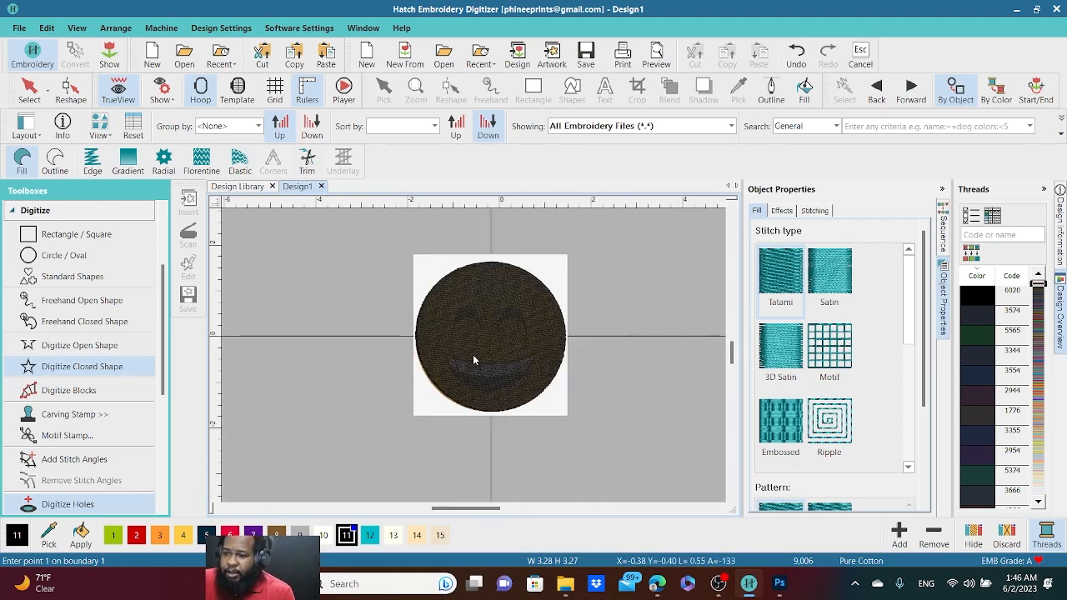
{"action": "scroll", "coordinate": [473, 357], "scroll_direction": "up", "scroll_amount": 4}
{"action": "left_click", "coordinate": [71, 91]}
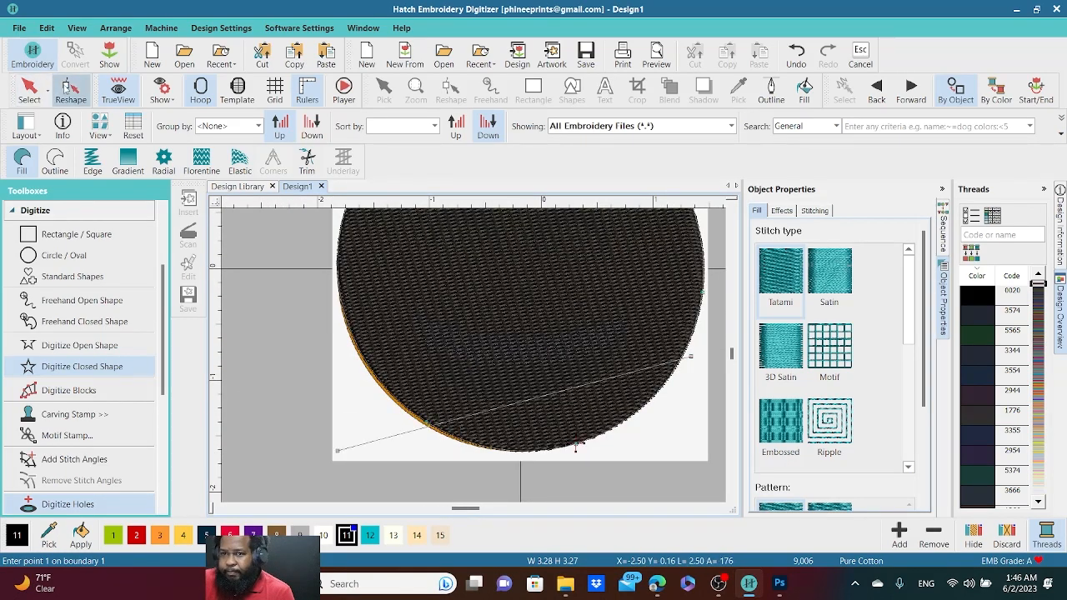
{"action": "left_click", "coordinate": [424, 423]}
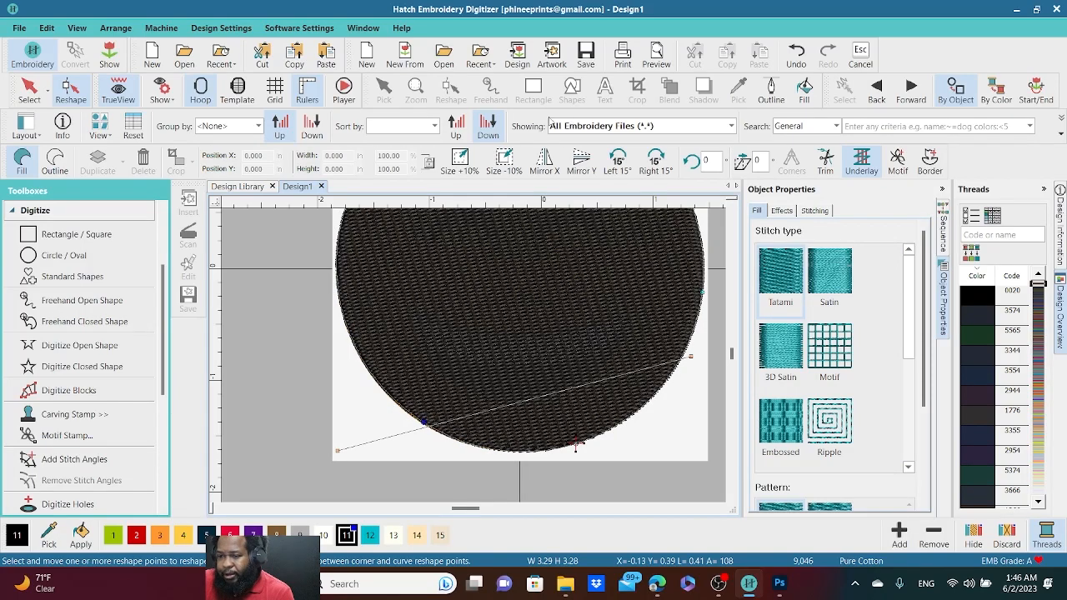
{"action": "scroll", "coordinate": [612, 310], "scroll_direction": "down", "scroll_amount": 3}
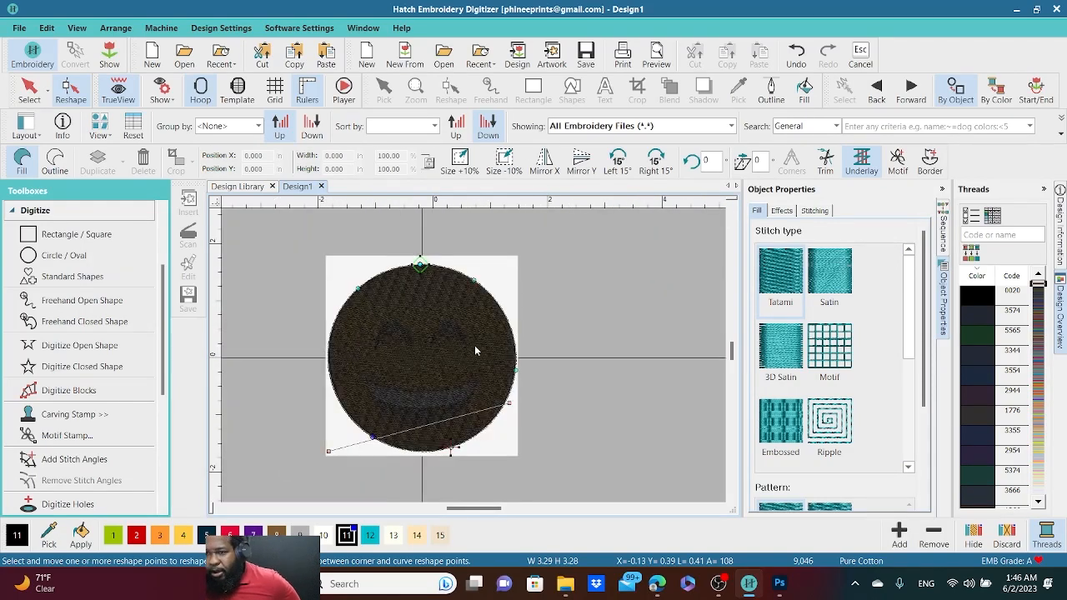
{"action": "left_click", "coordinate": [29, 90]}
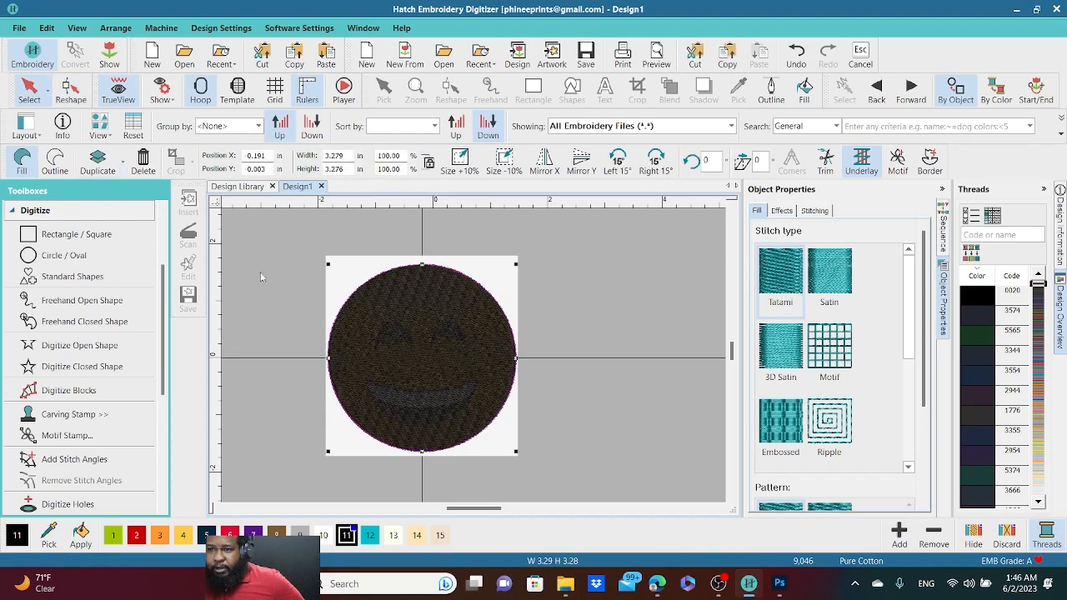
- Recolor the black face fill with yellow palette color 4 and deselect it
{"action": "left_click", "coordinate": [291, 216]}
{"action": "left_click_drag", "start_coordinate": [488, 309], "coordinate": [547, 467]}
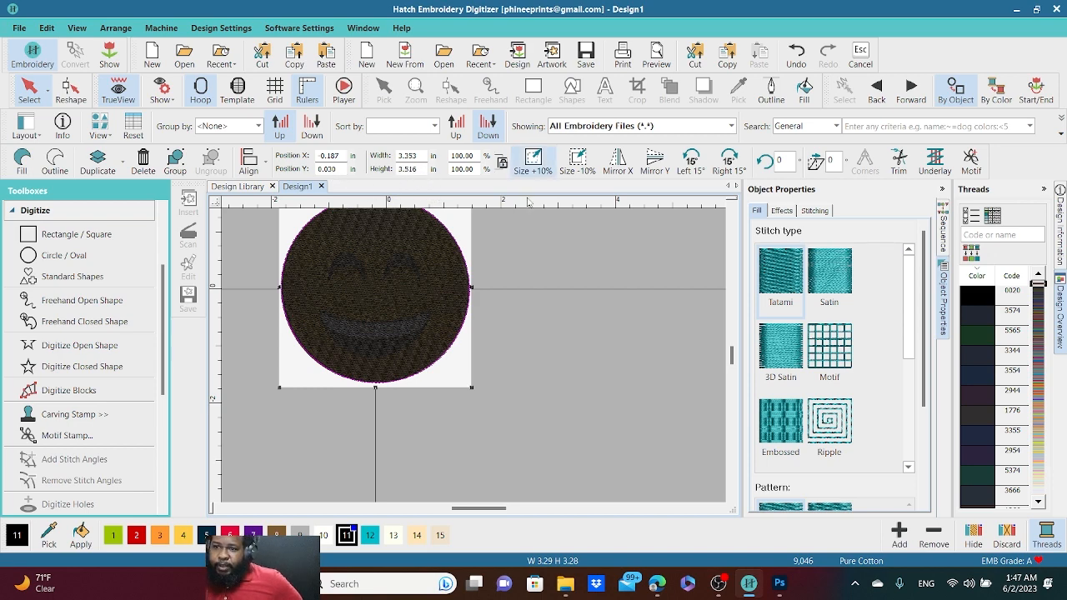
{"action": "scroll", "coordinate": [422, 313], "scroll_direction": "down", "scroll_amount": 1}
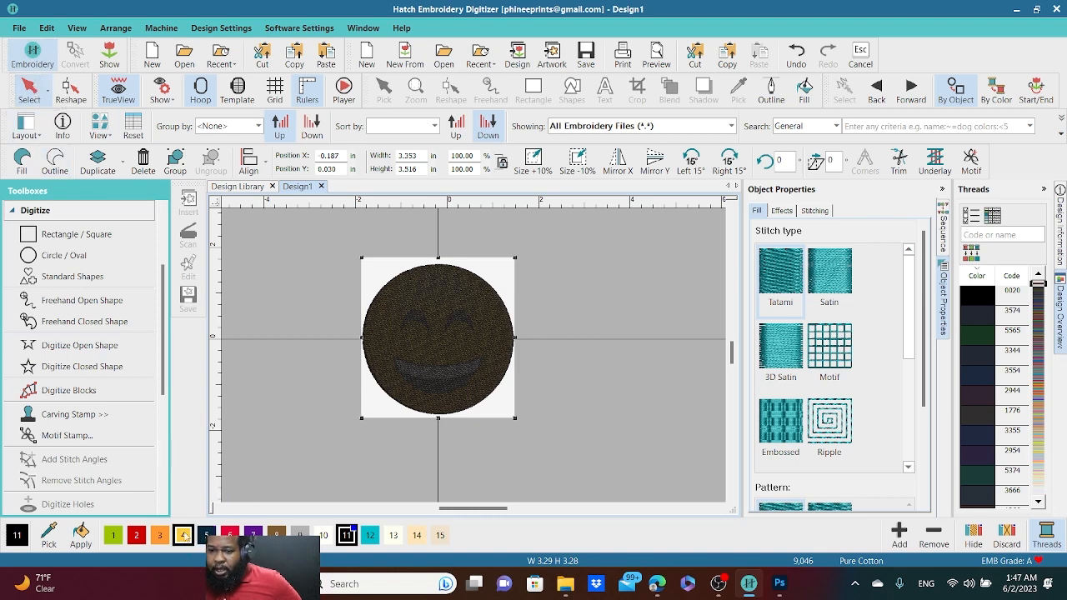
{"action": "left_click", "coordinate": [287, 442]}
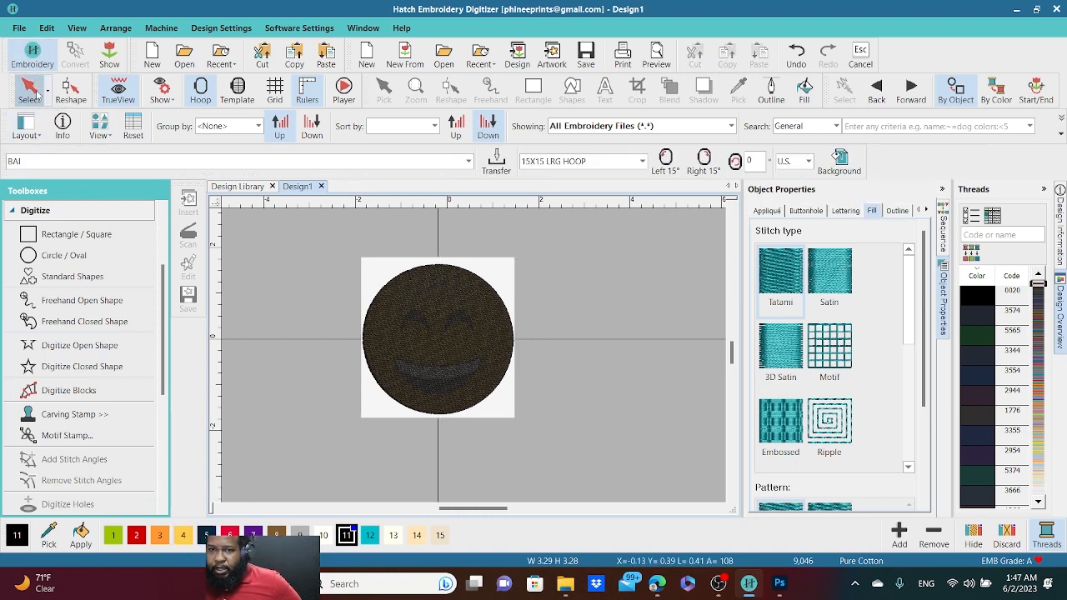
{"action": "left_click", "coordinate": [183, 537]}
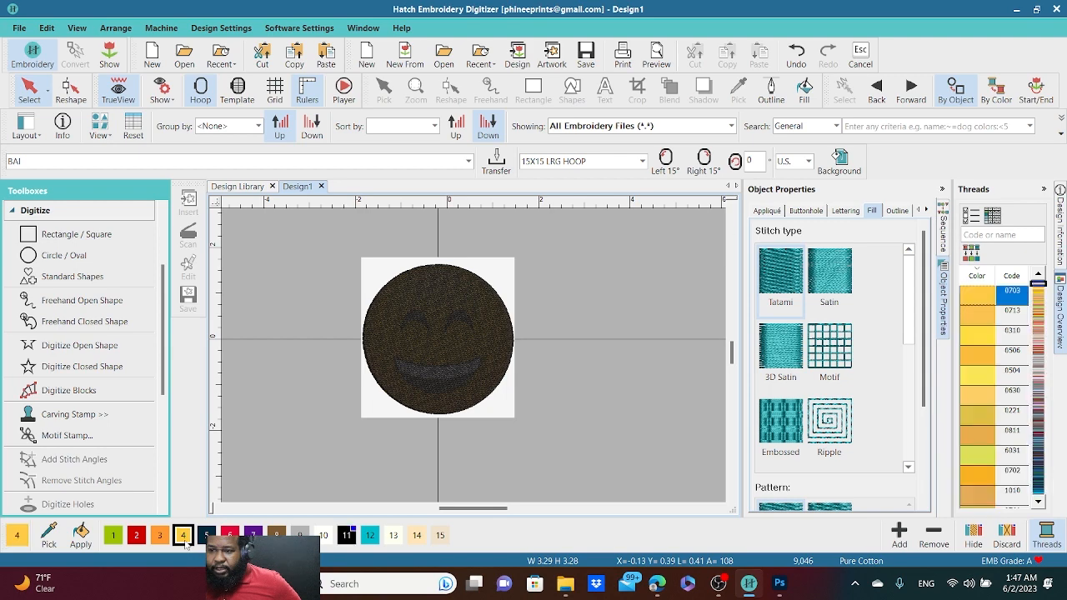
{"action": "left_click", "coordinate": [425, 350]}
{"action": "left_click", "coordinate": [183, 535]}
{"action": "left_click", "coordinate": [323, 381]}
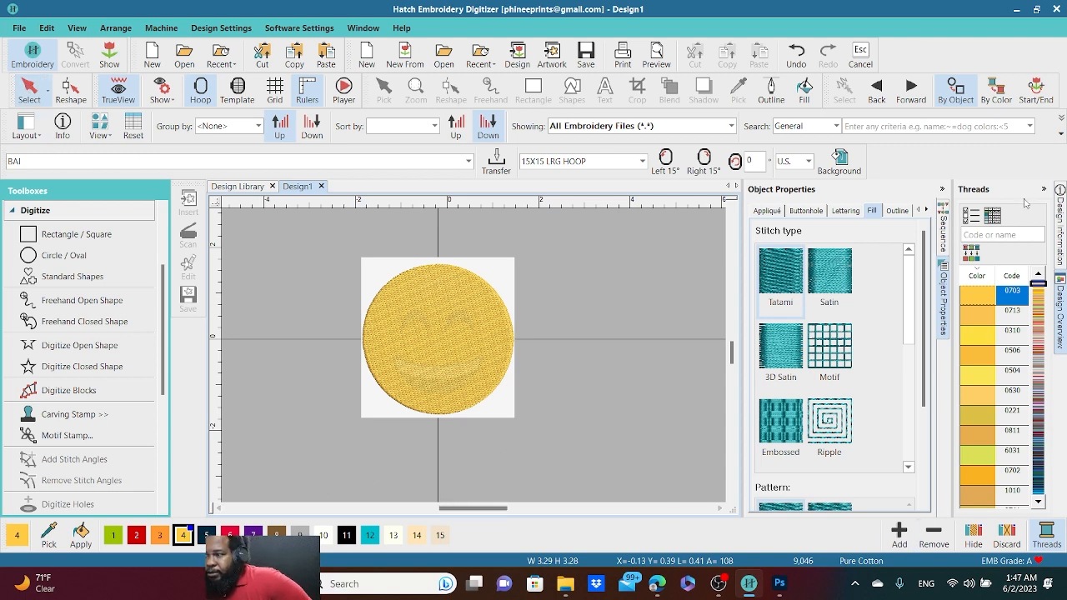
- Find dark red thread 1902 in the thread chart and add it to the design's color palette
{"action": "left_click_drag", "start_coordinate": [1037, 285], "coordinate": [1041, 326]}
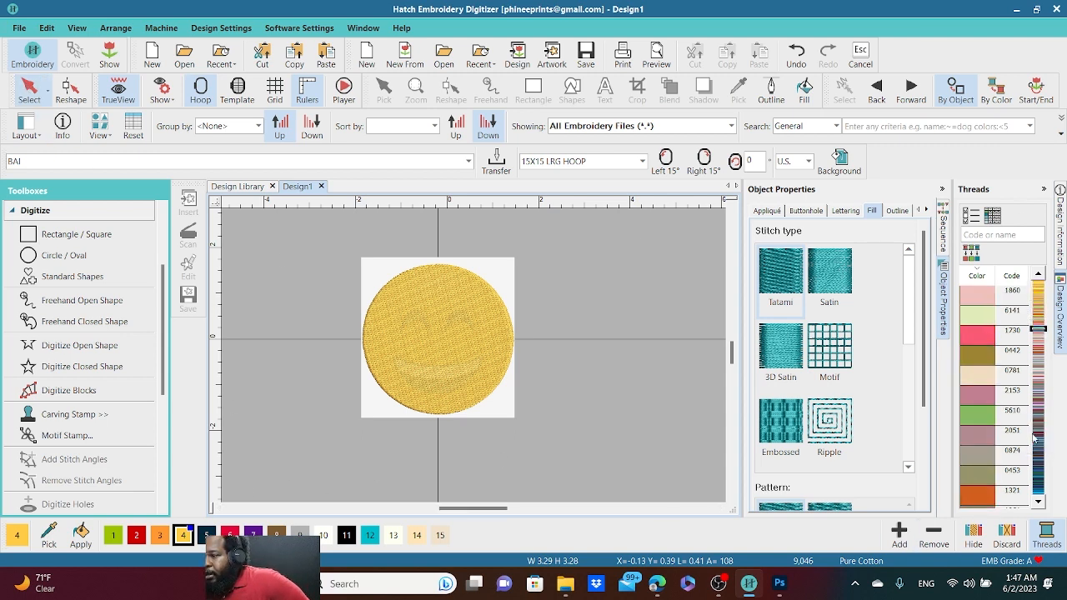
{"action": "left_click", "coordinate": [1038, 429]}
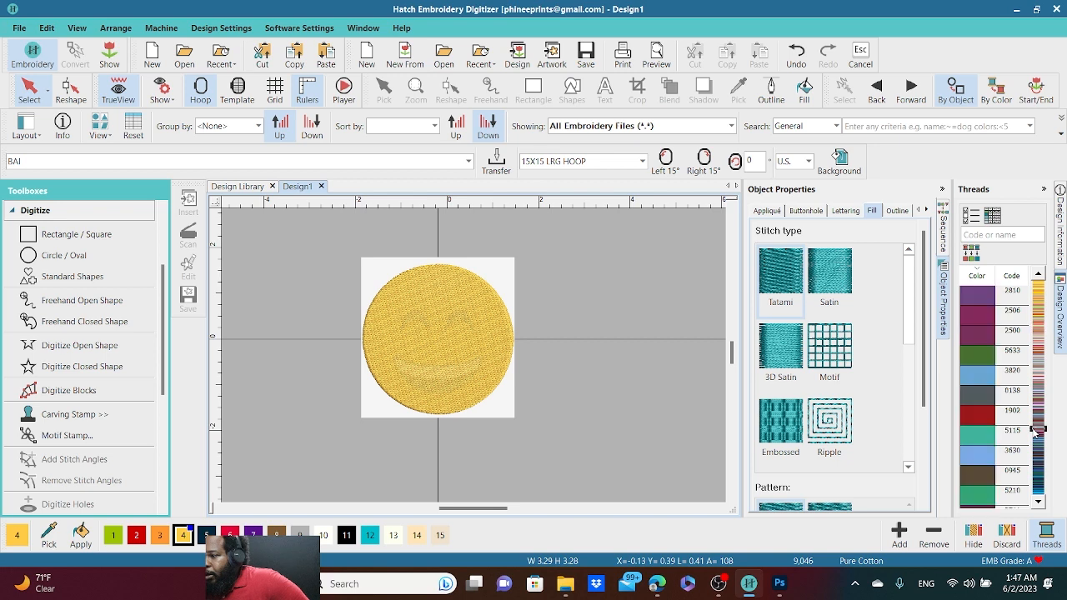
{"action": "double_click", "coordinate": [979, 411]}
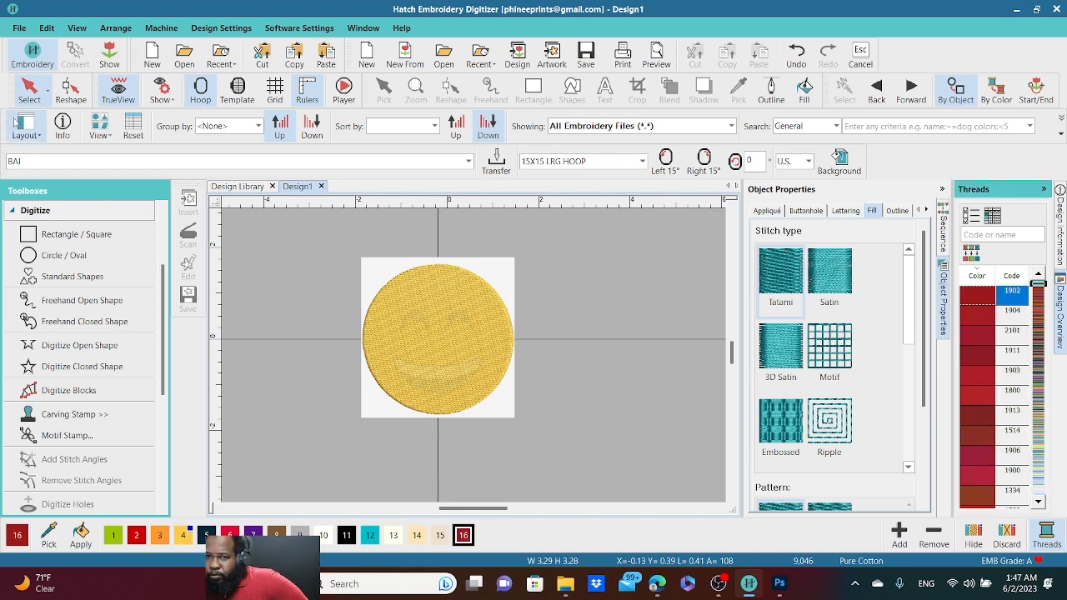
- Try dark red color 16 on the face fill and return the fill to yellow color 4
{"action": "left_click", "coordinate": [421, 348]}
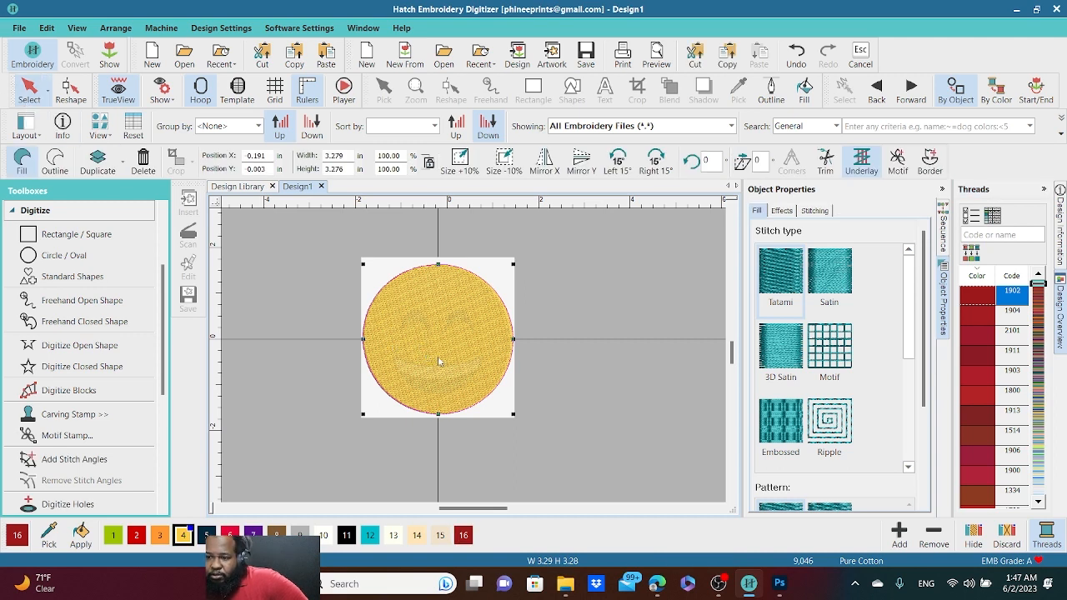
{"action": "left_click", "coordinate": [463, 535]}
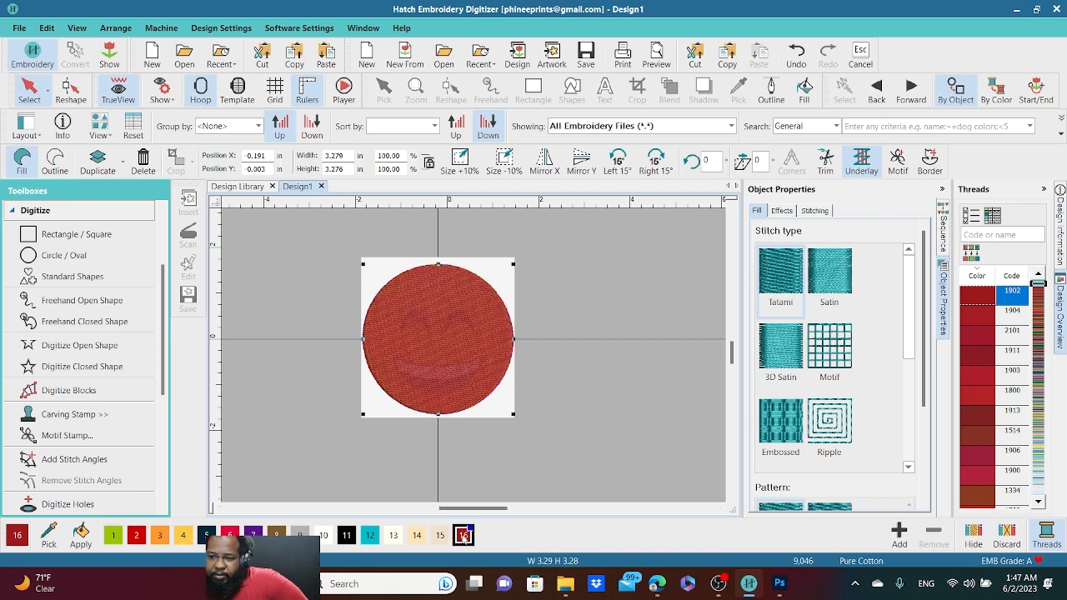
{"action": "left_click", "coordinate": [183, 538]}
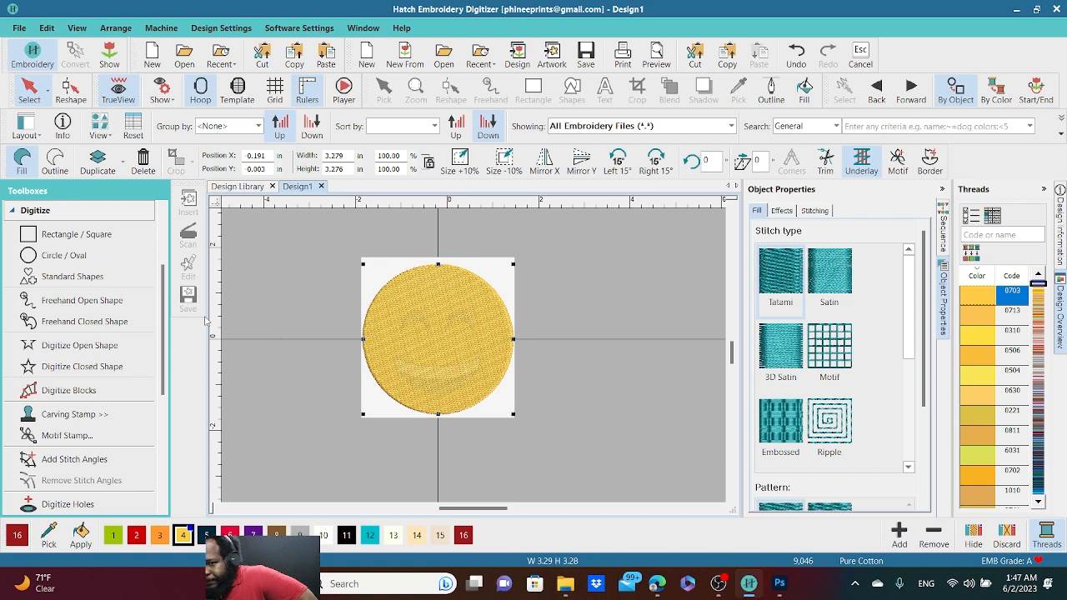
- Turn off TrueView so the emoji's eyes and mouth can be traced through the yellow fill
{"action": "scroll", "coordinate": [492, 379], "scroll_direction": "up", "scroll_amount": 1}
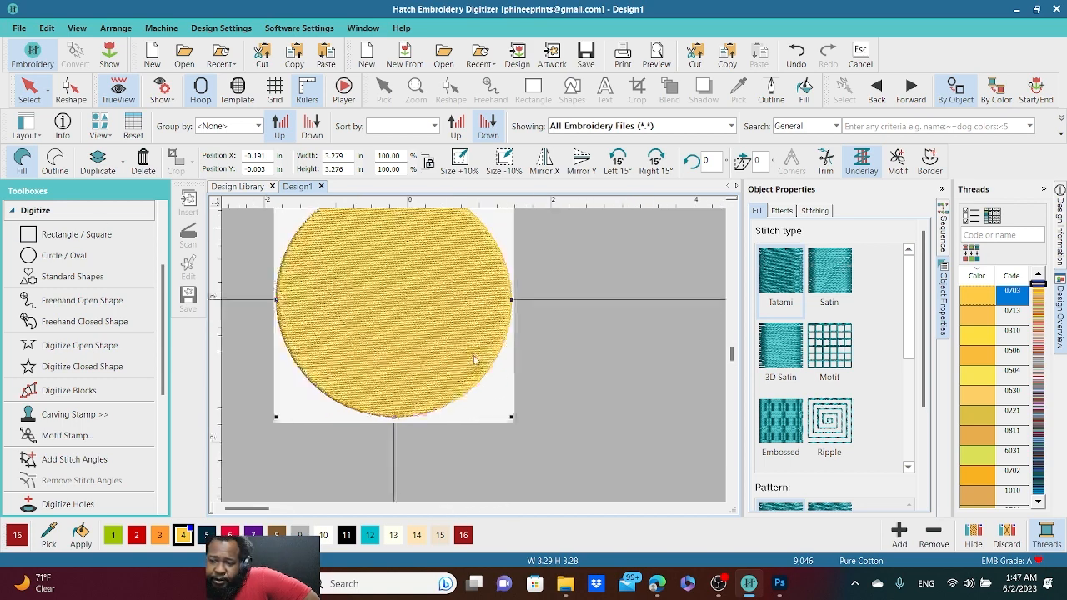
{"action": "scroll", "coordinate": [474, 357], "scroll_direction": "down", "scroll_amount": 1}
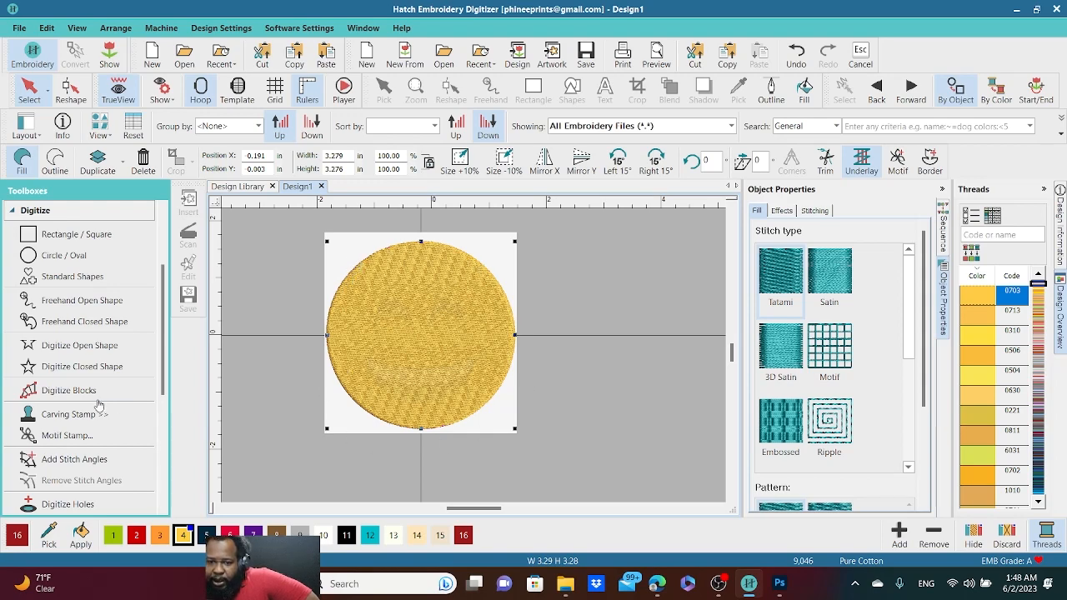
{"action": "scroll", "coordinate": [98, 404], "scroll_direction": "down", "scroll_amount": 2}
{"action": "scroll", "coordinate": [50, 308], "scroll_direction": "up", "scroll_amount": 4}
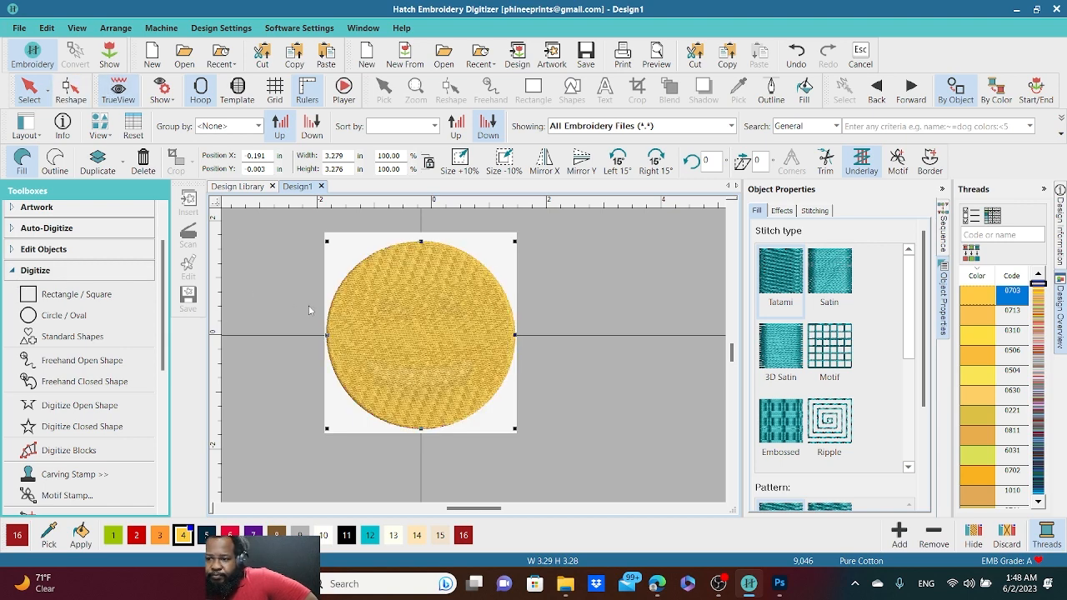
{"action": "scroll", "coordinate": [308, 310], "scroll_direction": "up", "scroll_amount": 2}
{"action": "left_click", "coordinate": [123, 90]}
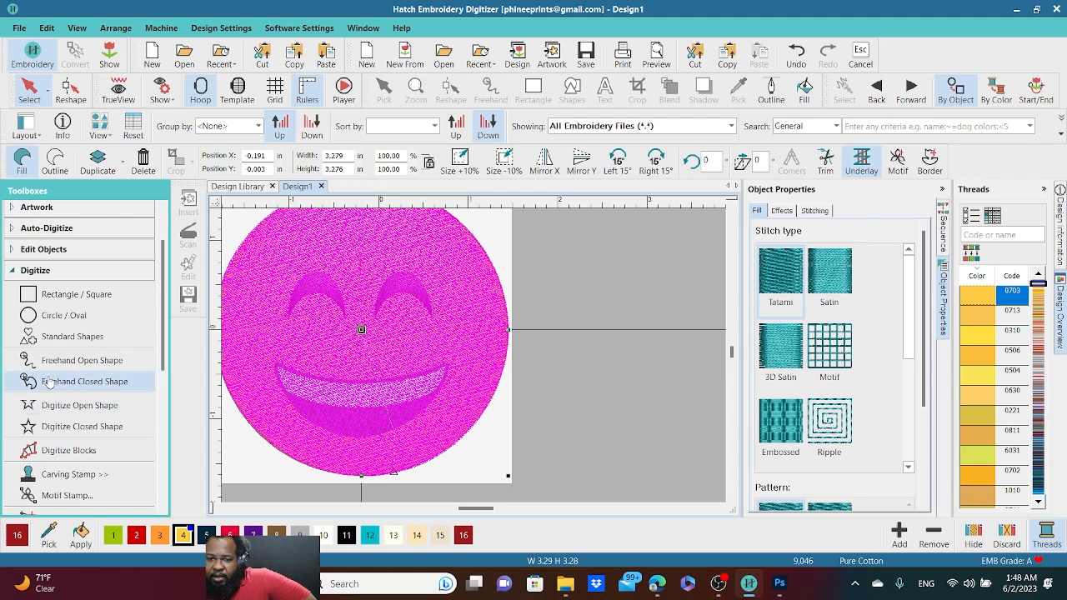
- Set up the Digitize Blocks tool with black palette color 11 and the Satin stitch type
{"action": "left_click", "coordinate": [49, 451]}
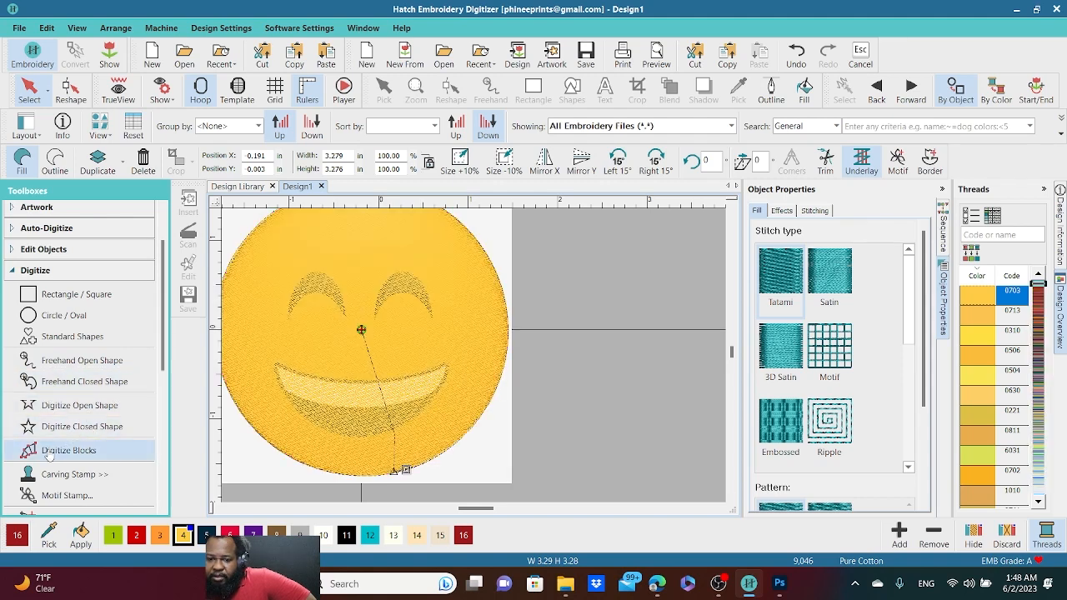
{"action": "left_click", "coordinate": [348, 538]}
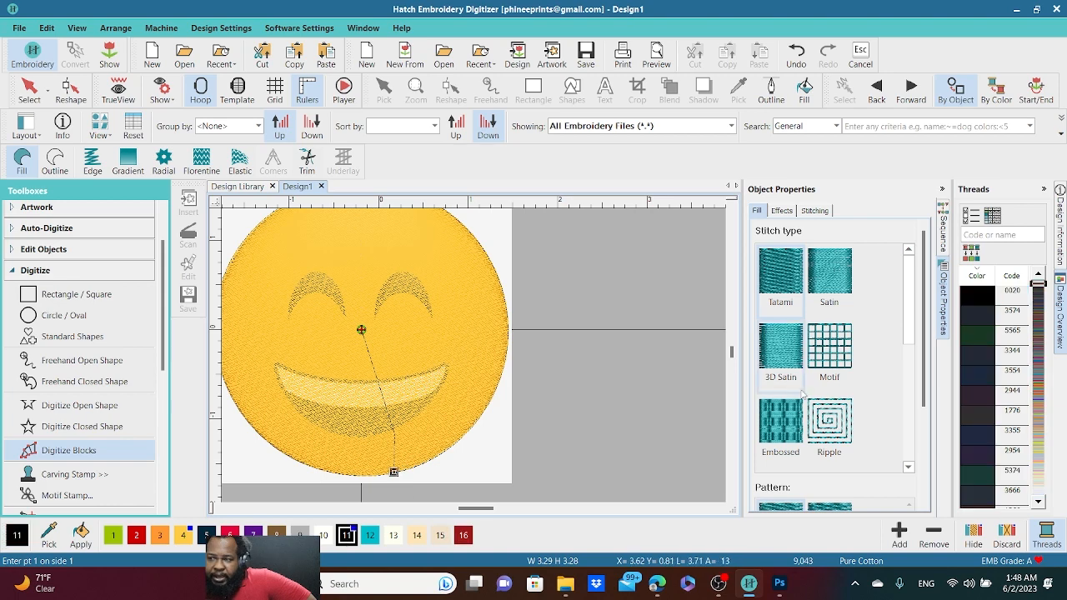
{"action": "left_click", "coordinate": [830, 283]}
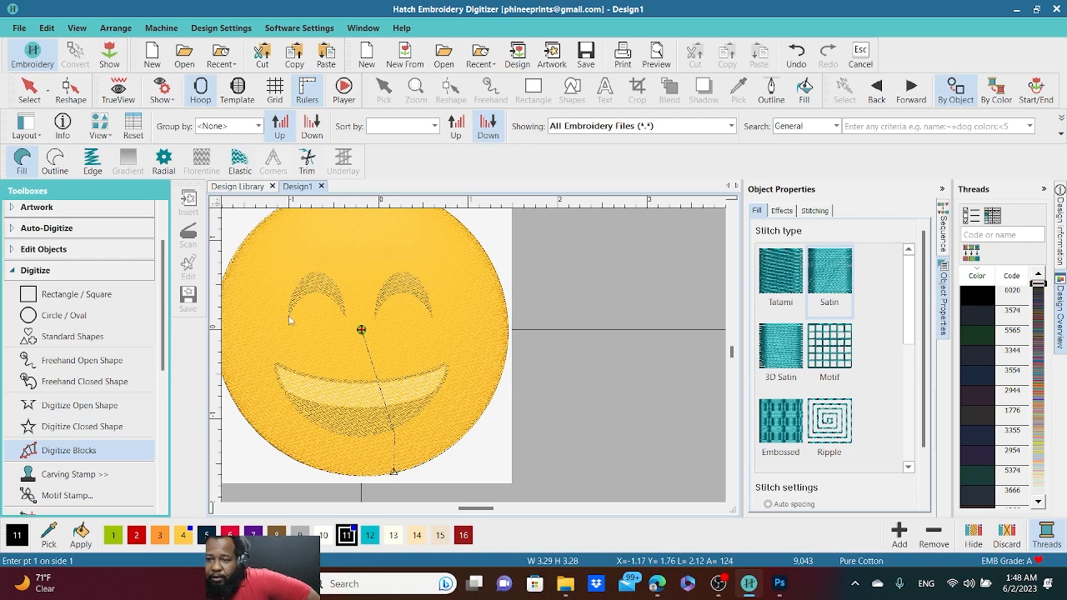
- Place the first three block point pairs on the left eye, from its outer tip up the outer leg of the arch
{"action": "scroll", "coordinate": [294, 318], "scroll_direction": "up", "scroll_amount": 2}
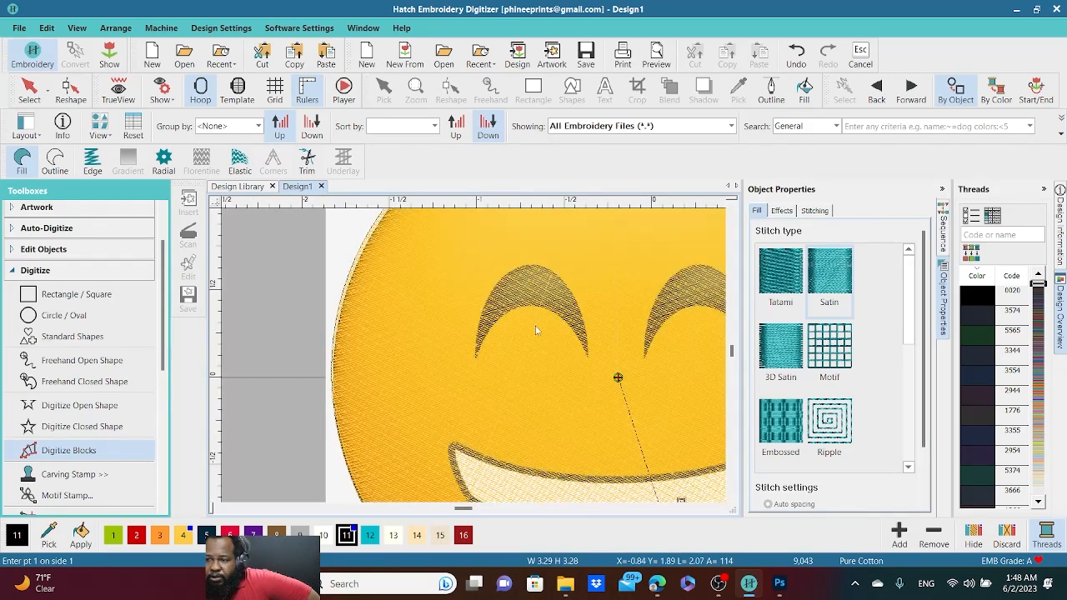
{"action": "scroll", "coordinate": [538, 331], "scroll_direction": "up", "scroll_amount": 2}
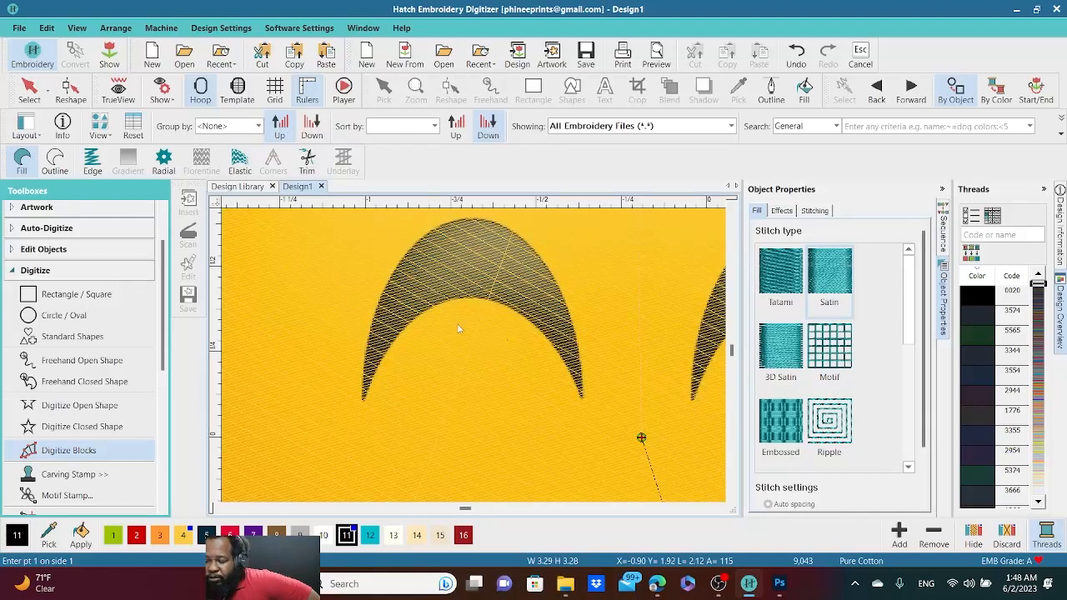
{"action": "left_click", "coordinate": [362, 406]}
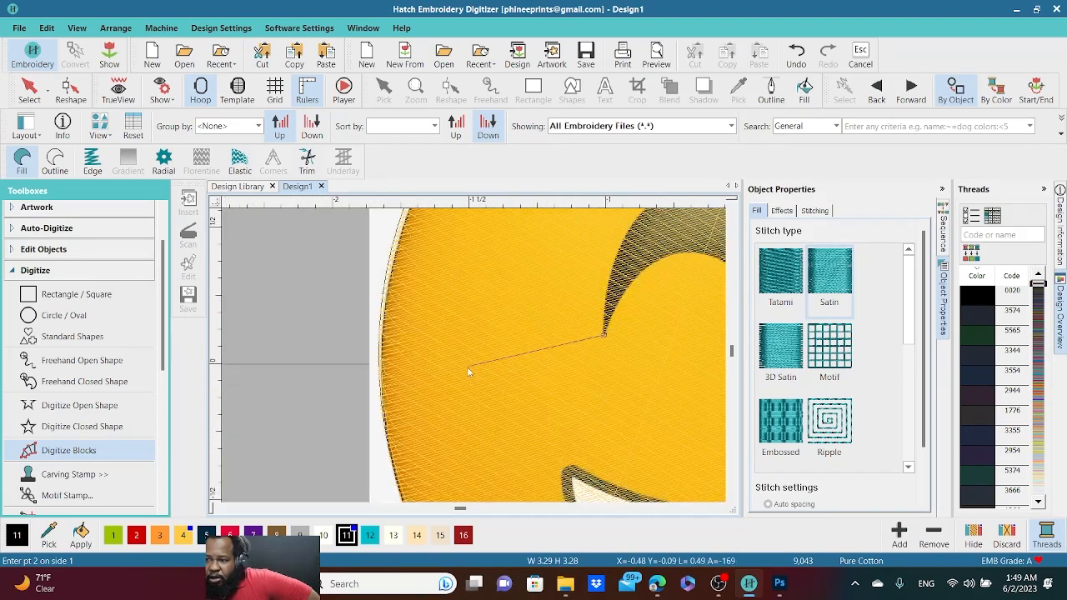
{"action": "scroll", "coordinate": [474, 360], "scroll_direction": "up", "scroll_amount": 6}
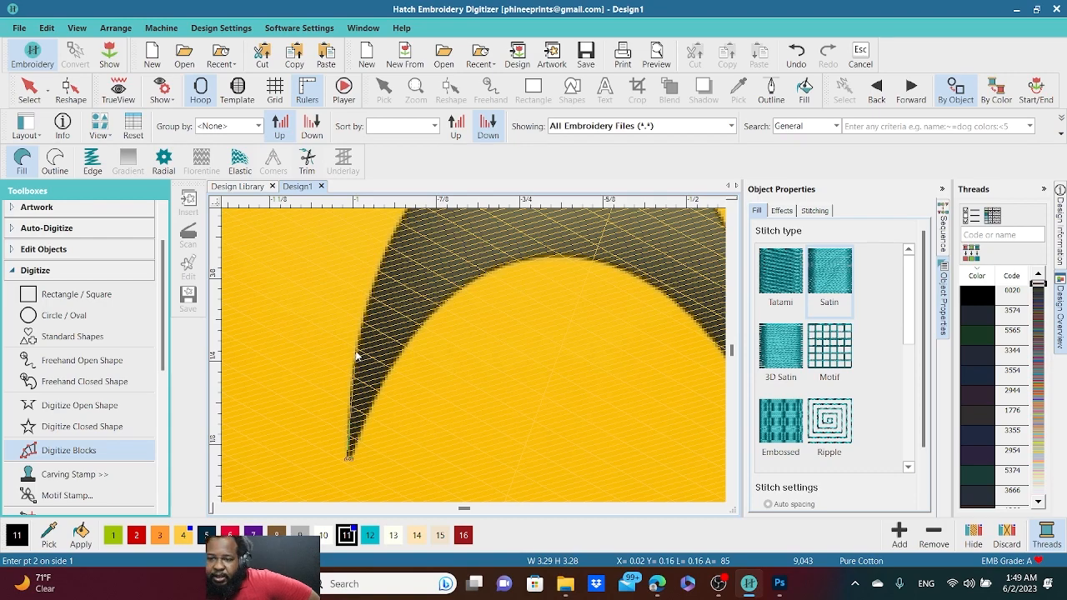
{"action": "left_click", "coordinate": [356, 356]}
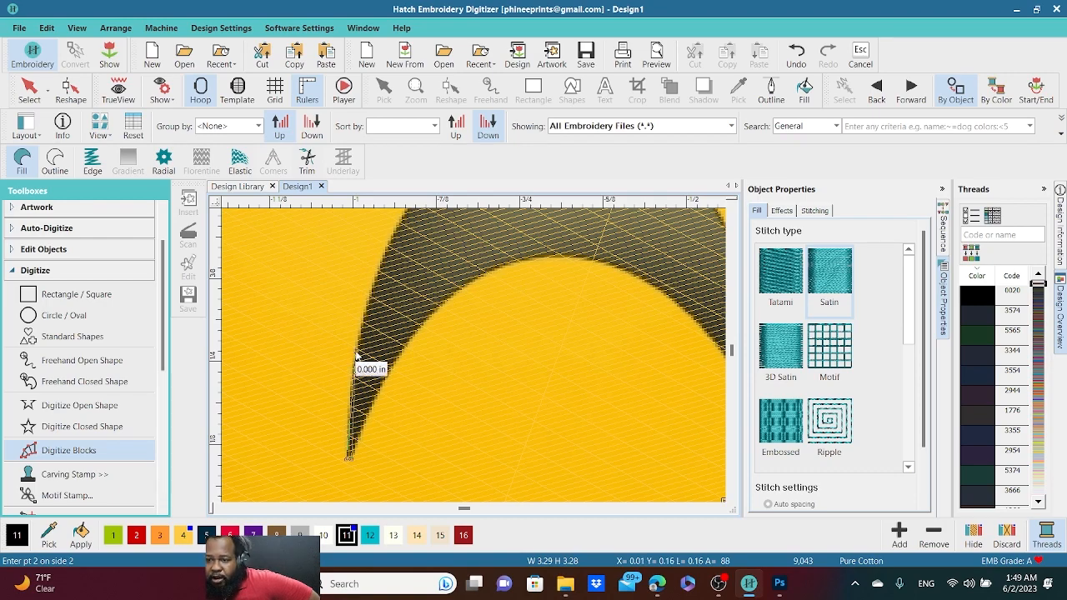
{"action": "left_click", "coordinate": [397, 361]}
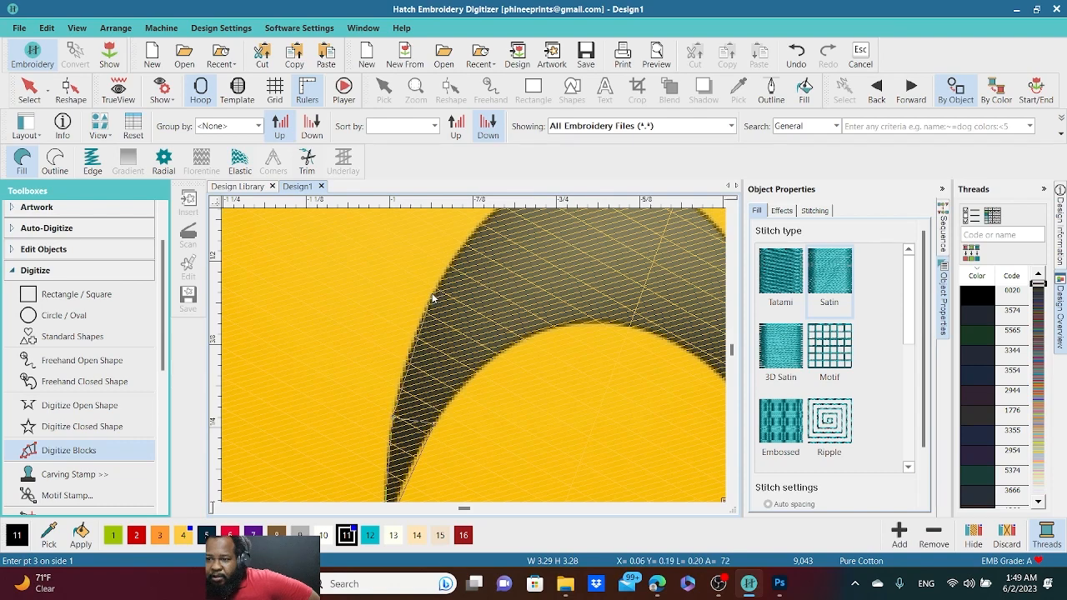
{"action": "left_click", "coordinate": [432, 297]}
{"action": "left_click", "coordinate": [504, 354]}
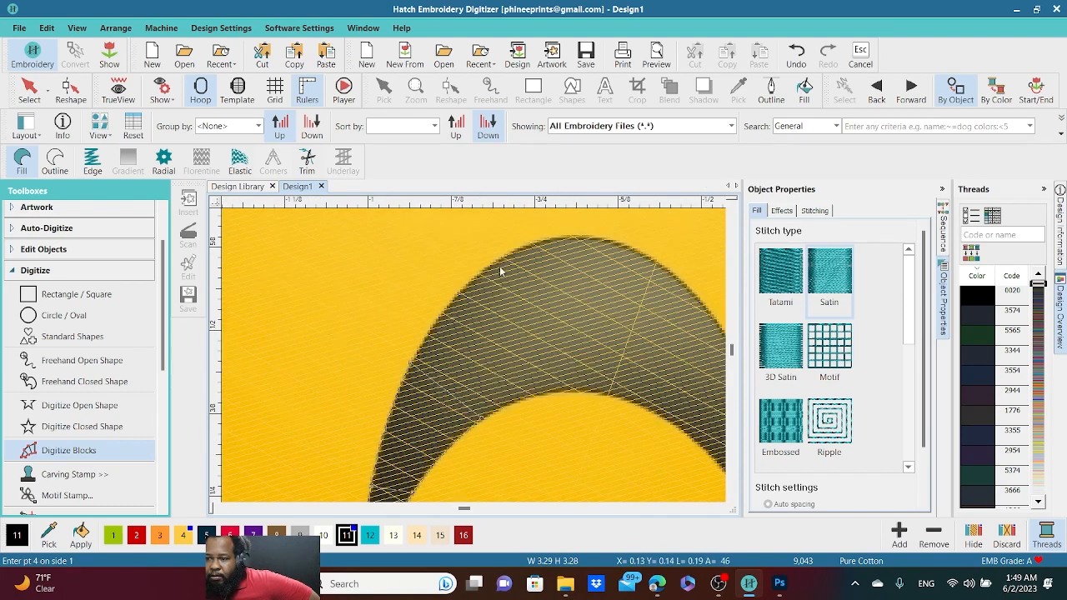
- Continue the paired block points over the top of the left eye's arch and onto its inner leg
{"action": "left_click", "coordinate": [493, 265]}
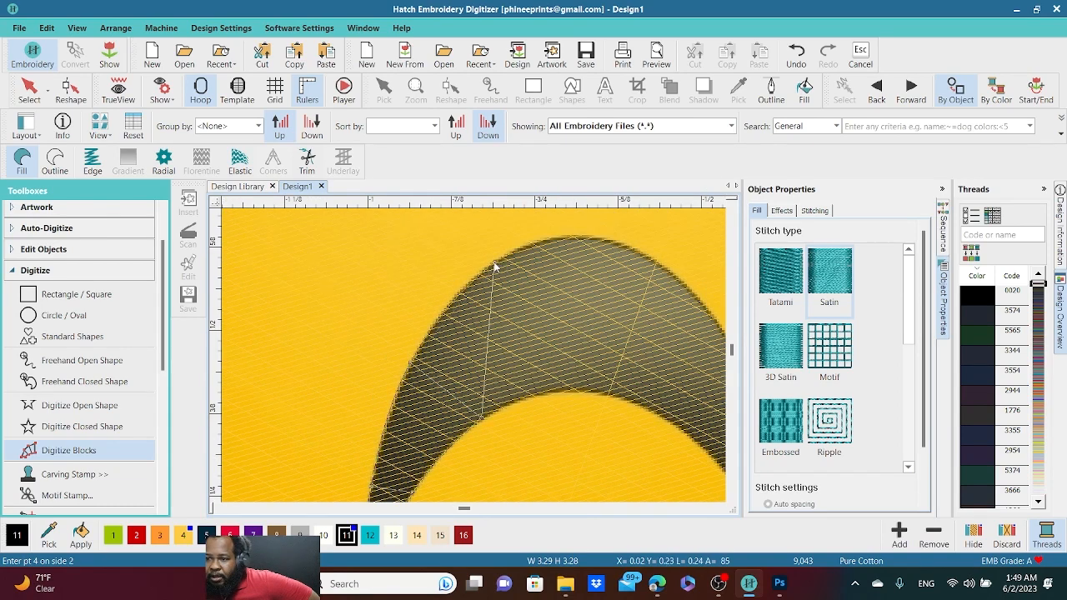
{"action": "left_click", "coordinate": [530, 397]}
{"action": "left_click", "coordinate": [590, 240]}
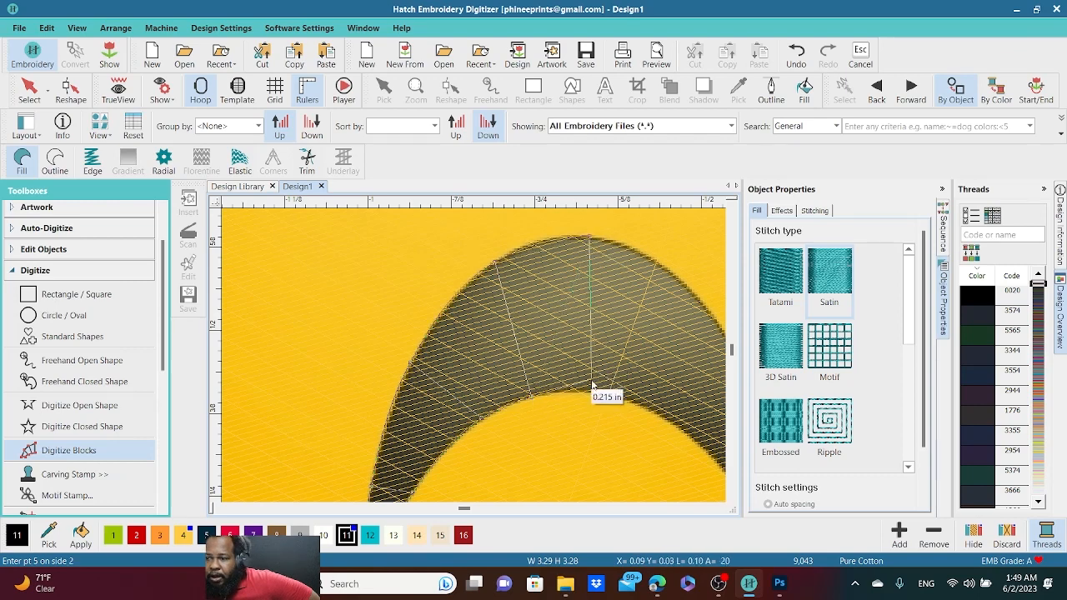
{"action": "left_click", "coordinate": [593, 397]}
{"action": "left_click", "coordinate": [588, 217]}
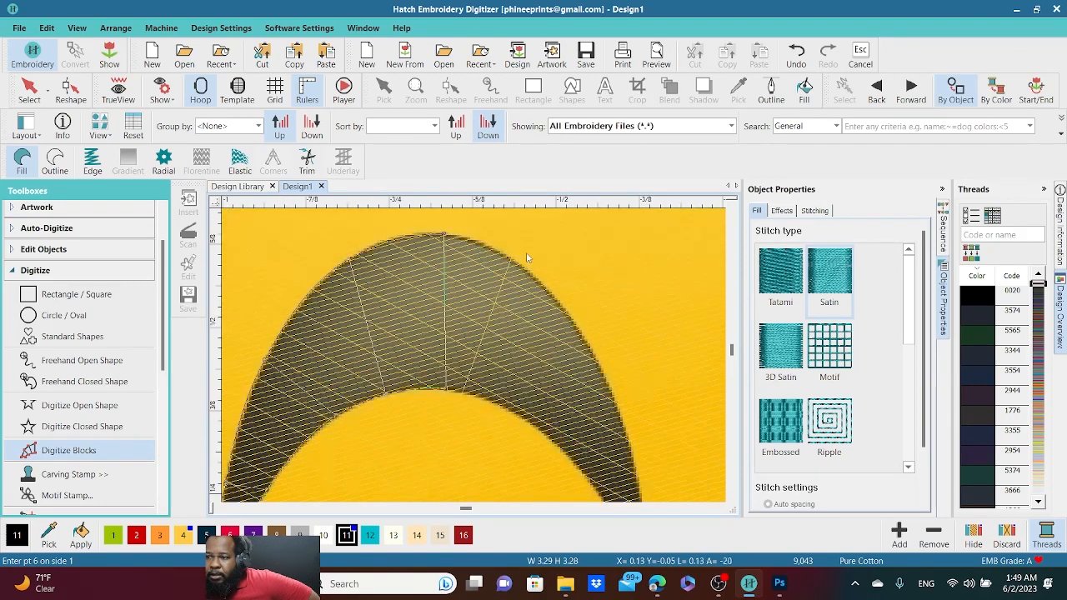
{"action": "left_click", "coordinate": [508, 410]}
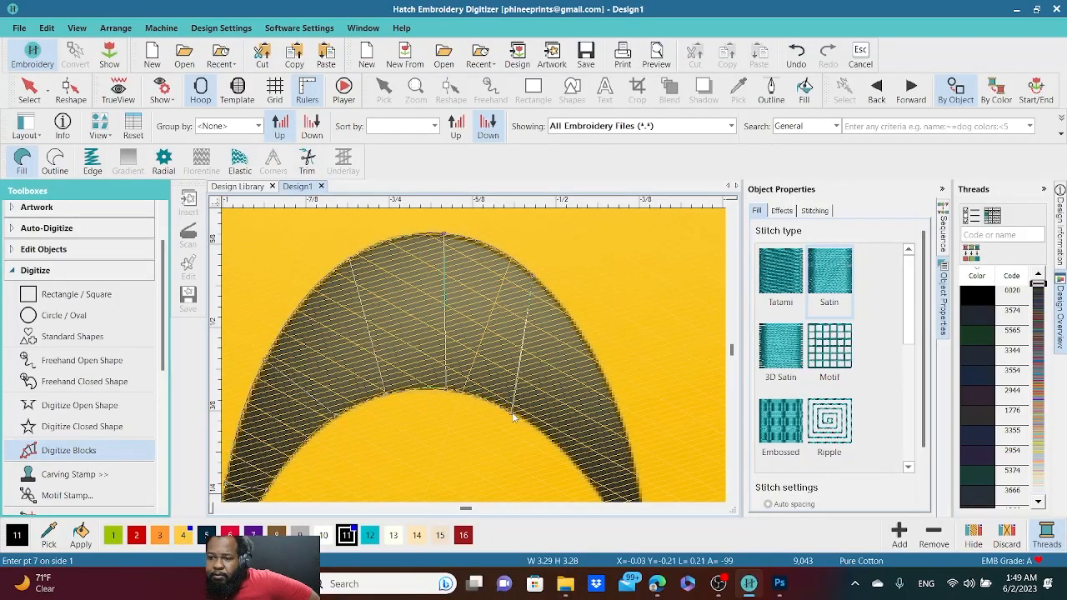
{"action": "left_click", "coordinate": [607, 389]}
{"action": "left_click", "coordinate": [560, 447]}
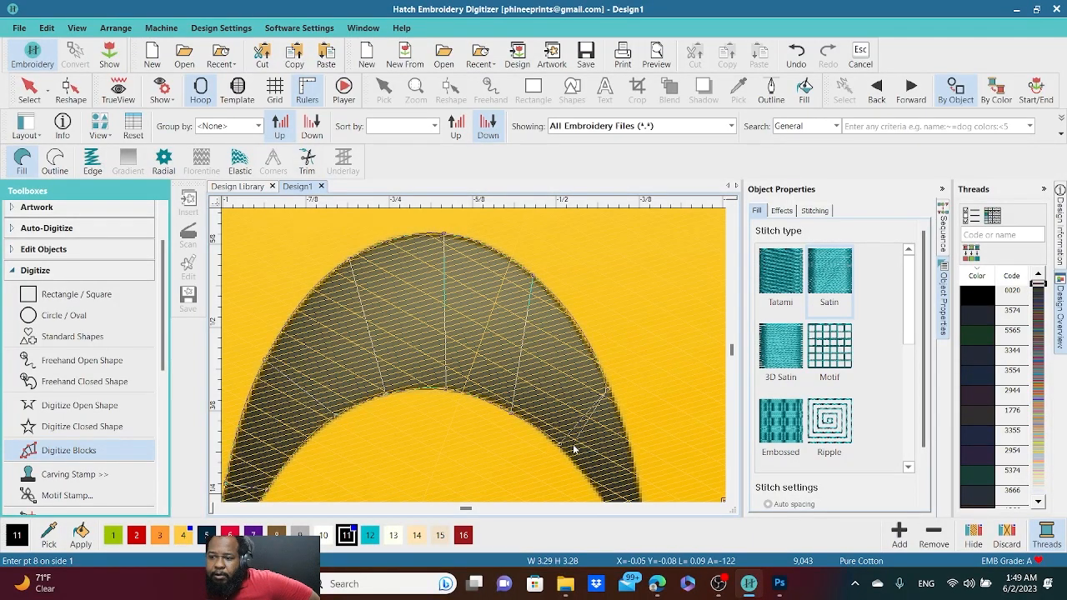
- Place the remaining block point pairs down the left eye's inner leg to its tip and complete the Satin shape
{"action": "scroll", "coordinate": [573, 446], "scroll_direction": "down", "scroll_amount": 3}
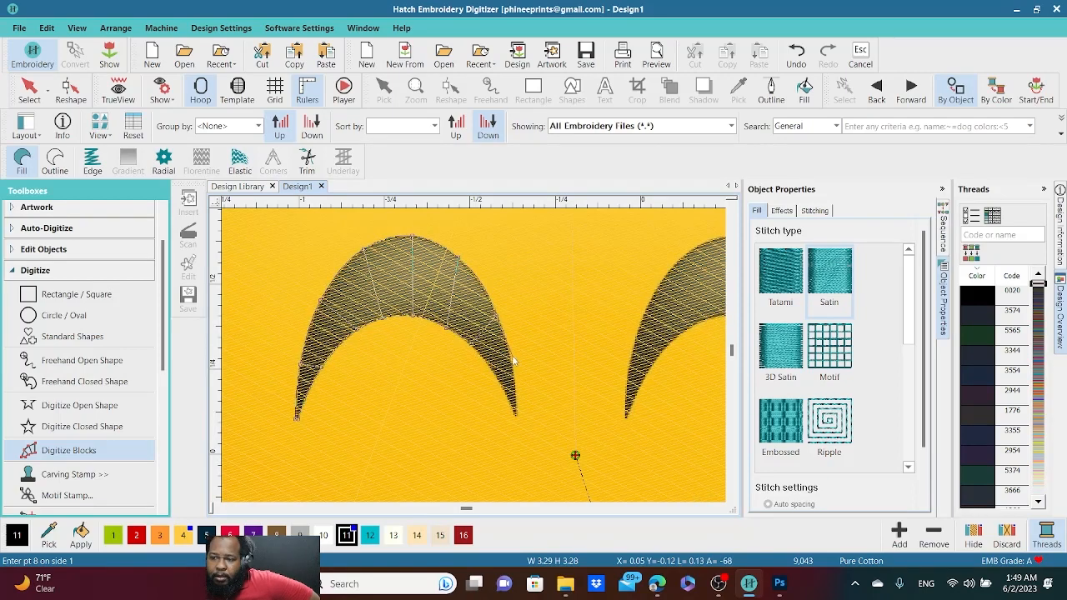
{"action": "left_click", "coordinate": [511, 362]}
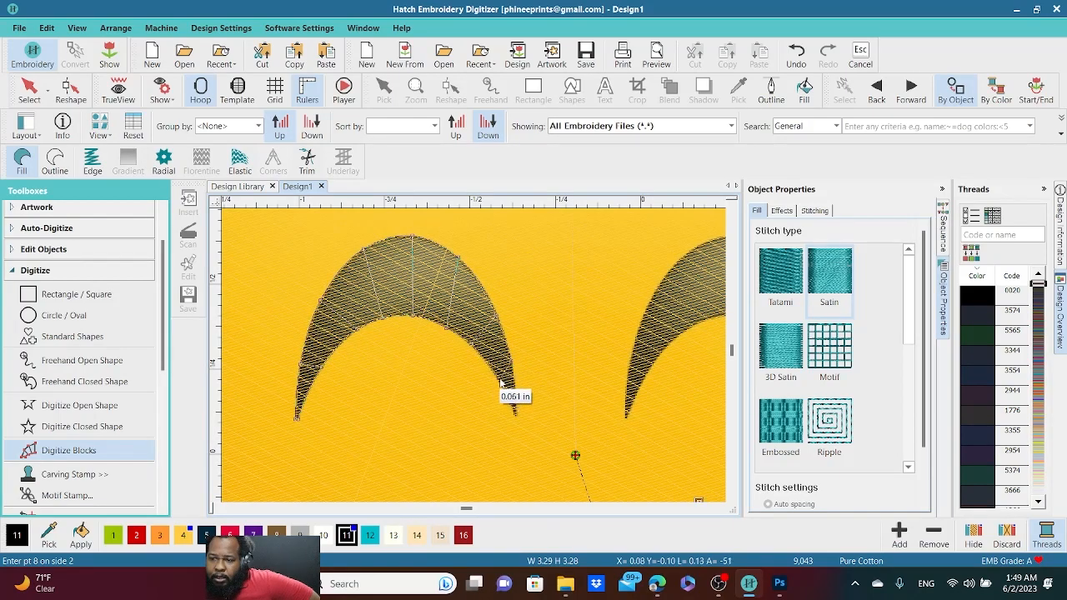
{"action": "left_click", "coordinate": [498, 383]}
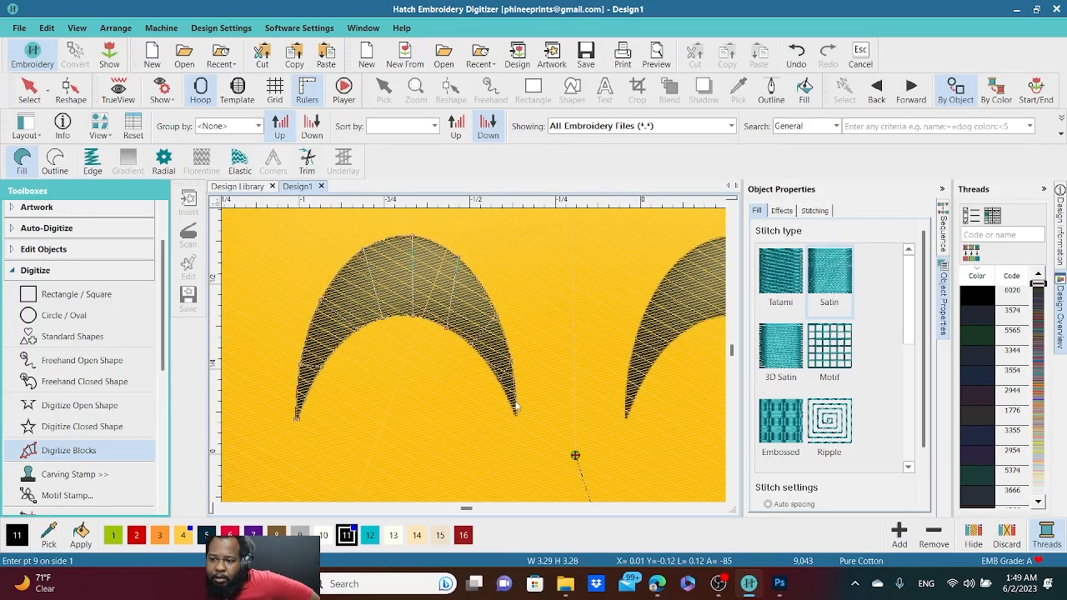
{"action": "left_click", "coordinate": [517, 413]}
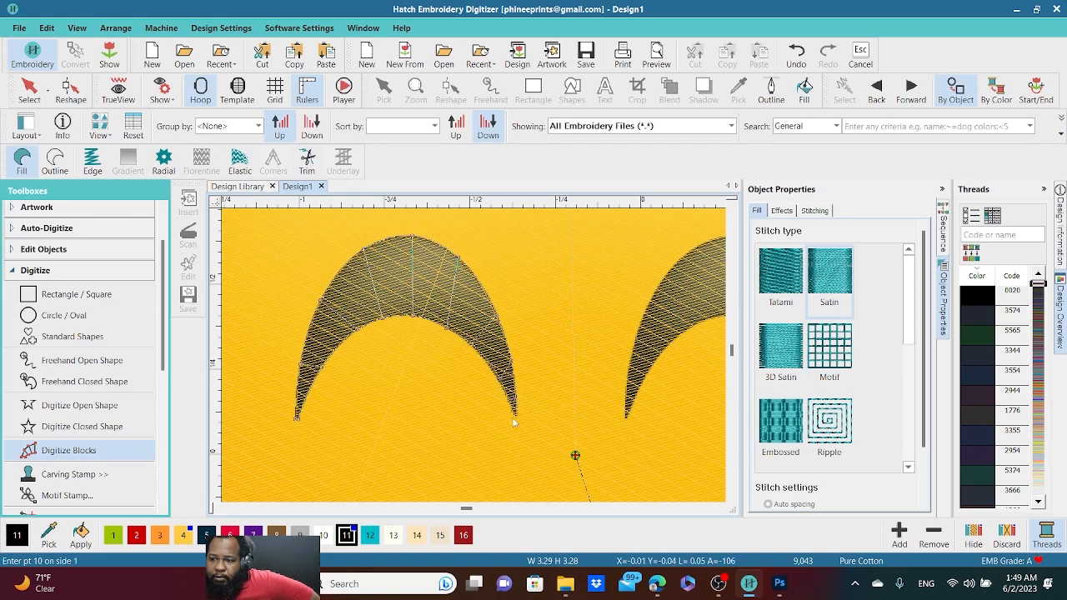
{"action": "scroll", "coordinate": [517, 414], "scroll_direction": "down", "scroll_amount": 1}
{"action": "scroll", "coordinate": [523, 390], "scroll_direction": "up", "scroll_amount": 4}
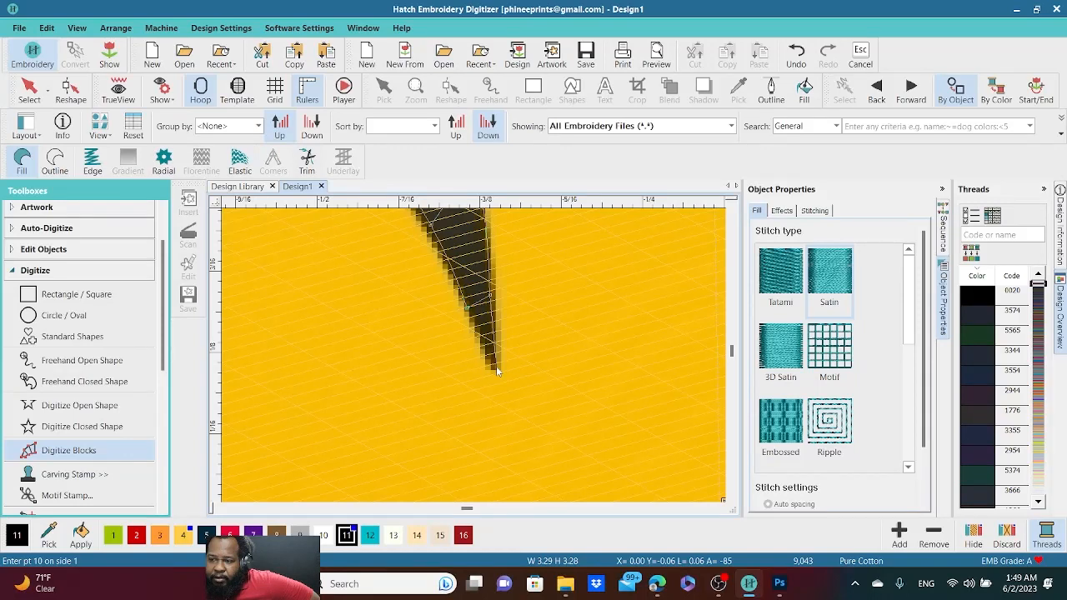
{"action": "left_click", "coordinate": [494, 369]}
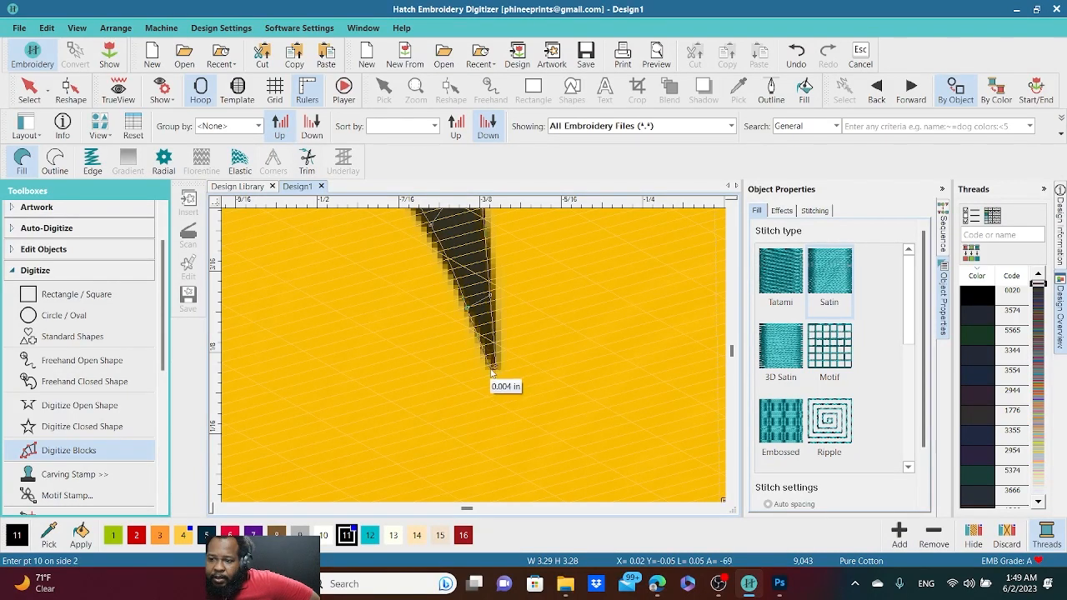
{"action": "left_click", "coordinate": [493, 370]}
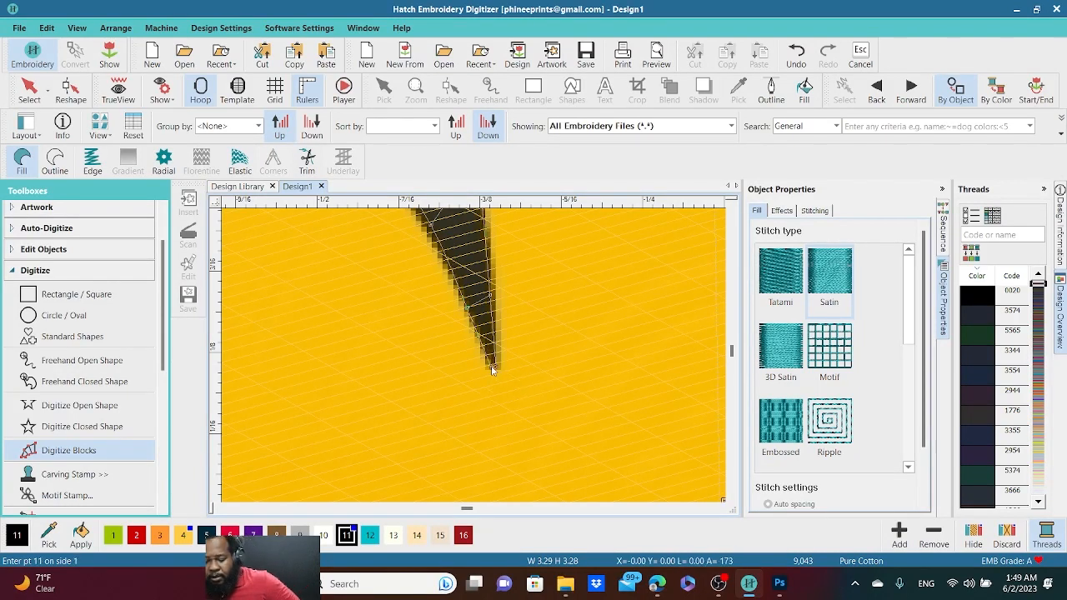
{"action": "key", "text": "Return"}
- Examine the stitched left eye in TrueView from near and far, and return to the plain stitch view
{"action": "scroll", "coordinate": [430, 351], "scroll_direction": "down", "scroll_amount": 5}
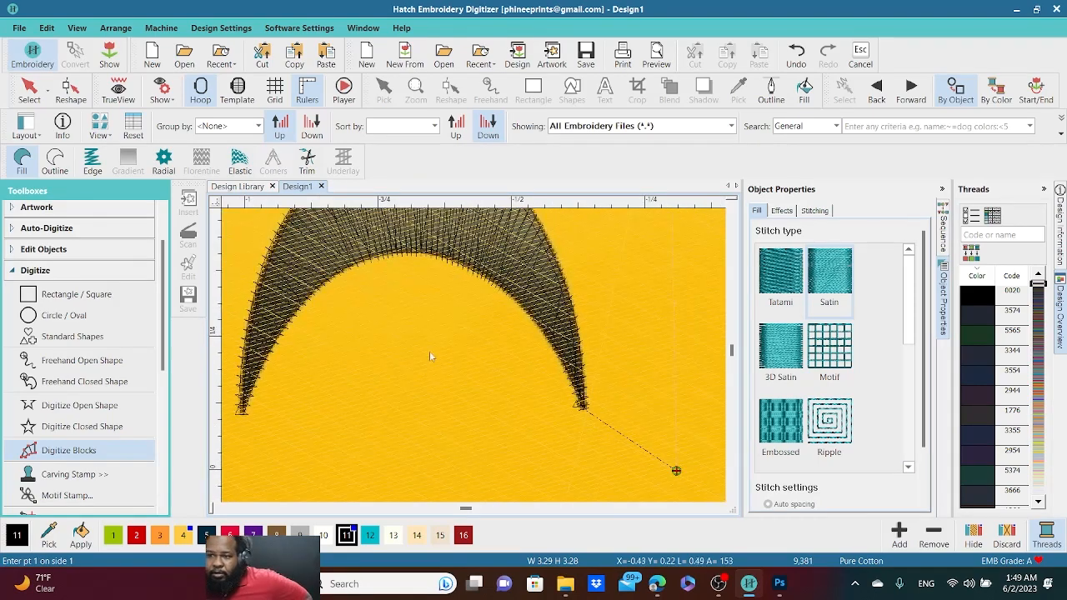
{"action": "scroll", "coordinate": [683, 467], "scroll_direction": "down", "scroll_amount": 2}
{"action": "scroll", "coordinate": [636, 445], "scroll_direction": "down", "scroll_amount": 2}
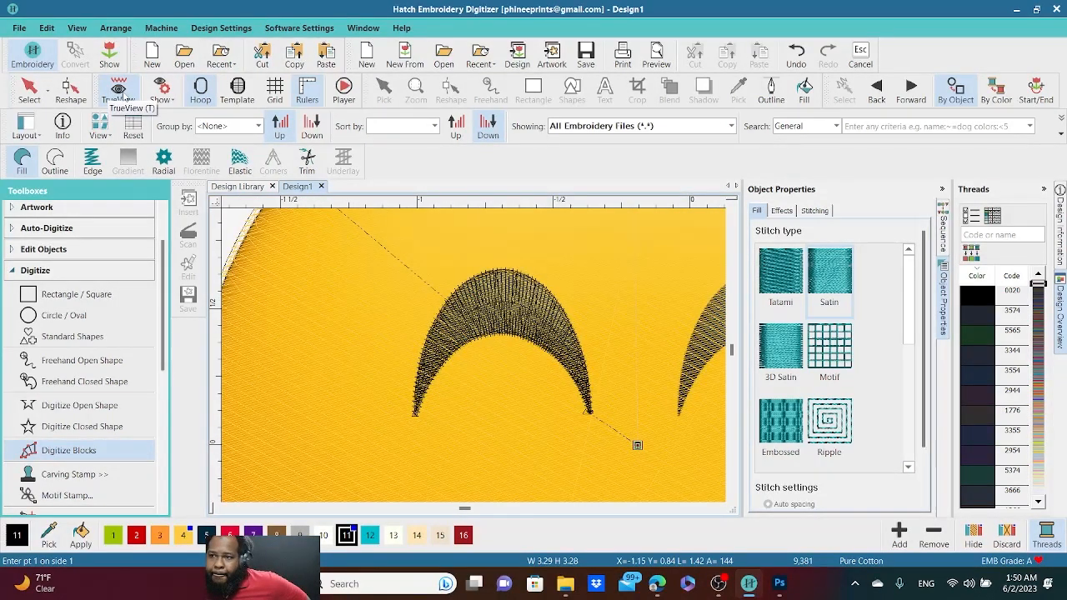
{"action": "left_click", "coordinate": [117, 93]}
{"action": "scroll", "coordinate": [473, 358], "scroll_direction": "up", "scroll_amount": 3}
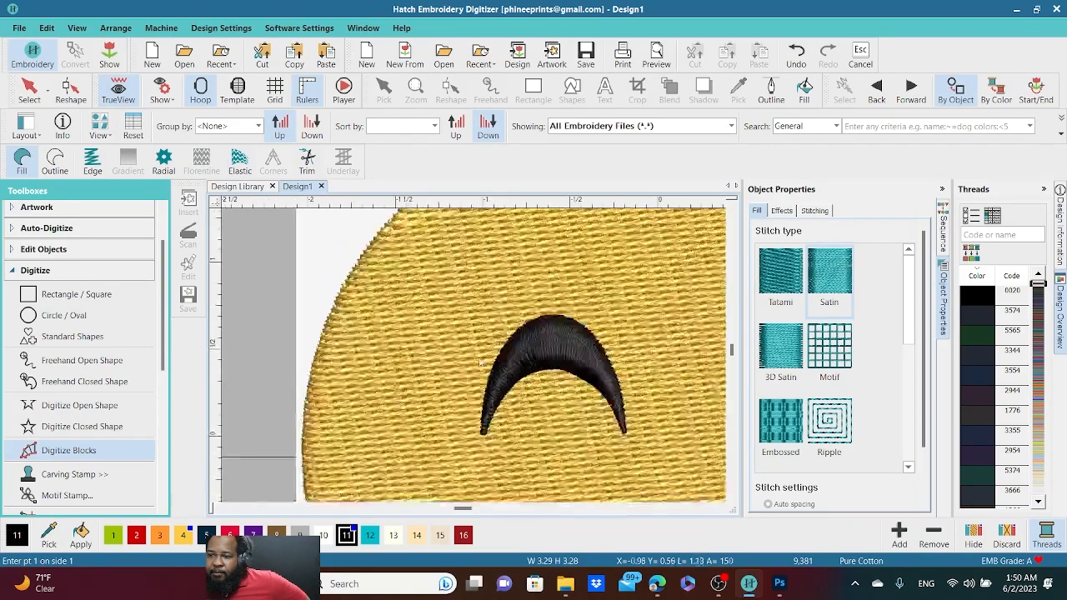
{"action": "scroll", "coordinate": [473, 358], "scroll_direction": "down", "scroll_amount": 4}
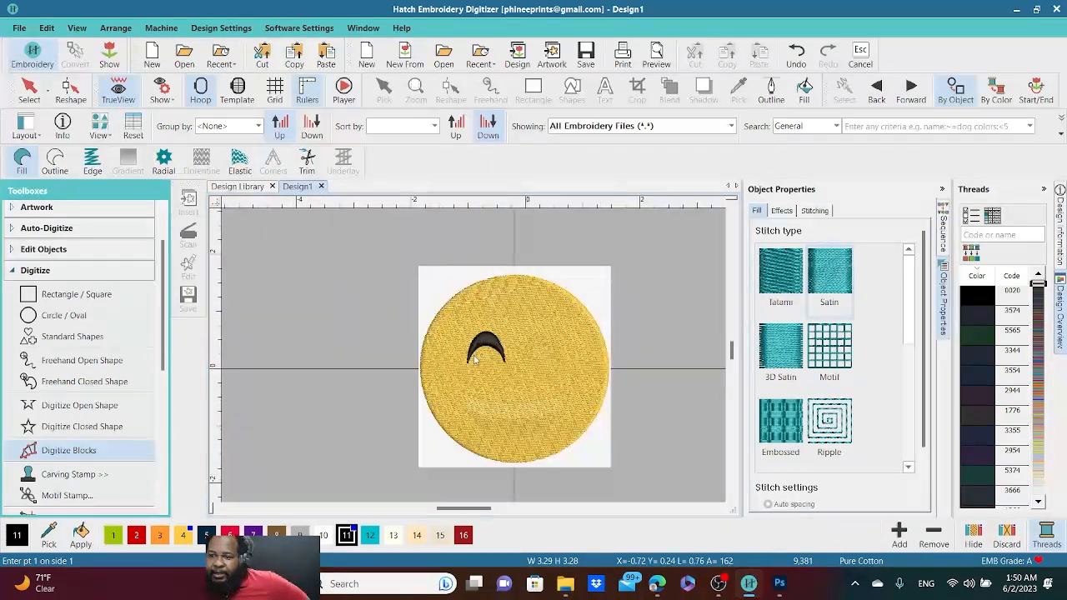
{"action": "scroll", "coordinate": [473, 359], "scroll_direction": "up", "scroll_amount": 4}
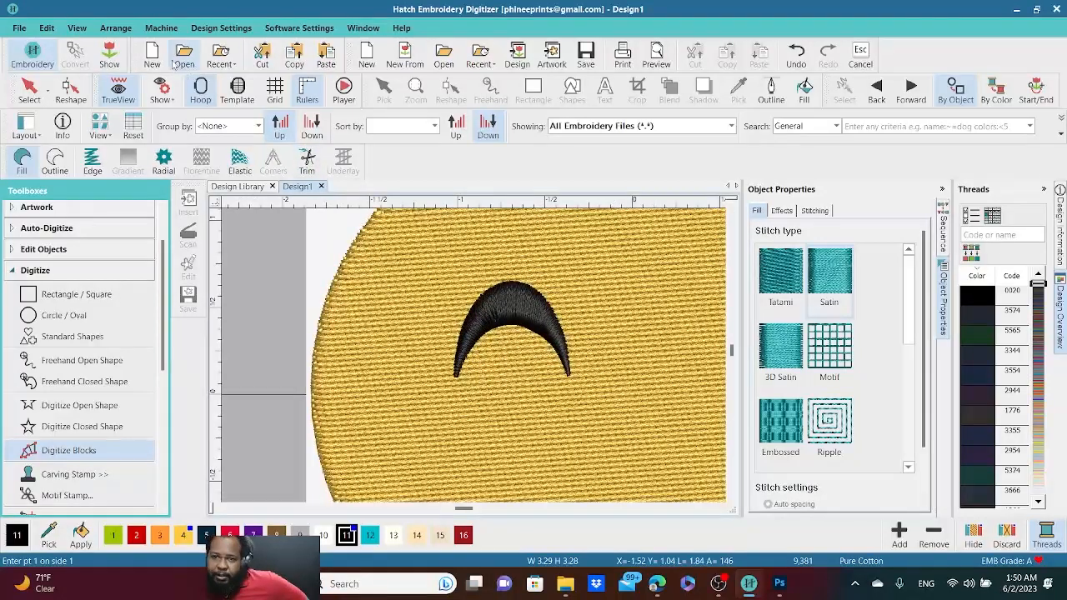
{"action": "left_click", "coordinate": [117, 91]}
{"action": "scroll", "coordinate": [447, 433], "scroll_direction": "down", "scroll_amount": 2}
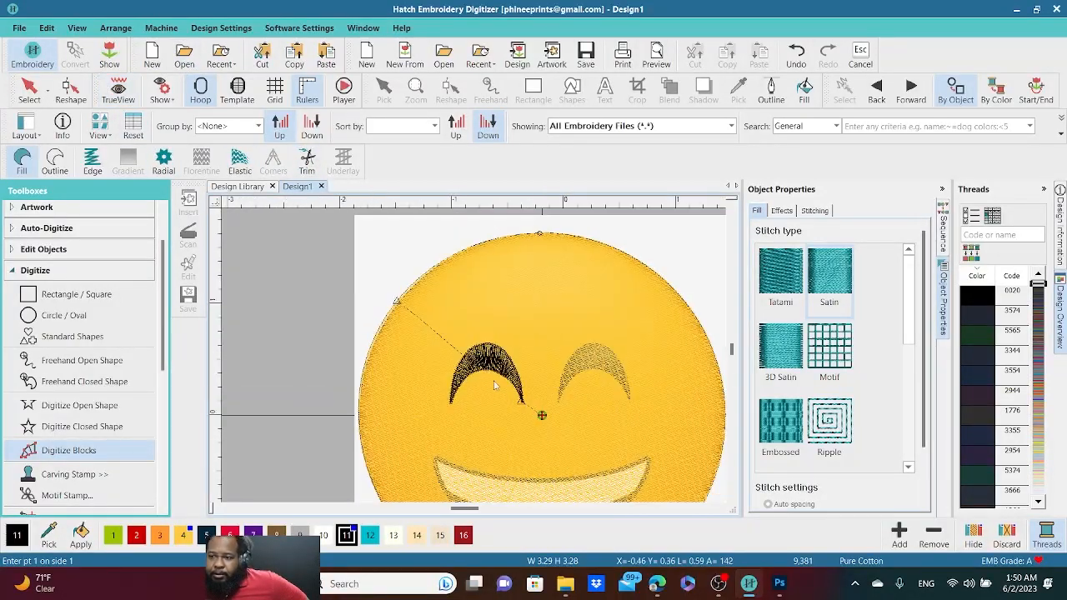
{"action": "left_click", "coordinate": [30, 91]}
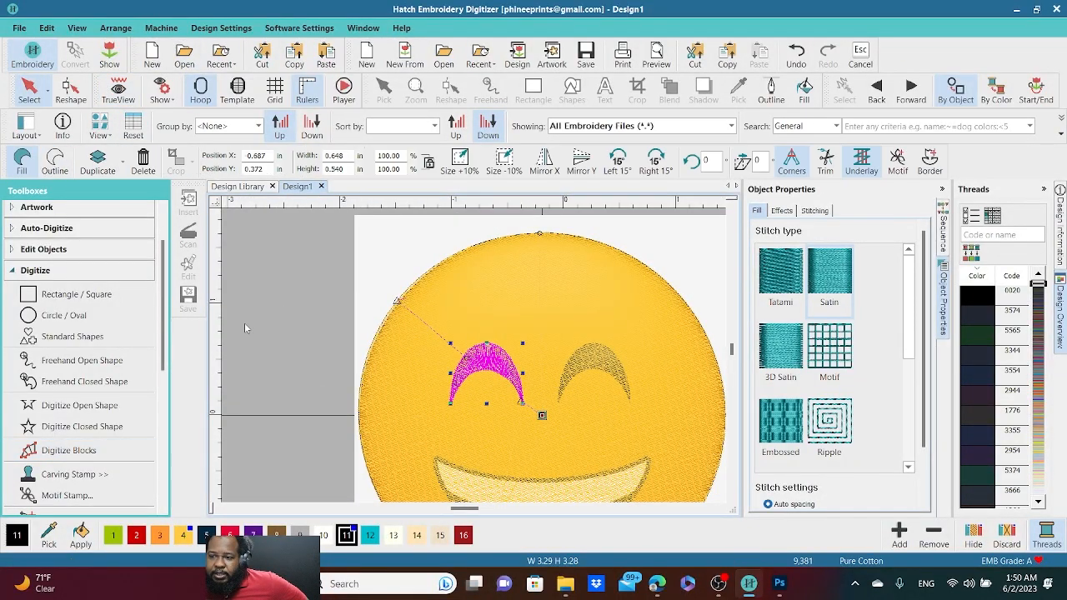
{"action": "right_click", "coordinate": [485, 359]}
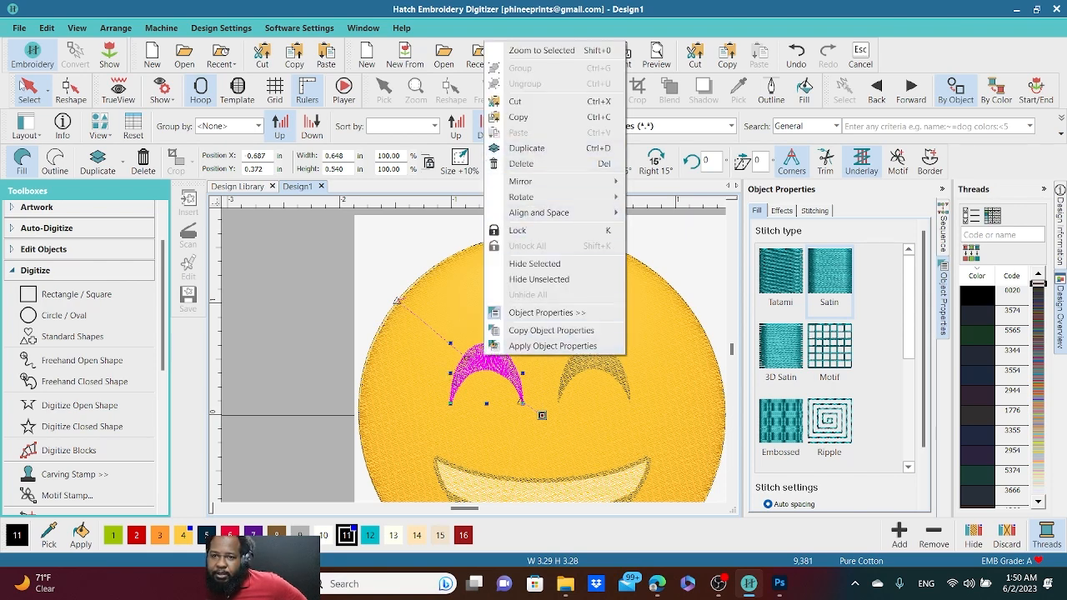
{"action": "left_click", "coordinate": [25, 87]}
{"action": "left_click", "coordinate": [262, 320]}
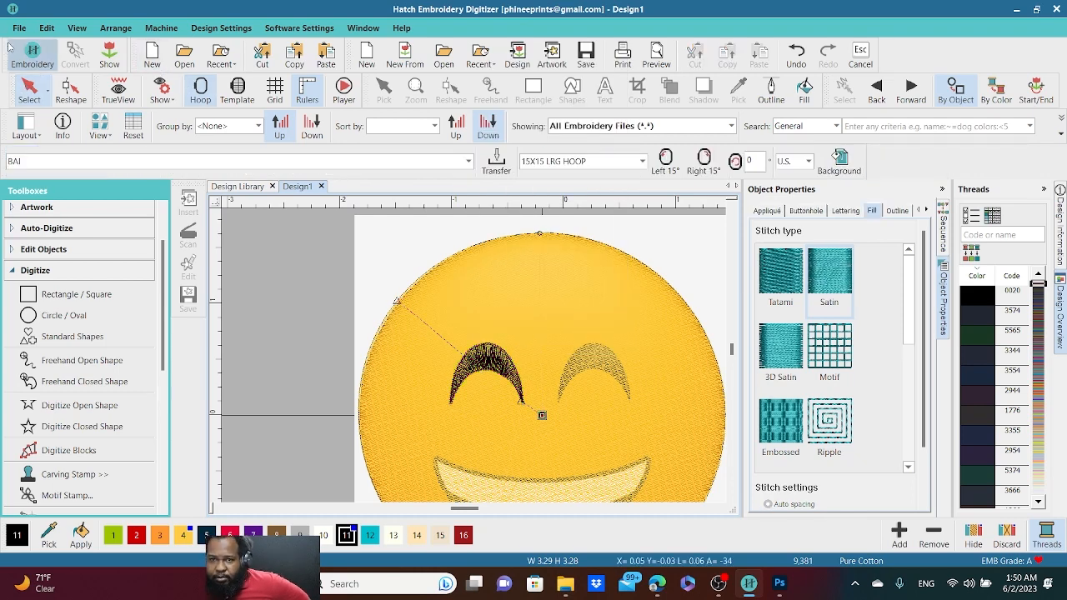
{"action": "left_click", "coordinate": [50, 92]}
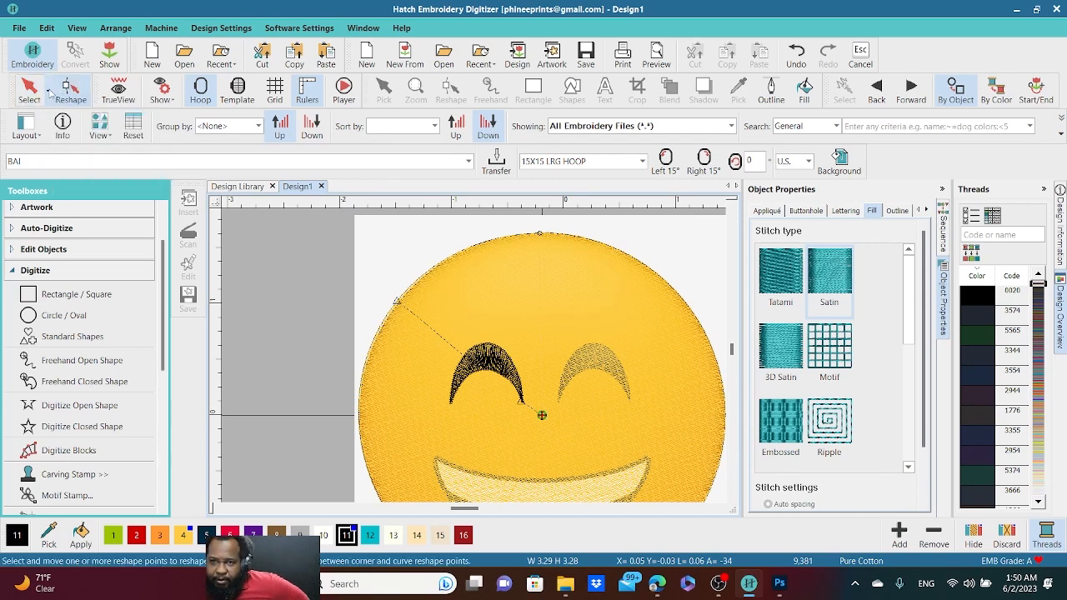
- Select the black Satin left eye and display its points with the Reshape tool
{"action": "left_click", "coordinate": [29, 91]}
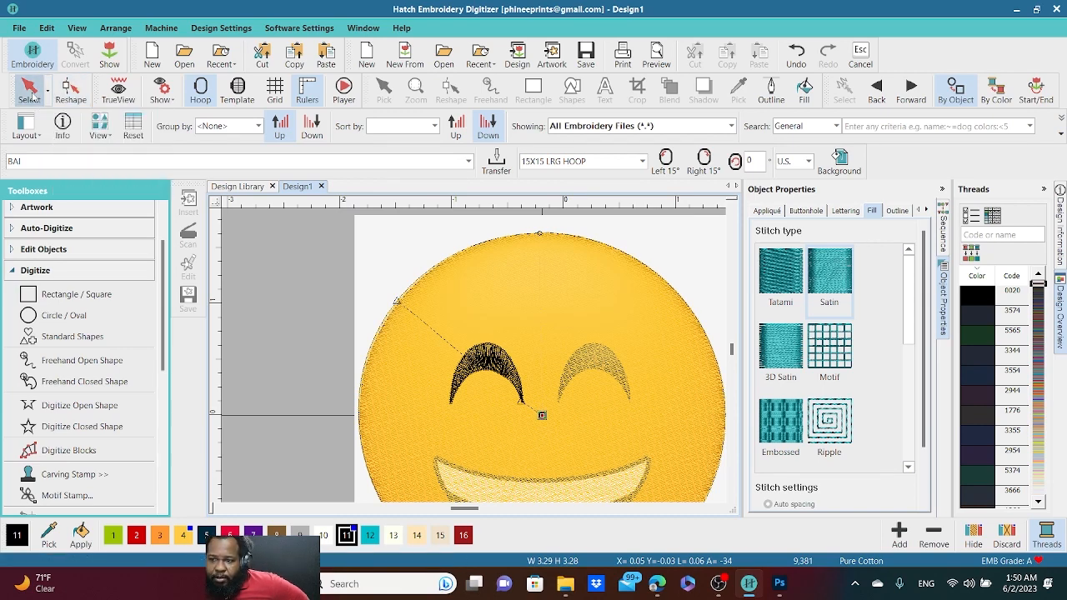
{"action": "left_click", "coordinate": [498, 369]}
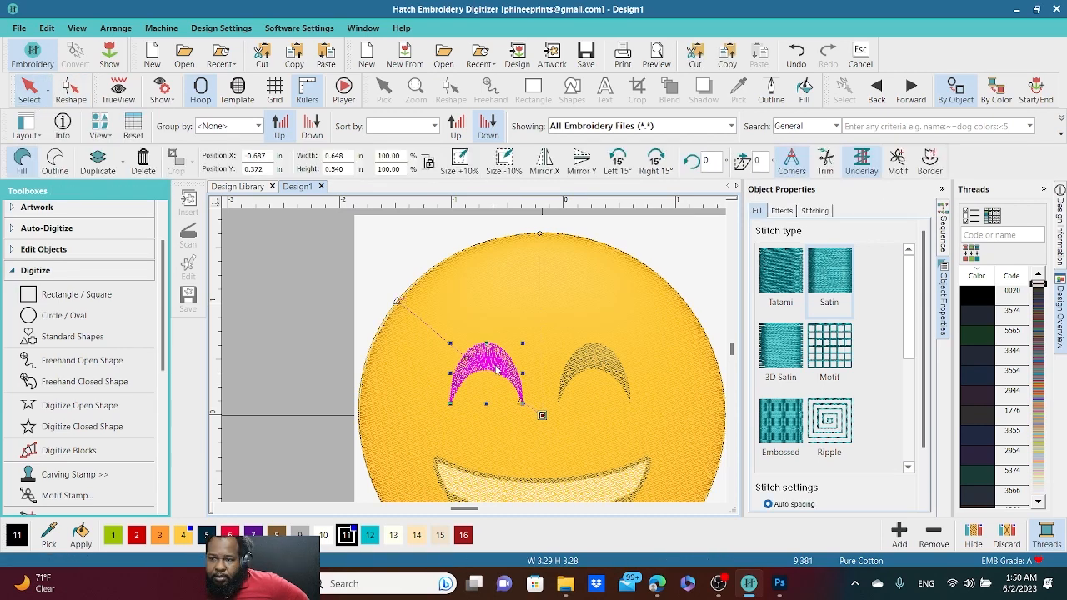
{"action": "left_click", "coordinate": [71, 91]}
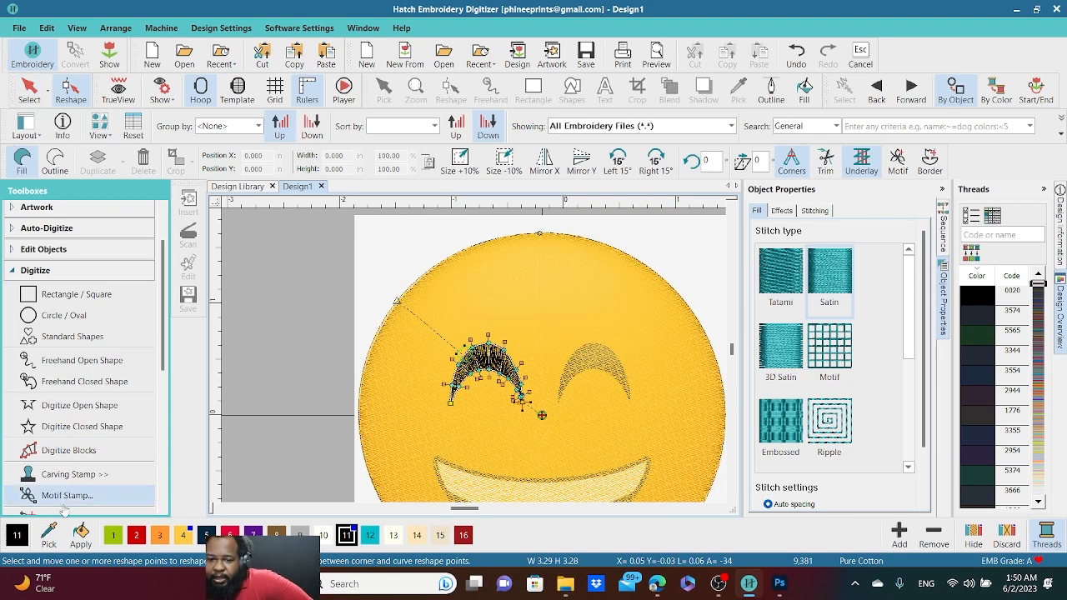
- Use Digitize Blocks to draw a tall, narrow black Satin test column in the empty area left of the emoji
{"action": "left_click", "coordinate": [76, 450]}
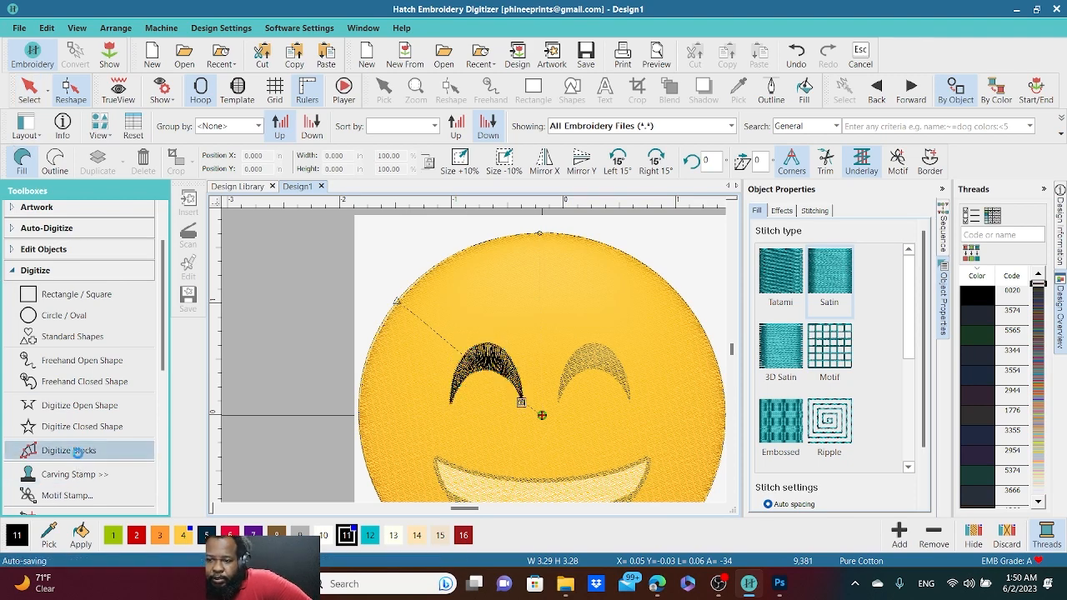
{"action": "left_click", "coordinate": [254, 345]}
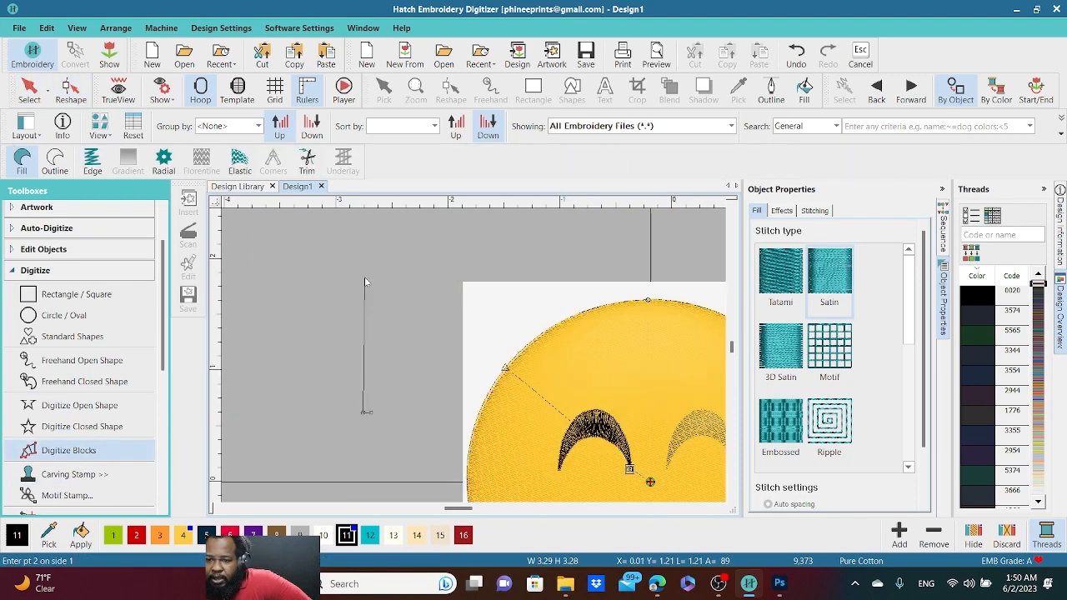
{"action": "left_click", "coordinate": [363, 367]}
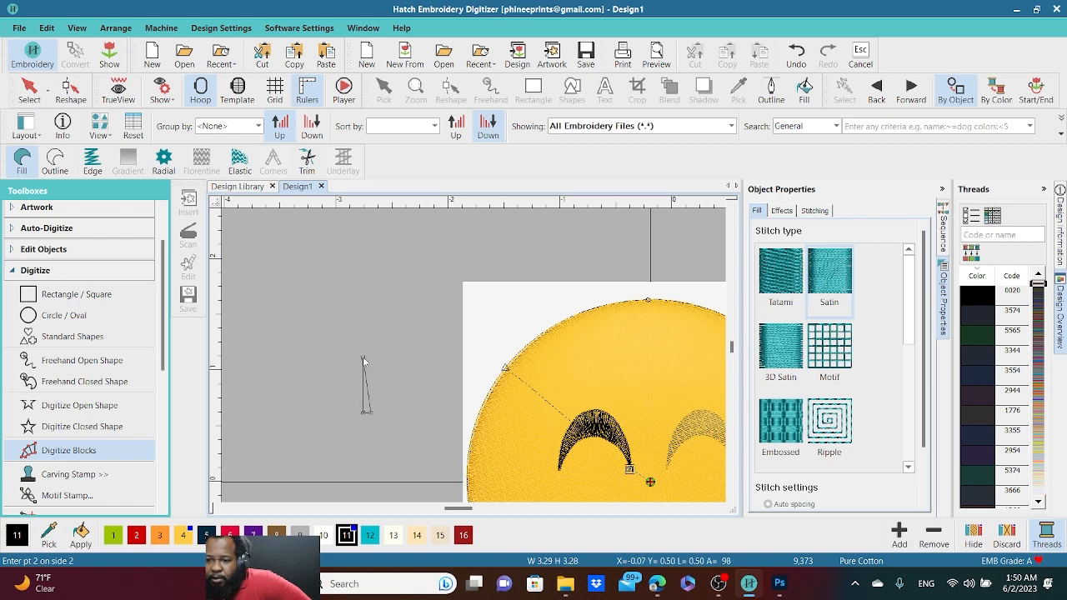
{"action": "left_click", "coordinate": [362, 357]}
{"action": "left_click", "coordinate": [378, 291]}
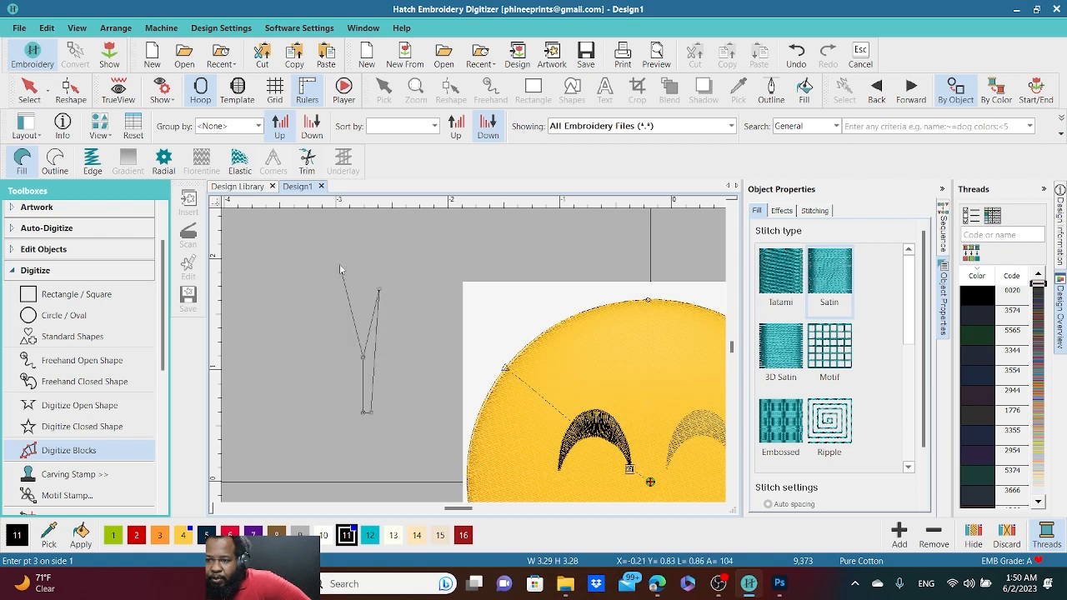
{"action": "left_click", "coordinate": [360, 248]}
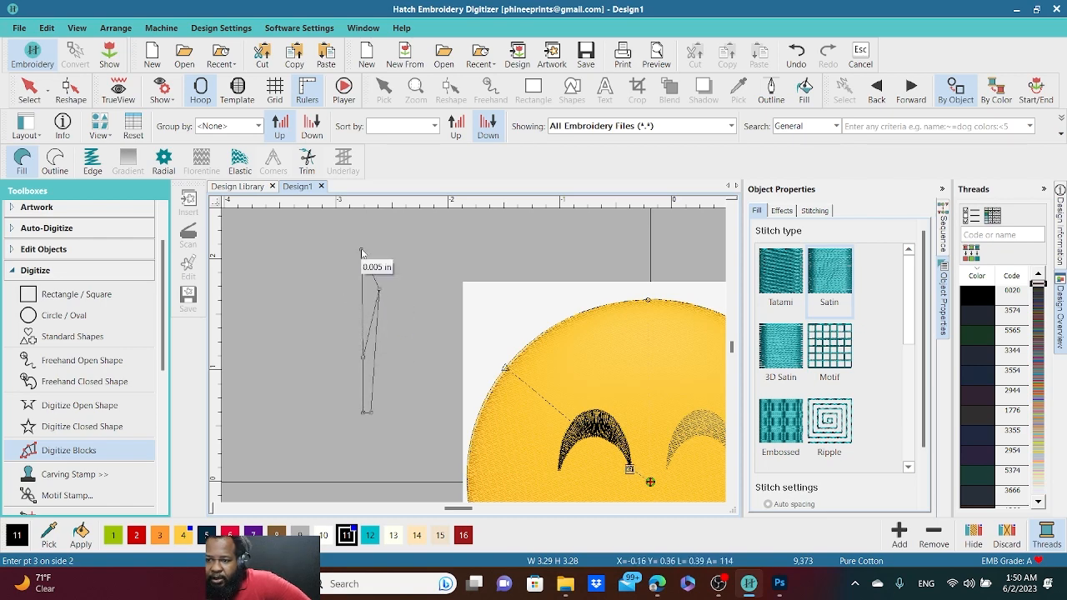
{"action": "left_click", "coordinate": [378, 249]}
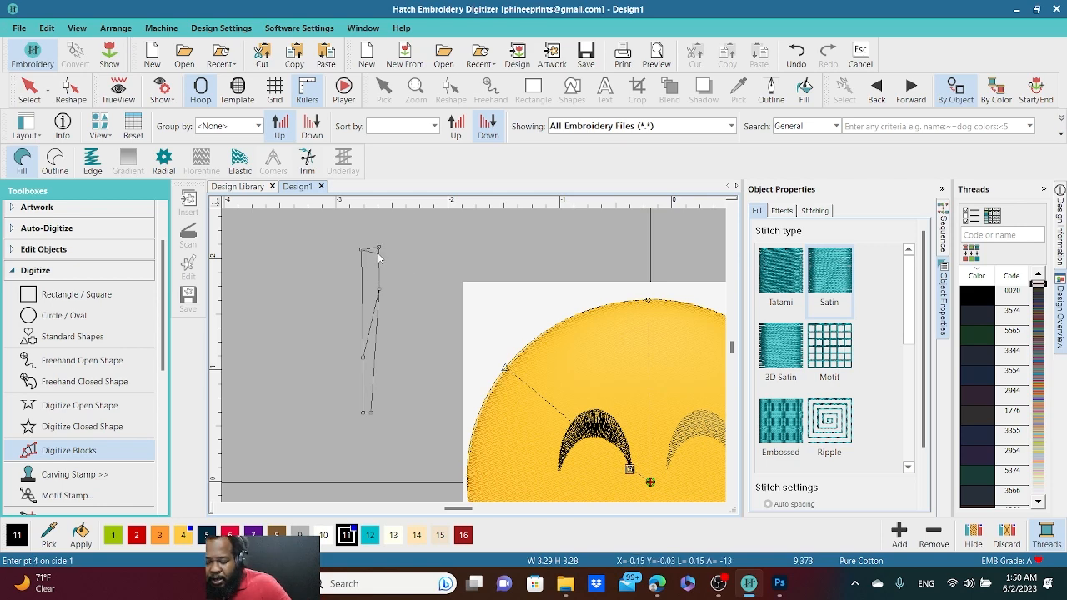
{"action": "key", "text": "Return"}
- Display the test column in TrueView and straighten its slanted stitch angles with the Reshape tool
{"action": "left_click", "coordinate": [117, 90]}
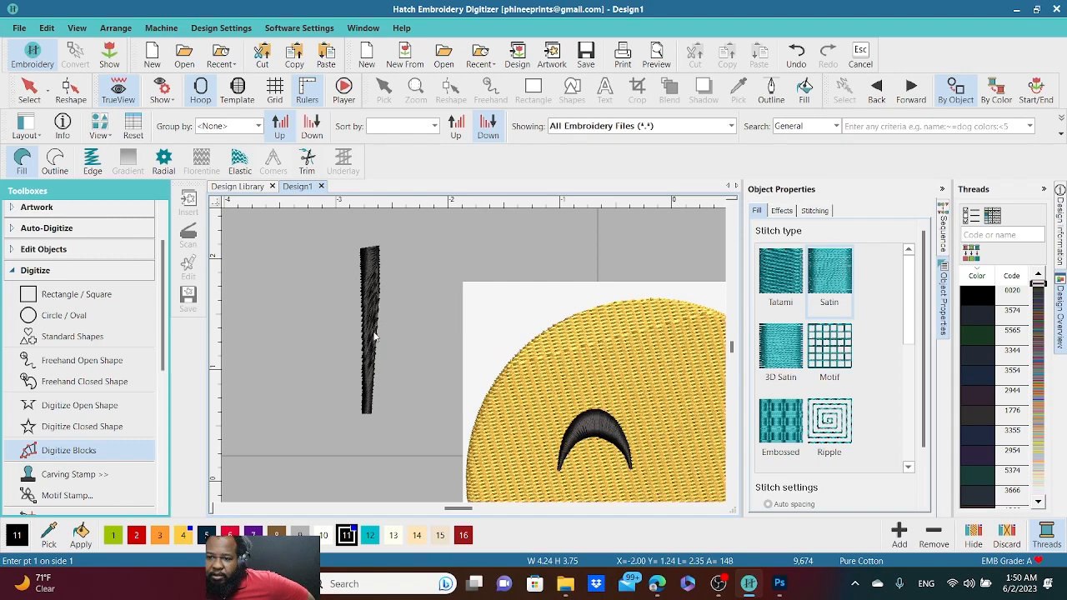
{"action": "left_click", "coordinate": [71, 90]}
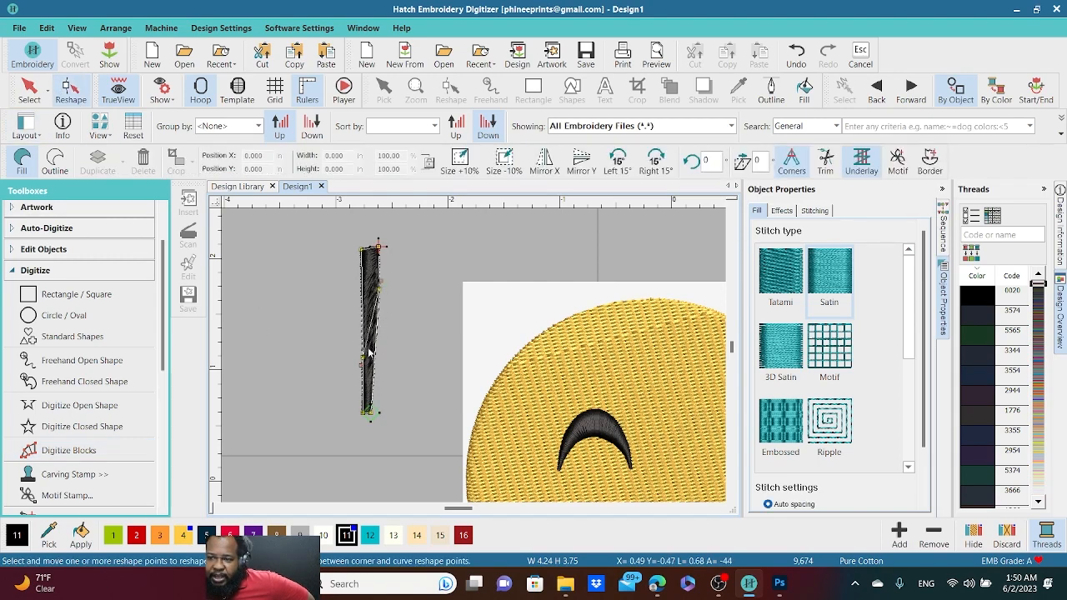
{"action": "left_click", "coordinate": [380, 289]}
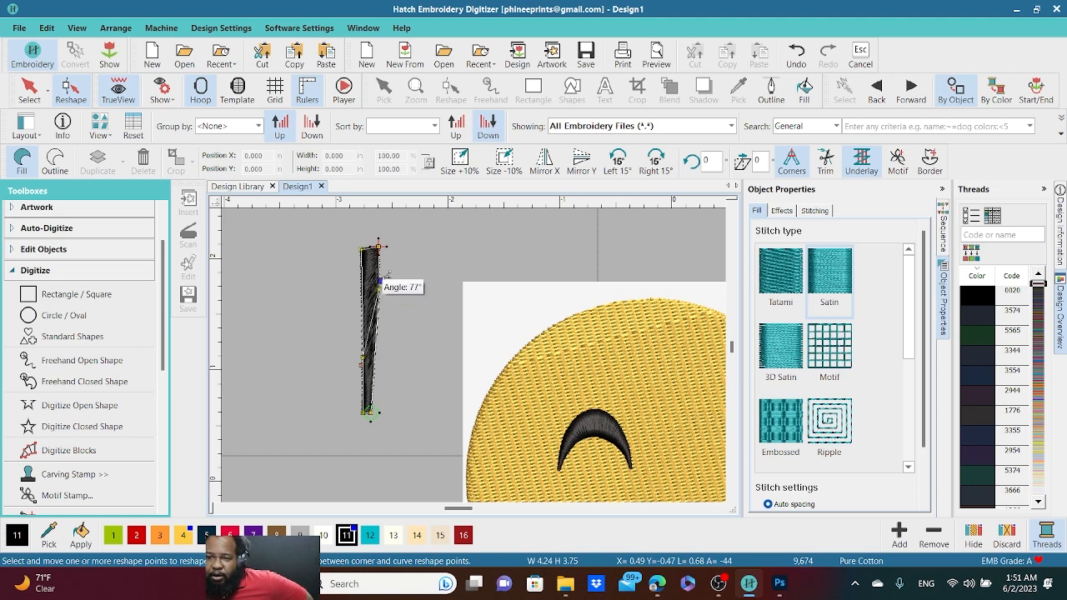
{"action": "left_click_drag", "start_coordinate": [384, 283], "coordinate": [398, 360]}
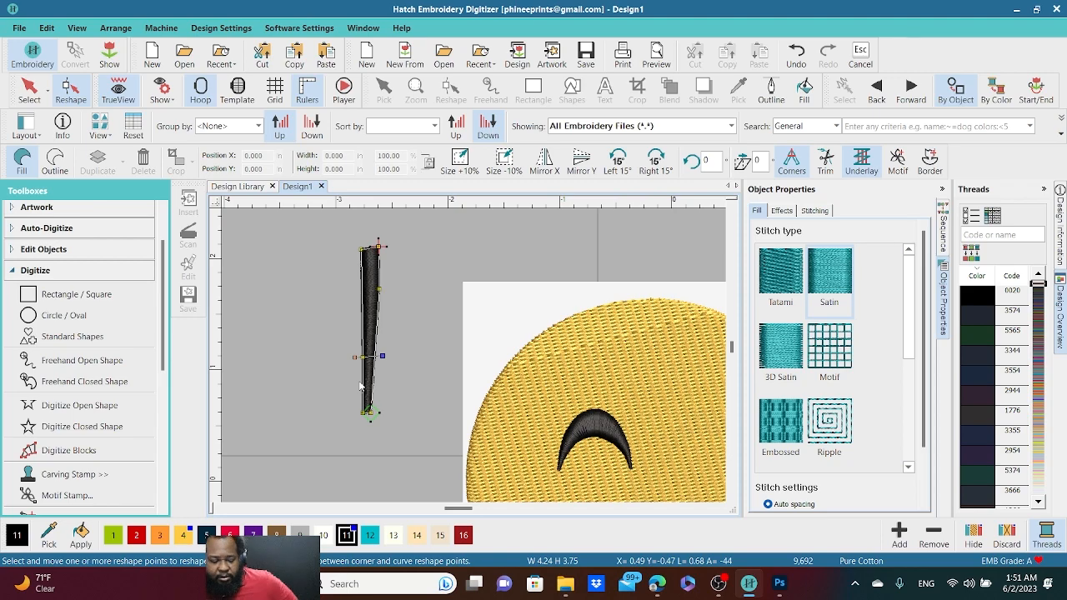
- Undo the angle changes and the test column beside the emoji
{"action": "key", "text": "ctrl+z"}
{"action": "key", "text": "ctrl+z"}
{"action": "key", "text": "ctrl+z"}
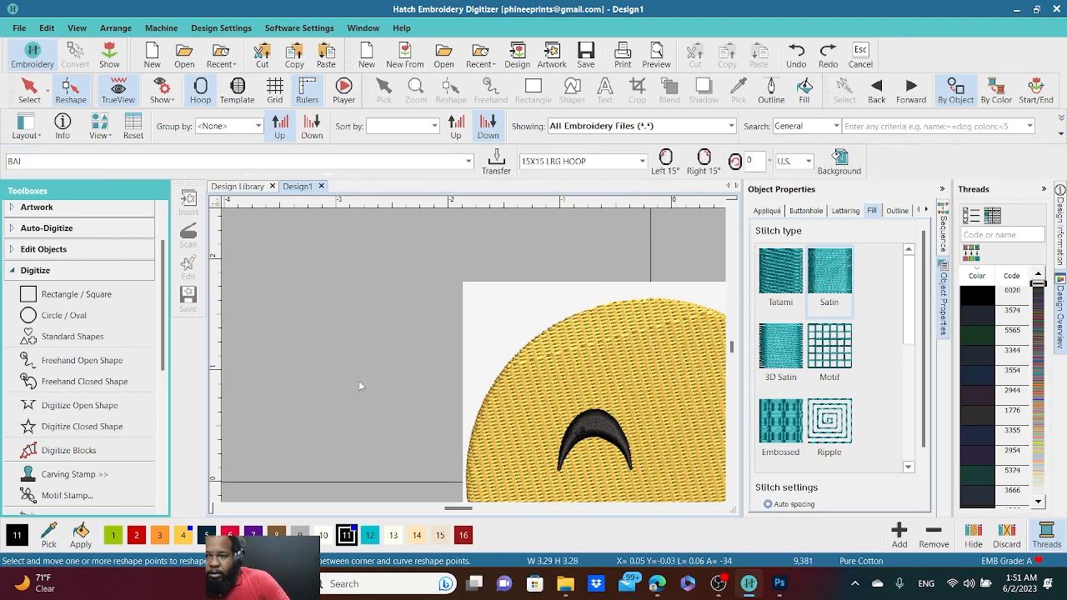
- Return to plain stitch view, duplicate the black Satin left eye and place the copy over the artwork's right eye
{"action": "scroll", "coordinate": [559, 302], "scroll_direction": "down", "scroll_amount": 3}
{"action": "scroll", "coordinate": [543, 417], "scroll_direction": "up", "scroll_amount": 5}
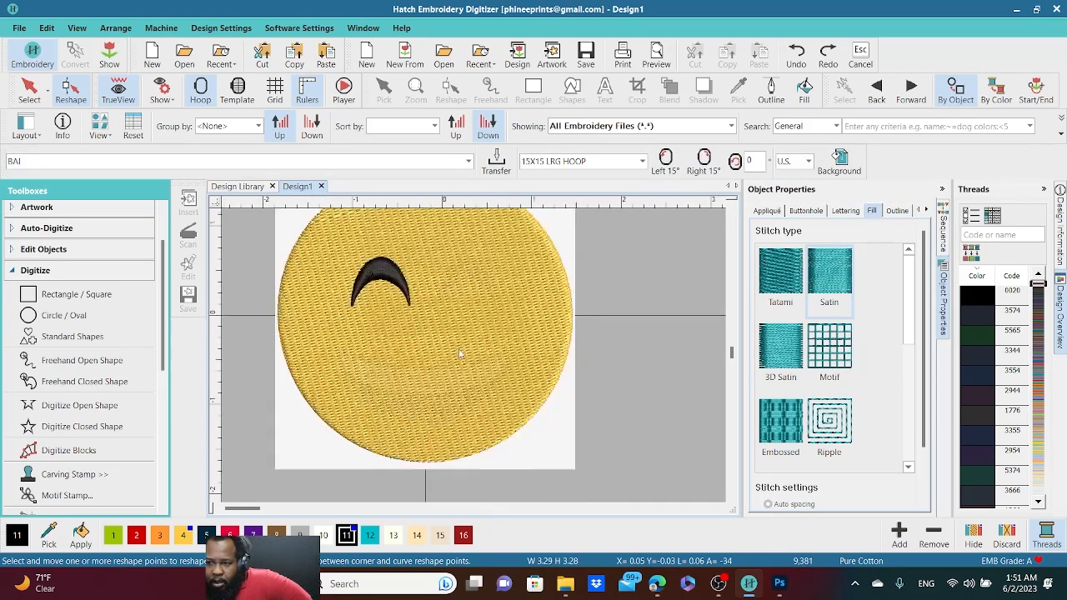
{"action": "scroll", "coordinate": [475, 360], "scroll_direction": "up", "scroll_amount": 1}
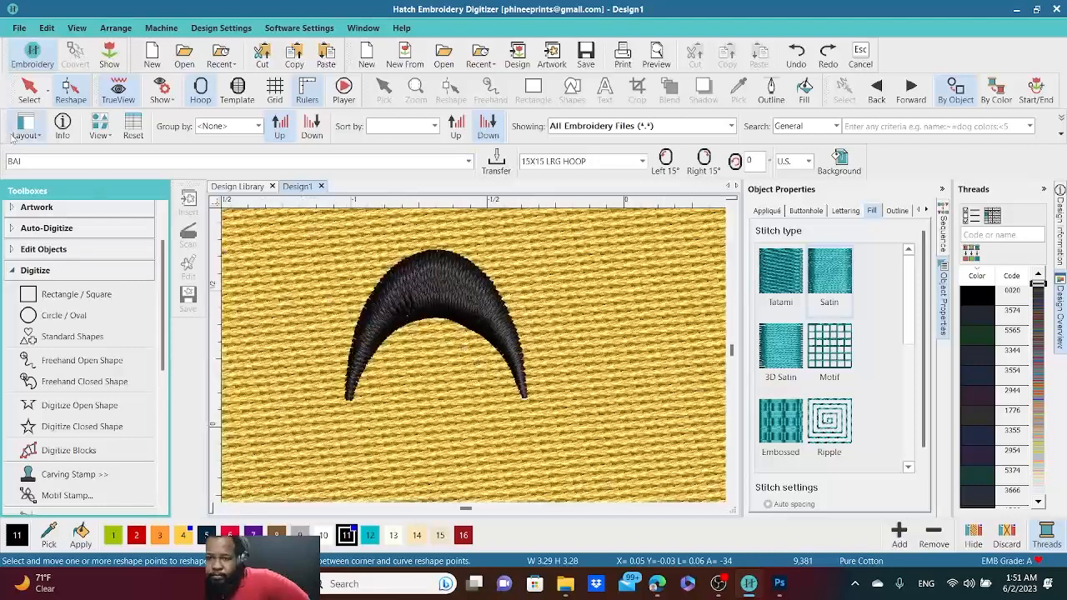
{"action": "left_click", "coordinate": [16, 86]}
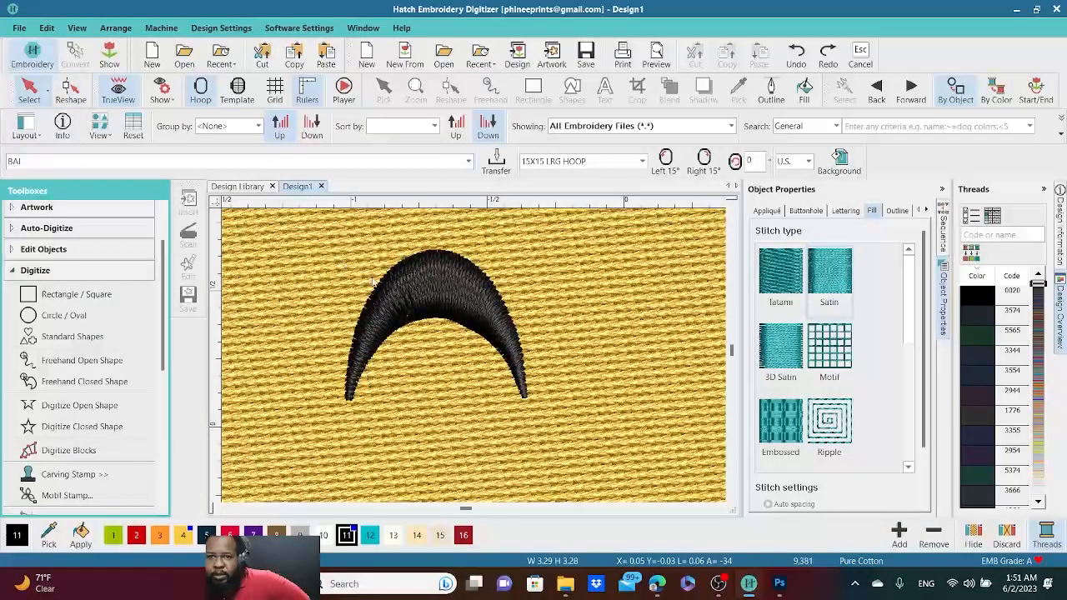
{"action": "left_click", "coordinate": [421, 285]}
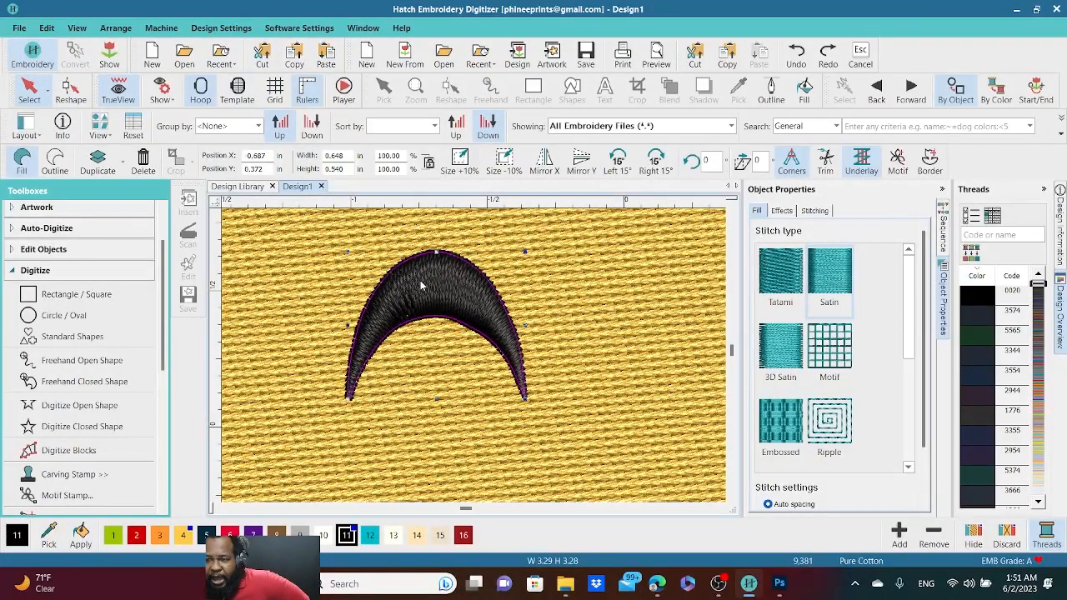
{"action": "scroll", "coordinate": [421, 285], "scroll_direction": "down", "scroll_amount": 3}
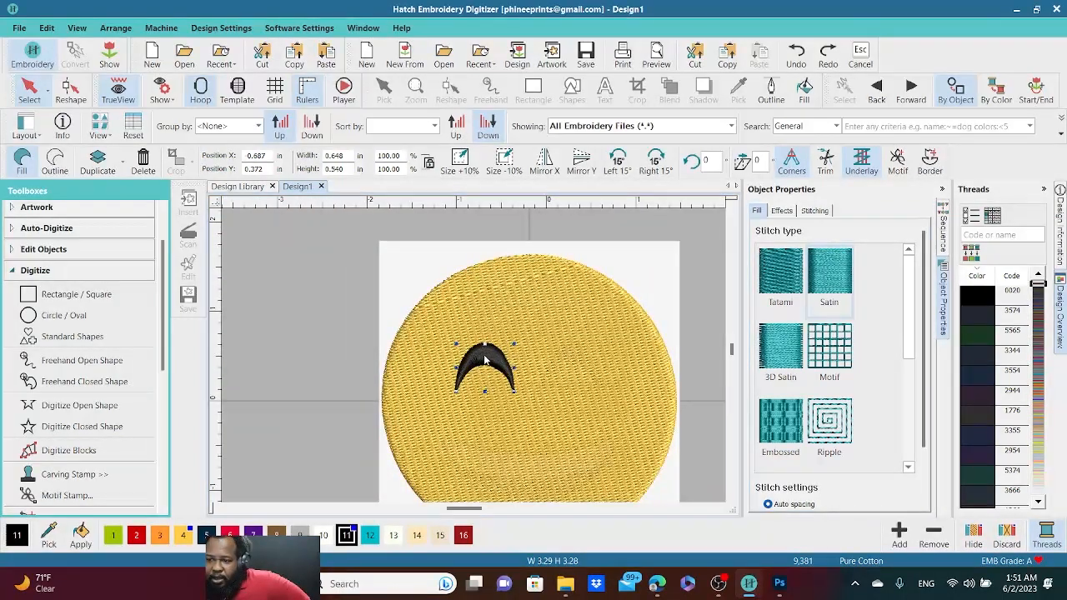
{"action": "key", "text": "t"}
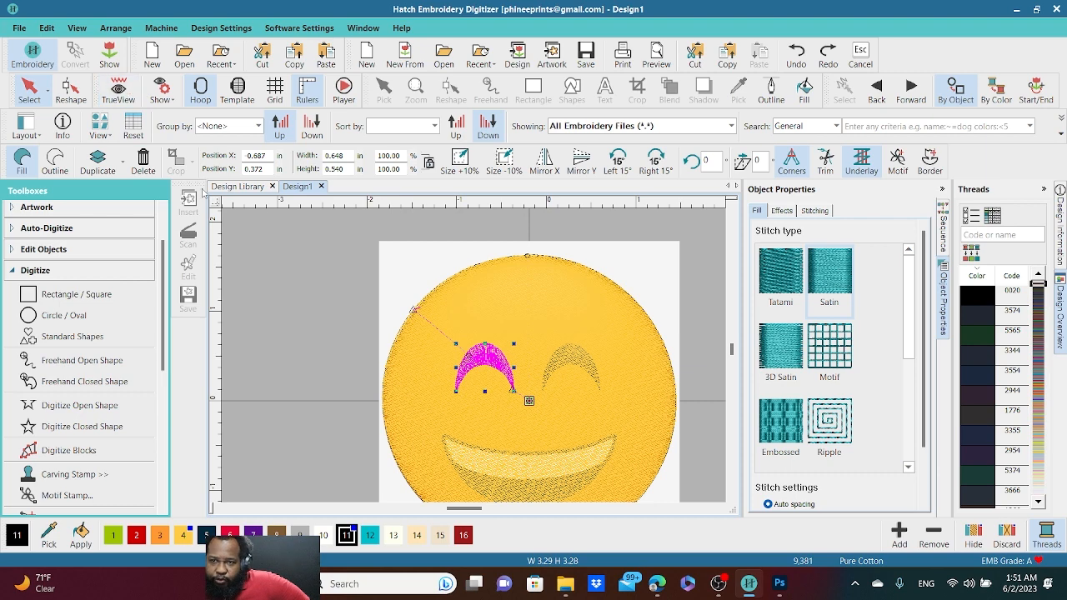
{"action": "right_click", "coordinate": [485, 363]}
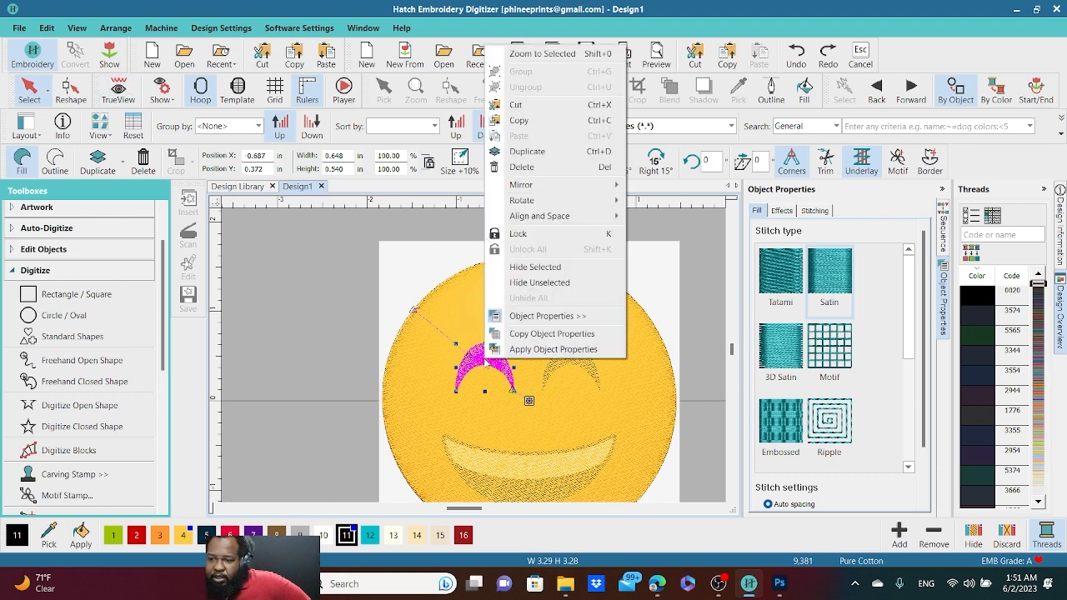
{"action": "left_click", "coordinate": [529, 154]}
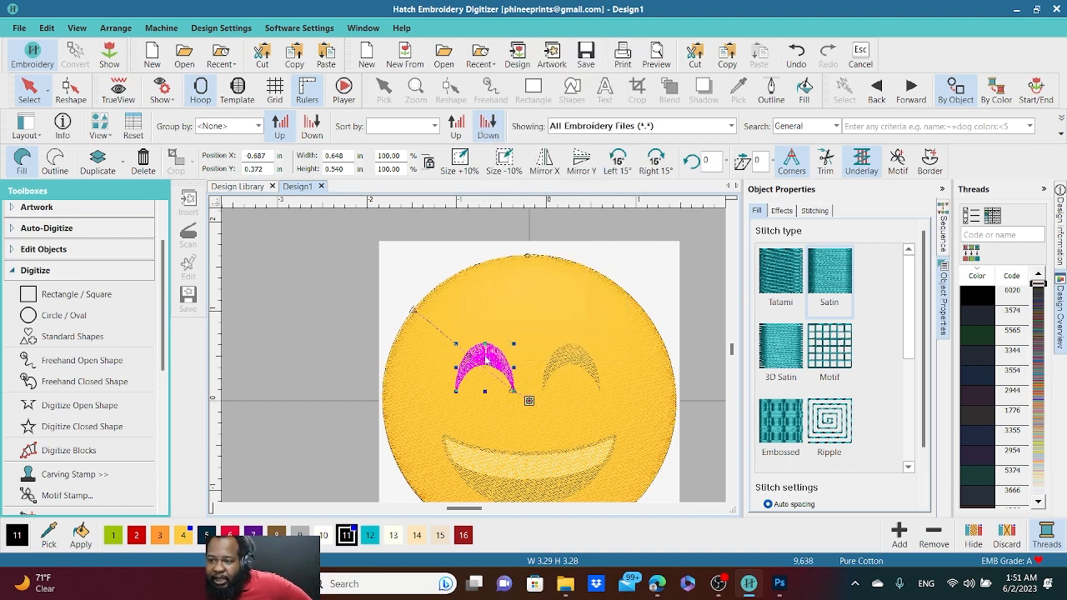
{"action": "left_click_drag", "start_coordinate": [487, 359], "coordinate": [571, 357]}
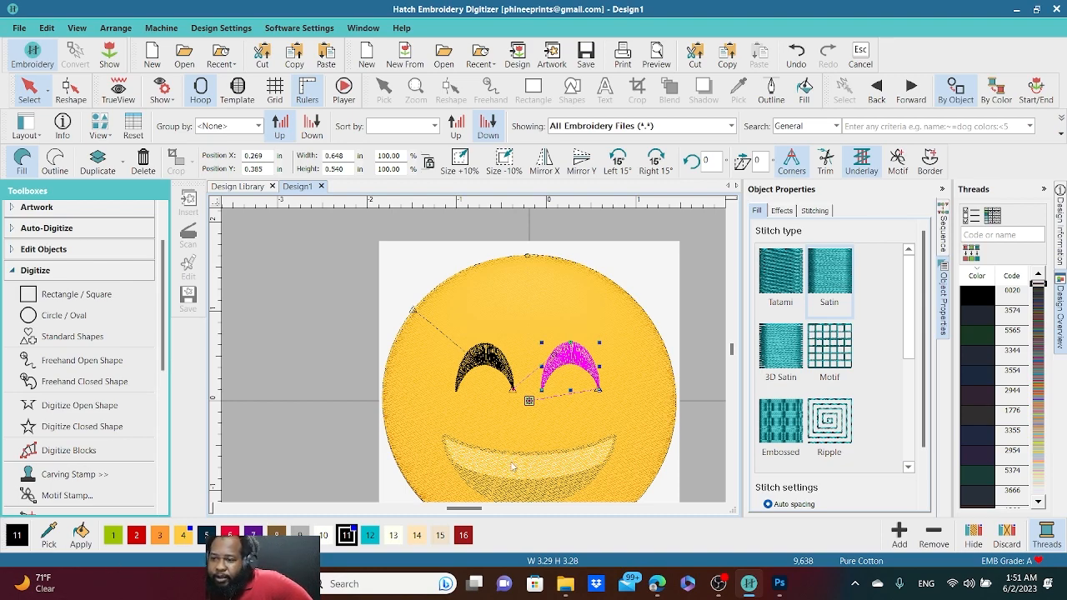
- Start a Digitize Closed Shape outline of the mouth, placing points from its bottom centre up the left side to the left corner
{"action": "scroll", "coordinate": [511, 464], "scroll_direction": "down", "scroll_amount": 2}
{"action": "scroll", "coordinate": [476, 350], "scroll_direction": "up", "scroll_amount": 5}
{"action": "scroll", "coordinate": [342, 345], "scroll_direction": "down", "scroll_amount": 3}
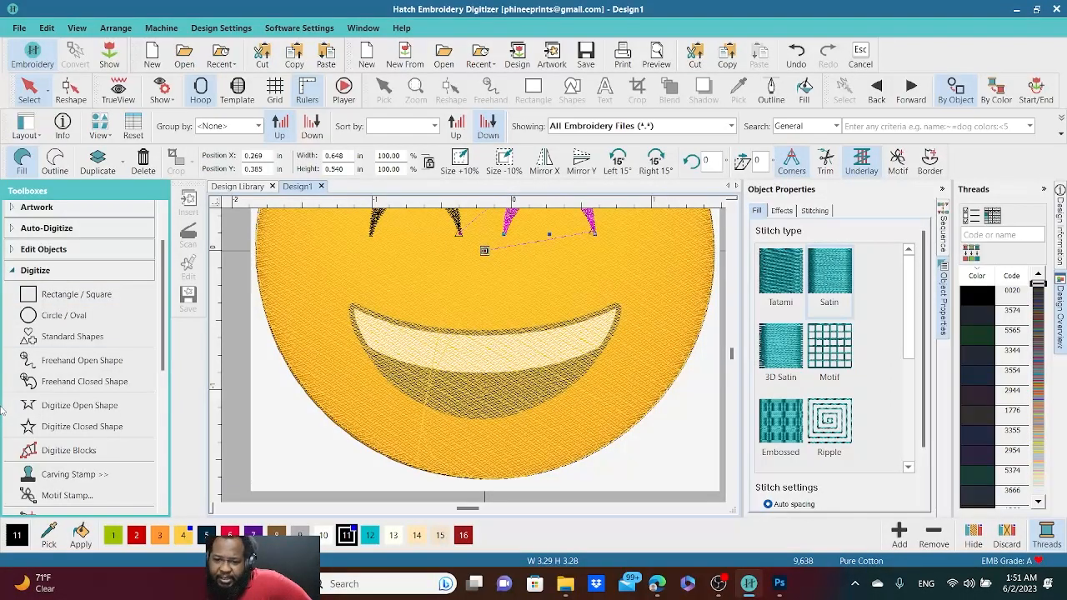
{"action": "left_click", "coordinate": [75, 425]}
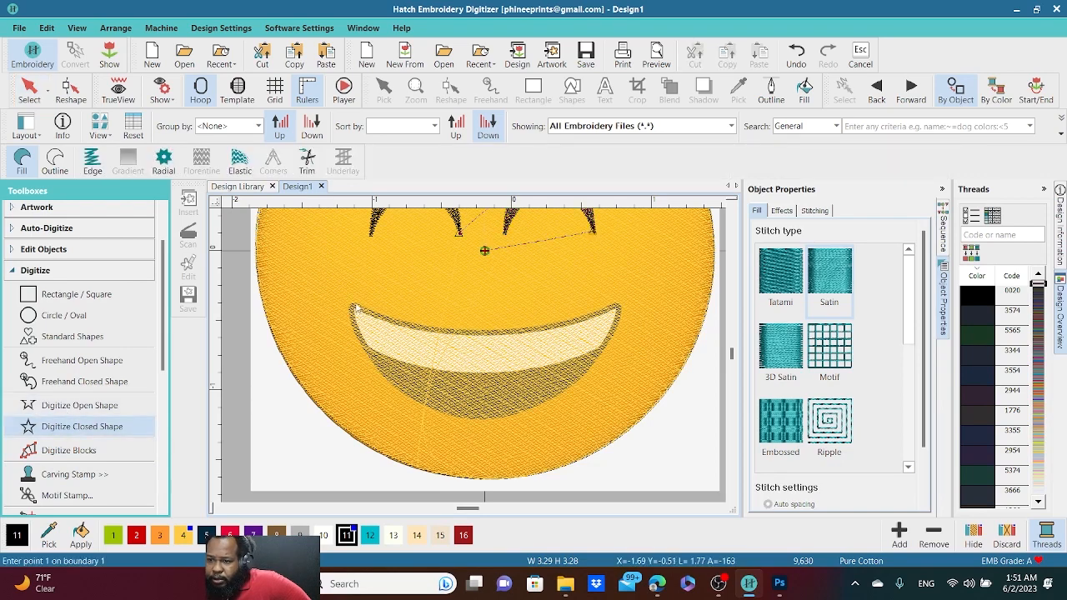
{"action": "left_click", "coordinate": [483, 420]}
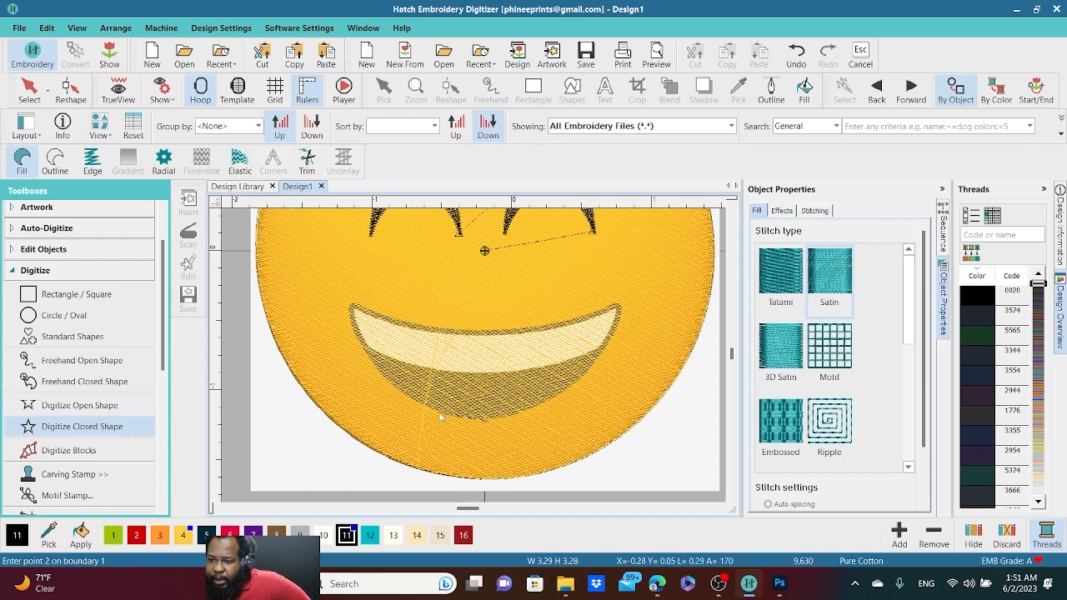
{"action": "left_click", "coordinate": [423, 405]}
{"action": "left_click", "coordinate": [365, 351]}
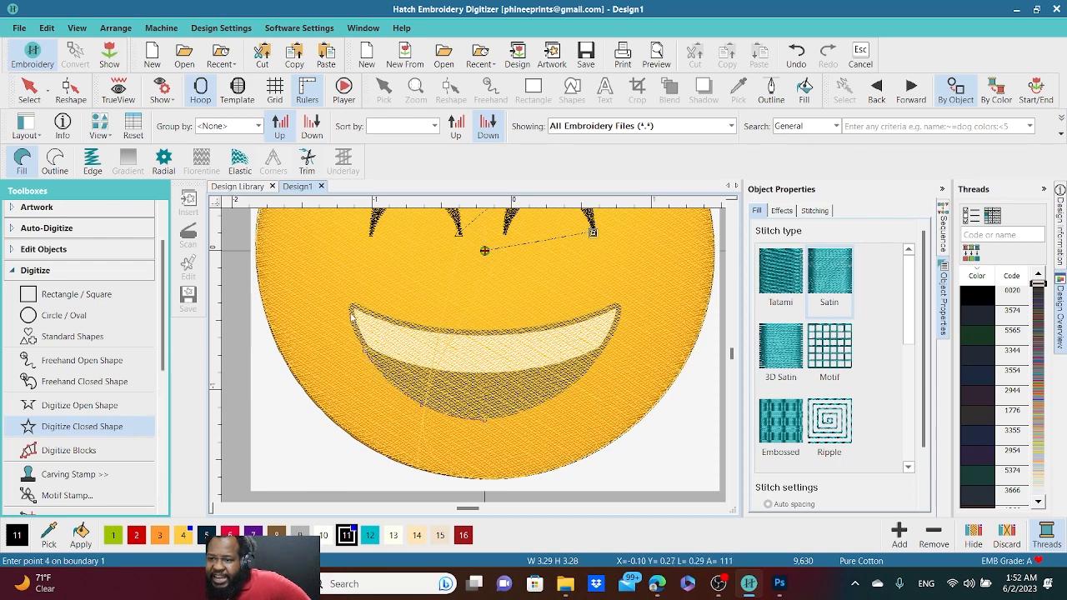
{"action": "left_click", "coordinate": [351, 309]}
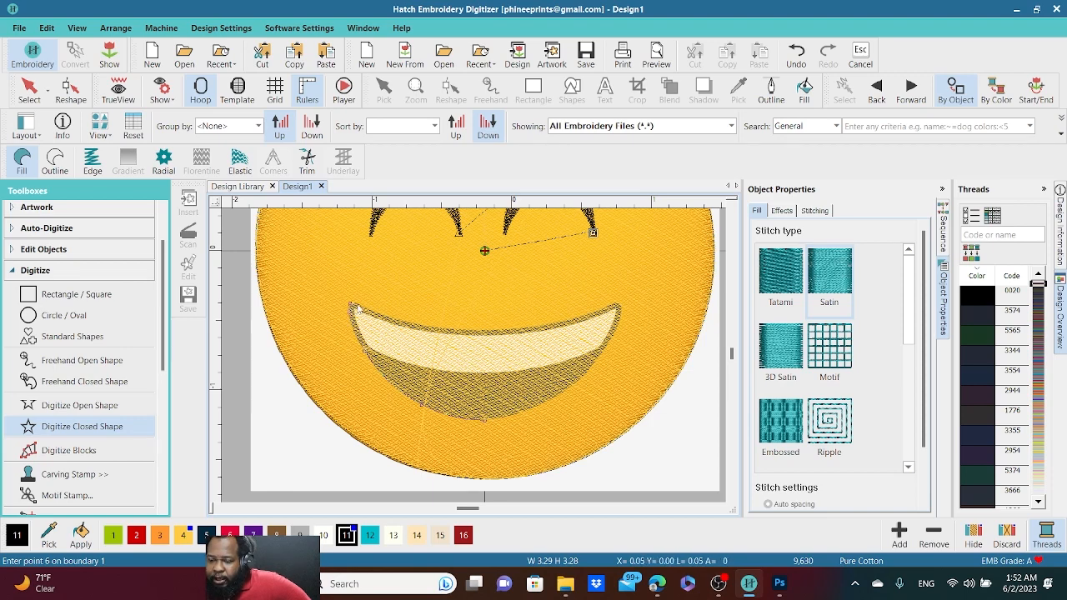
- Continue the mouth outline around the left corner and along the upper edge towards the right corner
{"action": "left_click", "coordinate": [358, 310]}
{"action": "left_click", "coordinate": [366, 314]}
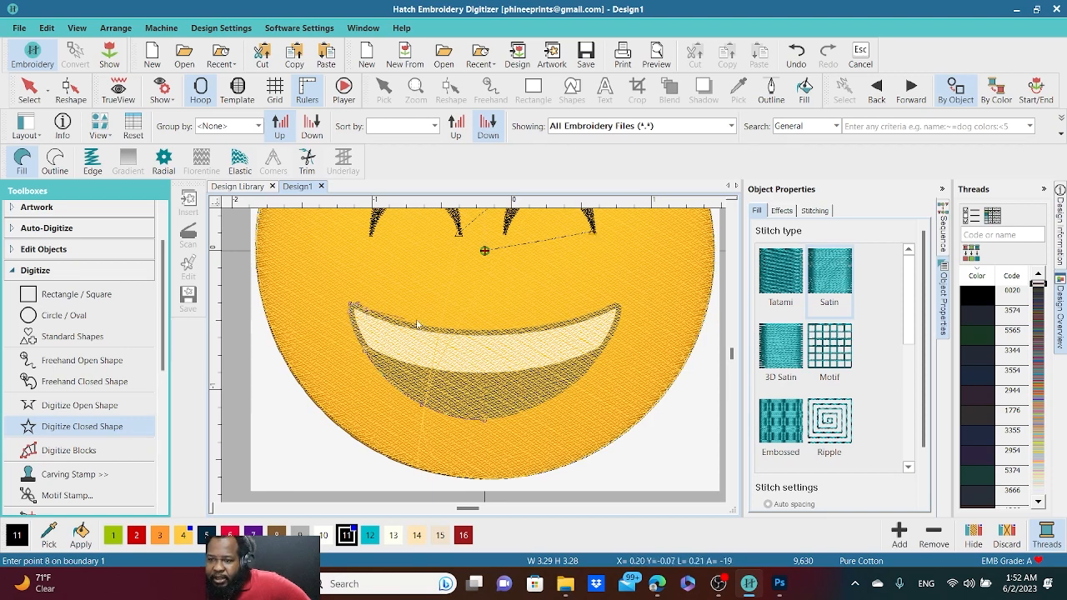
{"action": "left_click", "coordinate": [437, 331]}
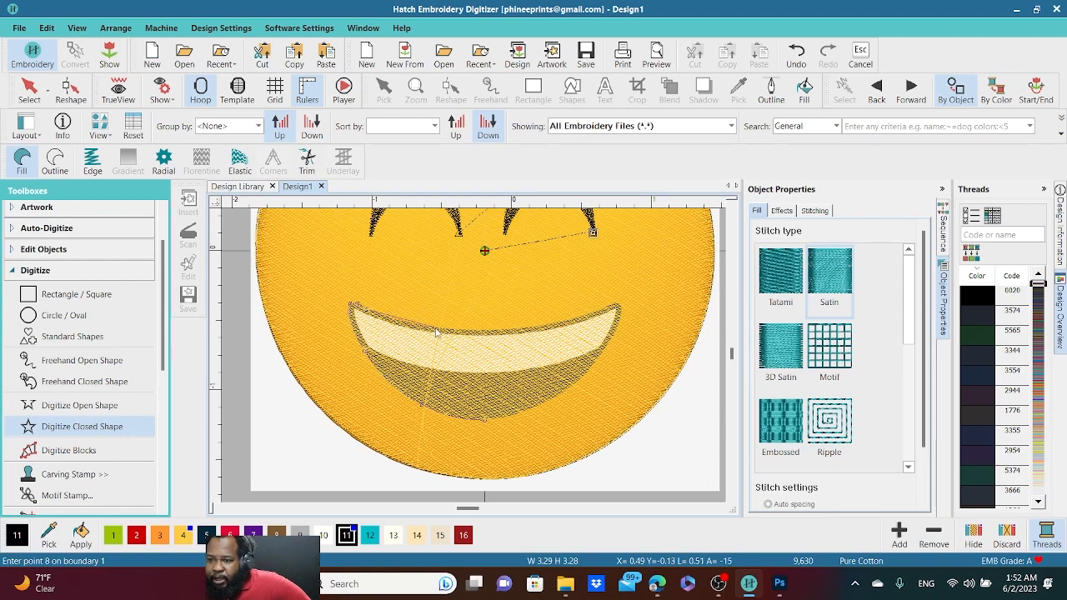
{"action": "left_click", "coordinate": [562, 327]}
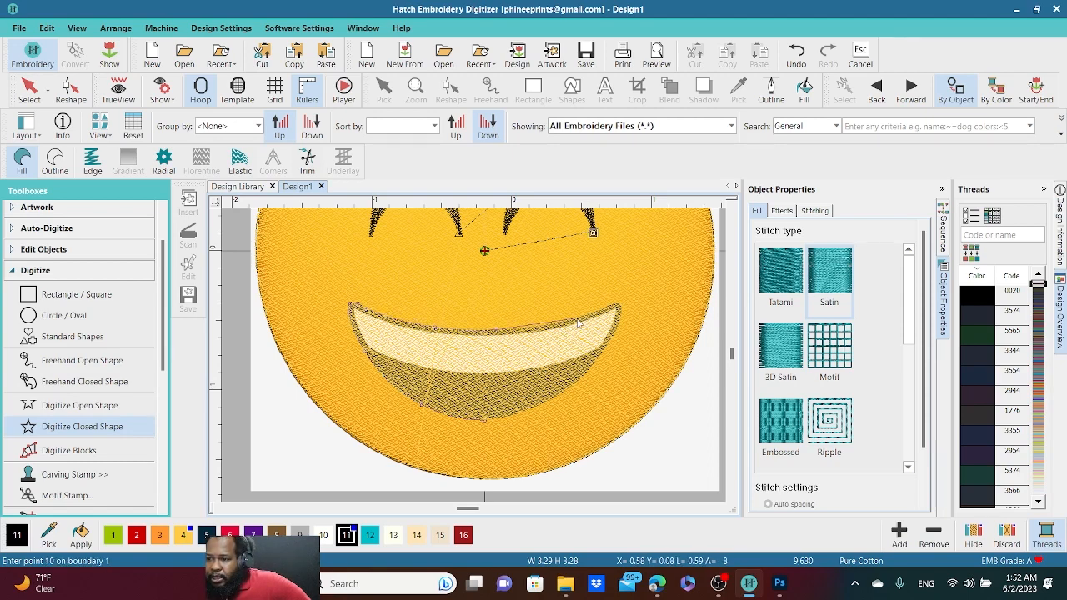
{"action": "left_click", "coordinate": [616, 311]}
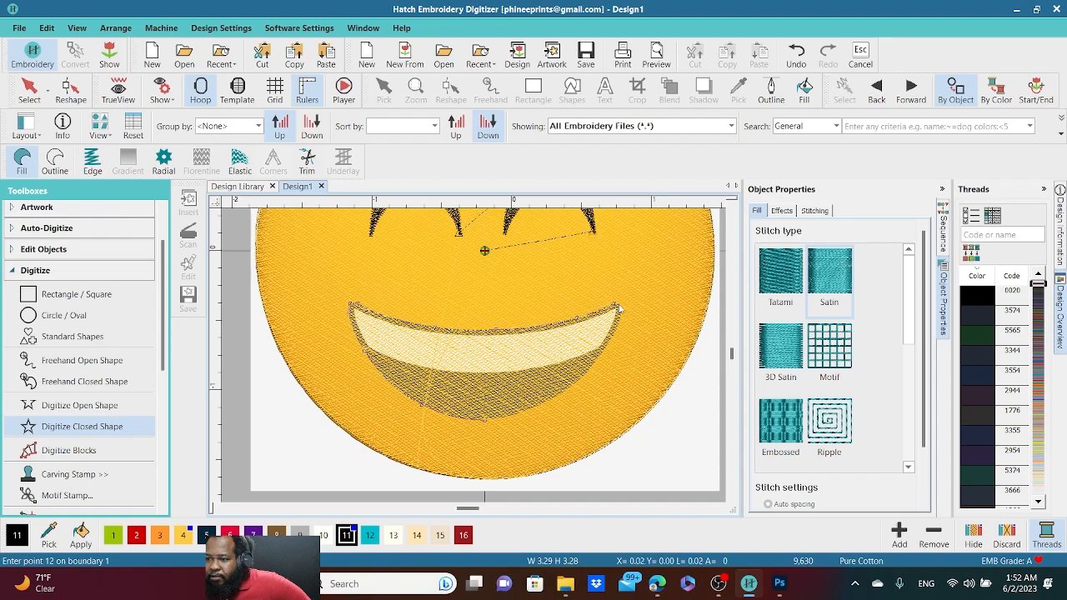
{"action": "left_click", "coordinate": [614, 315]}
{"action": "scroll", "coordinate": [615, 313], "scroll_direction": "up", "scroll_amount": 4}
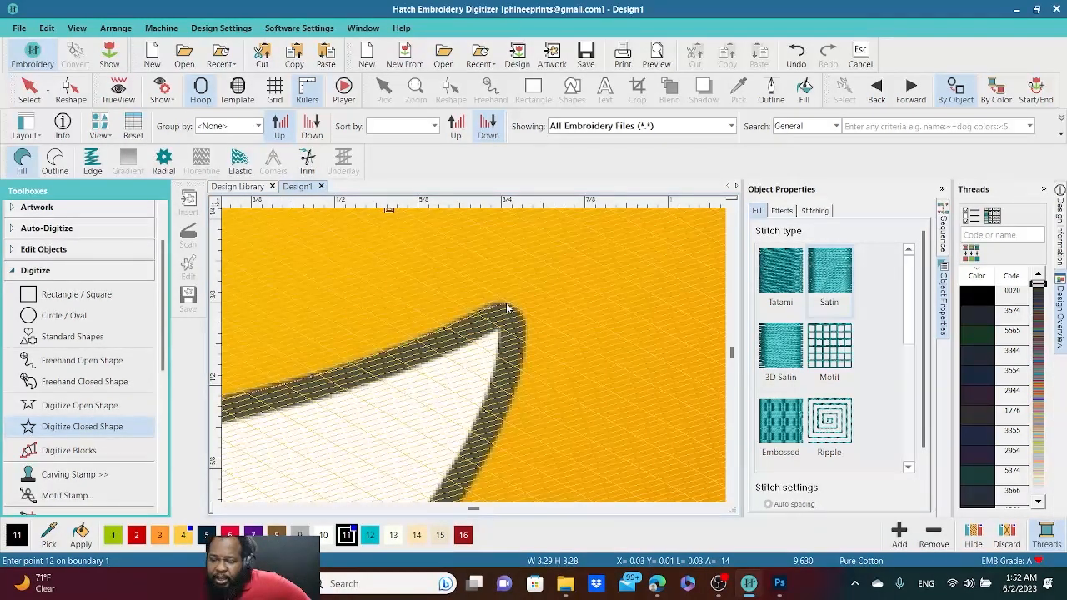
{"action": "left_click", "coordinate": [510, 309]}
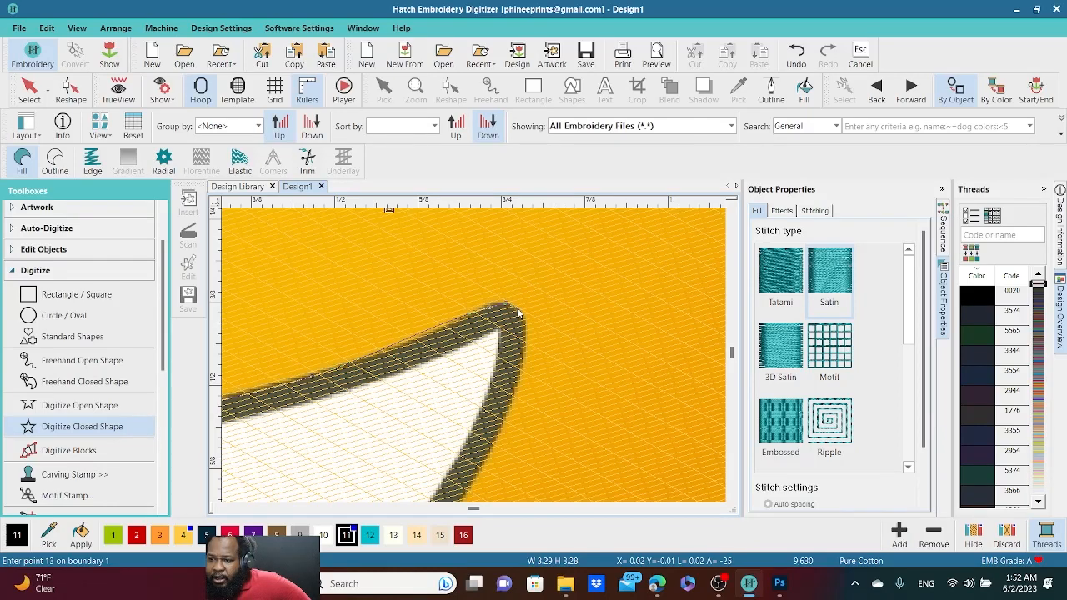
{"action": "left_click", "coordinate": [519, 311]}
{"action": "left_click", "coordinate": [528, 323]}
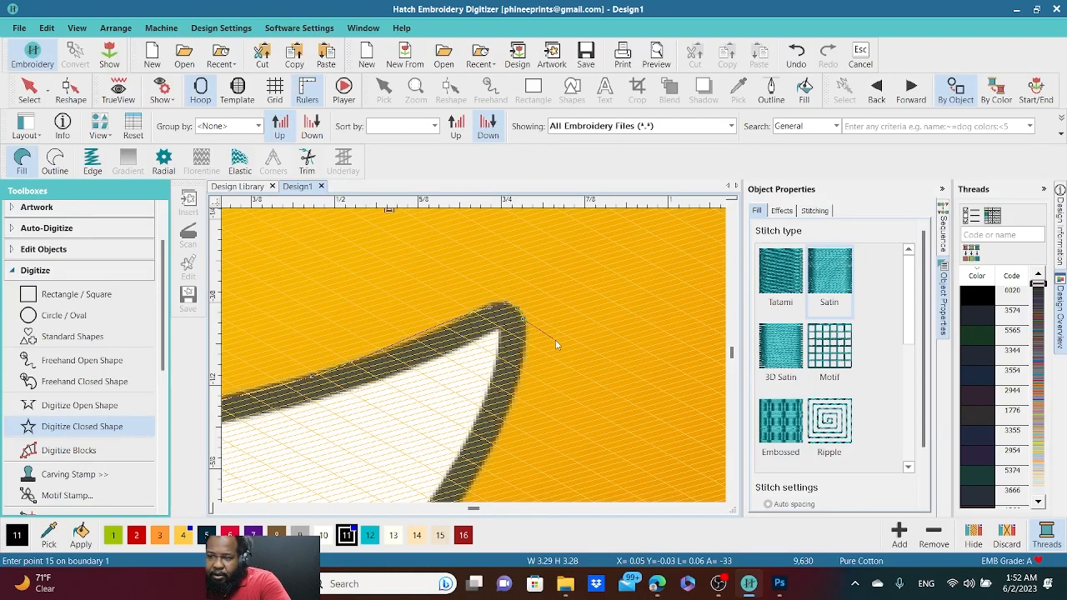
{"action": "key", "text": "BackSpace"}
{"action": "key", "text": "BackSpace"}
{"action": "key", "text": "BackSpace"}
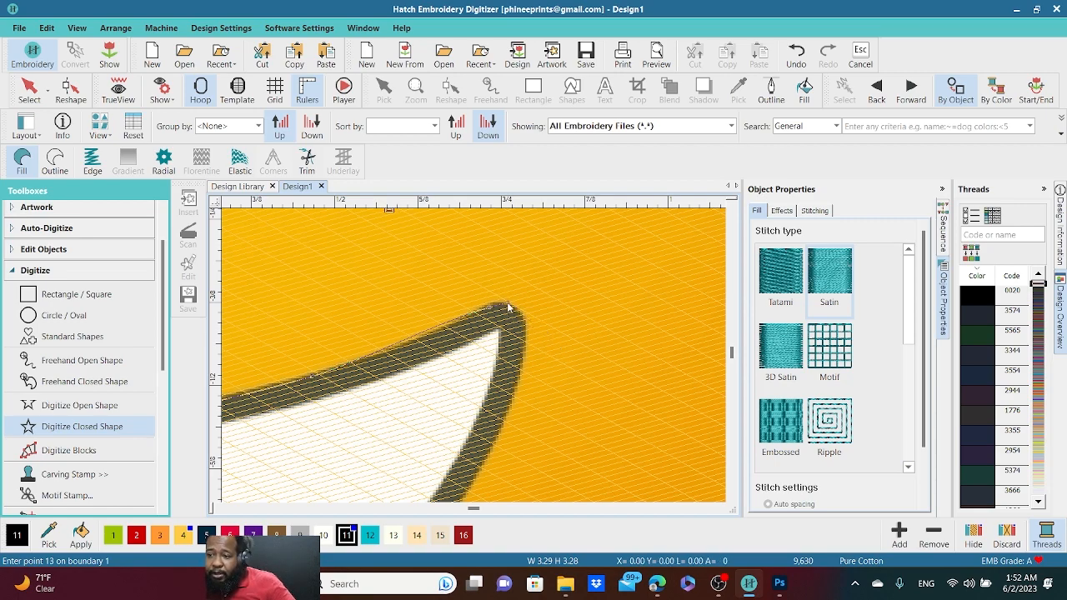
{"action": "key", "text": "BackSpace"}
{"action": "key", "text": "BackSpace"}
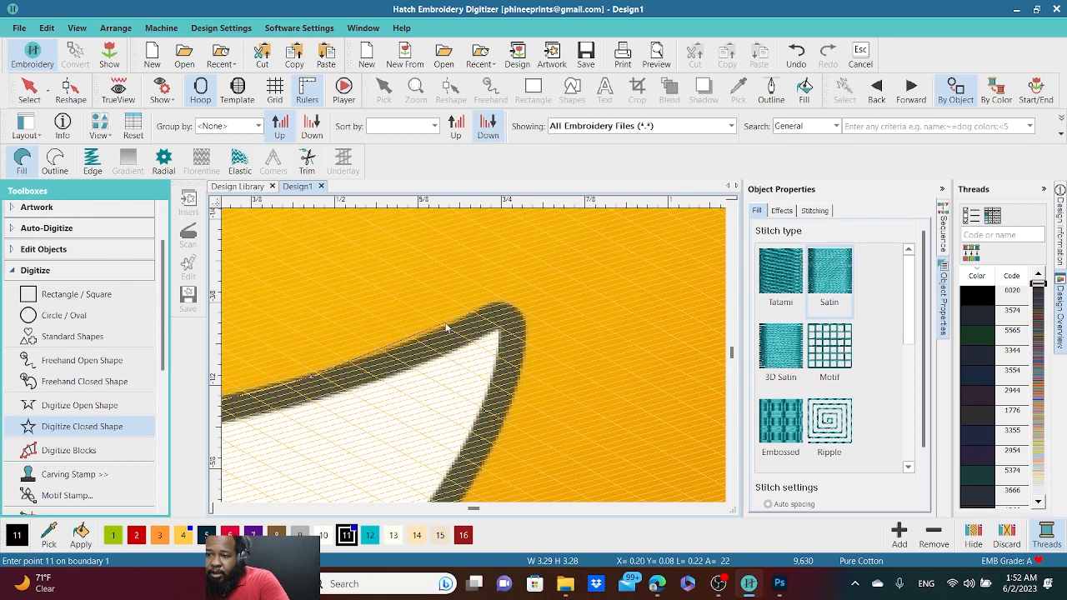
- Extend the mouth outline along its upper edge to just before the right corner
{"action": "left_click", "coordinate": [453, 331]}
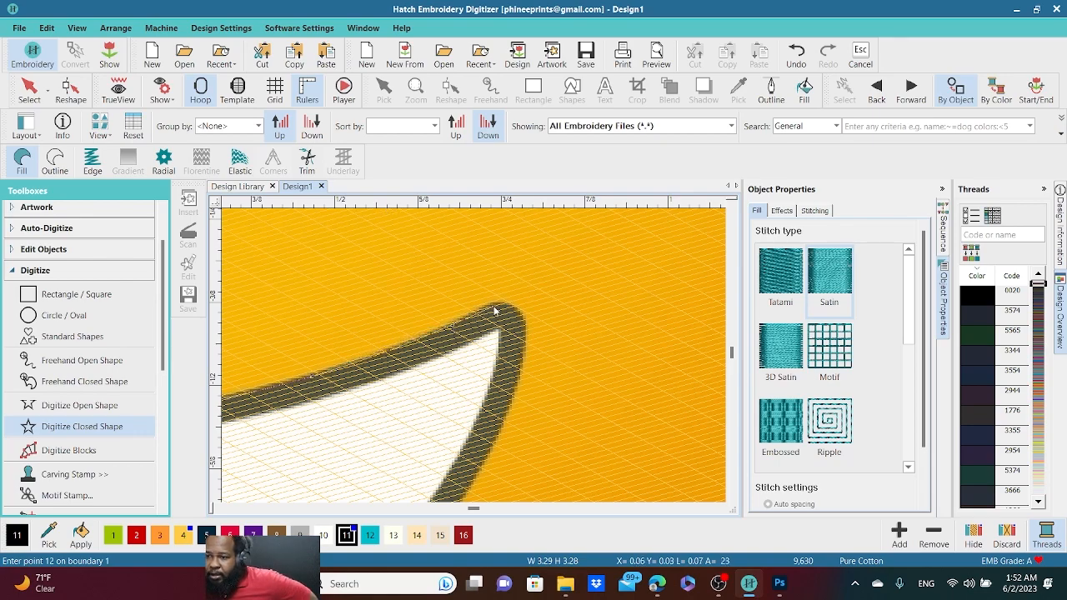
{"action": "left_click", "coordinate": [490, 304]}
{"action": "left_click", "coordinate": [509, 305]}
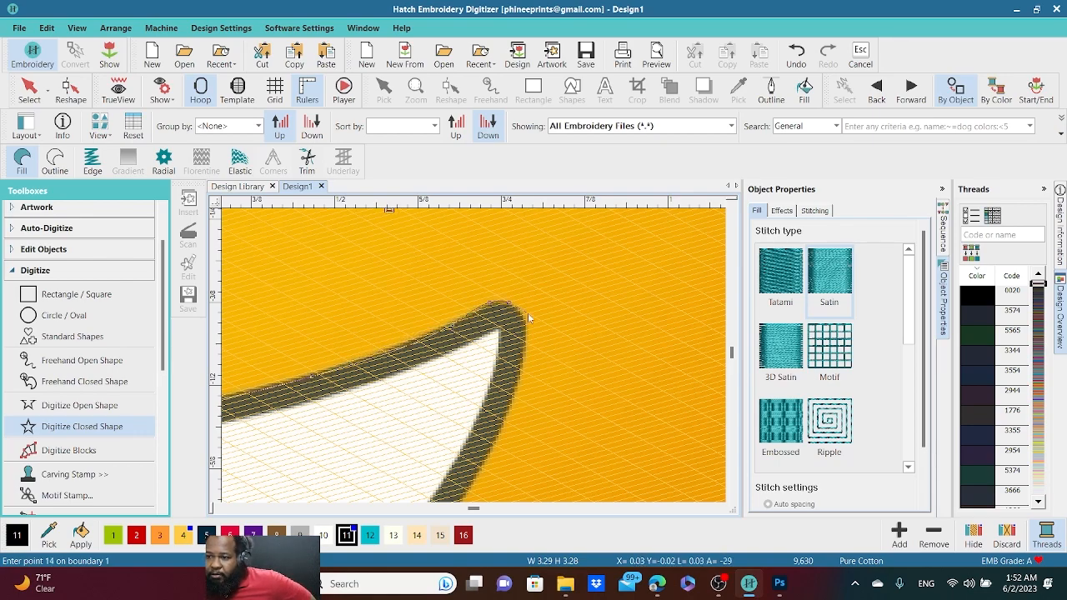
{"action": "left_click", "coordinate": [522, 324]}
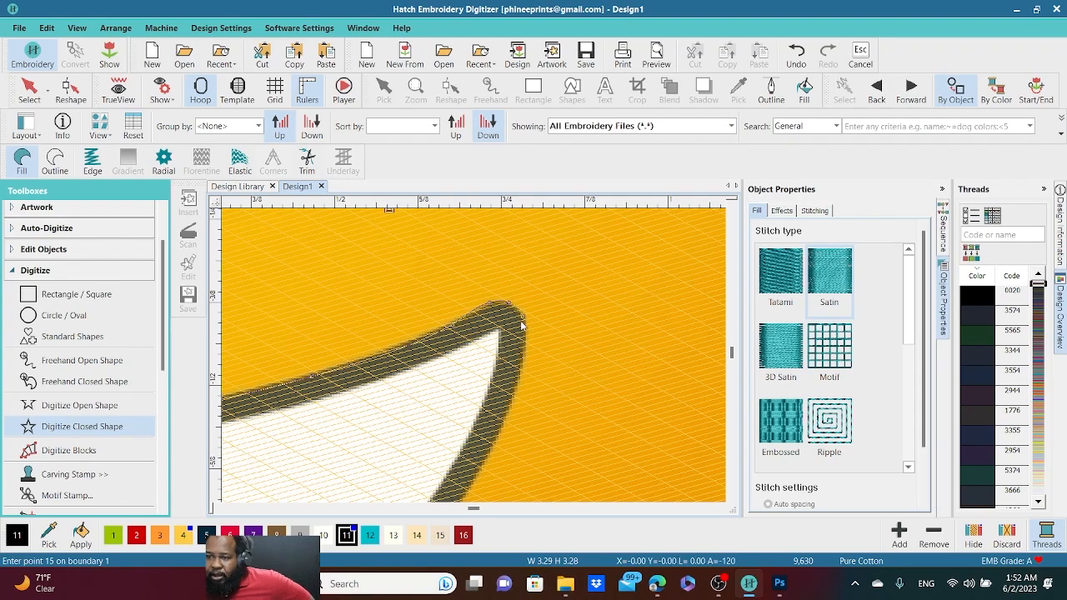
{"action": "key", "text": "BackSpace"}
{"action": "key", "text": "BackSpace"}
{"action": "key", "text": "BackSpace"}
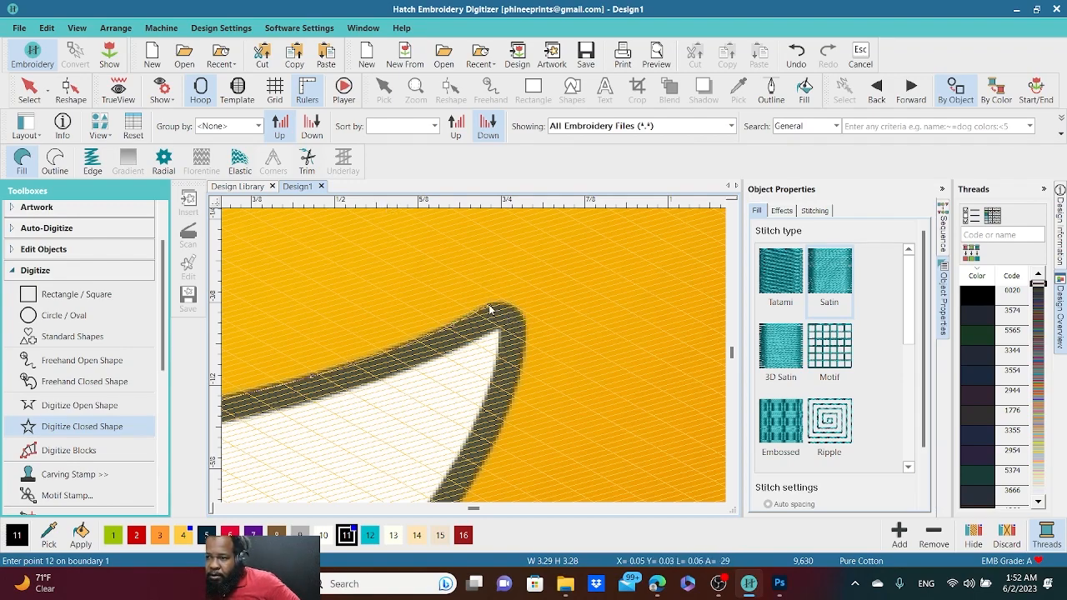
- Place outline points around the tip of the mouth's right corner and onto the start of its outer right side
{"action": "left_click", "coordinate": [499, 304]}
{"action": "left_click", "coordinate": [508, 306]}
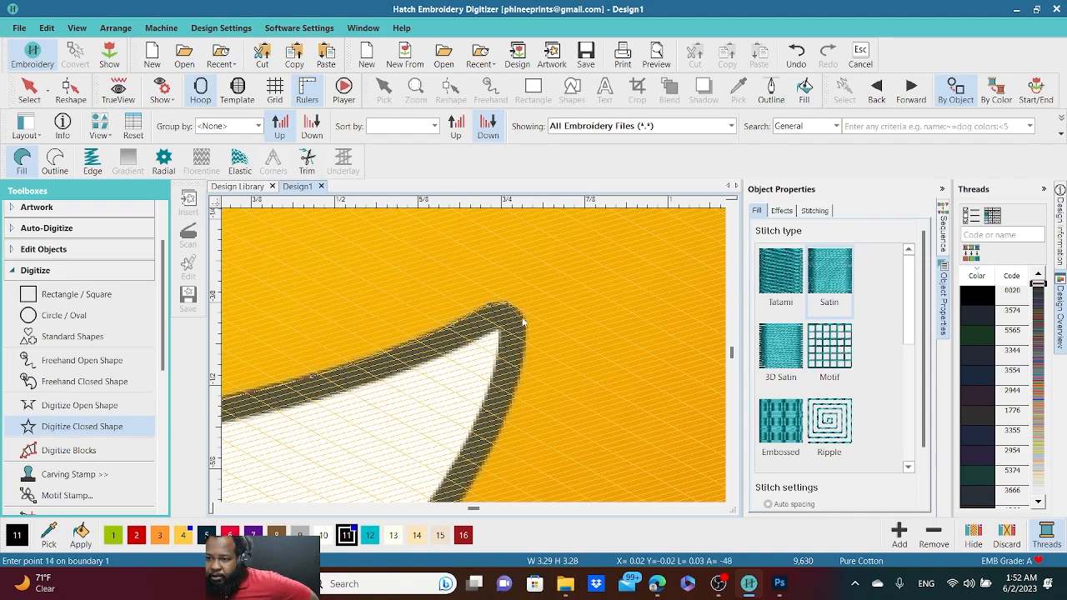
{"action": "left_click", "coordinate": [525, 325]}
{"action": "left_click", "coordinate": [525, 329]}
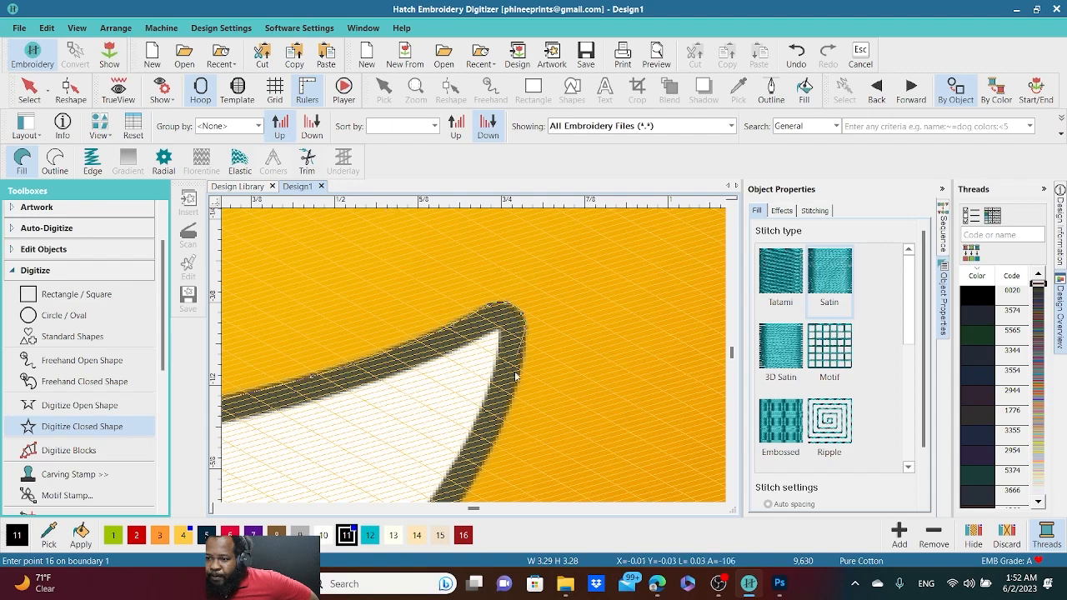
{"action": "left_click", "coordinate": [523, 375]}
- Continue the outline with curve points down the mouth's right side to the bottom centre and complete the closed shape
{"action": "scroll", "coordinate": [501, 384], "scroll_direction": "down", "scroll_amount": 3}
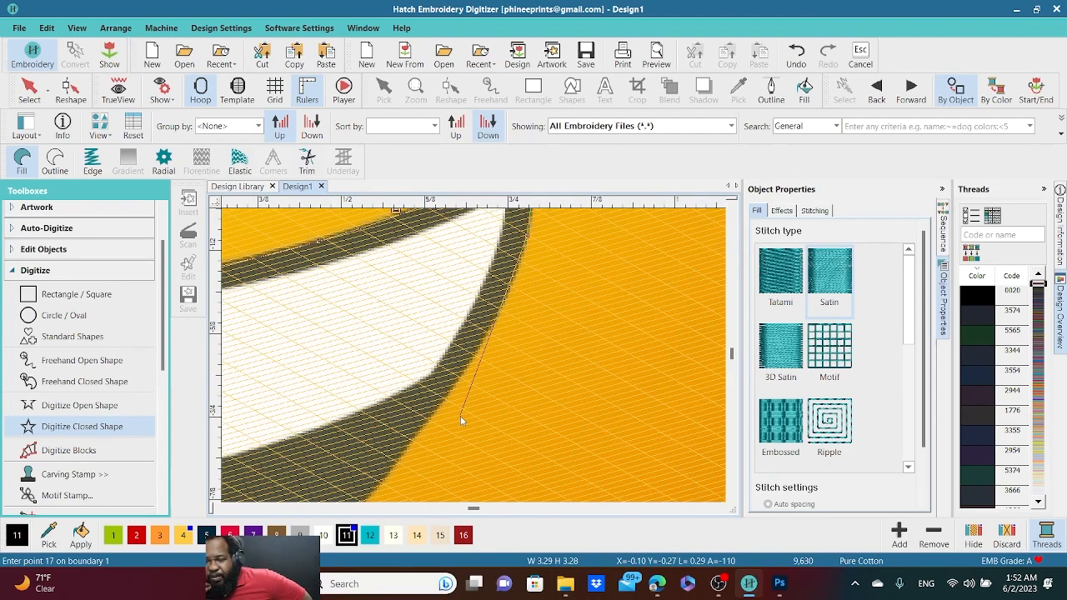
{"action": "scroll", "coordinate": [460, 417], "scroll_direction": "down", "scroll_amount": 2}
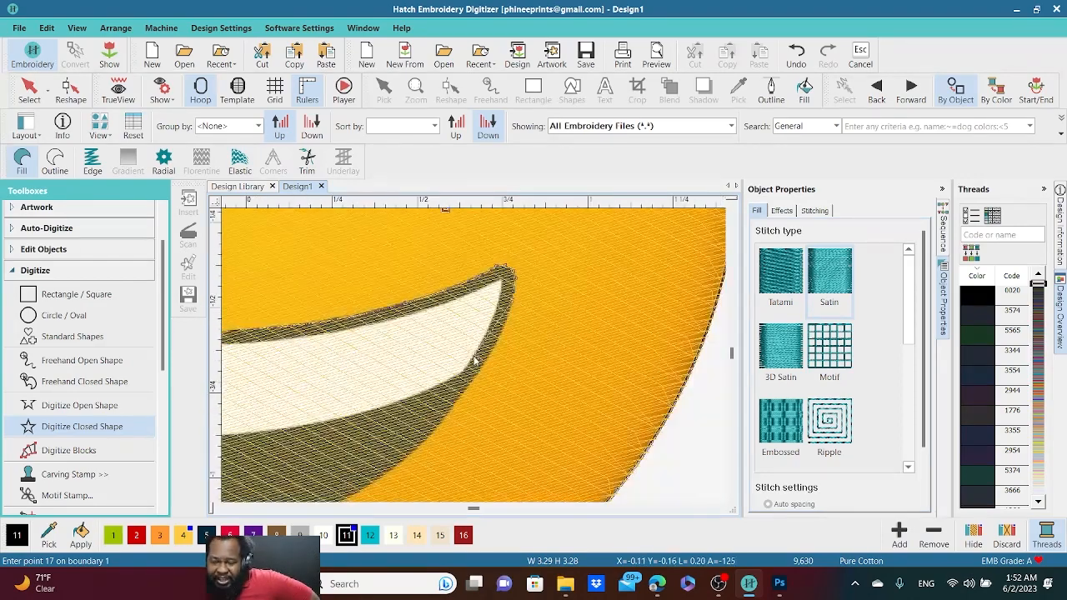
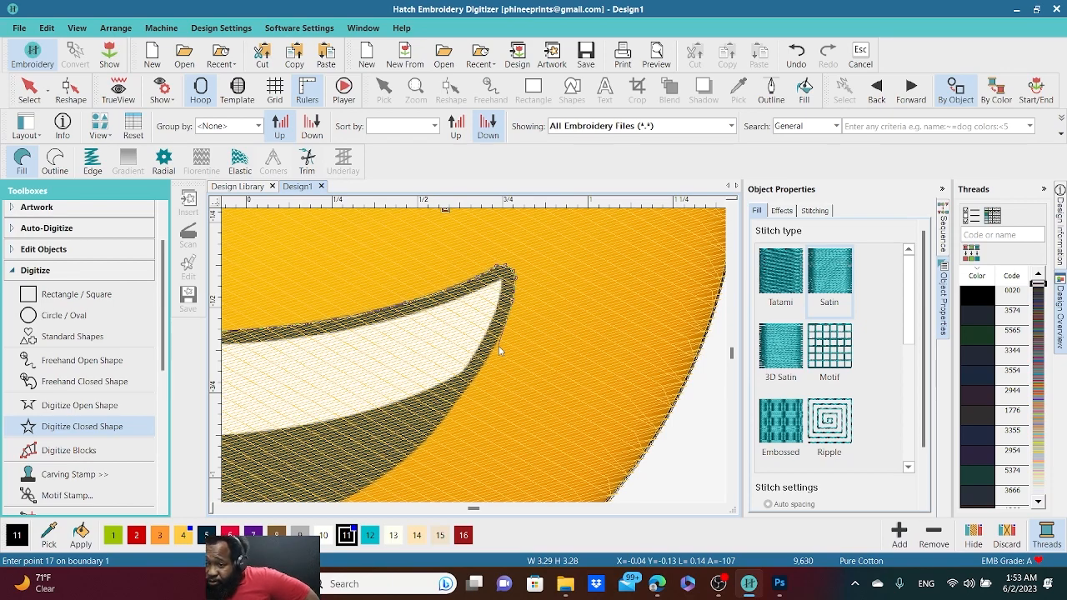
{"action": "scroll", "coordinate": [499, 346], "scroll_direction": "down", "scroll_amount": 2}
{"action": "scroll", "coordinate": [477, 361], "scroll_direction": "down", "scroll_amount": 2}
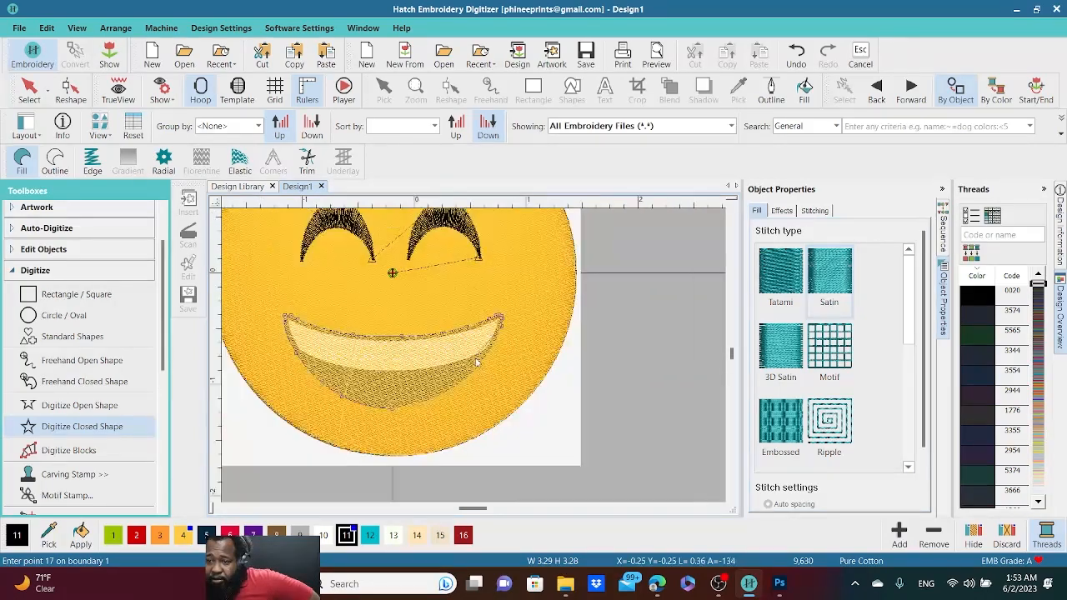
{"action": "scroll", "coordinate": [475, 360], "scroll_direction": "up", "scroll_amount": 2}
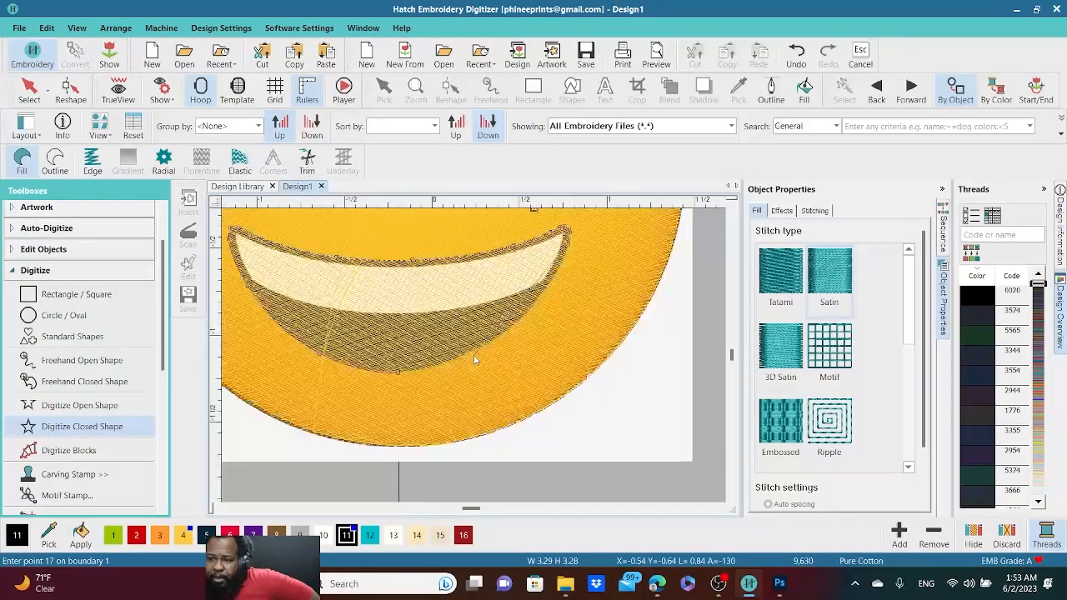
{"action": "scroll", "coordinate": [473, 360], "scroll_direction": "up", "scroll_amount": 2}
{"action": "right_click", "coordinate": [552, 291]}
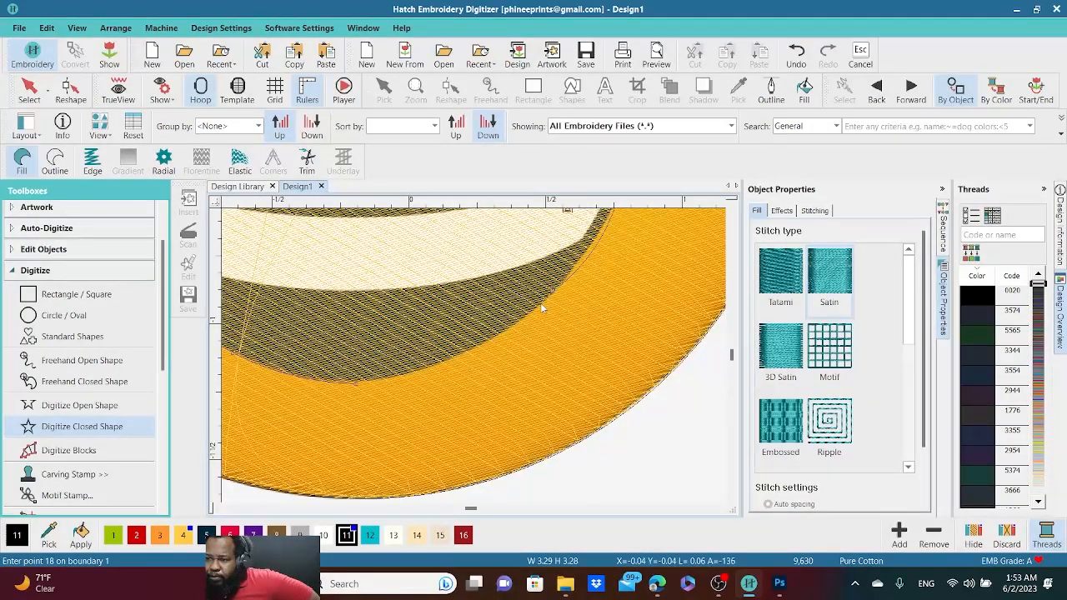
{"action": "scroll", "coordinate": [542, 304], "scroll_direction": "down", "scroll_amount": 2}
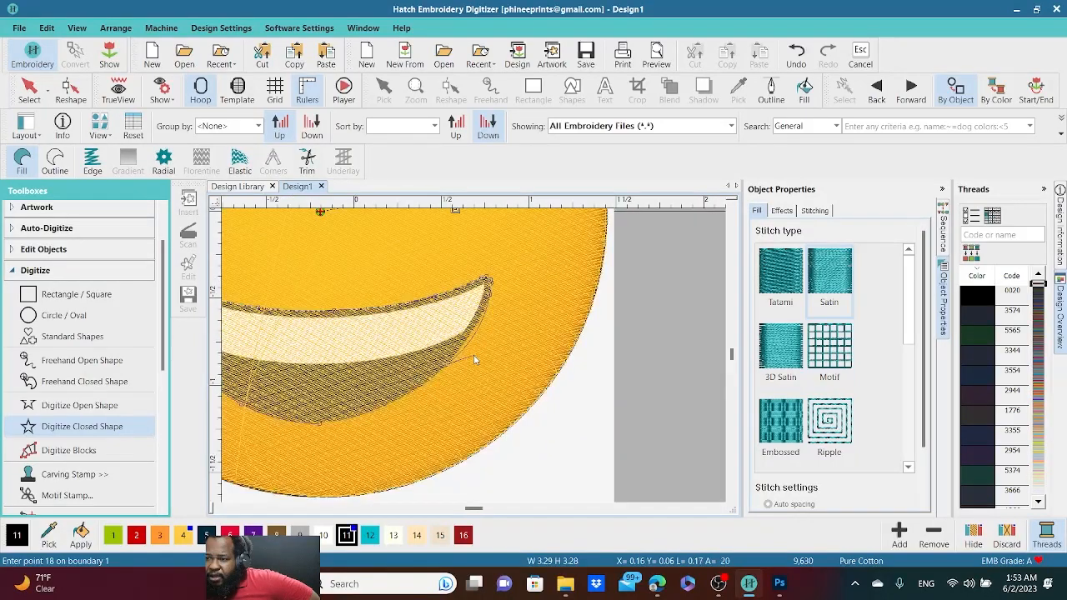
{"action": "right_click", "coordinate": [394, 399]}
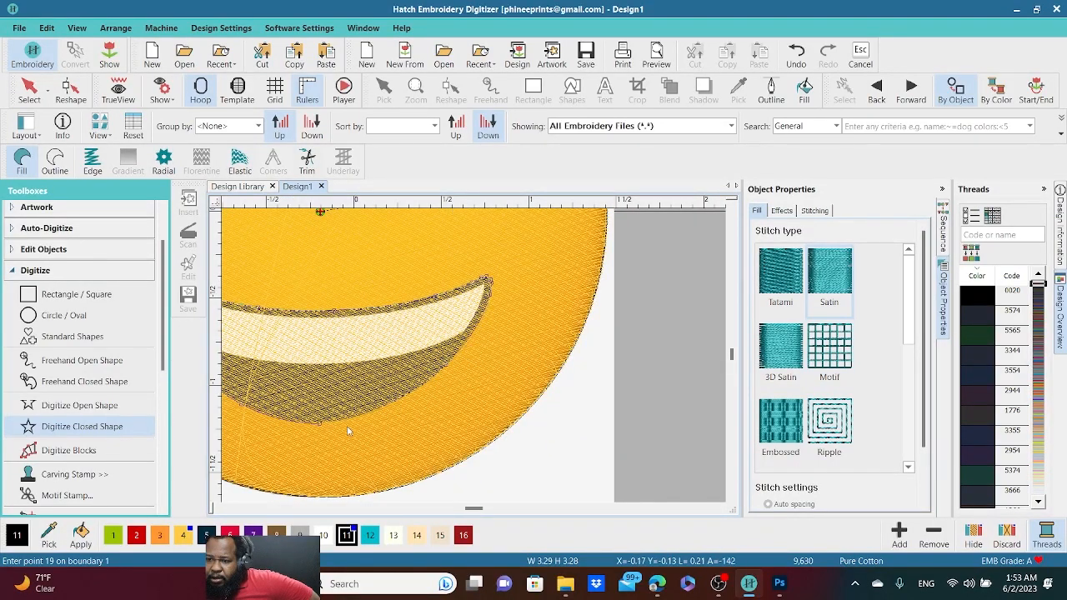
{"action": "right_click", "coordinate": [350, 425]}
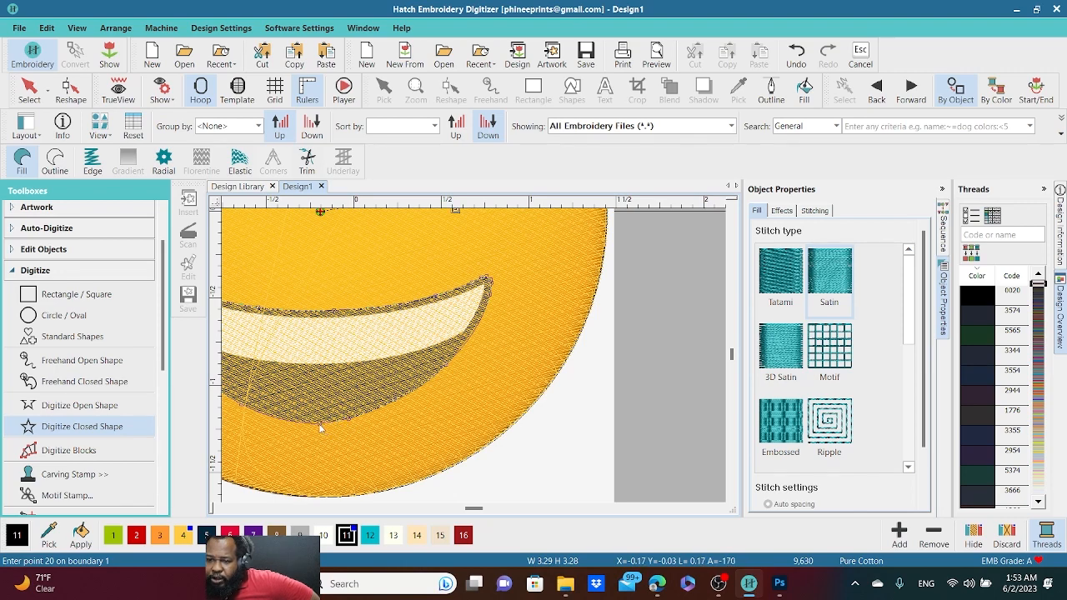
{"action": "right_click", "coordinate": [320, 428]}
{"action": "scroll", "coordinate": [472, 360], "scroll_direction": "down", "scroll_amount": 3}
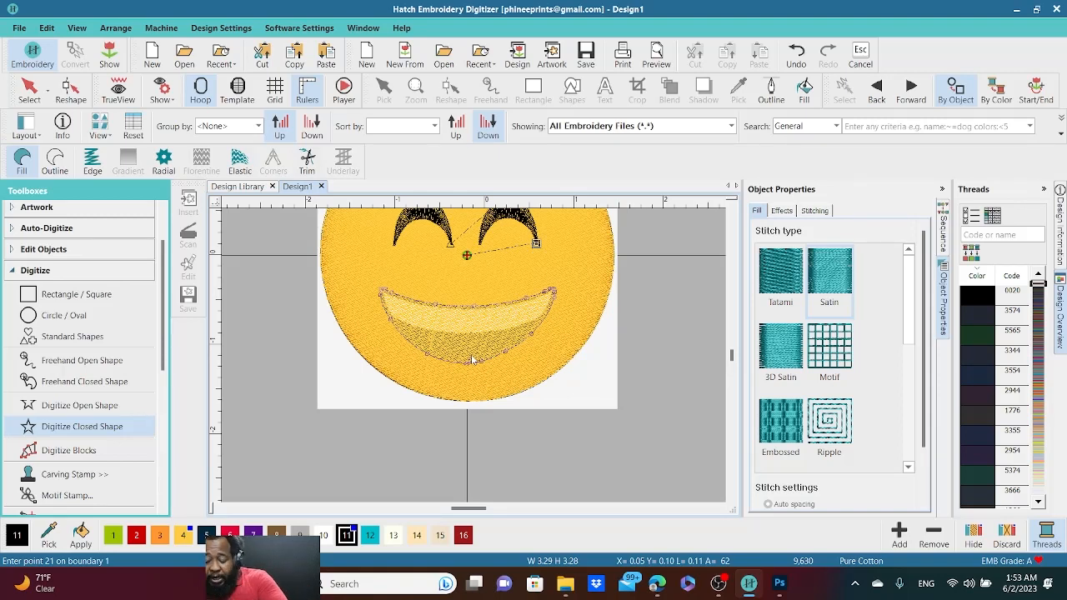
{"action": "key", "text": "Return"}
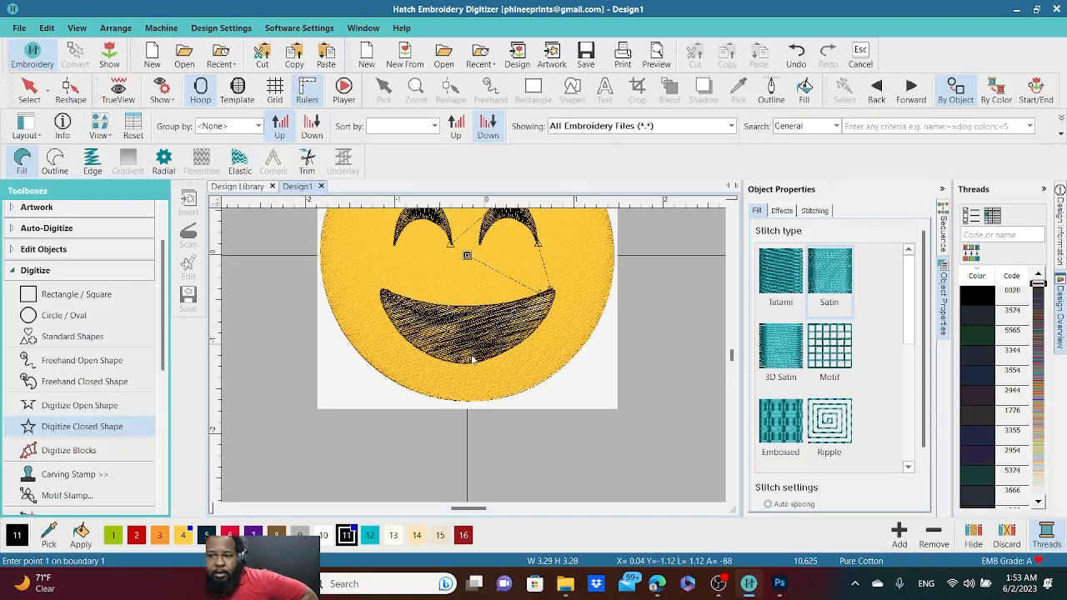
- Turn on TrueView and change the black mouth's fill stitch type to Tatami
{"action": "left_click", "coordinate": [118, 92]}
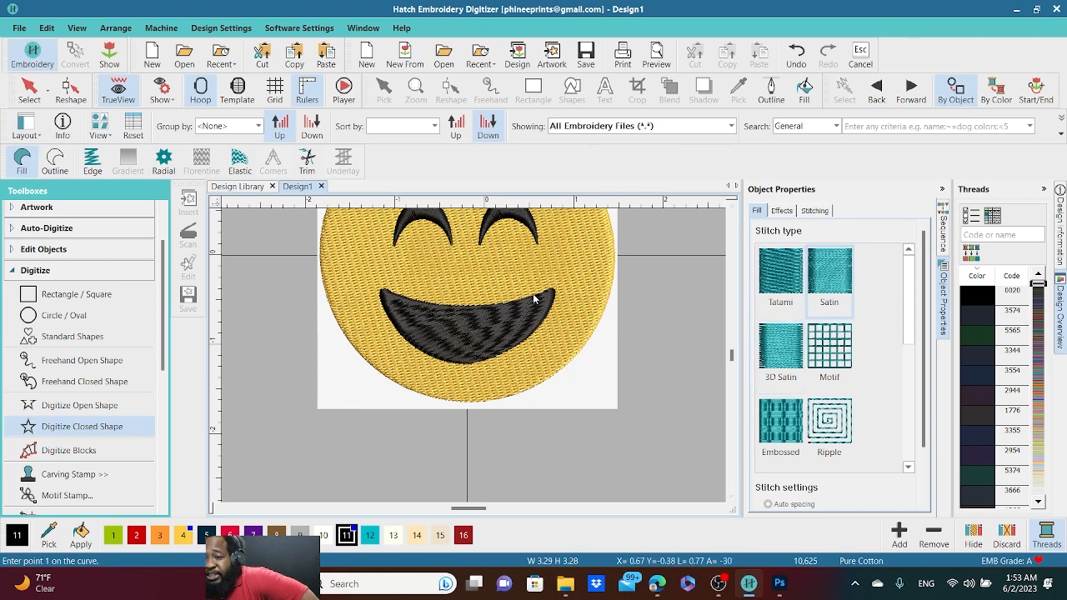
{"action": "left_click", "coordinate": [29, 90]}
{"action": "left_click", "coordinate": [406, 315]}
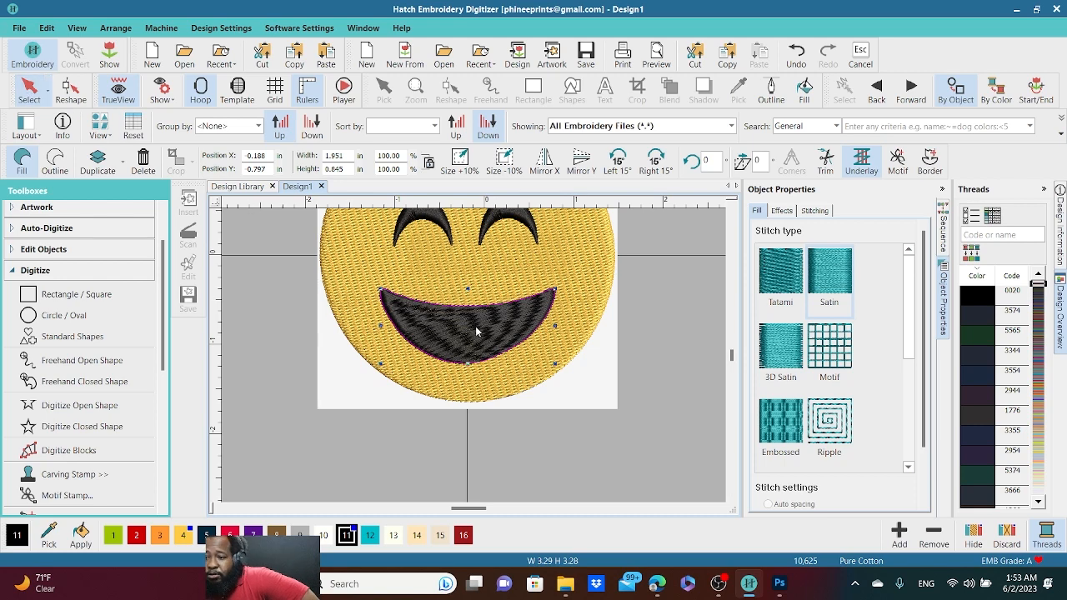
{"action": "left_click", "coordinate": [780, 279]}
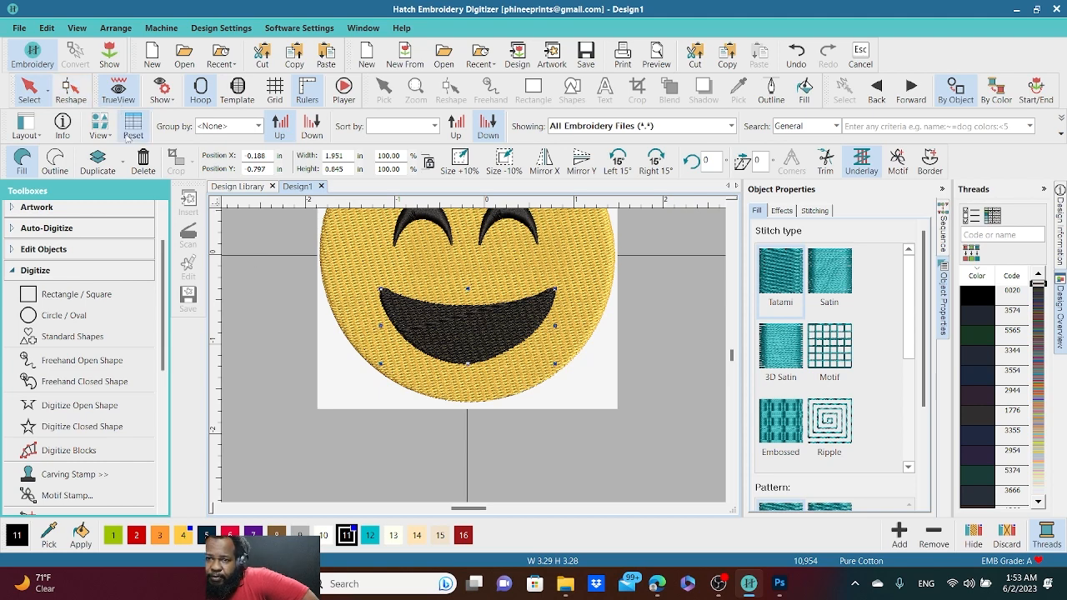
- Reshape the mouth's stitch angle line so its Tatami stitches run steeply, close to vertical
{"action": "left_click", "coordinate": [70, 90]}
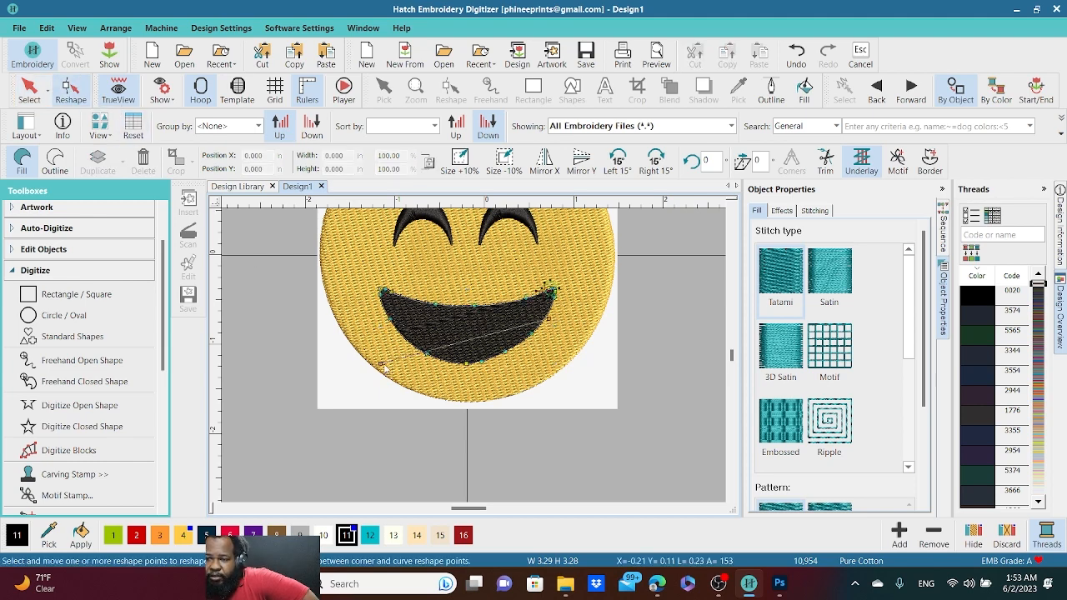
{"action": "left_click_drag", "start_coordinate": [381, 364], "coordinate": [524, 424]}
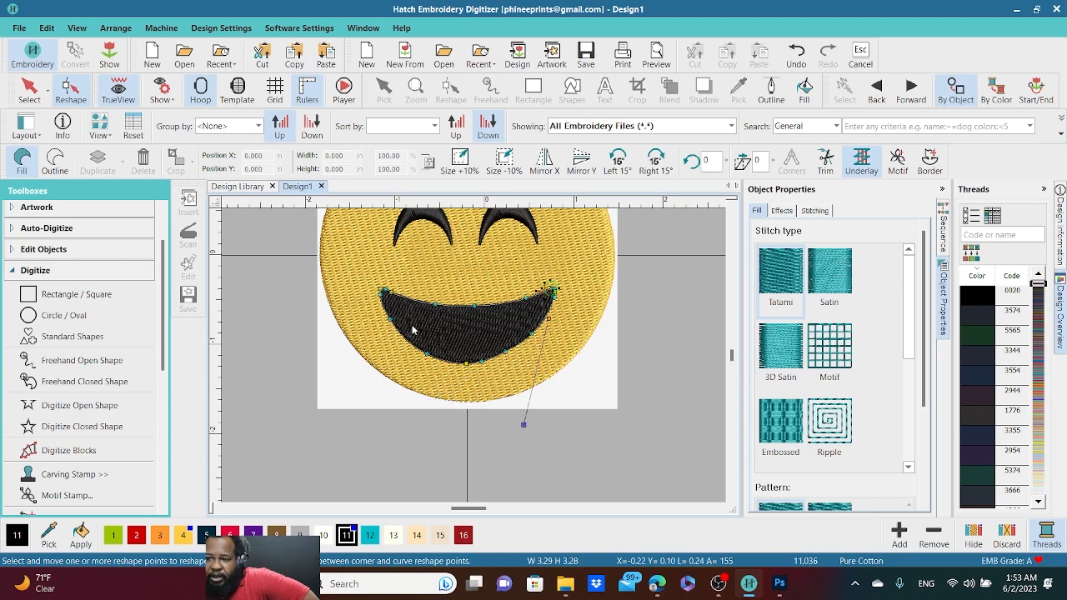
- Reshape the yellow face's stitch angle line to a steeper diagonal, ending below the face, and deselect the face
{"action": "scroll", "coordinate": [473, 360], "scroll_direction": "up", "scroll_amount": 3}
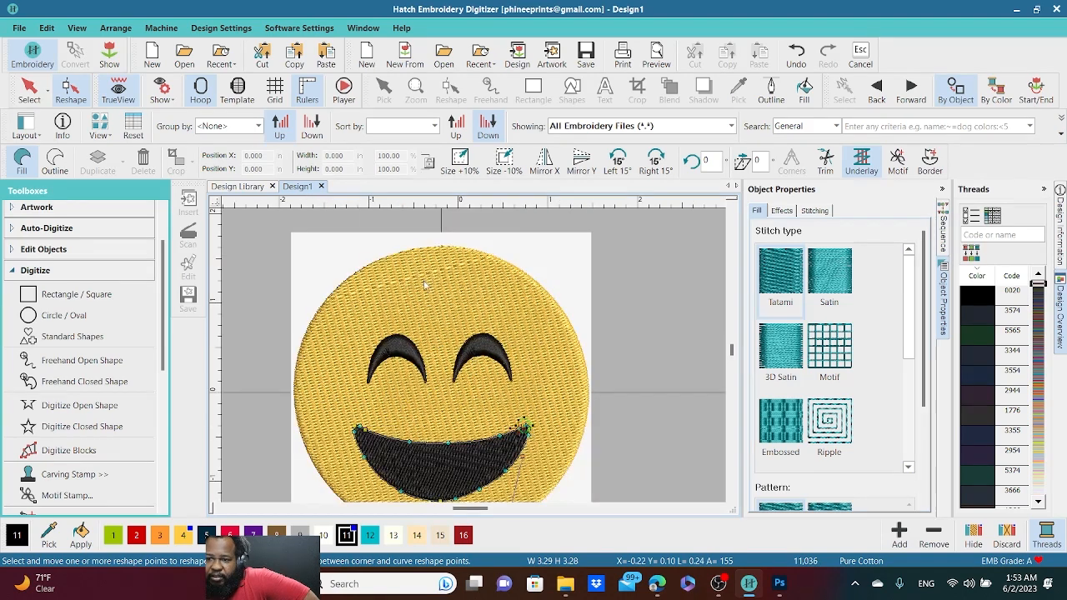
{"action": "left_click", "coordinate": [30, 90]}
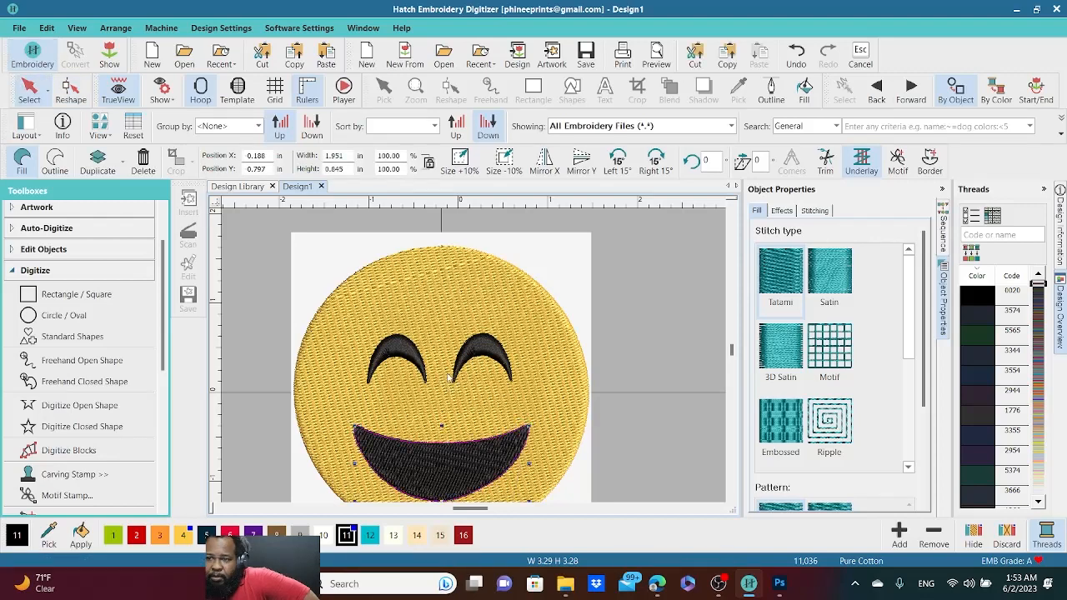
{"action": "left_click", "coordinate": [438, 333]}
{"action": "left_click", "coordinate": [71, 90]}
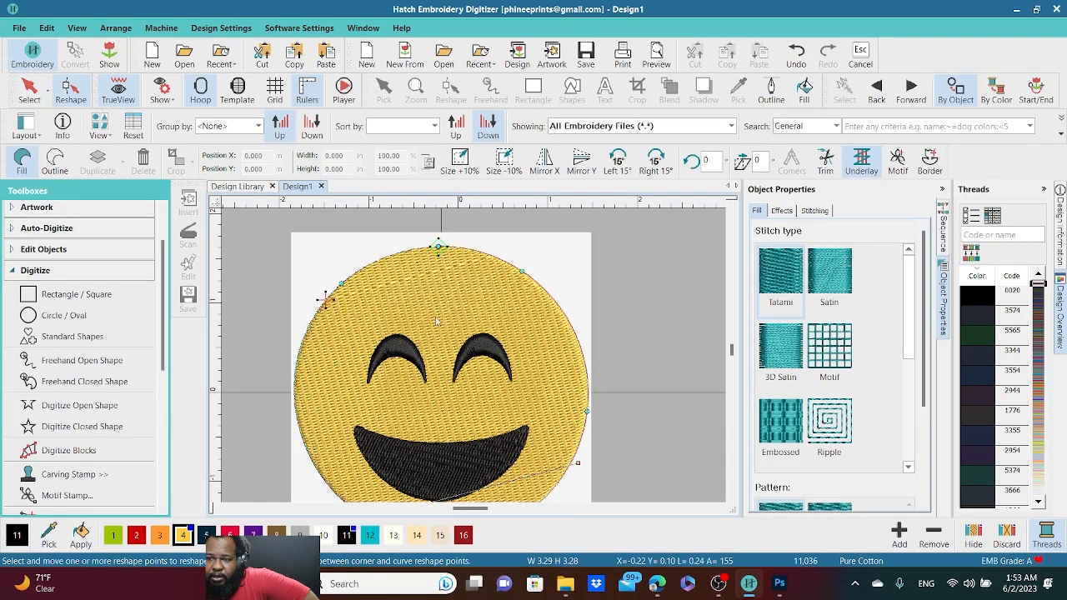
{"action": "scroll", "coordinate": [436, 321], "scroll_direction": "down", "scroll_amount": 2}
{"action": "left_click_drag", "start_coordinate": [427, 415], "coordinate": [493, 468]}
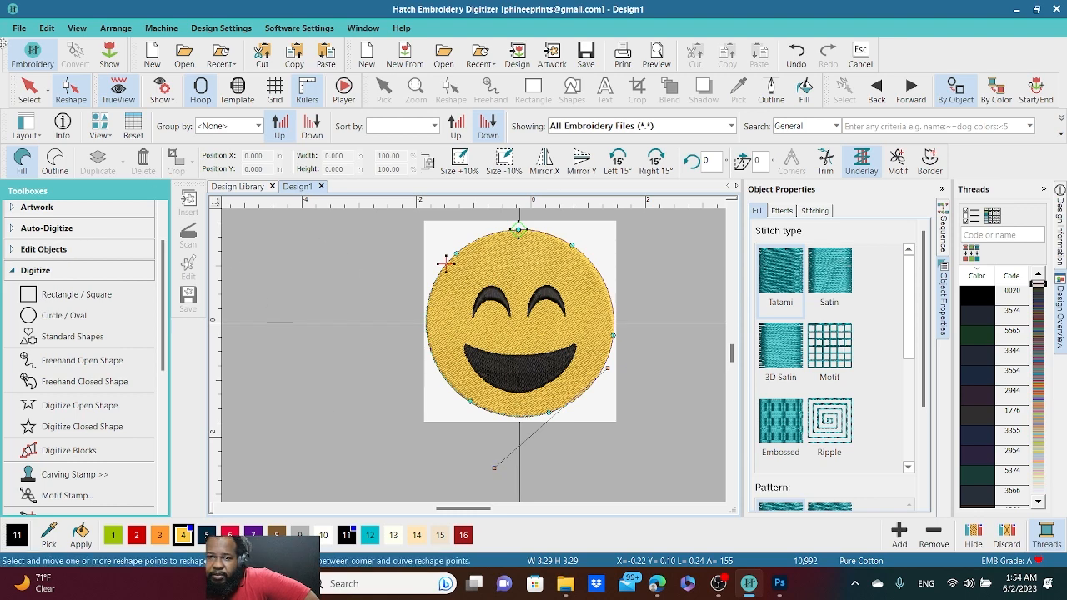
{"action": "left_click", "coordinate": [29, 90]}
{"action": "left_click", "coordinate": [439, 387]}
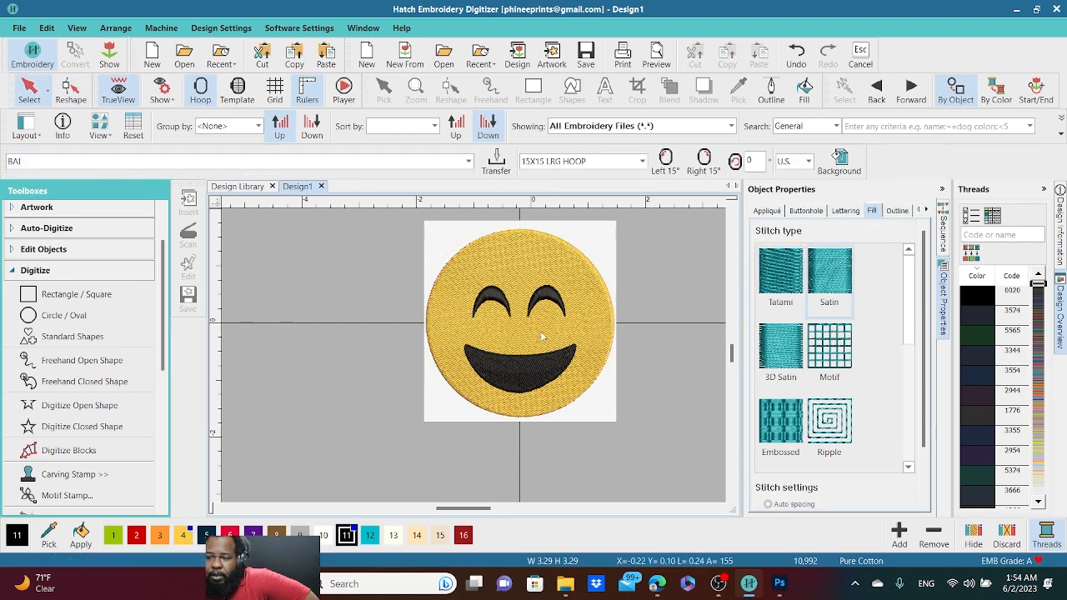
- Return to plain stitch view and examine the mouth's stitches over the artwork's white teeth area
{"action": "scroll", "coordinate": [551, 387], "scroll_direction": "up", "scroll_amount": 3}
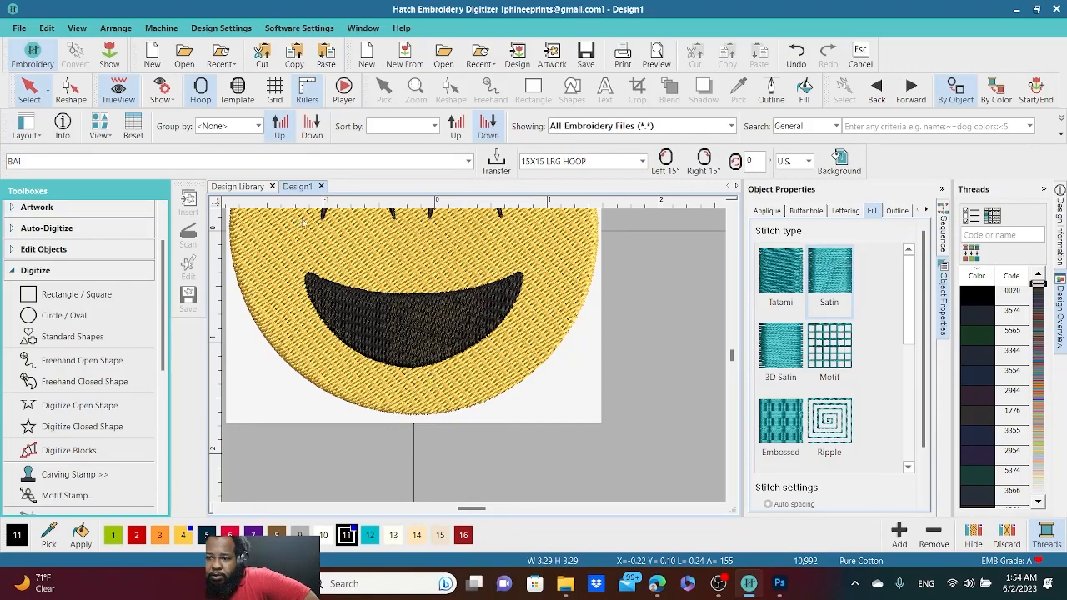
{"action": "left_click", "coordinate": [125, 97]}
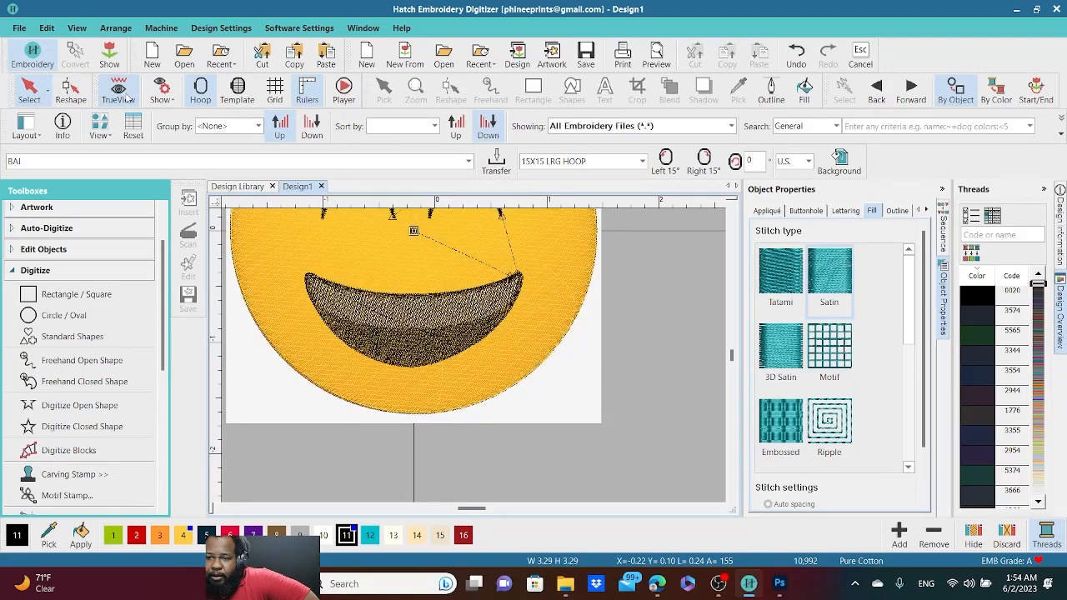
{"action": "scroll", "coordinate": [380, 335], "scroll_direction": "up", "scroll_amount": 2}
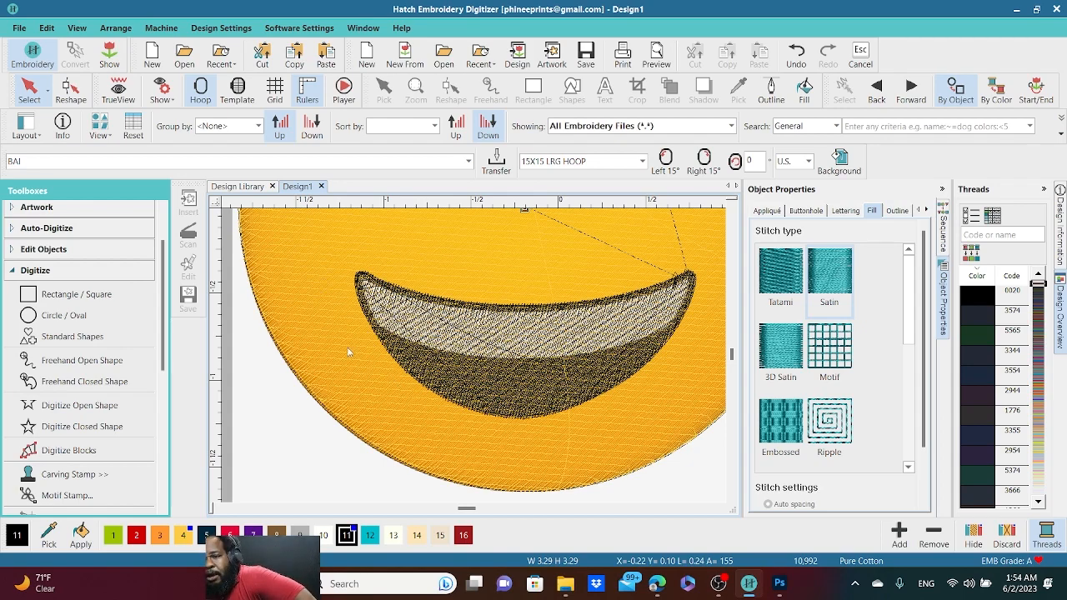
{"action": "scroll", "coordinate": [410, 346], "scroll_direction": "down", "scroll_amount": 2}
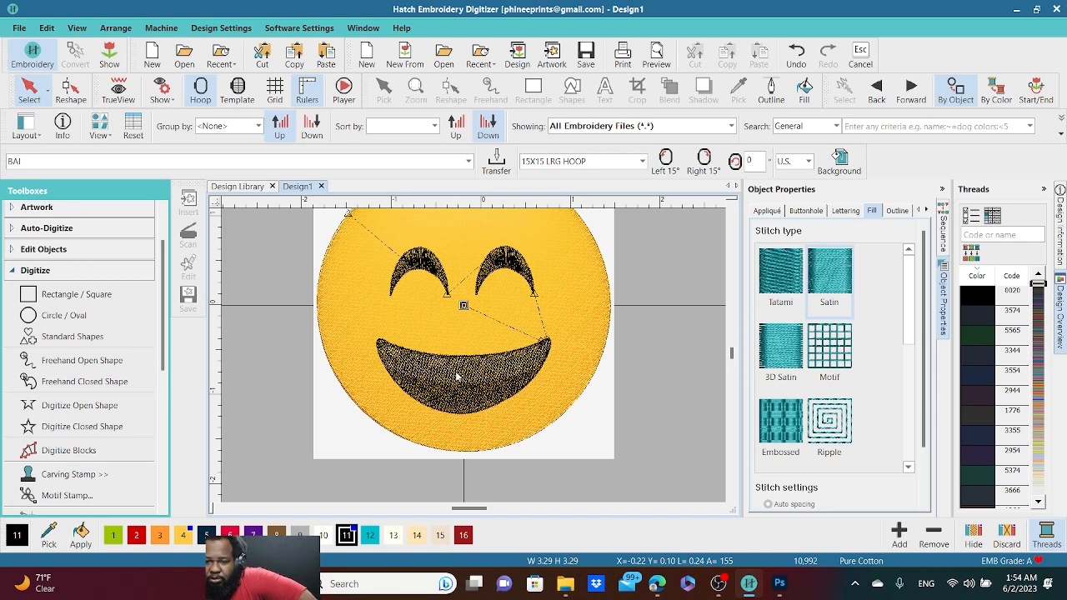
{"action": "scroll", "coordinate": [457, 377], "scroll_direction": "up", "scroll_amount": 4}
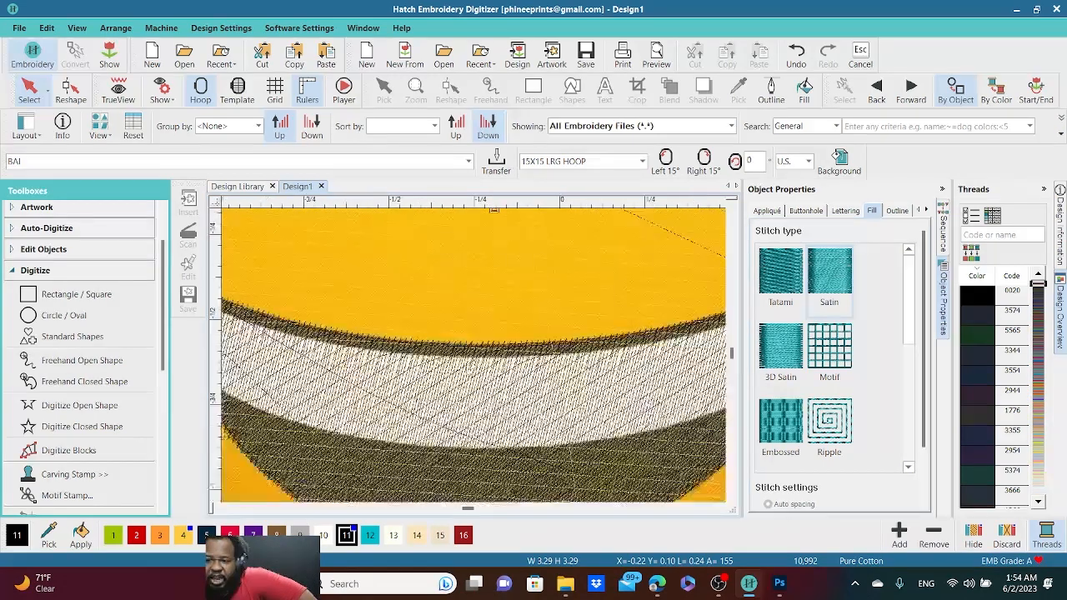
{"action": "scroll", "coordinate": [450, 379], "scroll_direction": "down", "scroll_amount": 1}
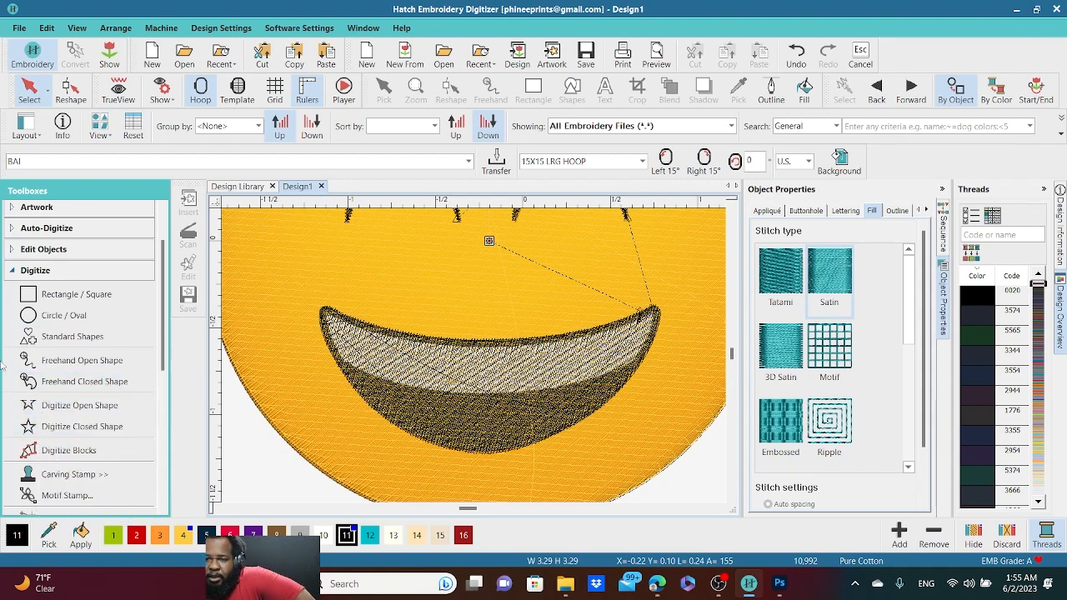
- Select the black mouth, look through the digitizing tools and collapse the Digitize toolbox
{"action": "scroll", "coordinate": [70, 467], "scroll_direction": "down", "scroll_amount": 3}
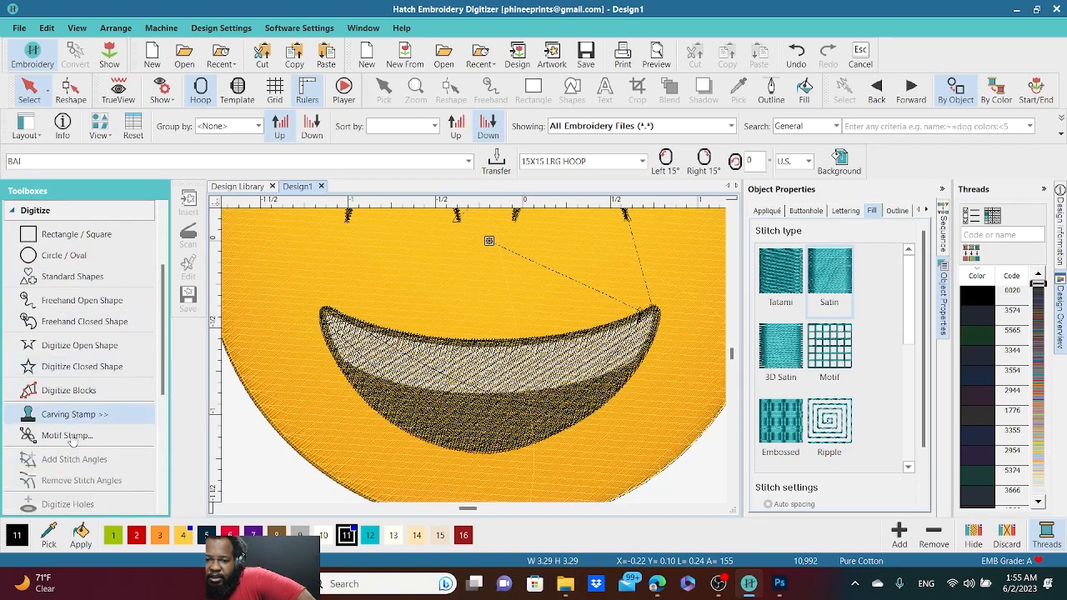
{"action": "scroll", "coordinate": [71, 444], "scroll_direction": "down", "scroll_amount": 2}
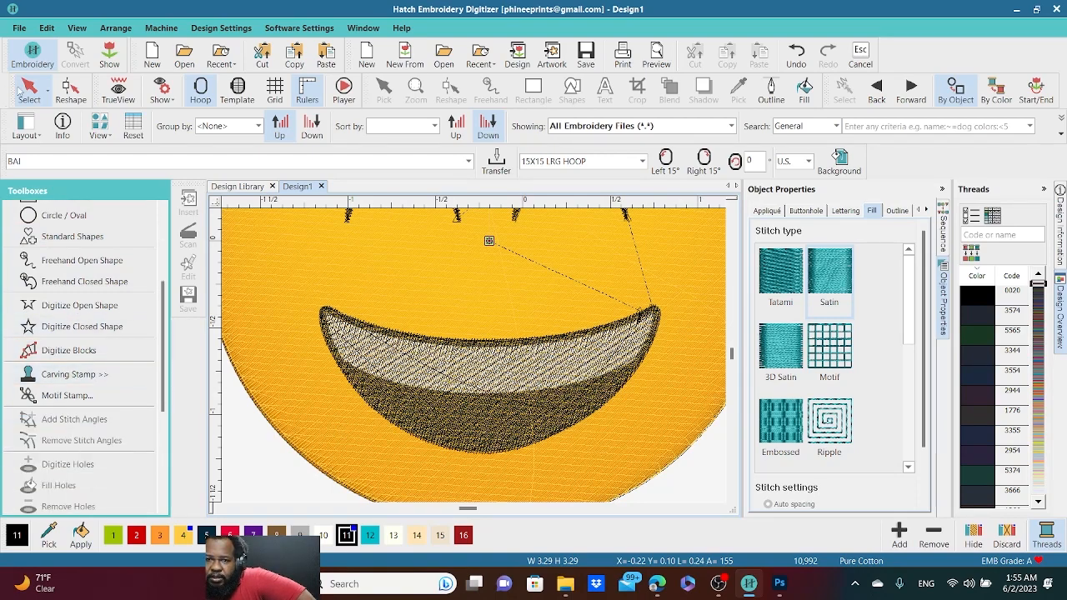
{"action": "left_click", "coordinate": [416, 411]}
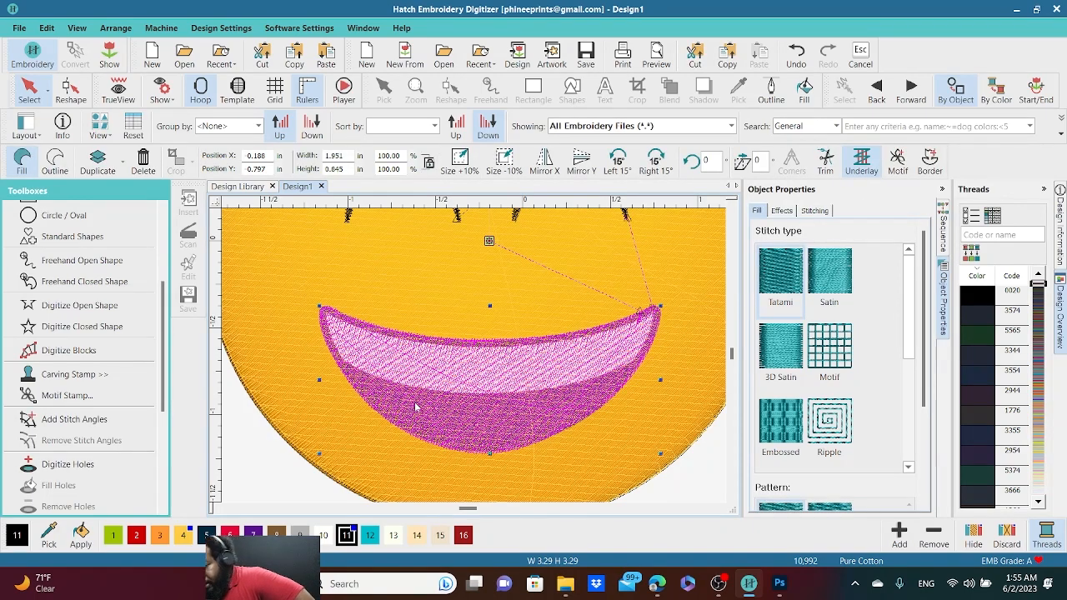
{"action": "scroll", "coordinate": [130, 467], "scroll_direction": "up", "scroll_amount": 1}
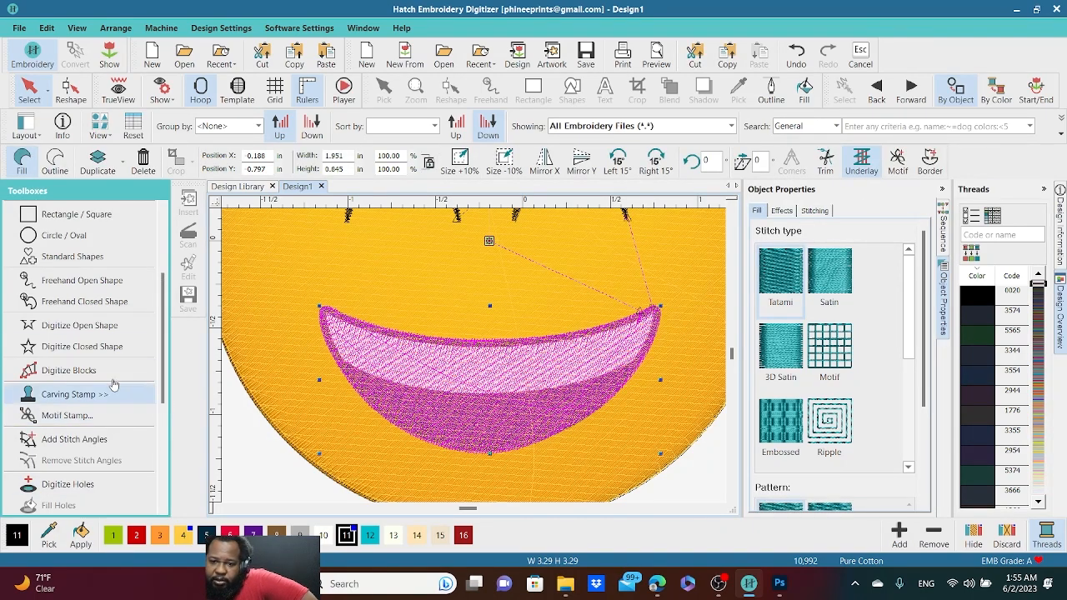
{"action": "scroll", "coordinate": [65, 351], "scroll_direction": "down", "scroll_amount": 3}
{"action": "scroll", "coordinate": [65, 349], "scroll_direction": "up", "scroll_amount": 5}
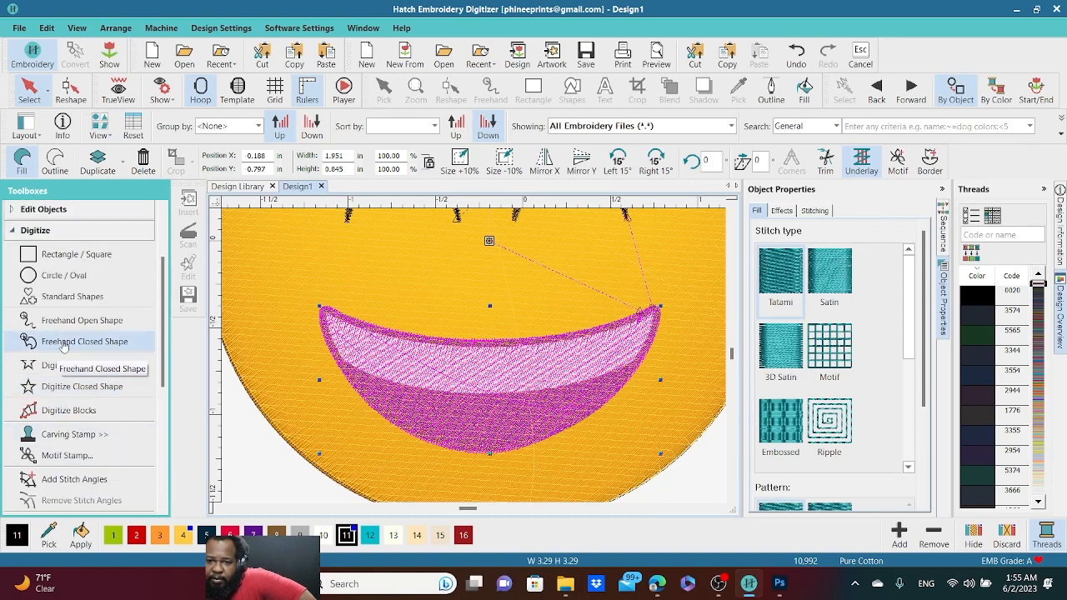
{"action": "scroll", "coordinate": [65, 336], "scroll_direction": "down", "scroll_amount": 1}
{"action": "scroll", "coordinate": [65, 336], "scroll_direction": "up", "scroll_amount": 1}
{"action": "scroll", "coordinate": [65, 321], "scroll_direction": "down", "scroll_amount": 1}
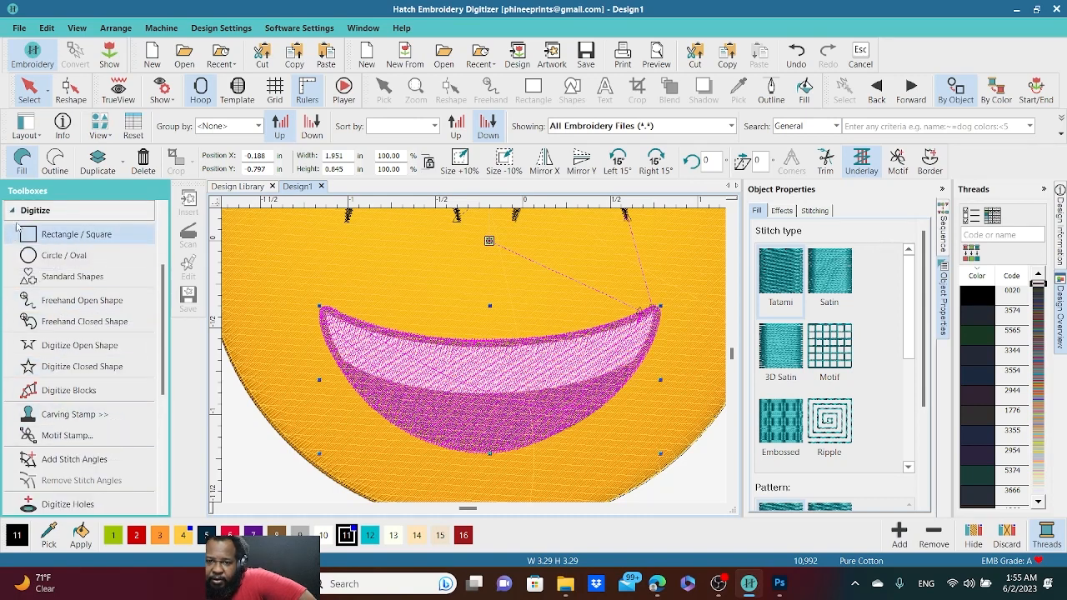
{"action": "left_click", "coordinate": [16, 216]}
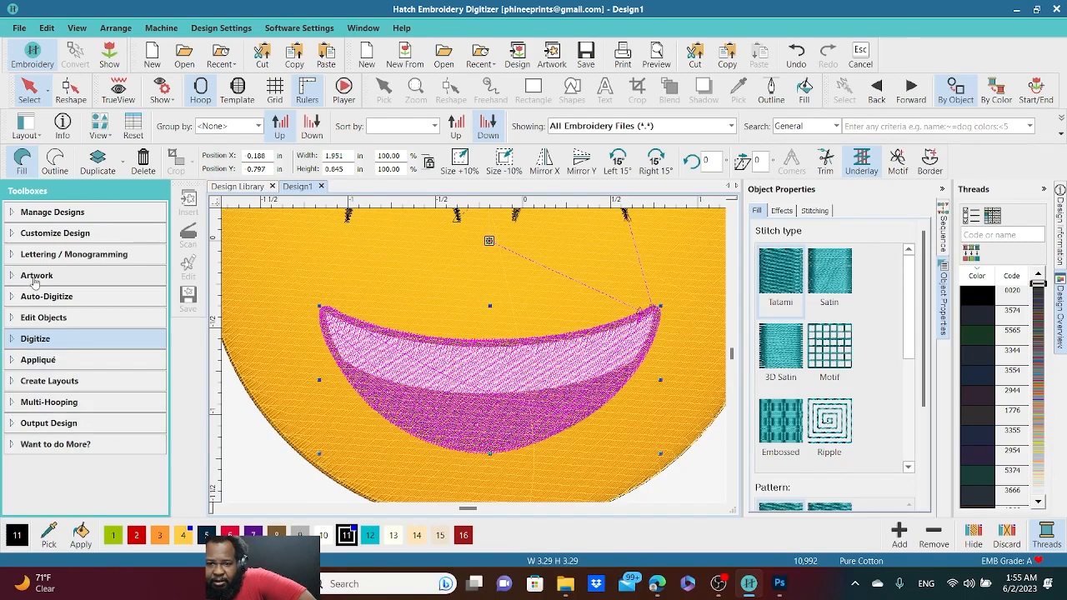
- Remove the overlapping stitches beneath the selected mouth object with Remove Overlaps
{"action": "left_click", "coordinate": [37, 257]}
{"action": "left_click", "coordinate": [36, 256]}
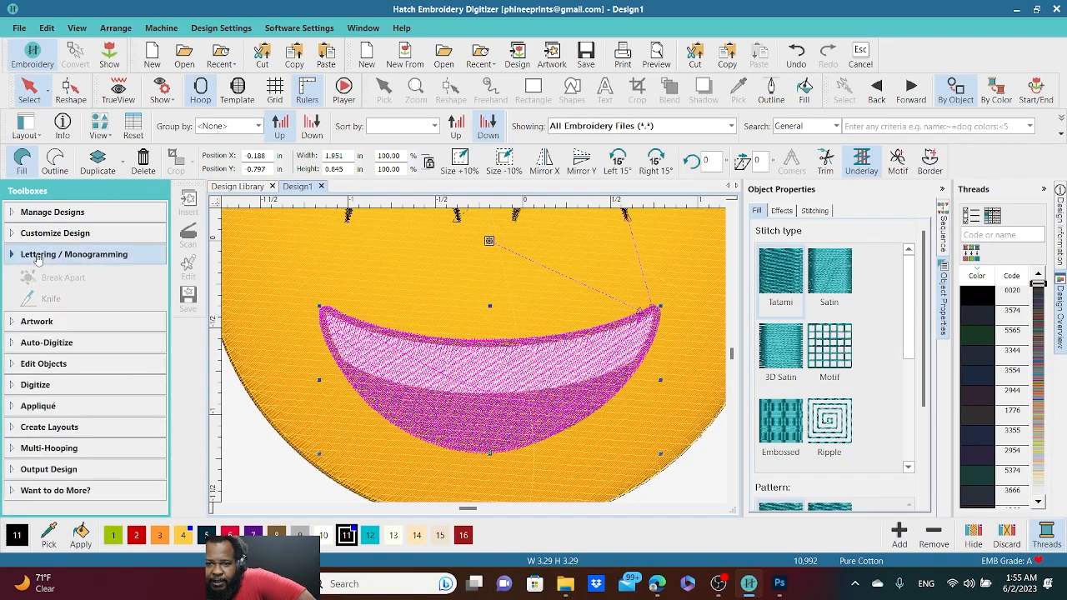
{"action": "left_click", "coordinate": [49, 381]}
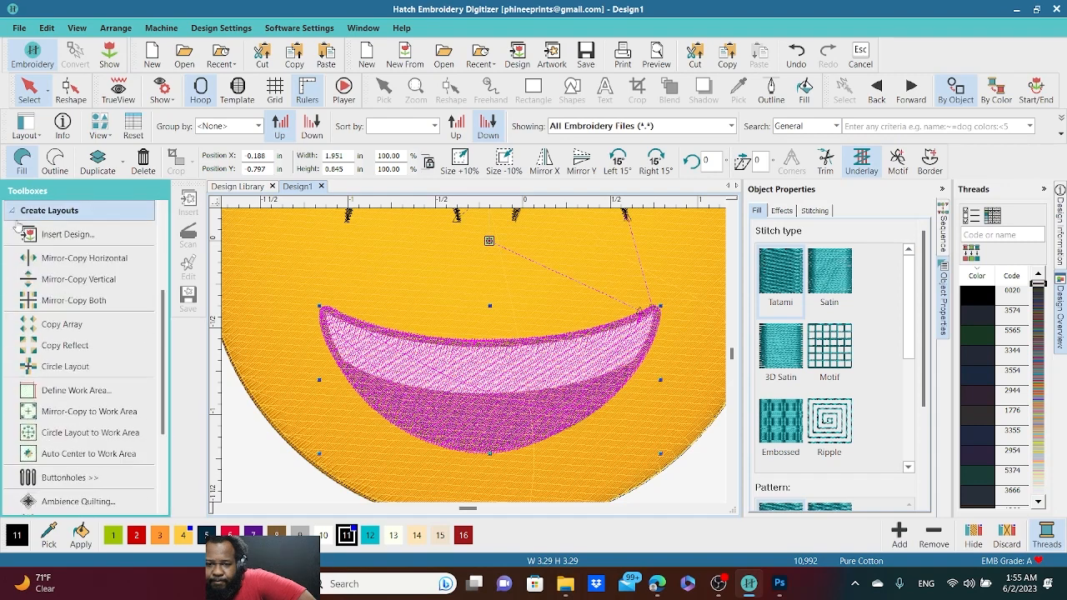
{"action": "scroll", "coordinate": [84, 368], "scroll_direction": "down", "scroll_amount": 3}
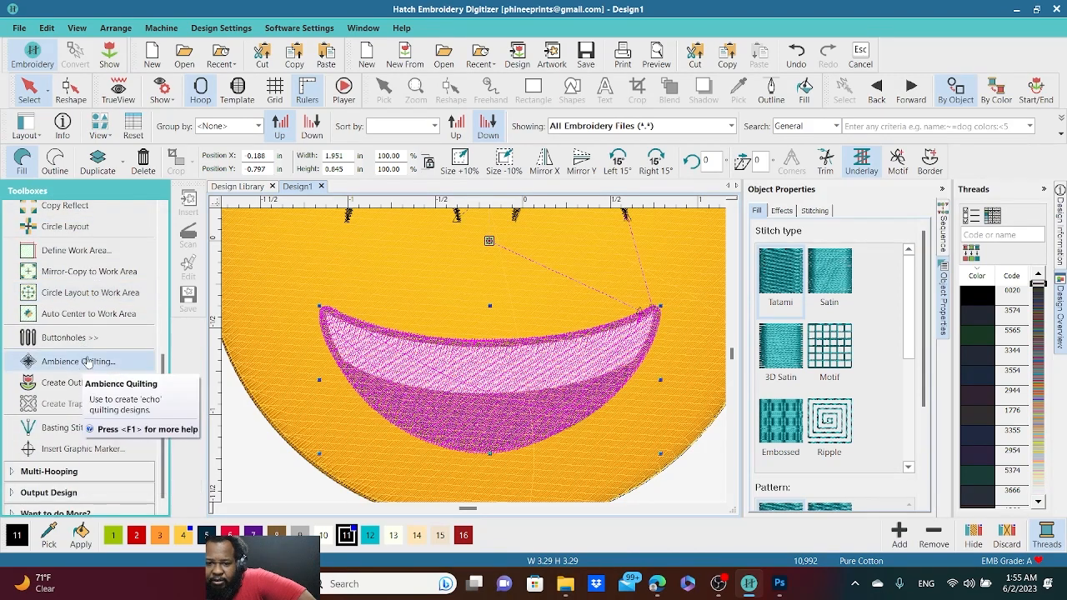
{"action": "scroll", "coordinate": [161, 361], "scroll_direction": "down", "scroll_amount": 1}
{"action": "scroll", "coordinate": [80, 272], "scroll_direction": "up", "scroll_amount": 5}
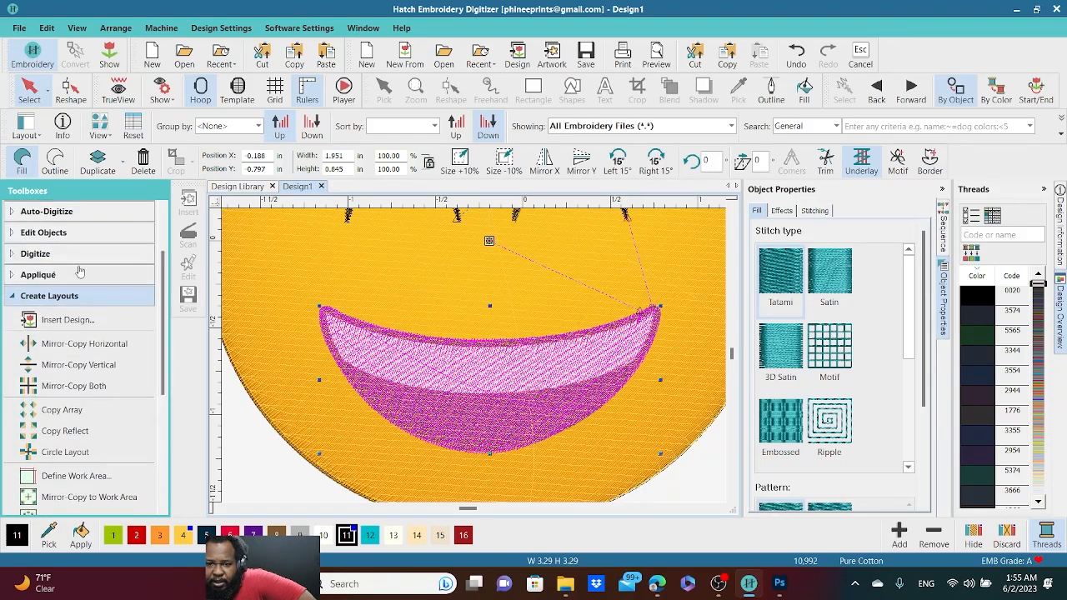
{"action": "left_click", "coordinate": [16, 296]}
{"action": "left_click", "coordinate": [27, 339]}
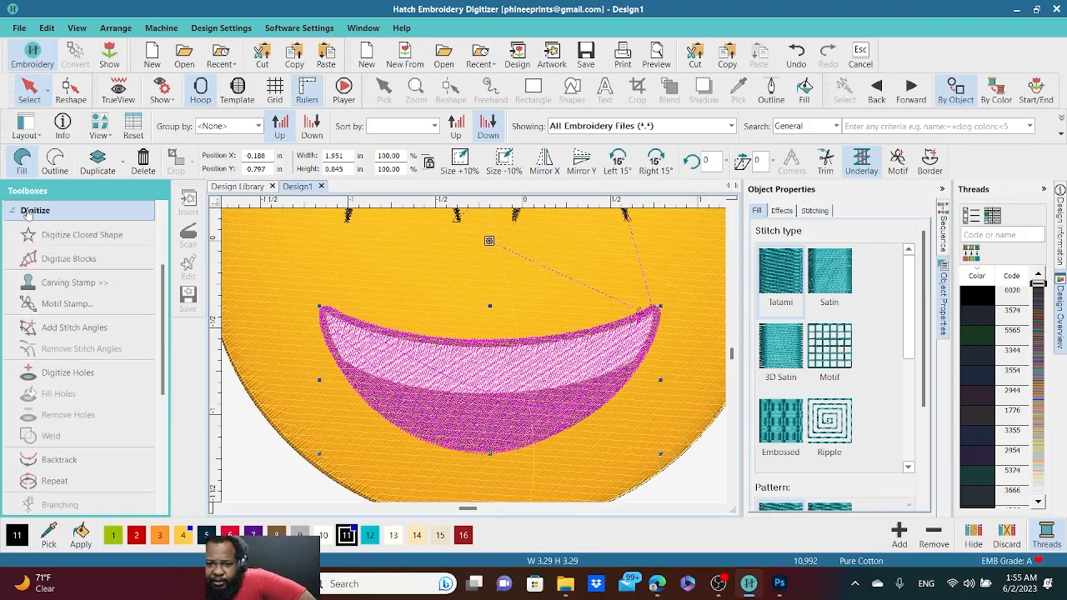
{"action": "left_click", "coordinate": [23, 211]}
{"action": "left_click", "coordinate": [33, 319]}
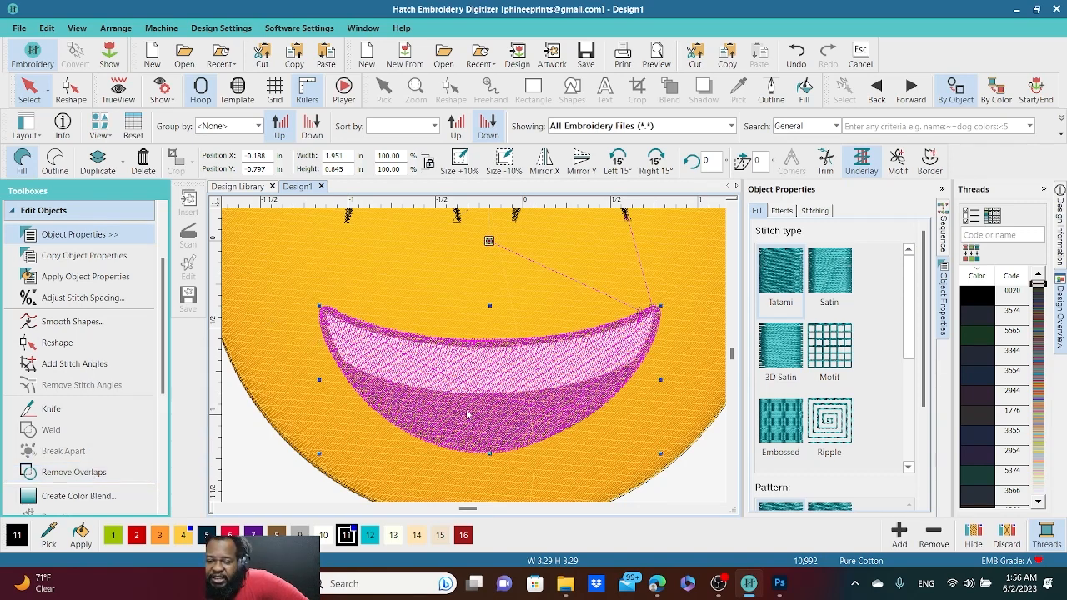
{"action": "left_click", "coordinate": [73, 474]}
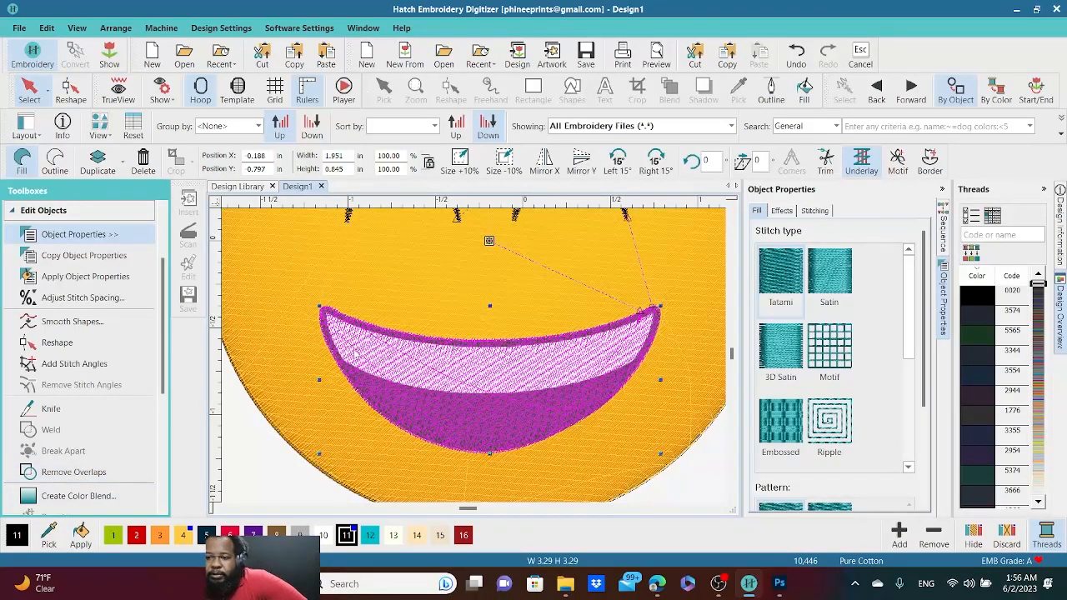
- Isolate the yellow face fill by hiding all unselected objects, and examine its mouth-shaped cutout
{"action": "left_click", "coordinate": [27, 85]}
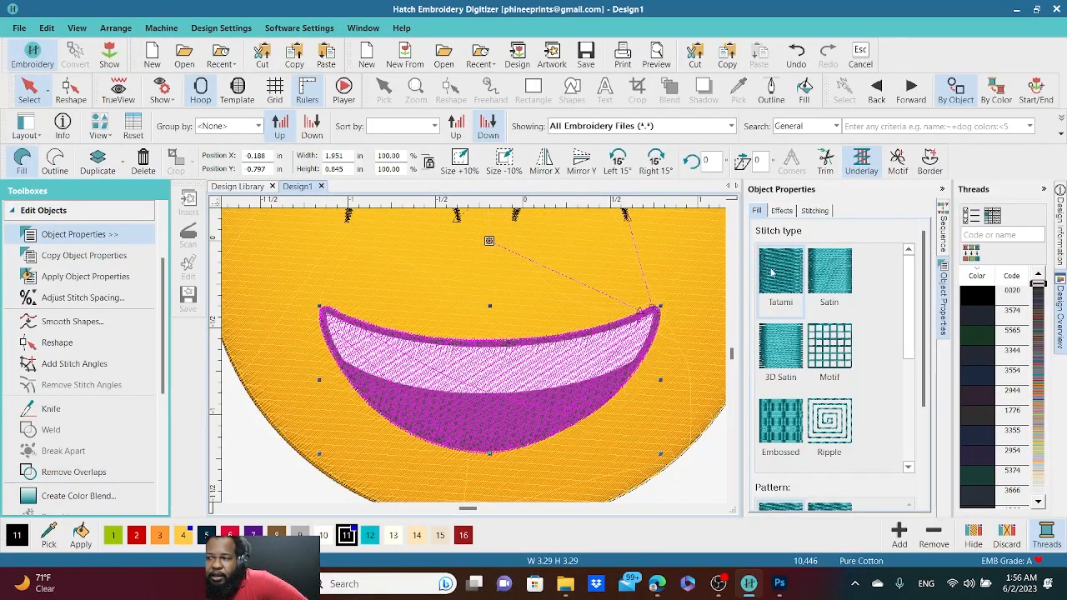
{"action": "left_click", "coordinate": [946, 232]}
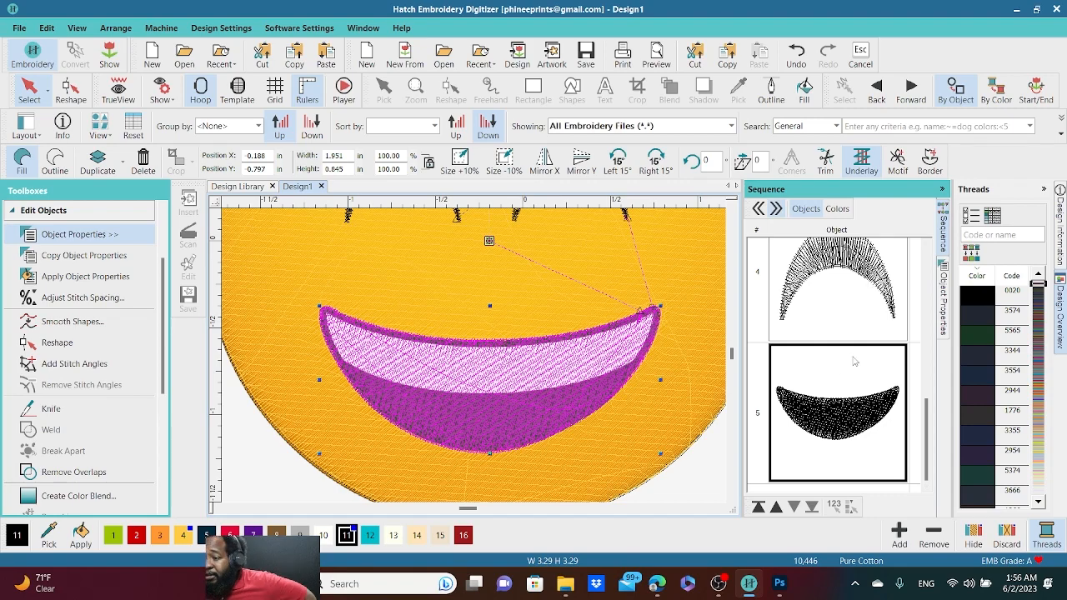
{"action": "scroll", "coordinate": [874, 379], "scroll_direction": "up", "scroll_amount": 2}
{"action": "scroll", "coordinate": [889, 378], "scroll_direction": "up", "scroll_amount": 3}
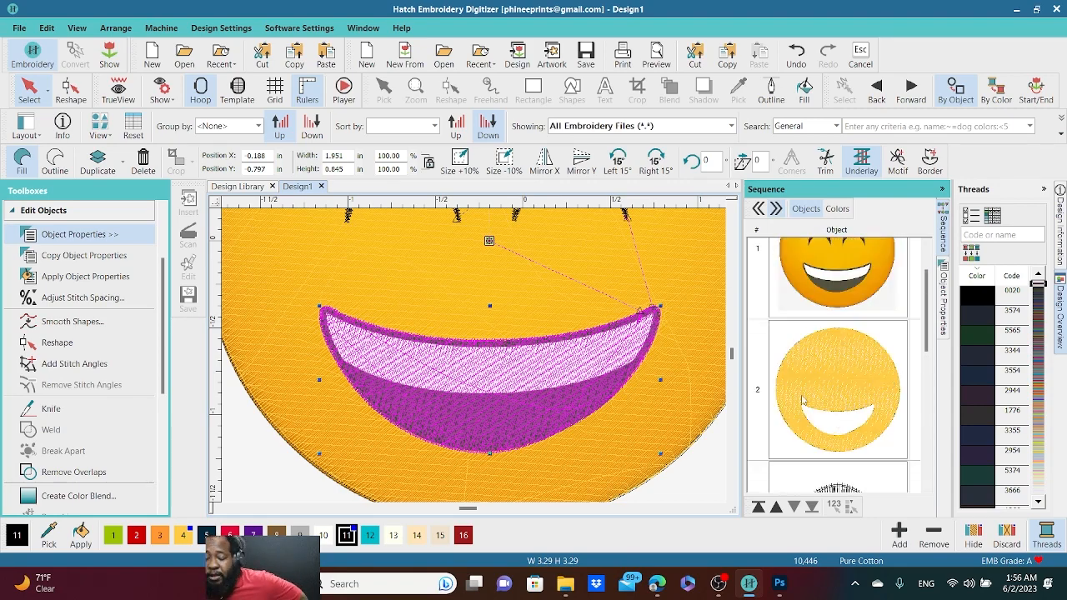
{"action": "left_click", "coordinate": [256, 451]}
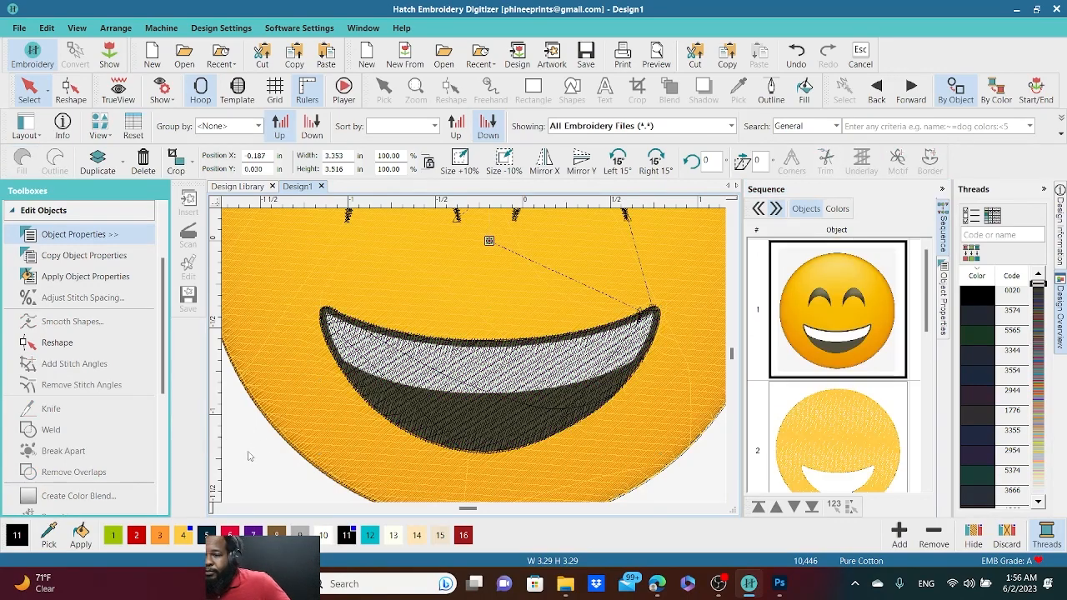
{"action": "scroll", "coordinate": [298, 421], "scroll_direction": "down", "scroll_amount": 2}
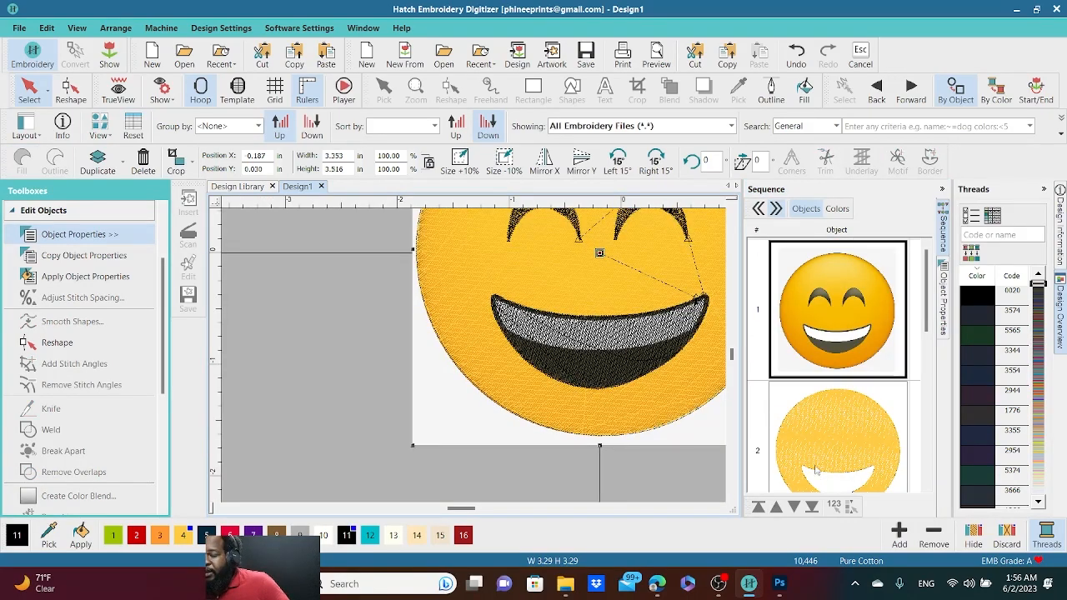
{"action": "right_click", "coordinate": [771, 421]}
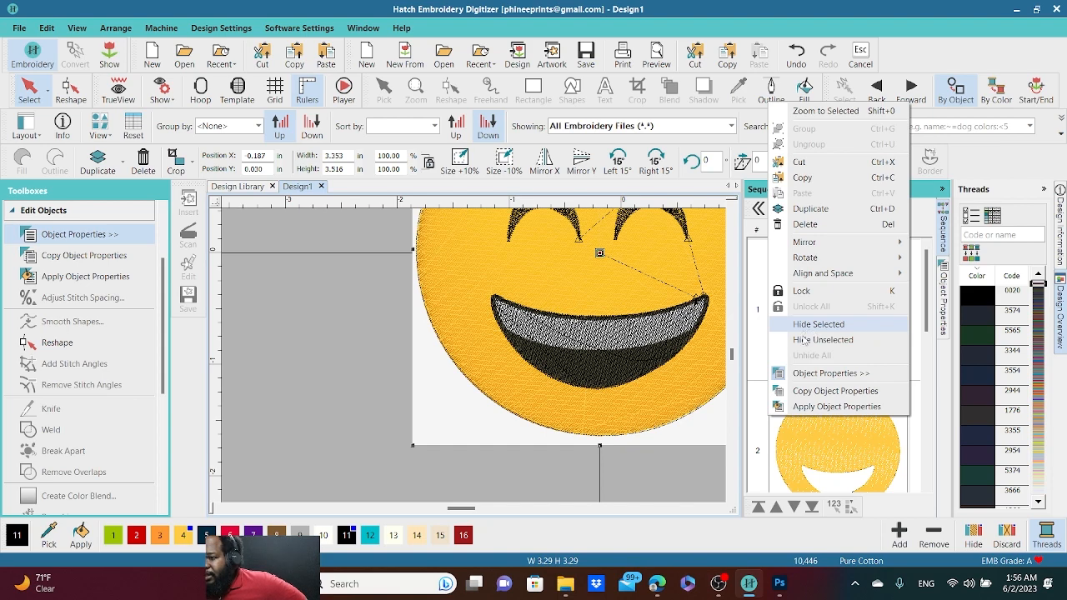
{"action": "left_click", "coordinate": [833, 406]}
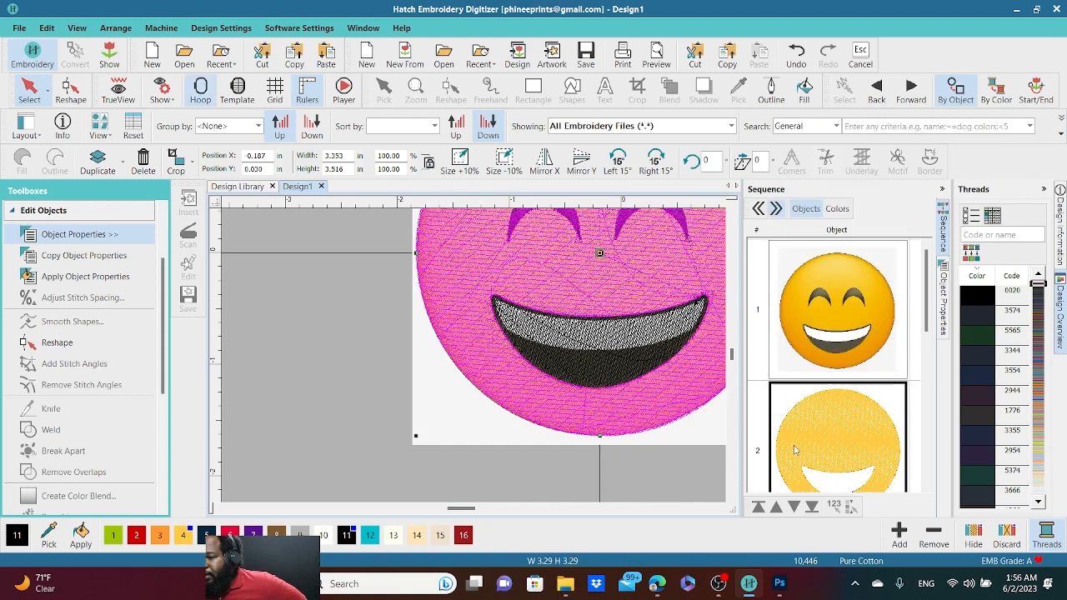
{"action": "right_click", "coordinate": [773, 428]}
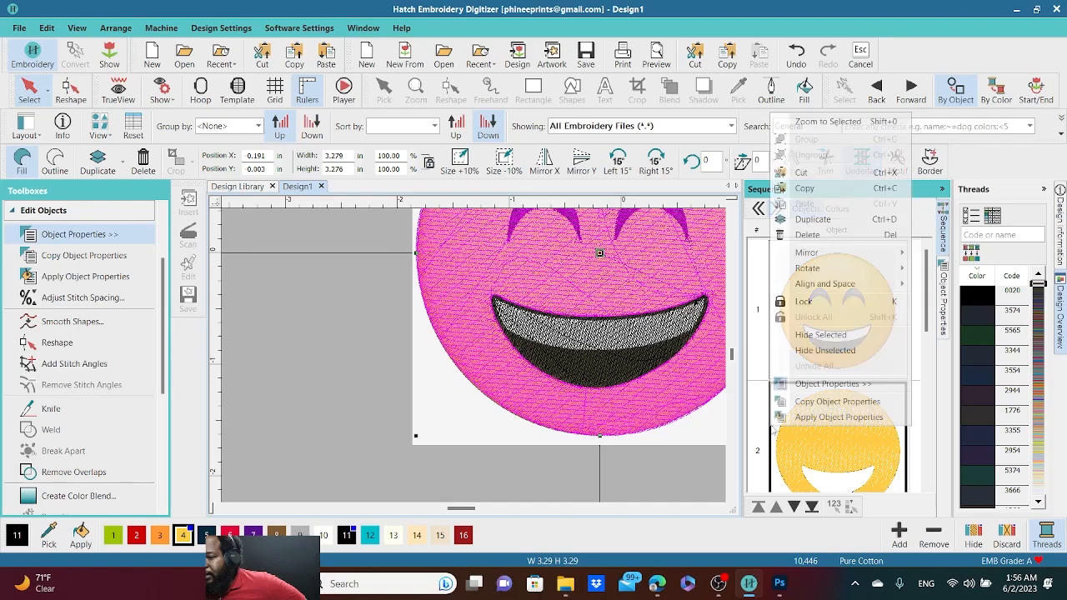
{"action": "left_click", "coordinate": [841, 350]}
{"action": "scroll", "coordinate": [477, 360], "scroll_direction": "down", "scroll_amount": 2}
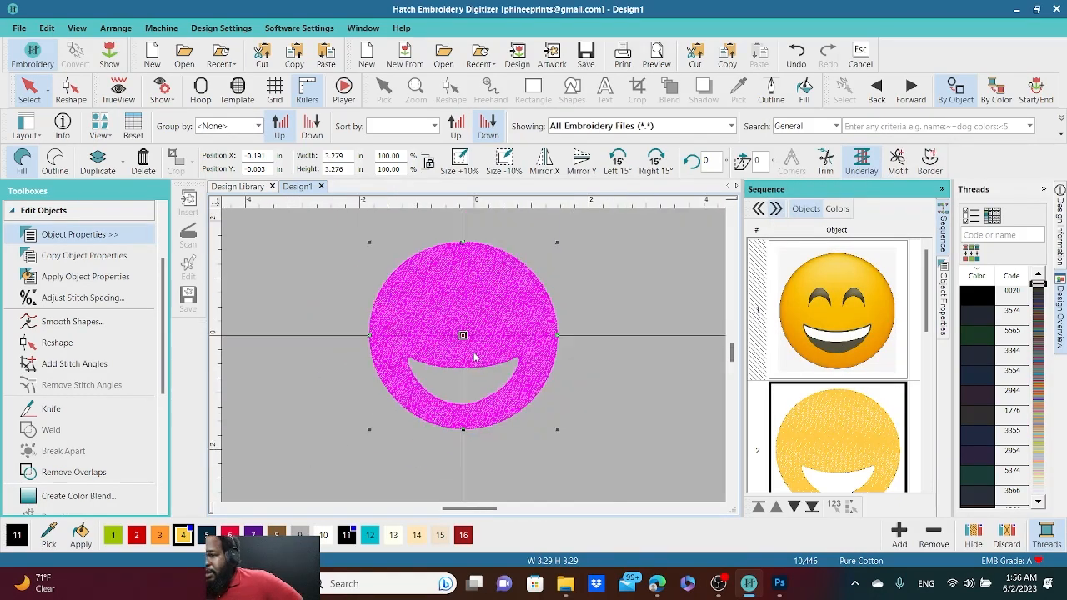
{"action": "left_click", "coordinate": [300, 340]}
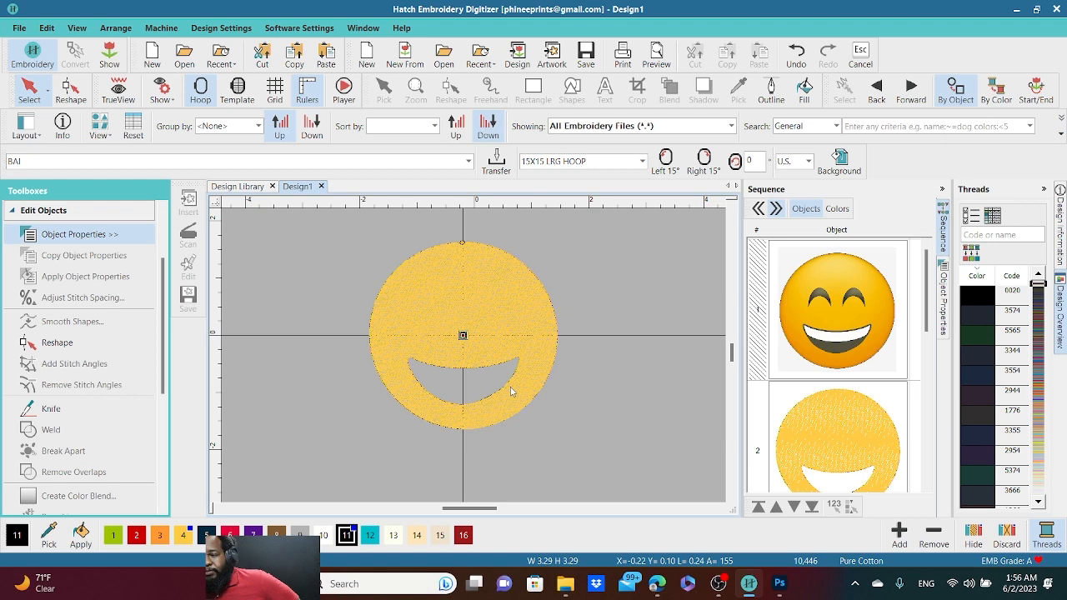
- Unhide all hidden objects of the emoji design
{"action": "left_click", "coordinate": [767, 371]}
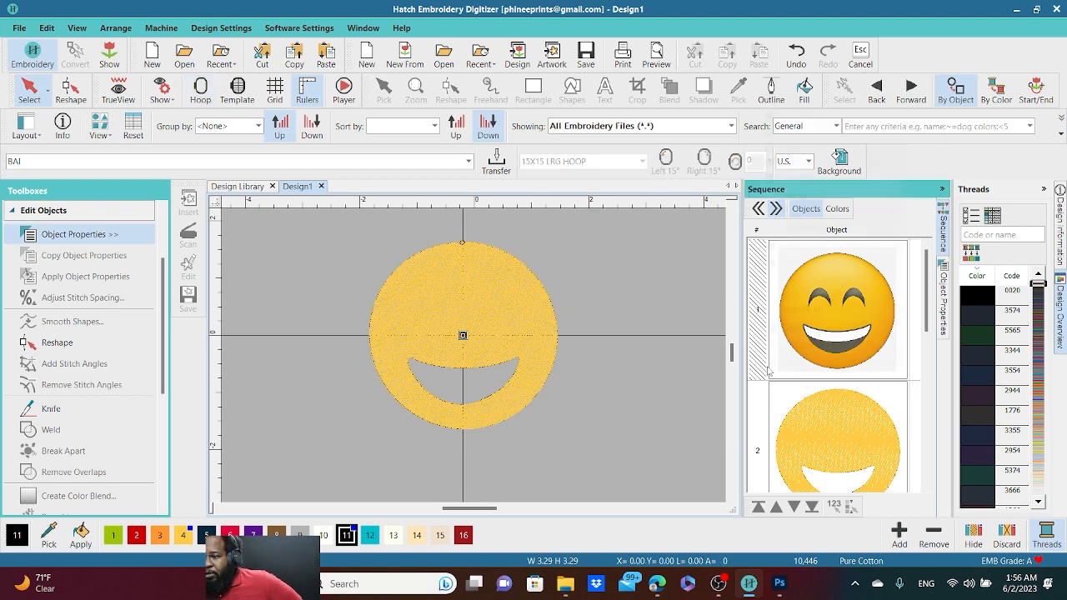
{"action": "right_click", "coordinate": [768, 371]}
{"action": "left_click", "coordinate": [798, 308]}
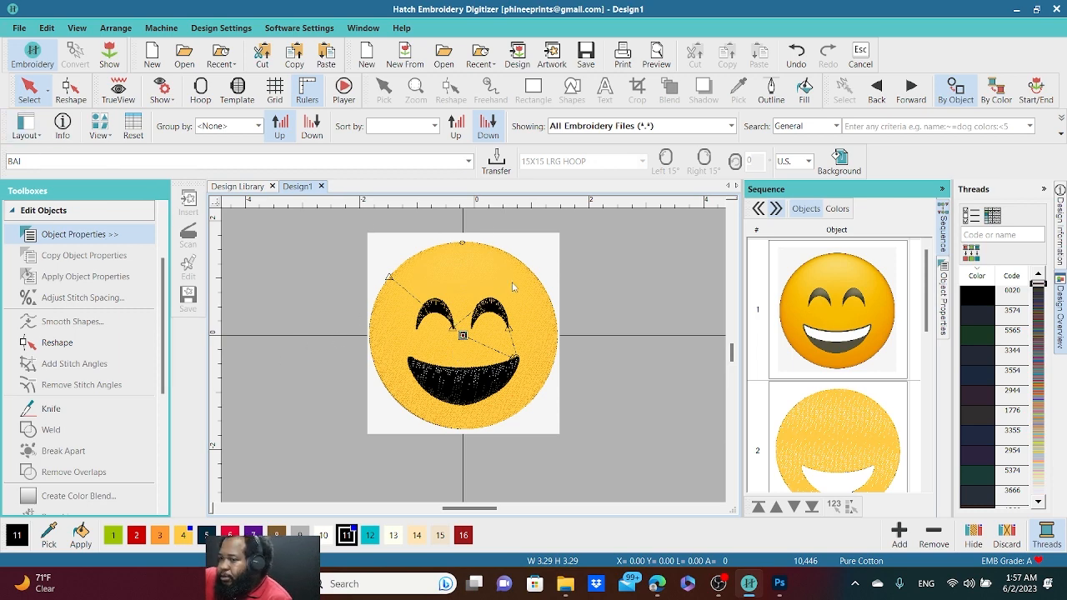
{"action": "left_click", "coordinate": [859, 450]}
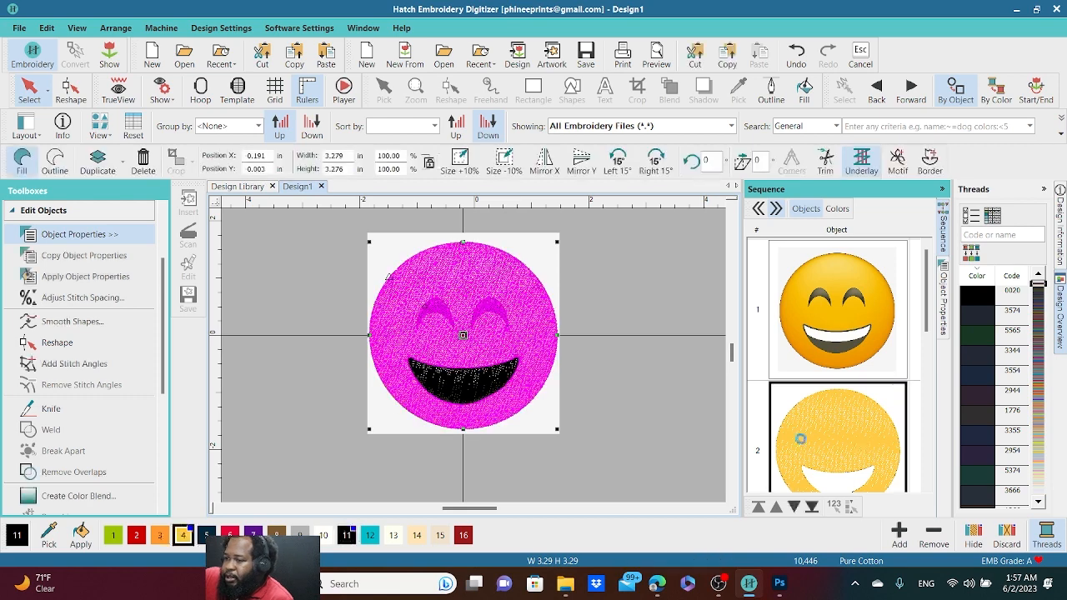
{"action": "right_click", "coordinate": [815, 445]}
{"action": "mouse_move", "coordinate": [841, 298]}
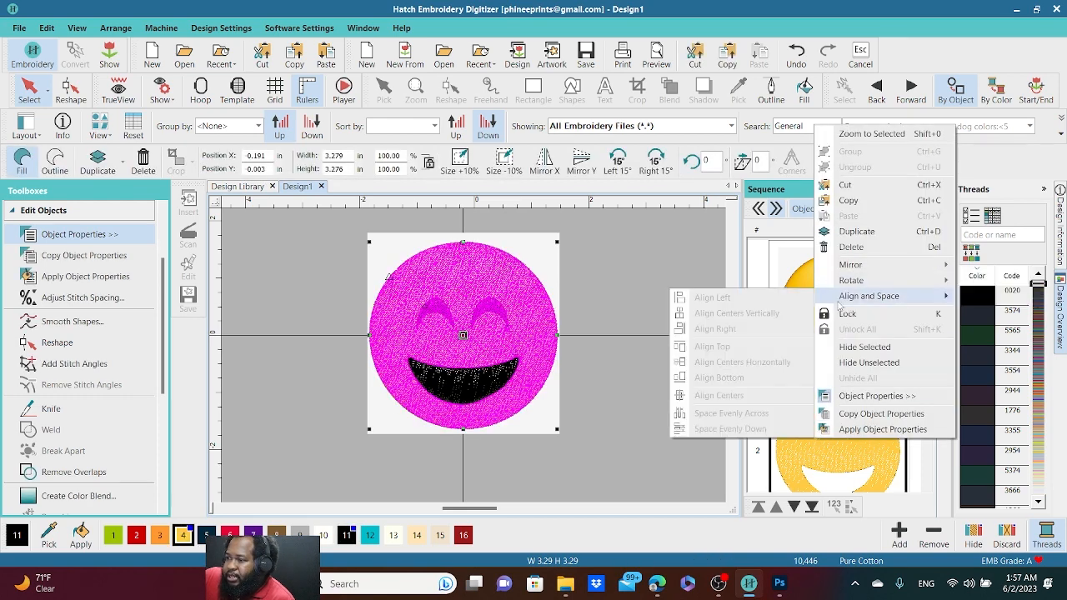
{"action": "left_click", "coordinate": [679, 283]}
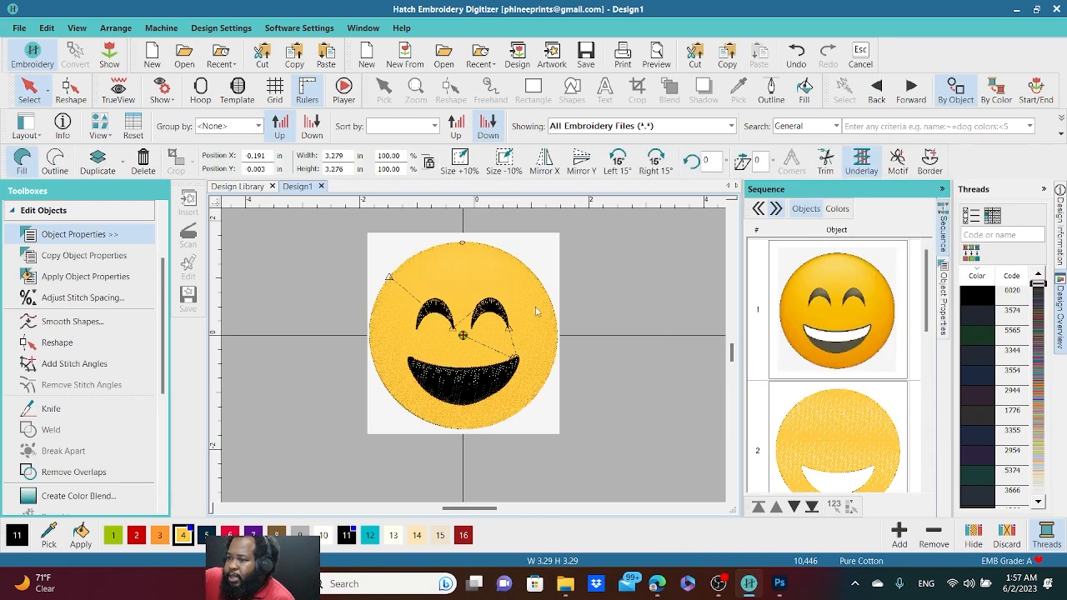
- Reshape the yellow face fill by moving the cutout's nodes along the mouth's upper edge and right corner slightly inward under the mouth
{"action": "scroll", "coordinate": [474, 359], "scroll_direction": "up", "scroll_amount": 6}
{"action": "scroll", "coordinate": [367, 353], "scroll_direction": "down", "scroll_amount": 5}
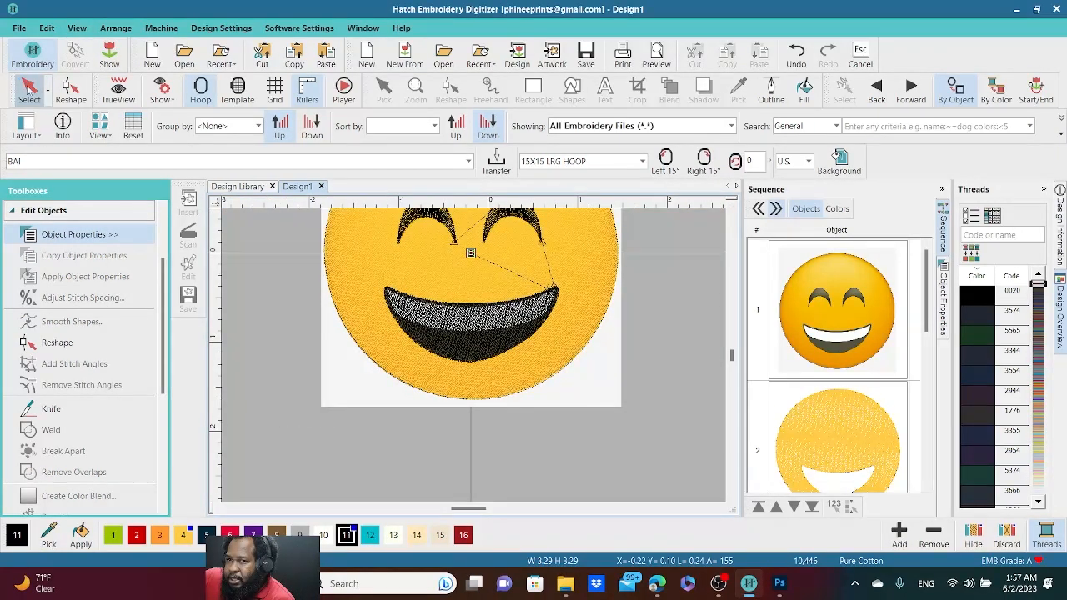
{"action": "left_click", "coordinate": [354, 295]}
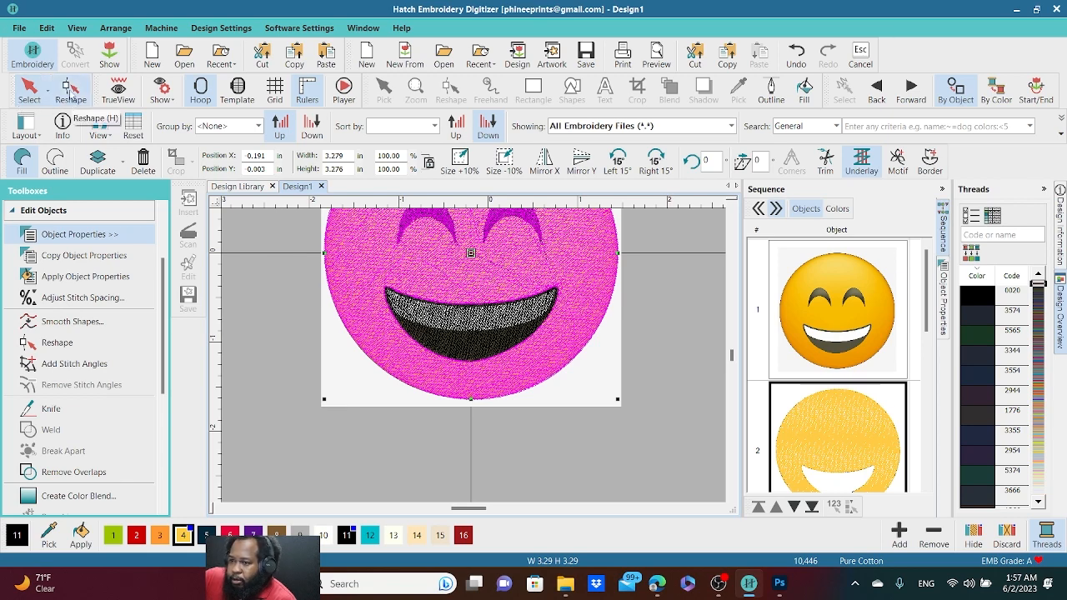
{"action": "left_click", "coordinate": [71, 90]}
{"action": "scroll", "coordinate": [517, 309], "scroll_direction": "up", "scroll_amount": 3}
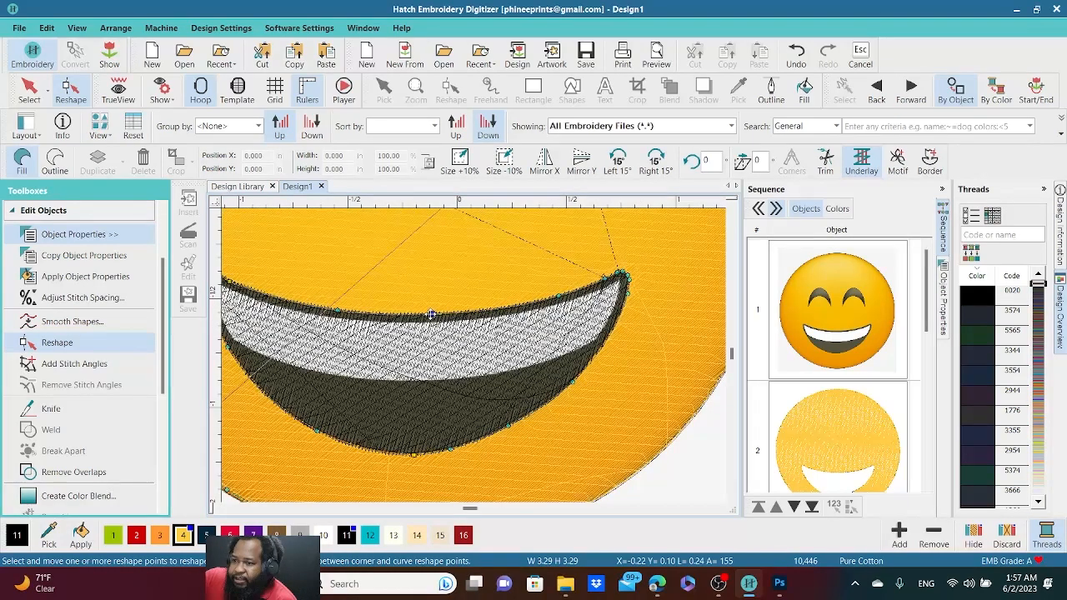
{"action": "left_click_drag", "start_coordinate": [431, 314], "coordinate": [431, 320]}
{"action": "left_click_drag", "start_coordinate": [337, 310], "coordinate": [333, 315]}
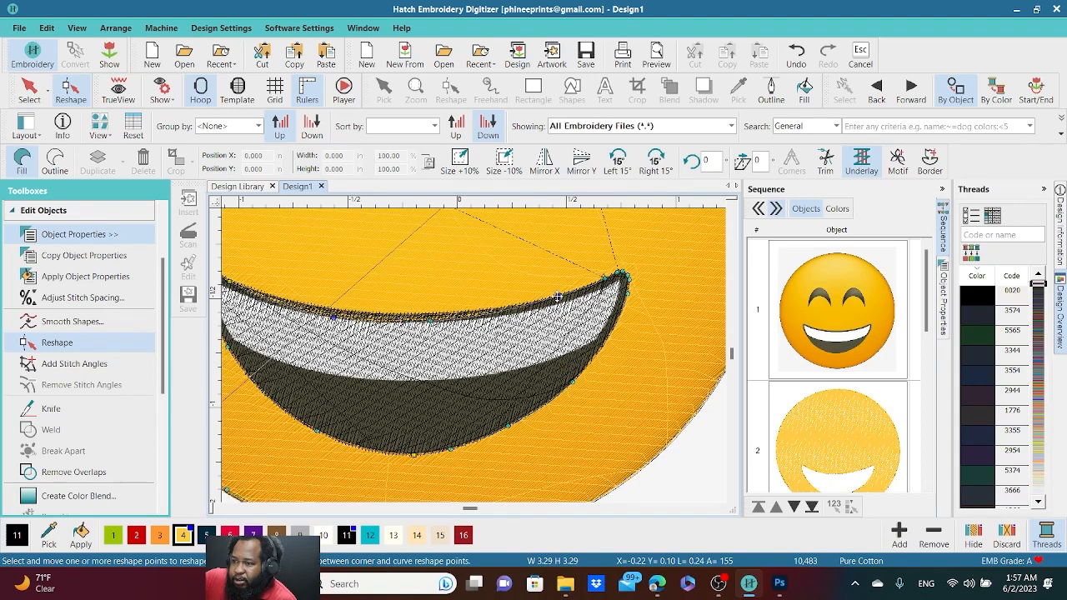
{"action": "left_click_drag", "start_coordinate": [558, 297], "coordinate": [615, 283]}
{"action": "left_click_drag", "start_coordinate": [626, 274], "coordinate": [618, 296]}
{"action": "right_click", "coordinate": [608, 295]}
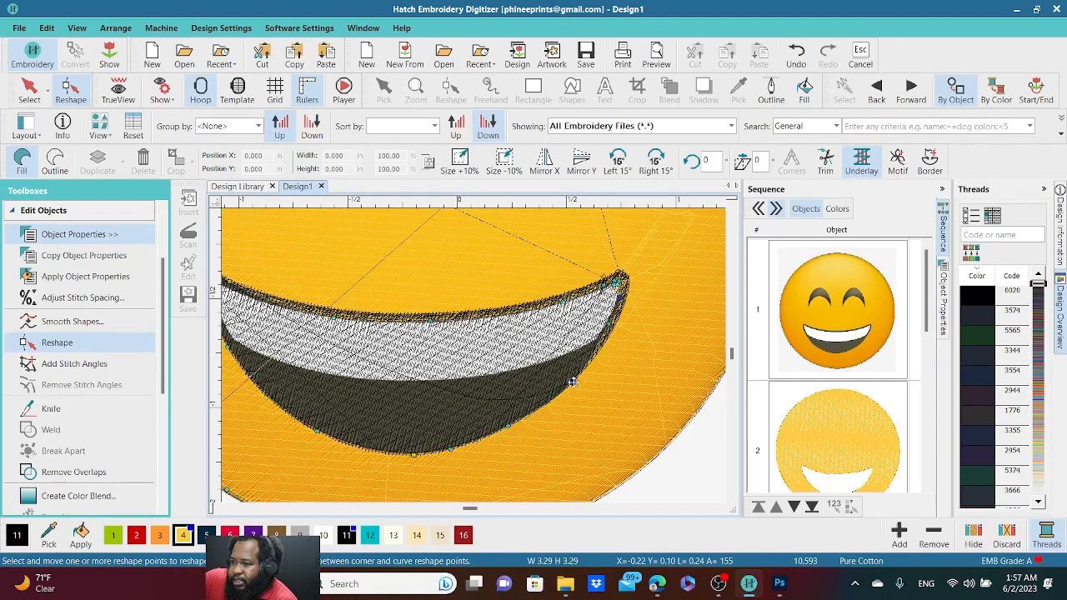
- Move the face cutout's nodes along the mouth's lower curve slightly inward so the yellow fill extends under the mouth's edge
{"action": "right_click", "coordinate": [571, 380]}
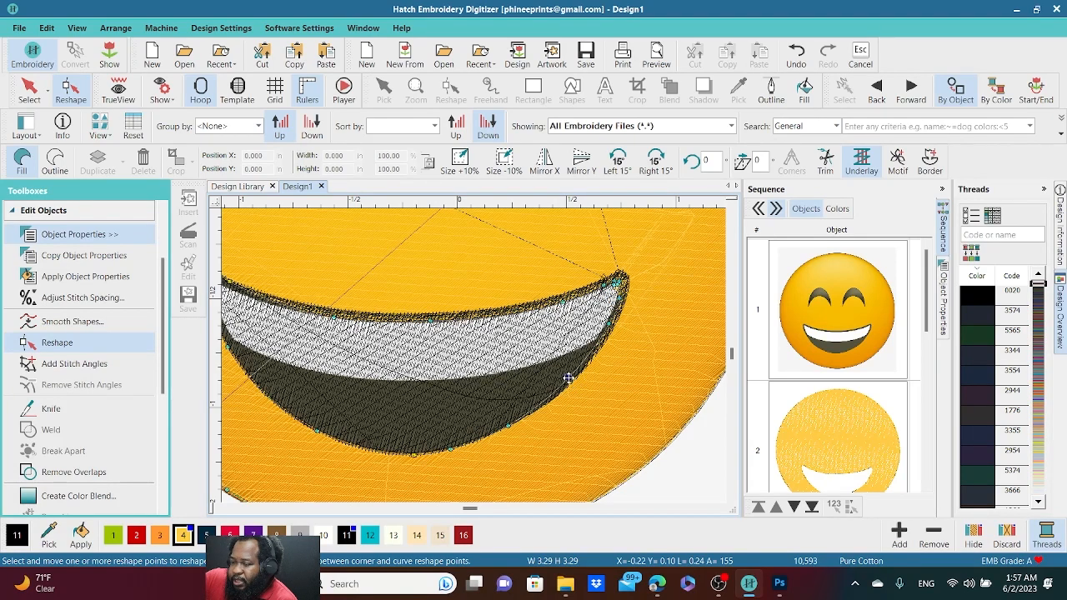
{"action": "right_click", "coordinate": [508, 424]}
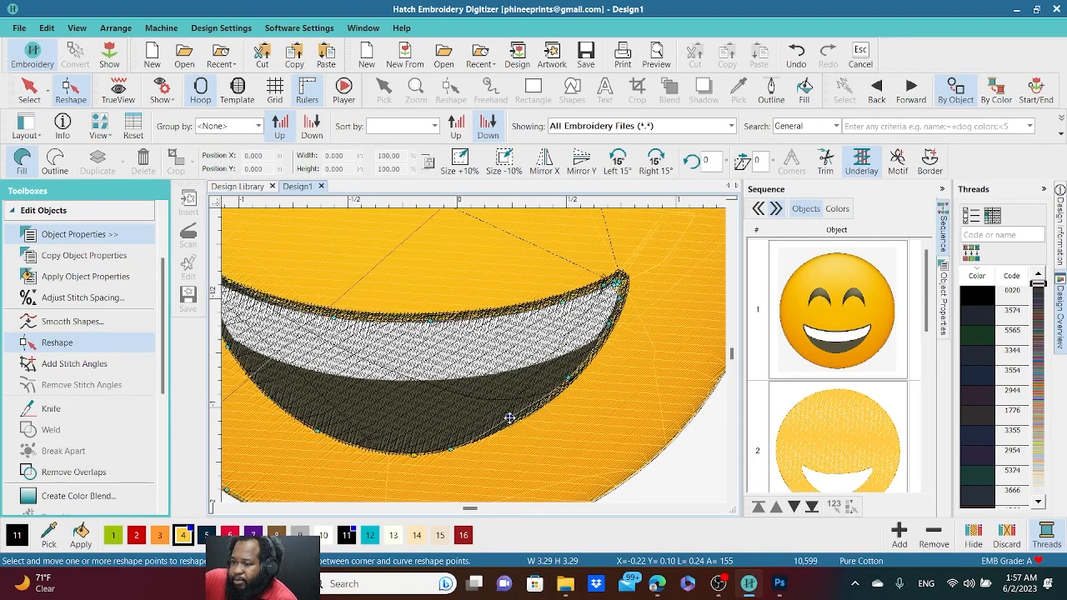
{"action": "right_click", "coordinate": [449, 445]}
{"action": "right_click", "coordinate": [414, 454]}
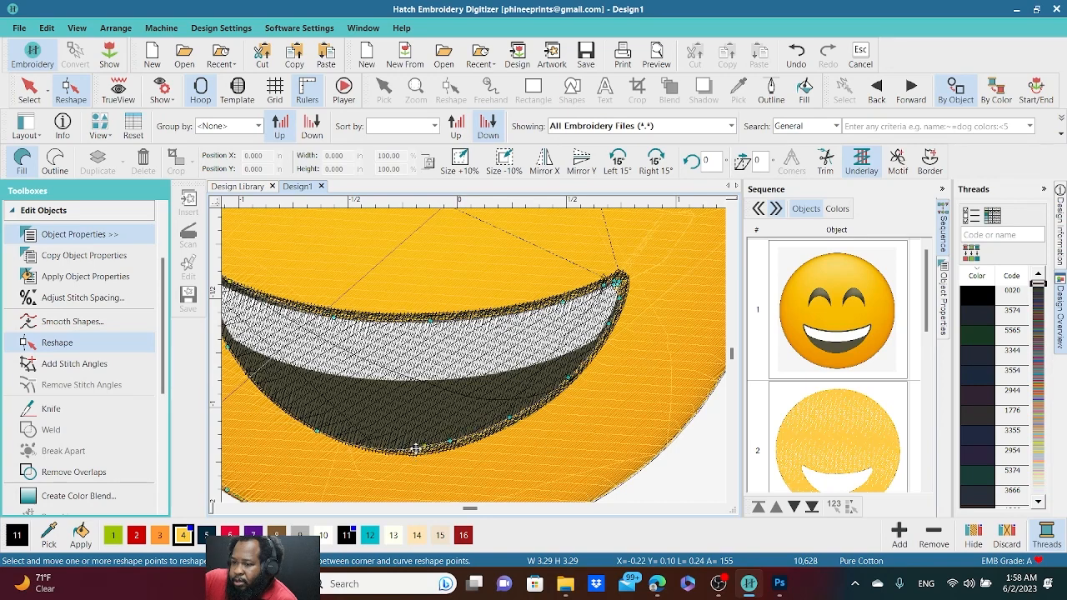
{"action": "left_click_drag", "start_coordinate": [414, 449], "coordinate": [415, 444]}
{"action": "left_click_drag", "start_coordinate": [322, 435], "coordinate": [320, 423]}
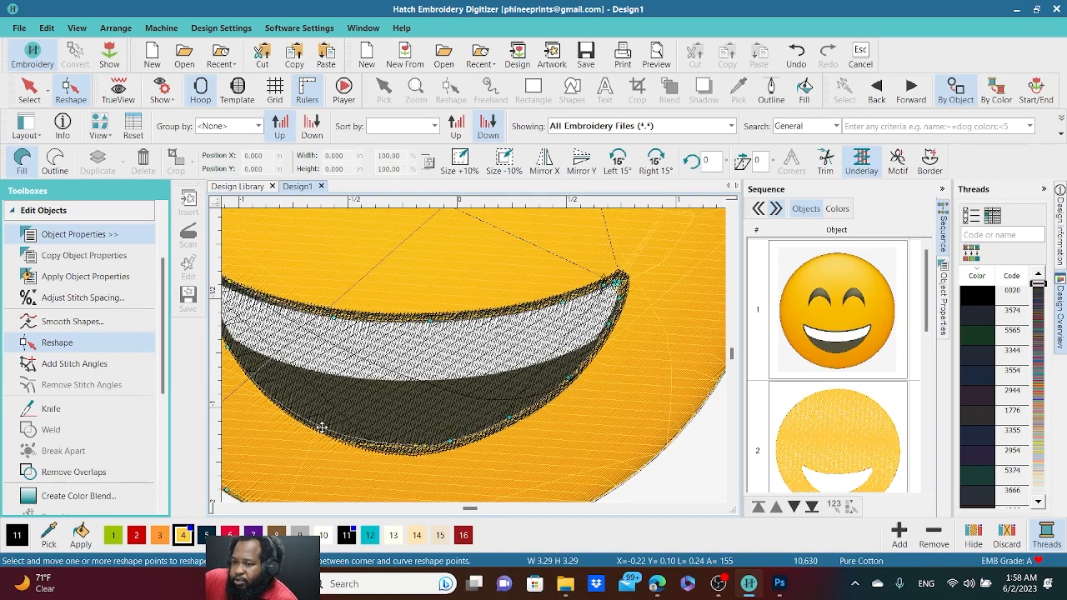
- Move the face cutout's nodes along the mouth's left side and left corner slightly inward under the mouth's edge
{"action": "scroll", "coordinate": [327, 421], "scroll_direction": "up", "scroll_amount": 2}
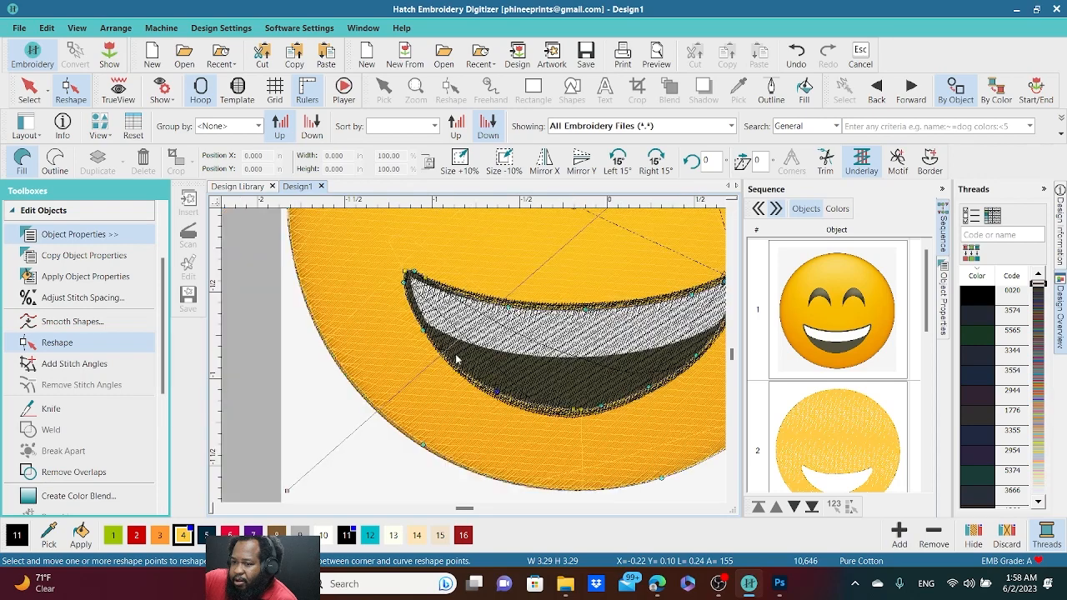
{"action": "left_click_drag", "start_coordinate": [414, 312], "coordinate": [419, 309]}
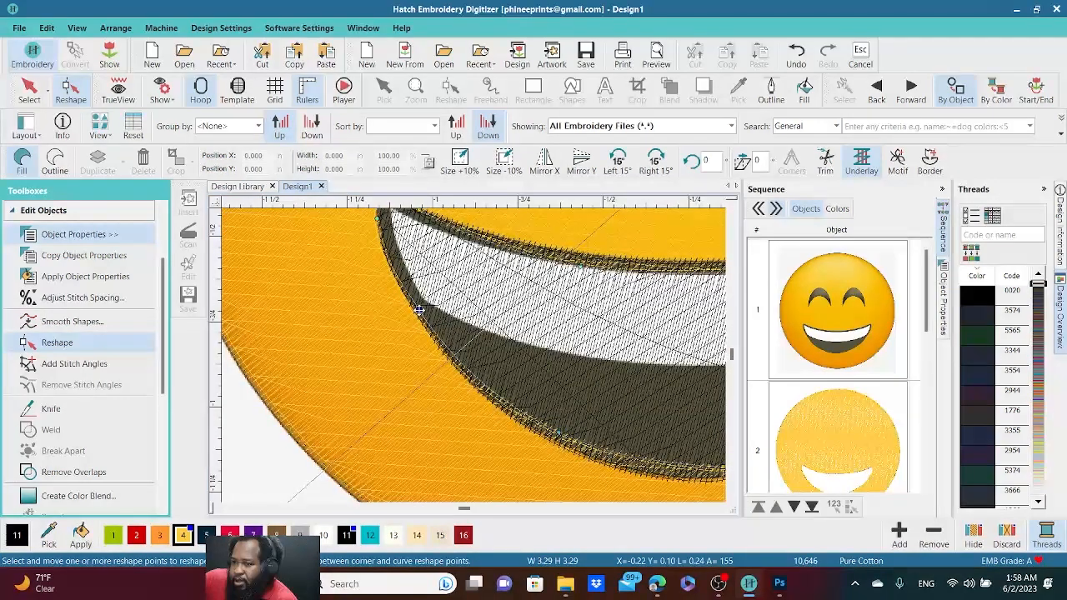
{"action": "left_click_drag", "start_coordinate": [377, 217], "coordinate": [387, 224]}
{"action": "scroll", "coordinate": [388, 223], "scroll_direction": "down", "scroll_amount": 2}
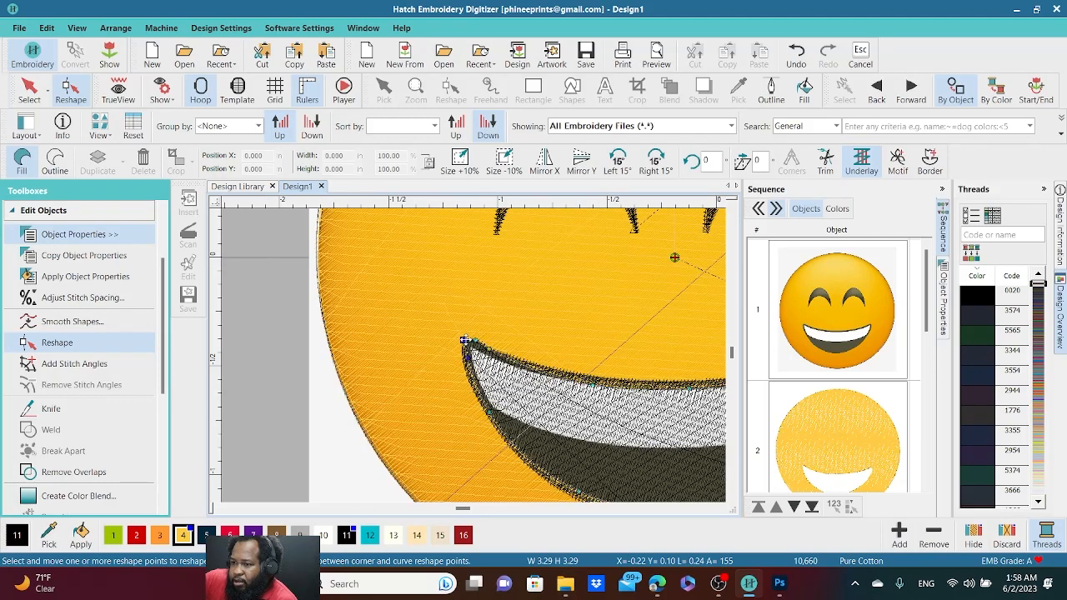
{"action": "left_click_drag", "start_coordinate": [464, 341], "coordinate": [474, 353]}
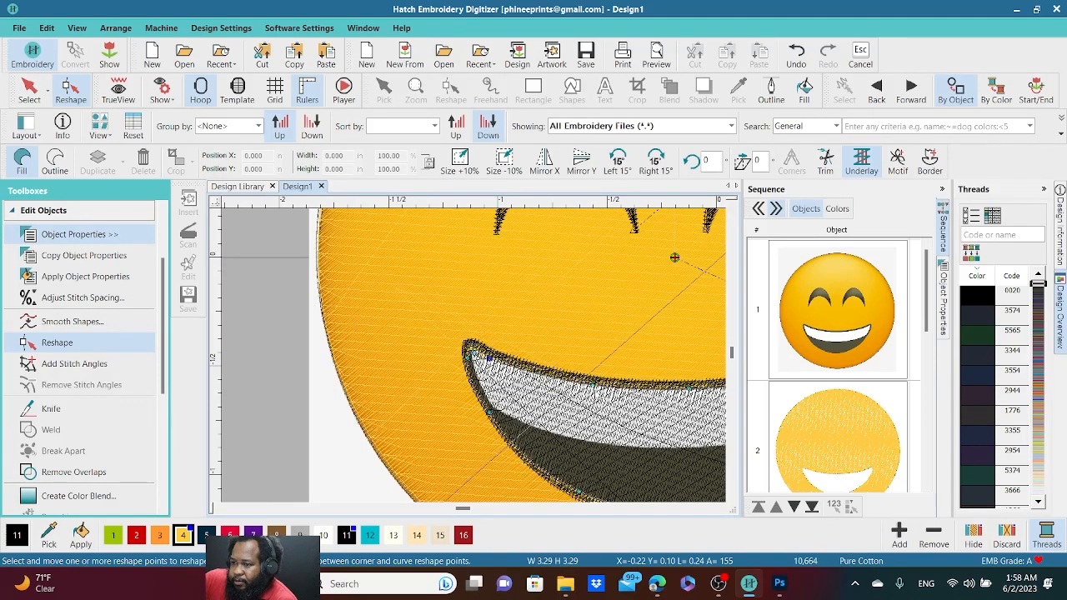
- Move the face cutout's node at the mouth's right corner slightly inward under the mouth's edge
{"action": "scroll", "coordinate": [490, 353], "scroll_direction": "down", "scroll_amount": 2}
{"action": "scroll", "coordinate": [518, 338], "scroll_direction": "up", "scroll_amount": 3}
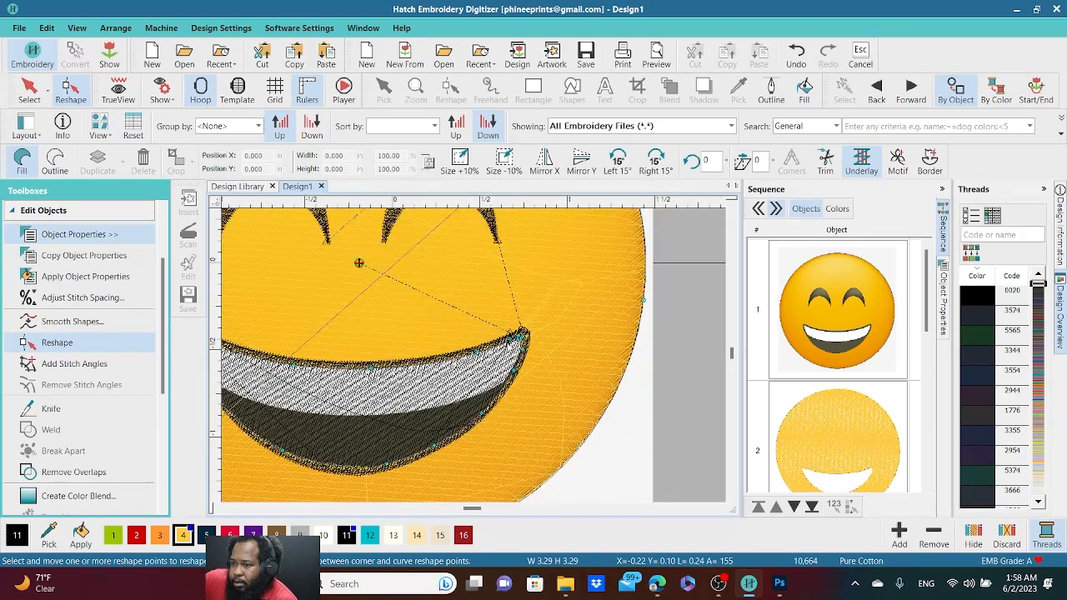
{"action": "left_click_drag", "start_coordinate": [510, 337], "coordinate": [505, 345]}
{"action": "scroll", "coordinate": [509, 405], "scroll_direction": "up", "scroll_amount": 2}
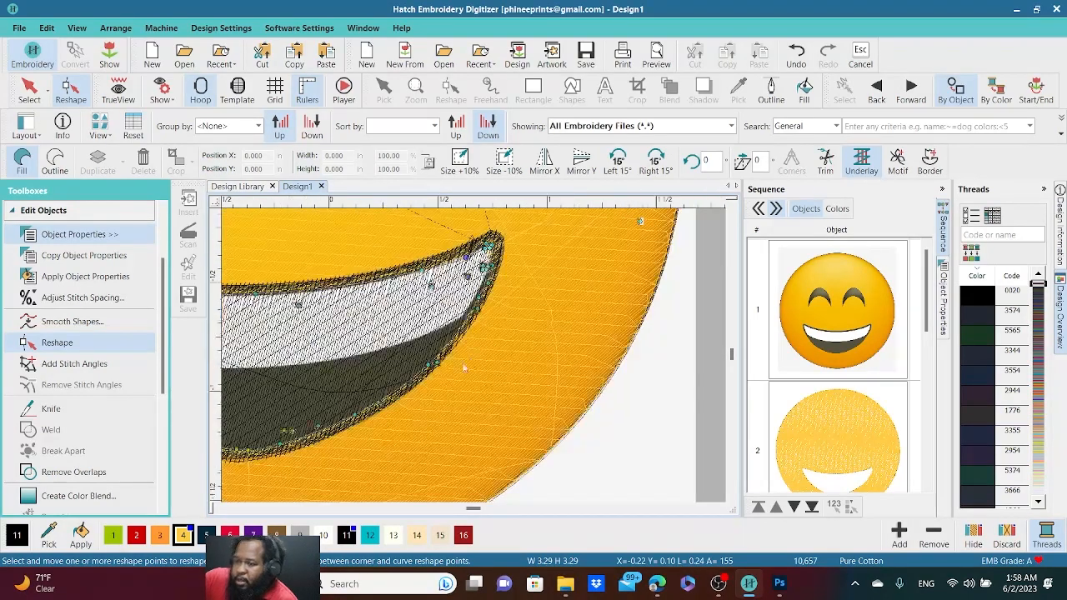
{"action": "scroll", "coordinate": [464, 367], "scroll_direction": "down", "scroll_amount": 4}
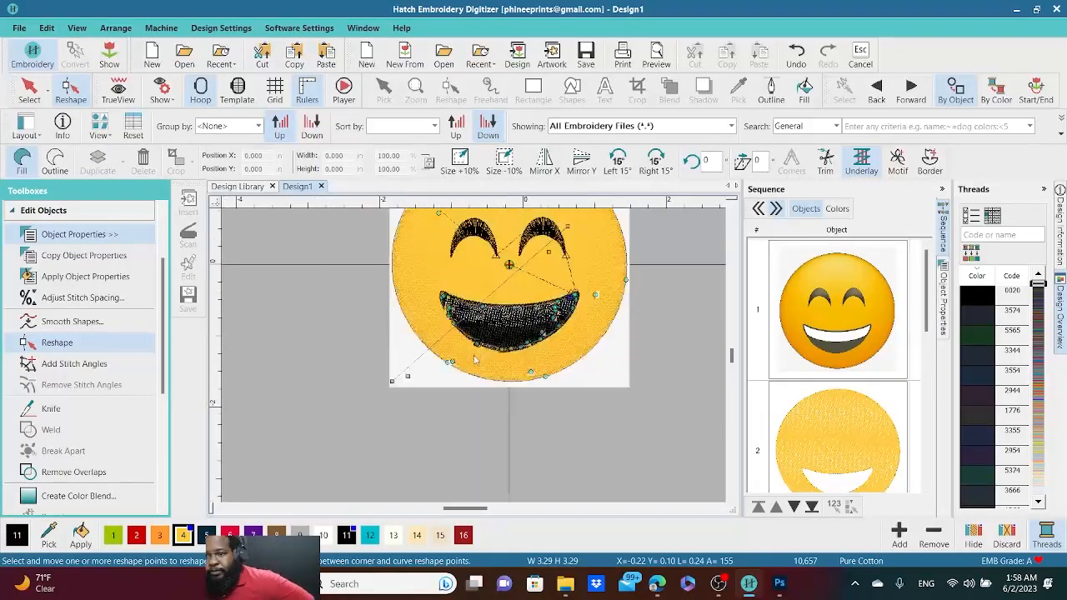
{"action": "scroll", "coordinate": [475, 360], "scroll_direction": "down", "scroll_amount": 2}
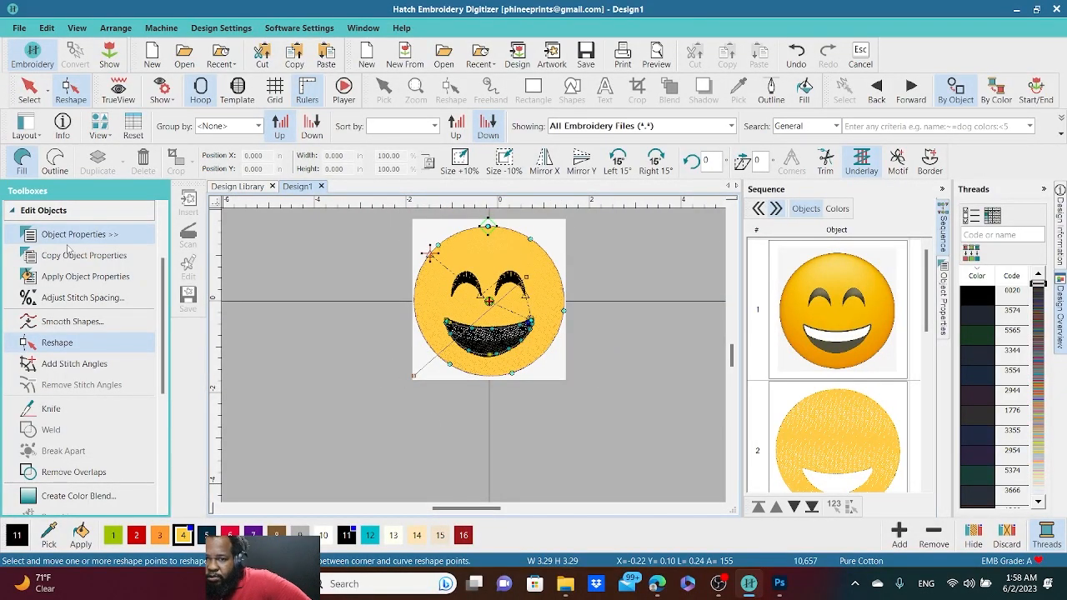
- Adjust the face cutout's node on the mouth's left side, finish reshaping and deselect the yellow face
{"action": "left_click", "coordinate": [38, 210]}
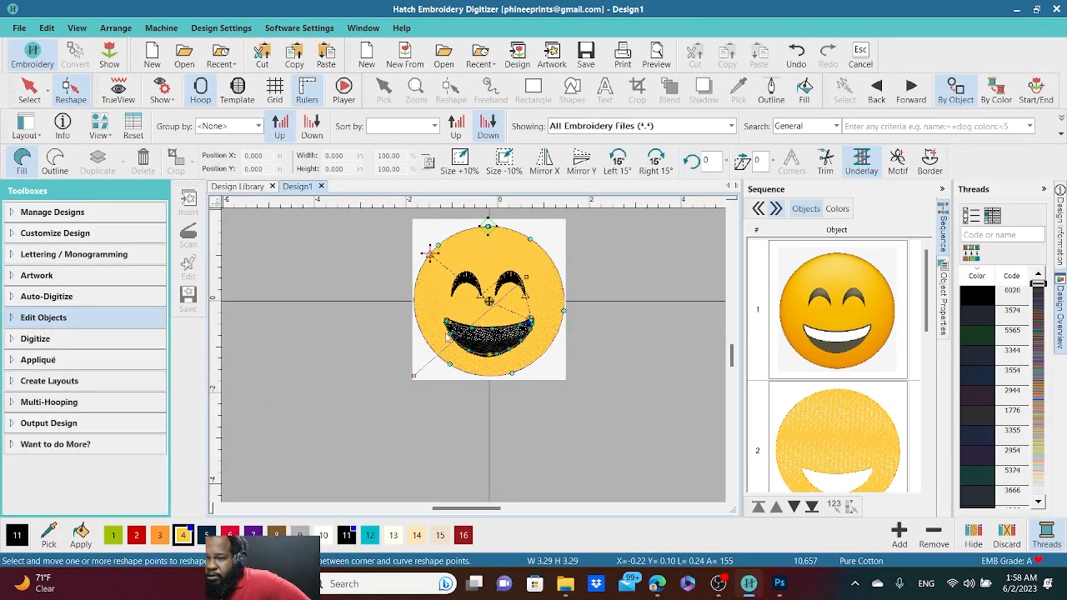
{"action": "scroll", "coordinate": [469, 352], "scroll_direction": "up", "scroll_amount": 4}
{"action": "scroll", "coordinate": [473, 348], "scroll_direction": "up", "scroll_amount": 1}
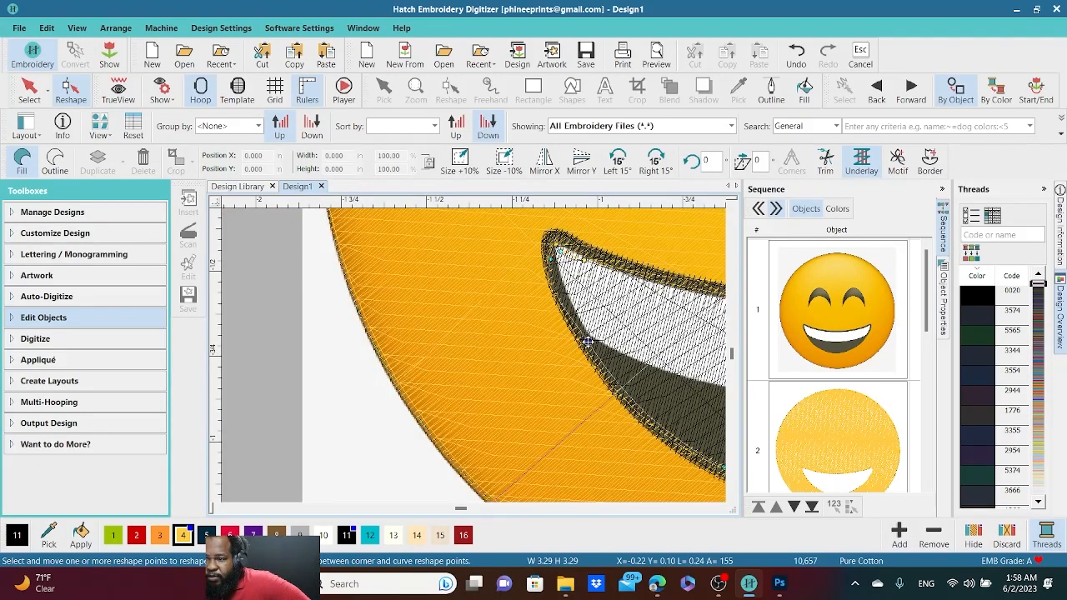
{"action": "scroll", "coordinate": [565, 348], "scroll_direction": "down", "scroll_amount": 3}
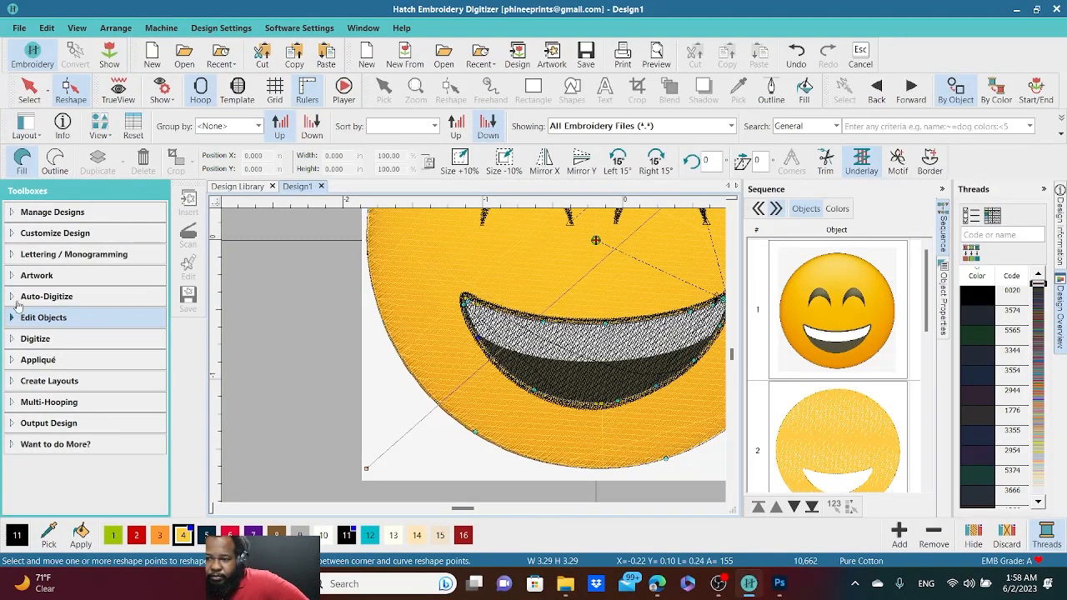
{"action": "left_click", "coordinate": [29, 90]}
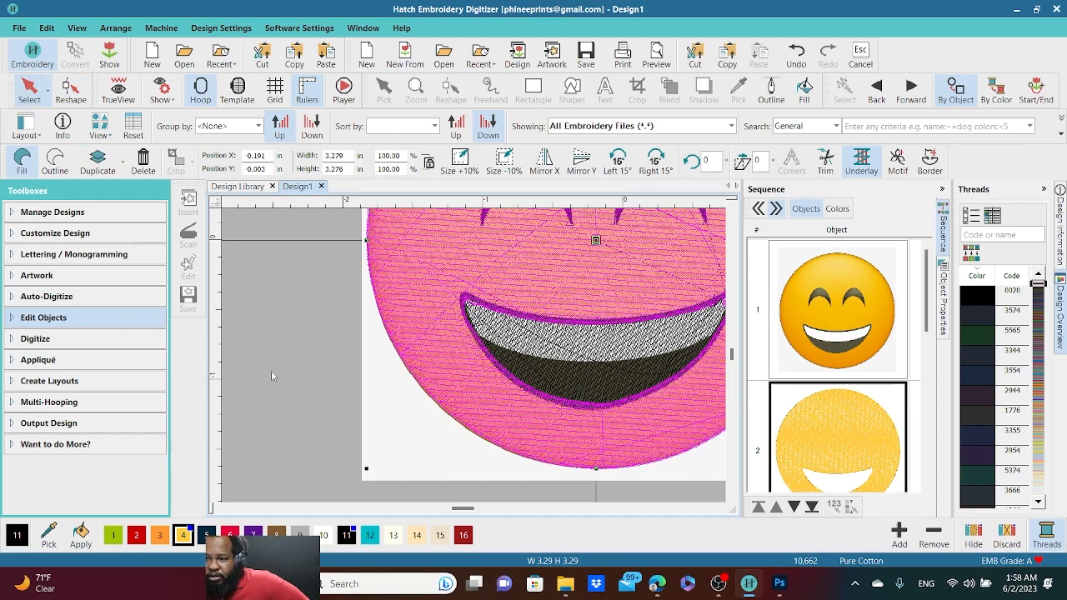
{"action": "key", "text": "Escape"}
{"action": "scroll", "coordinate": [607, 341], "scroll_direction": "down", "scroll_amount": 1}
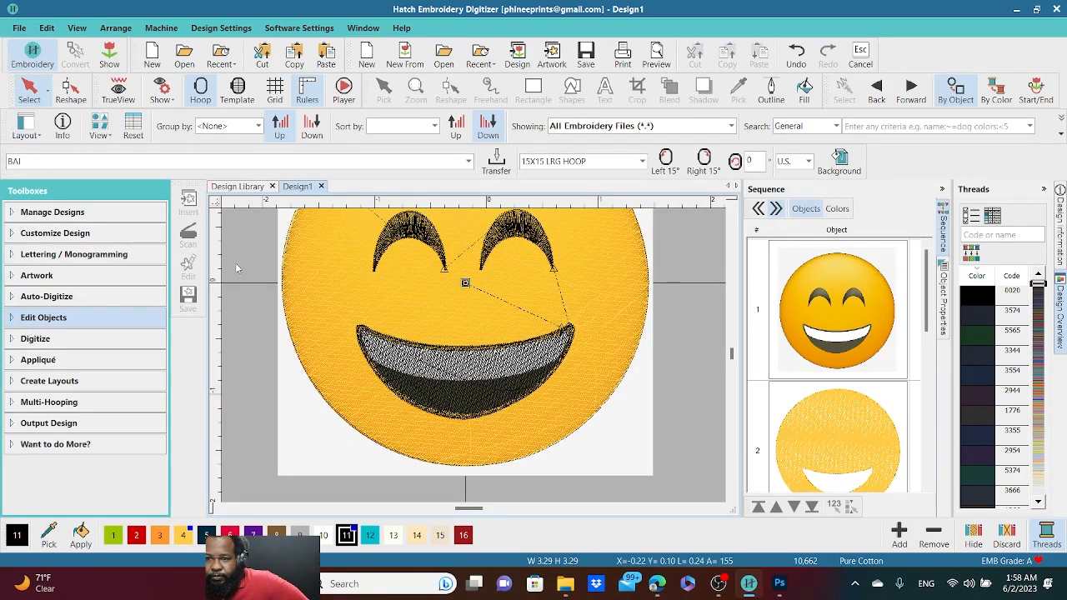
- Digitize a small round hole in the yellow face fill on the cheek below and outside the left eye
{"action": "left_click", "coordinate": [358, 305]}
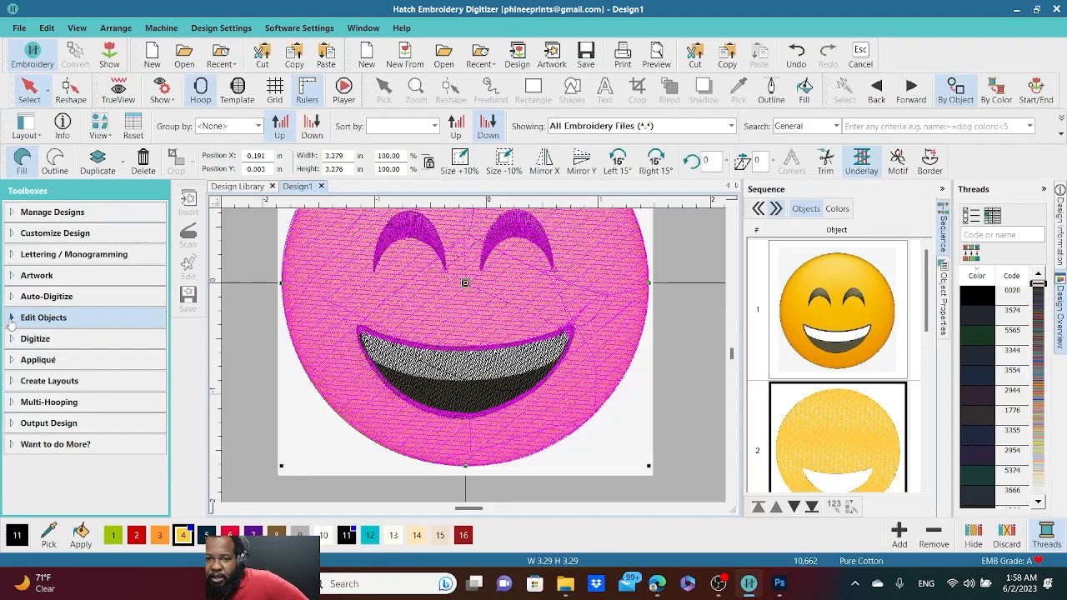
{"action": "left_click", "coordinate": [11, 321]}
{"action": "left_click", "coordinate": [12, 212]}
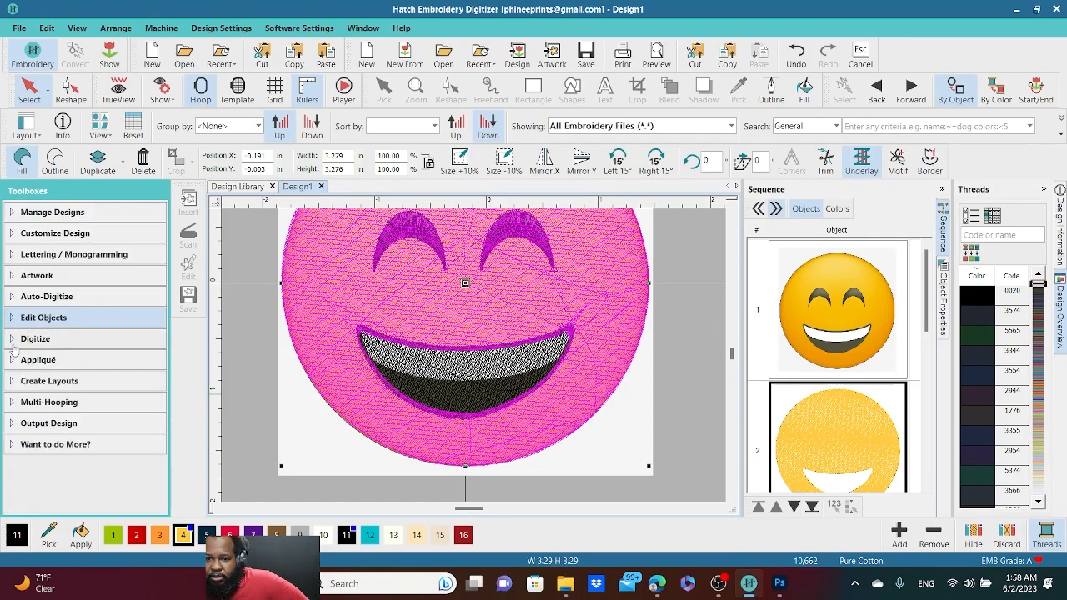
{"action": "left_click", "coordinate": [14, 340]}
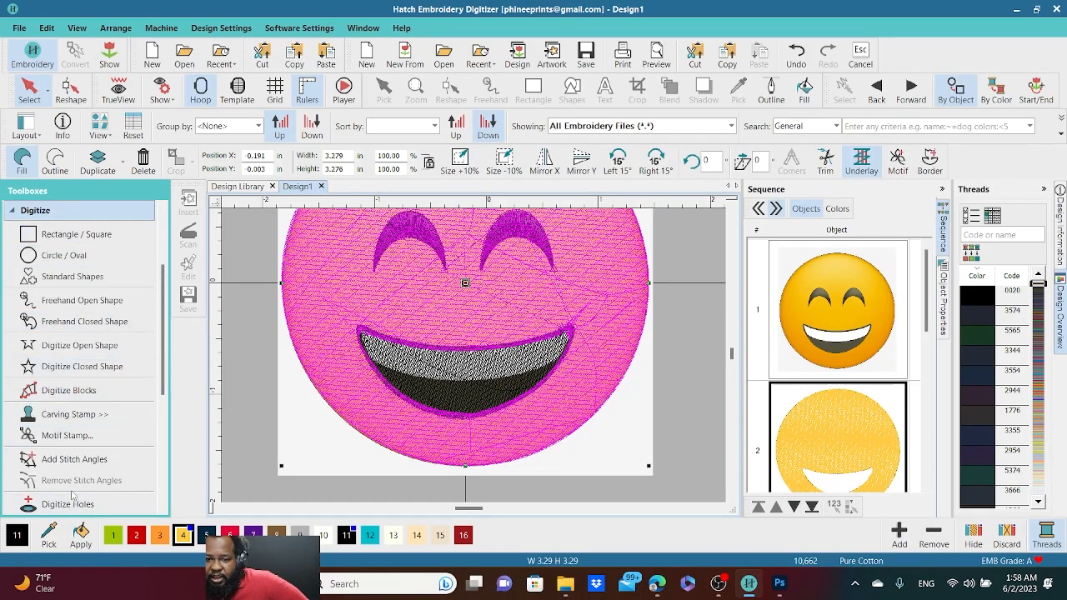
{"action": "scroll", "coordinate": [72, 495], "scroll_direction": "down", "scroll_amount": 2}
{"action": "left_click", "coordinate": [72, 467]}
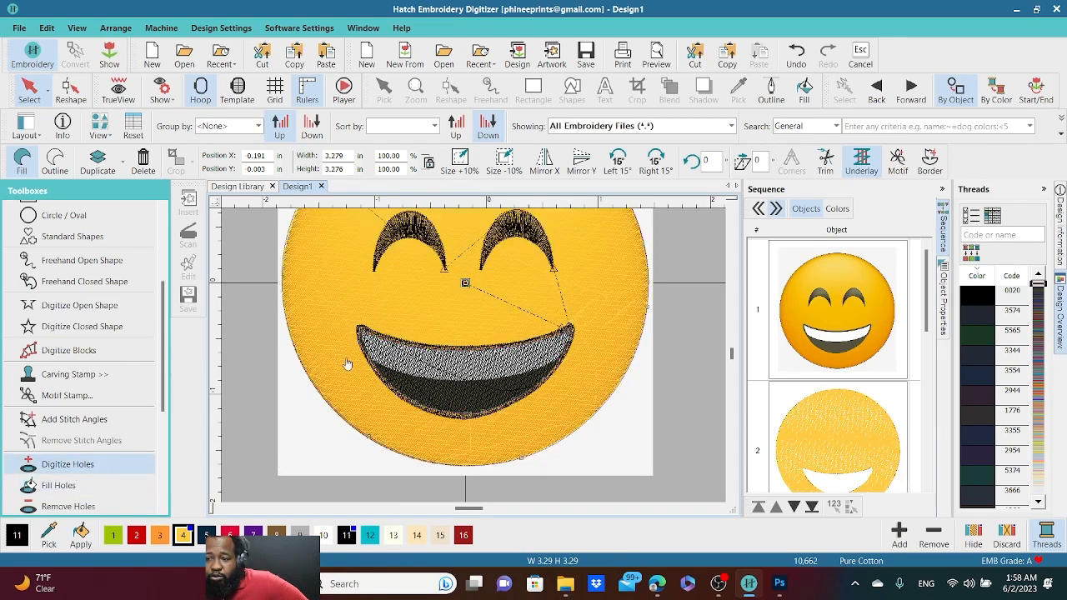
{"action": "left_click", "coordinate": [318, 281]}
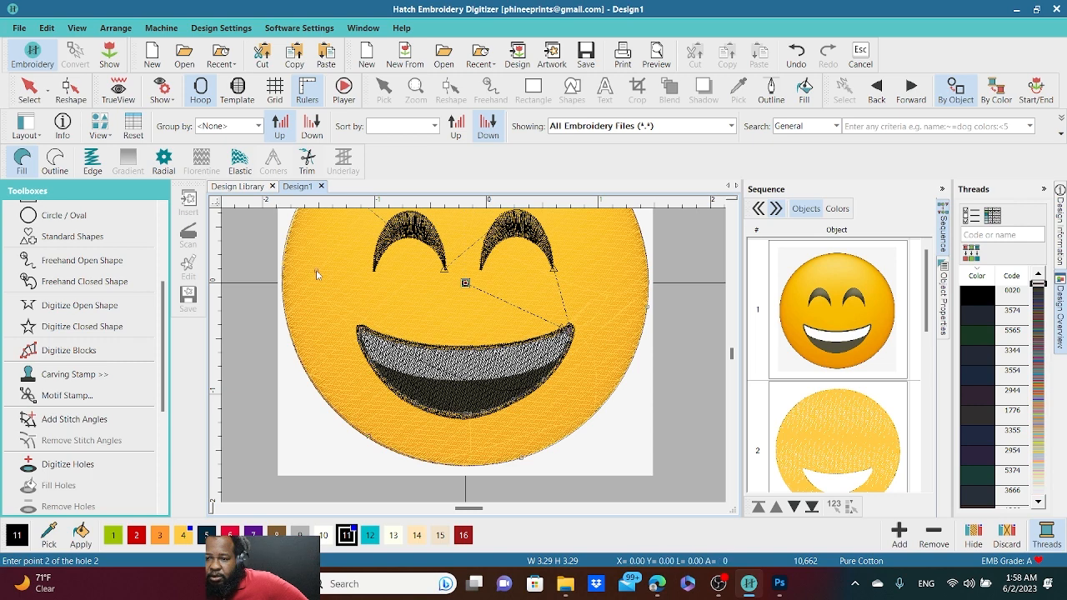
{"action": "left_click", "coordinate": [316, 270]}
{"action": "left_click", "coordinate": [305, 280]}
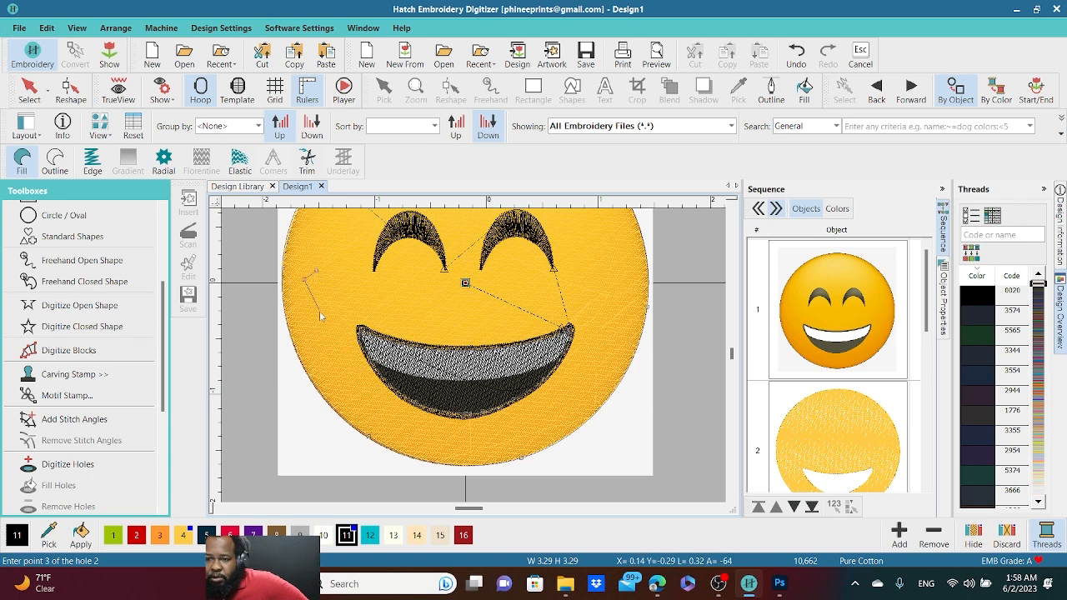
{"action": "left_click", "coordinate": [320, 310]}
{"action": "left_click", "coordinate": [334, 290]}
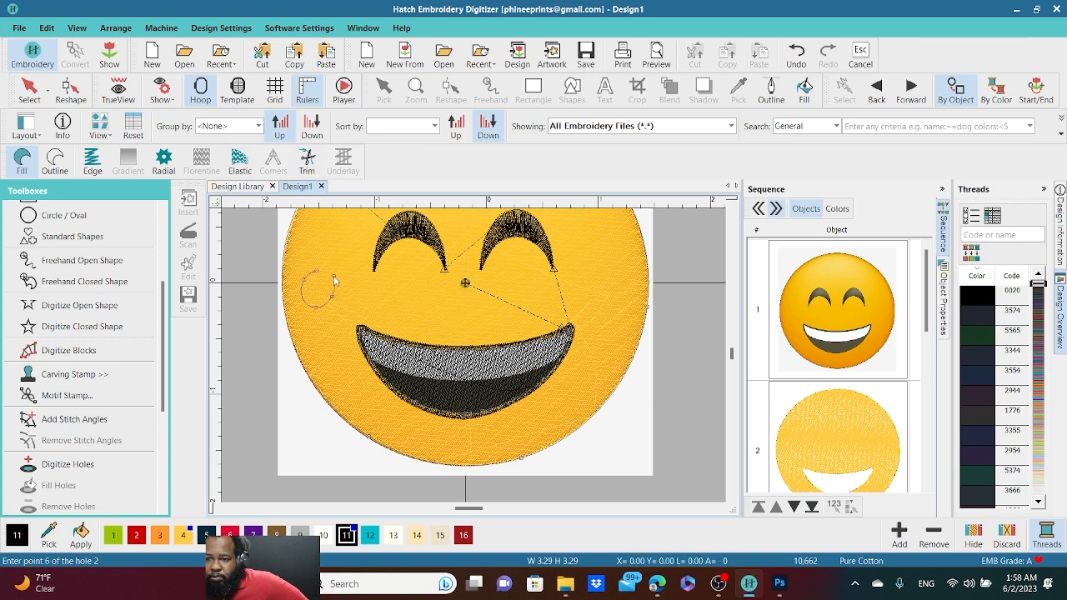
{"action": "left_click", "coordinate": [333, 278]}
{"action": "left_click", "coordinate": [316, 278]}
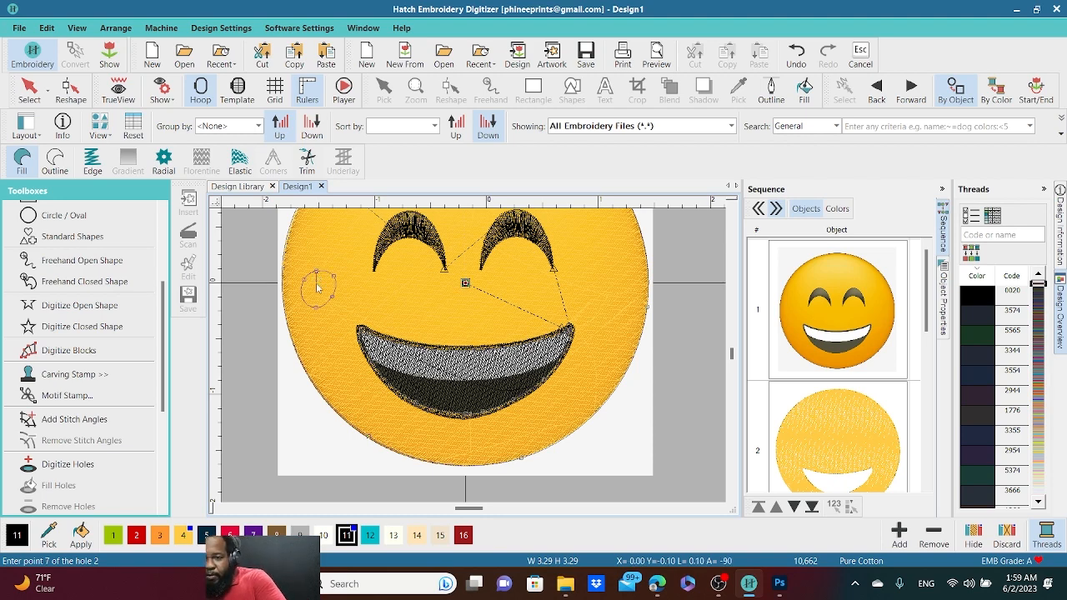
{"action": "key", "text": "Return"}
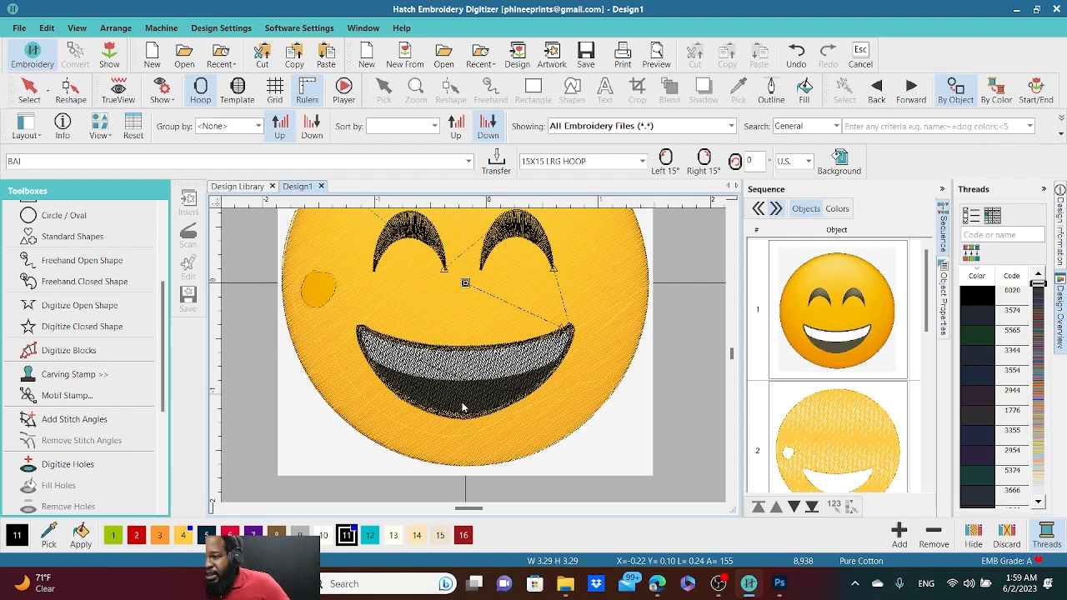
- Digitize a curved hole in the black mouth fill, running from corner to corner around the white teeth area
{"action": "left_click", "coordinate": [363, 332]}
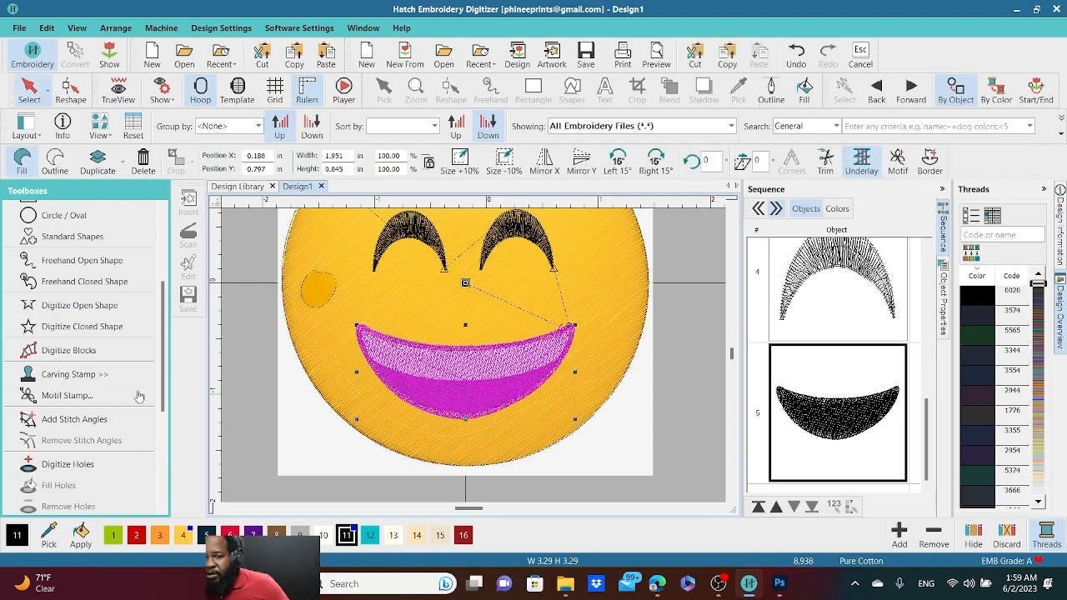
{"action": "left_click", "coordinate": [66, 464]}
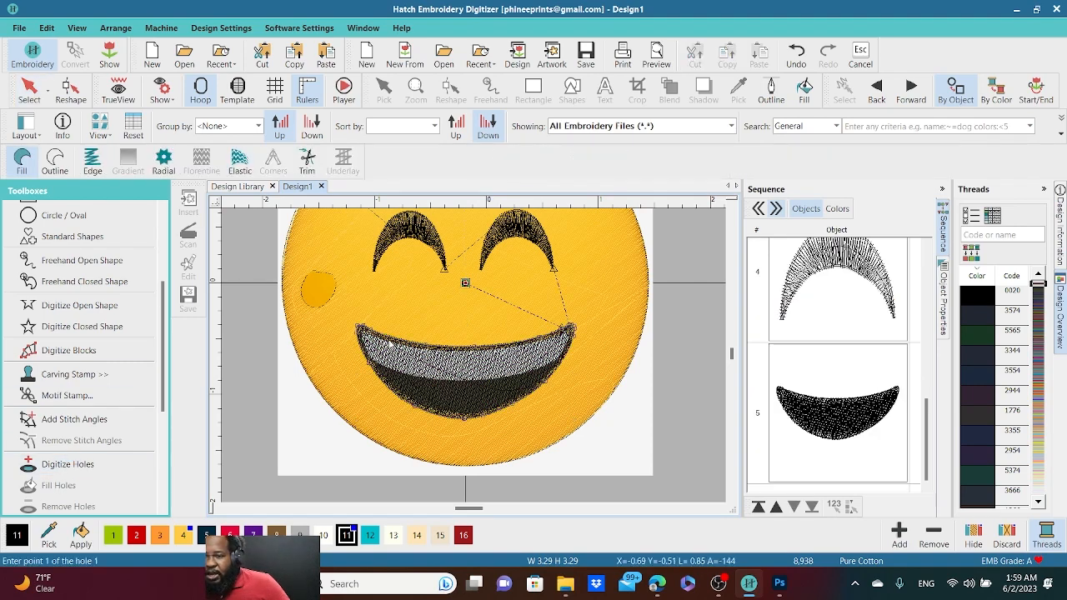
{"action": "left_click", "coordinate": [389, 341]}
{"action": "left_click", "coordinate": [472, 362]}
{"action": "left_click", "coordinate": [540, 346]}
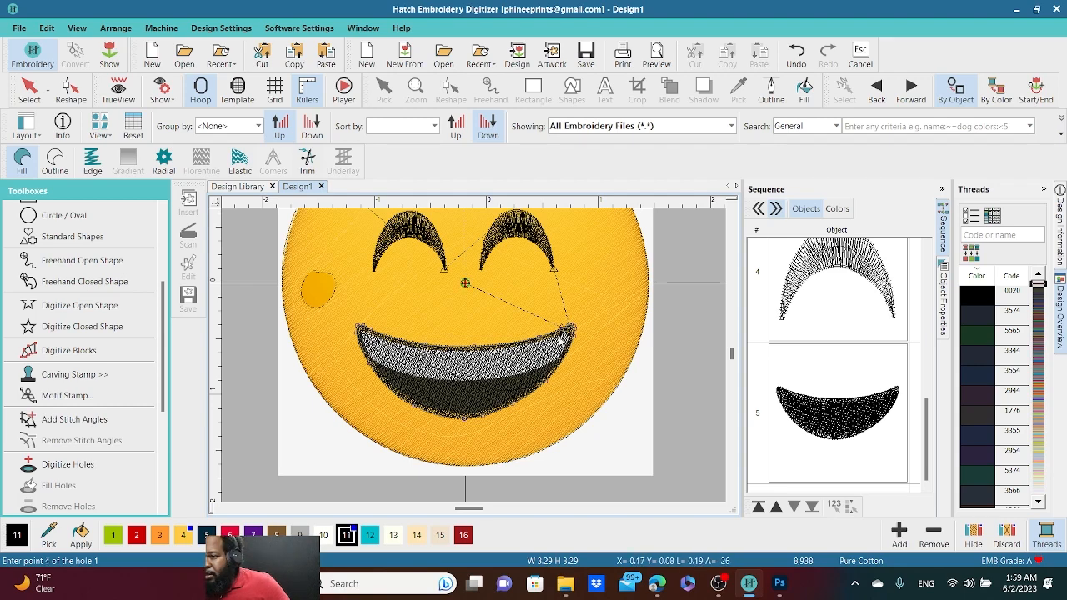
{"action": "left_click", "coordinate": [565, 335]}
{"action": "left_click", "coordinate": [491, 396]}
{"action": "left_click", "coordinate": [405, 381]}
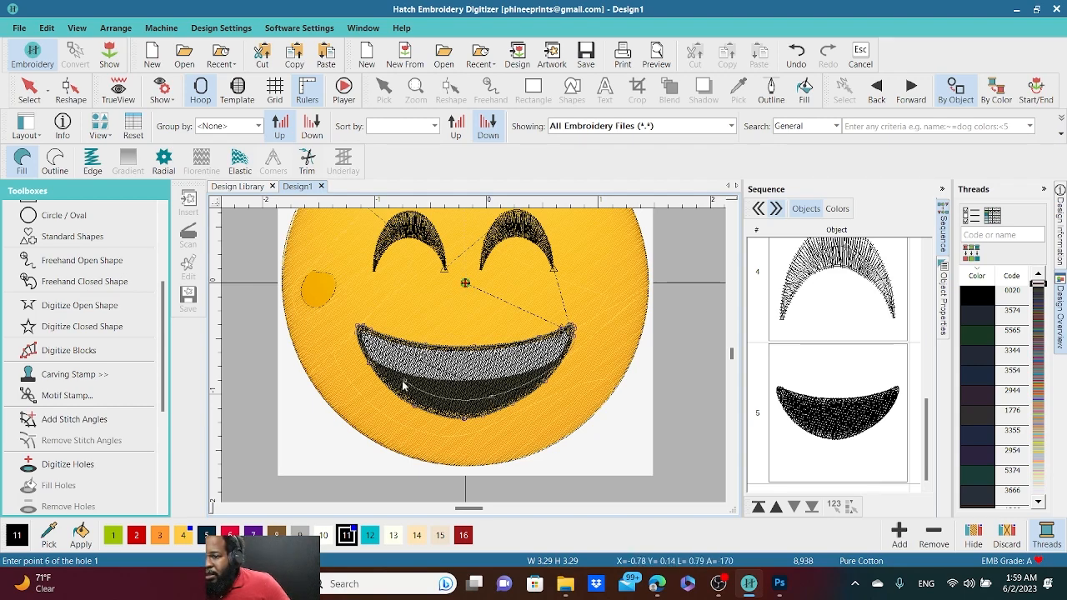
{"action": "left_click", "coordinate": [367, 338]}
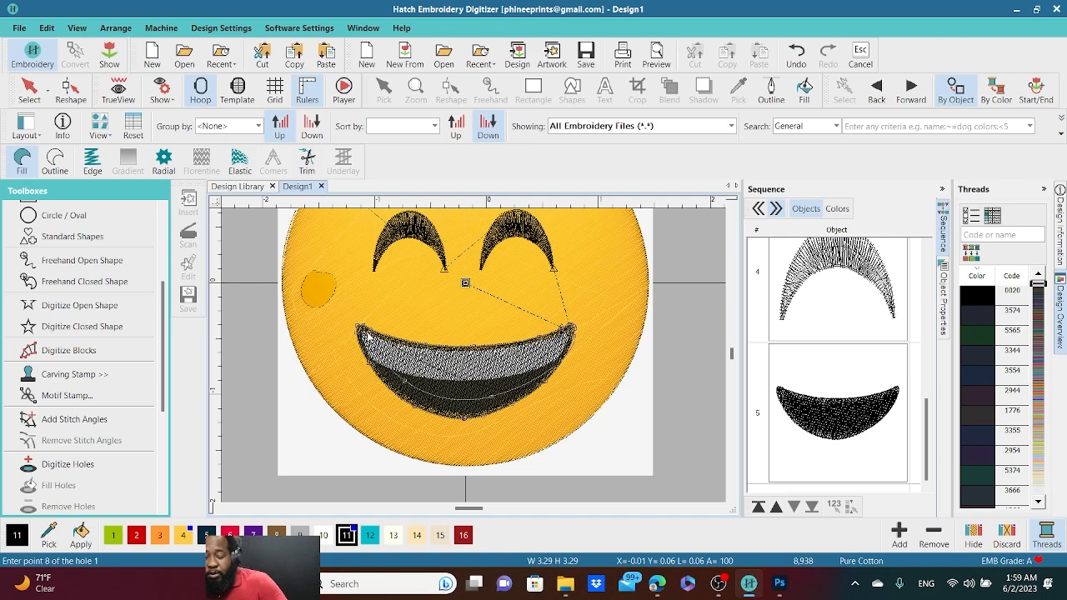
{"action": "scroll", "coordinate": [367, 345], "scroll_direction": "up", "scroll_amount": 4}
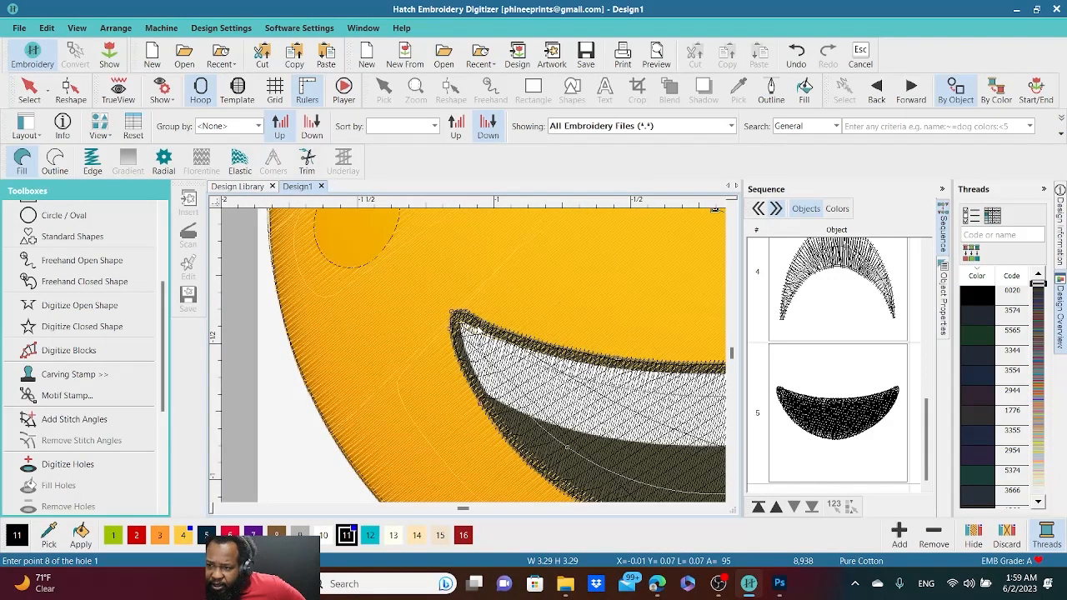
{"action": "left_click", "coordinate": [451, 332]}
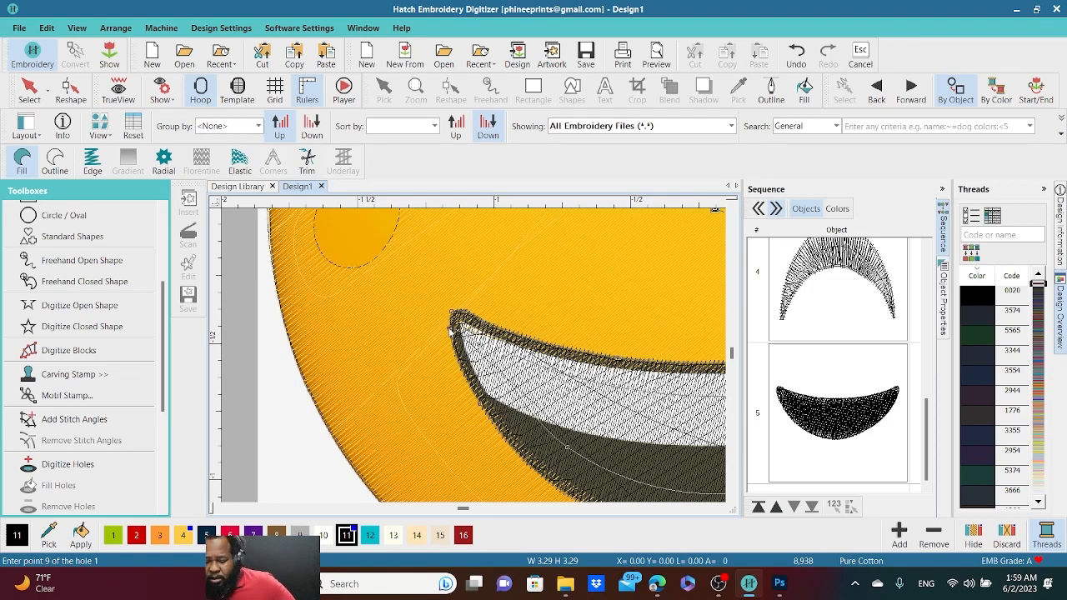
{"action": "key", "text": "Return"}
{"action": "scroll", "coordinate": [460, 367], "scroll_direction": "down", "scroll_amount": 6}
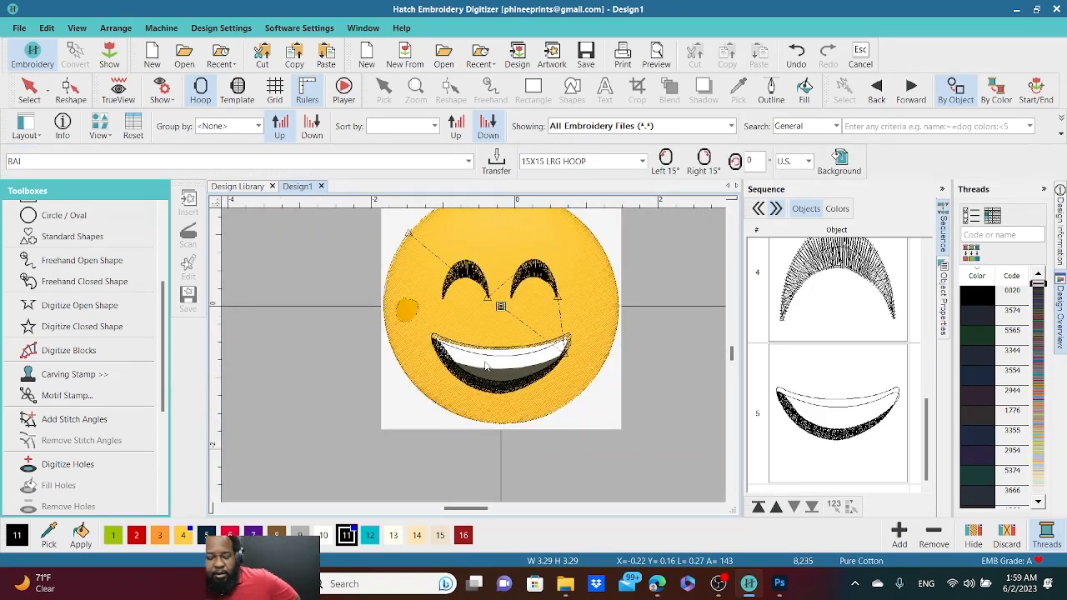
- Undo the holes digitized in the mouth and the yellow face
{"action": "key", "text": "ctrl+z"}
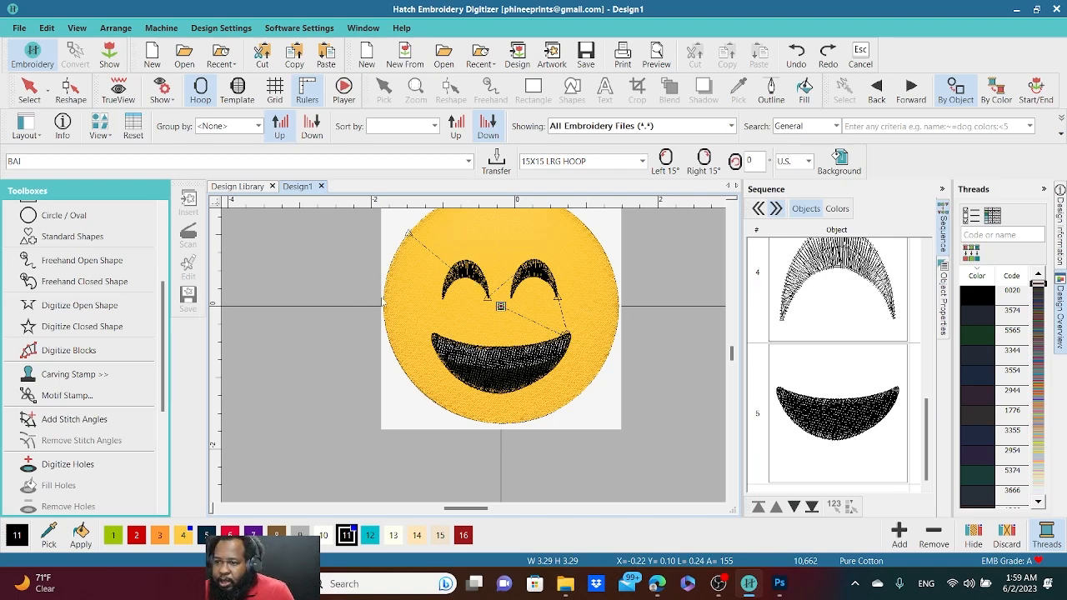
{"action": "scroll", "coordinate": [380, 446], "scroll_direction": "down", "scroll_amount": 3}
{"action": "scroll", "coordinate": [444, 348], "scroll_direction": "up", "scroll_amount": 8}
{"action": "scroll", "coordinate": [472, 355], "scroll_direction": "down", "scroll_amount": 3}
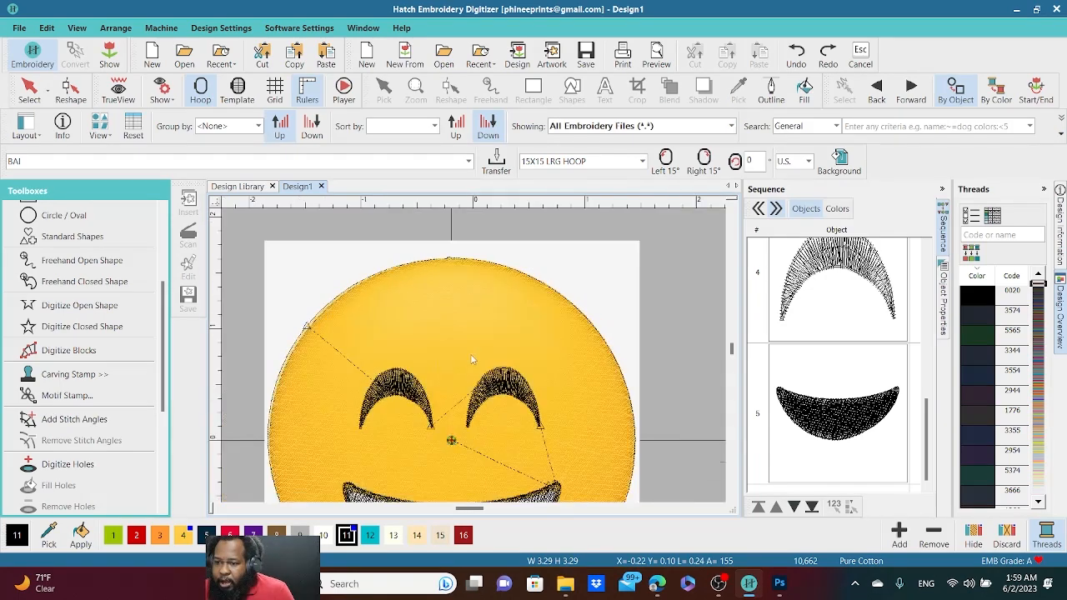
{"action": "scroll", "coordinate": [471, 359], "scroll_direction": "down", "scroll_amount": 3}
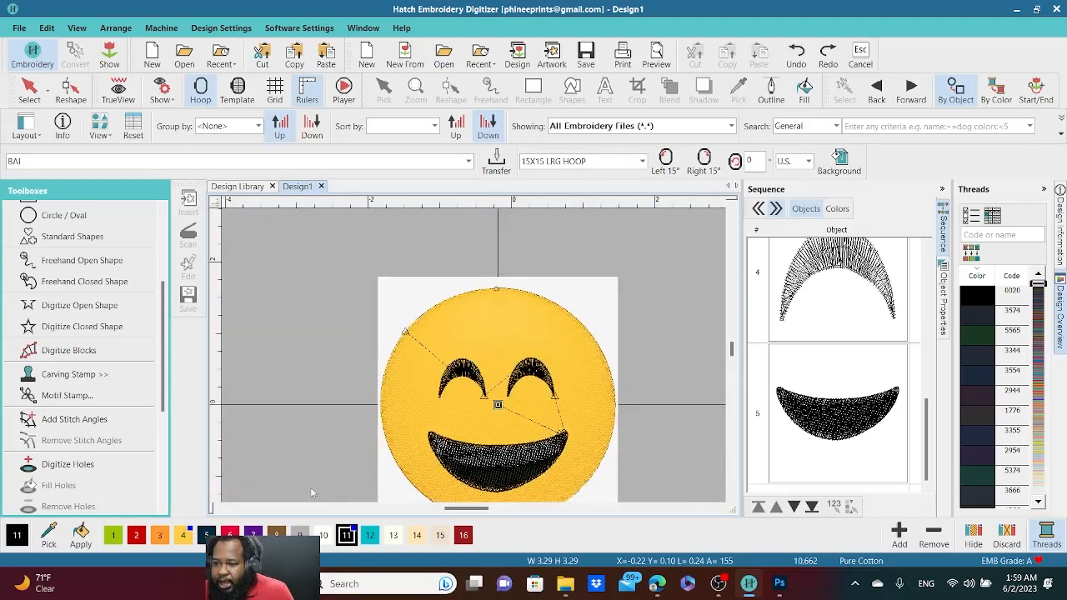
- Preview the emoji in TrueView, examine where the face and mouth fills meet, and return to the plain stitch view
{"action": "left_click", "coordinate": [129, 94]}
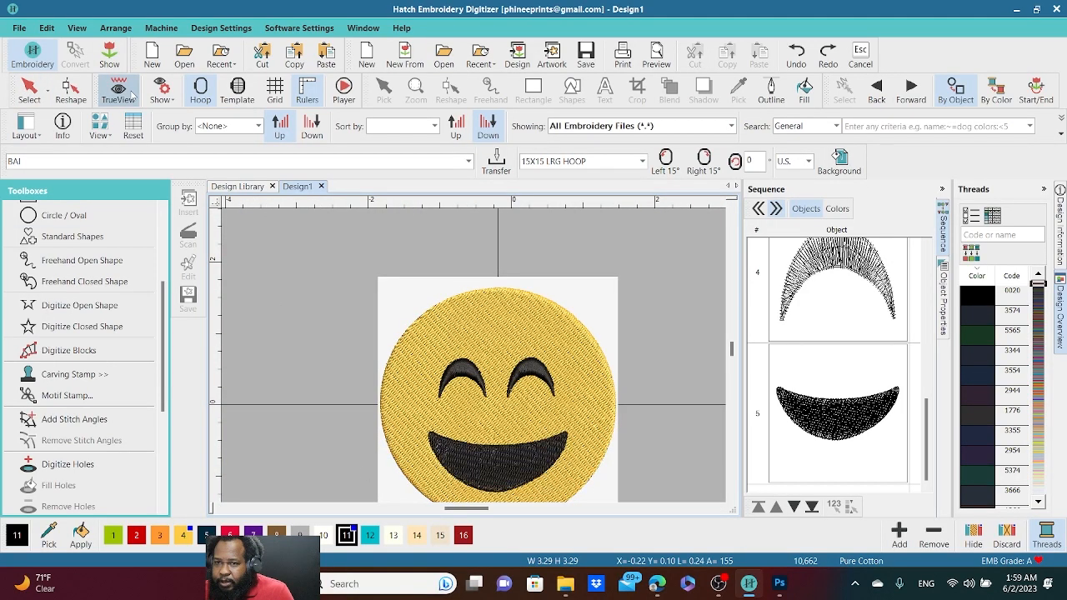
{"action": "scroll", "coordinate": [476, 359], "scroll_direction": "down", "scroll_amount": 1}
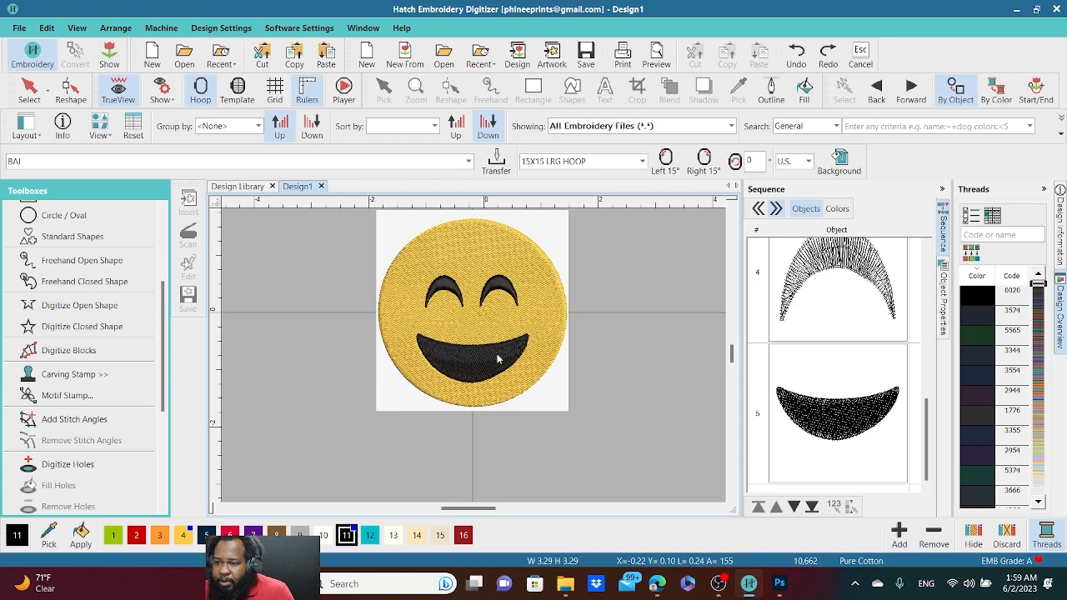
{"action": "scroll", "coordinate": [496, 357], "scroll_direction": "up", "scroll_amount": 2}
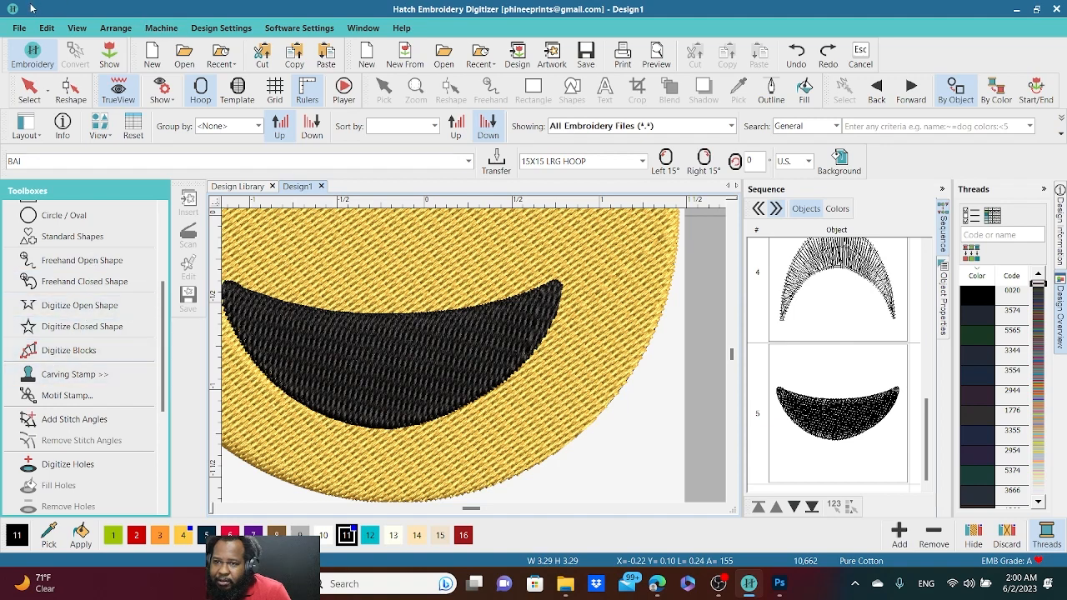
{"action": "left_click", "coordinate": [118, 92]}
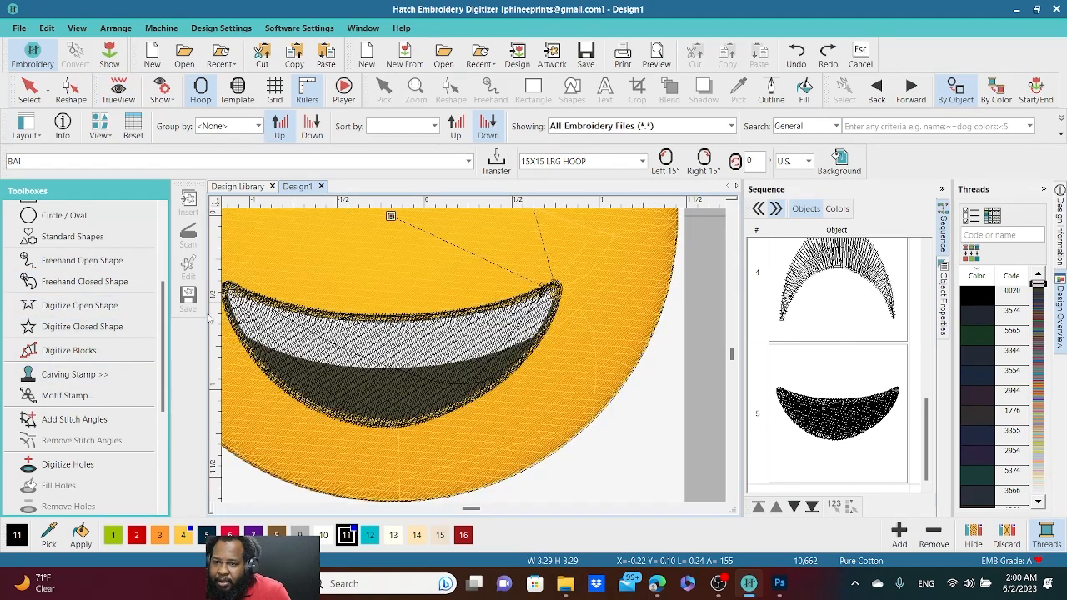
- Start a satin Digitize Blocks object on the white teeth, placing paired points on both edges outward from the mouth's left corner
{"action": "left_click", "coordinate": [66, 354]}
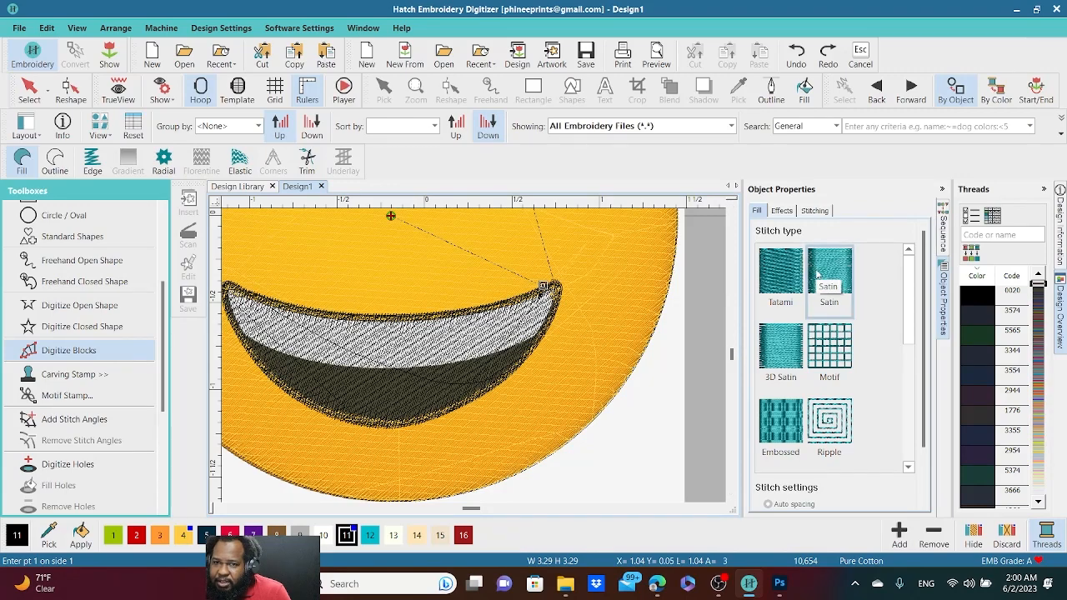
{"action": "scroll", "coordinate": [233, 305], "scroll_direction": "up", "scroll_amount": 3}
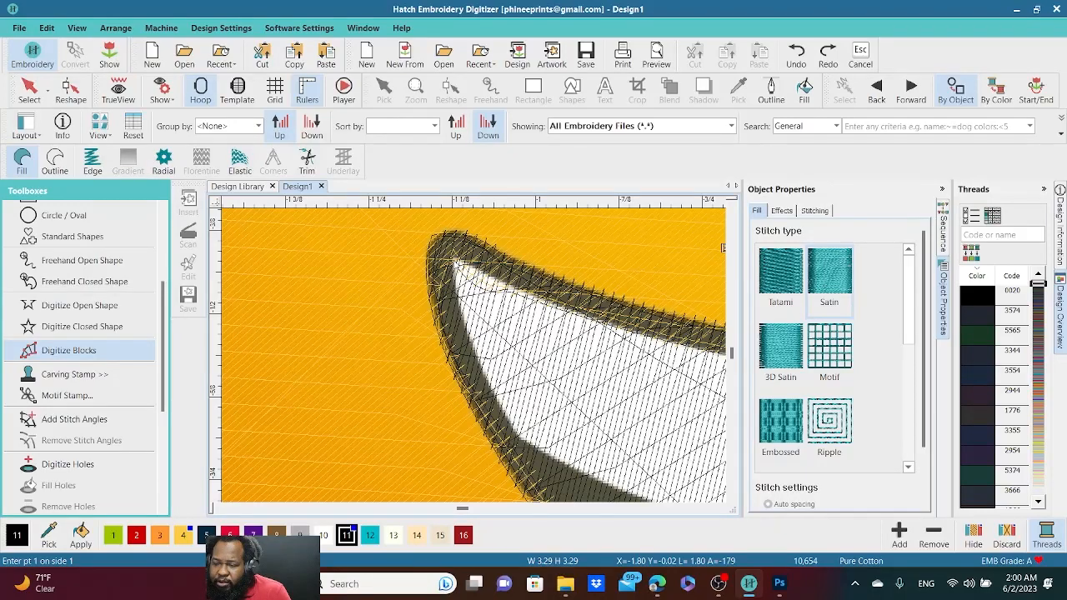
{"action": "left_click", "coordinate": [456, 265]}
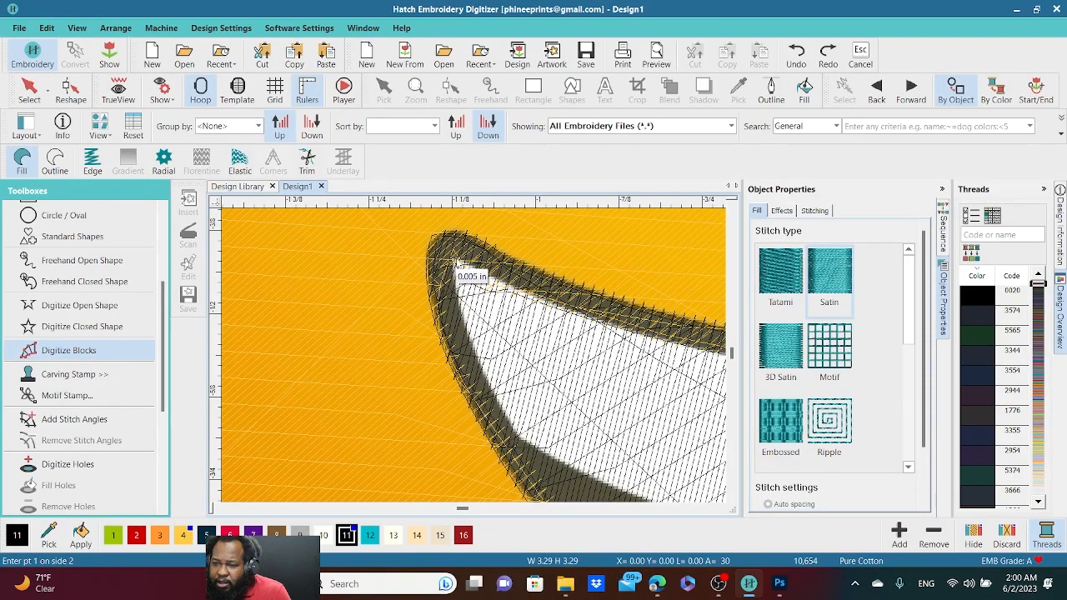
{"action": "left_click", "coordinate": [456, 267]}
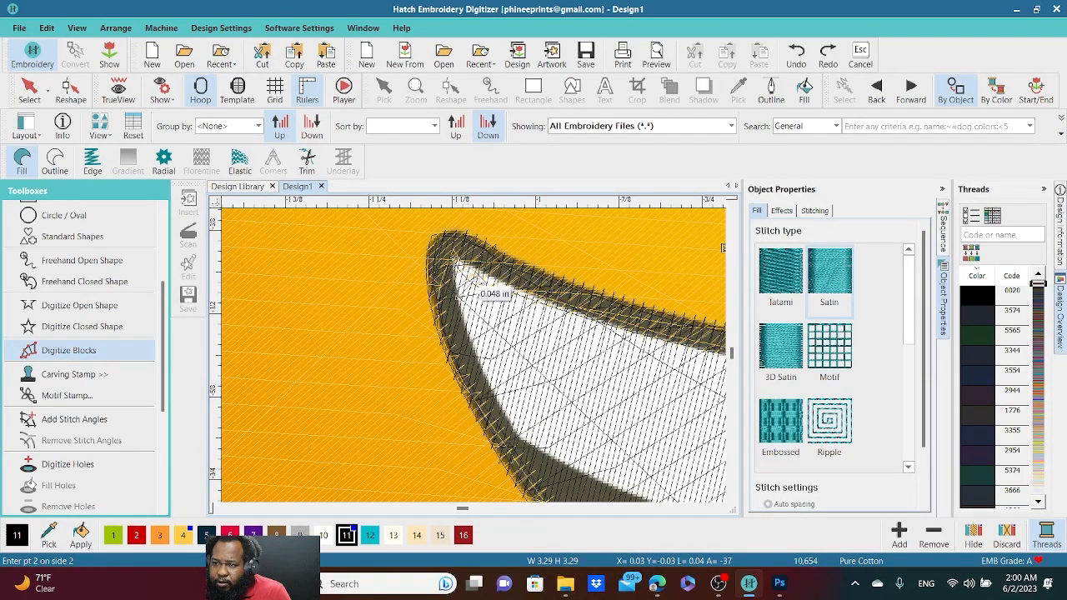
{"action": "left_click", "coordinate": [457, 268]}
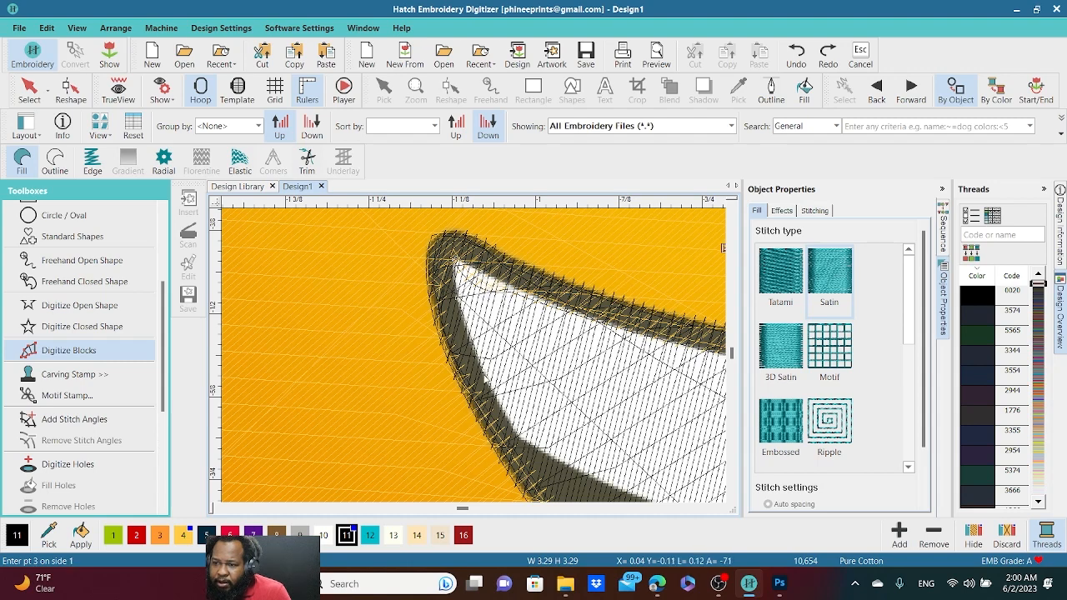
{"action": "left_click", "coordinate": [484, 378]}
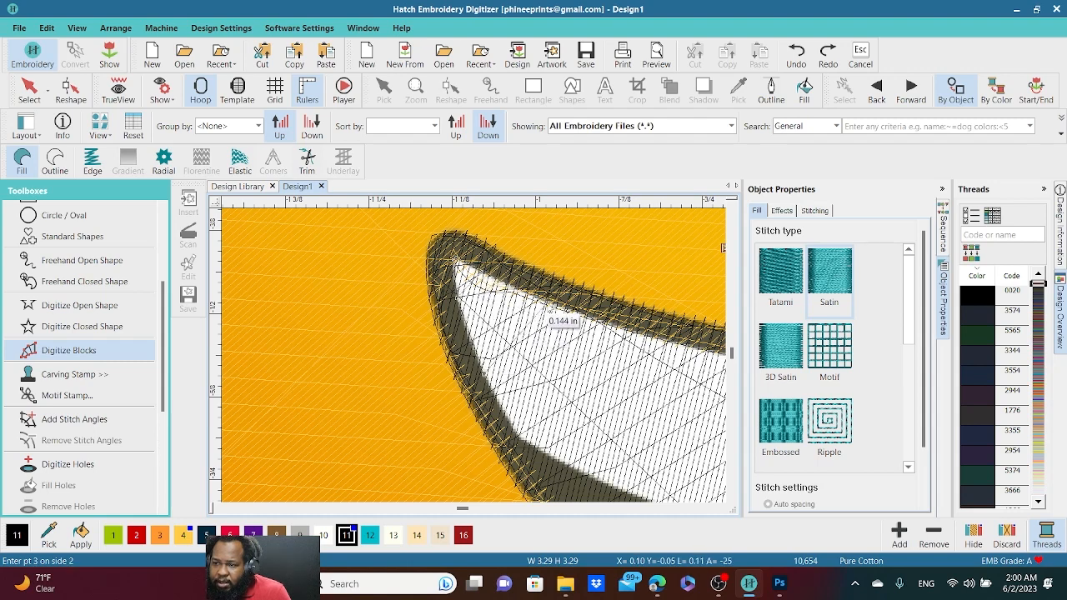
{"action": "left_click", "coordinate": [503, 410]}
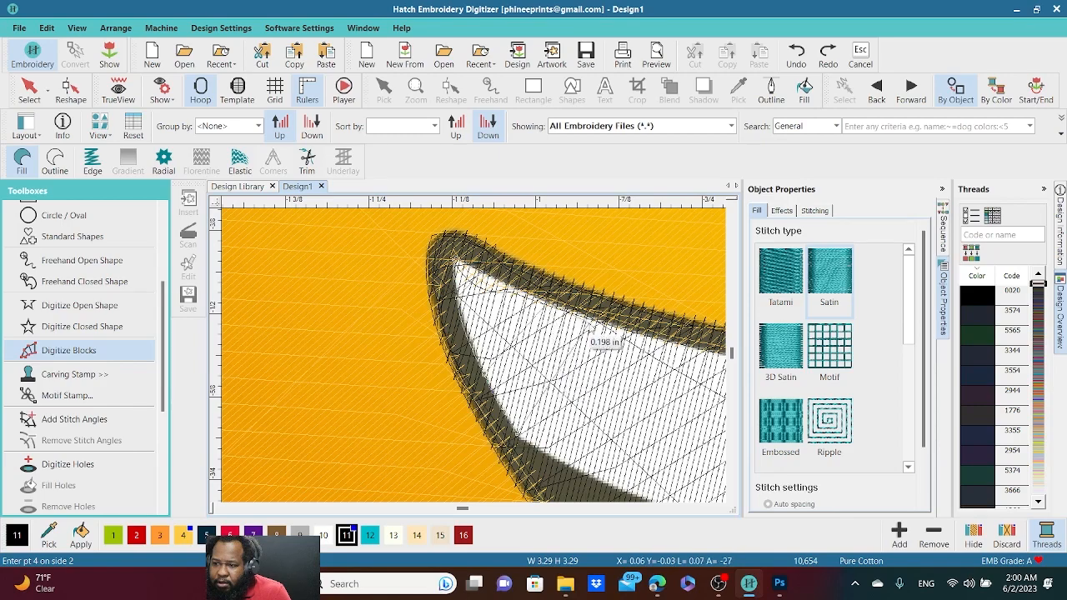
{"action": "left_click", "coordinate": [590, 324]}
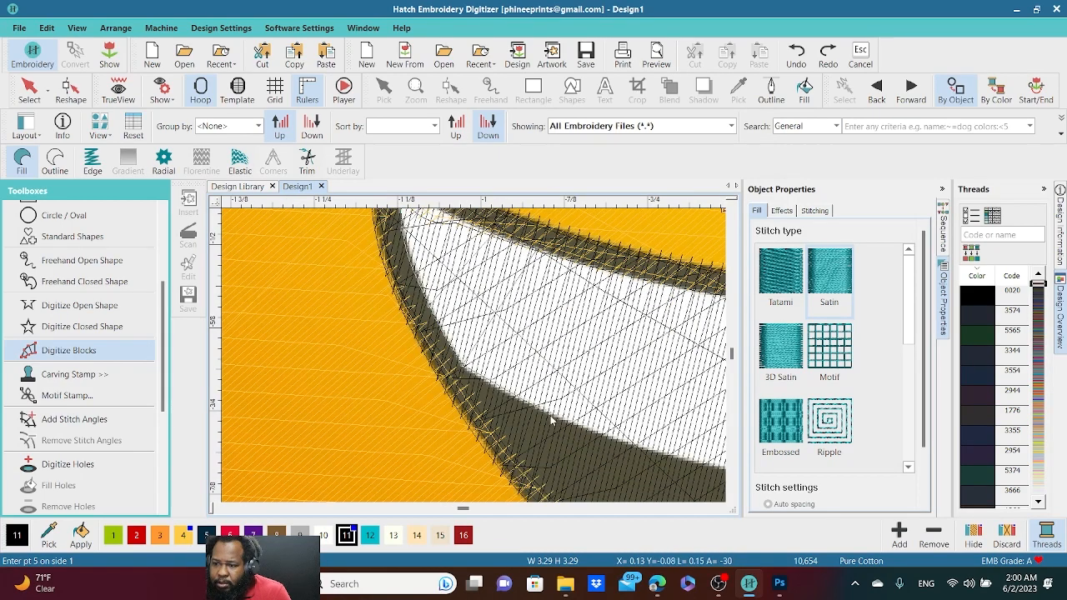
- Extend the teeth block with paired points on the lower and upper edges through the left part of the white area
{"action": "left_click", "coordinate": [472, 377]}
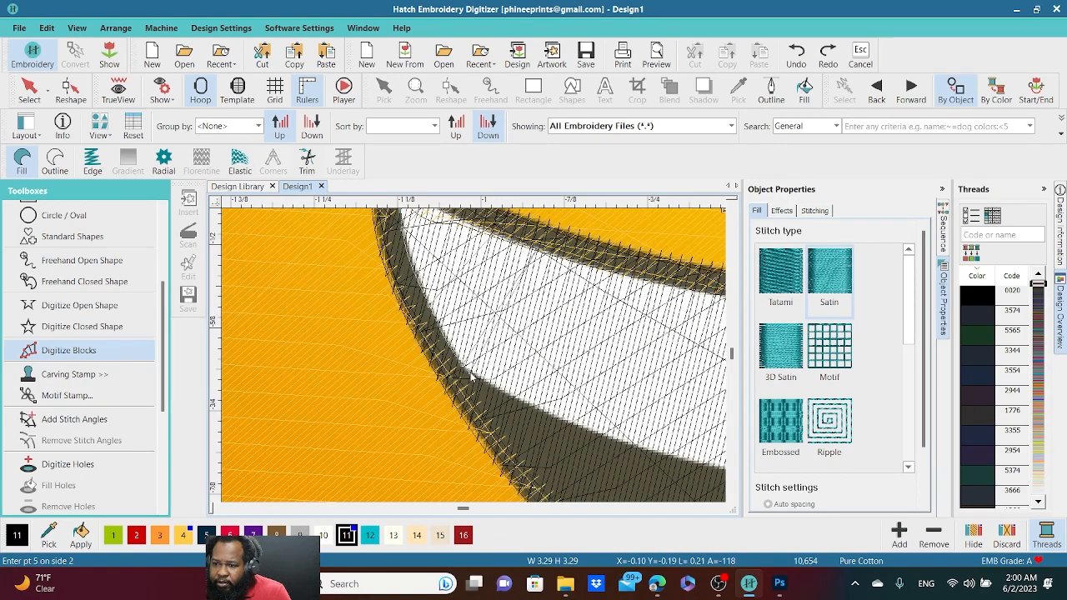
{"action": "left_click", "coordinate": [544, 254]}
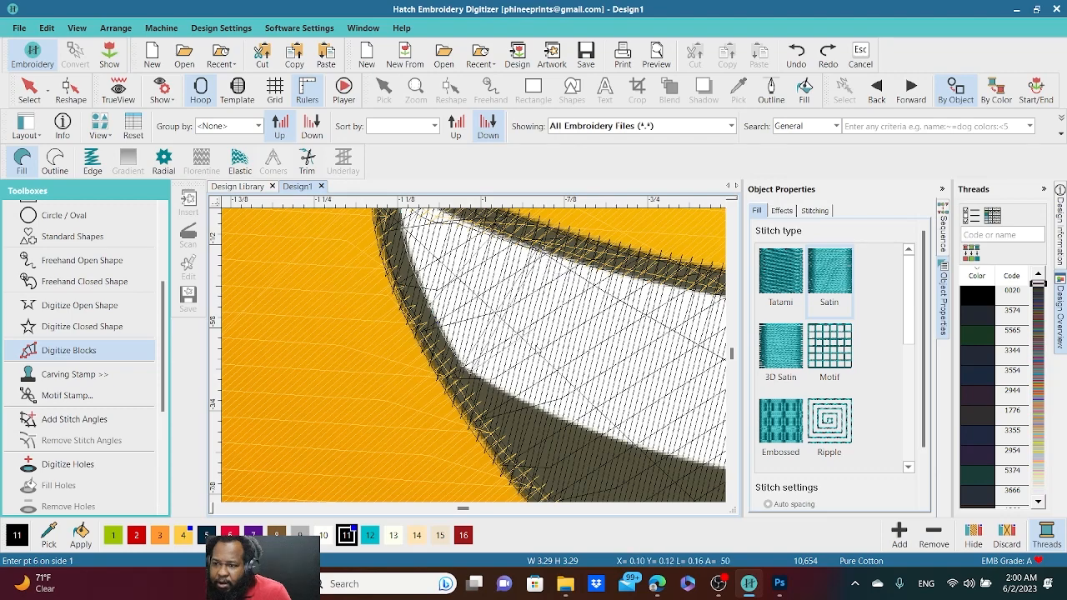
{"action": "left_click", "coordinate": [549, 419]}
{"action": "left_click", "coordinate": [591, 282]}
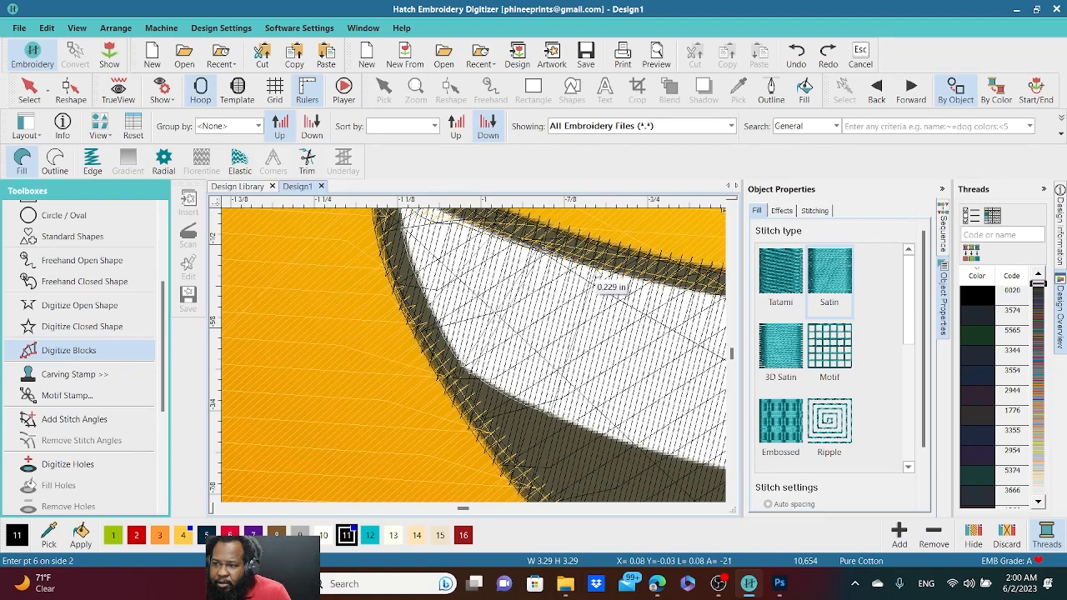
{"action": "scroll", "coordinate": [591, 282], "scroll_direction": "down", "scroll_amount": 2}
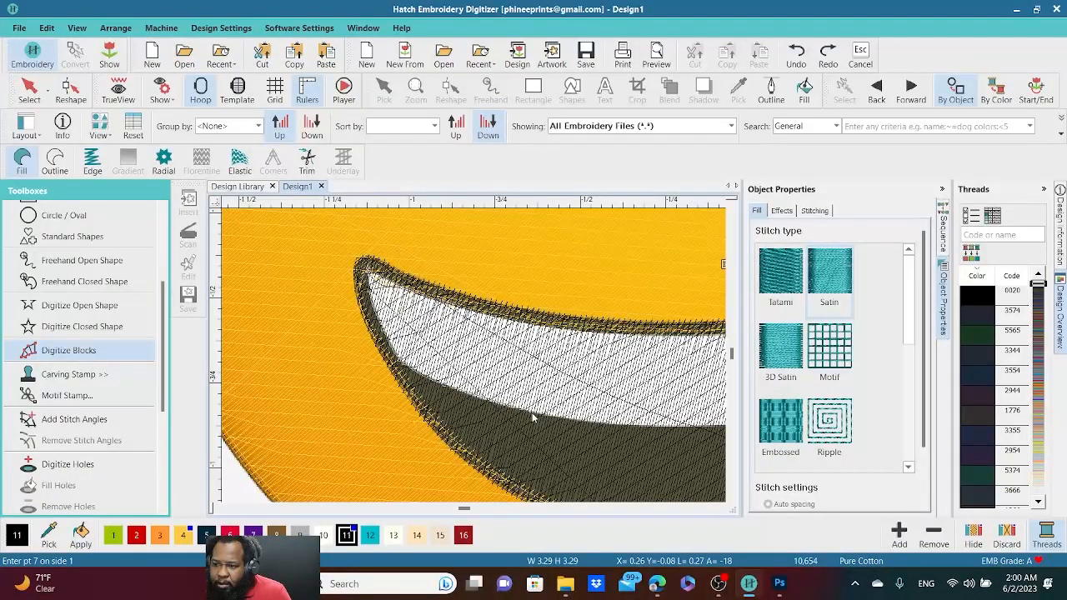
- Continue the teeth block across the middle of the smile with widely spaced point pairs on the lower and upper edges
{"action": "left_click", "coordinate": [526, 416]}
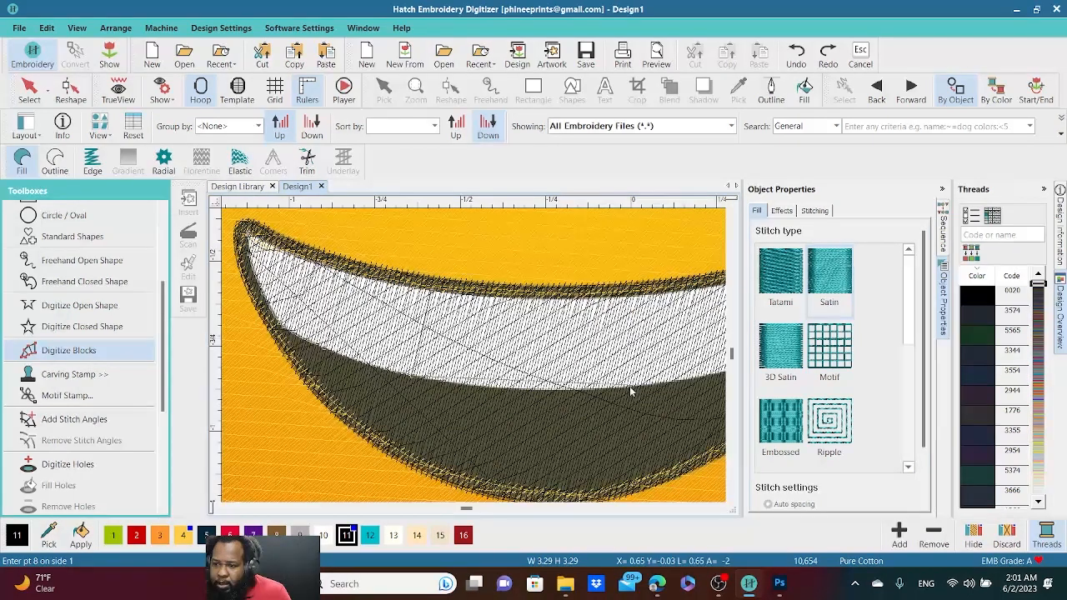
{"action": "left_click", "coordinate": [601, 389]}
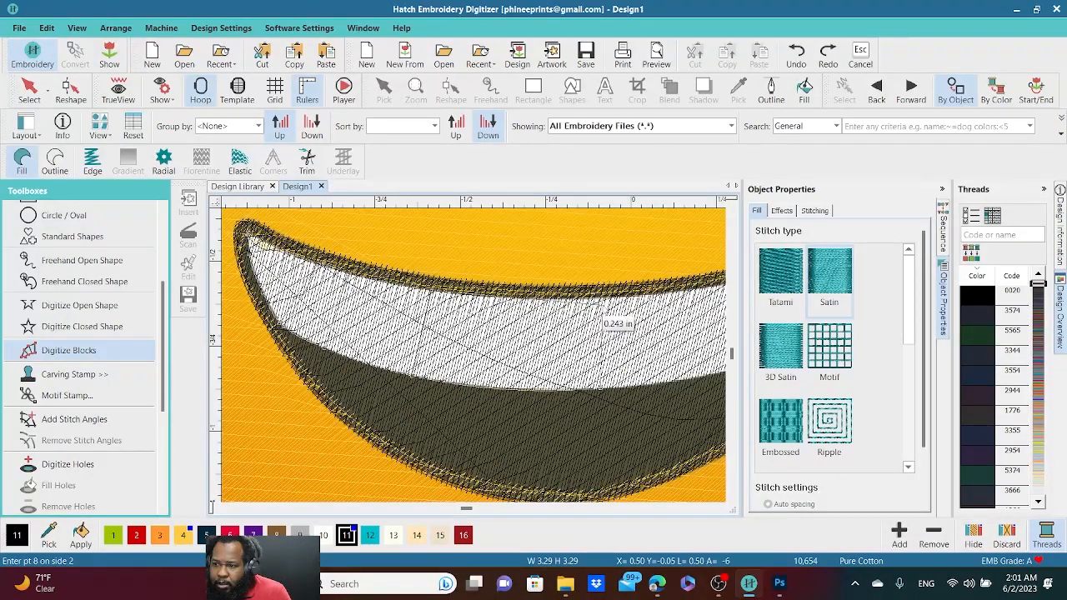
{"action": "left_click", "coordinate": [609, 308]}
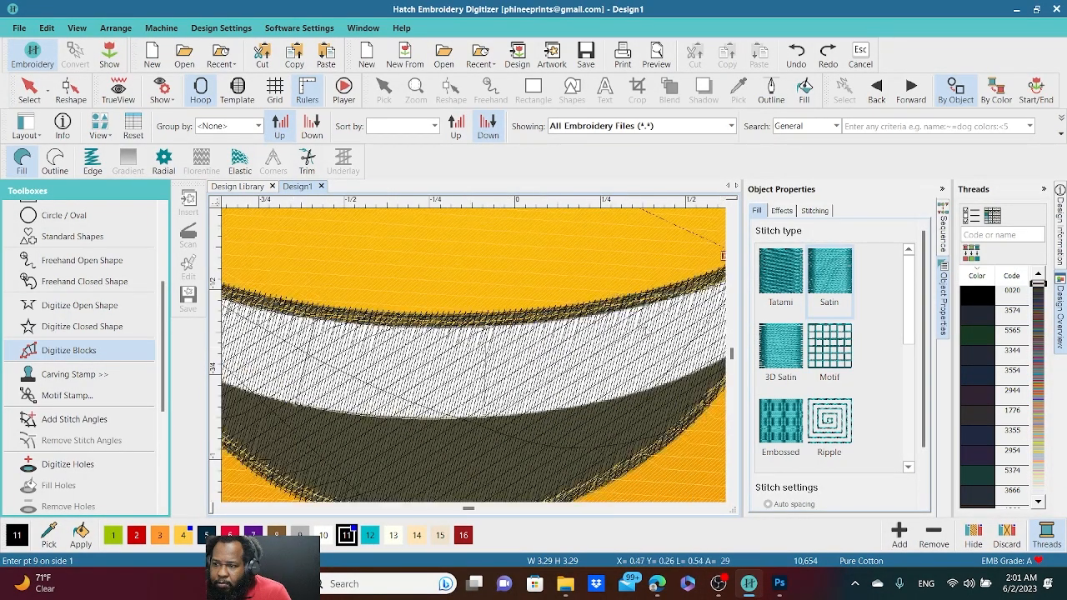
{"action": "left_click", "coordinate": [639, 394]}
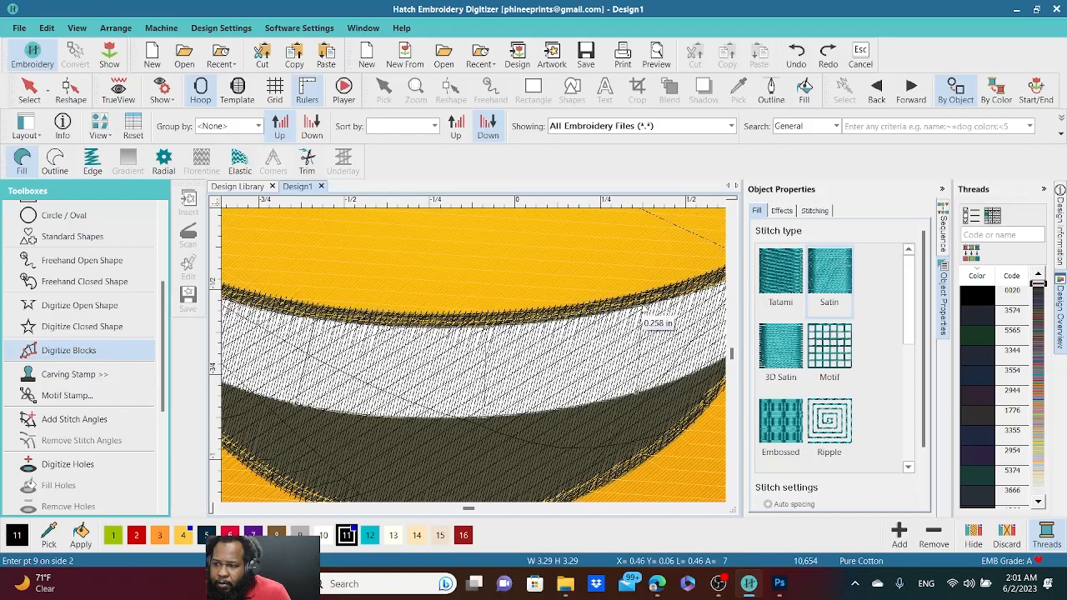
{"action": "left_click", "coordinate": [639, 307]}
- Carry the teeth block's paired points along the right part of the white area and end them at the mouth's right corner tip
{"action": "left_click", "coordinate": [600, 388]}
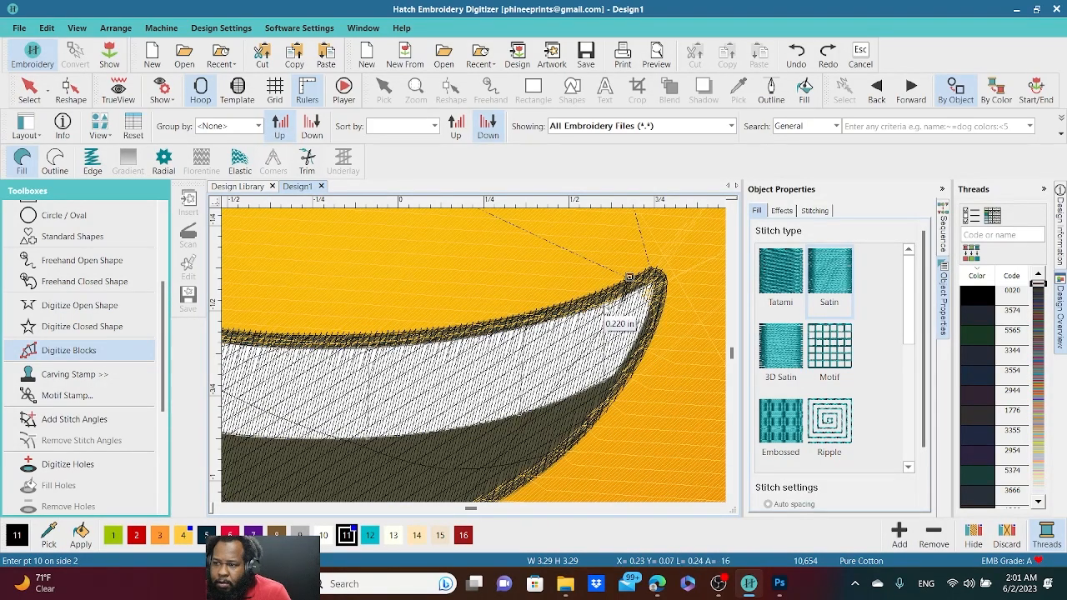
{"action": "left_click", "coordinate": [631, 310]}
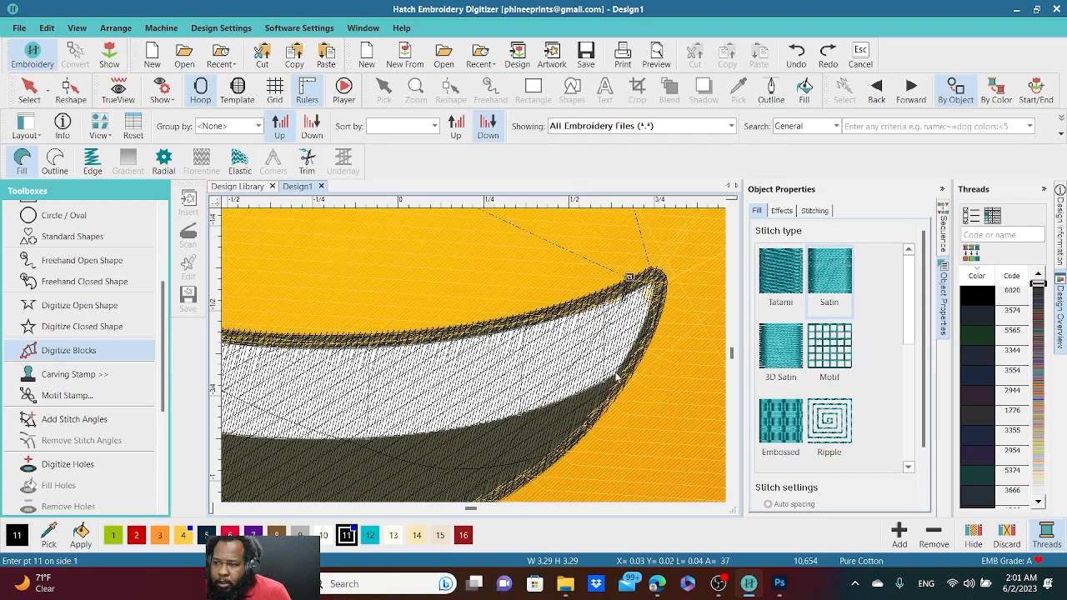
{"action": "left_click", "coordinate": [625, 310]}
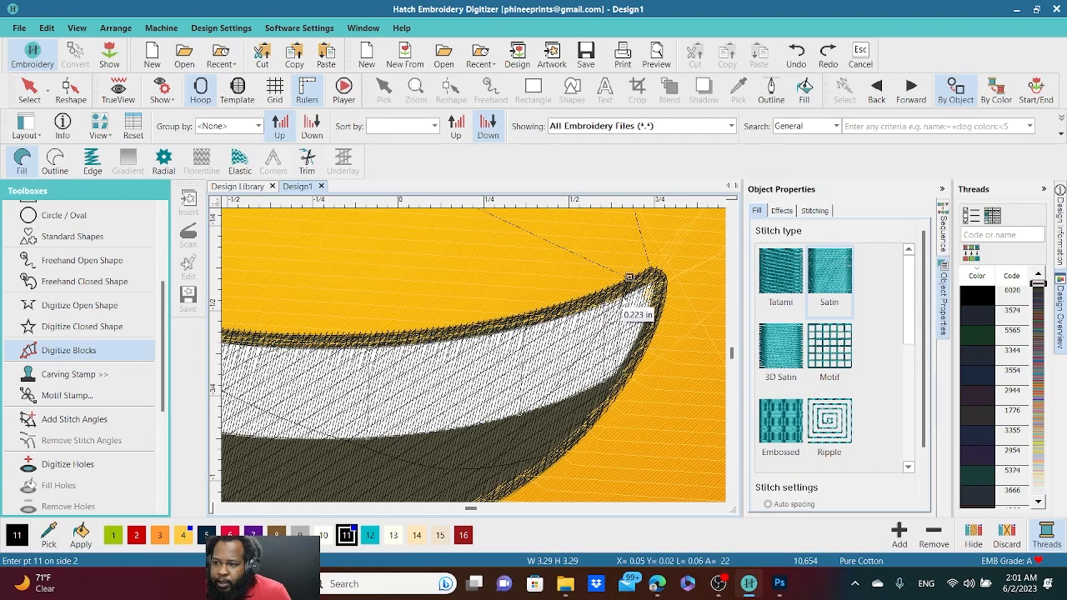
{"action": "left_click", "coordinate": [623, 314]}
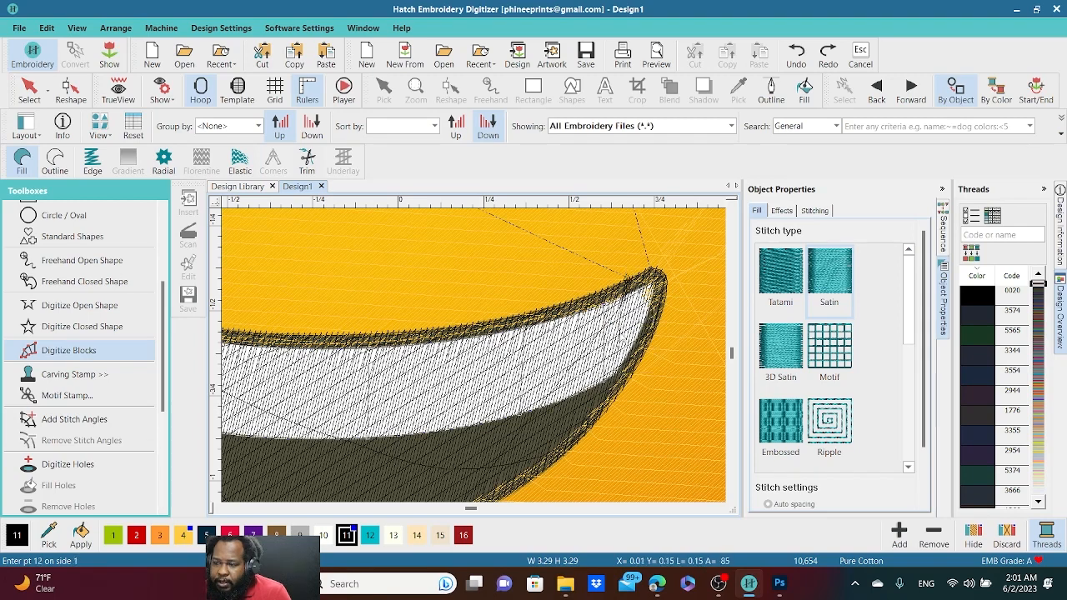
{"action": "left_click", "coordinate": [647, 317]}
{"action": "left_click", "coordinate": [642, 332]}
{"action": "key", "text": "z"}
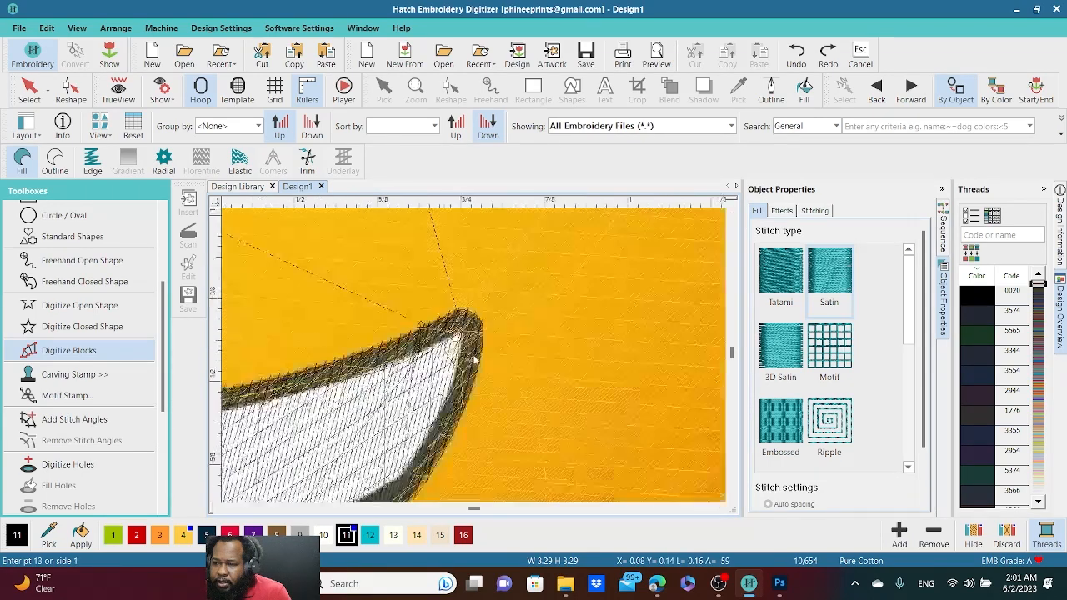
{"action": "left_click", "coordinate": [474, 358]}
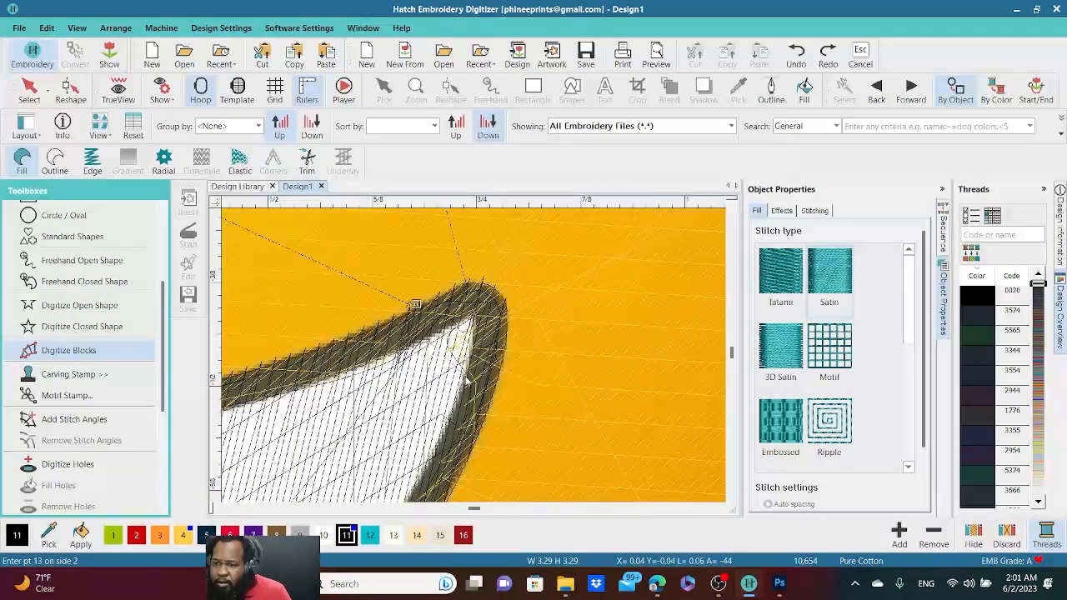
{"action": "left_click", "coordinate": [473, 322]}
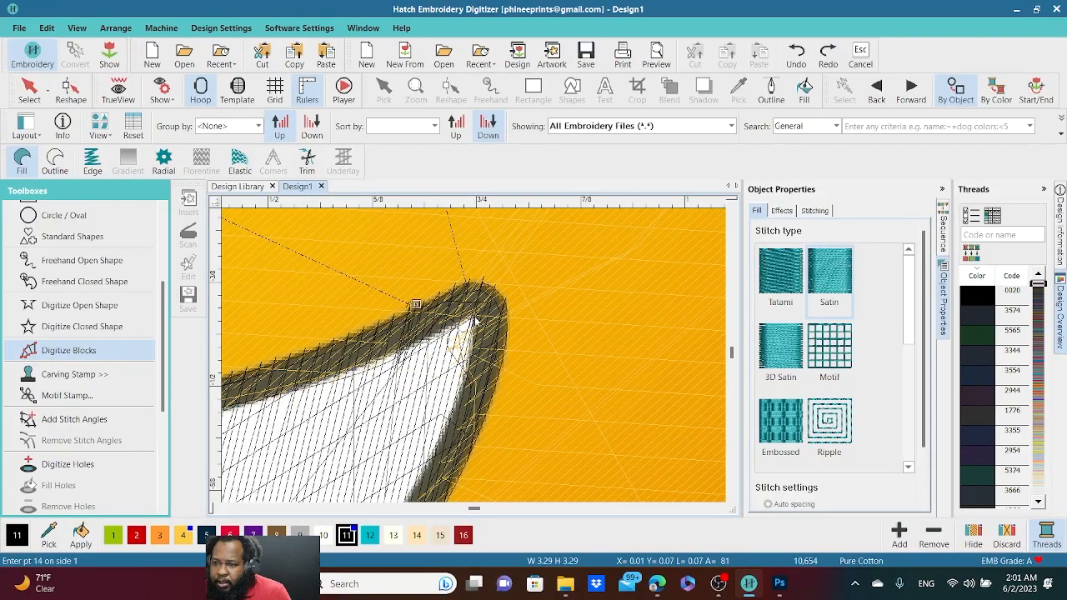
{"action": "left_click", "coordinate": [472, 321]}
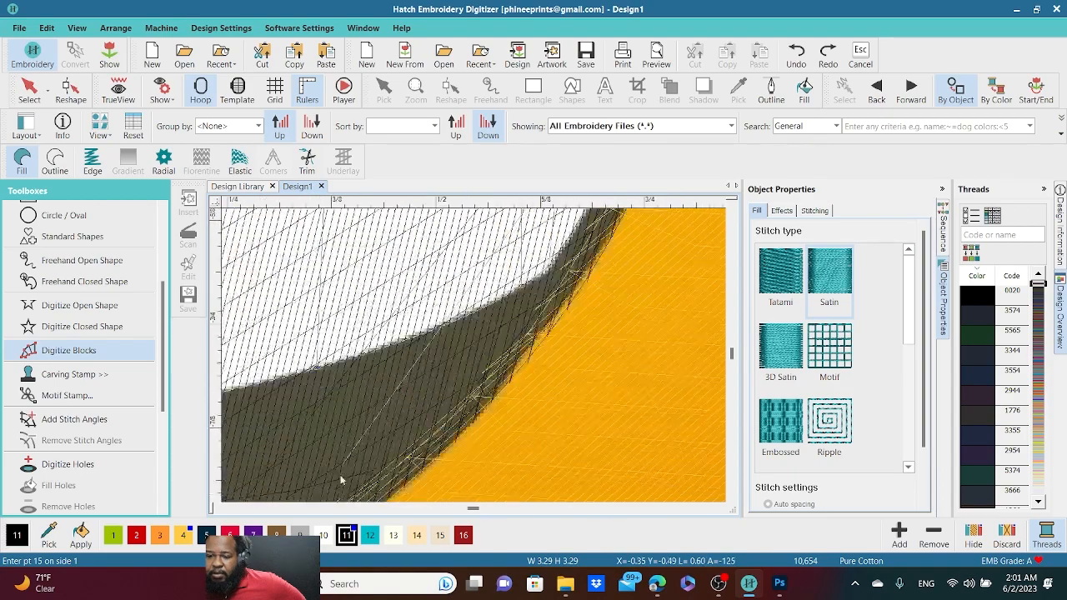
- Set the teeth block's thread to white color 10 and complete the block
{"action": "left_click", "coordinate": [323, 535]}
{"action": "scroll", "coordinate": [475, 353], "scroll_direction": "down", "scroll_amount": 4}
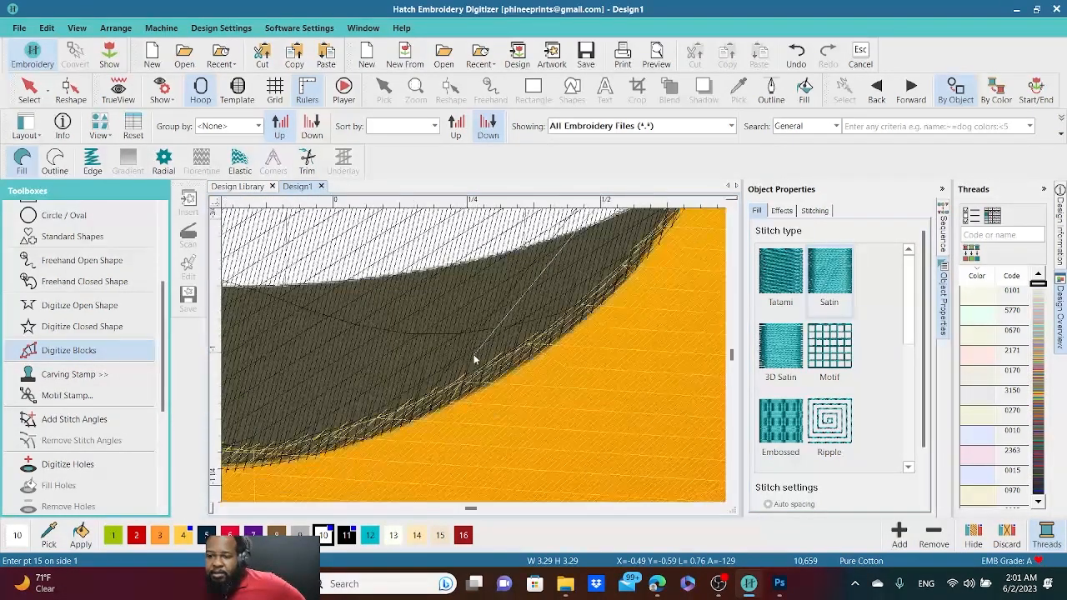
{"action": "key", "text": "Return"}
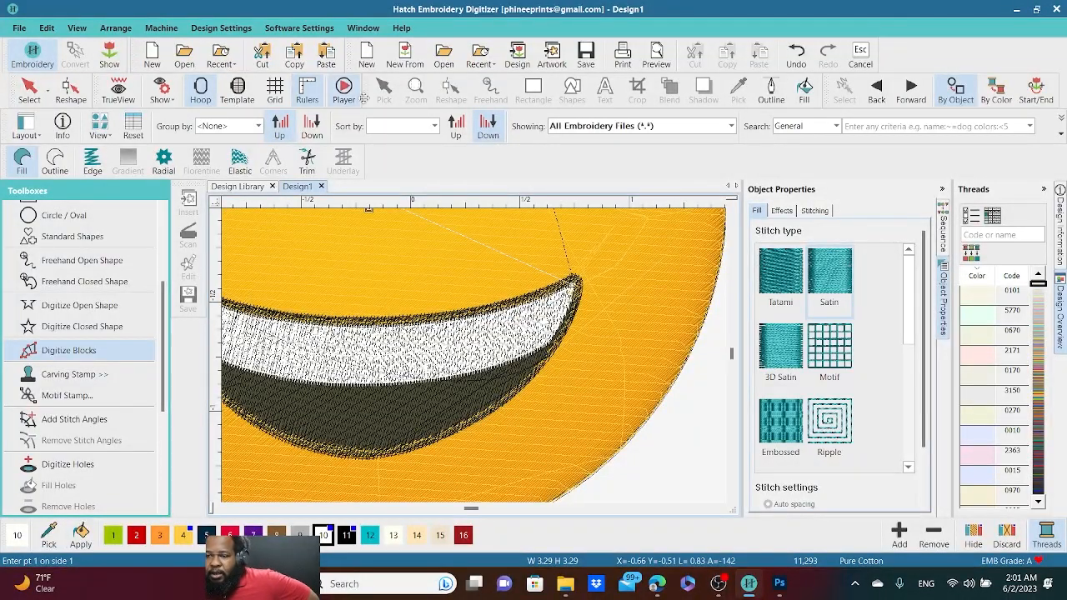
- Show the design in TrueView and examine the satin teeth up close and within the whole emoji
{"action": "left_click", "coordinate": [134, 93]}
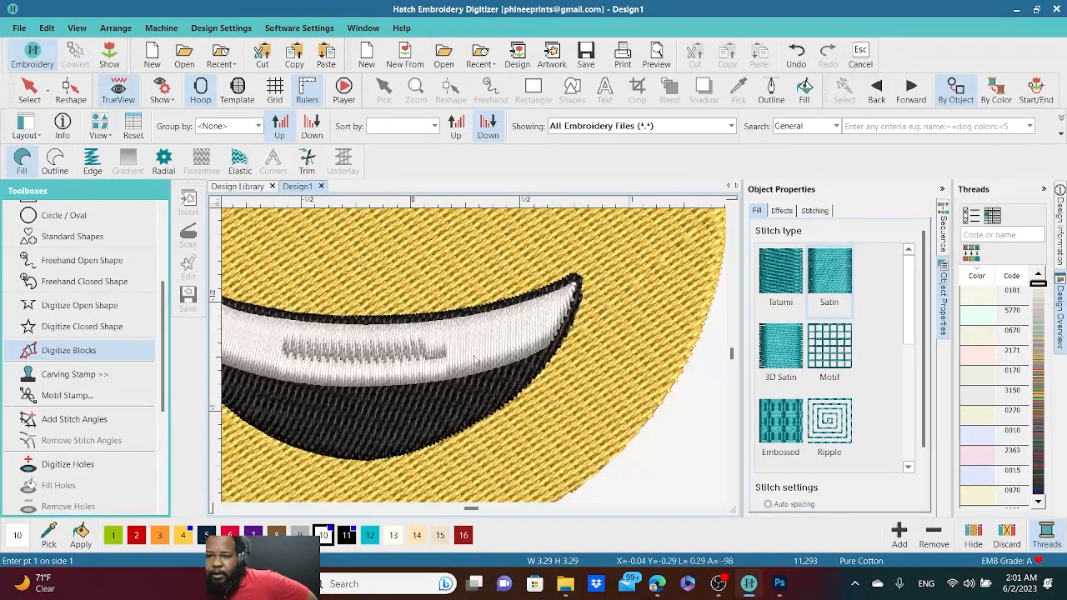
{"action": "key", "text": "0"}
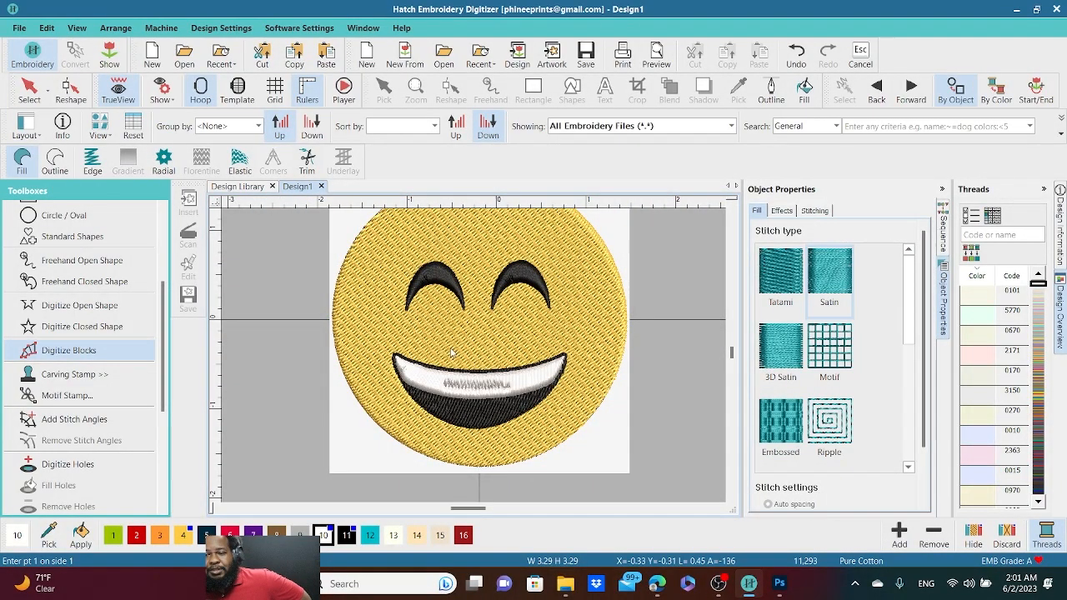
{"action": "scroll", "coordinate": [450, 353], "scroll_direction": "up", "scroll_amount": 5}
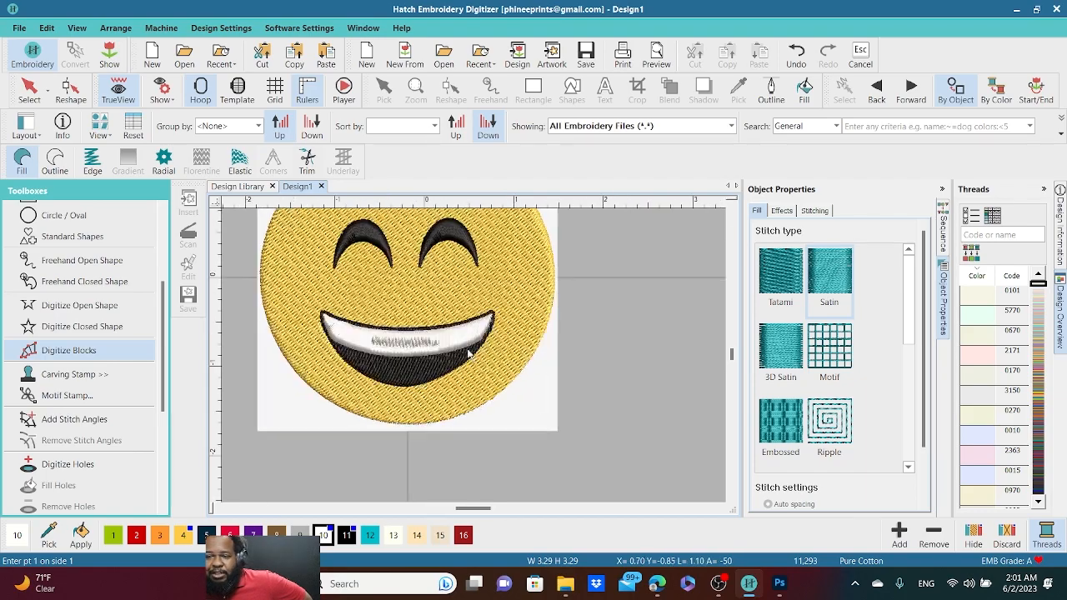
{"action": "scroll", "coordinate": [427, 357], "scroll_direction": "down", "scroll_amount": 3}
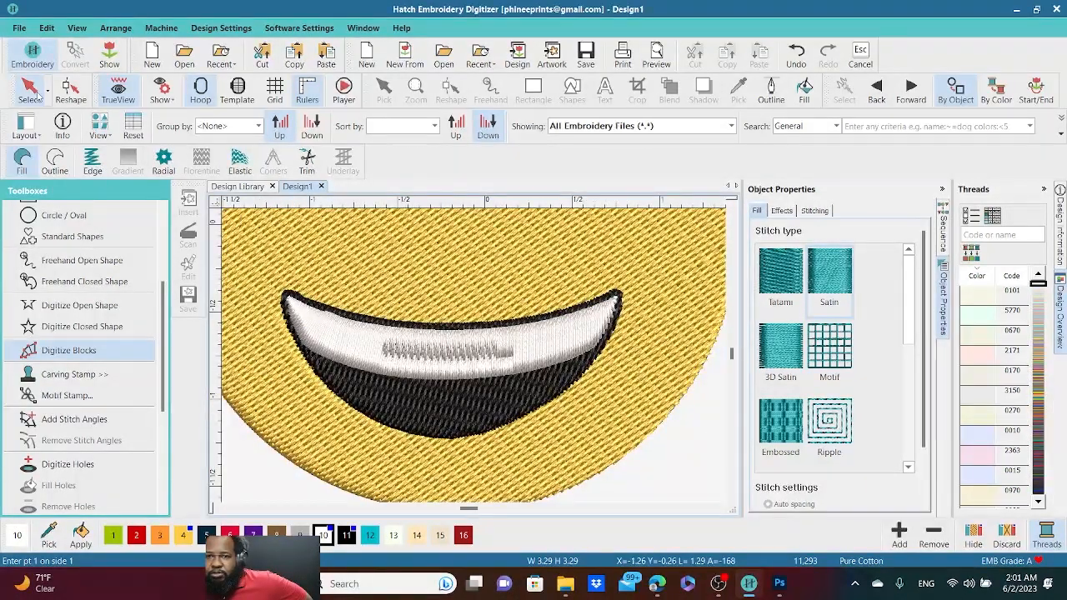
- Turn off Auto split in the stitch settings of the white satin teeth
{"action": "left_click", "coordinate": [29, 90]}
{"action": "key", "text": "Escape"}
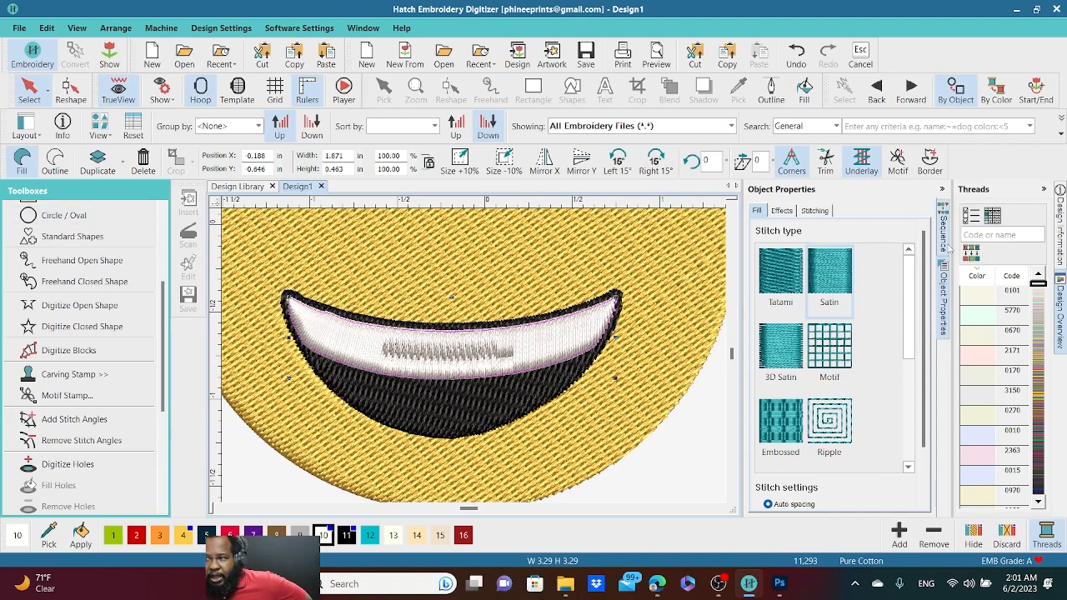
{"action": "left_click", "coordinate": [941, 298]}
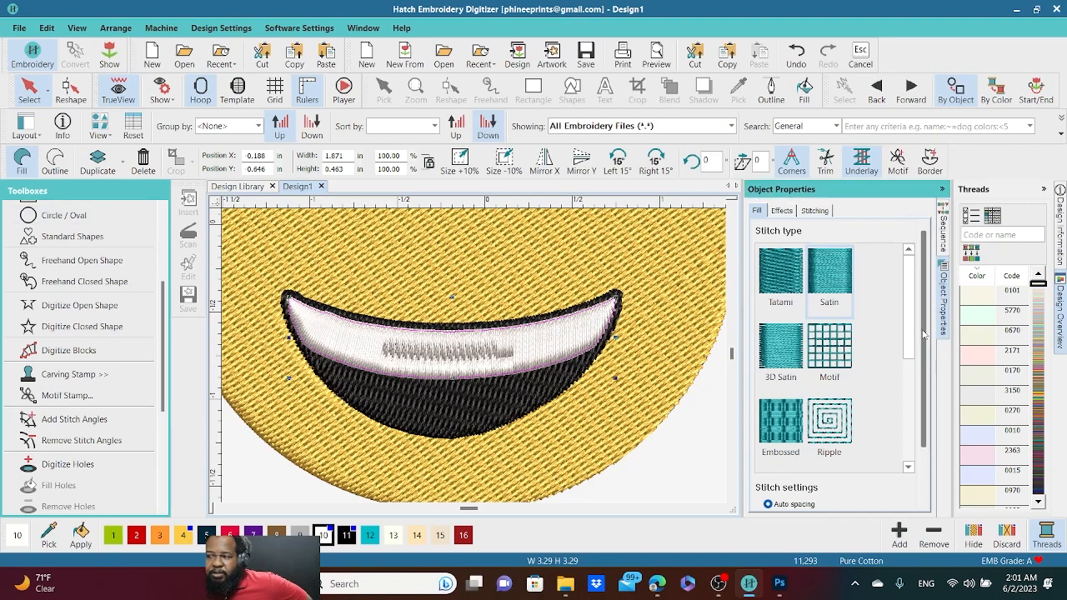
{"action": "left_click_drag", "start_coordinate": [924, 321], "coordinate": [910, 433]}
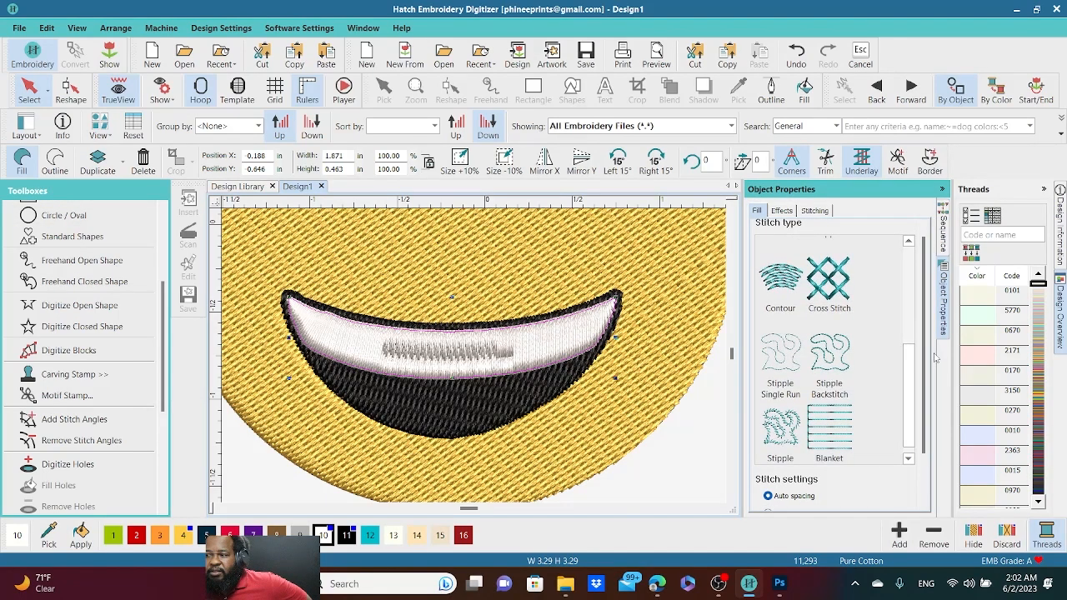
{"action": "left_click_drag", "start_coordinate": [925, 372], "coordinate": [910, 448]}
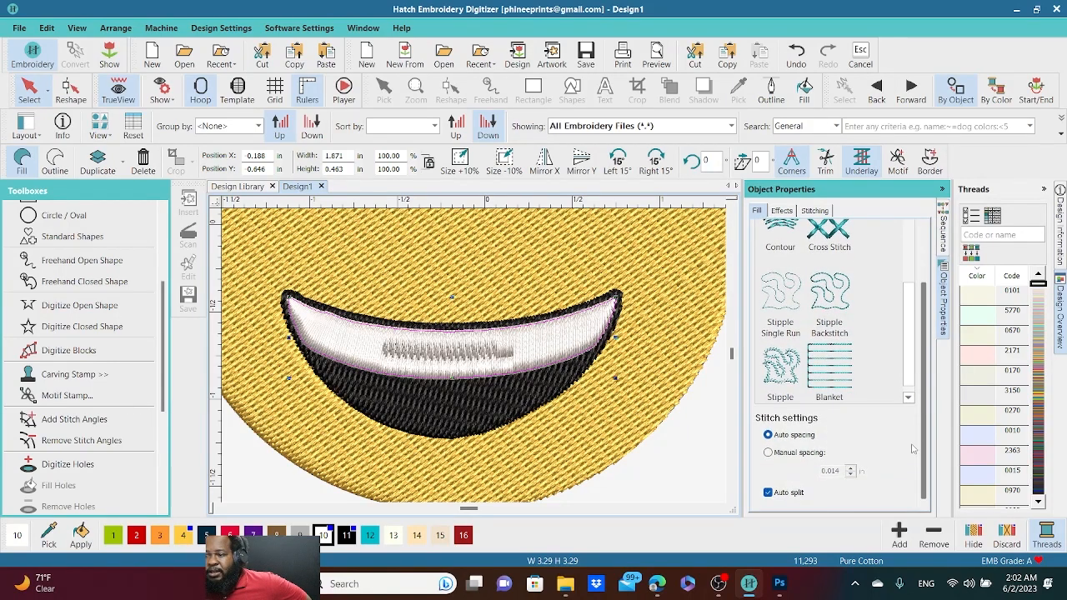
{"action": "left_click", "coordinate": [768, 493]}
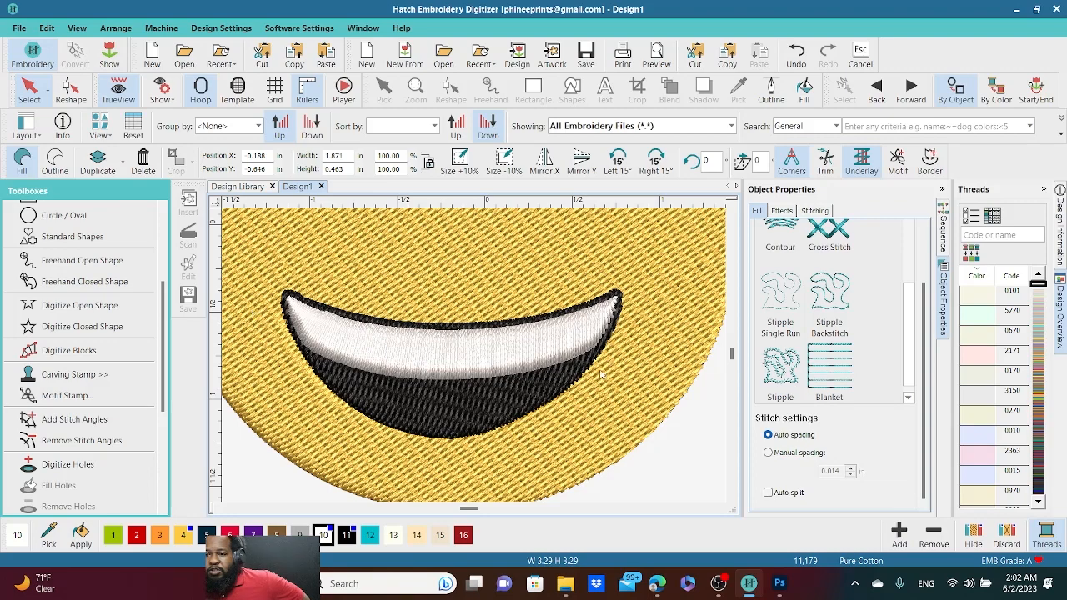
- Turn Auto split back on for the white satin teeth and check their look within the whole emoji
{"action": "left_click", "coordinate": [768, 493]}
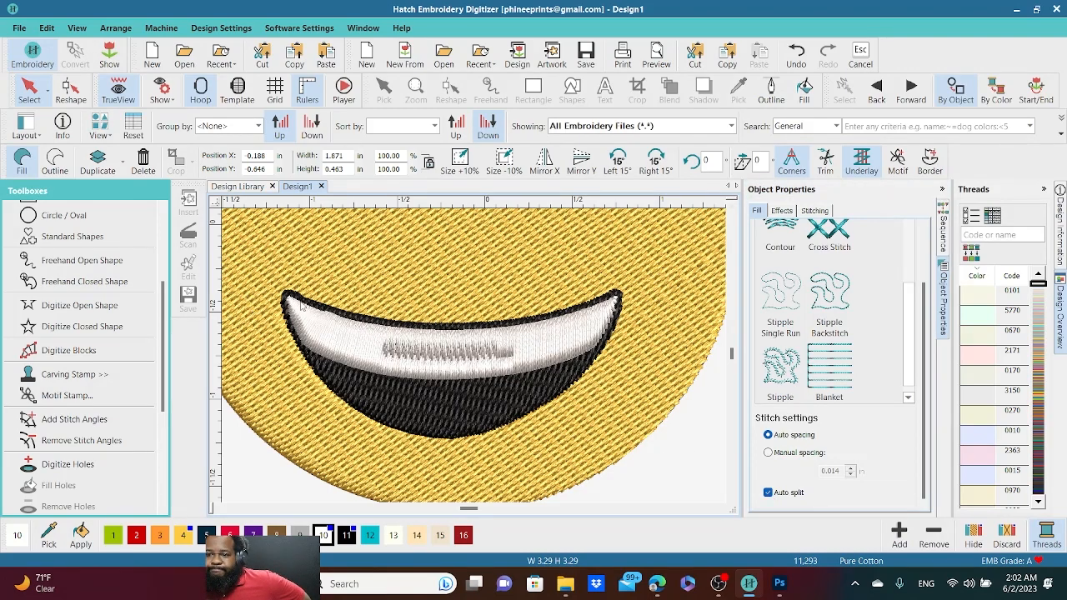
{"action": "scroll", "coordinate": [518, 340], "scroll_direction": "down", "scroll_amount": 3}
{"action": "scroll", "coordinate": [474, 360], "scroll_direction": "up", "scroll_amount": 1}
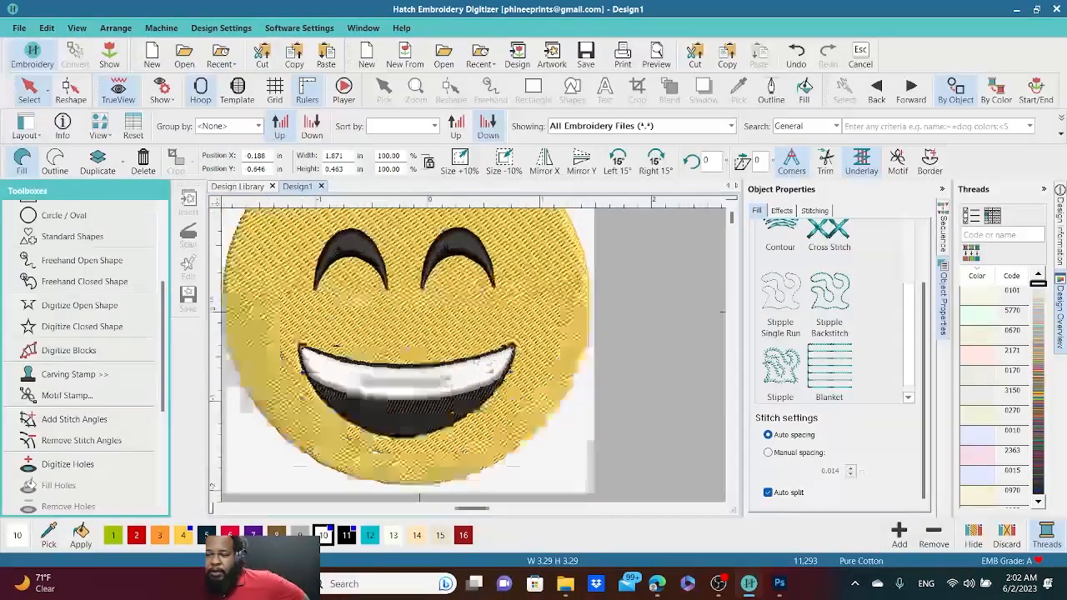
{"action": "scroll", "coordinate": [474, 360], "scroll_direction": "down", "scroll_amount": 1}
{"action": "scroll", "coordinate": [873, 255], "scroll_direction": "up", "scroll_amount": 3}
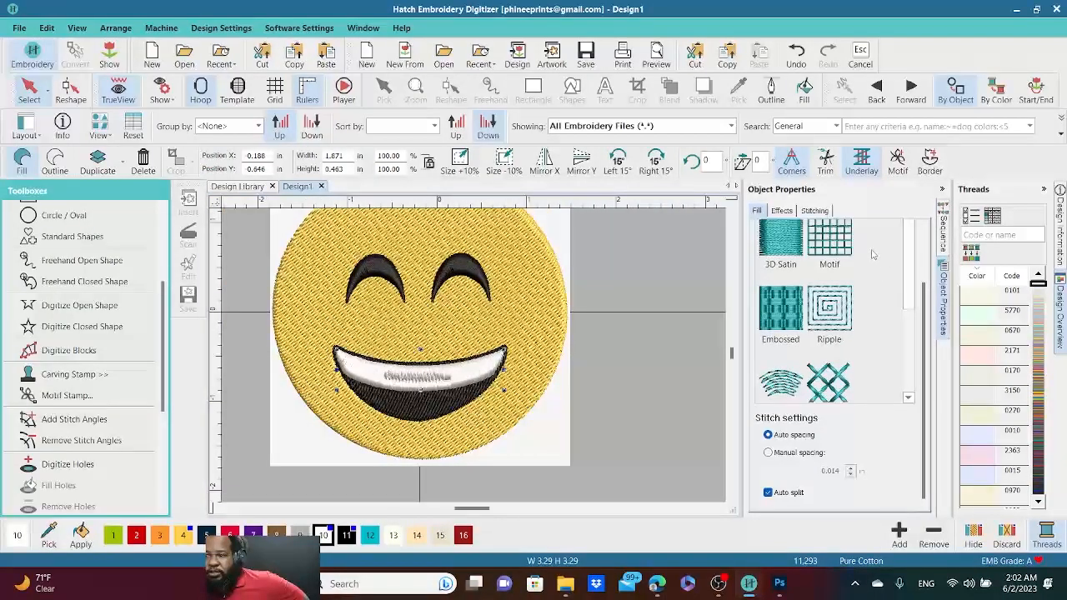
{"action": "scroll", "coordinate": [908, 267], "scroll_direction": "up", "scroll_amount": 1}
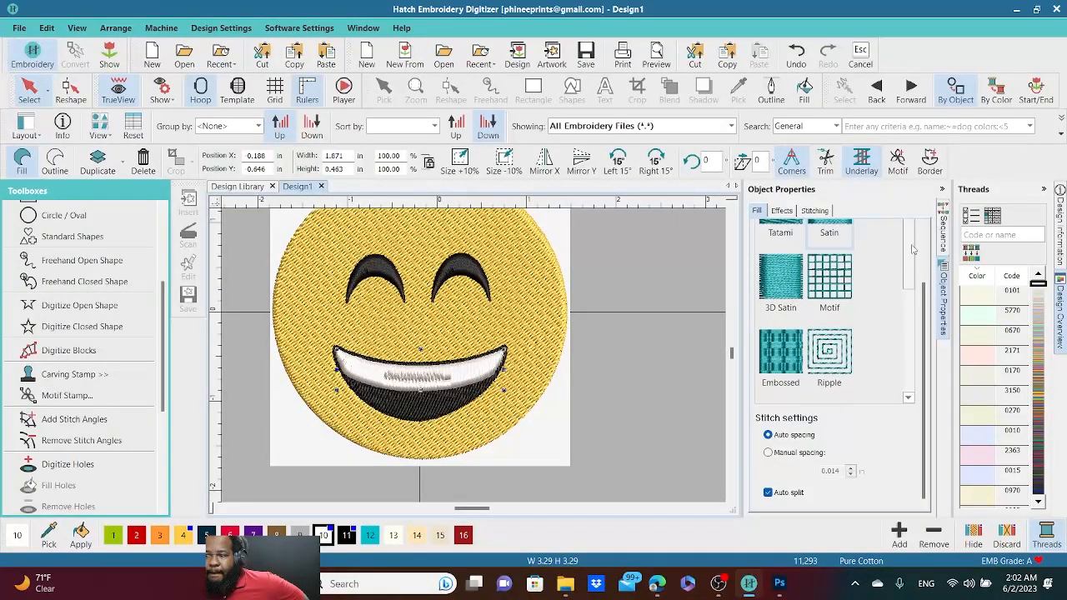
- Try a Tatami fill on the teeth, return them to Satin and turn off Auto split
{"action": "left_click", "coordinate": [774, 232]}
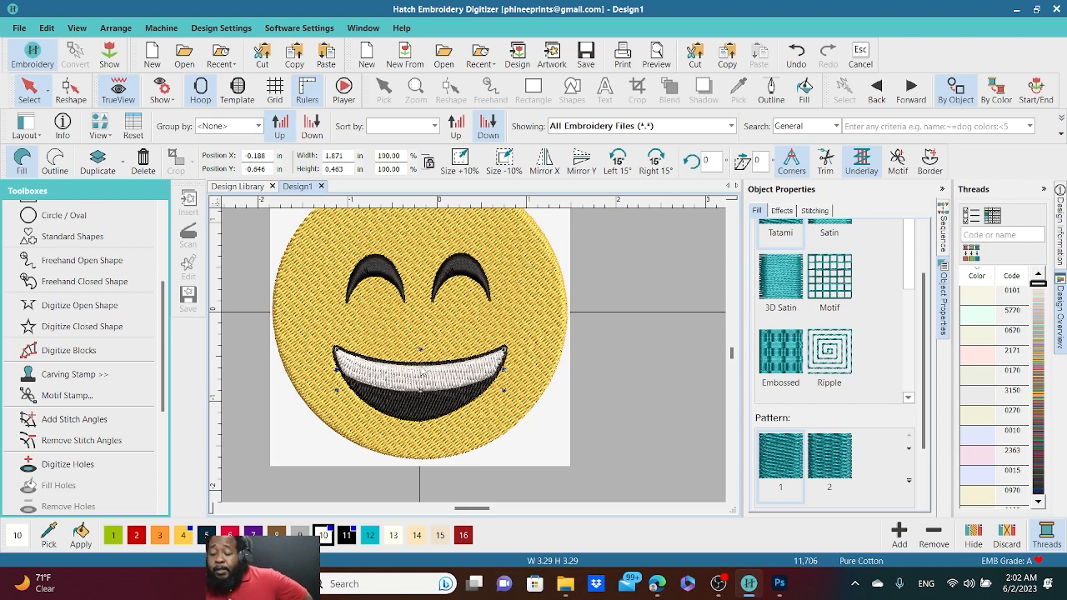
{"action": "left_click", "coordinate": [838, 236]}
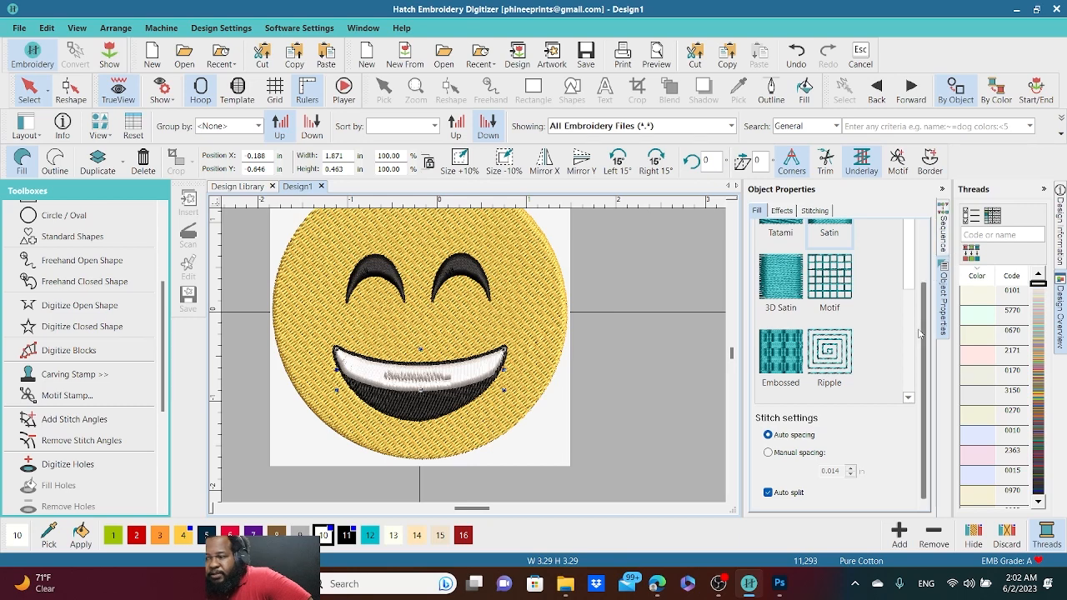
{"action": "left_click", "coordinate": [768, 494]}
{"action": "scroll", "coordinate": [464, 354], "scroll_direction": "down", "scroll_amount": 2}
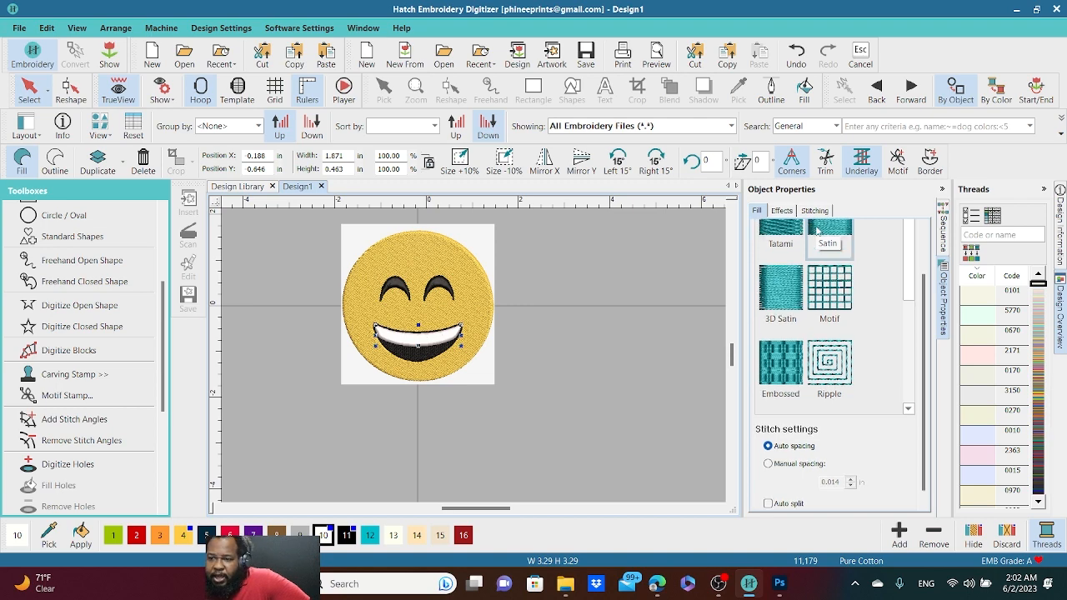
- Change the white teeth block's fill to Tatami and deselect it
{"action": "scroll", "coordinate": [813, 238], "scroll_direction": "up", "scroll_amount": 1}
{"action": "left_click", "coordinate": [780, 233]}
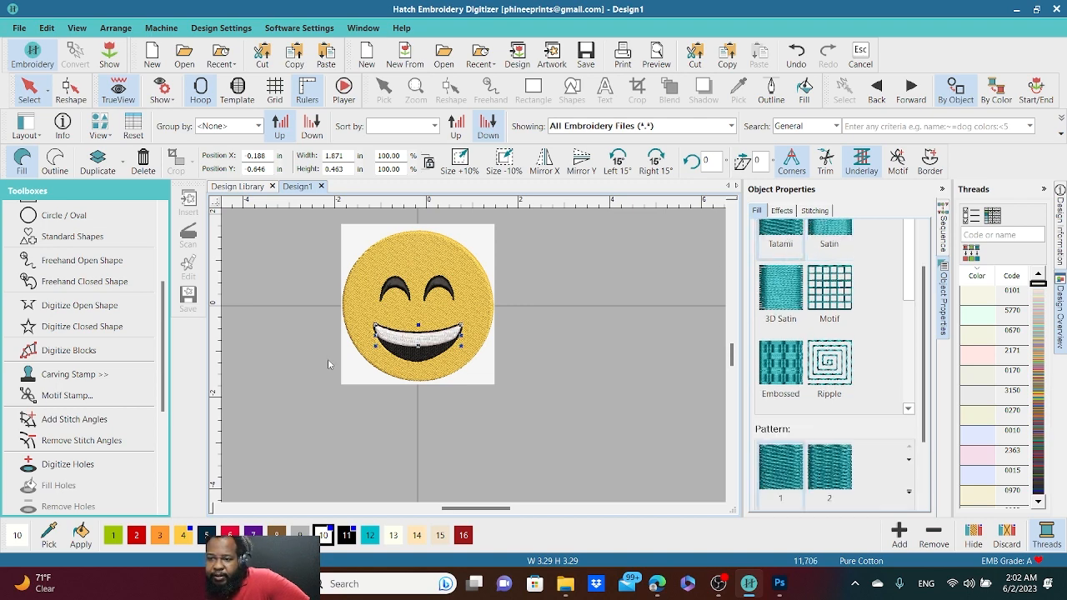
{"action": "left_click", "coordinate": [321, 379]}
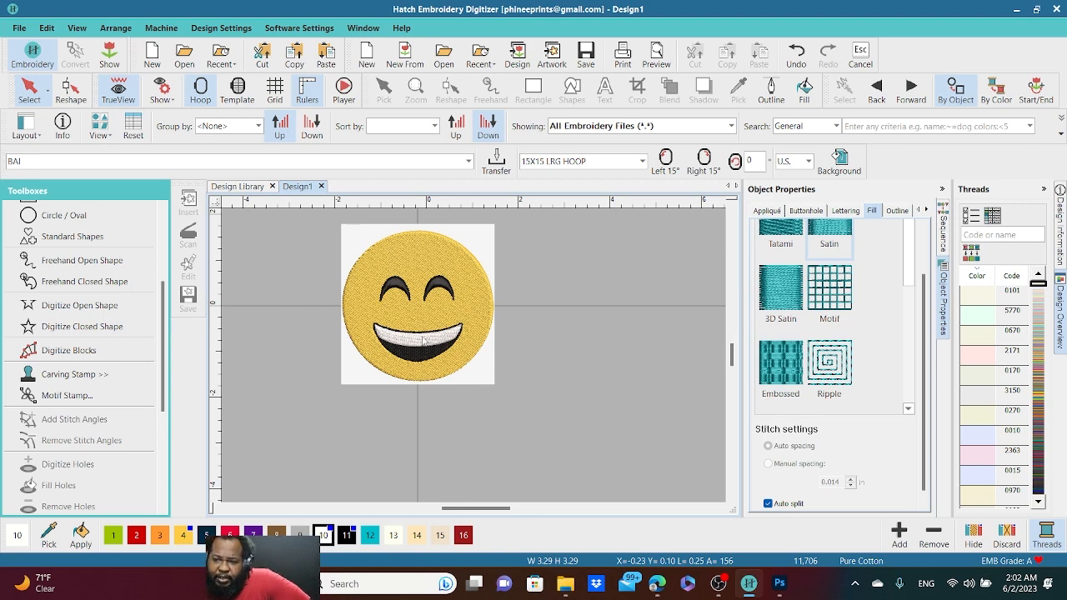
- Examine the Tatami teeth within the whole emoji, comparing TrueView with the plain stitch view
{"action": "scroll", "coordinate": [431, 348], "scroll_direction": "down", "scroll_amount": 1}
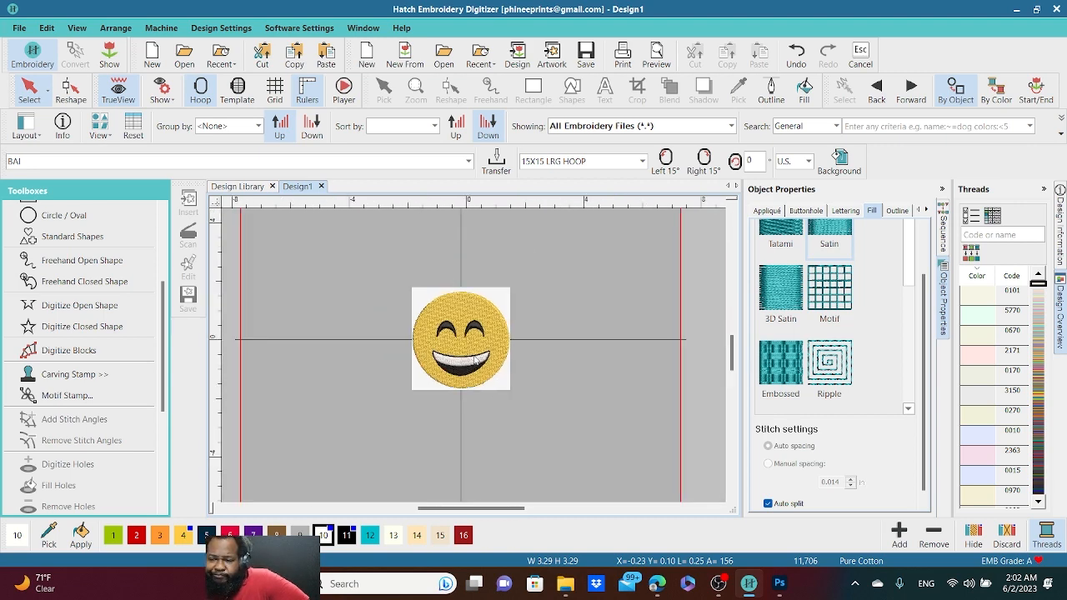
{"action": "scroll", "coordinate": [471, 356], "scroll_direction": "up", "scroll_amount": 1}
{"action": "scroll", "coordinate": [474, 360], "scroll_direction": "up", "scroll_amount": 2}
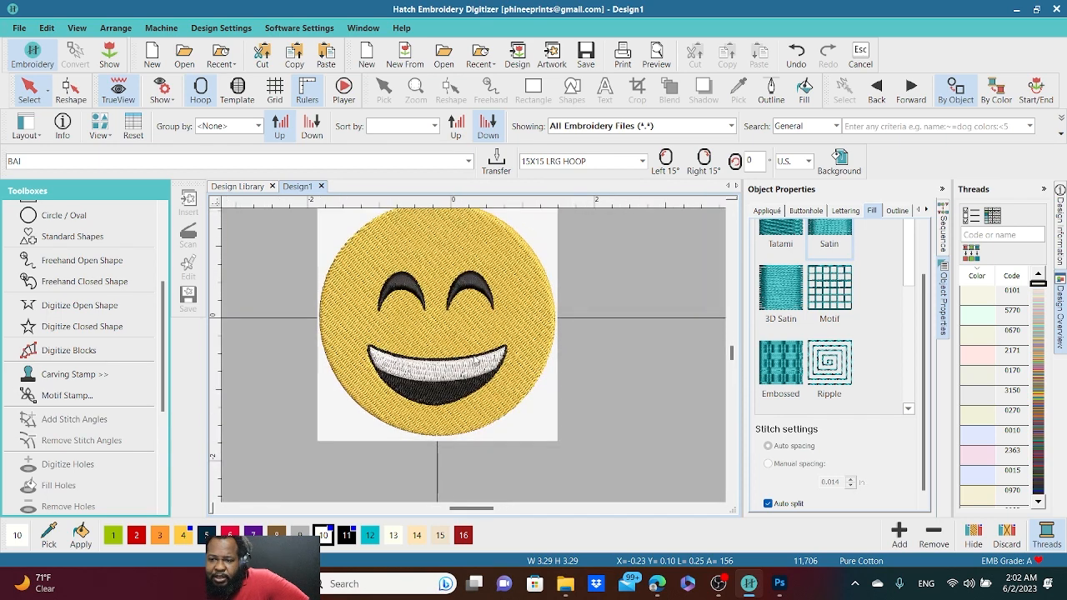
{"action": "scroll", "coordinate": [474, 360], "scroll_direction": "down", "scroll_amount": 2}
{"action": "scroll", "coordinate": [474, 360], "scroll_direction": "up", "scroll_amount": 1}
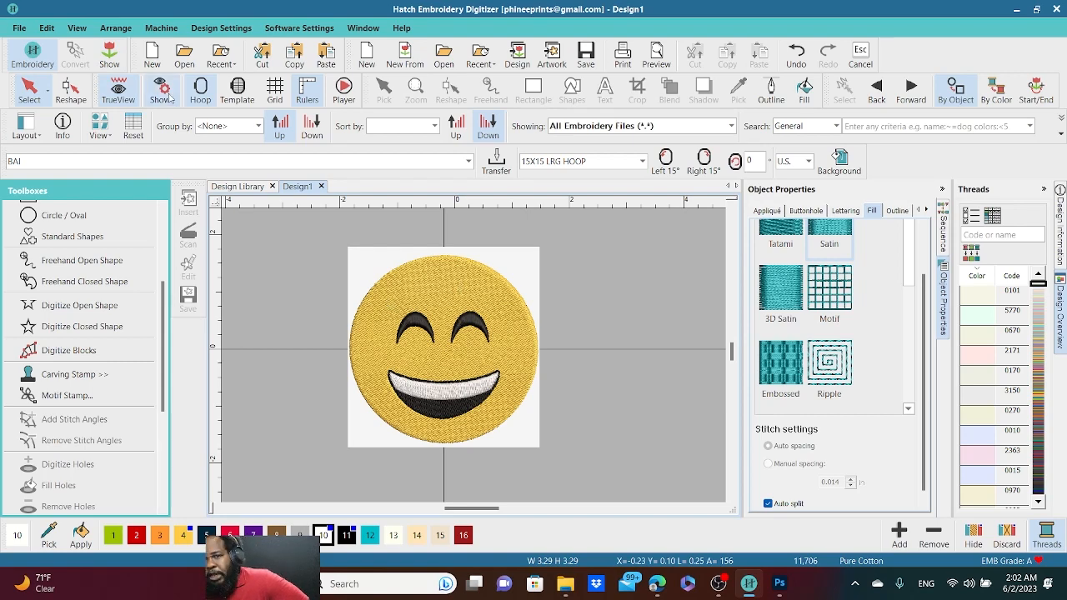
{"action": "left_click", "coordinate": [122, 93]}
{"action": "scroll", "coordinate": [518, 340], "scroll_direction": "up", "scroll_amount": 1}
{"action": "scroll", "coordinate": [444, 389], "scroll_direction": "up", "scroll_amount": 1}
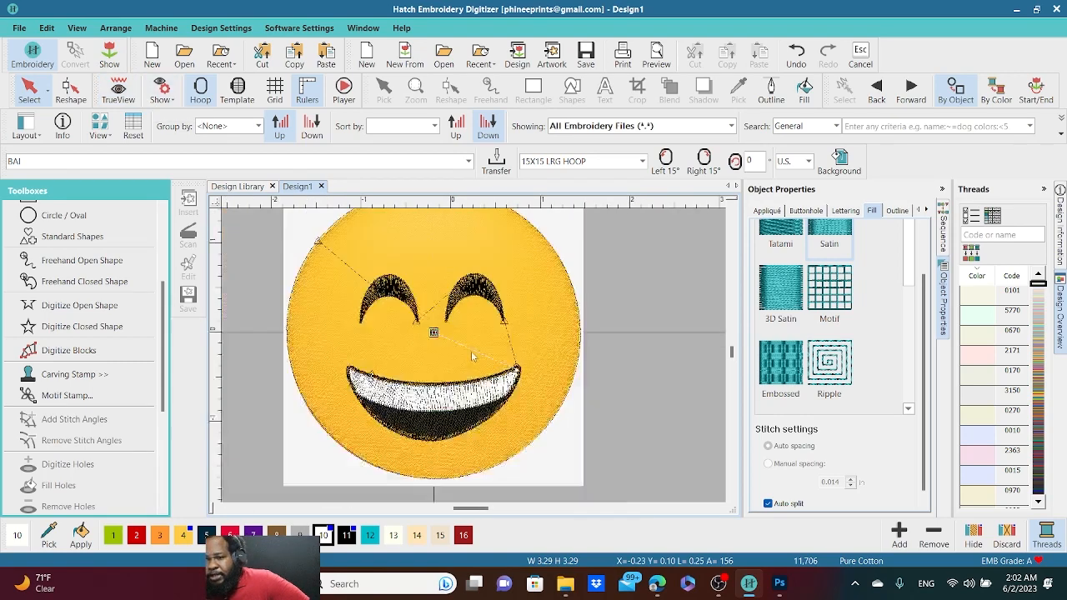
{"action": "scroll", "coordinate": [472, 355], "scroll_direction": "down", "scroll_amount": 3}
{"action": "left_click", "coordinate": [117, 91]}
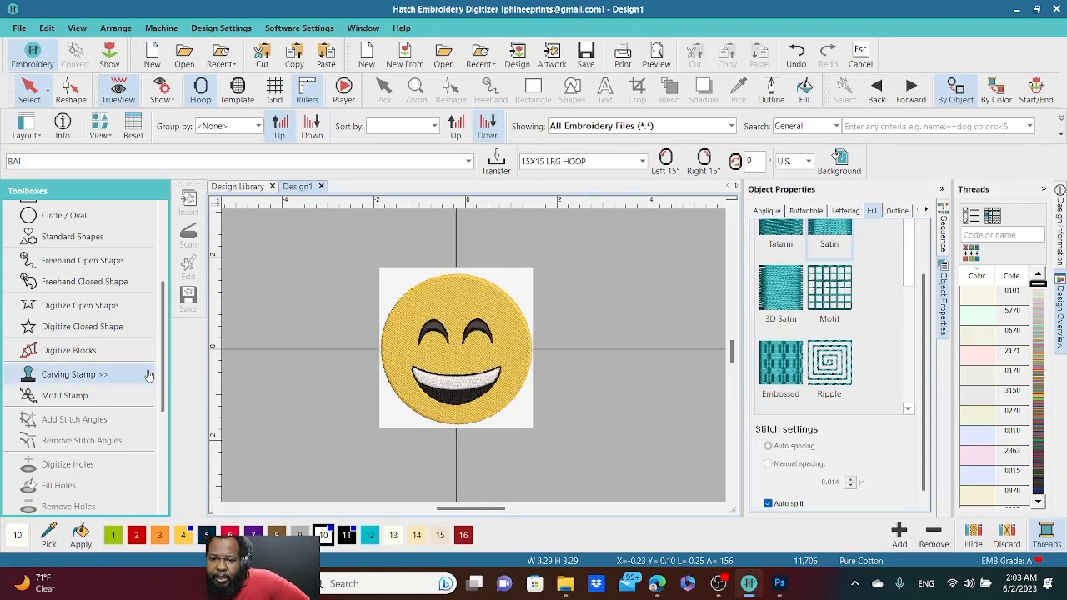
- With the yellow face selected, look through the Digitize and Create Layouts tools, including mirror copies, quilting and offsets
{"action": "left_click", "coordinate": [450, 294]}
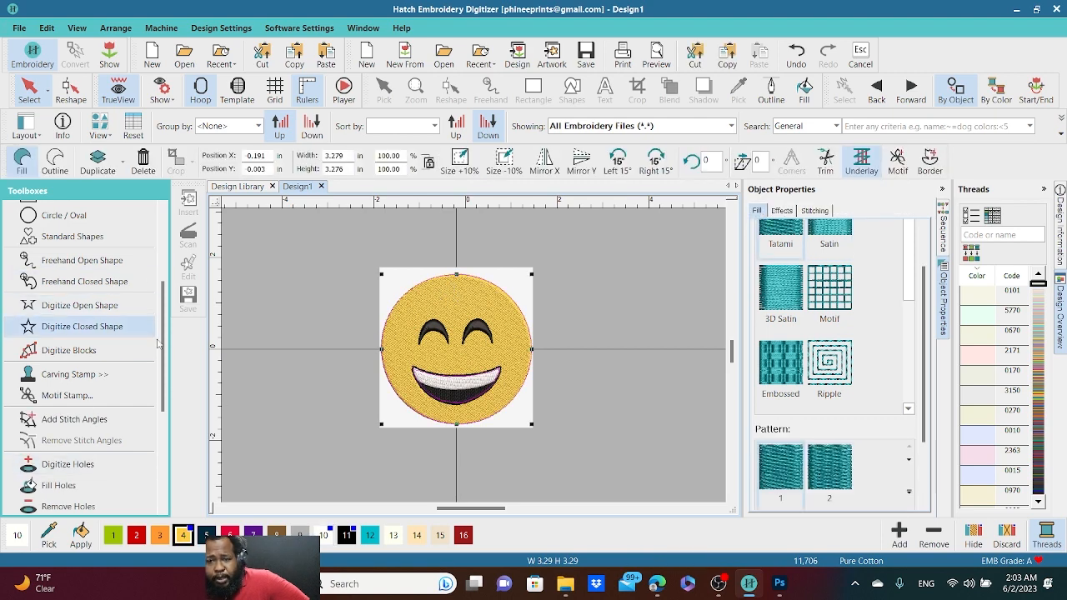
{"action": "scroll", "coordinate": [157, 343], "scroll_direction": "down", "scroll_amount": 5}
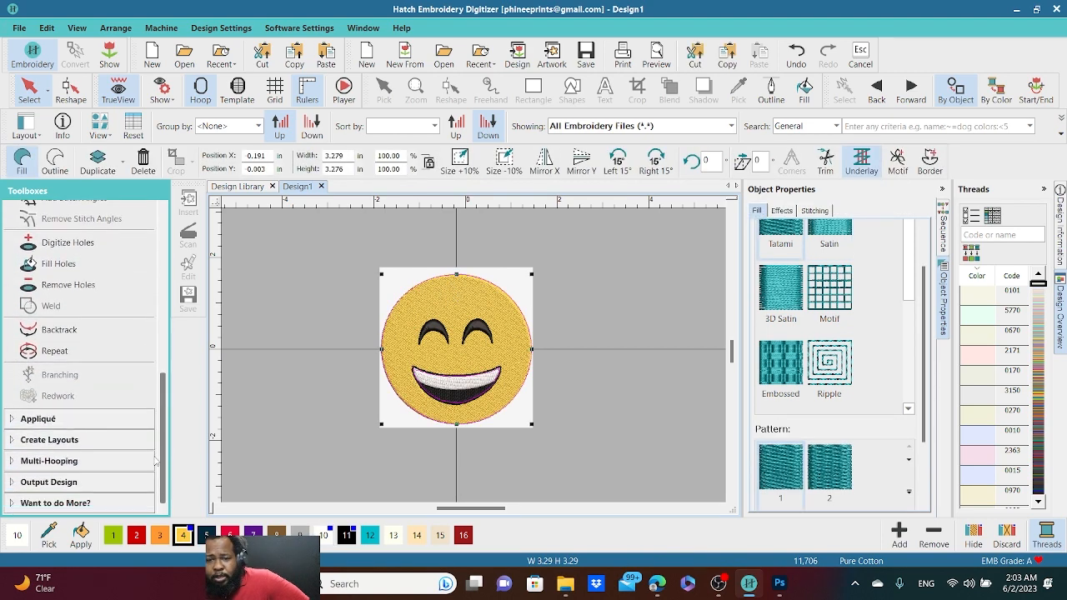
{"action": "scroll", "coordinate": [155, 461], "scroll_direction": "up", "scroll_amount": 5}
{"action": "scroll", "coordinate": [159, 451], "scroll_direction": "down", "scroll_amount": 5}
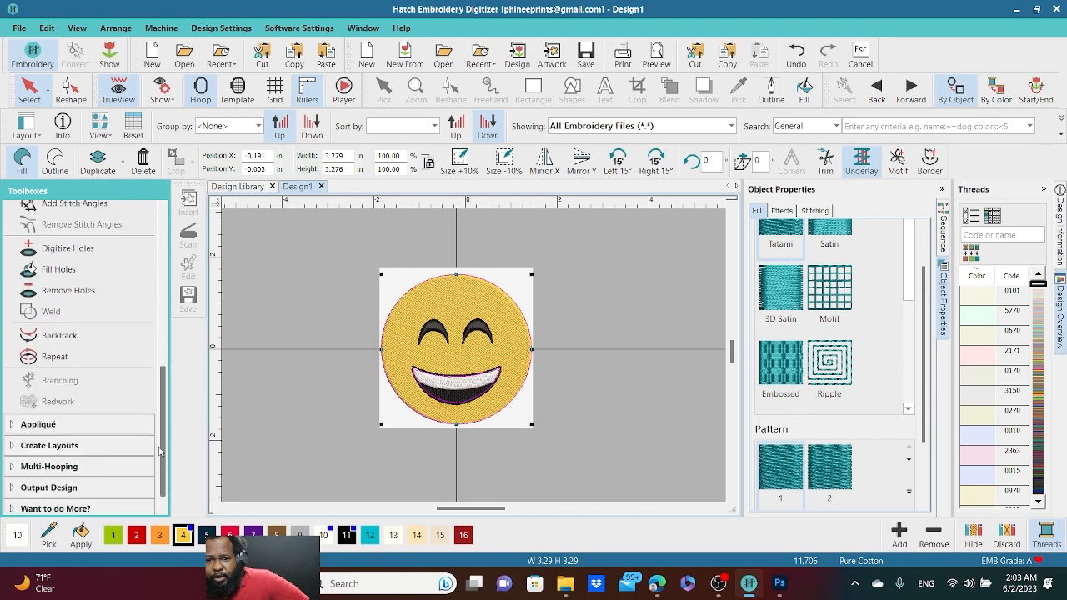
{"action": "left_click_drag", "start_coordinate": [159, 447], "coordinate": [157, 470]}
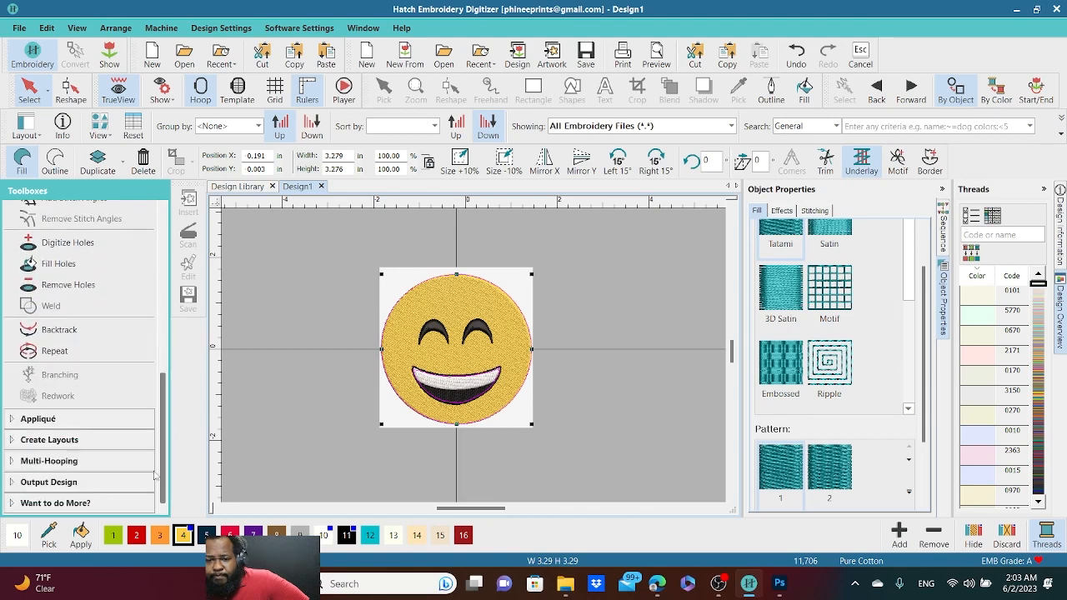
{"action": "left_click", "coordinate": [11, 445]}
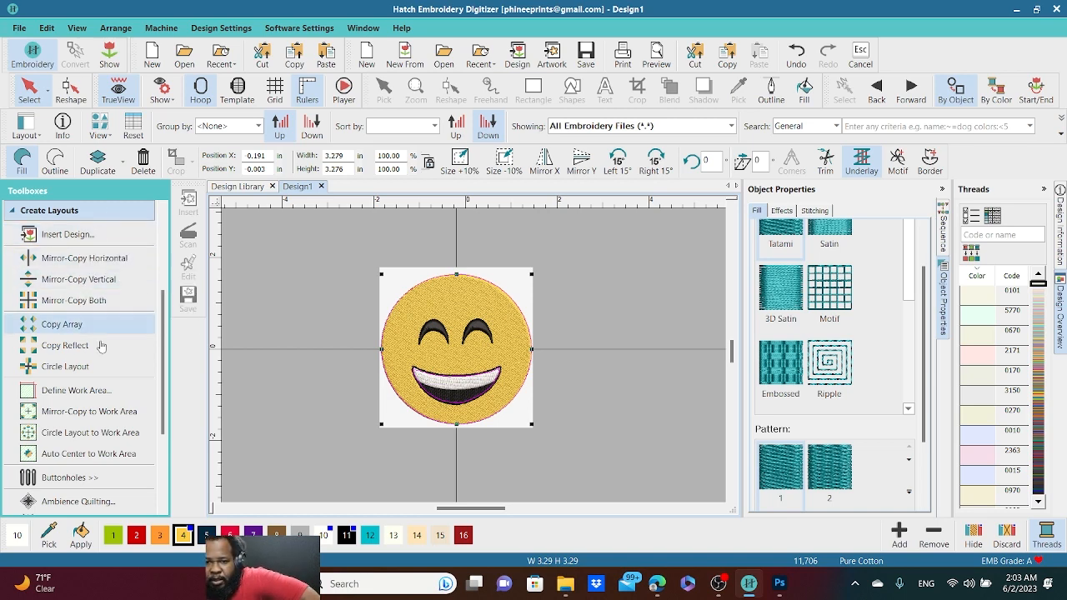
{"action": "mouse_move", "coordinate": [163, 342]}
{"action": "left_mouse_down"}
{"action": "mouse_move", "coordinate": [163, 282]}
{"action": "mouse_move", "coordinate": [155, 338]}
{"action": "left_mouse_up"}
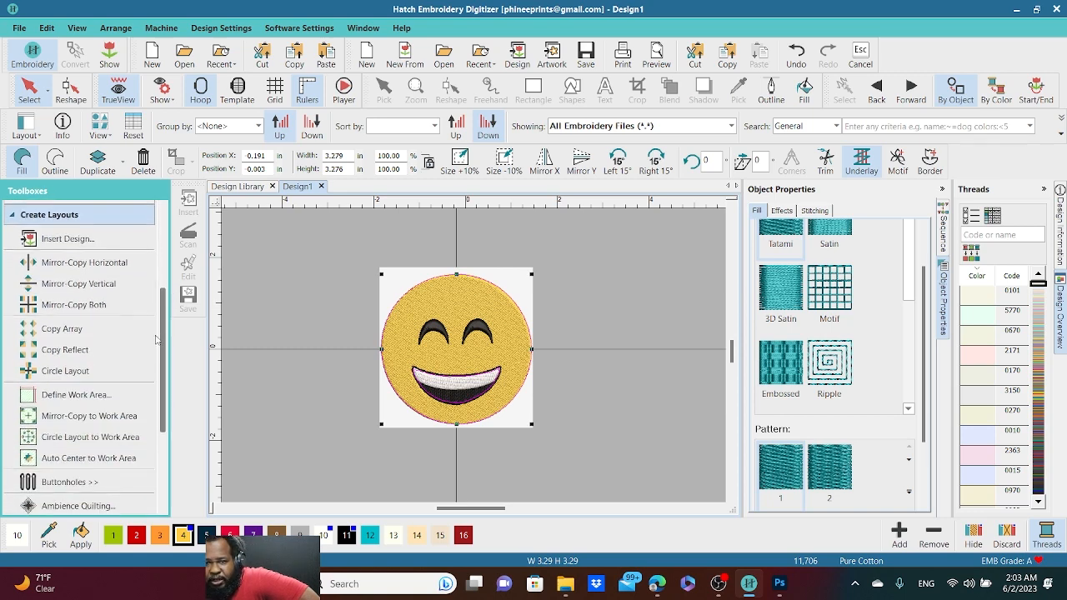
{"action": "scroll", "coordinate": [155, 338], "scroll_direction": "down", "scroll_amount": 5}
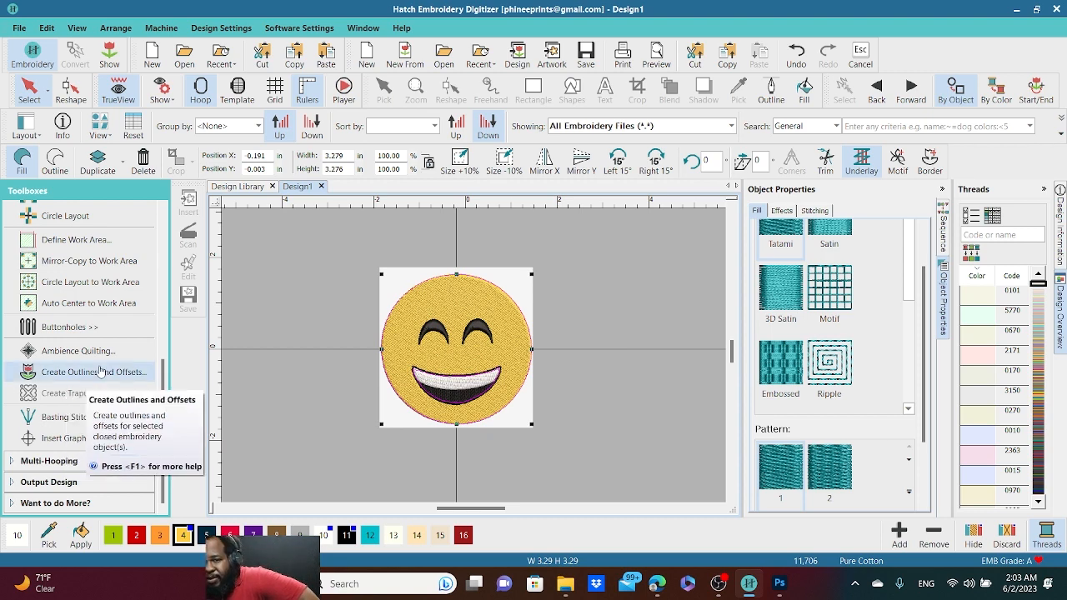
{"action": "scroll", "coordinate": [67, 354], "scroll_direction": "up", "scroll_amount": 1}
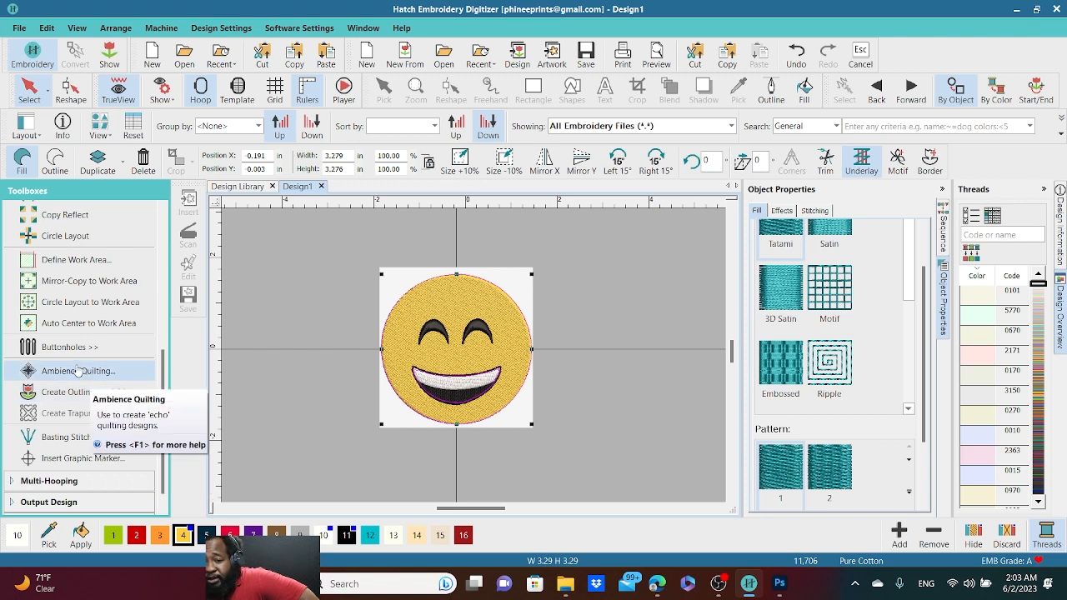
{"action": "scroll", "coordinate": [70, 370], "scroll_direction": "down", "scroll_amount": 1}
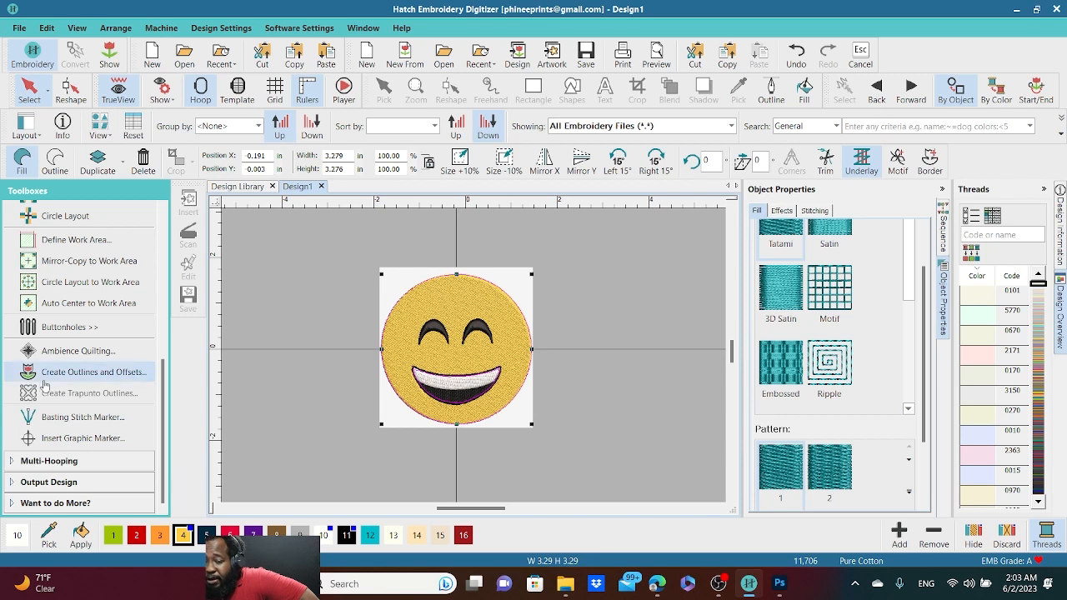
{"action": "scroll", "coordinate": [70, 331], "scroll_direction": "up", "scroll_amount": 3}
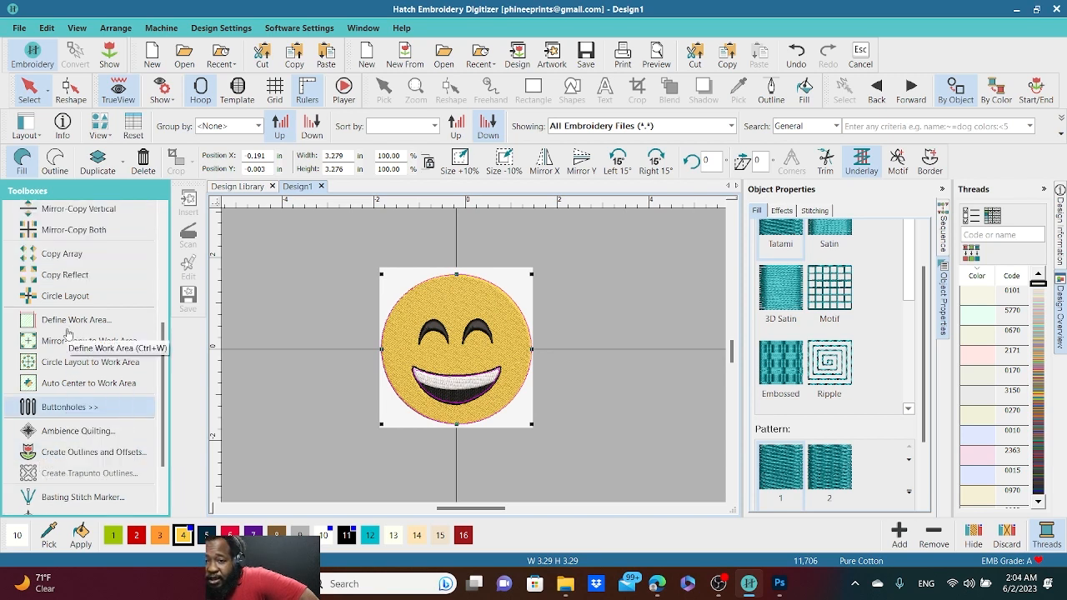
{"action": "scroll", "coordinate": [70, 331], "scroll_direction": "up", "scroll_amount": 5}
{"action": "scroll", "coordinate": [66, 333], "scroll_direction": "down", "scroll_amount": 1}
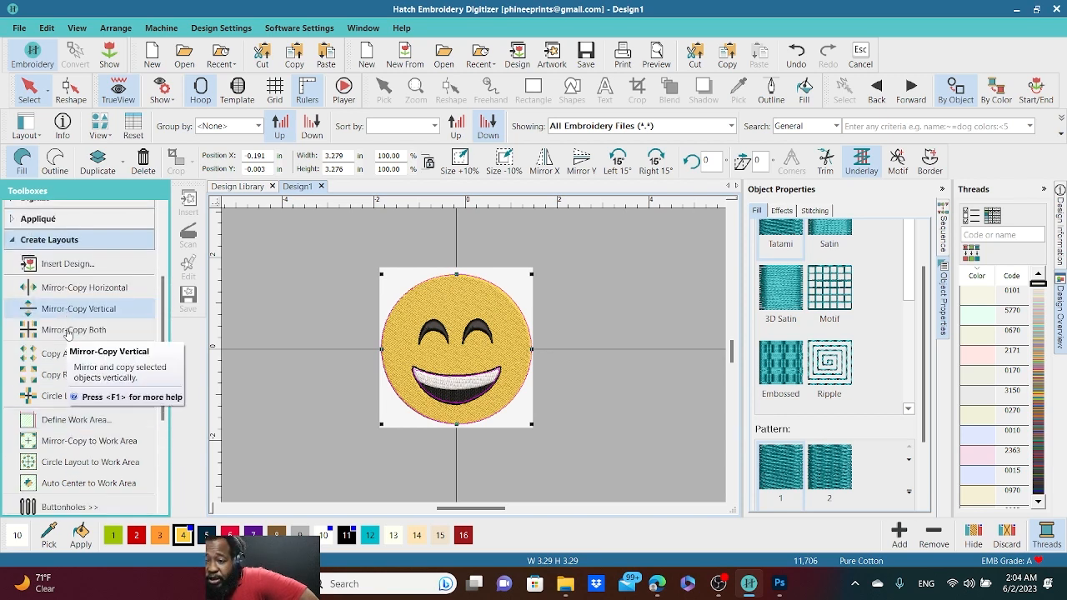
{"action": "scroll", "coordinate": [67, 334], "scroll_direction": "up", "scroll_amount": 1}
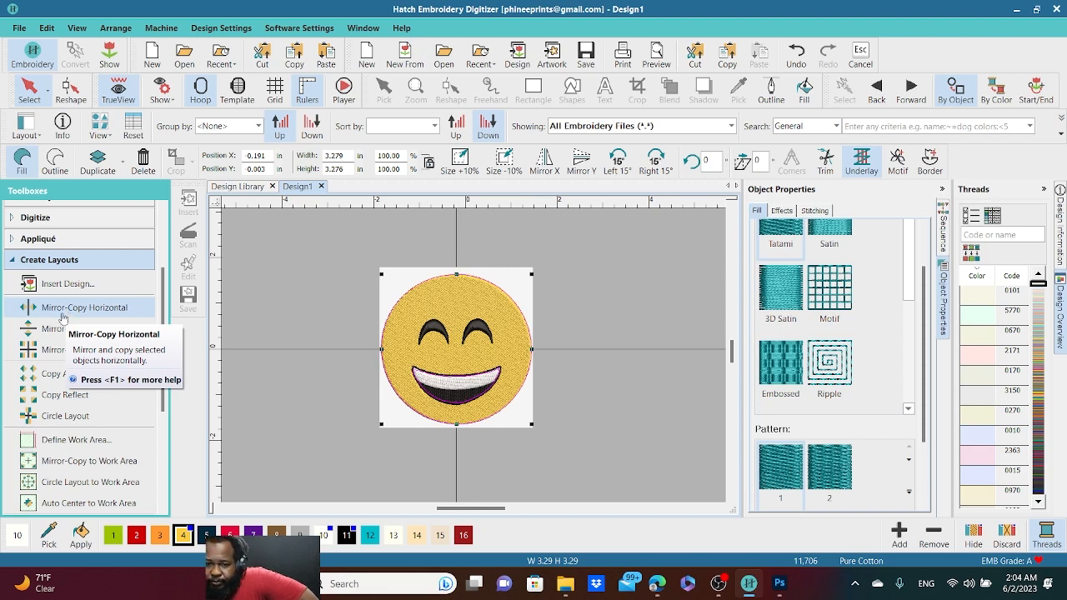
{"action": "scroll", "coordinate": [71, 385], "scroll_direction": "down", "scroll_amount": 2}
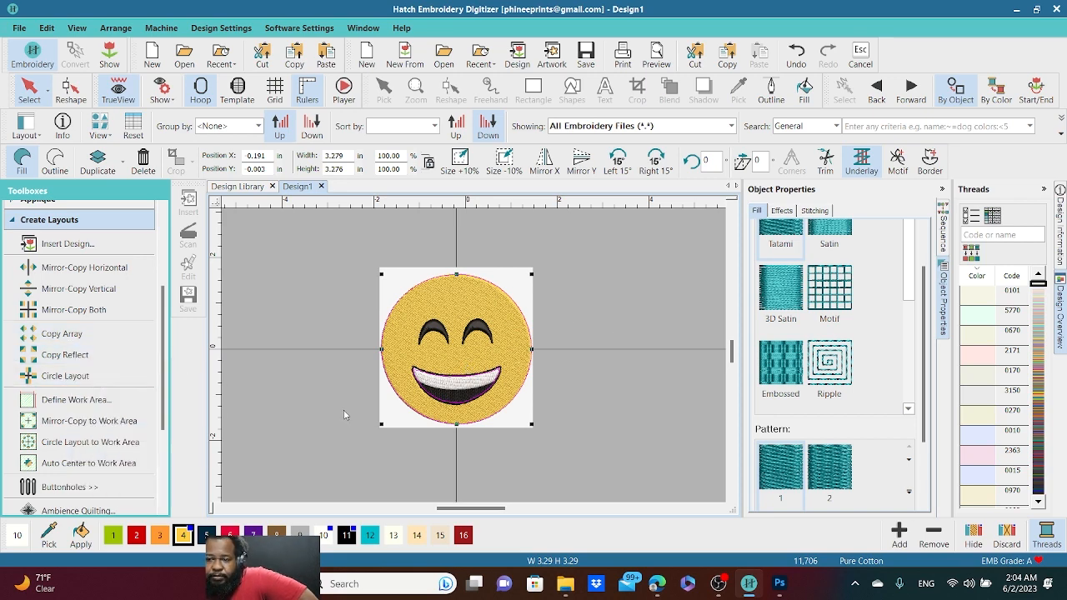
{"action": "scroll", "coordinate": [446, 397], "scroll_direction": "down", "scroll_amount": 2}
{"action": "scroll", "coordinate": [478, 357], "scroll_direction": "up", "scroll_amount": 3}
{"action": "scroll", "coordinate": [479, 357], "scroll_direction": "up", "scroll_amount": 3}
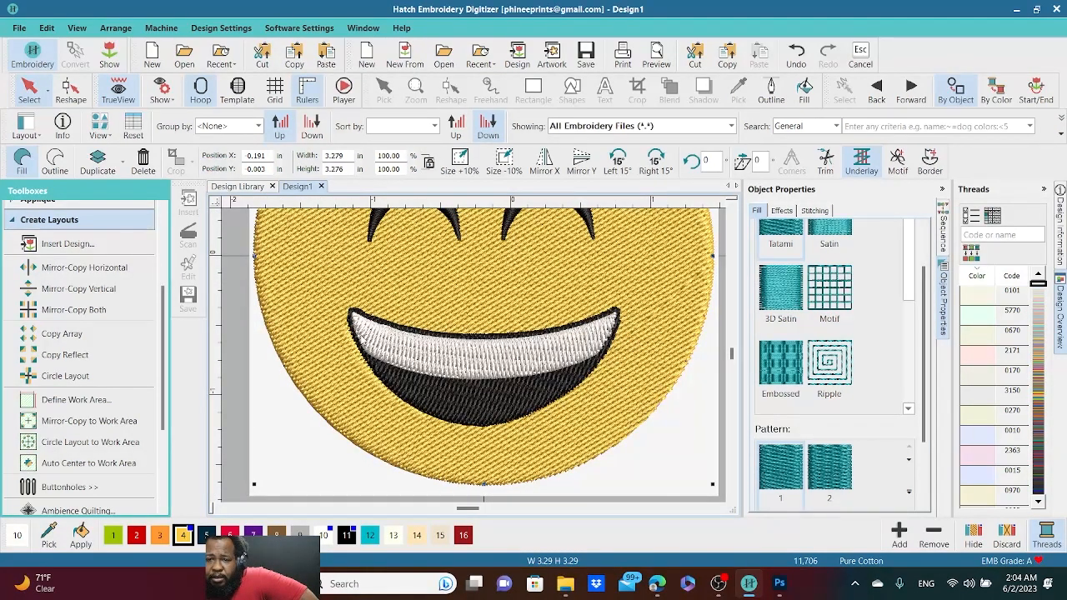
{"action": "left_click", "coordinate": [16, 221]}
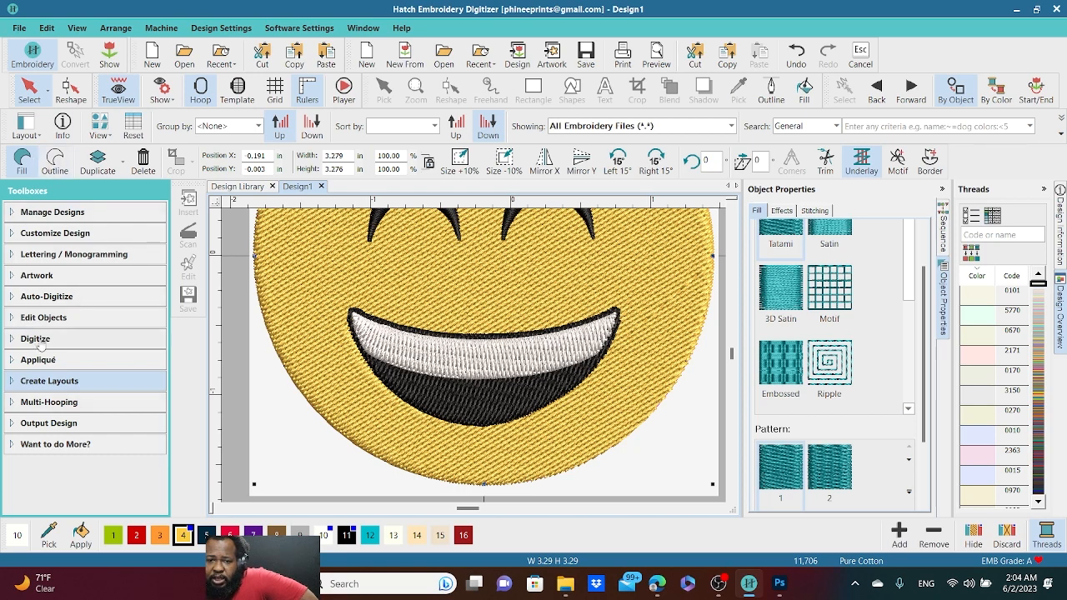
- Start digitizing a hole in the white teeth block, tracing its boundary just inside the teeth's upper edge
{"action": "left_click", "coordinate": [450, 352]}
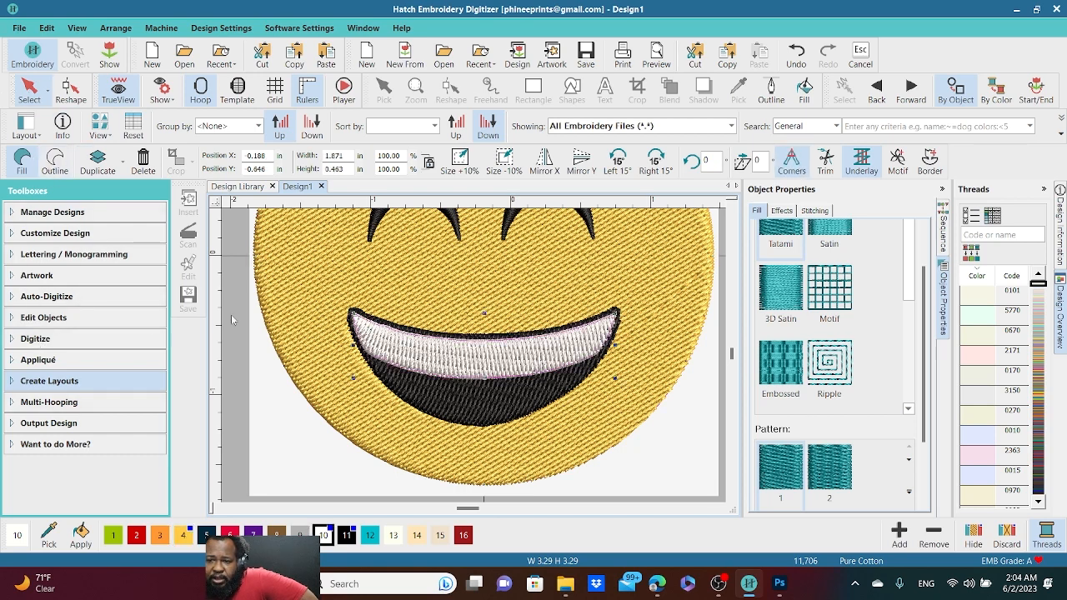
{"action": "left_click", "coordinate": [38, 339]}
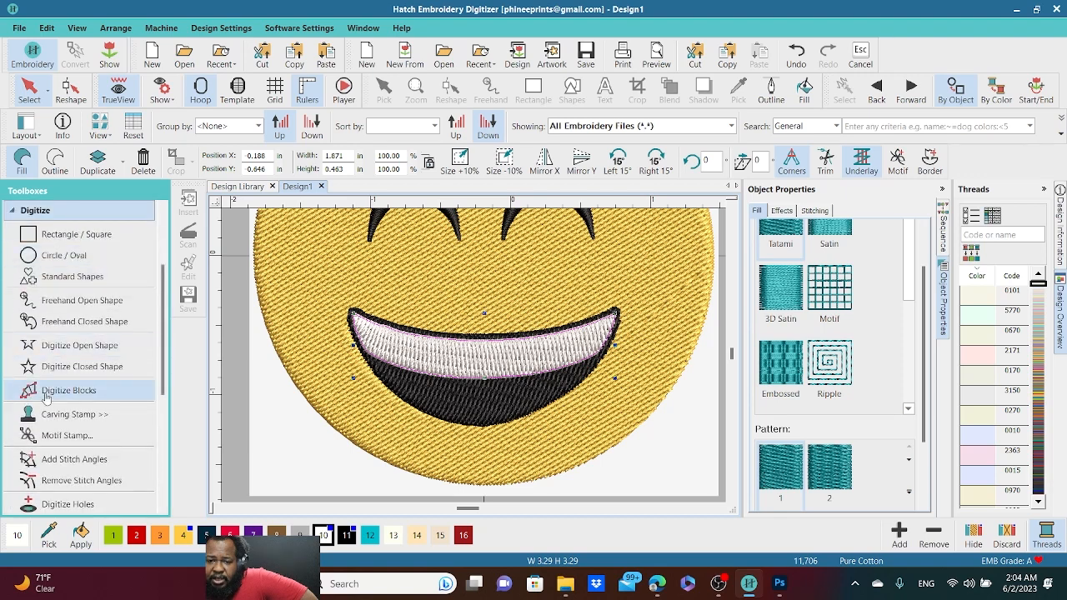
{"action": "scroll", "coordinate": [52, 429], "scroll_direction": "down", "scroll_amount": 1}
{"action": "left_click", "coordinate": [50, 464]}
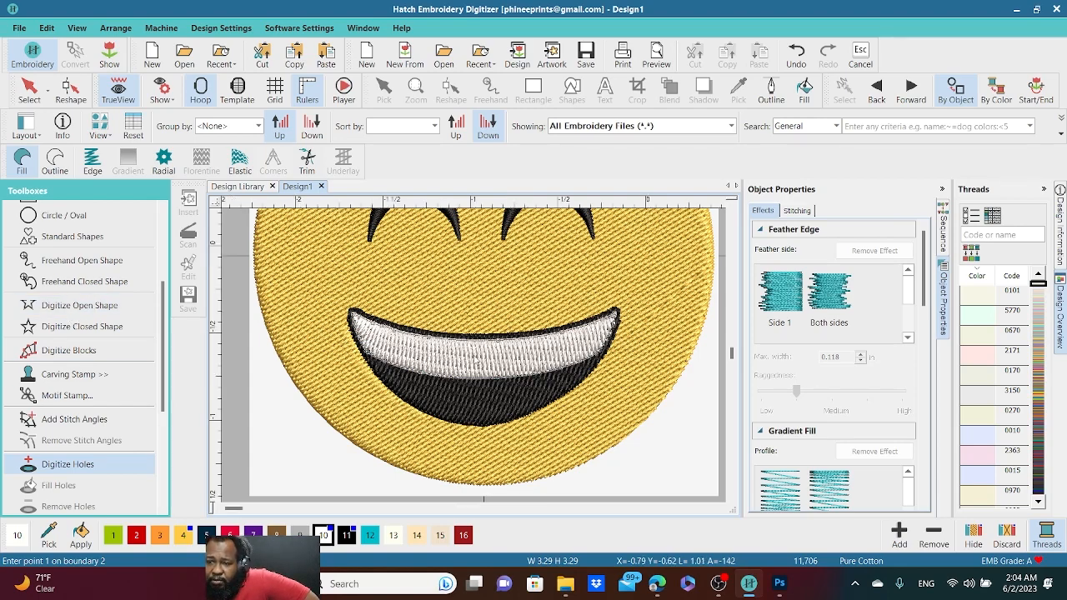
{"action": "key", "text": "z"}
{"action": "left_click", "coordinate": [468, 368]}
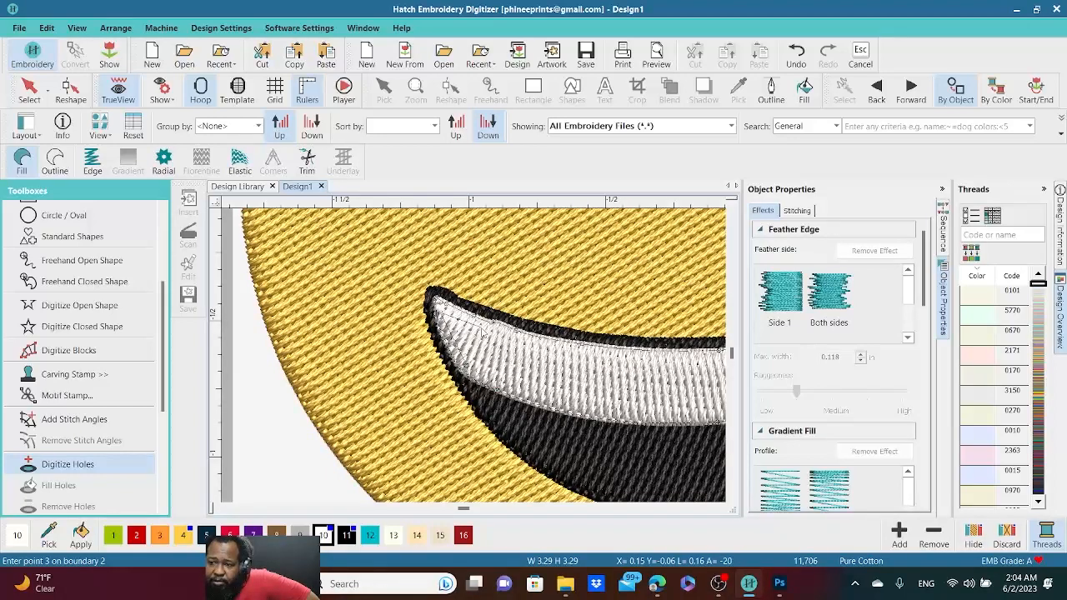
{"action": "left_click", "coordinate": [484, 333]}
{"action": "left_click", "coordinate": [572, 357]}
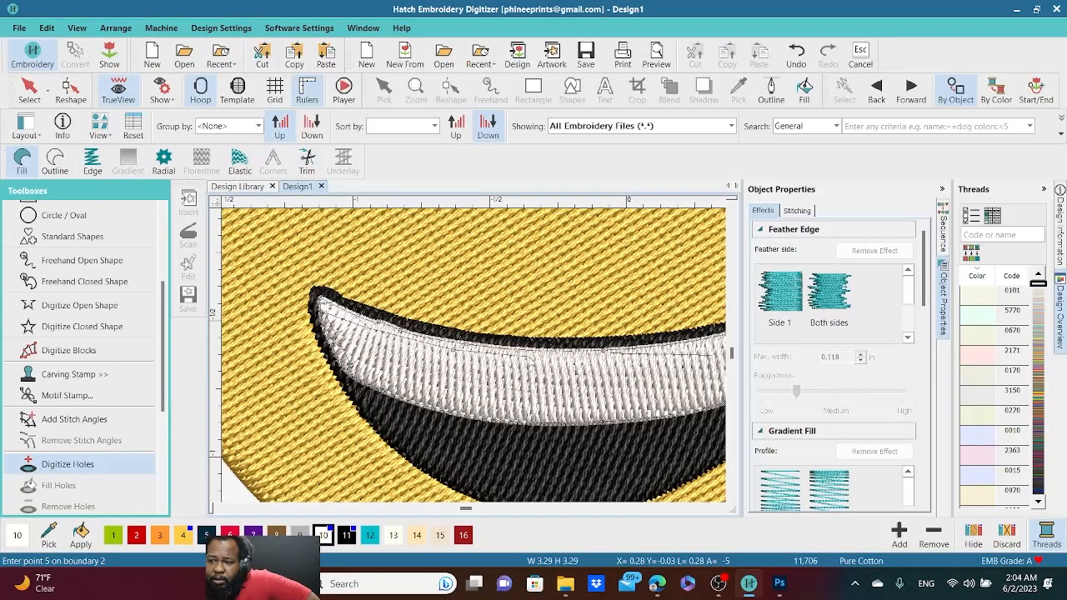
{"action": "left_click", "coordinate": [532, 360]}
{"action": "left_click", "coordinate": [468, 356]}
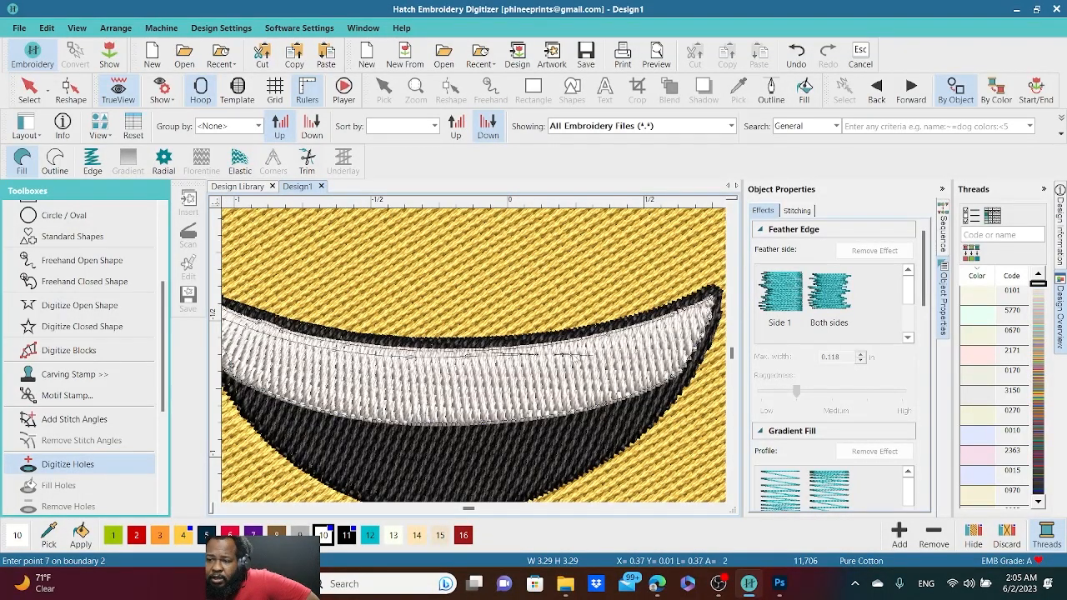
{"action": "left_click", "coordinate": [573, 353]}
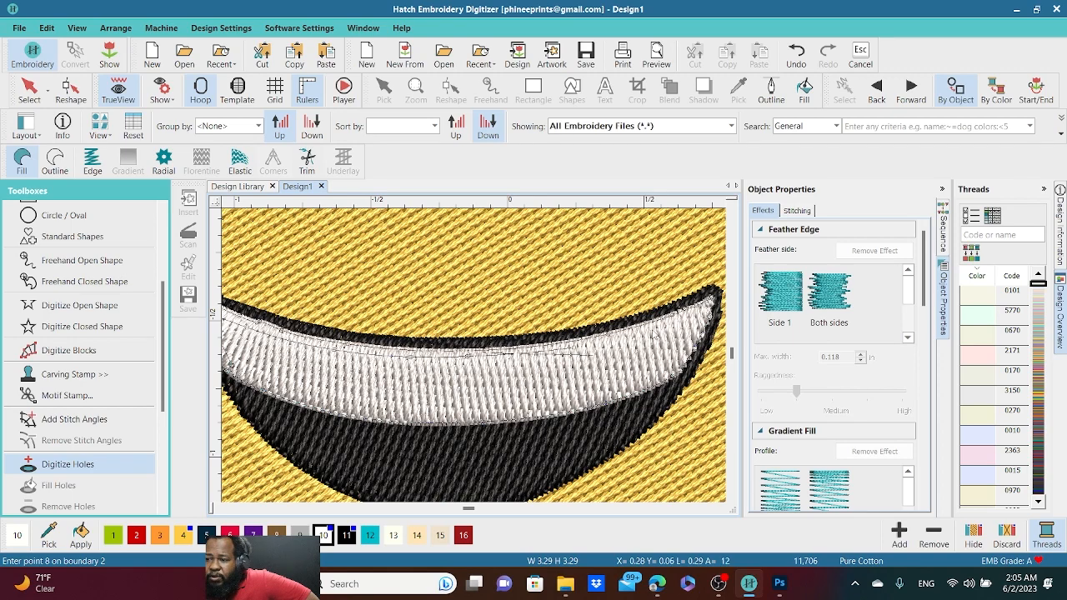
{"action": "left_click", "coordinate": [652, 329]}
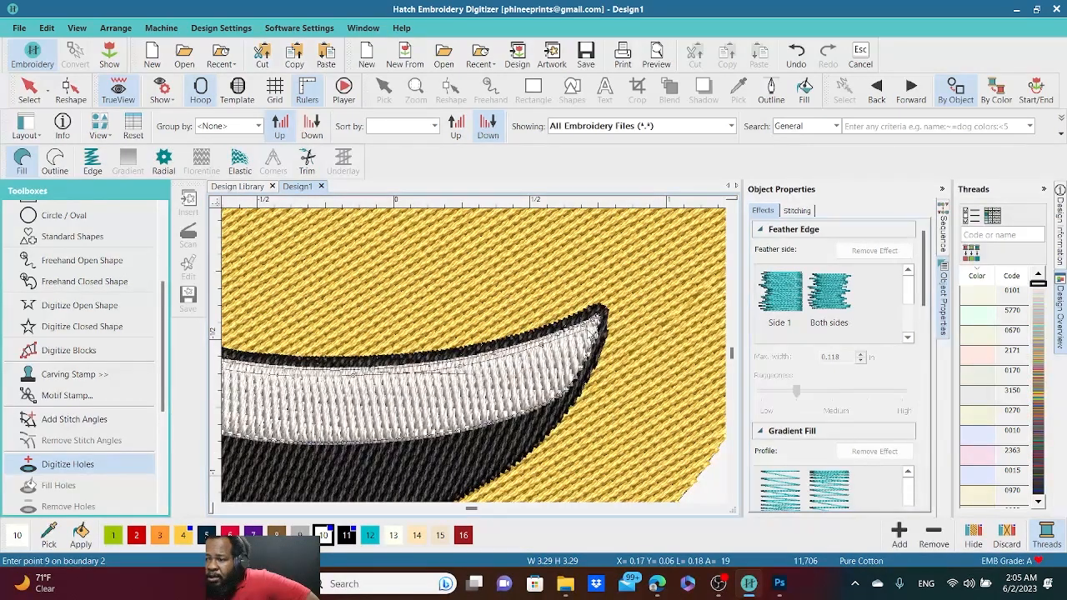
- Extend the hole boundary into the teeth's right corner, removing the misplaced points and placing them again closer to the edge
{"action": "left_click", "coordinate": [589, 334]}
{"action": "left_click", "coordinate": [581, 375]}
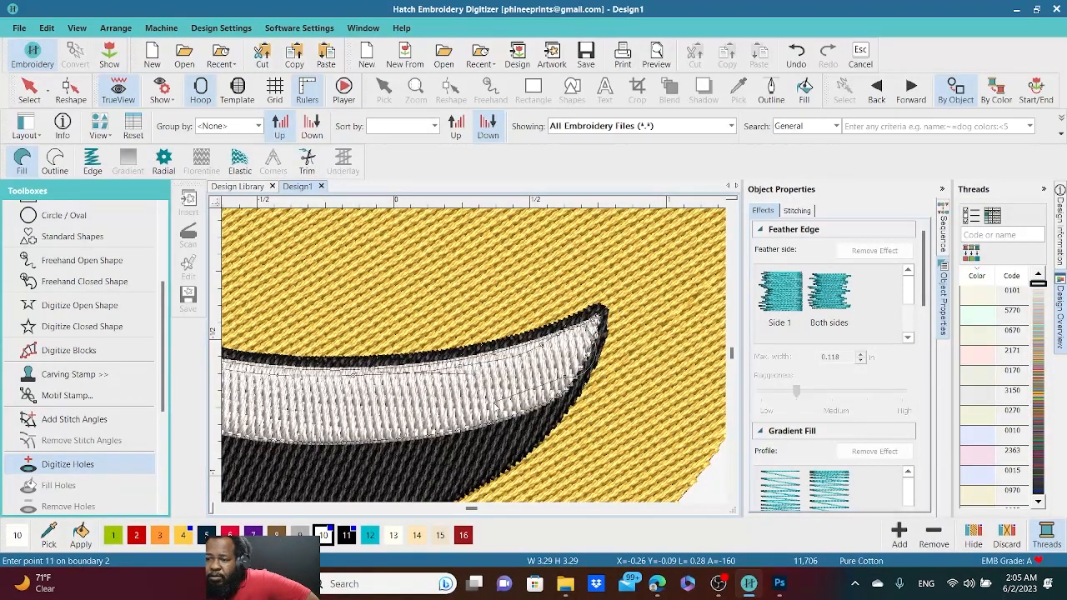
{"action": "key", "text": "BackSpace"}
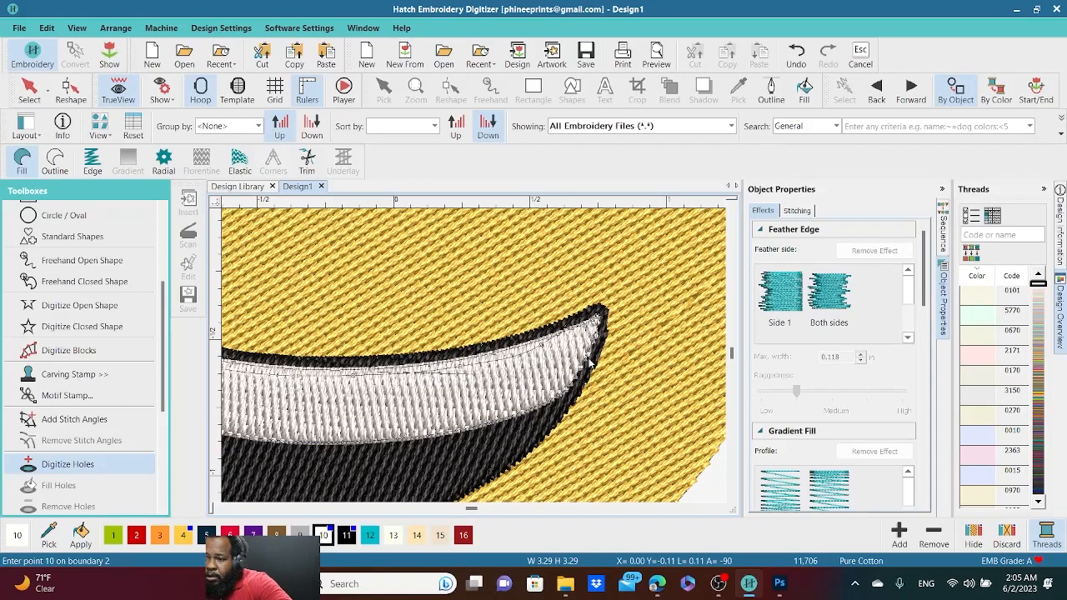
{"action": "scroll", "coordinate": [576, 355], "scroll_direction": "up", "scroll_amount": 2}
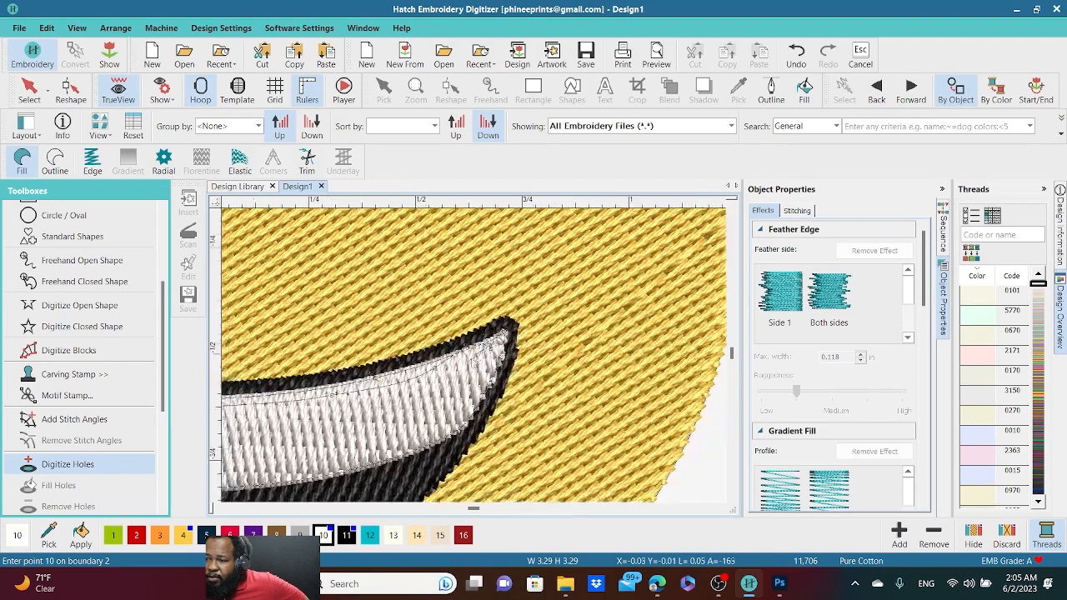
{"action": "key", "text": "BackSpace"}
{"action": "key", "text": "BackSpace"}
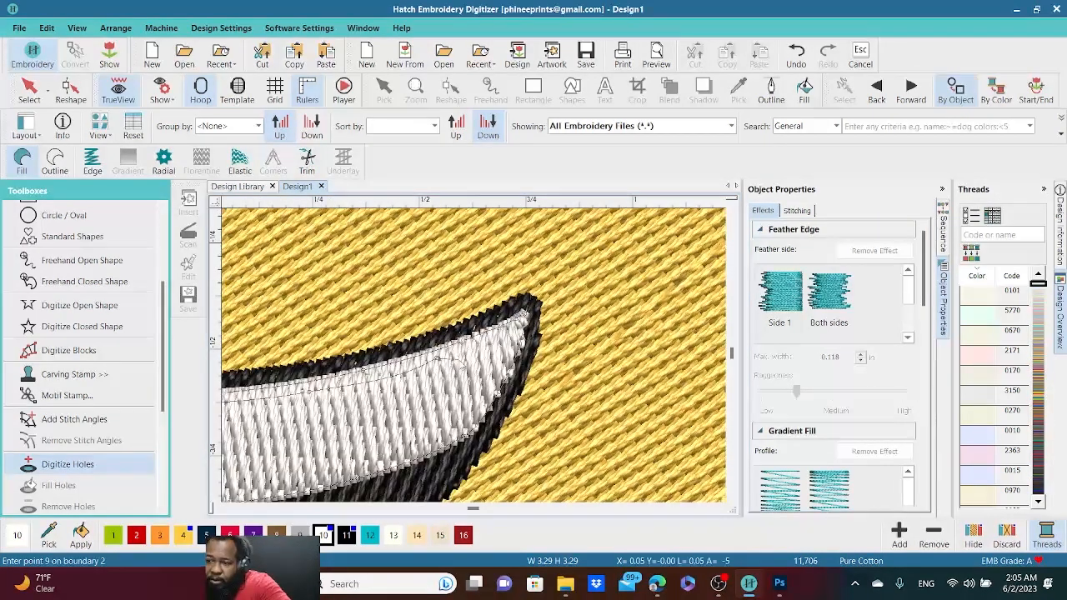
{"action": "left_click", "coordinate": [463, 356]}
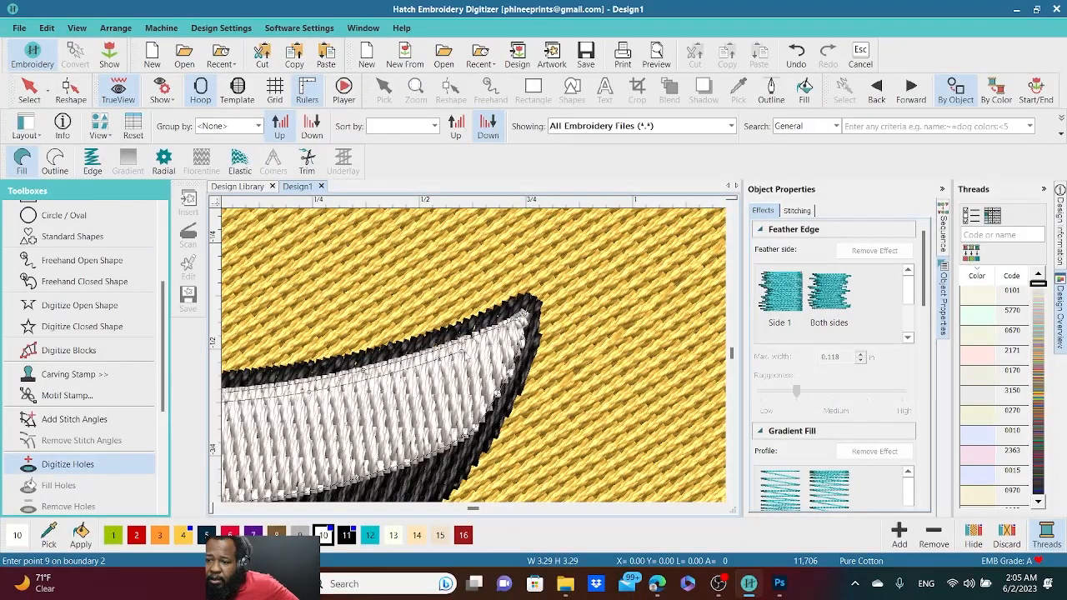
{"action": "left_click", "coordinate": [504, 343]}
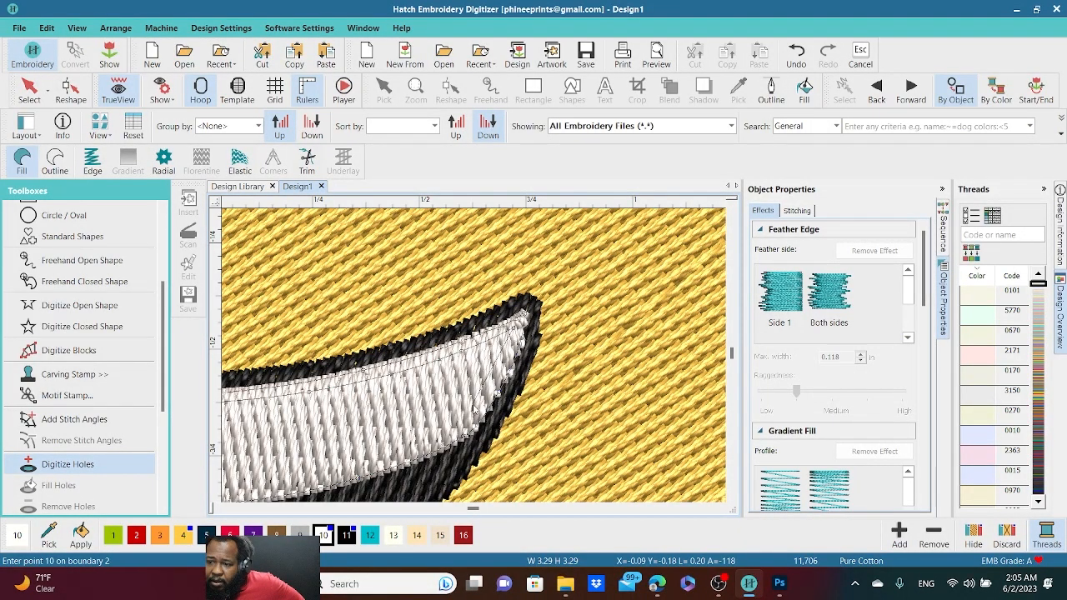
- Trace the hole boundary around the teeth's right end and back just inside their lower edge
{"action": "left_click", "coordinate": [501, 380]}
{"action": "left_click", "coordinate": [456, 427]}
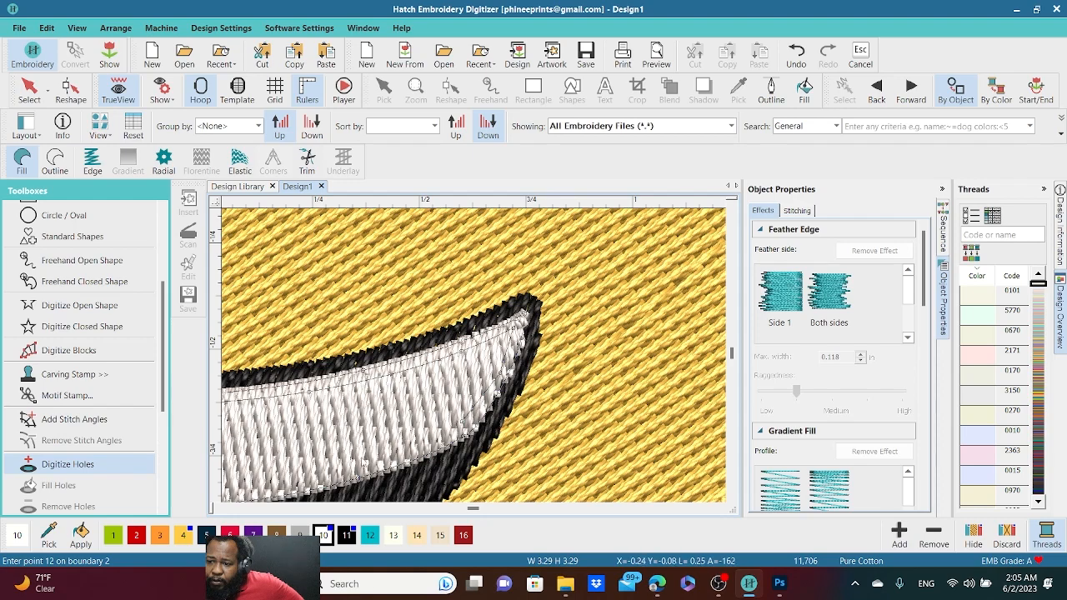
{"action": "left_click", "coordinate": [422, 447]}
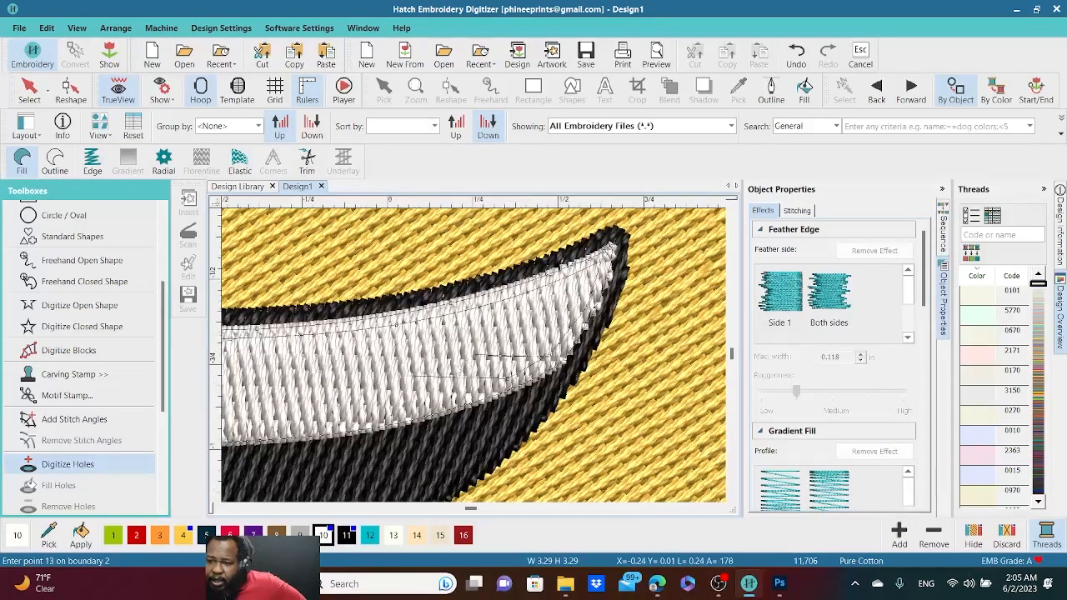
{"action": "scroll", "coordinate": [474, 356], "scroll_direction": "down", "scroll_amount": 2}
{"action": "left_click", "coordinate": [473, 364]}
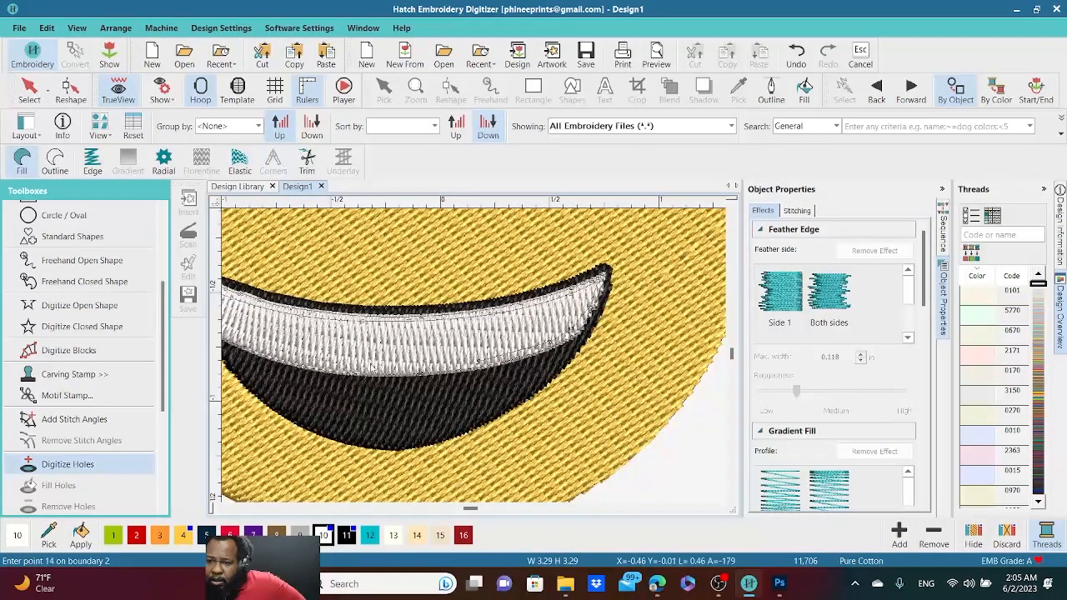
{"action": "left_click", "coordinate": [360, 368]}
{"action": "left_click", "coordinate": [270, 353]}
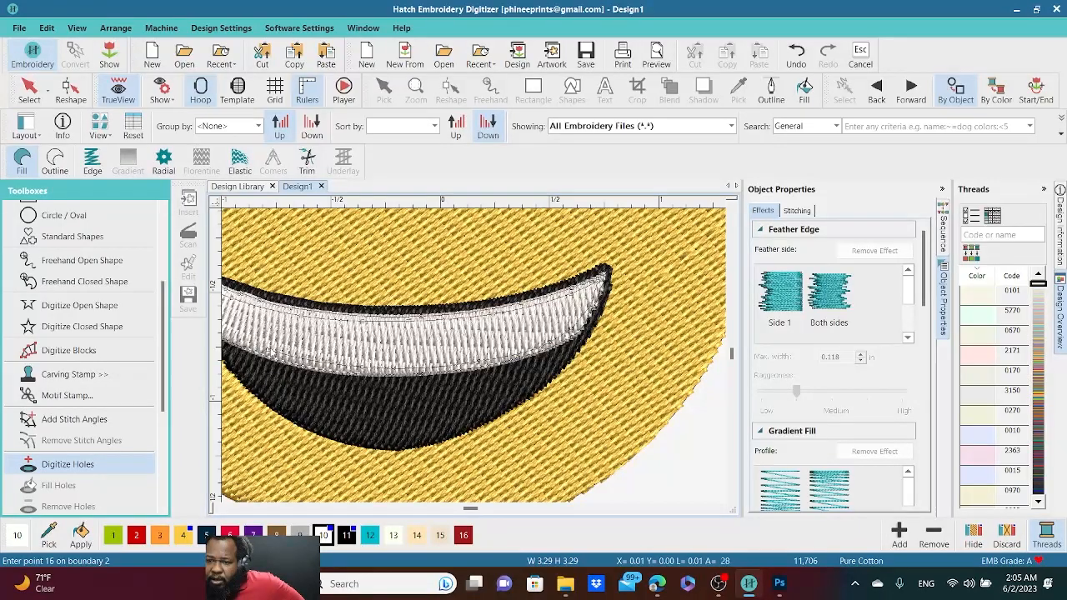
- Complete the hole boundary at the teeth's left end and generate the hole, then undo it
{"action": "scroll", "coordinate": [242, 327], "scroll_direction": "down", "scroll_amount": 1}
{"action": "scroll", "coordinate": [474, 356], "scroll_direction": "up", "scroll_amount": 3}
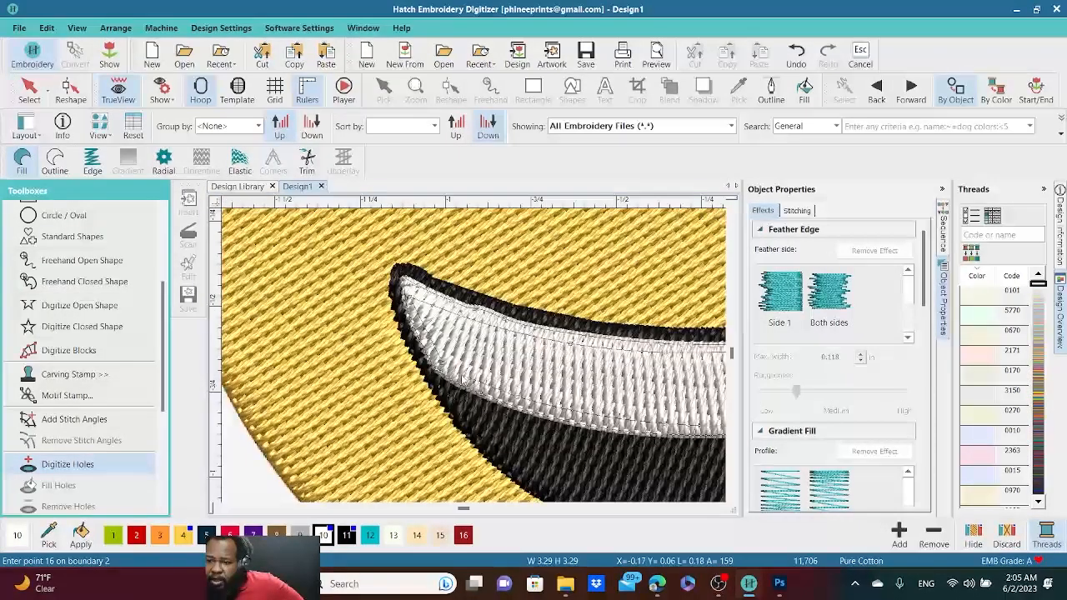
{"action": "left_click", "coordinate": [463, 379]}
{"action": "left_click", "coordinate": [449, 371]}
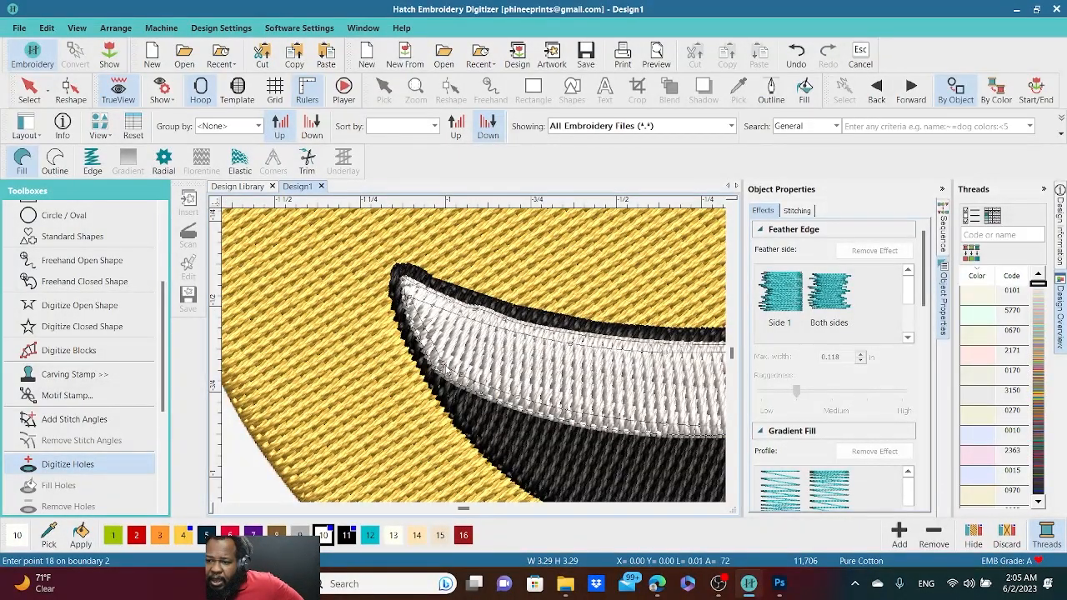
{"action": "left_click", "coordinate": [447, 368]}
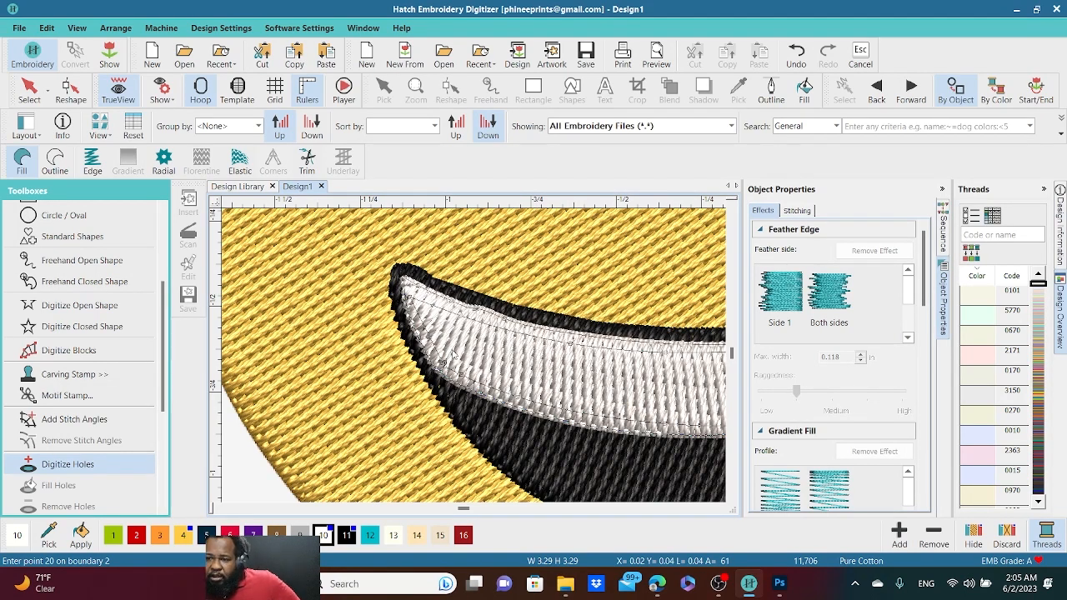
{"action": "key", "text": "Return"}
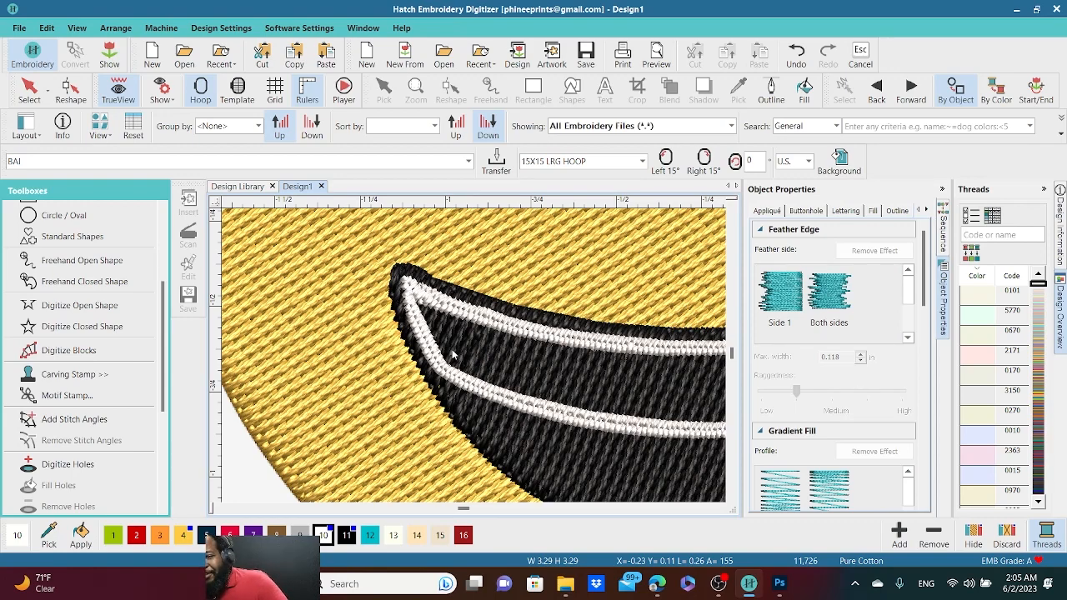
{"action": "key", "text": "ctrl+z"}
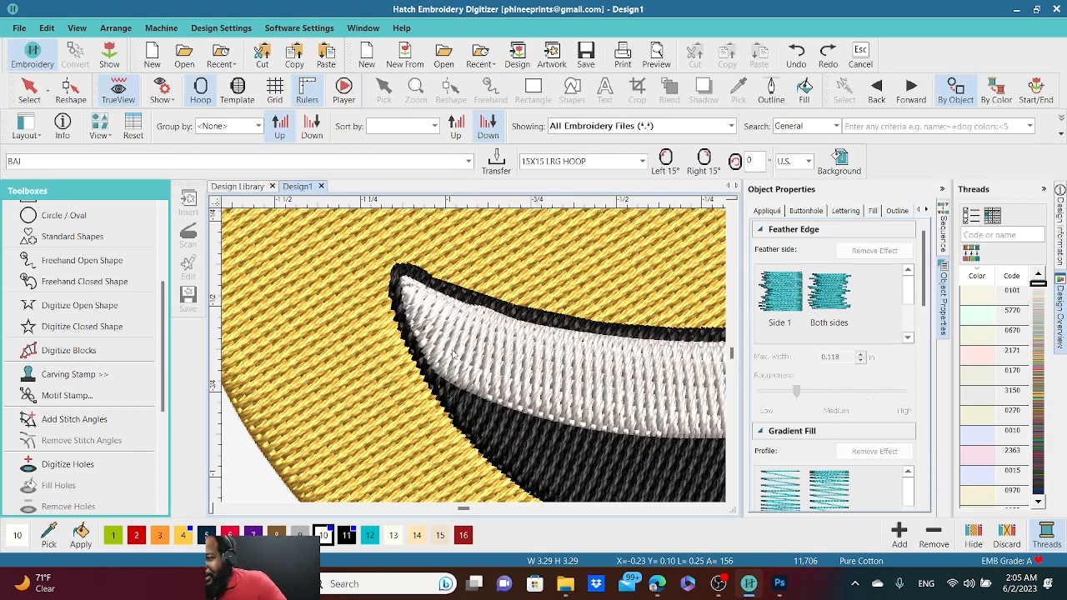
{"action": "scroll", "coordinate": [559, 340], "scroll_direction": "down", "scroll_amount": 1}
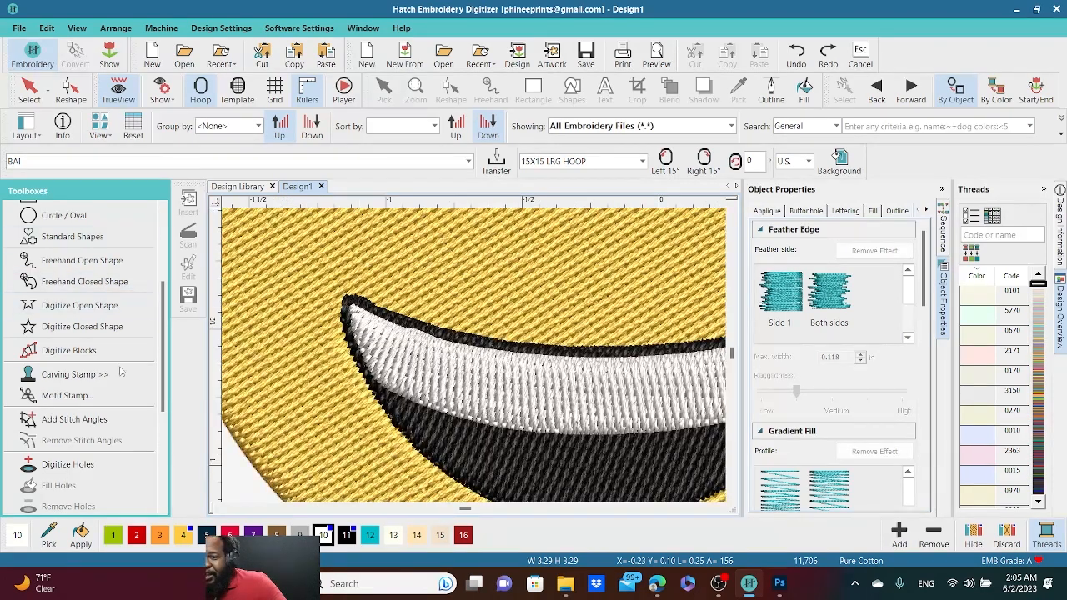
- Select the black mouth shape and start digitizing a hole in it, tracing just inside the lower edge of the white teeth
{"action": "left_click", "coordinate": [29, 90]}
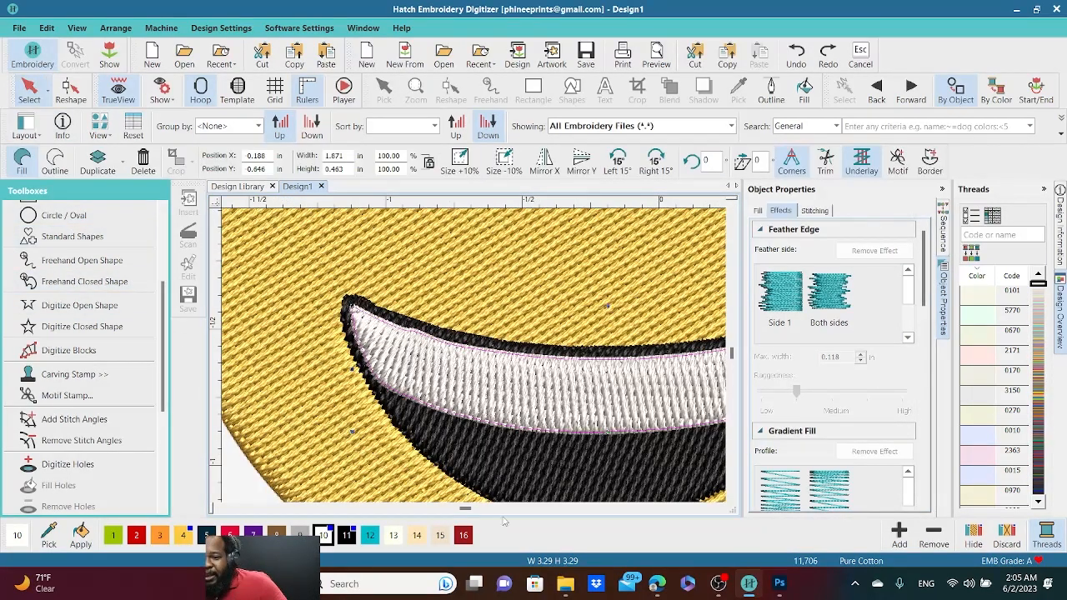
{"action": "left_click", "coordinate": [559, 472]}
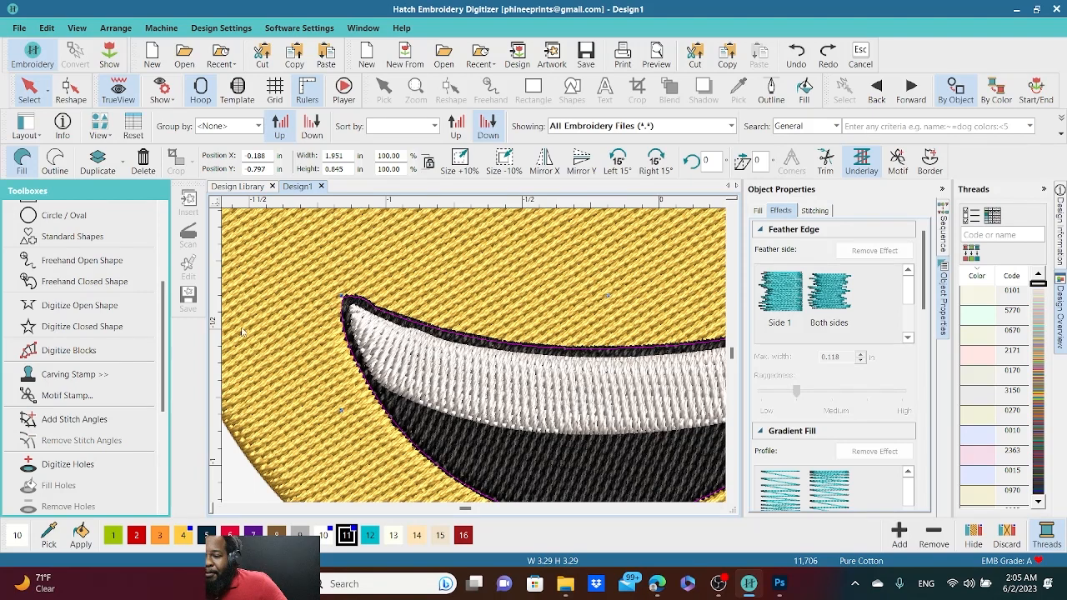
{"action": "left_click", "coordinate": [58, 464]}
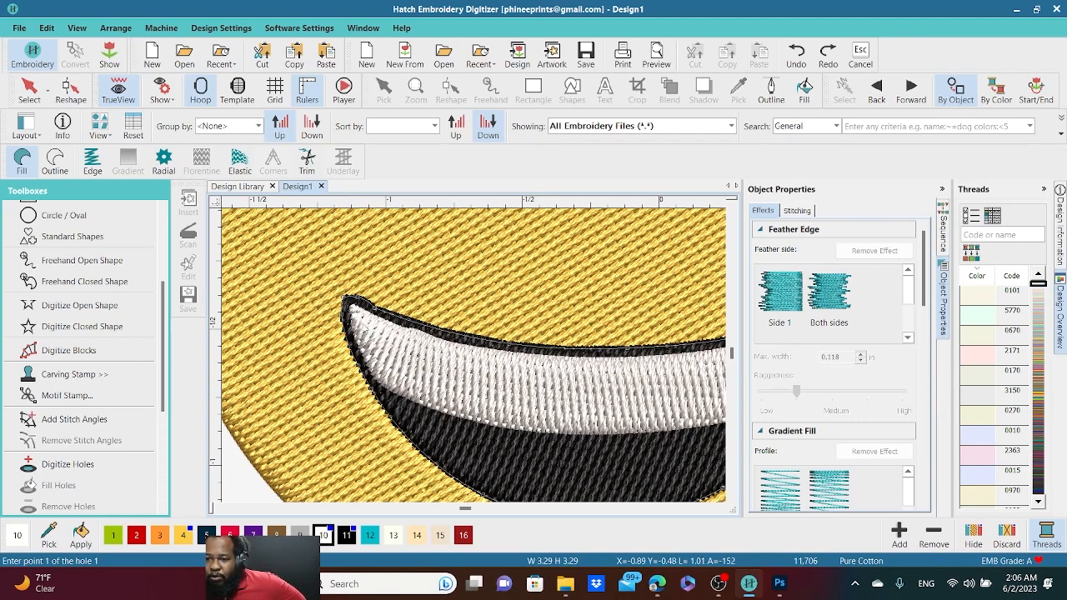
{"action": "left_click", "coordinate": [368, 326]}
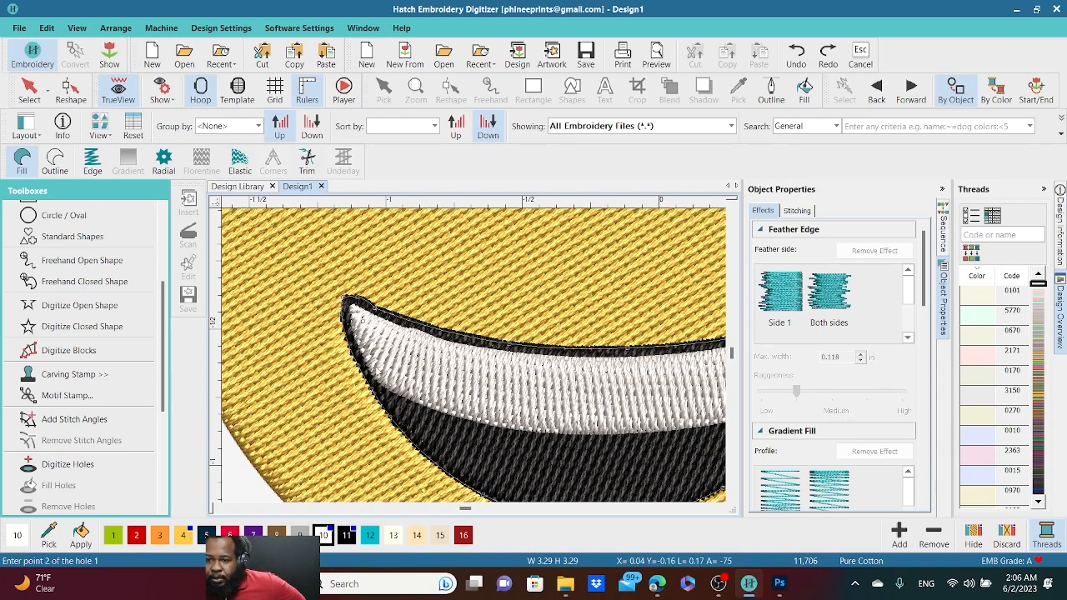
{"action": "left_click", "coordinate": [386, 380]}
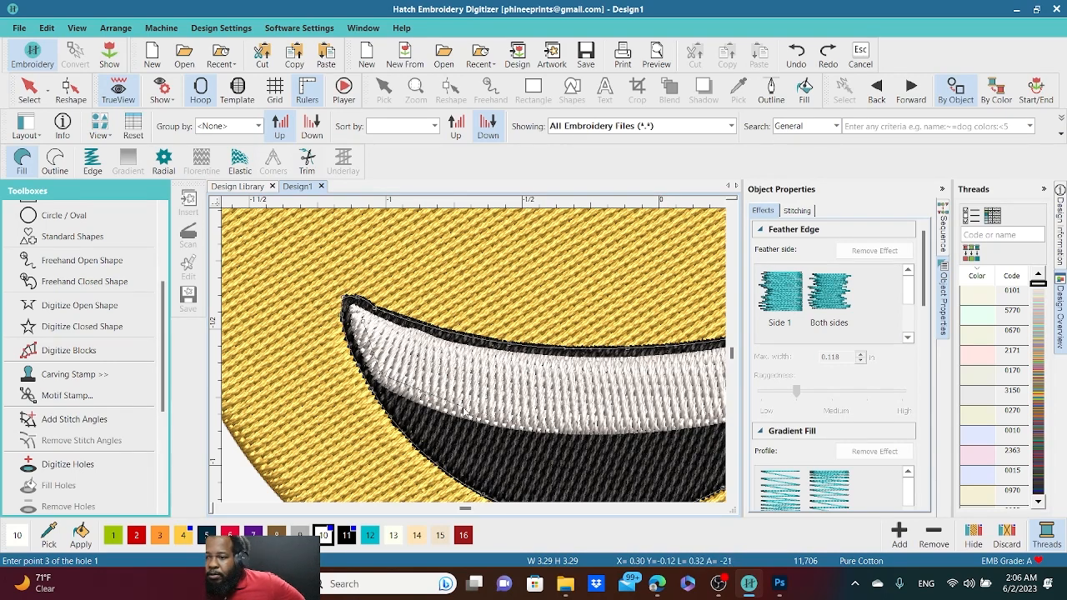
{"action": "left_click", "coordinate": [467, 412]}
{"action": "left_click", "coordinate": [572, 420]}
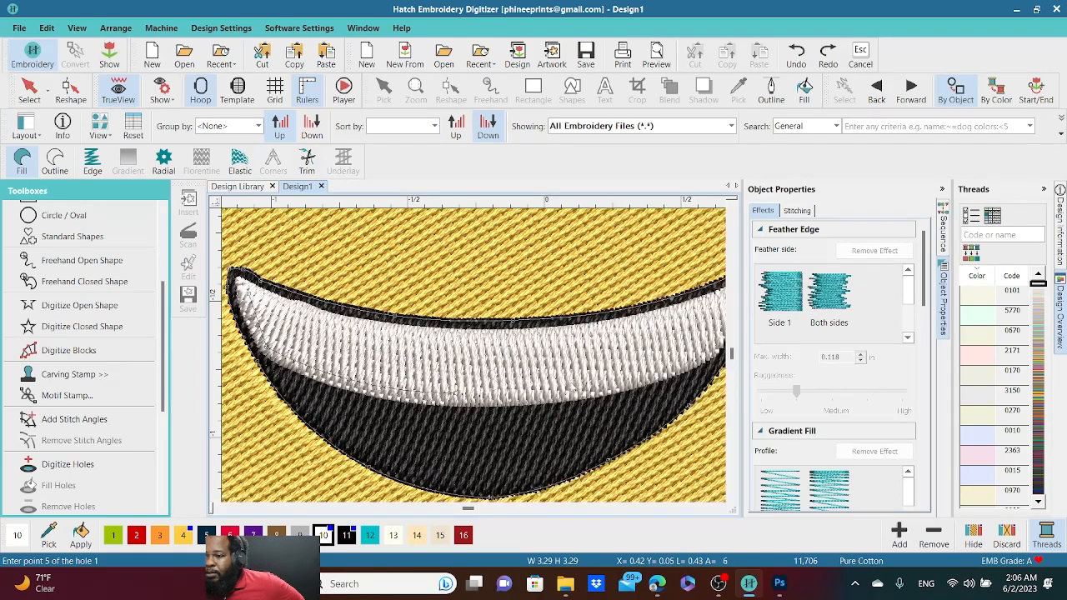
{"action": "right_click", "coordinate": [563, 397]}
{"action": "right_click", "coordinate": [682, 363]}
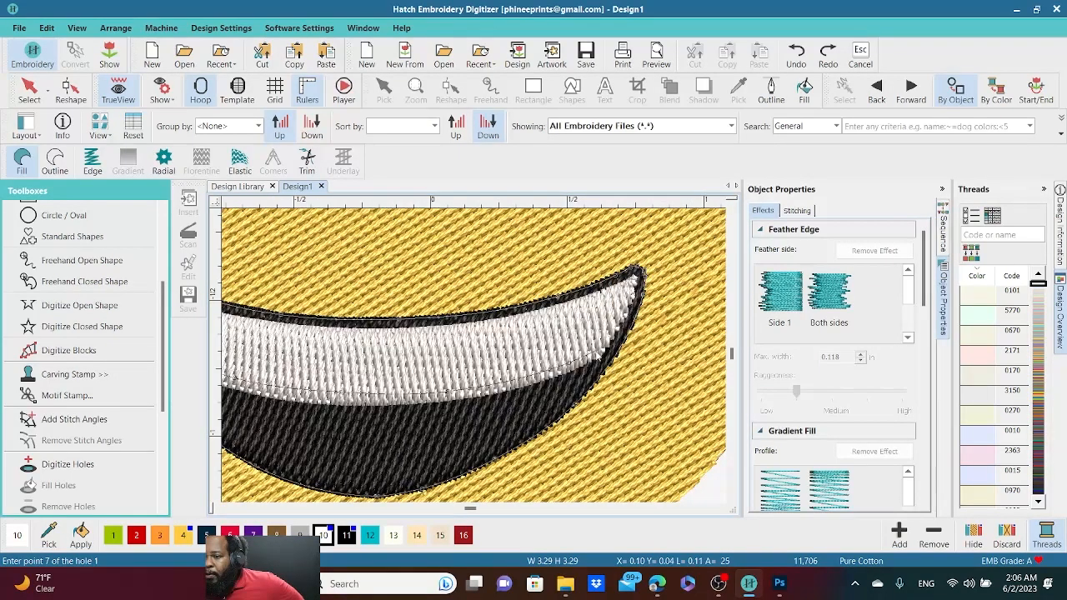
- Trace the hole boundary around the teeth's right tip and back along the inside of their upper edge
{"action": "right_click", "coordinate": [615, 322]}
{"action": "left_click", "coordinate": [625, 297]}
{"action": "right_click", "coordinate": [566, 317]}
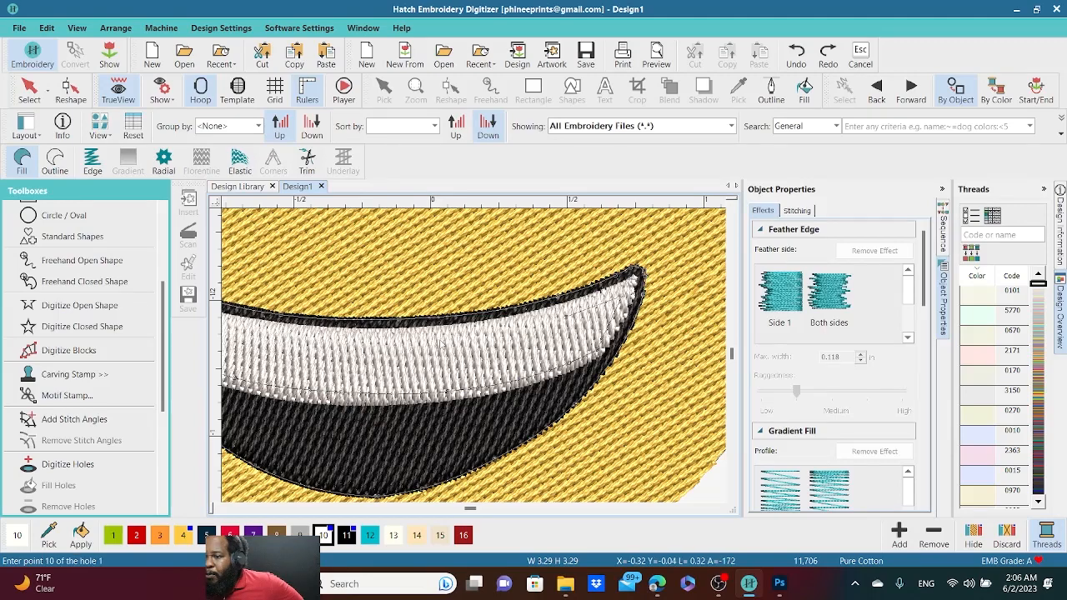
{"action": "left_click", "coordinate": [375, 343]}
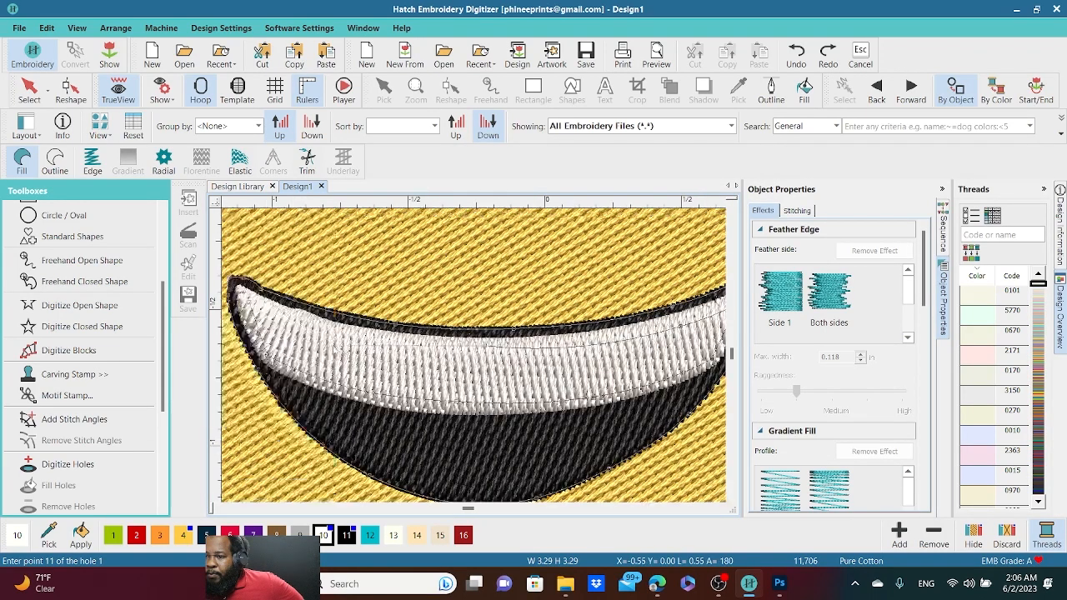
{"action": "left_click", "coordinate": [333, 333]}
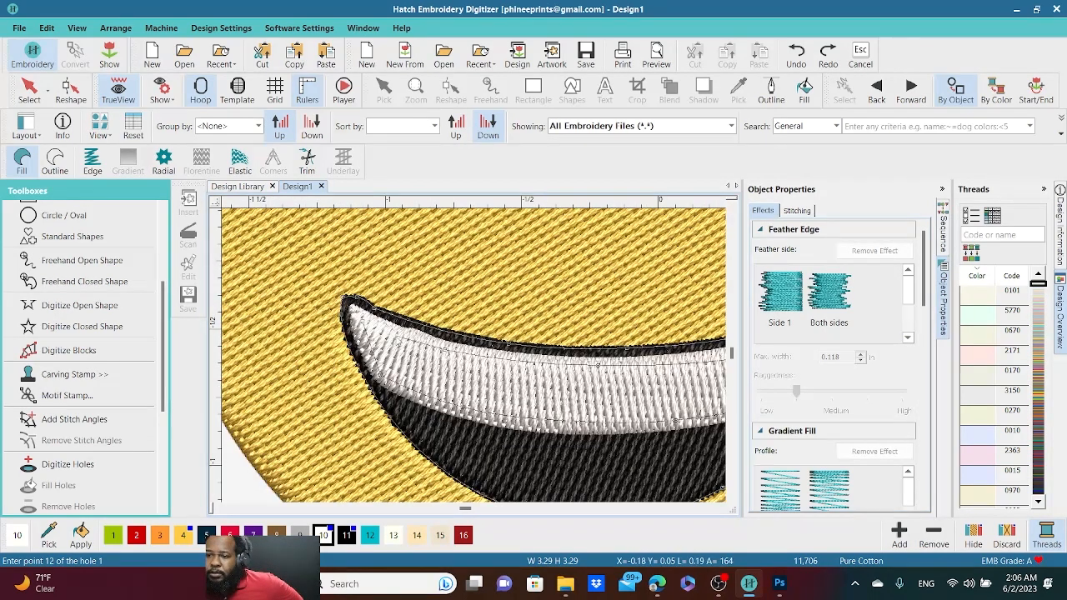
- Finish the hole boundary with curve points at the teeth's left tip and generate the hole in the black mouth
{"action": "right_click", "coordinate": [399, 334]}
{"action": "right_click", "coordinate": [377, 326]}
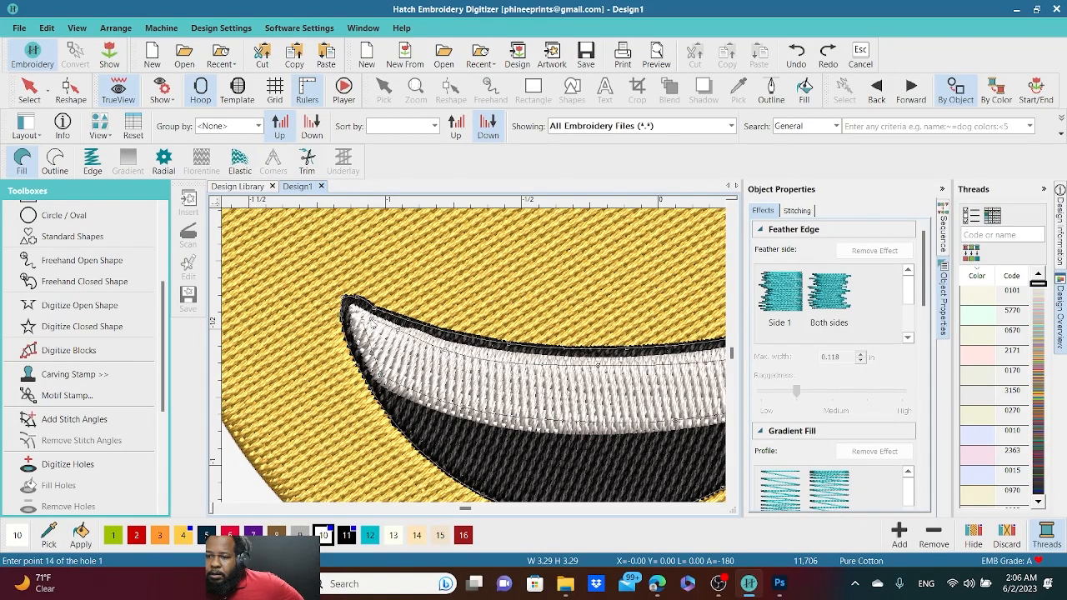
{"action": "right_click", "coordinate": [365, 319]}
{"action": "right_click", "coordinate": [364, 318]}
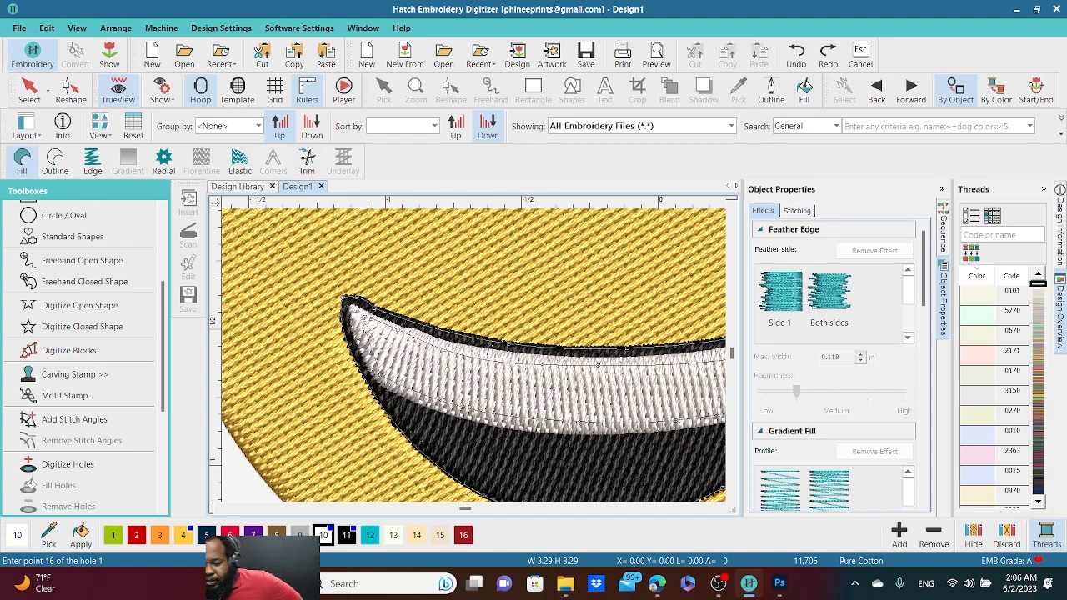
{"action": "key", "text": "Return"}
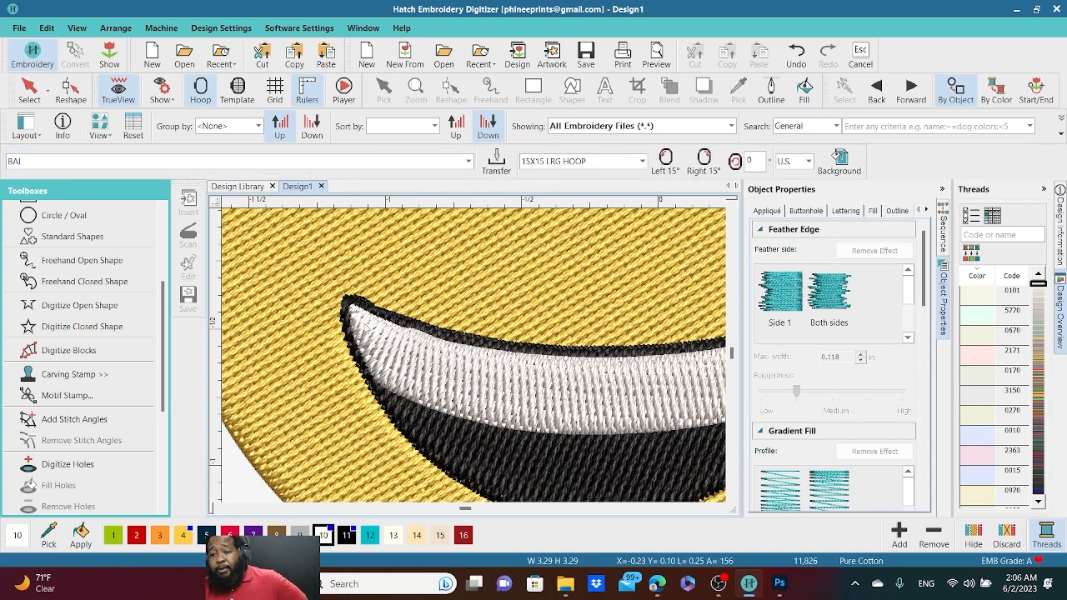
- Select the black mouth shape, examine its reshape points around the new hole, and deselect it
{"action": "left_click", "coordinate": [32, 91]}
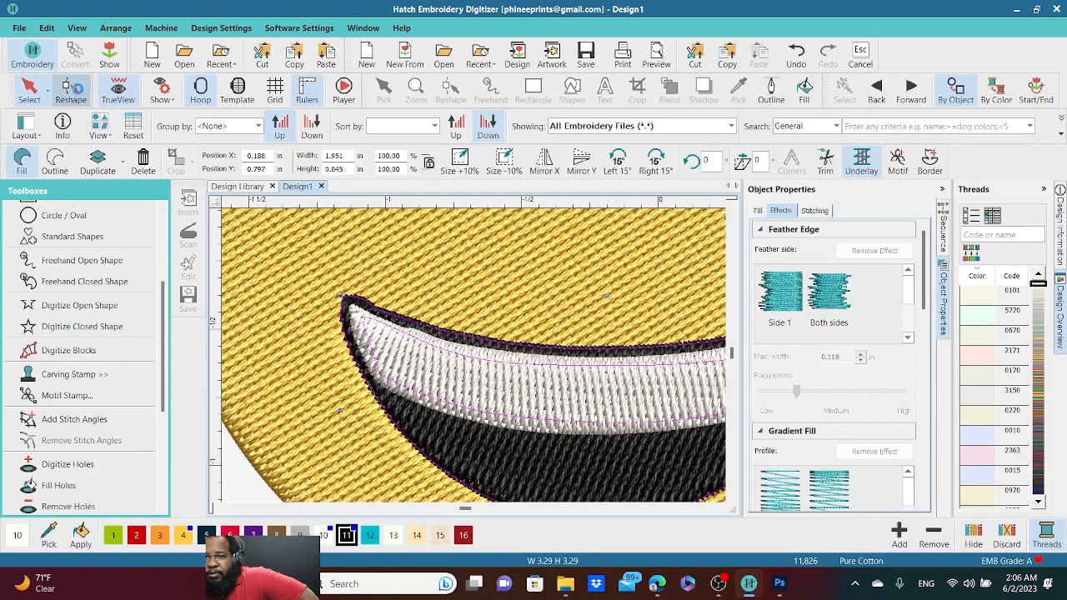
{"action": "left_click", "coordinate": [70, 92]}
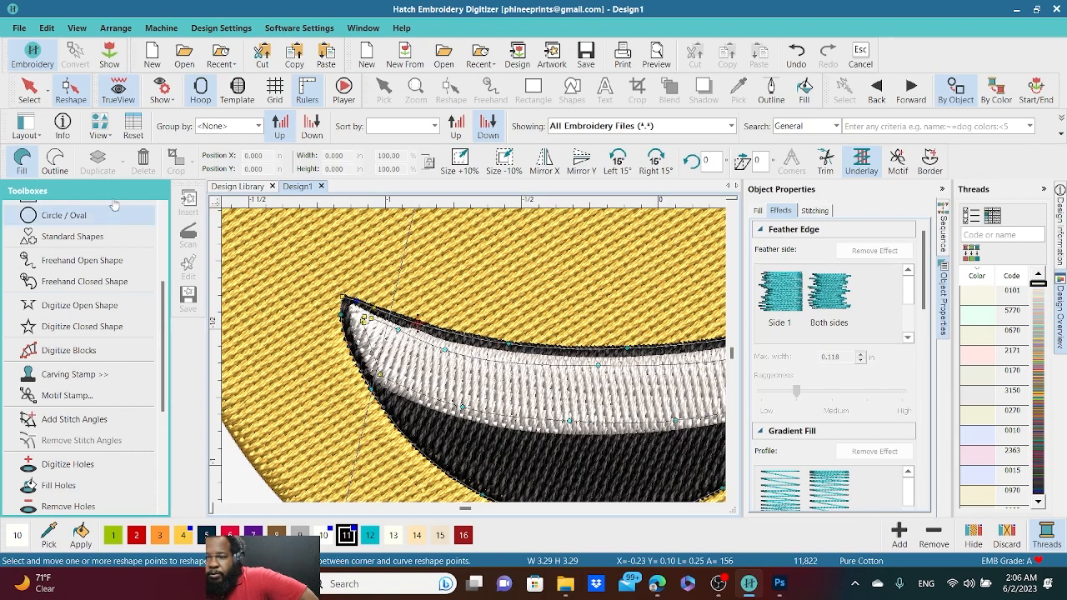
{"action": "left_click", "coordinate": [31, 88]}
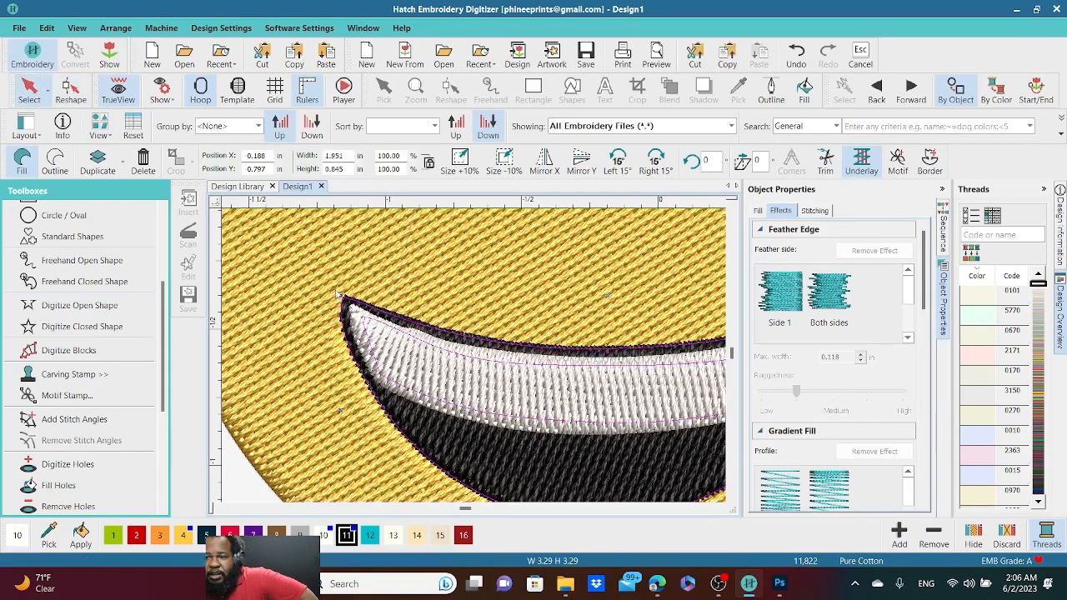
{"action": "scroll", "coordinate": [472, 362], "scroll_direction": "down", "scroll_amount": 3}
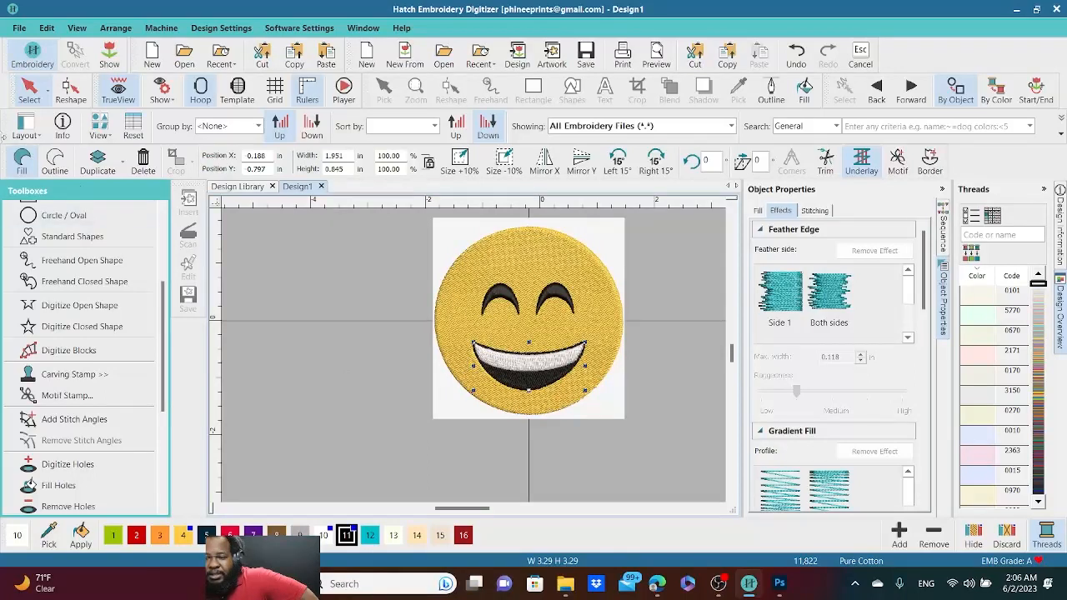
{"action": "left_click", "coordinate": [328, 348]}
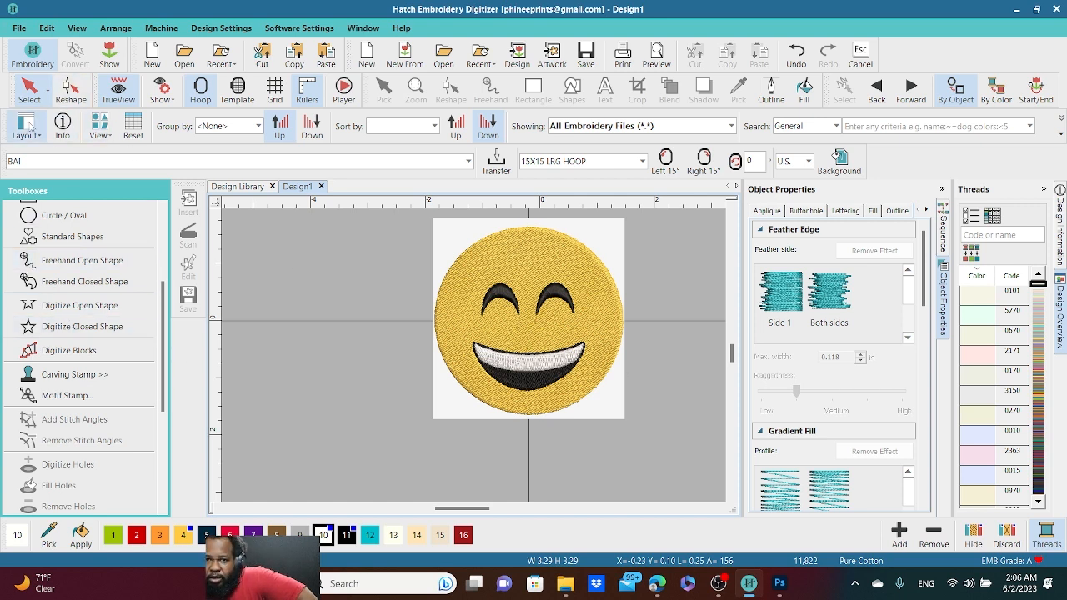
- Switch from the Digitize tools to the Create Layouts tools and select the yellow face circle
{"action": "scroll", "coordinate": [108, 404], "scroll_direction": "down", "scroll_amount": 3}
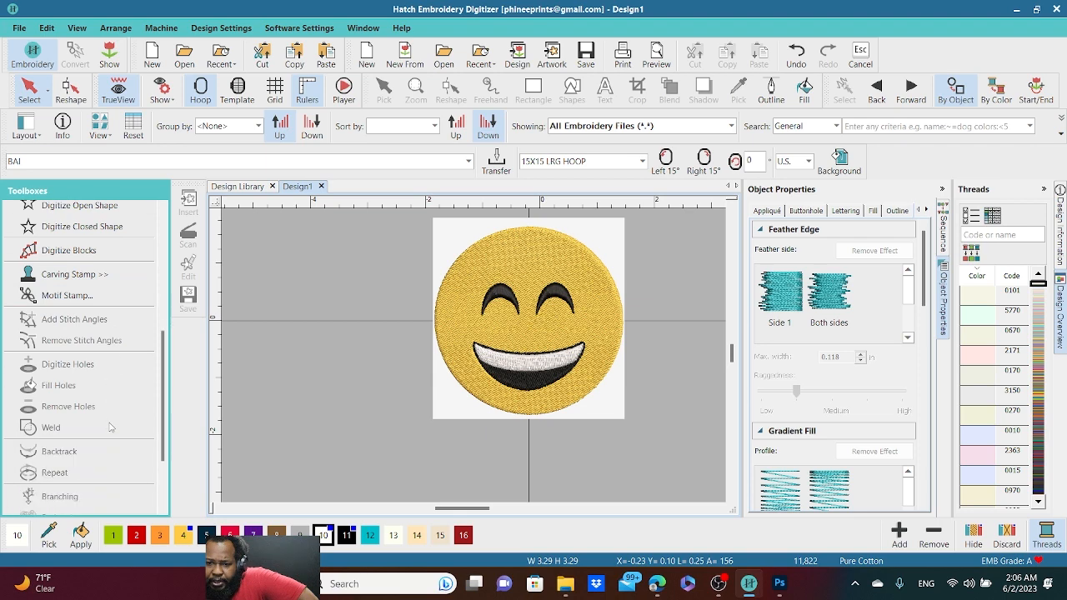
{"action": "scroll", "coordinate": [105, 400], "scroll_direction": "up", "scroll_amount": 6}
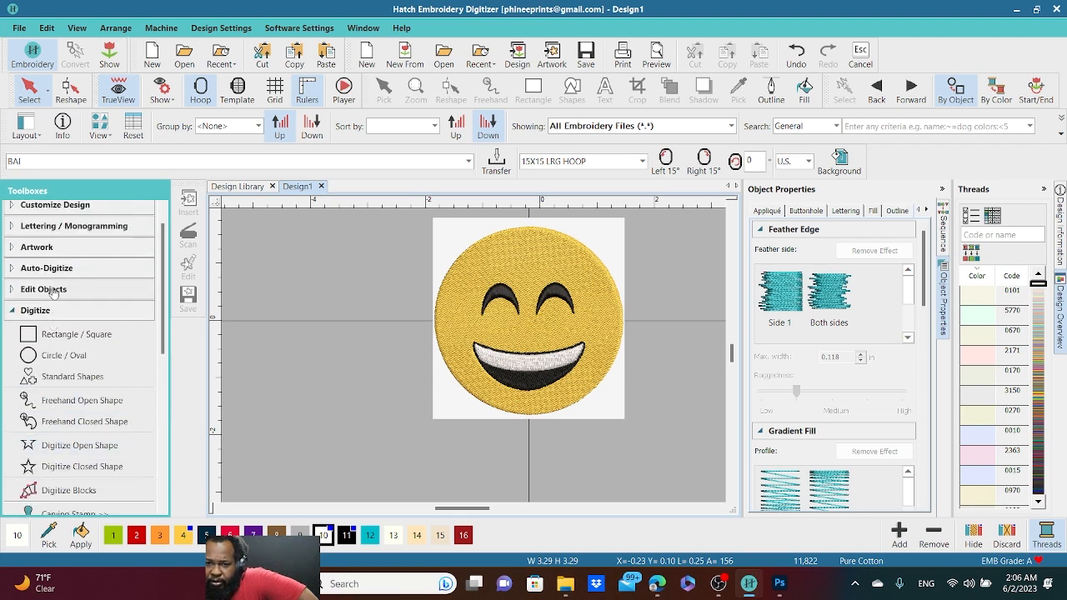
{"action": "left_click", "coordinate": [12, 312]}
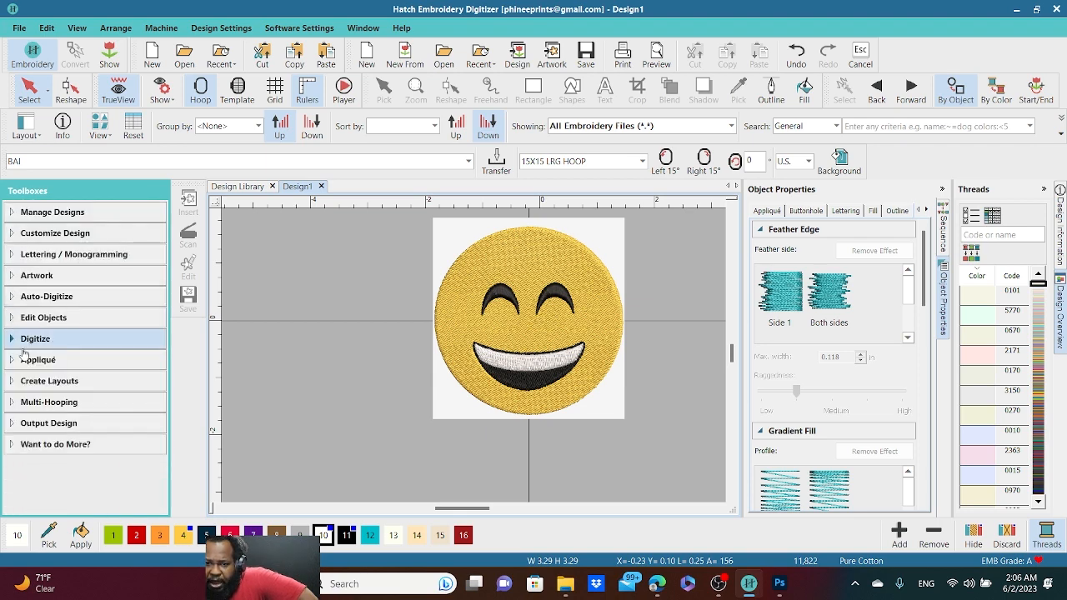
{"action": "left_click", "coordinate": [13, 381]}
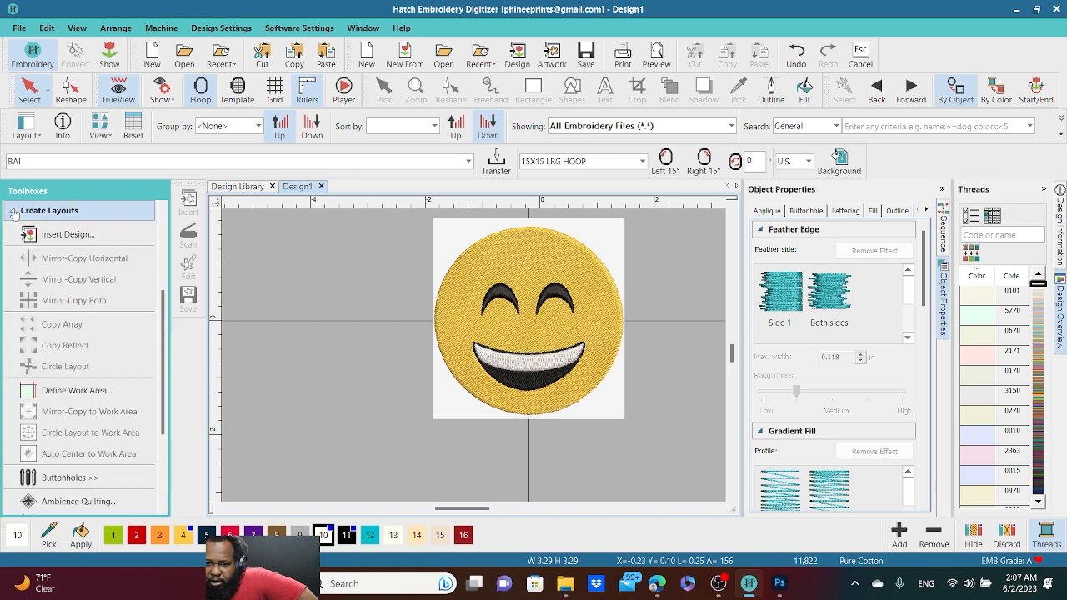
{"action": "left_click", "coordinate": [512, 260]}
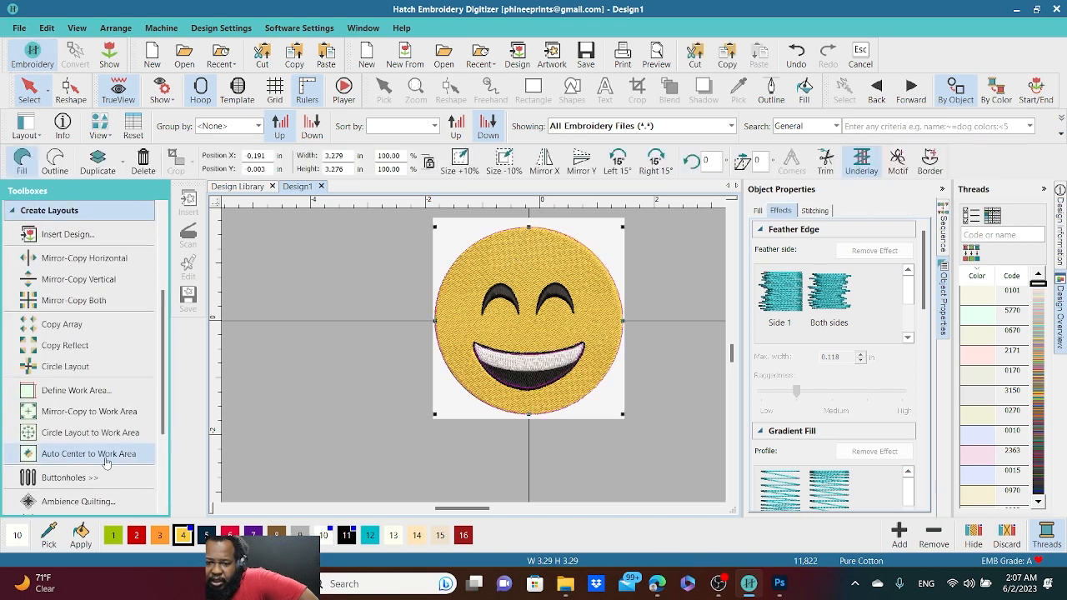
{"action": "scroll", "coordinate": [111, 446], "scroll_direction": "down", "scroll_amount": 2}
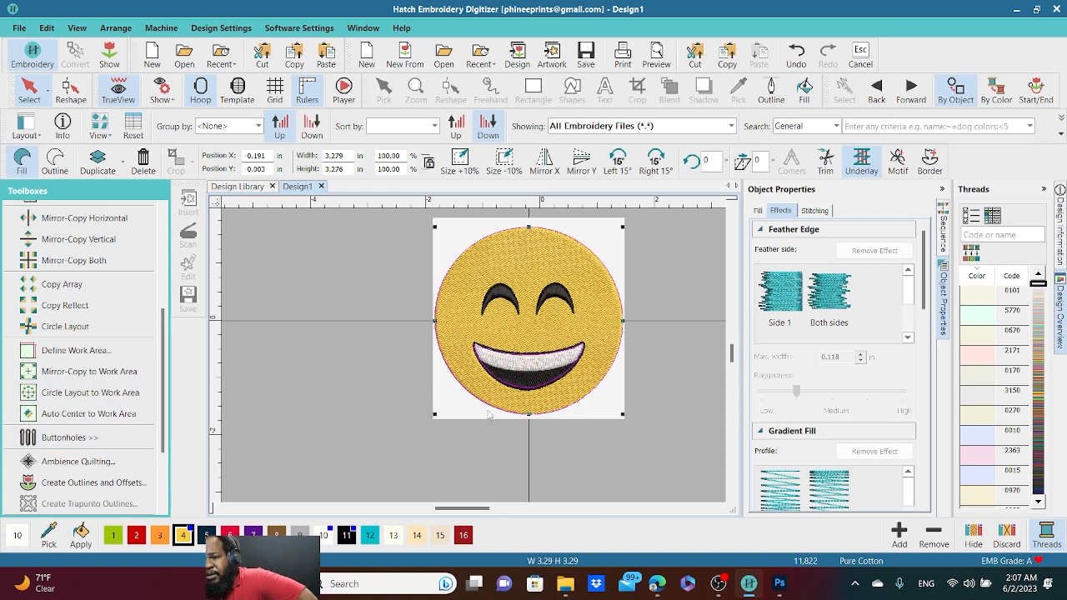
{"action": "scroll", "coordinate": [74, 458], "scroll_direction": "down", "scroll_amount": 2}
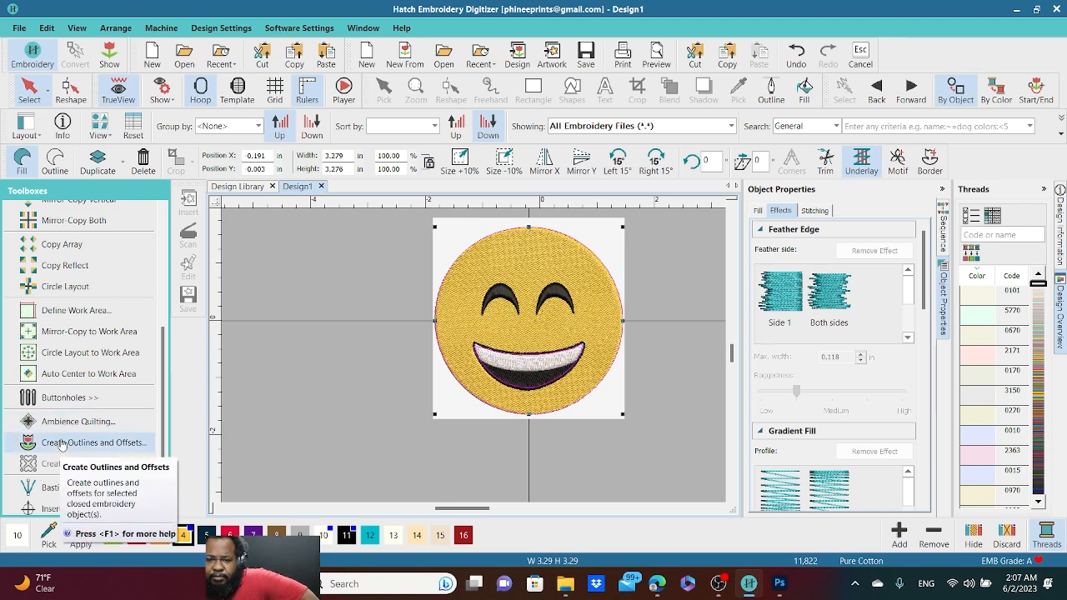
{"action": "left_click", "coordinate": [354, 340]}
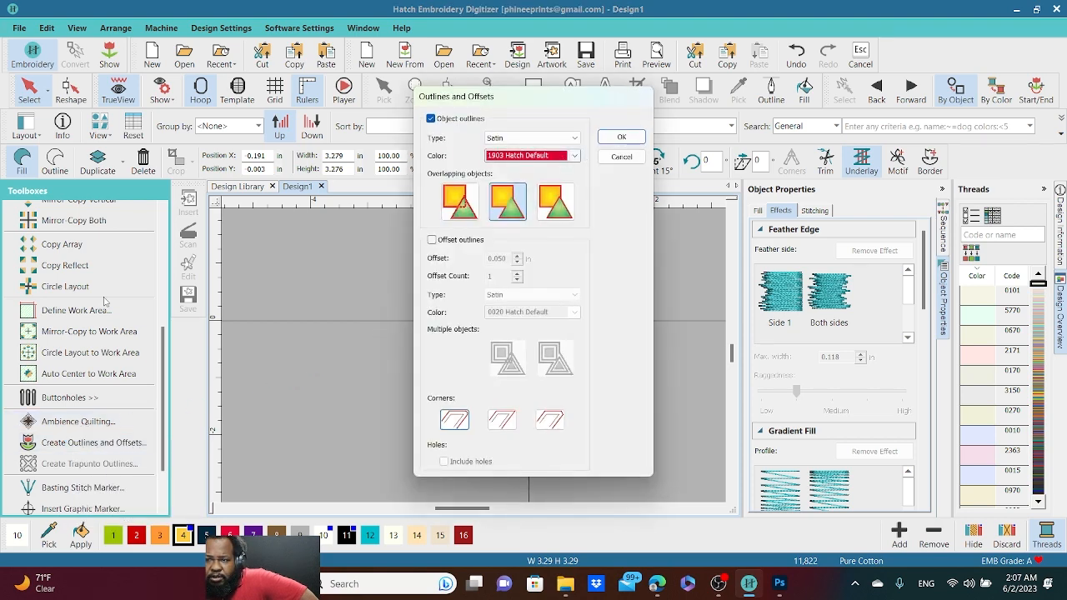
{"action": "left_click", "coordinate": [621, 157]}
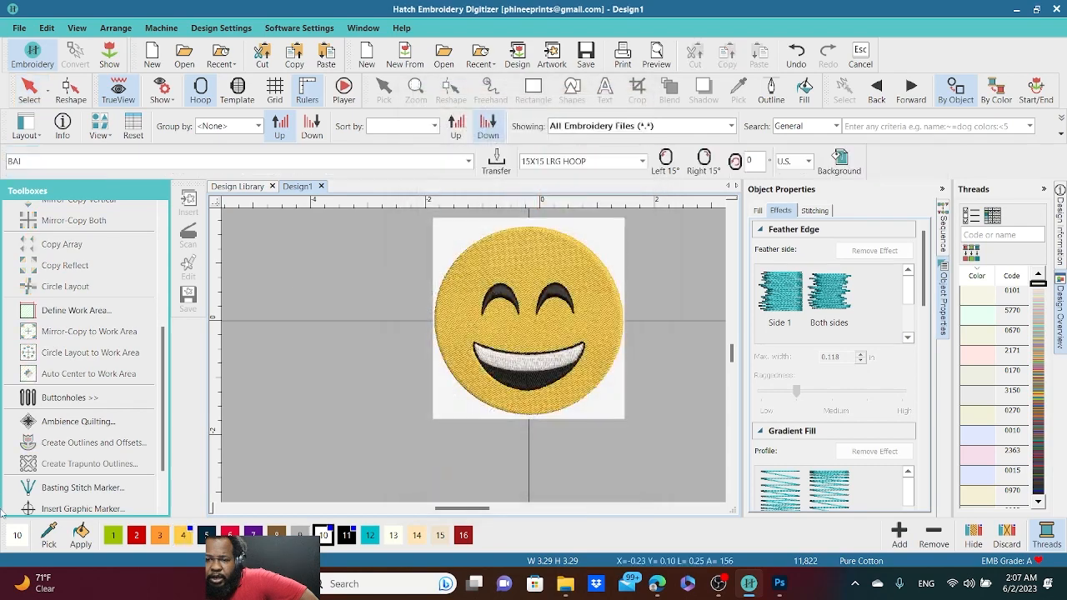
{"action": "key", "text": "ctrl+a"}
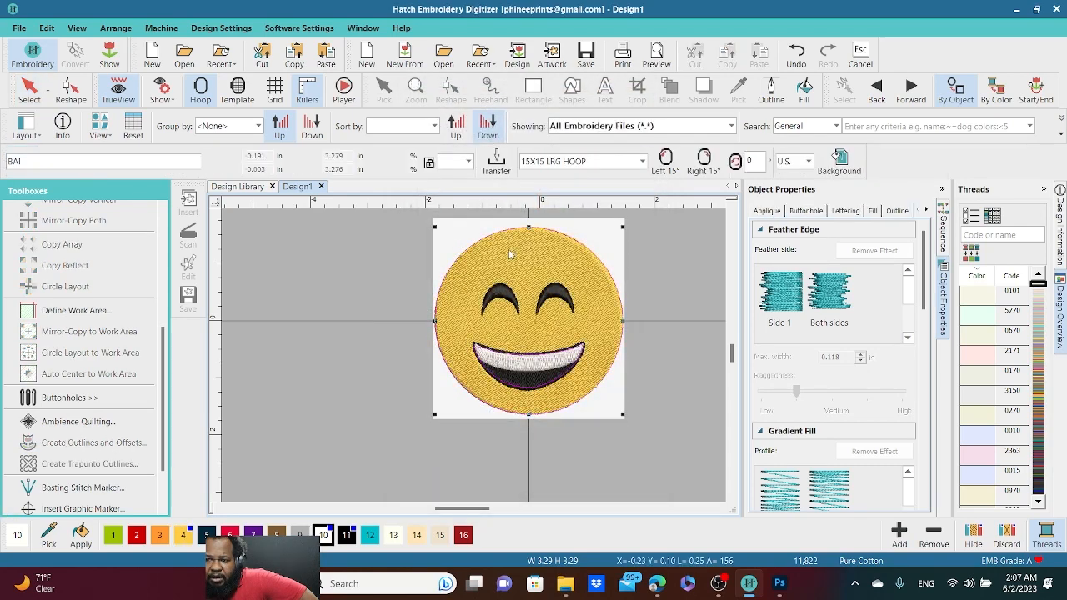
{"action": "left_click", "coordinate": [85, 444]}
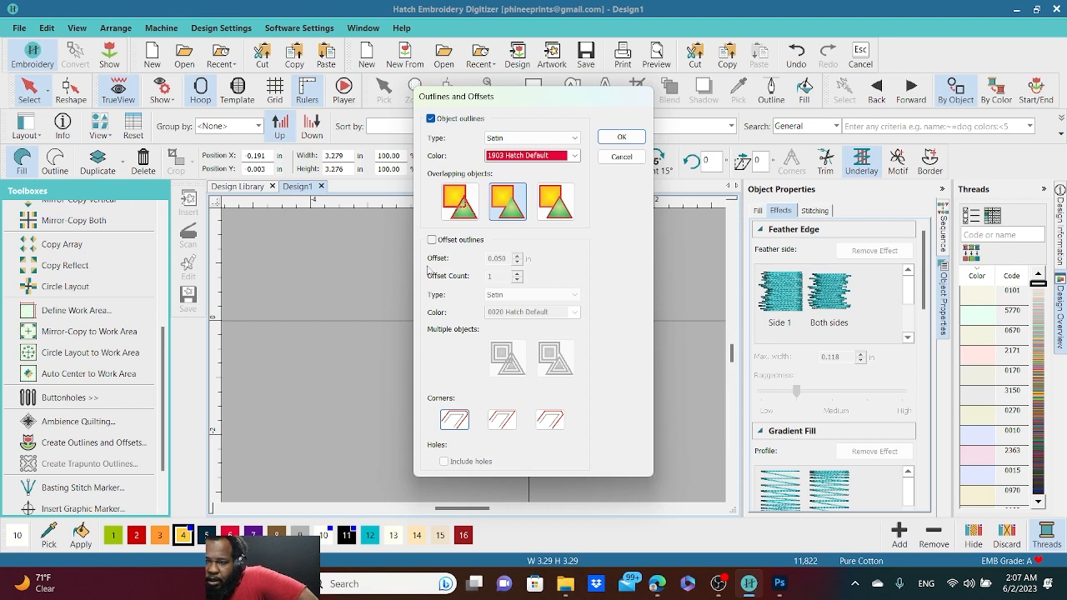
{"action": "left_click", "coordinate": [621, 156]}
{"action": "left_click", "coordinate": [372, 287]}
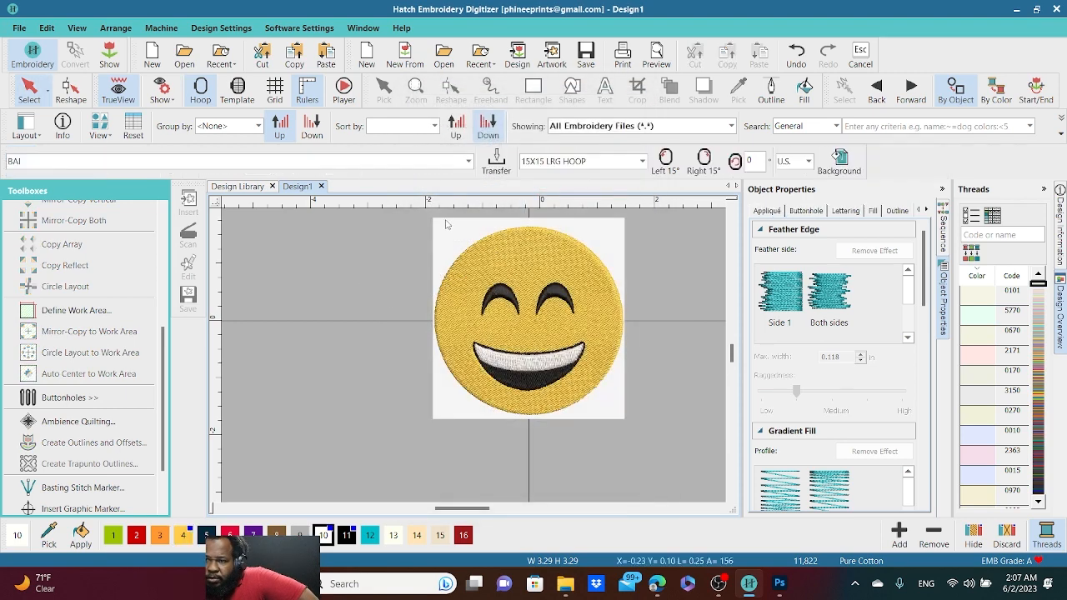
- Select the whole design and create Satin object outlines in color 0703 Isacord 40 with Create Outlines and Offsets
{"action": "scroll", "coordinate": [445, 223], "scroll_direction": "down", "scroll_amount": 2}
{"action": "scroll", "coordinate": [547, 435], "scroll_direction": "right", "scroll_amount": 3}
{"action": "key", "text": "ctrl+a"}
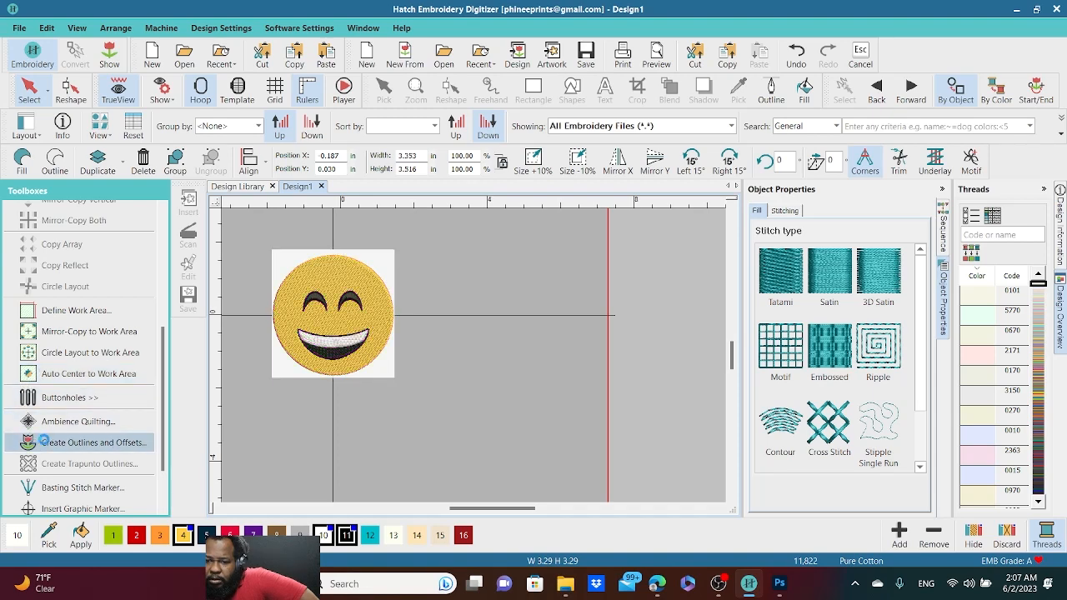
{"action": "left_click", "coordinate": [94, 443]}
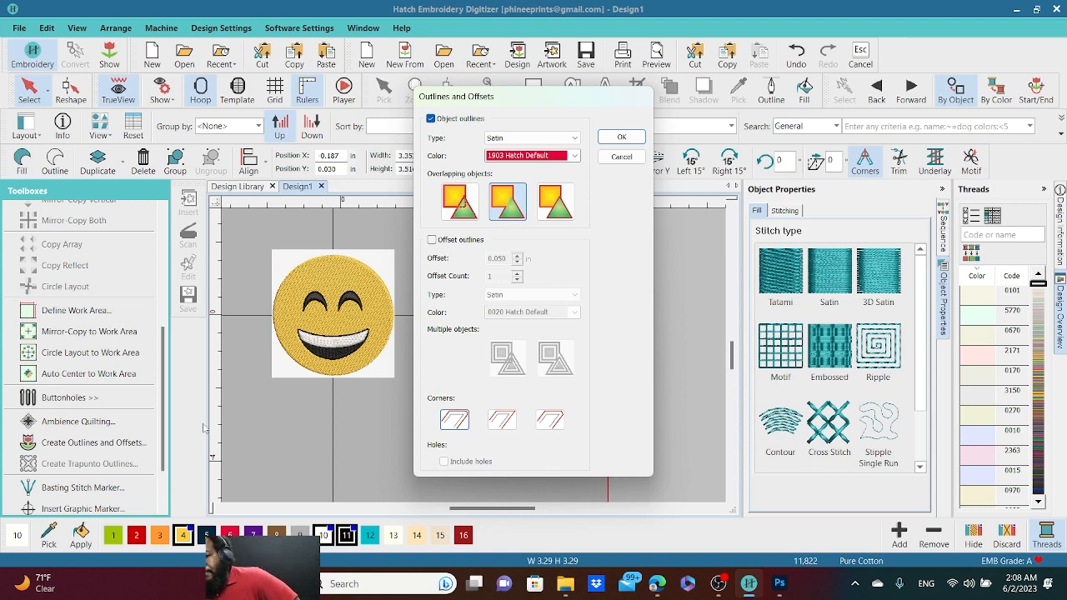
{"action": "left_click", "coordinate": [564, 156]}
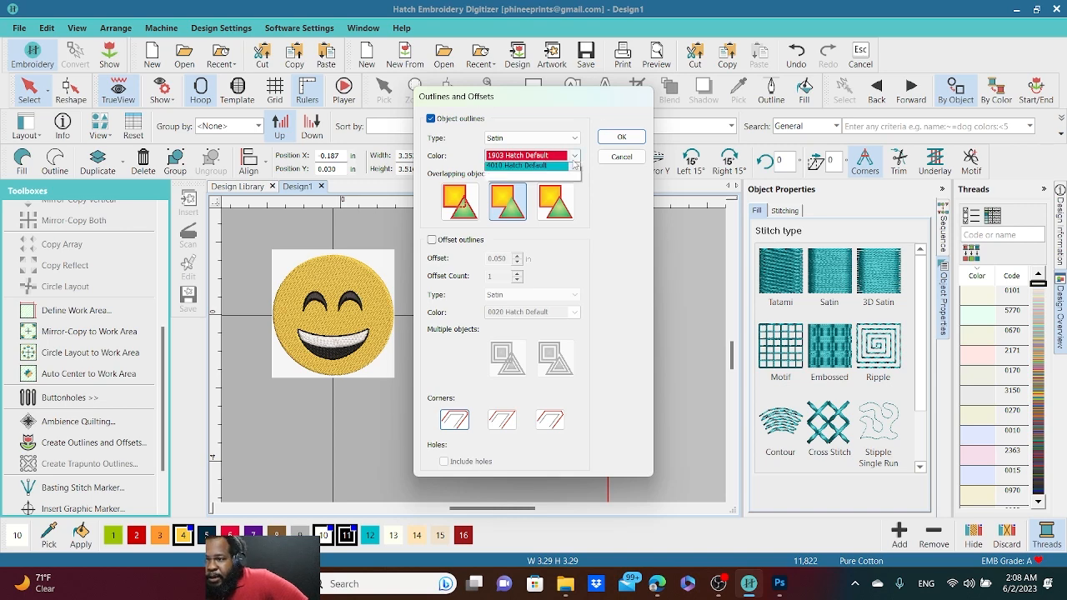
{"action": "scroll", "coordinate": [554, 200], "scroll_direction": "up", "scroll_amount": 2}
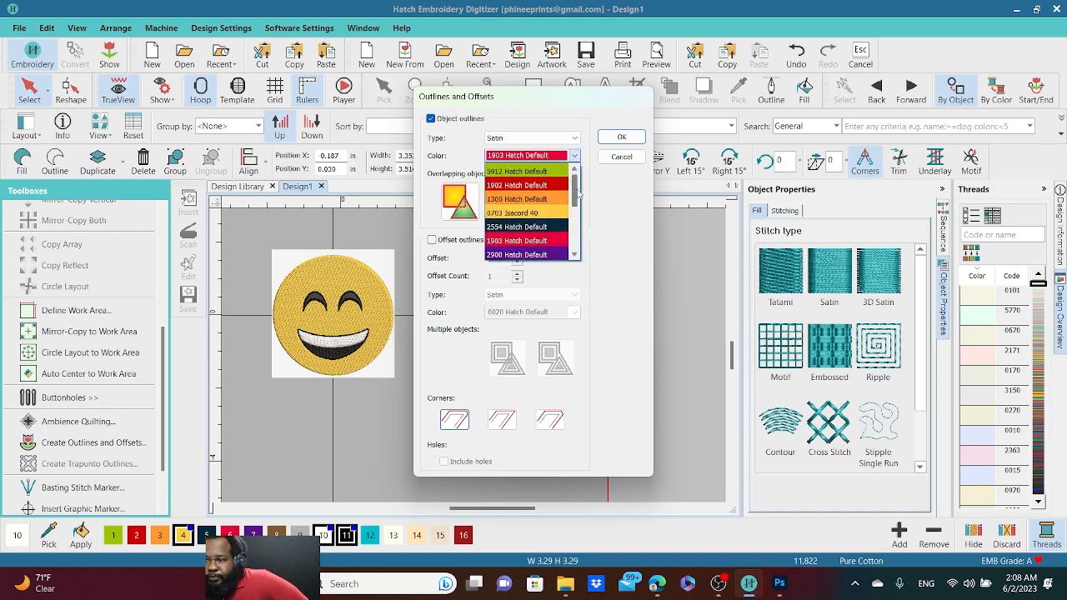
{"action": "left_click", "coordinate": [546, 214]}
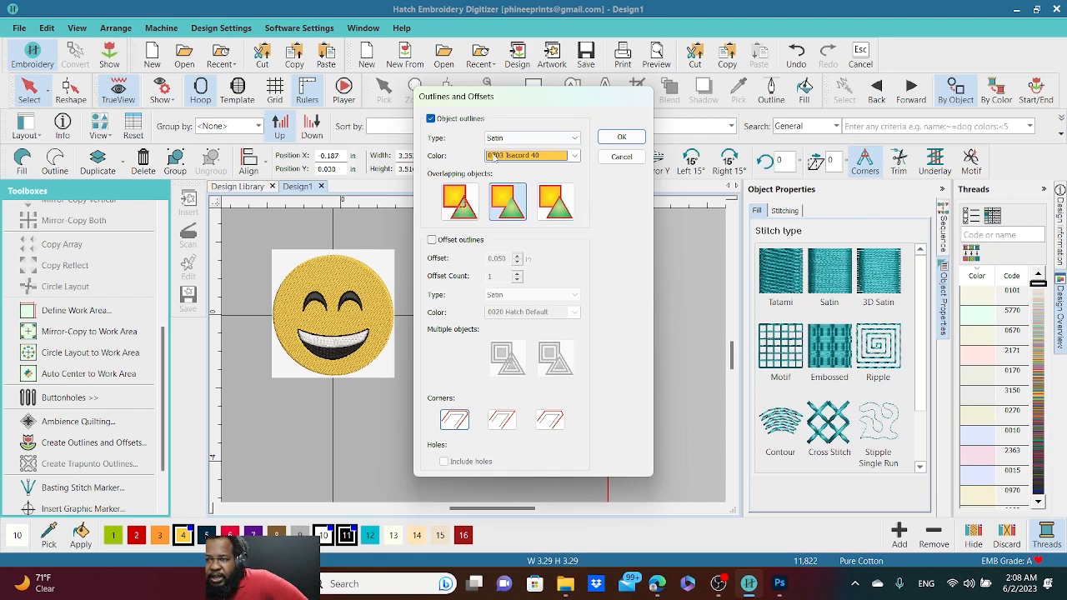
{"action": "left_click", "coordinate": [622, 137]}
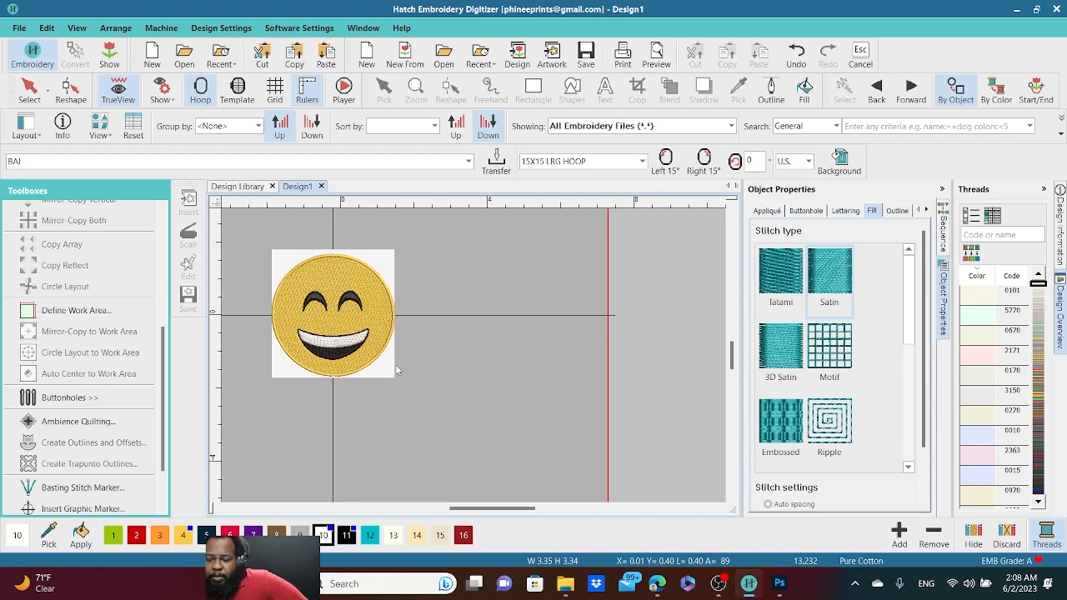
- Inspect the satin outline around the face at different zoom levels with TrueView toggled, and undo the outline
{"action": "scroll", "coordinate": [394, 377], "scroll_direction": "up", "scroll_amount": 3}
{"action": "scroll", "coordinate": [473, 360], "scroll_direction": "down", "scroll_amount": 4}
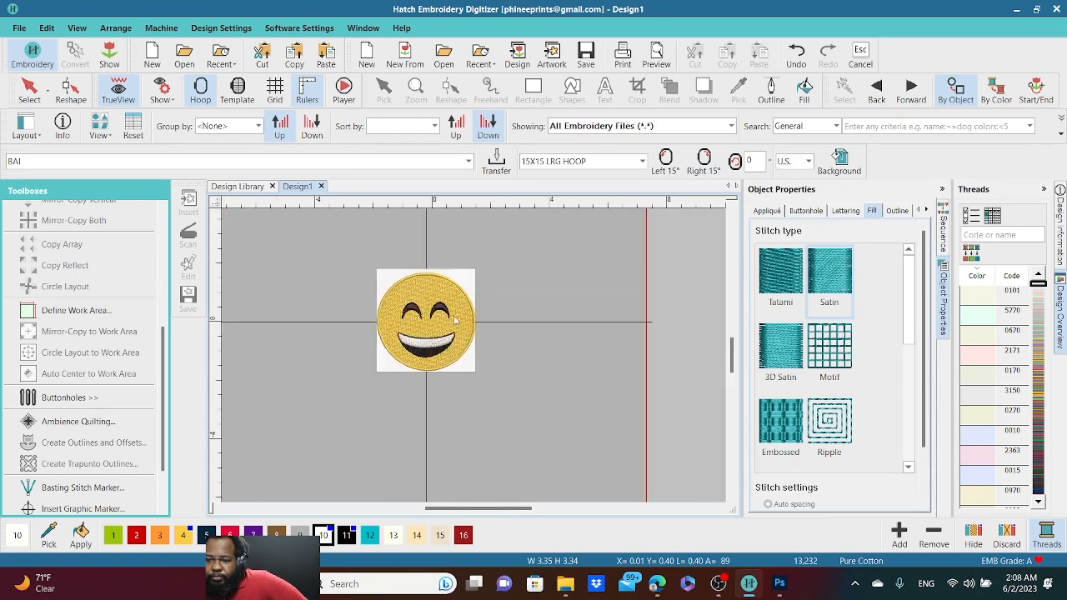
{"action": "scroll", "coordinate": [460, 320], "scroll_direction": "up", "scroll_amount": 3}
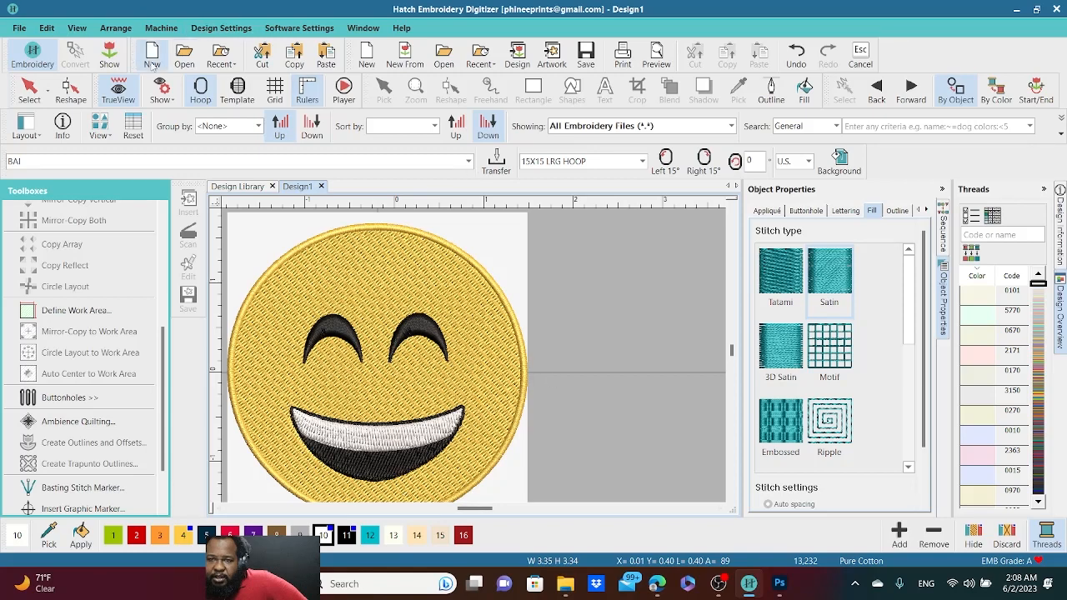
{"action": "left_click", "coordinate": [117, 92]}
{"action": "left_click", "coordinate": [117, 92]}
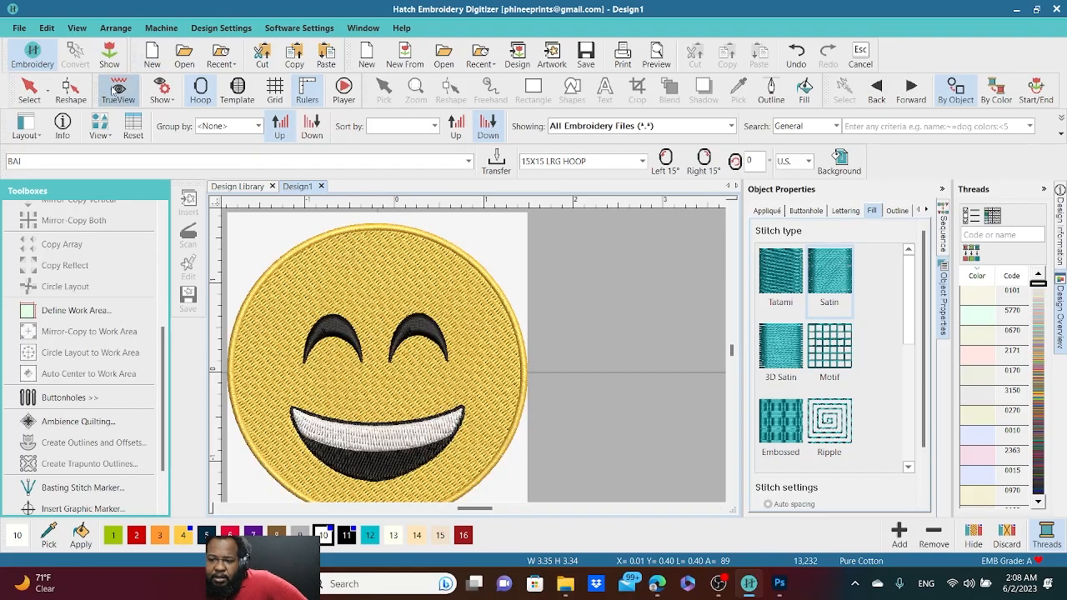
{"action": "scroll", "coordinate": [430, 328], "scroll_direction": "down", "scroll_amount": 2}
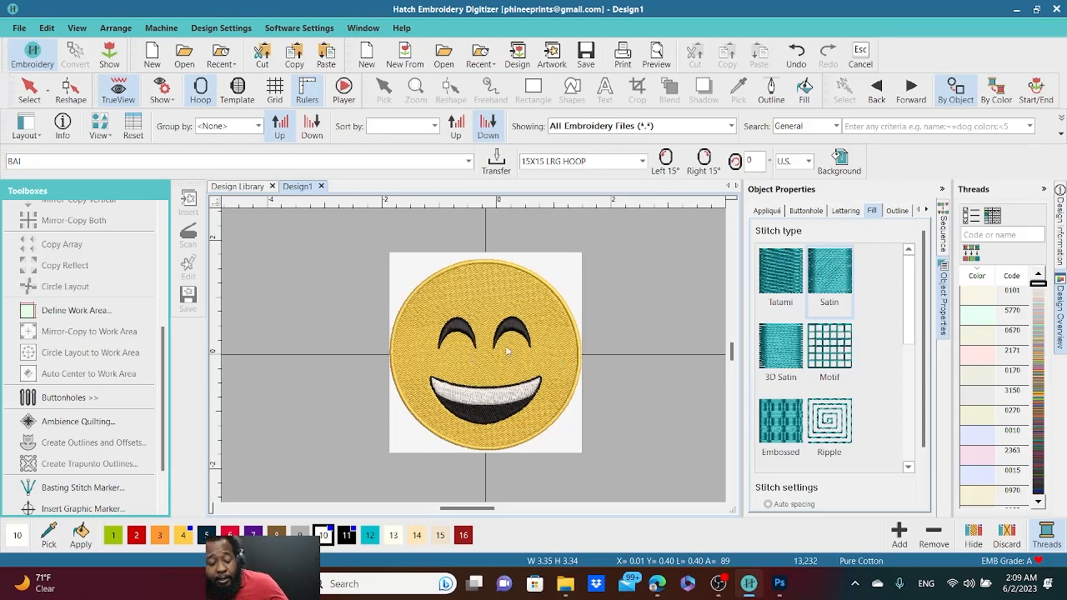
{"action": "key", "text": "ctrl+z"}
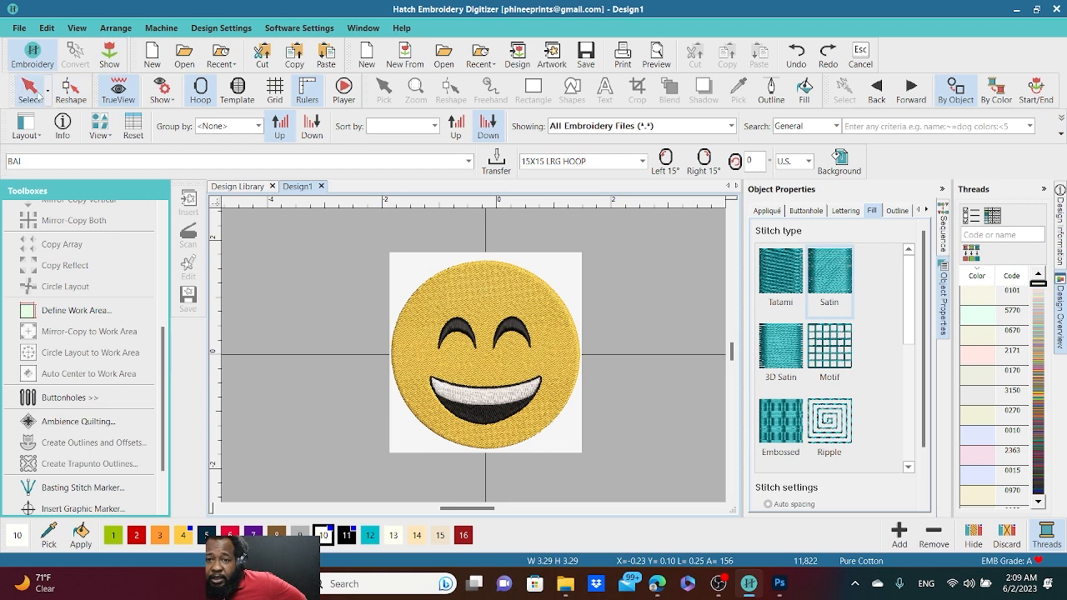
- Select the yellow face circle and create Zigzag object outlines in color 0703 Isacord 40 with Create Outlines and Offsets
{"action": "left_click", "coordinate": [29, 89]}
{"action": "left_click", "coordinate": [471, 293]}
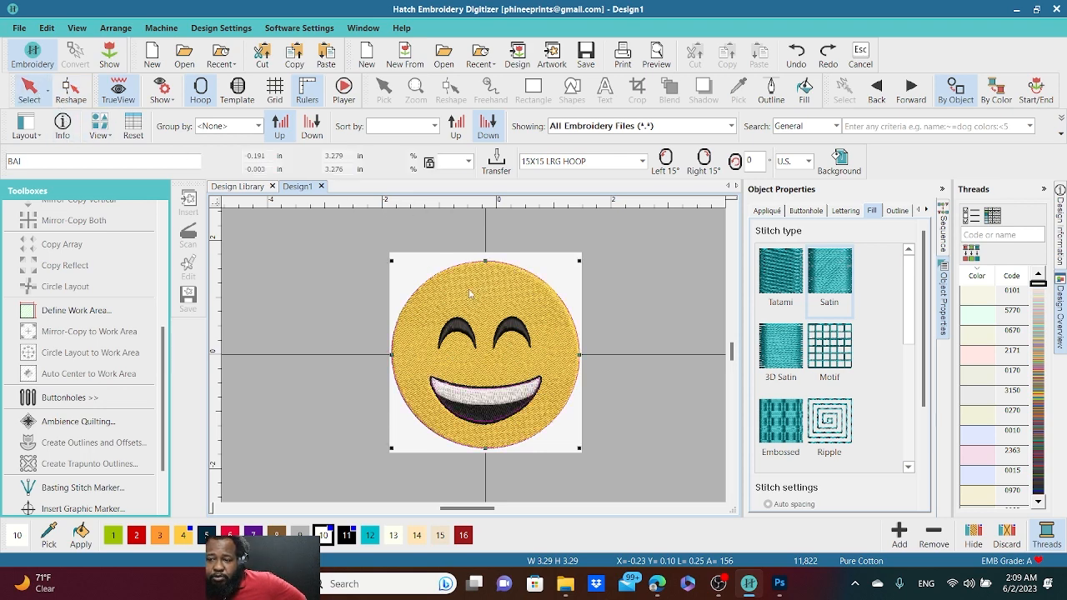
{"action": "left_click", "coordinate": [80, 444]}
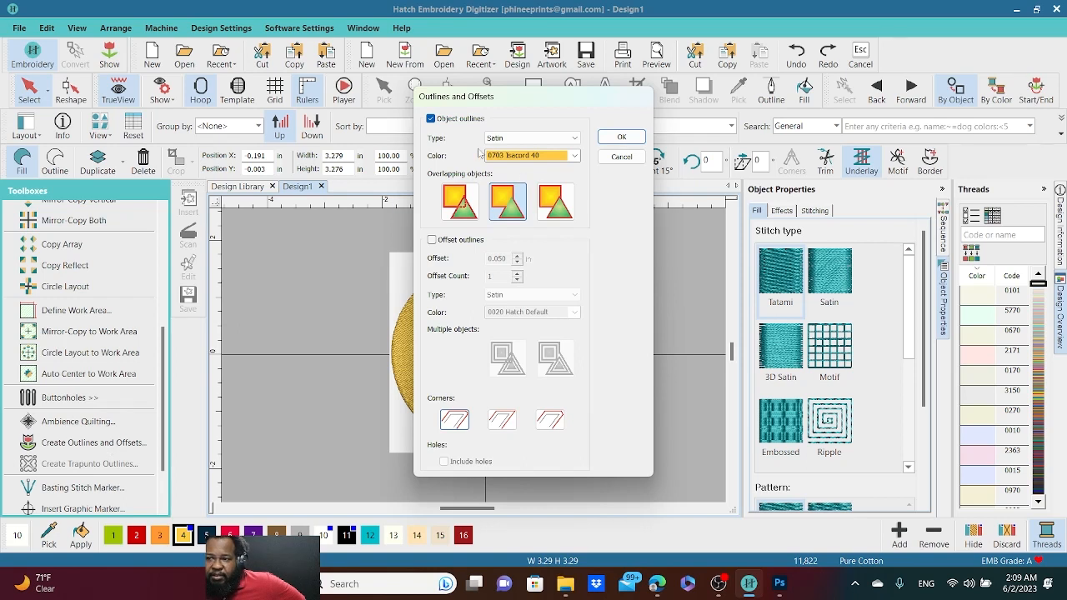
{"action": "left_click", "coordinate": [575, 138]}
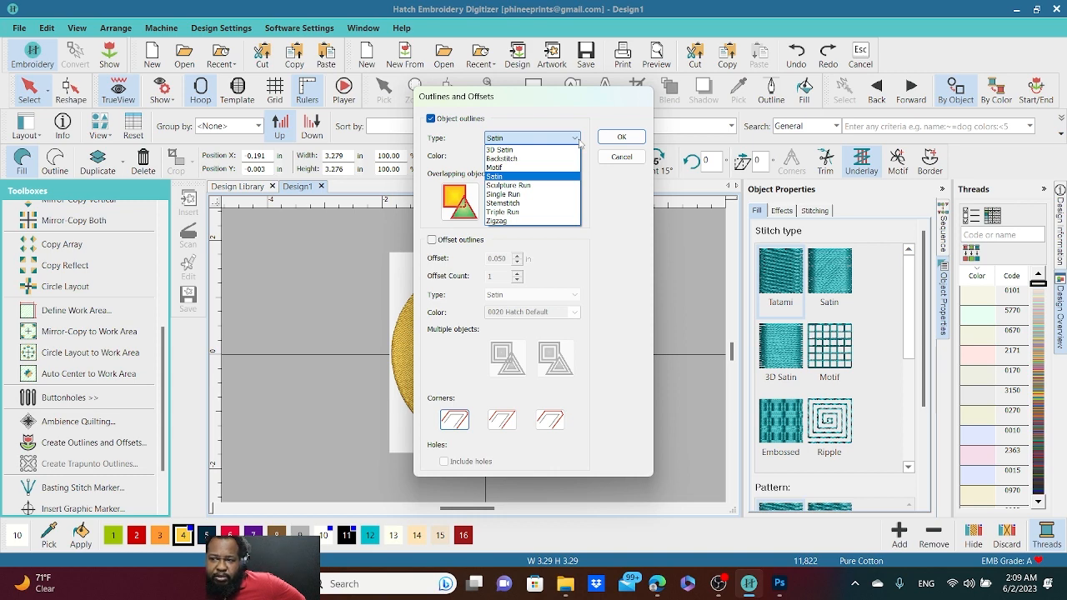
{"action": "left_click", "coordinate": [547, 221]}
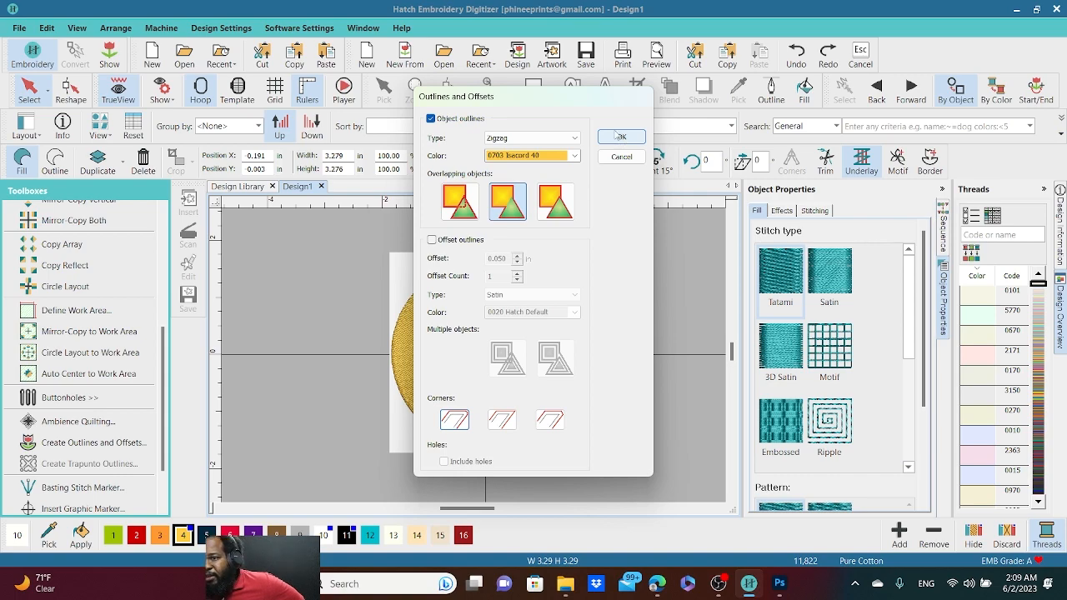
{"action": "left_click", "coordinate": [622, 138]}
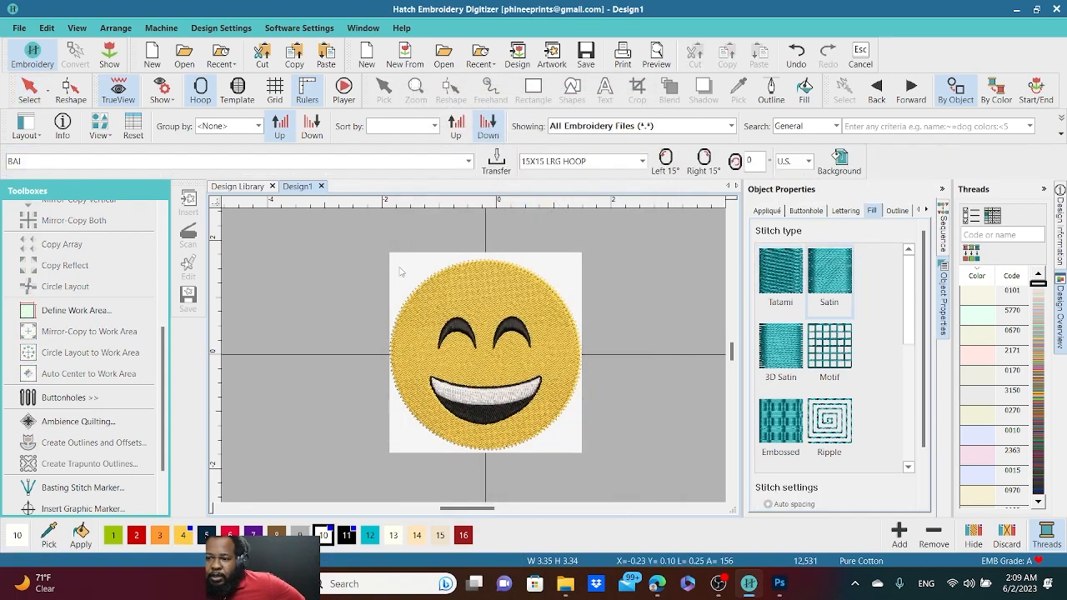
- Inspect the zigzag outline along the face's edge and undo it
{"action": "scroll", "coordinate": [423, 323], "scroll_direction": "up", "scroll_amount": 3}
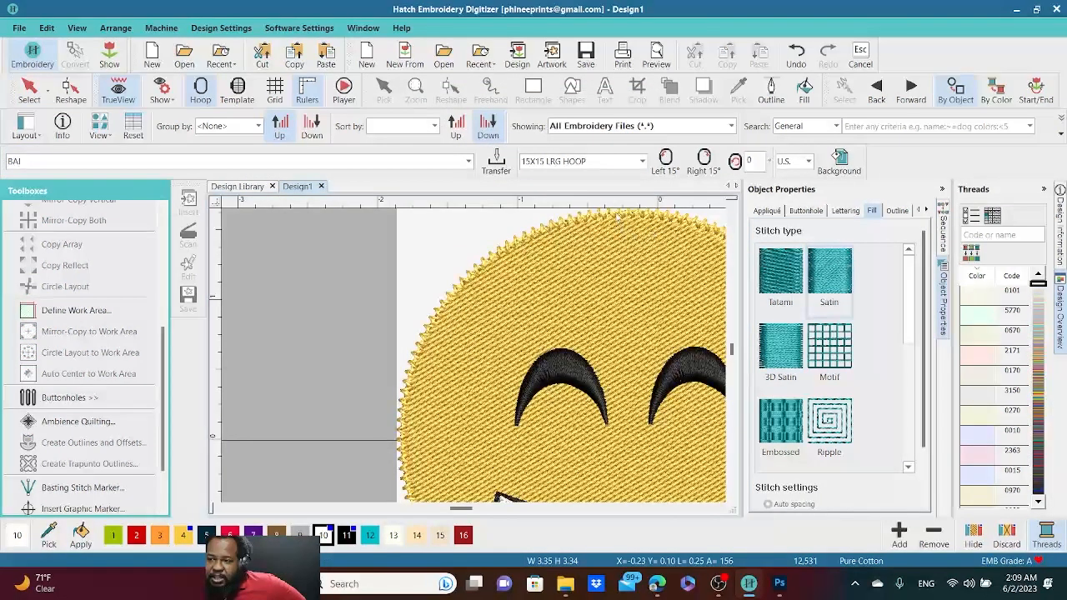
{"action": "scroll", "coordinate": [464, 389], "scroll_direction": "down", "scroll_amount": 3}
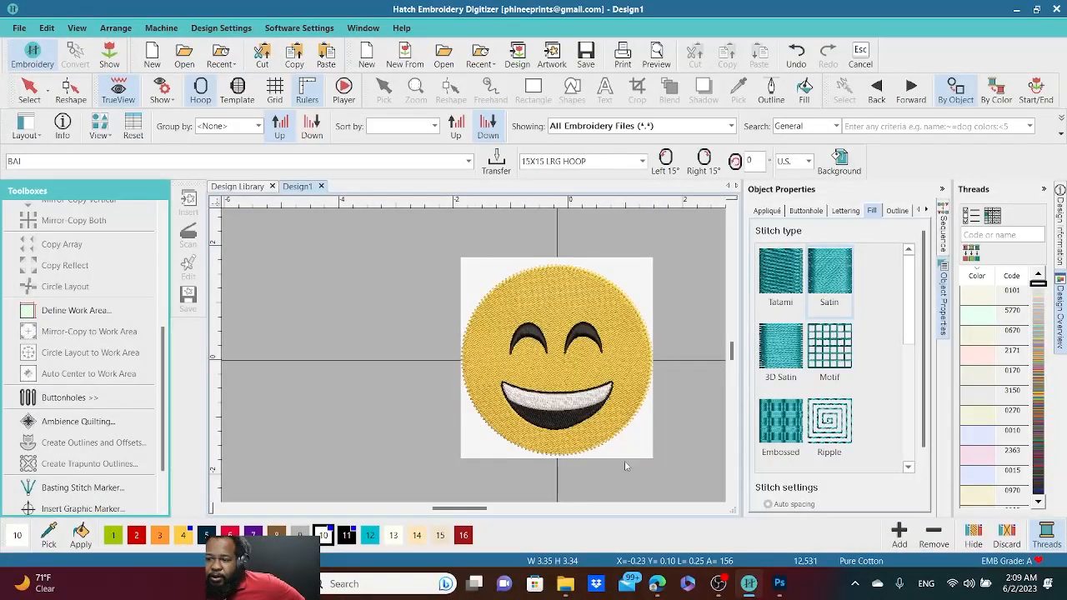
{"action": "key", "text": "ctrl+z"}
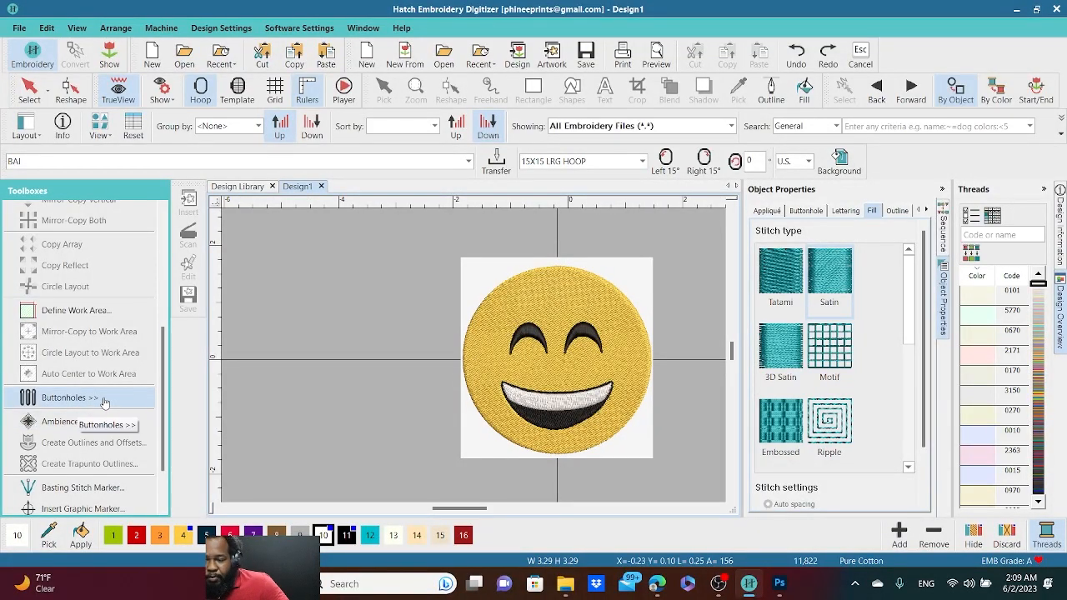
- Select the yellow face circle again and create Satin object outlines in color 0703 Isacord 40, then deselect
{"action": "left_click", "coordinate": [29, 90]}
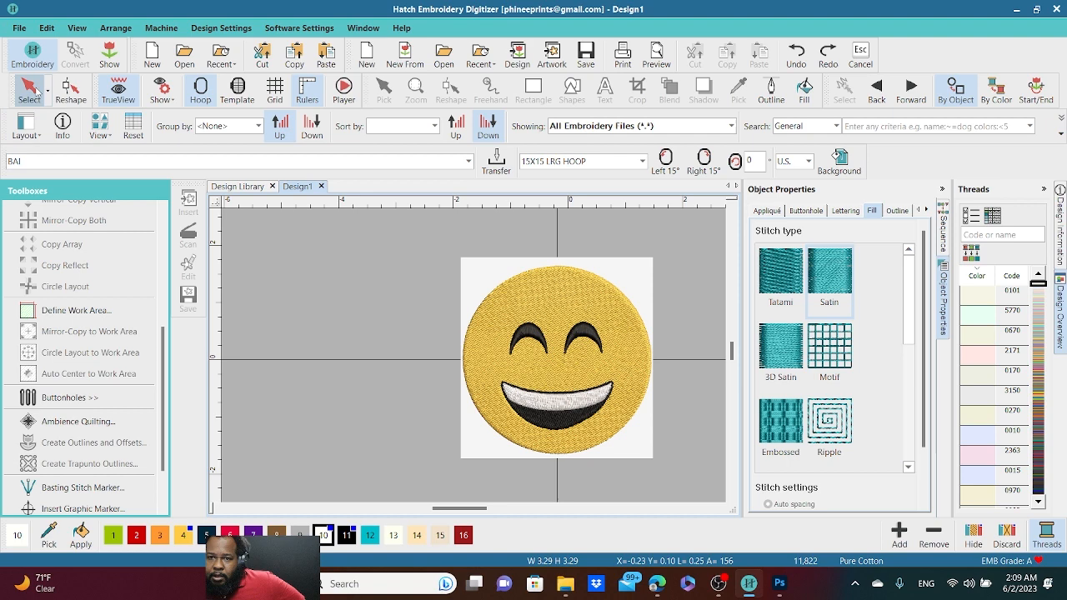
{"action": "left_click", "coordinate": [502, 307]}
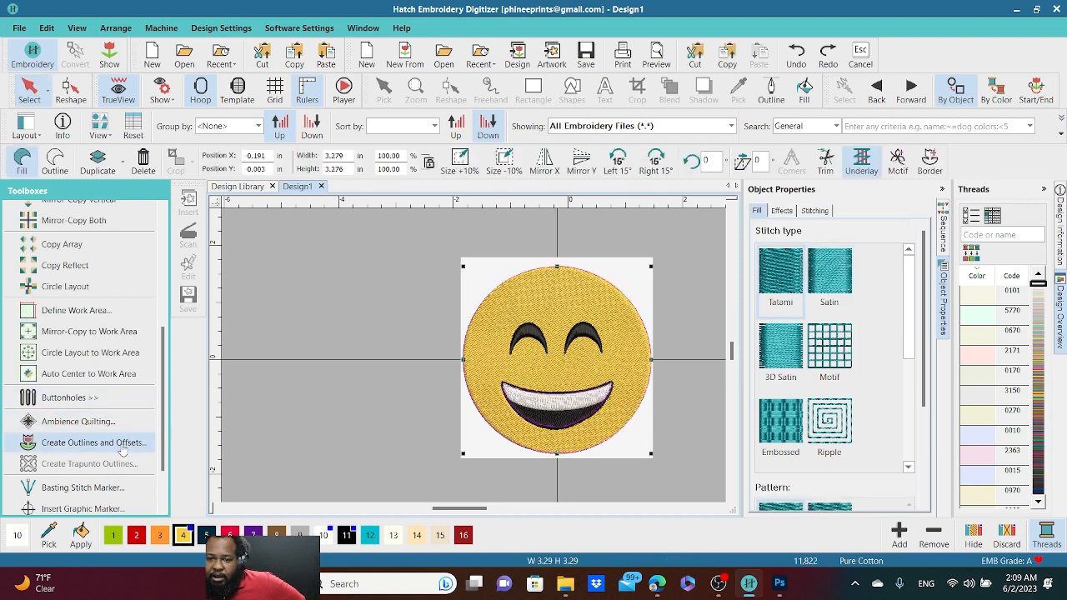
{"action": "left_click", "coordinate": [117, 444]}
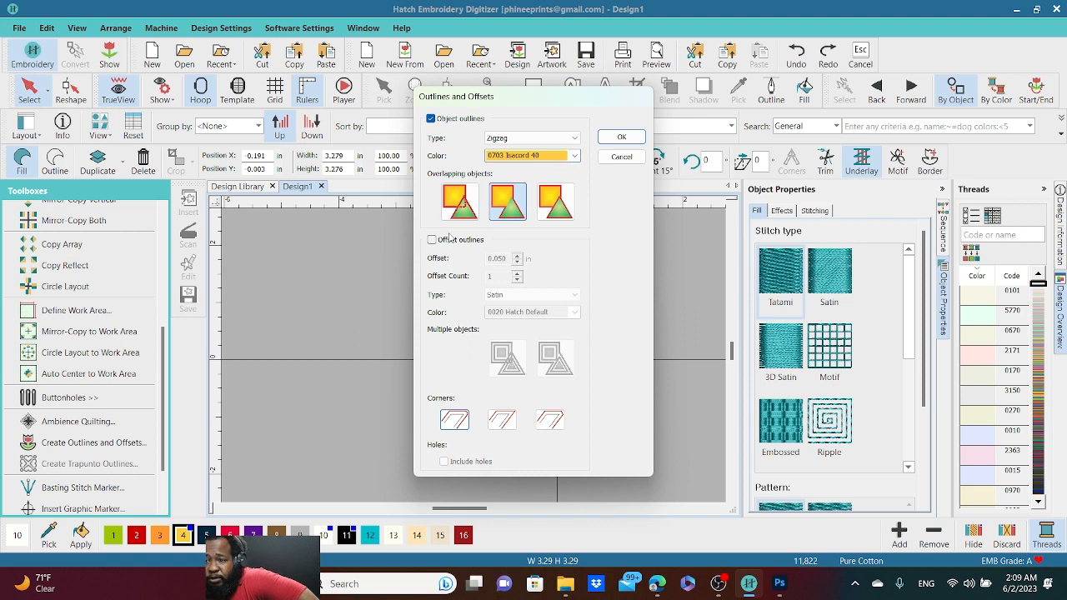
{"action": "left_click", "coordinate": [572, 158]}
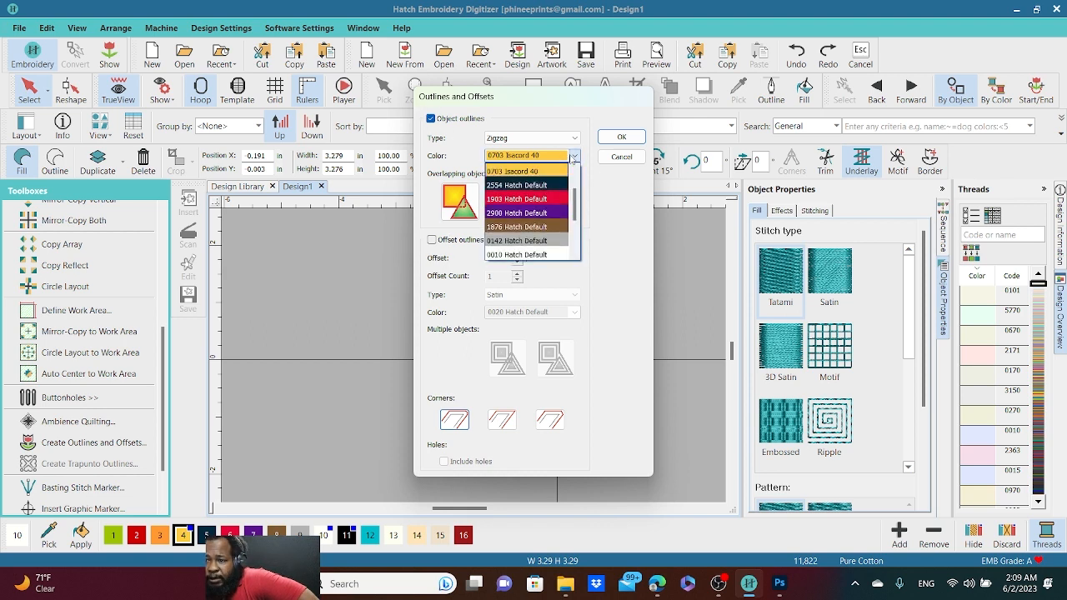
{"action": "left_click", "coordinate": [573, 157]}
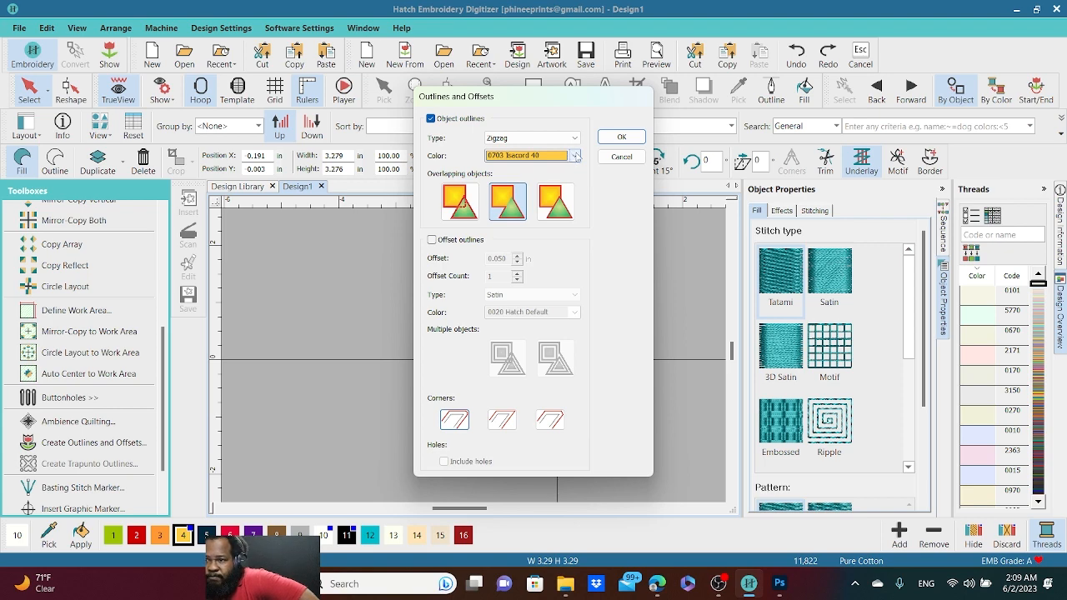
{"action": "left_click", "coordinate": [554, 138]}
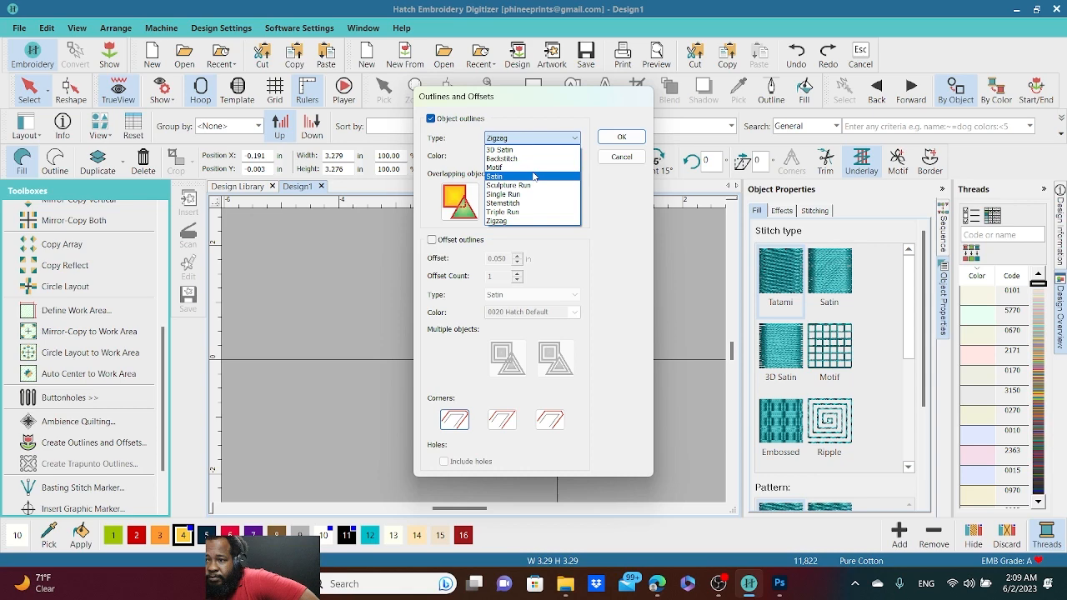
{"action": "left_click", "coordinate": [533, 176]}
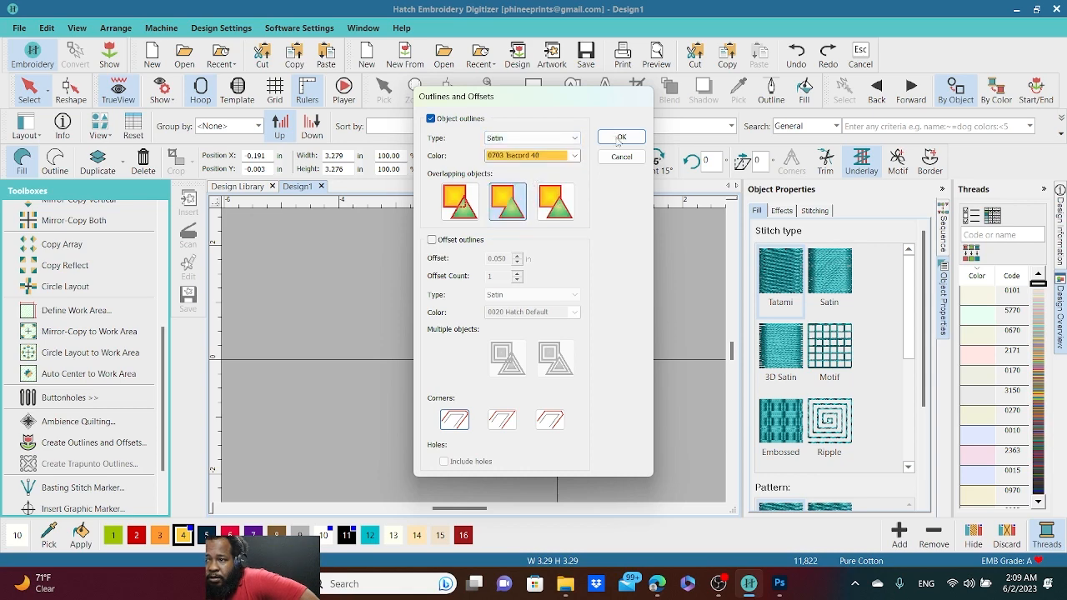
{"action": "left_click", "coordinate": [621, 137]}
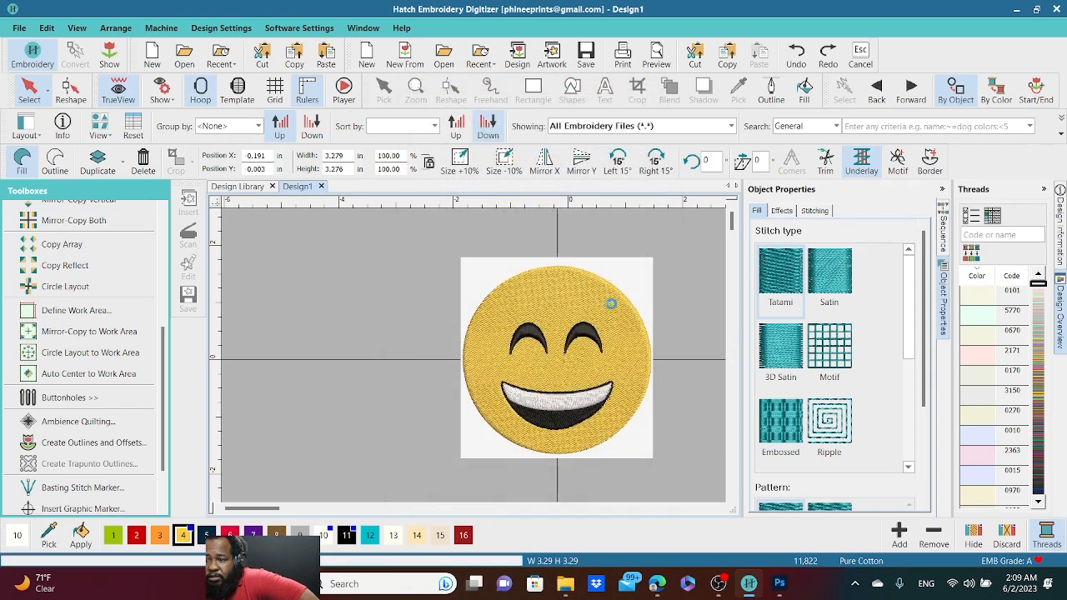
{"action": "key", "text": "Escape"}
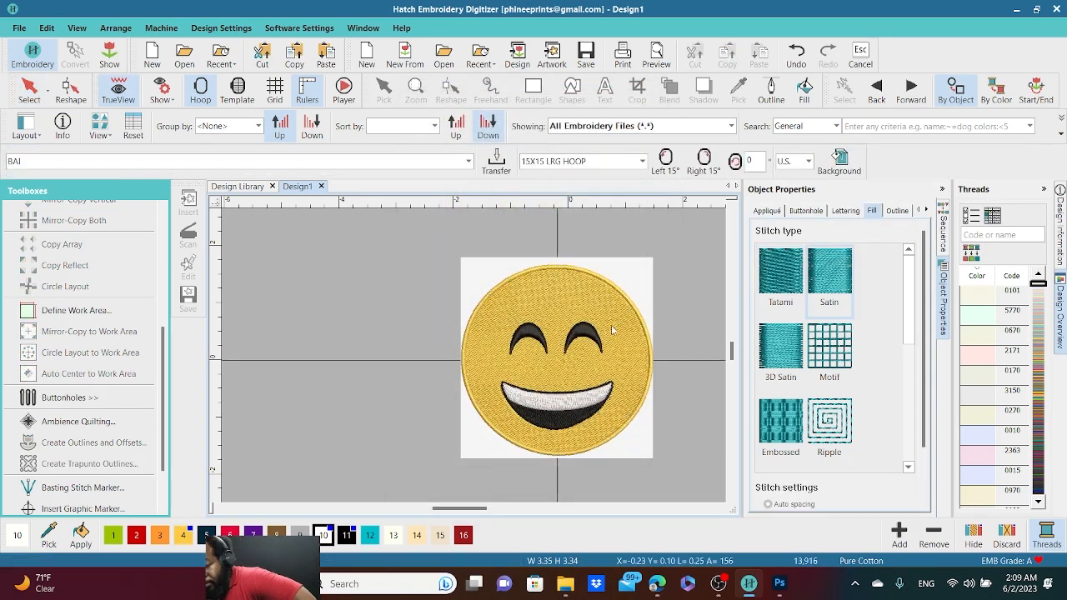
- Select the satin outline around the face and set its stitch width to 0.125 in
{"action": "left_click", "coordinate": [577, 272]}
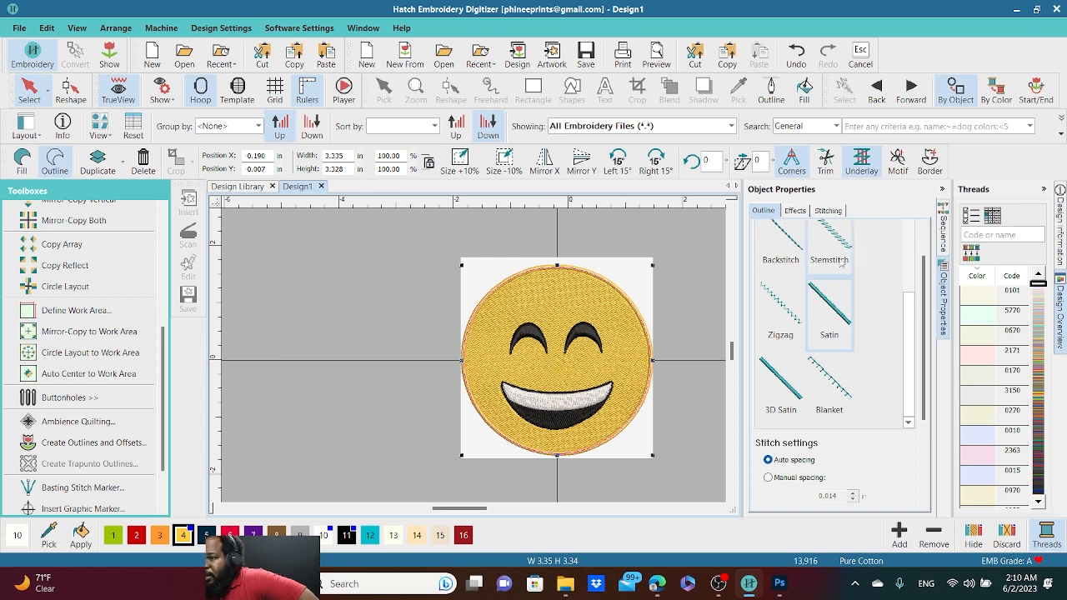
{"action": "left_click_drag", "start_coordinate": [924, 320], "coordinate": [925, 429]}
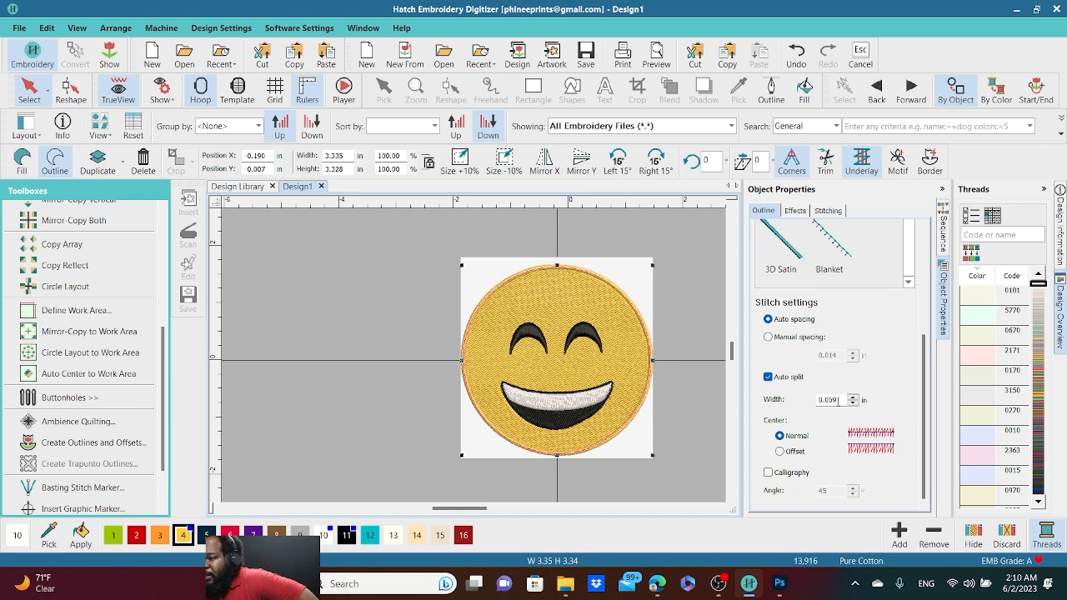
{"action": "left_click", "coordinate": [837, 400]}
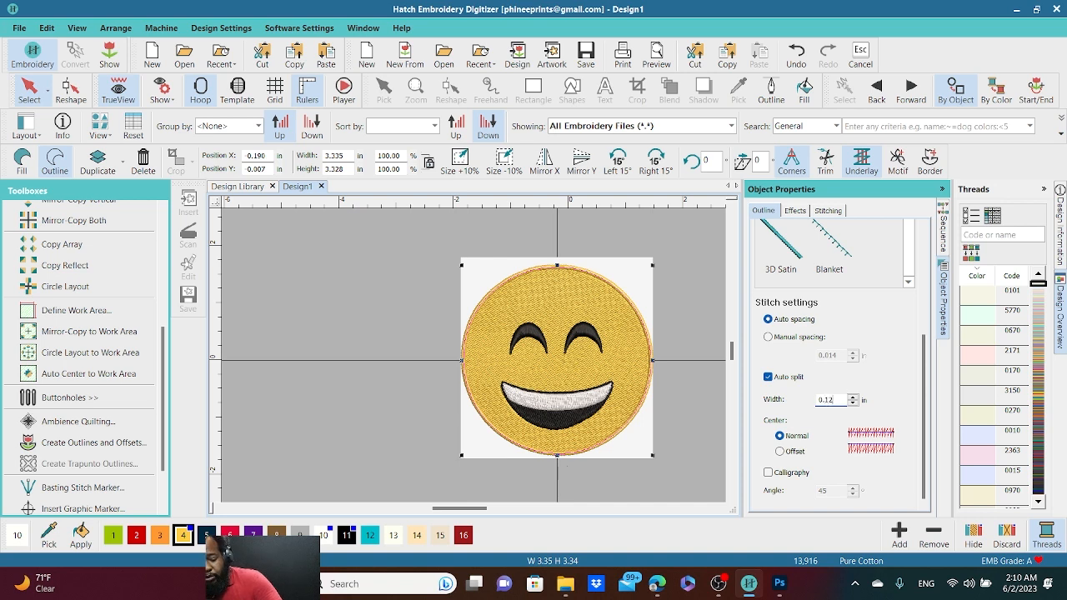
{"action": "key", "text": "Return"}
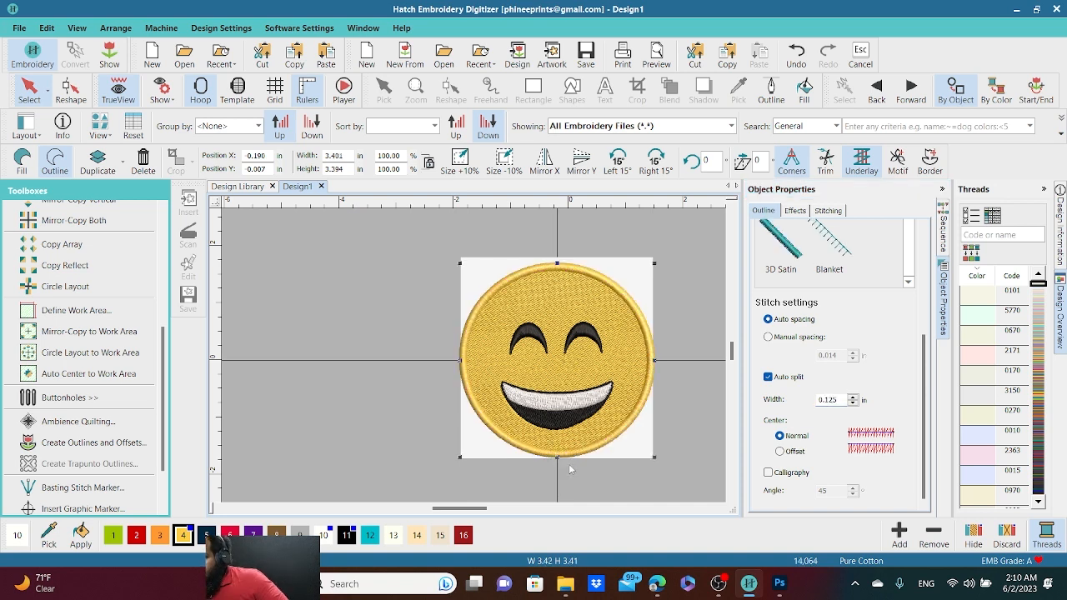
- Widen the satin outline around the face to 0.200 in and to 0.325 in
{"action": "left_click_drag", "start_coordinate": [840, 401], "coordinate": [826, 402]}
{"action": "type", "text": "2"}
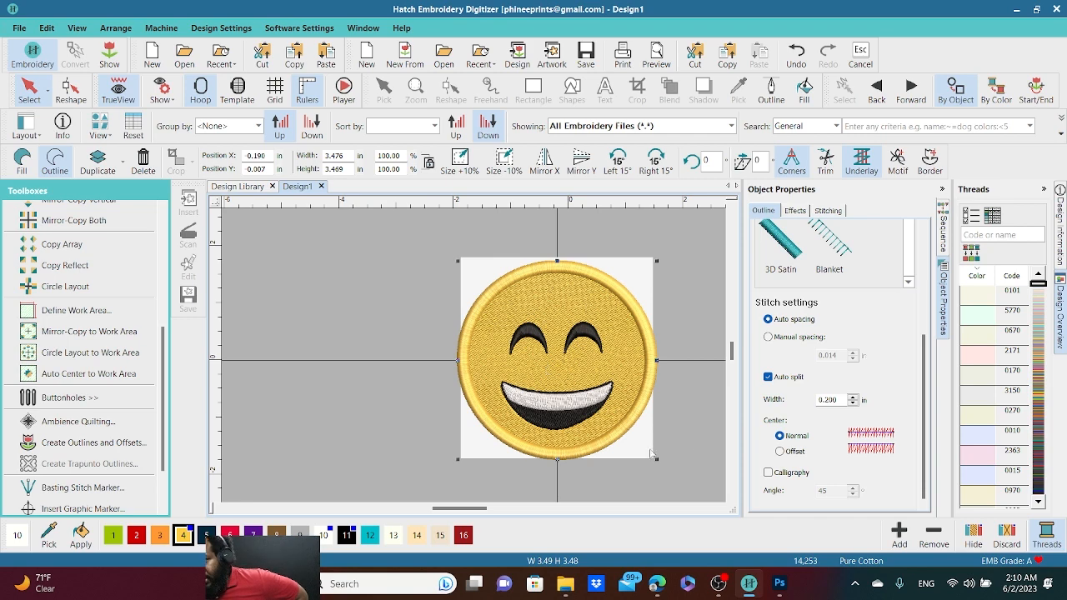
{"action": "left_click_drag", "start_coordinate": [838, 399], "coordinate": [829, 399]}
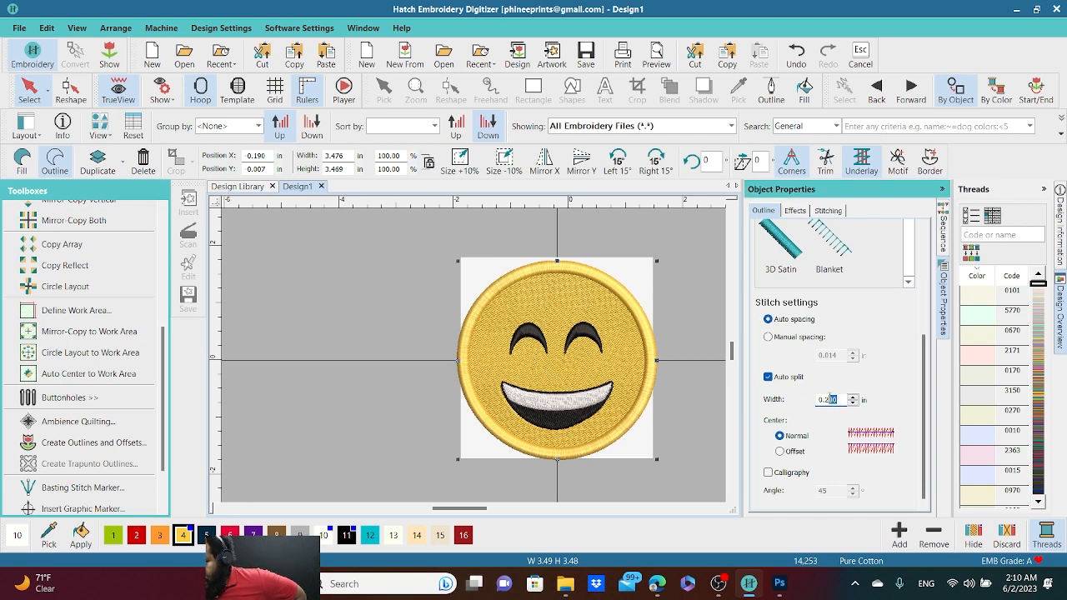
{"action": "type", "text": "0.325"}
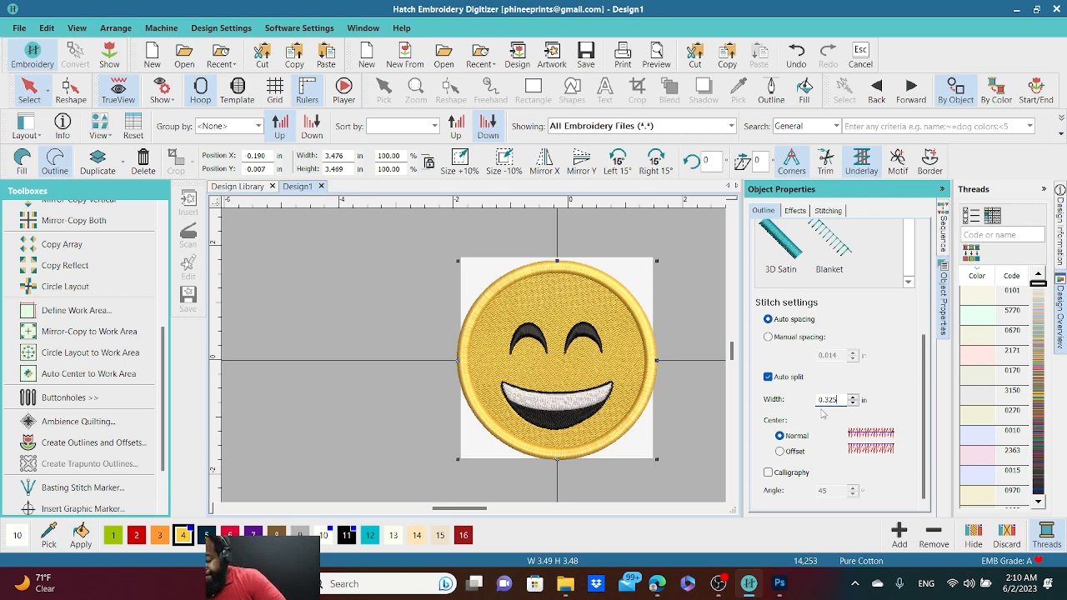
{"action": "key", "text": "Return"}
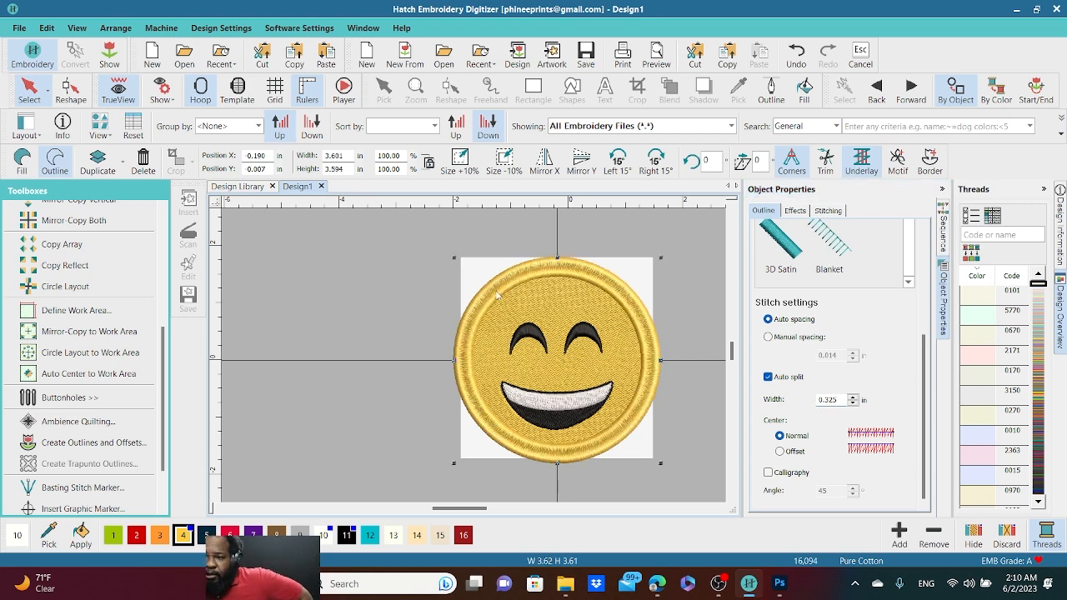
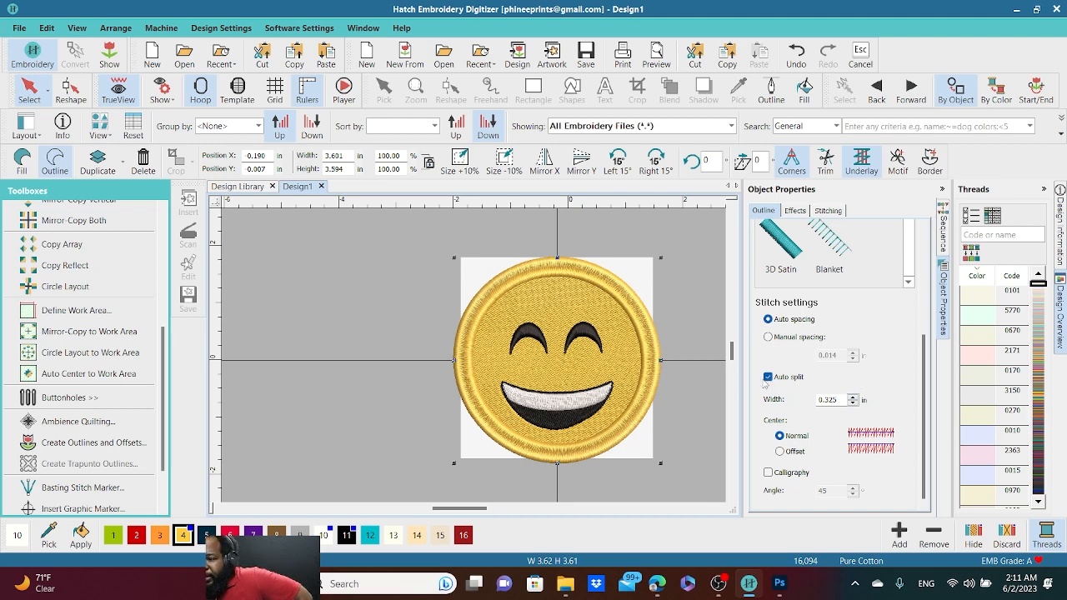
- Turn off Auto split for the satin outline around the face and set its width to 0.590 in
{"action": "left_click", "coordinate": [767, 378]}
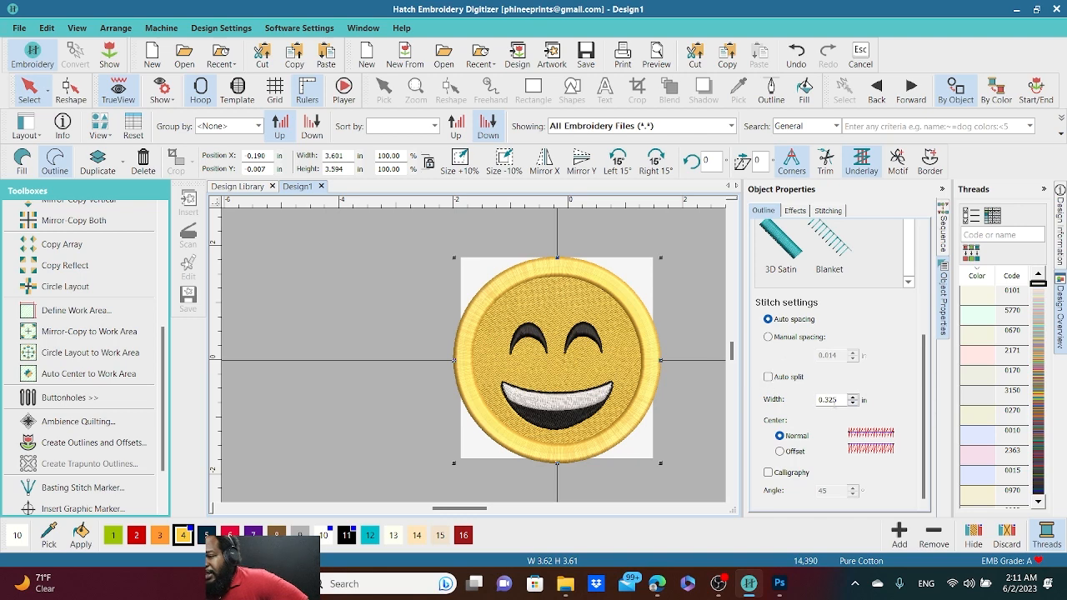
{"action": "left_click_drag", "start_coordinate": [836, 399], "coordinate": [822, 392]}
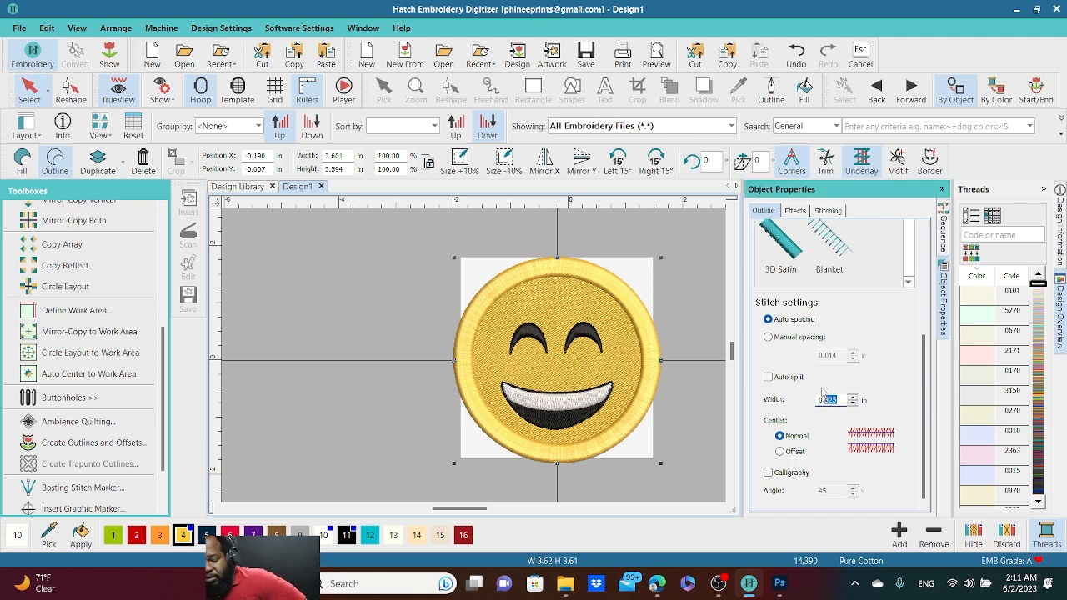
{"action": "type", "text": "5"}
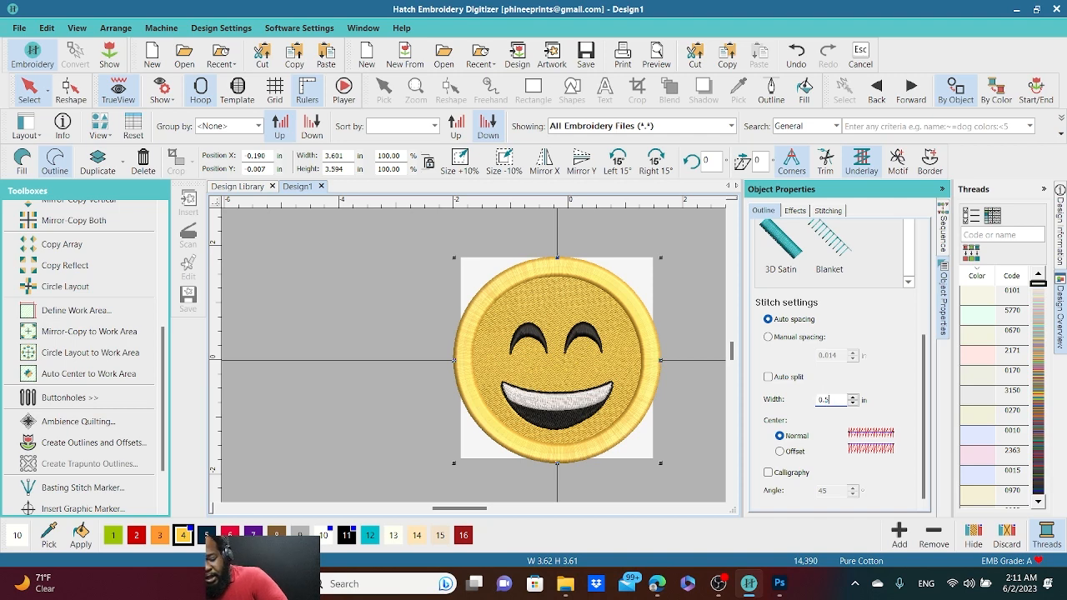
{"action": "type", "text": "90"}
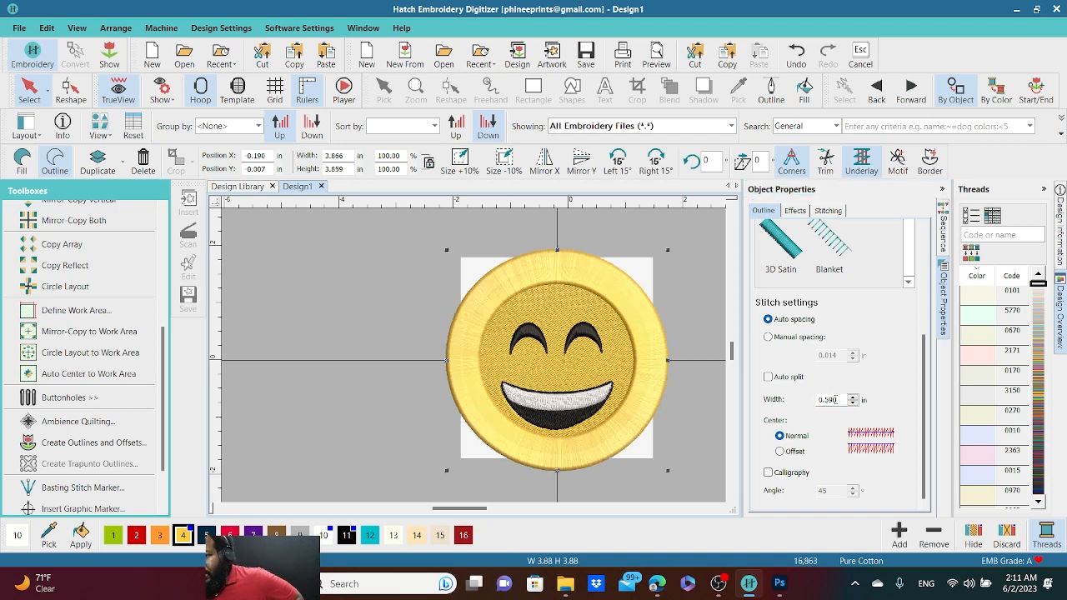
- Set the width of the satin outline around the face to 0.059 in
{"action": "left_click_drag", "start_coordinate": [839, 400], "coordinate": [831, 400]}
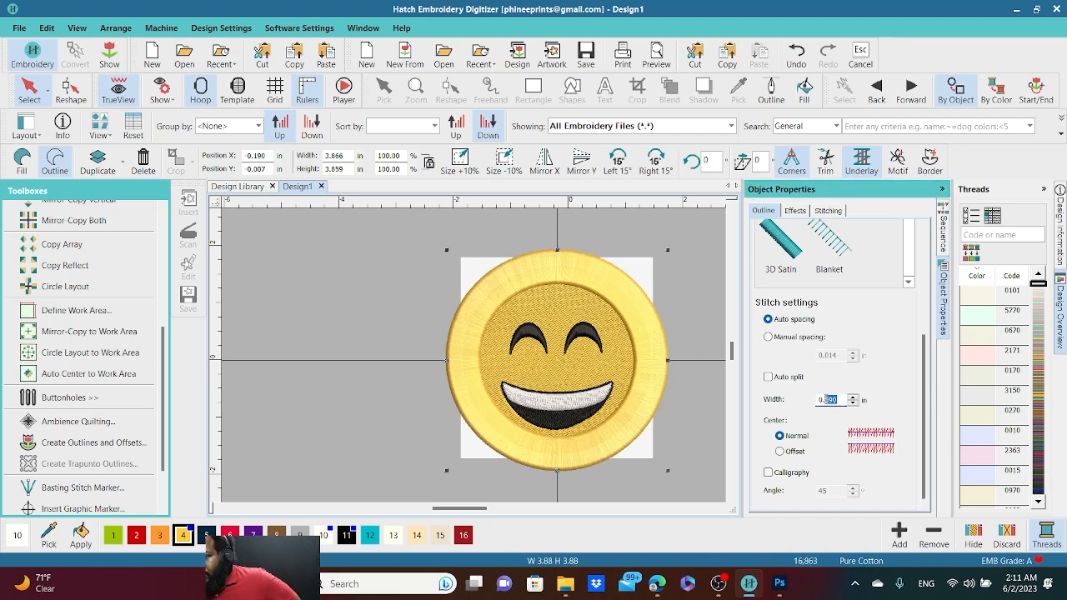
{"action": "type", "text": "05"}
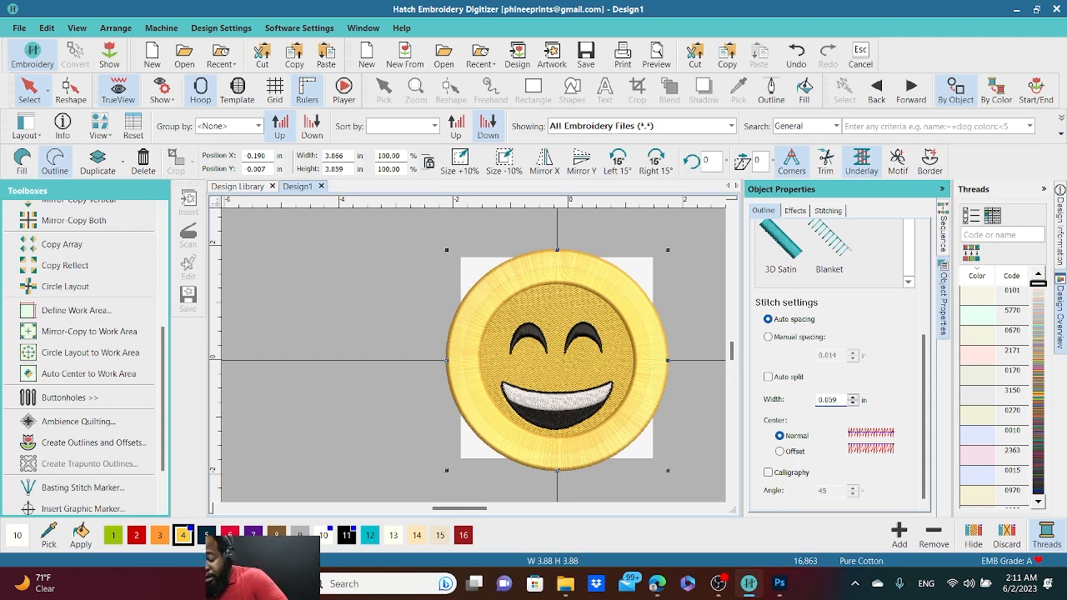
{"action": "key", "text": "Return"}
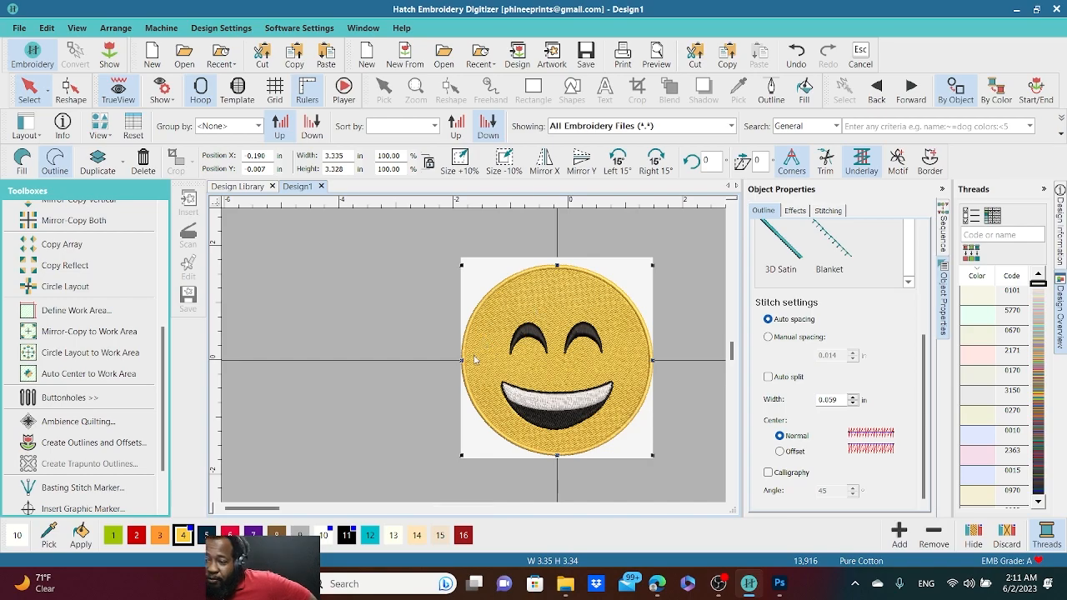
- Examine the stitching along the edge of the mouth up close, including the black mouth fill
{"action": "scroll", "coordinate": [483, 350], "scroll_direction": "down", "scroll_amount": 2}
{"action": "scroll", "coordinate": [461, 372], "scroll_direction": "up", "scroll_amount": 4}
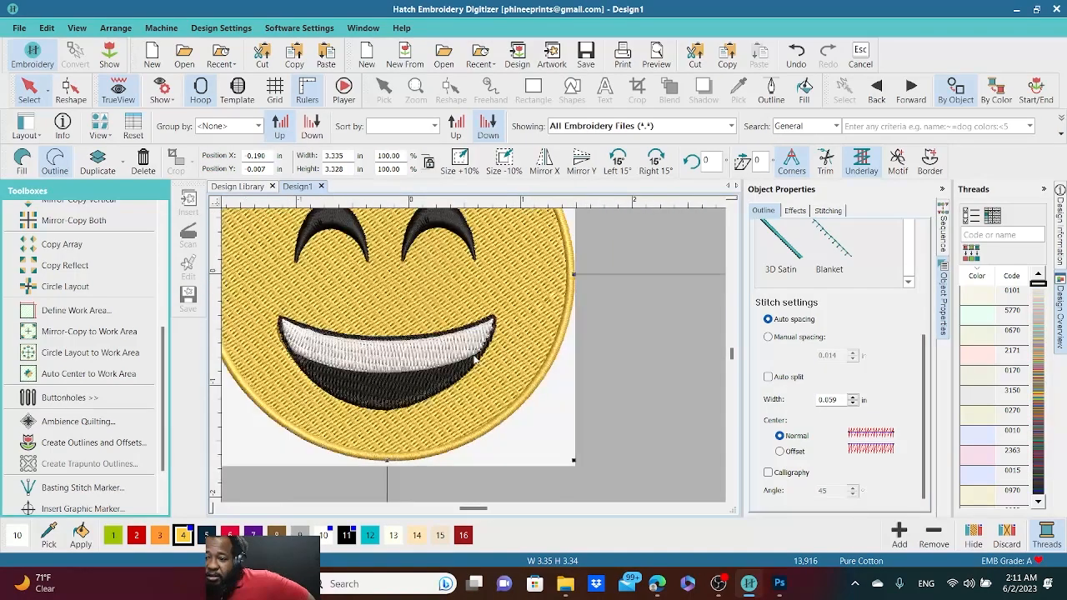
{"action": "scroll", "coordinate": [466, 364], "scroll_direction": "up", "scroll_amount": 5}
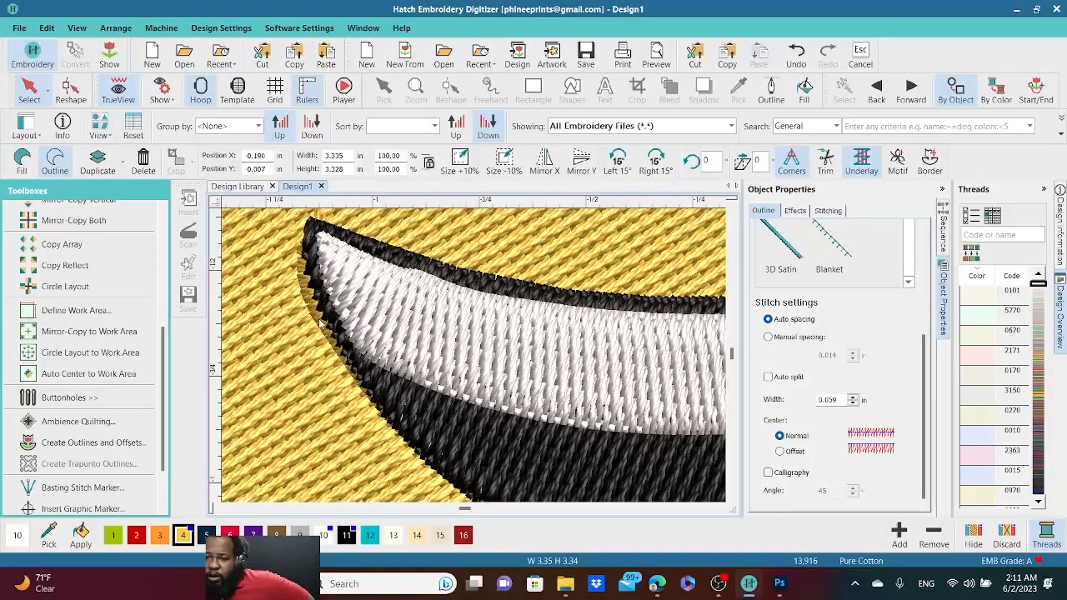
{"action": "scroll", "coordinate": [320, 324], "scroll_direction": "up", "scroll_amount": 2}
{"action": "left_click", "coordinate": [512, 359]}
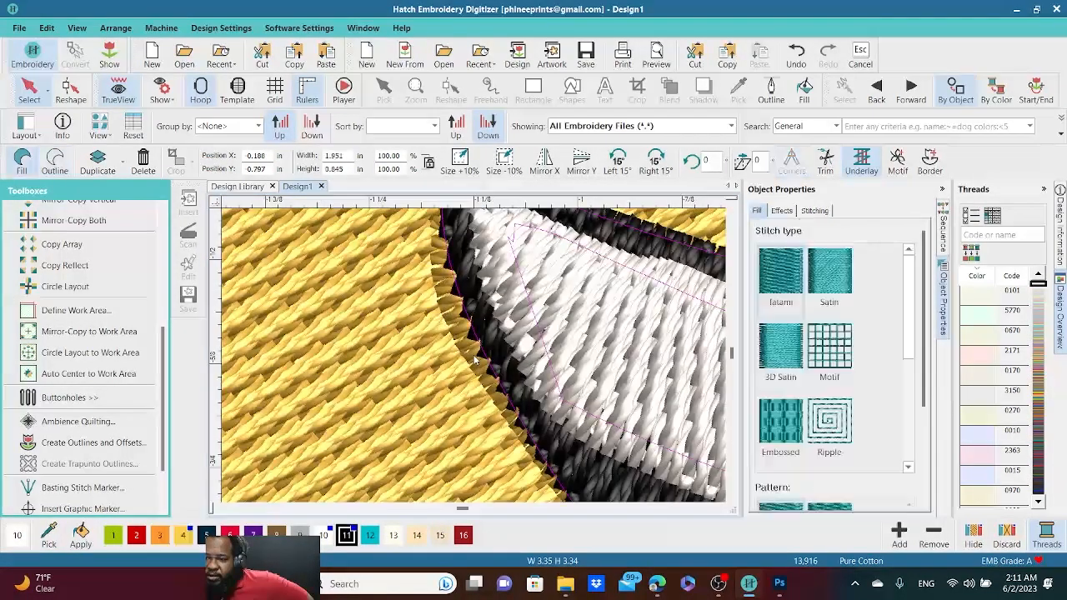
{"action": "scroll", "coordinate": [512, 359], "scroll_direction": "down", "scroll_amount": 2}
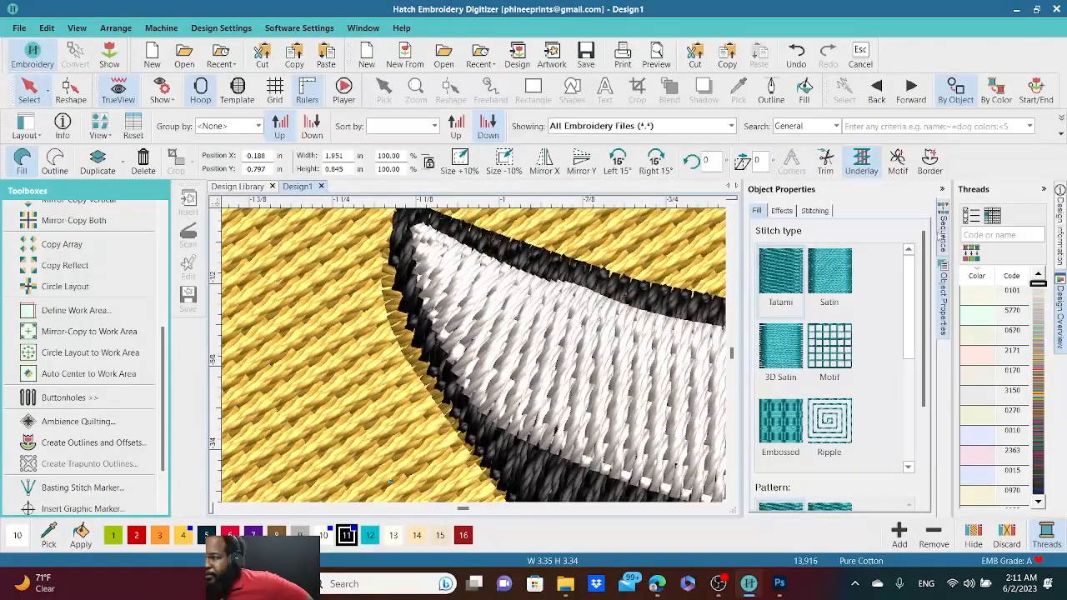
- Find the yellow satin outline around the mouth in the object sequence and delete it
{"action": "left_click", "coordinate": [942, 225]}
{"action": "scroll", "coordinate": [826, 321], "scroll_direction": "down", "scroll_amount": 1}
{"action": "scroll", "coordinate": [826, 320], "scroll_direction": "up", "scroll_amount": 5}
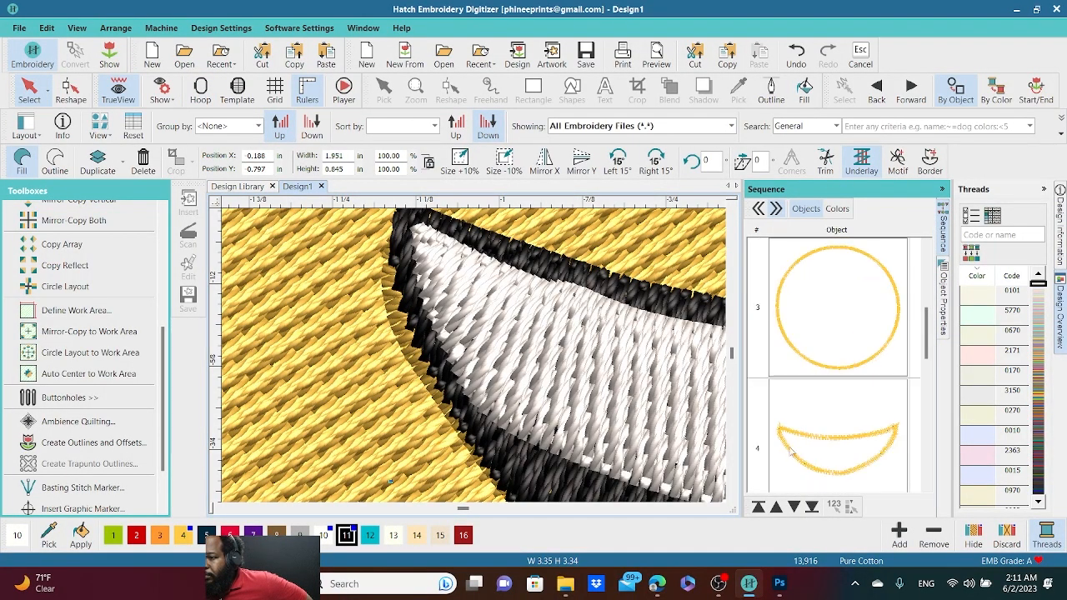
{"action": "left_click", "coordinate": [843, 446]}
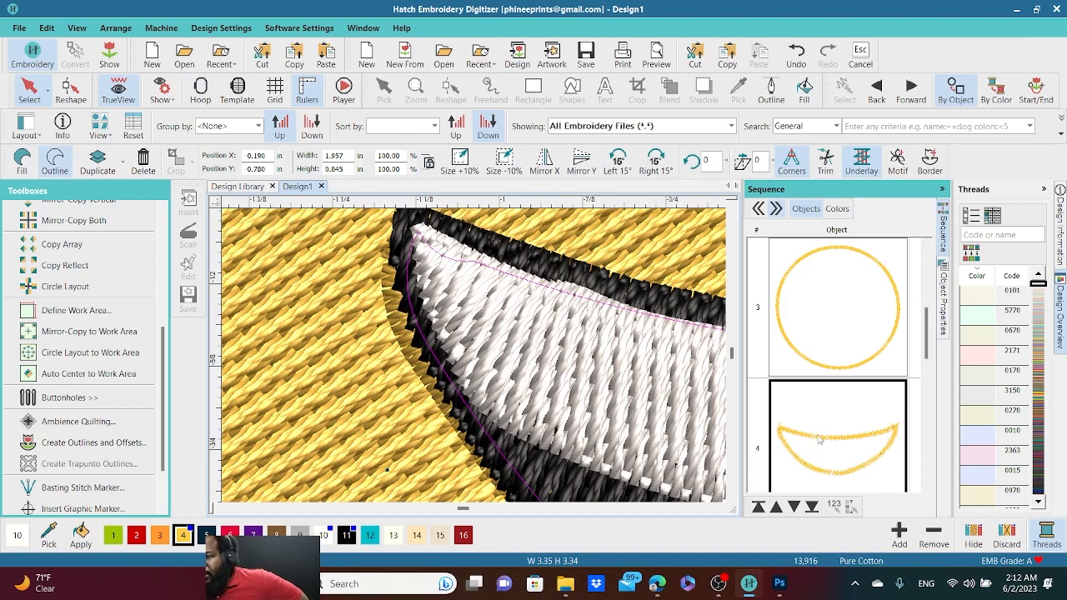
{"action": "scroll", "coordinate": [819, 439], "scroll_direction": "down", "scroll_amount": 2}
{"action": "scroll", "coordinate": [820, 439], "scroll_direction": "up", "scroll_amount": 4}
{"action": "scroll", "coordinate": [819, 440], "scroll_direction": "down", "scroll_amount": 2}
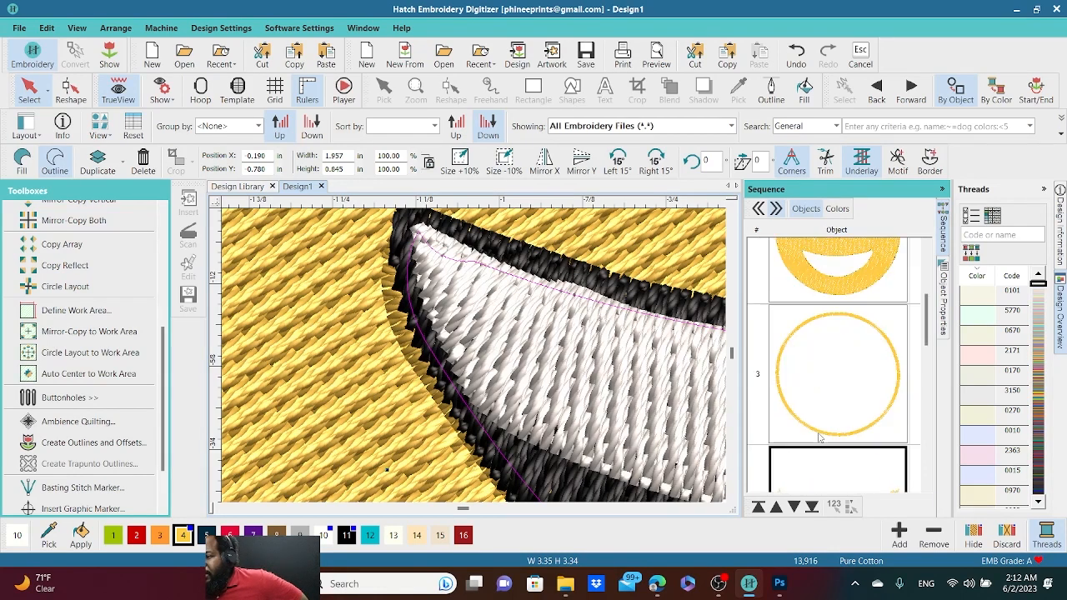
{"action": "scroll", "coordinate": [819, 439], "scroll_direction": "down", "scroll_amount": 1}
{"action": "scroll", "coordinate": [813, 293], "scroll_direction": "down", "scroll_amount": 2}
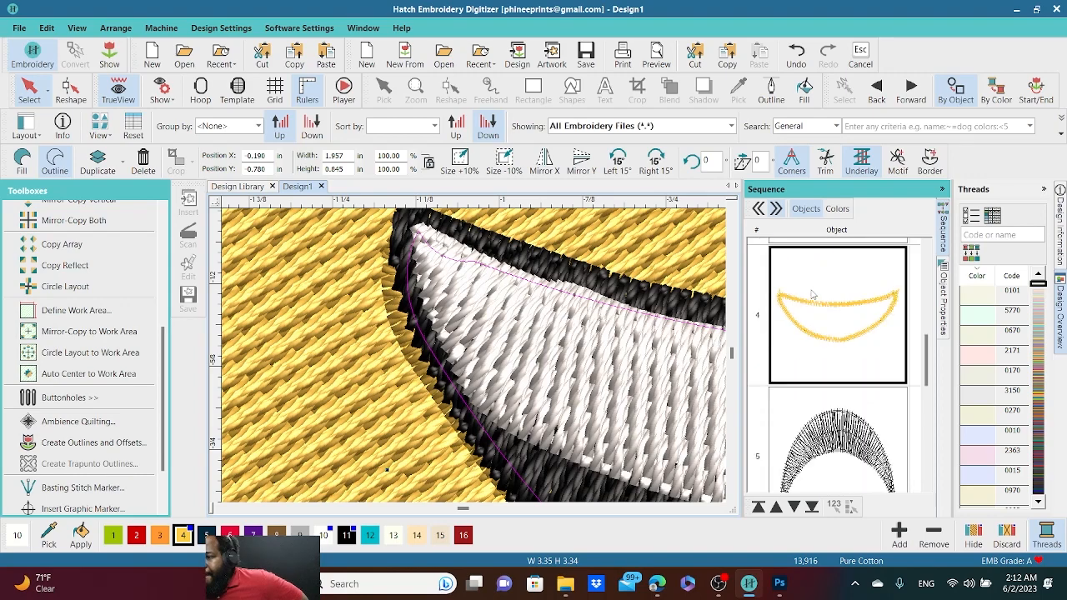
{"action": "scroll", "coordinate": [813, 293], "scroll_direction": "down", "scroll_amount": 1}
{"action": "scroll", "coordinate": [813, 293], "scroll_direction": "up", "scroll_amount": 1}
{"action": "left_click_drag", "start_coordinate": [928, 376], "coordinate": [925, 275]}
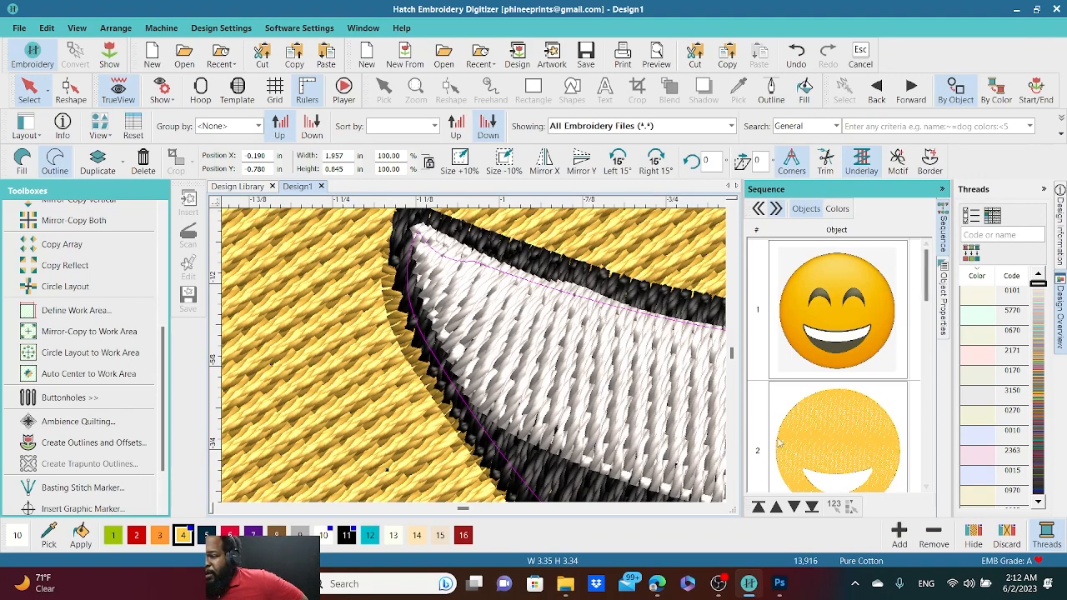
{"action": "left_click_drag", "start_coordinate": [923, 291], "coordinate": [928, 370]}
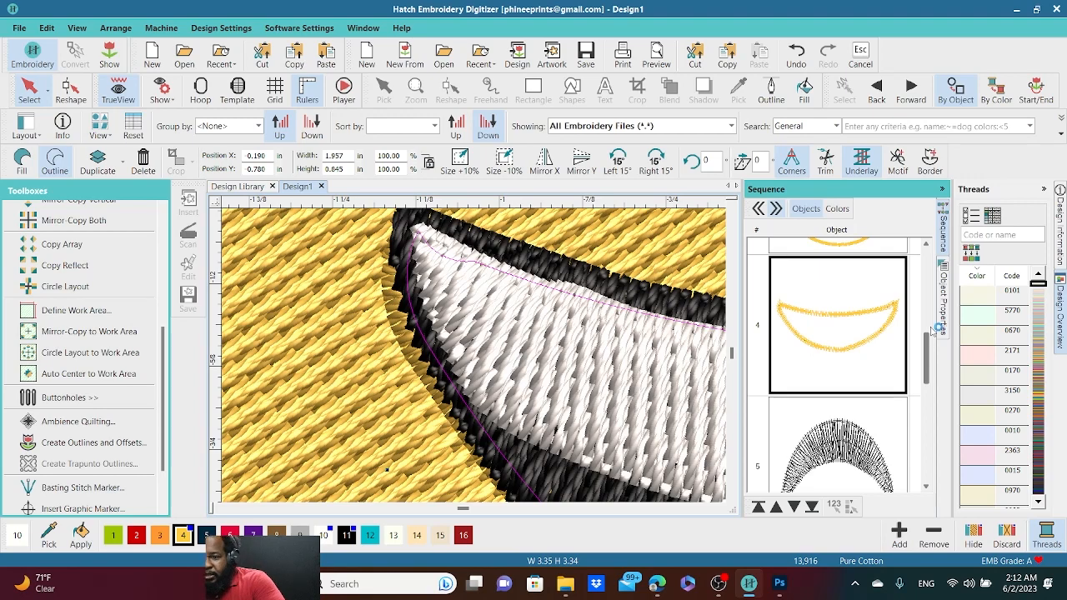
{"action": "key", "text": "Delete"}
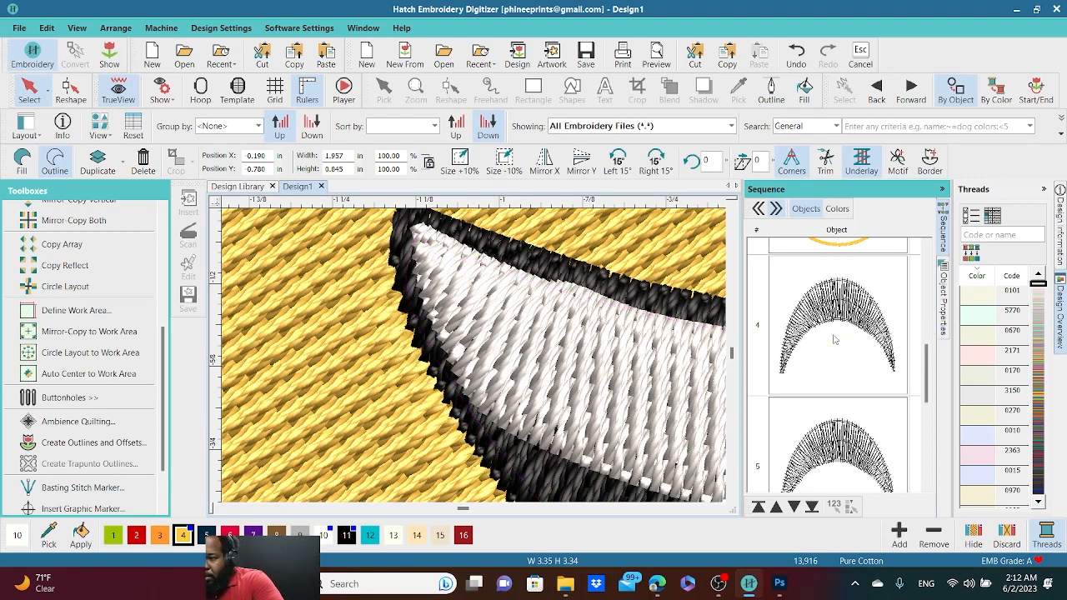
- Check the left eye object and view the whole emoji within the hoop
{"action": "left_click", "coordinate": [835, 339]}
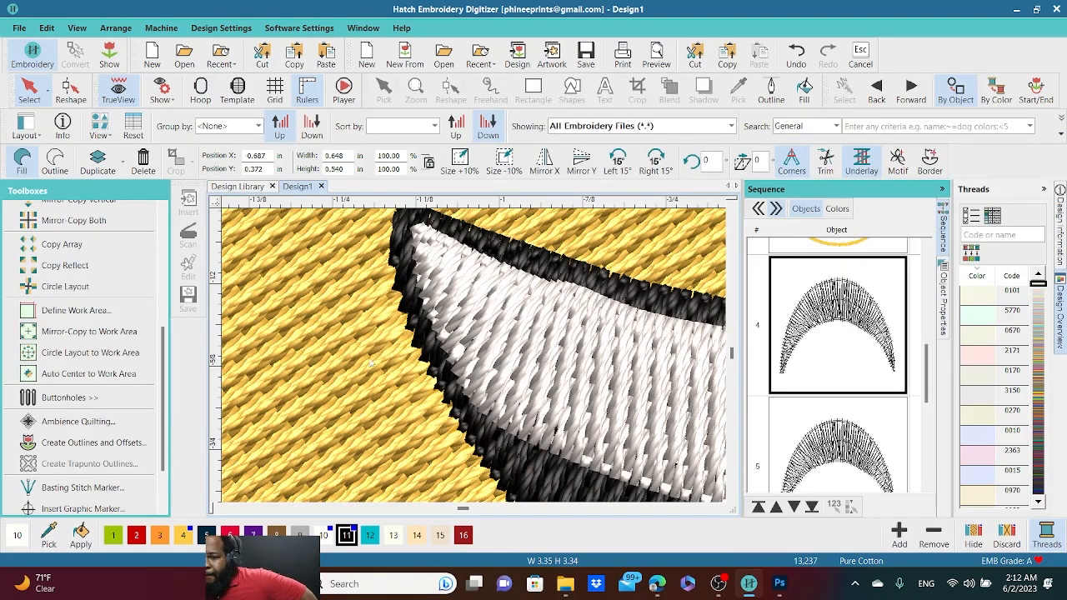
{"action": "scroll", "coordinate": [650, 342], "scroll_direction": "down", "scroll_amount": 2}
{"action": "scroll", "coordinate": [483, 359], "scroll_direction": "down", "scroll_amount": 3}
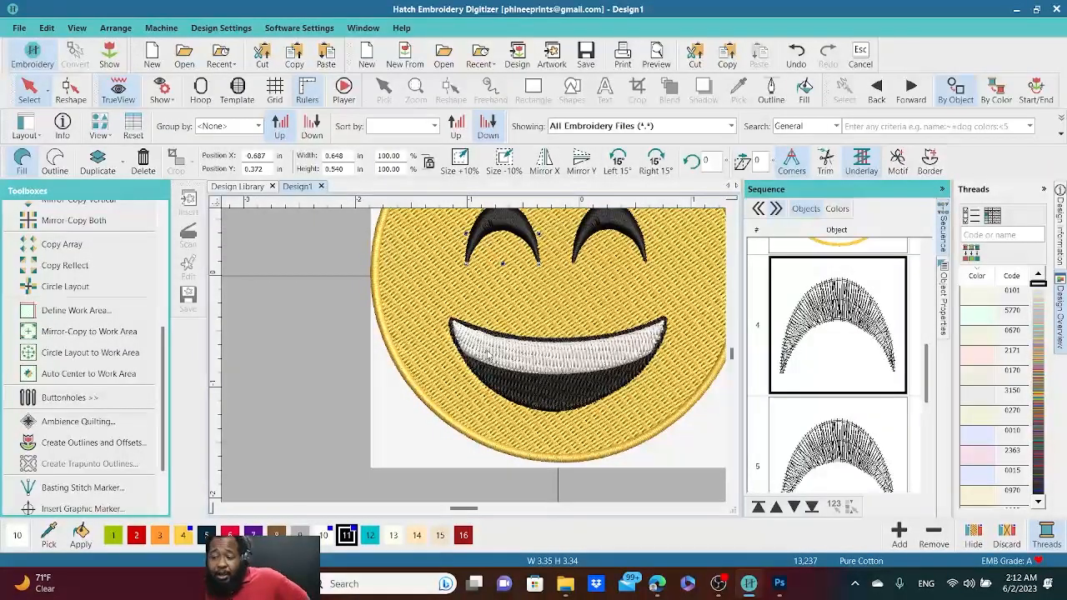
{"action": "scroll", "coordinate": [491, 389], "scroll_direction": "down", "scroll_amount": 3}
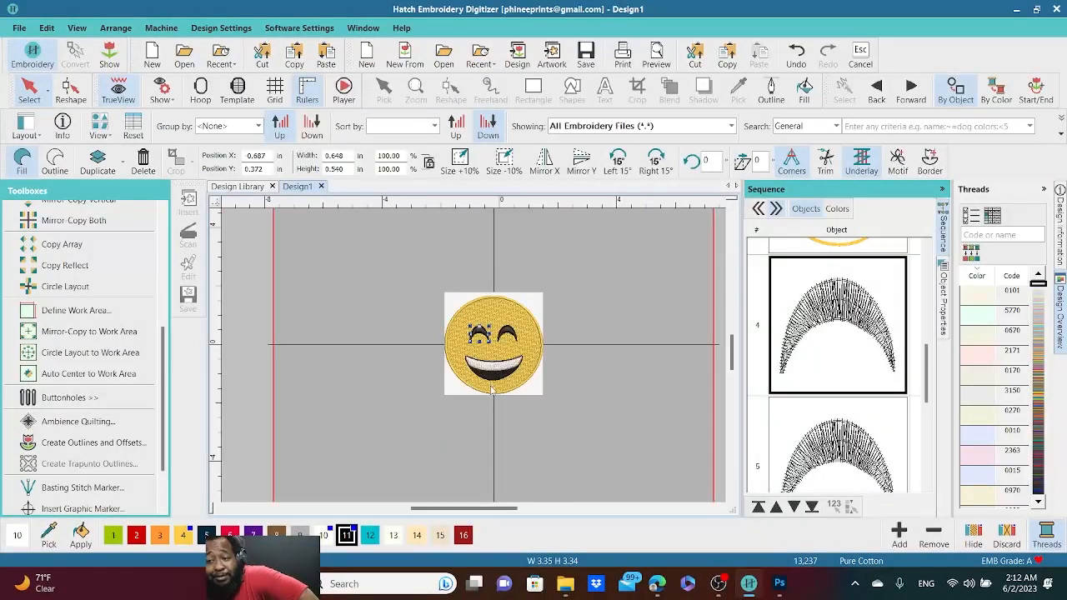
{"action": "left_click", "coordinate": [366, 288]}
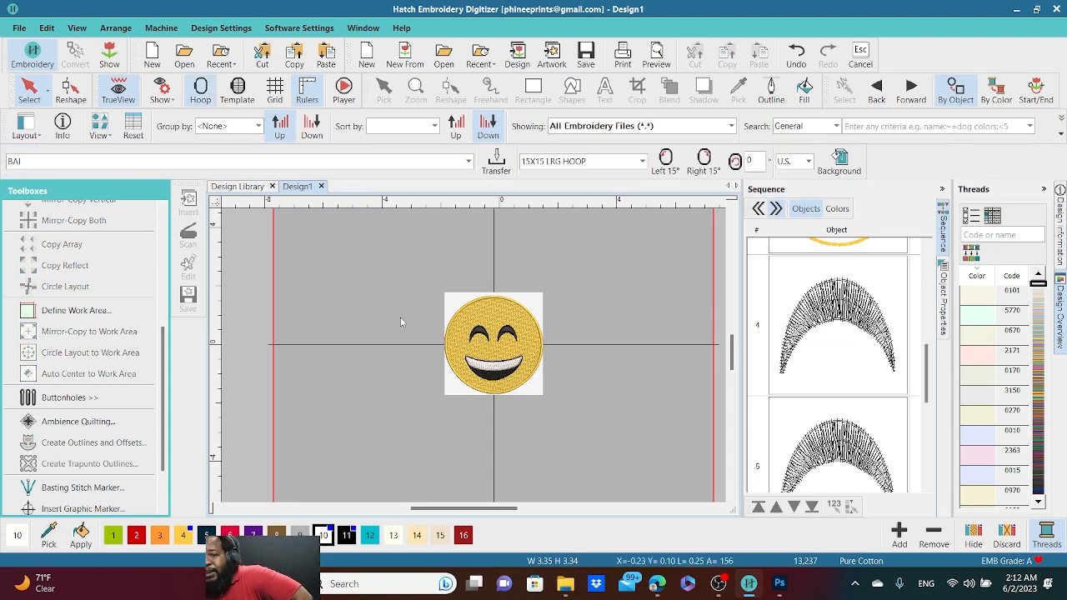
{"action": "scroll", "coordinate": [512, 362], "scroll_direction": "down", "scroll_amount": 2}
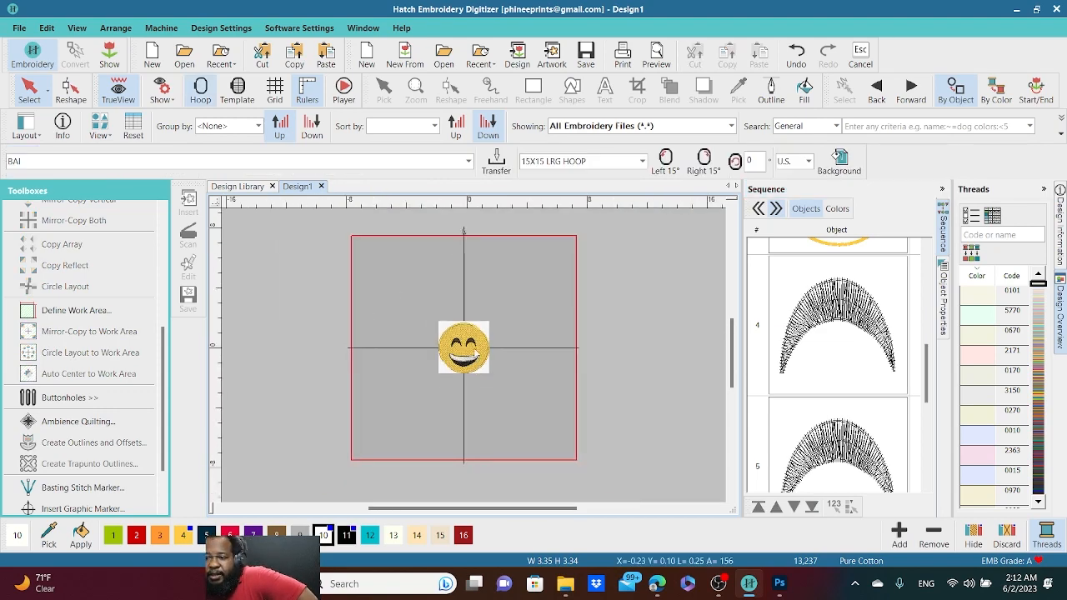
{"action": "scroll", "coordinate": [513, 363], "scroll_direction": "up", "scroll_amount": 3}
- Try the Satin and Embossed stitch types on the yellow face fill and restore Tatami
{"action": "left_click", "coordinate": [463, 354]}
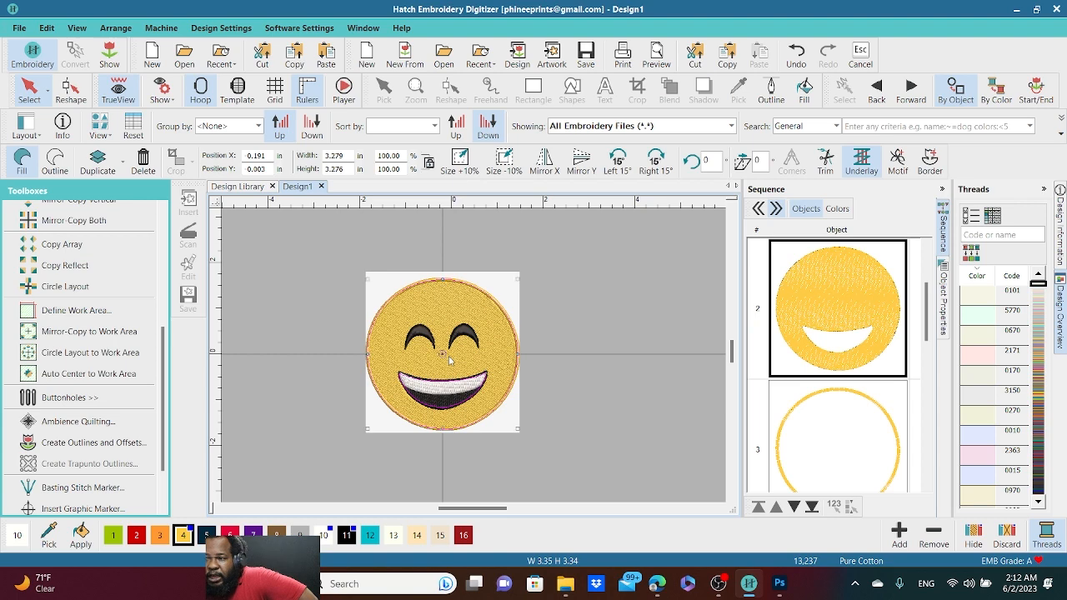
{"action": "left_click", "coordinate": [944, 305]}
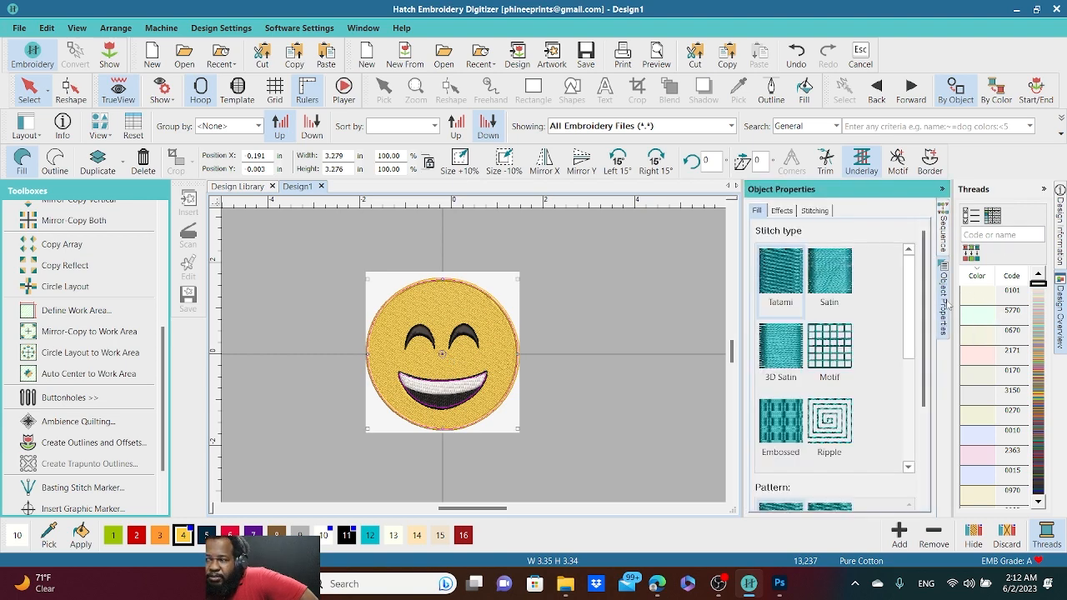
{"action": "left_click", "coordinate": [829, 288]}
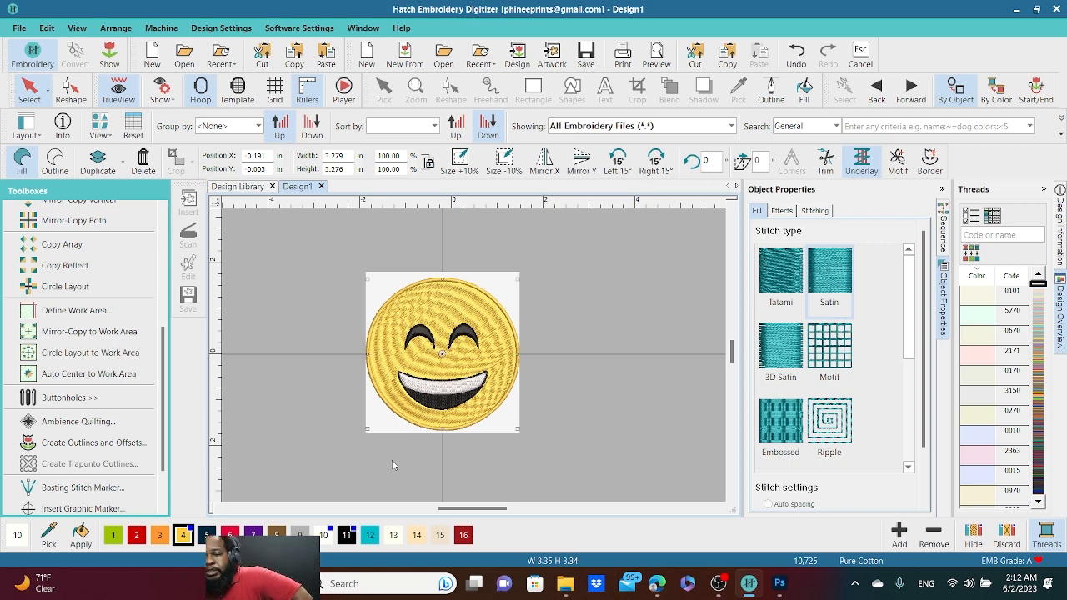
{"action": "left_click", "coordinate": [779, 405]}
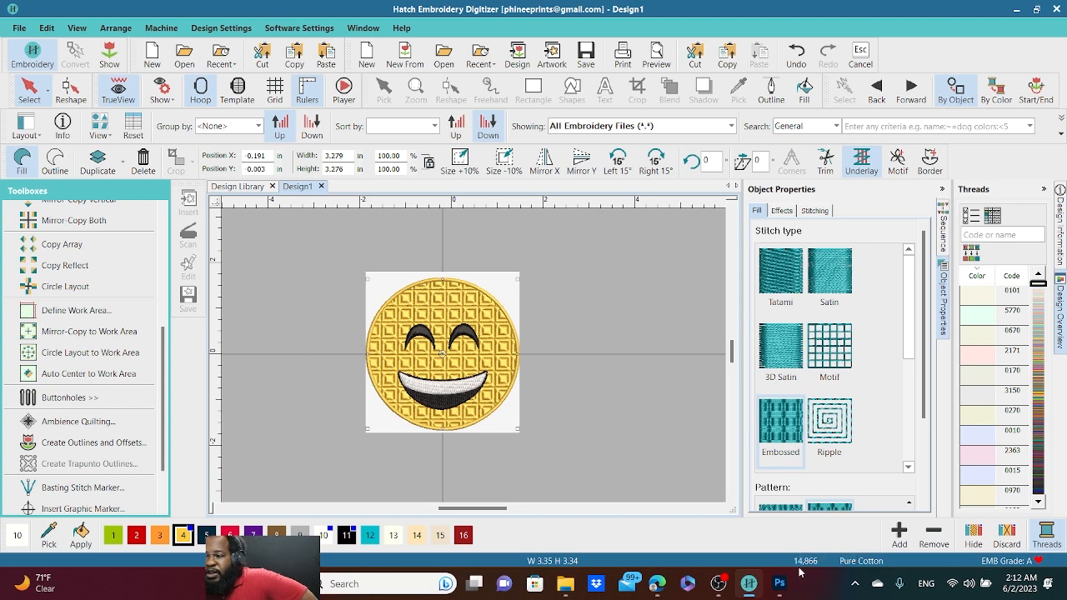
{"action": "left_click", "coordinate": [782, 277]}
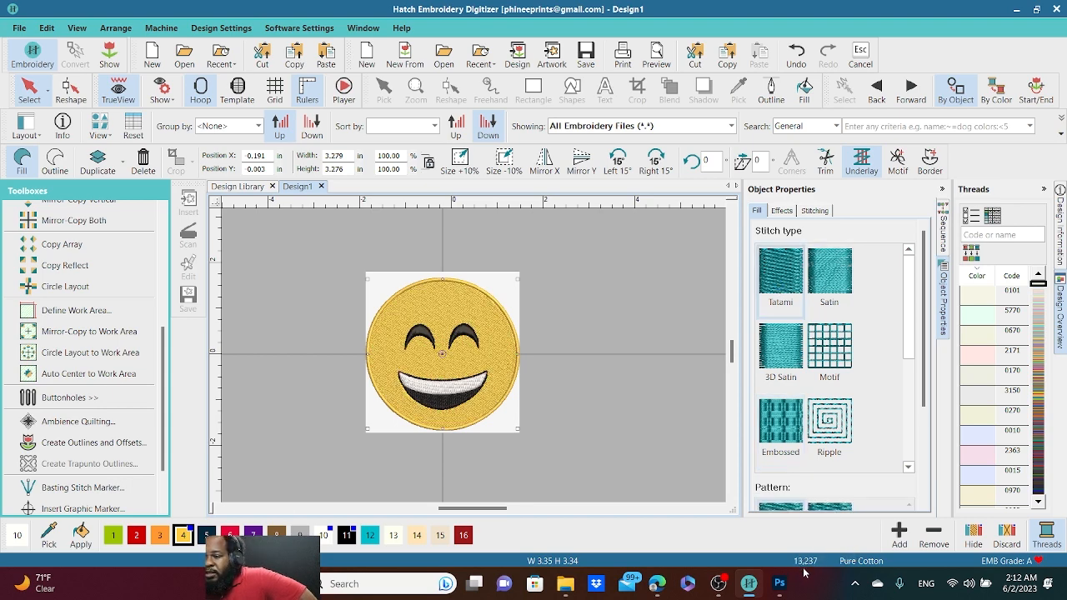
{"action": "left_click", "coordinate": [395, 244]}
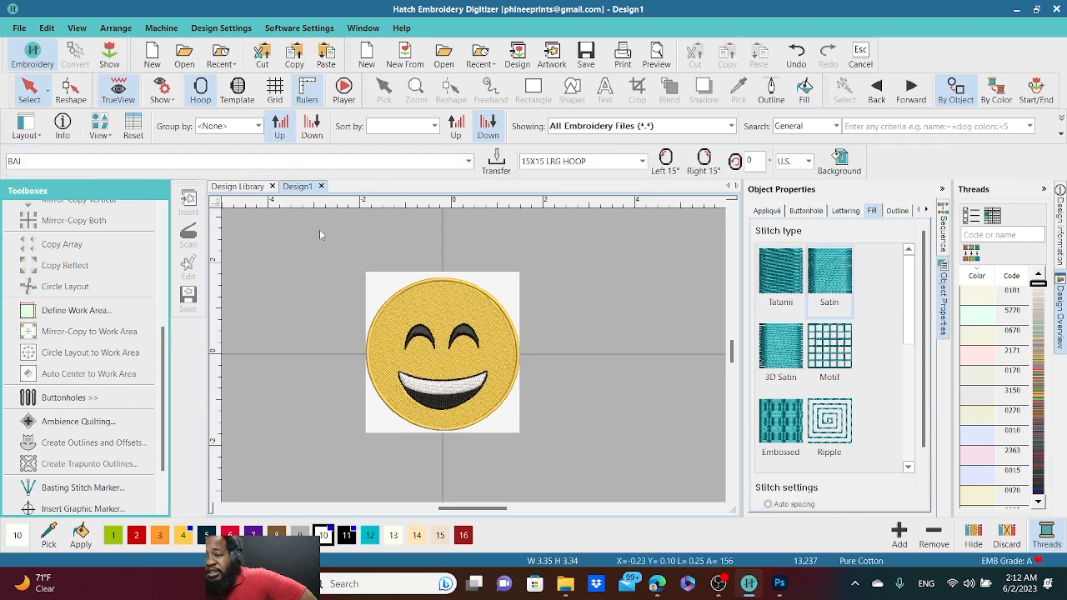
{"action": "left_click_drag", "start_coordinate": [545, 427], "coordinate": [545, 431]}
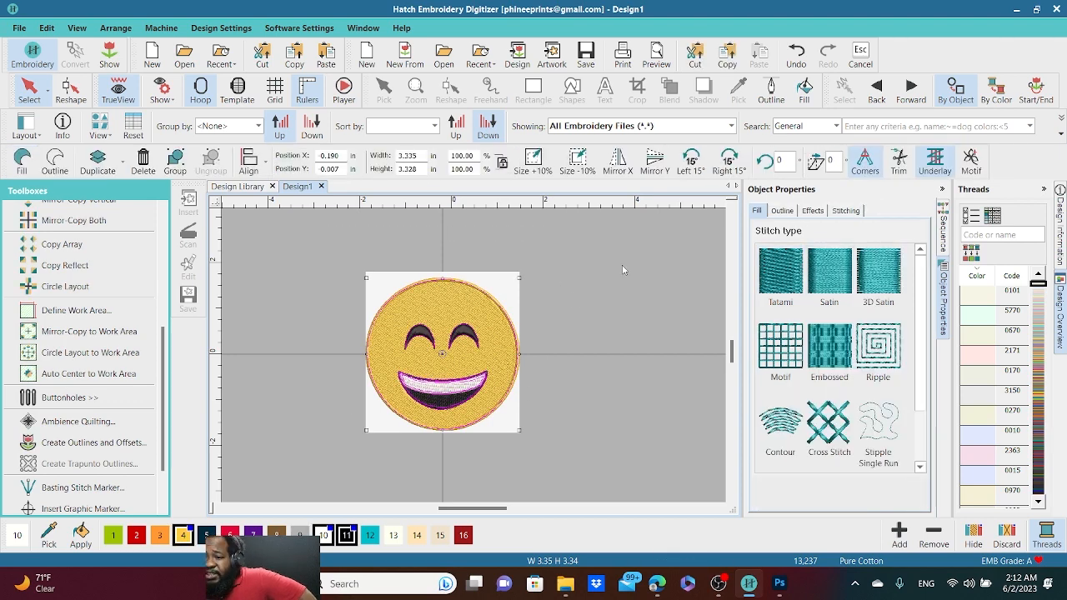
{"action": "left_click", "coordinate": [650, 258]}
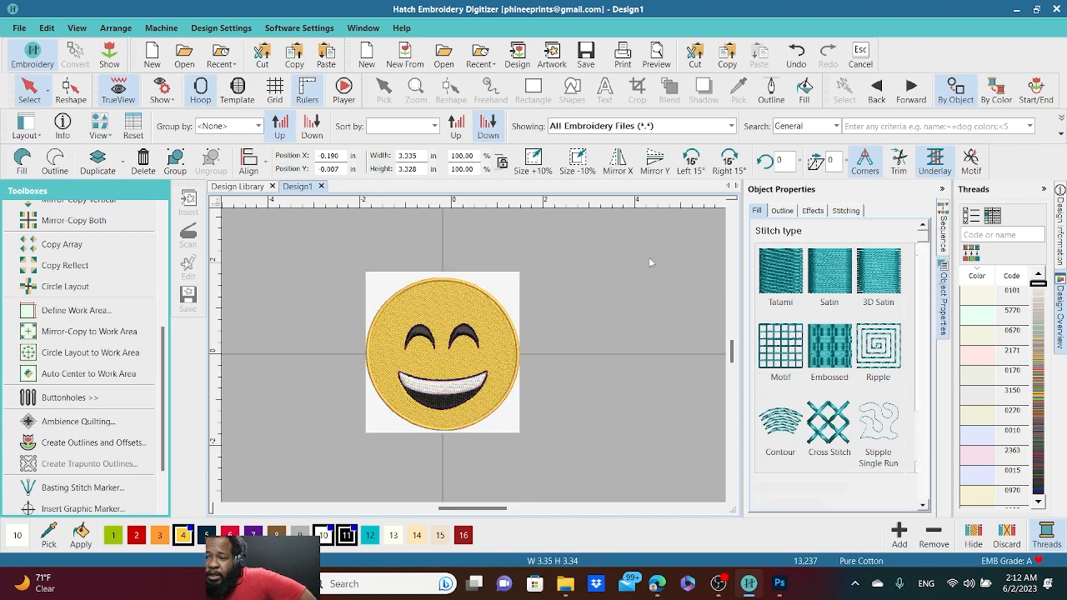
{"action": "left_click", "coordinate": [433, 299]}
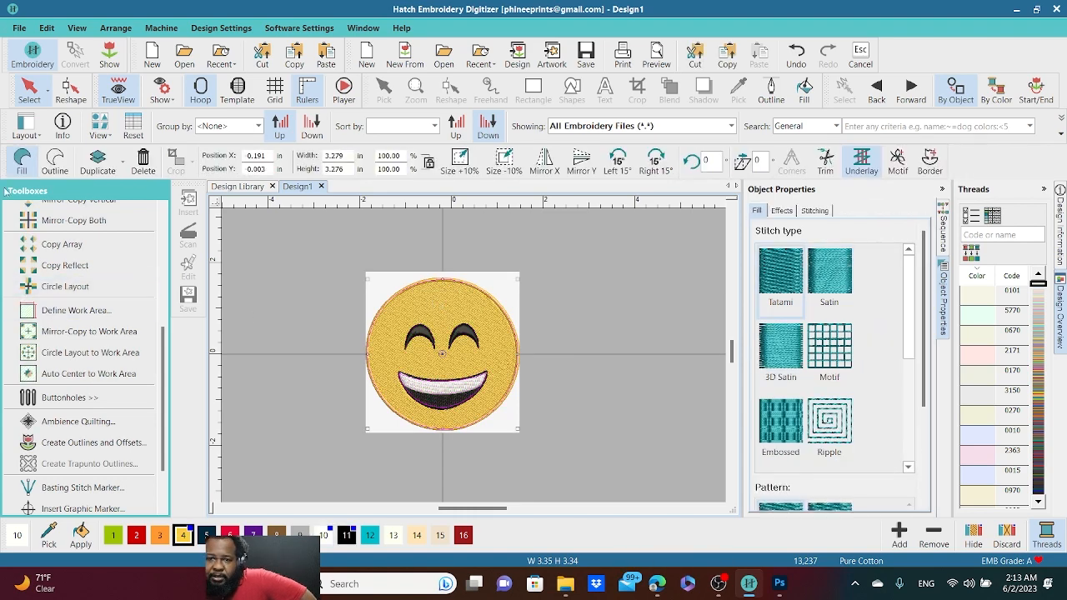
- Collapse the Create Layouts tools and expand the Edit Objects tools
{"action": "scroll", "coordinate": [50, 333], "scroll_direction": "up", "scroll_amount": 5}
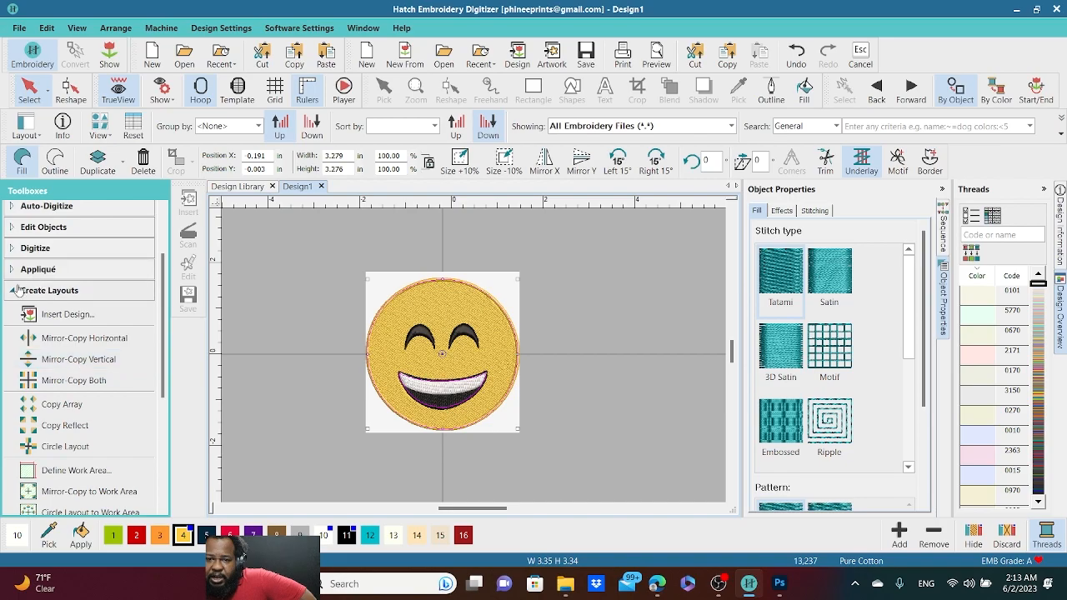
{"action": "left_click", "coordinate": [19, 289]}
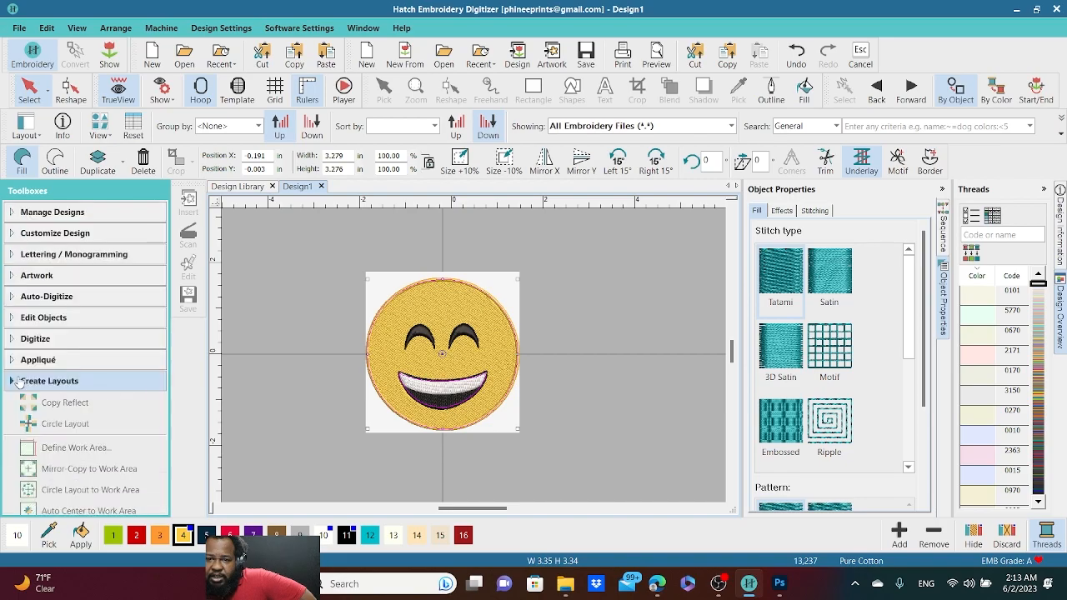
{"action": "left_click", "coordinate": [24, 321]}
- Select the white teeth object and set its stitch spacing adjustment to 50%
{"action": "scroll", "coordinate": [475, 360], "scroll_direction": "up", "scroll_amount": 5}
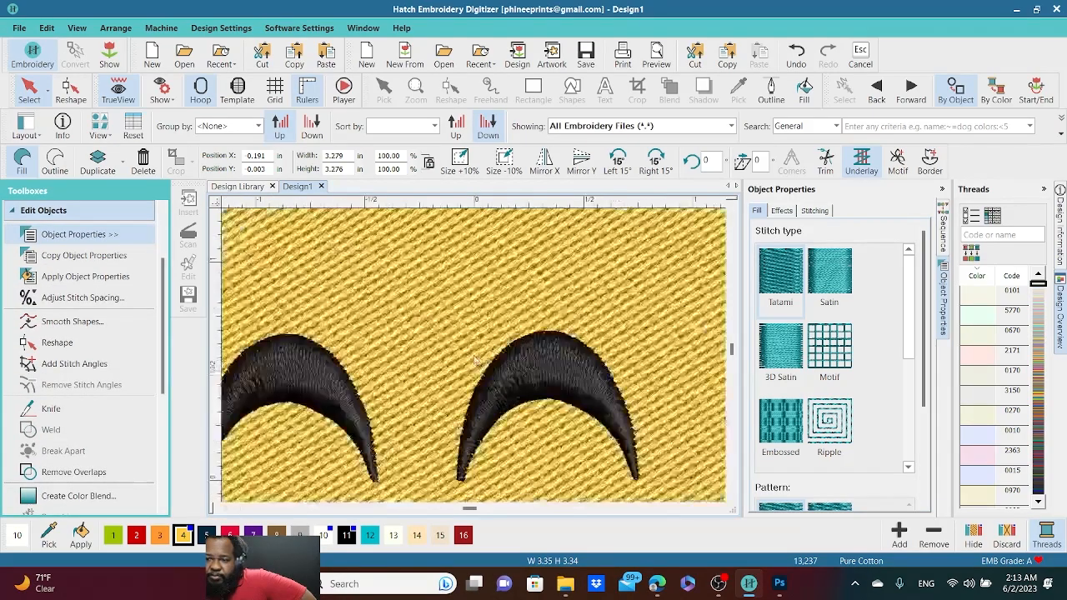
{"action": "scroll", "coordinate": [475, 360], "scroll_direction": "down", "scroll_amount": 5}
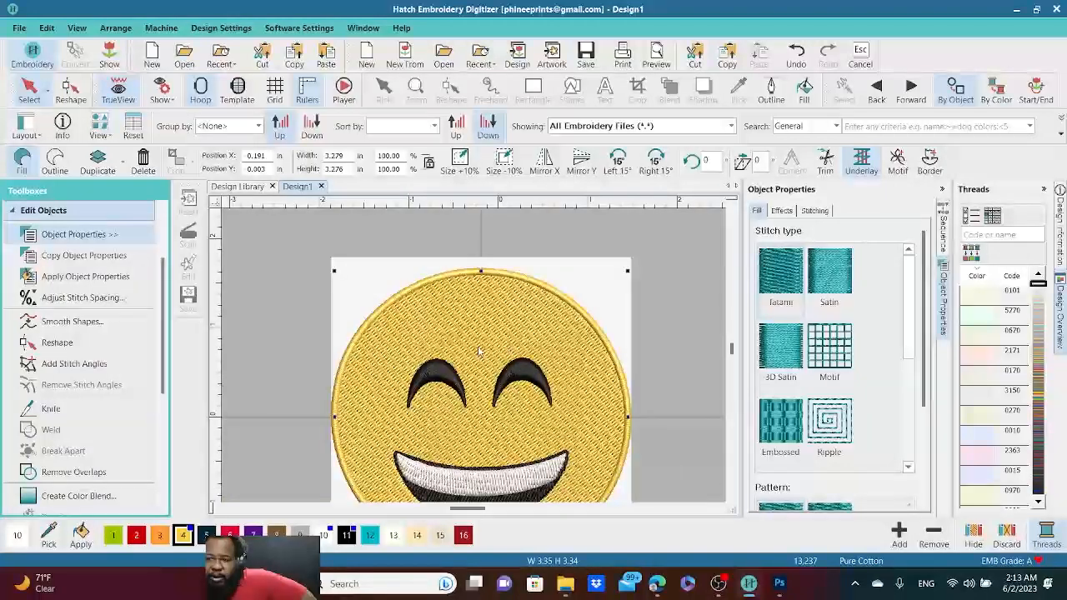
{"action": "scroll", "coordinate": [476, 353], "scroll_direction": "down", "scroll_amount": 2}
{"action": "left_click", "coordinate": [467, 446]}
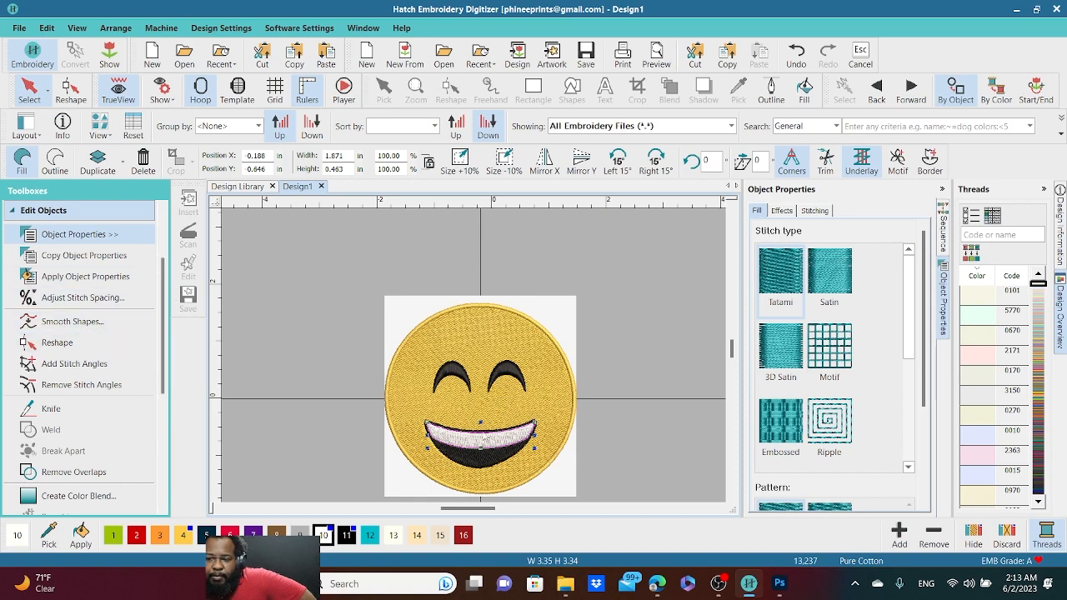
{"action": "scroll", "coordinate": [486, 436], "scroll_direction": "up", "scroll_amount": 3}
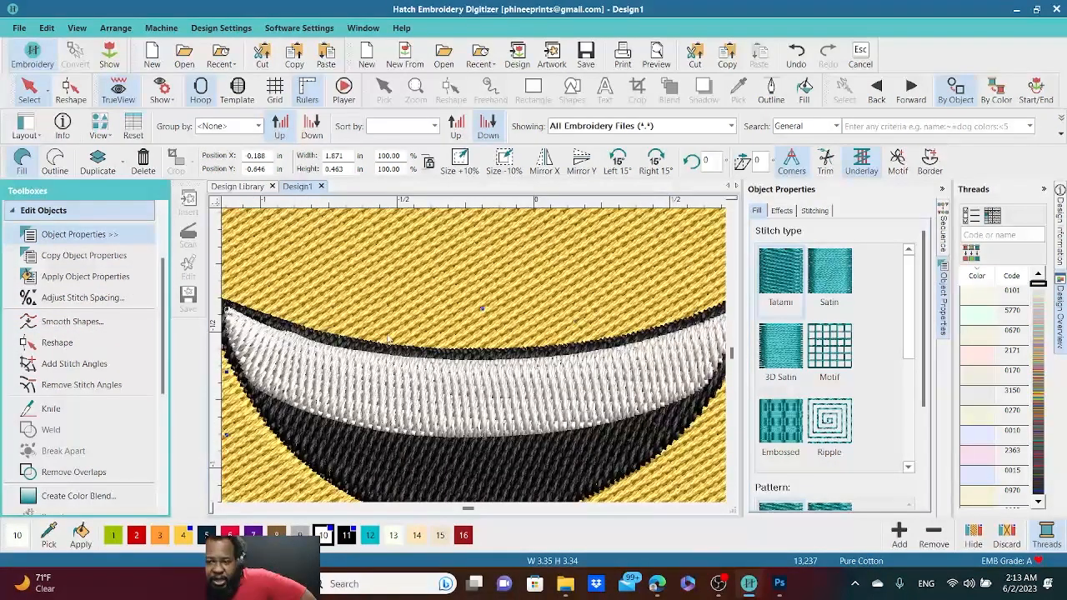
{"action": "scroll", "coordinate": [475, 360], "scroll_direction": "down", "scroll_amount": 2}
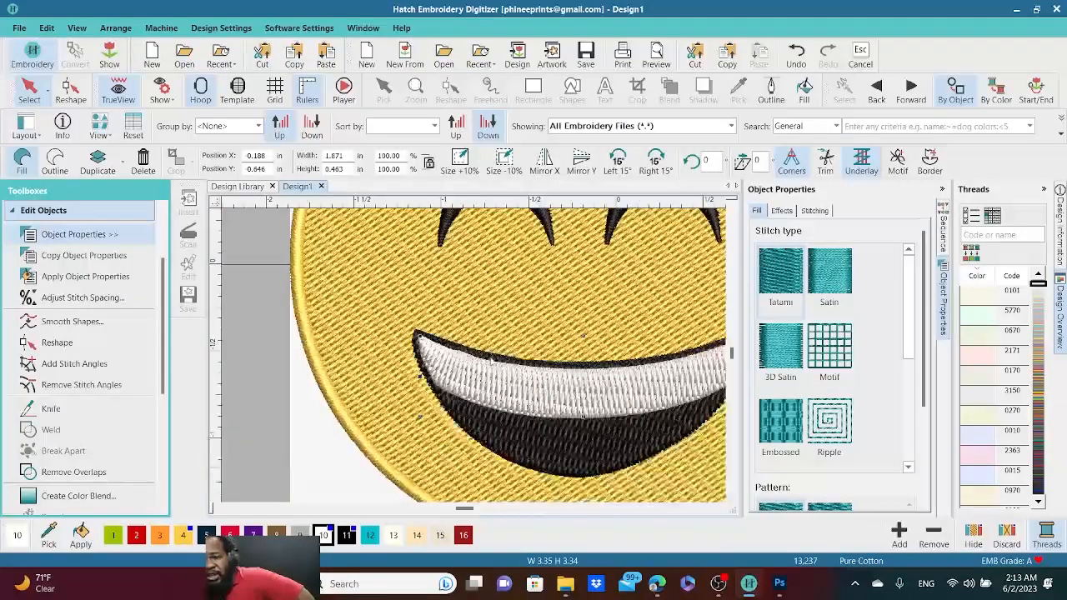
{"action": "scroll", "coordinate": [475, 360], "scroll_direction": "down", "scroll_amount": 1}
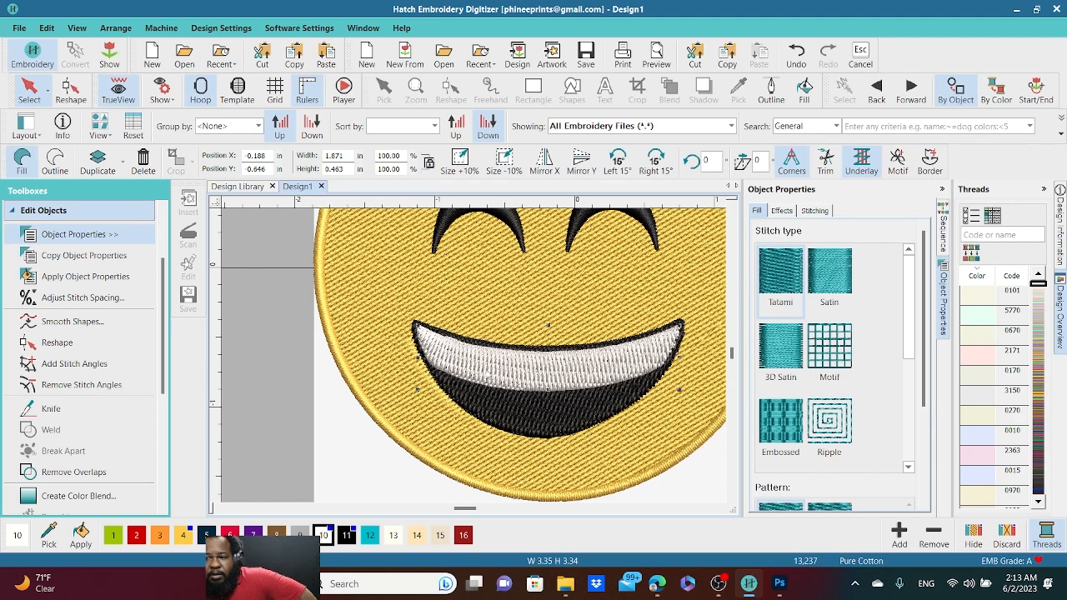
{"action": "left_click", "coordinate": [79, 301]}
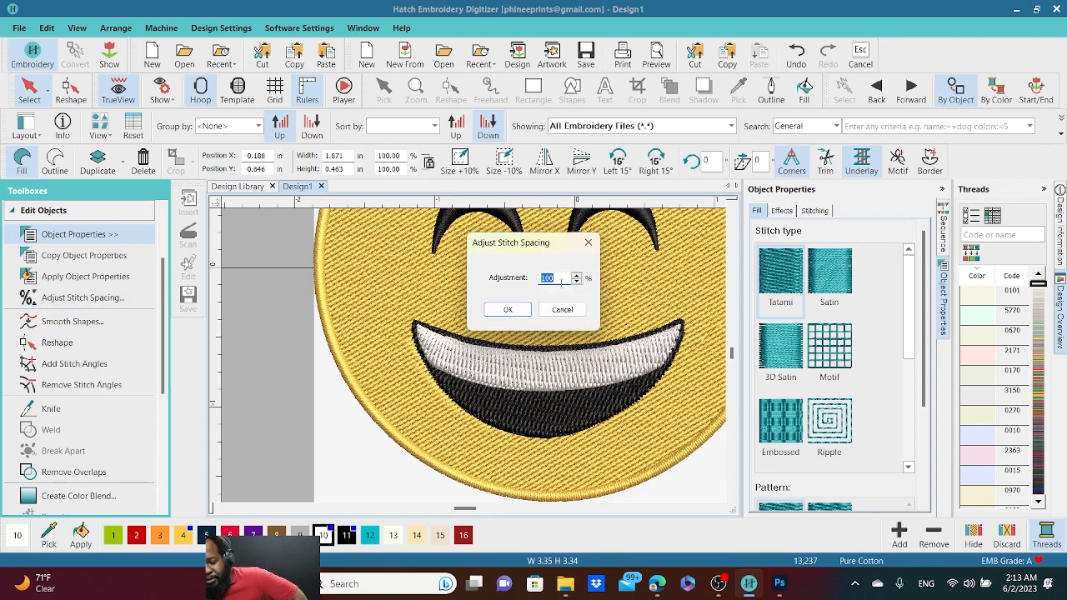
{"action": "type", "text": "5"}
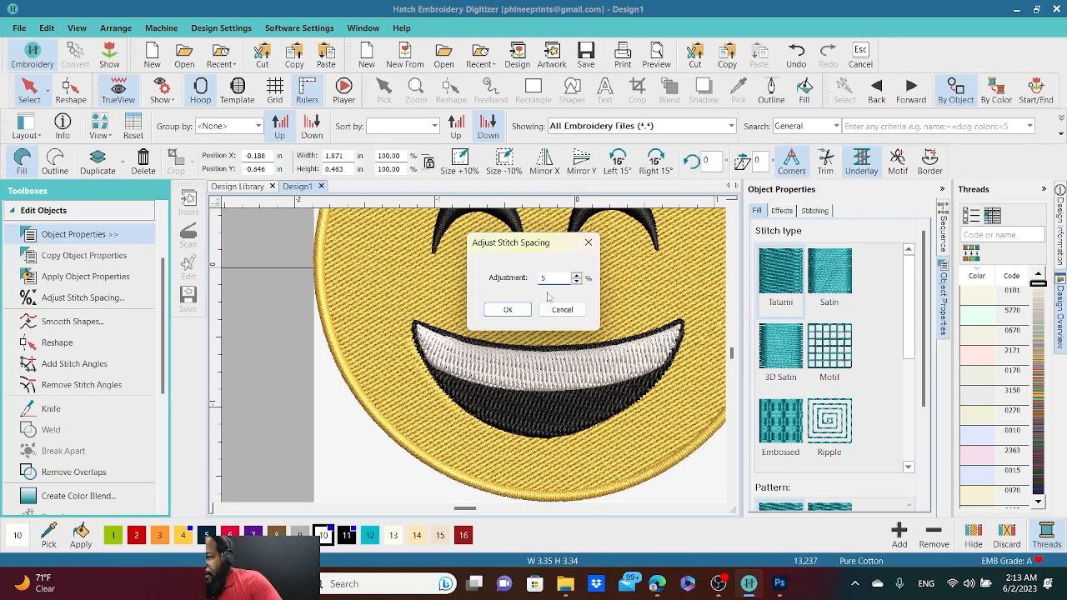
{"action": "type", "text": "0"}
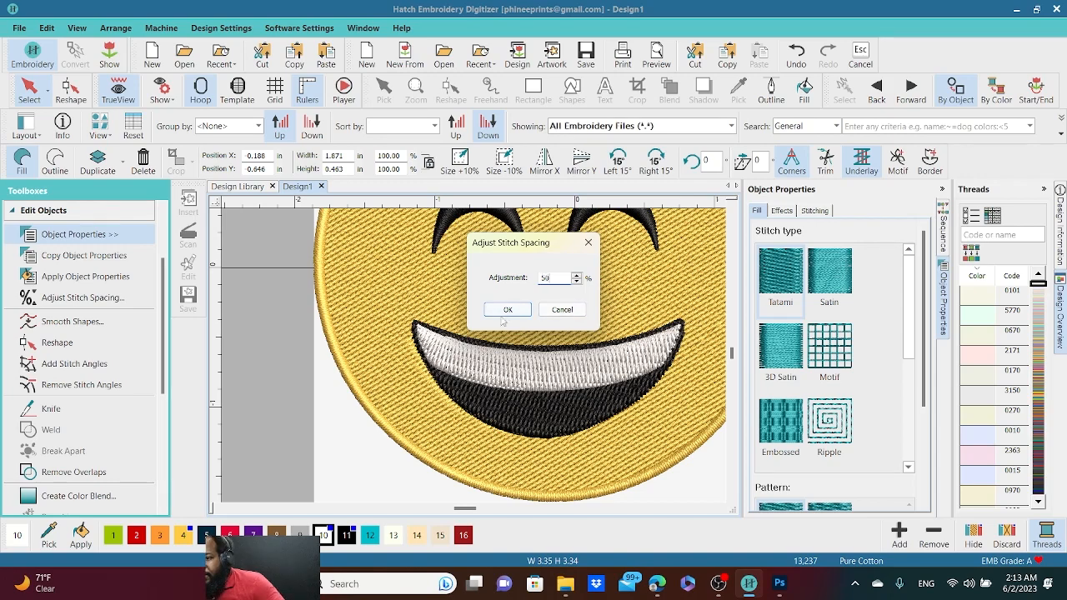
{"action": "left_click", "coordinate": [508, 310]}
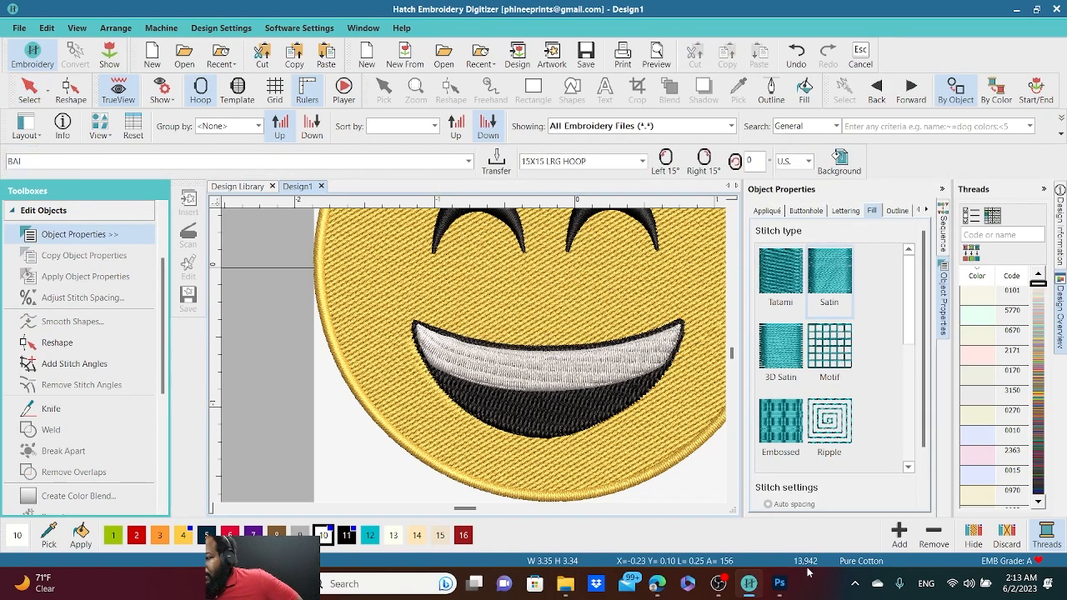
- Examine the teeth's stitching up close and across the whole emoji, and undo the stitch spacing adjustment
{"action": "scroll", "coordinate": [556, 345], "scroll_direction": "up", "scroll_amount": 2}
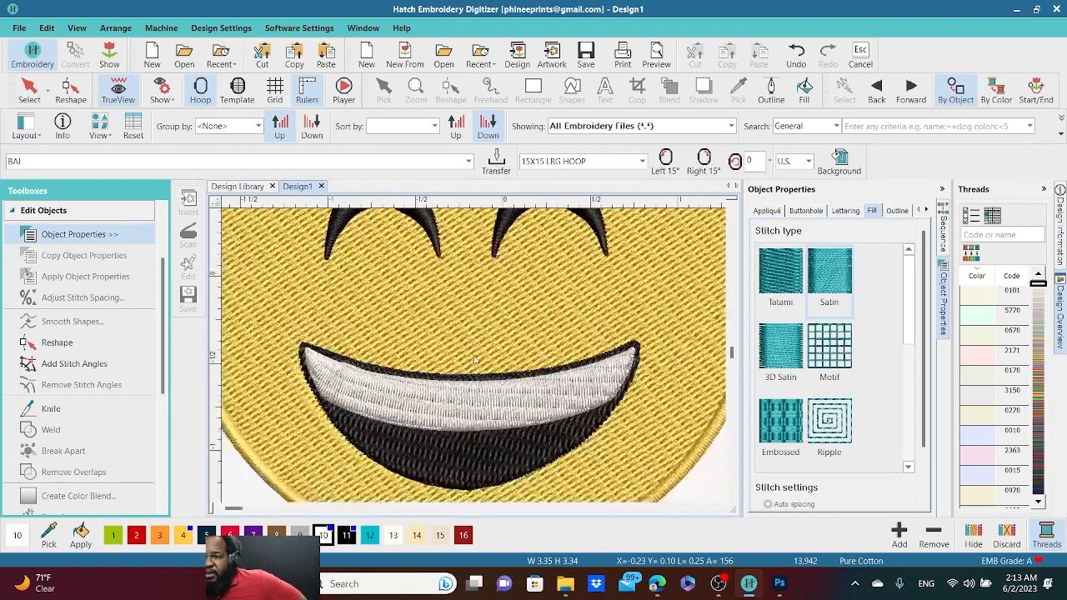
{"action": "scroll", "coordinate": [476, 357], "scroll_direction": "down", "scroll_amount": 3}
{"action": "scroll", "coordinate": [474, 360], "scroll_direction": "down", "scroll_amount": 1}
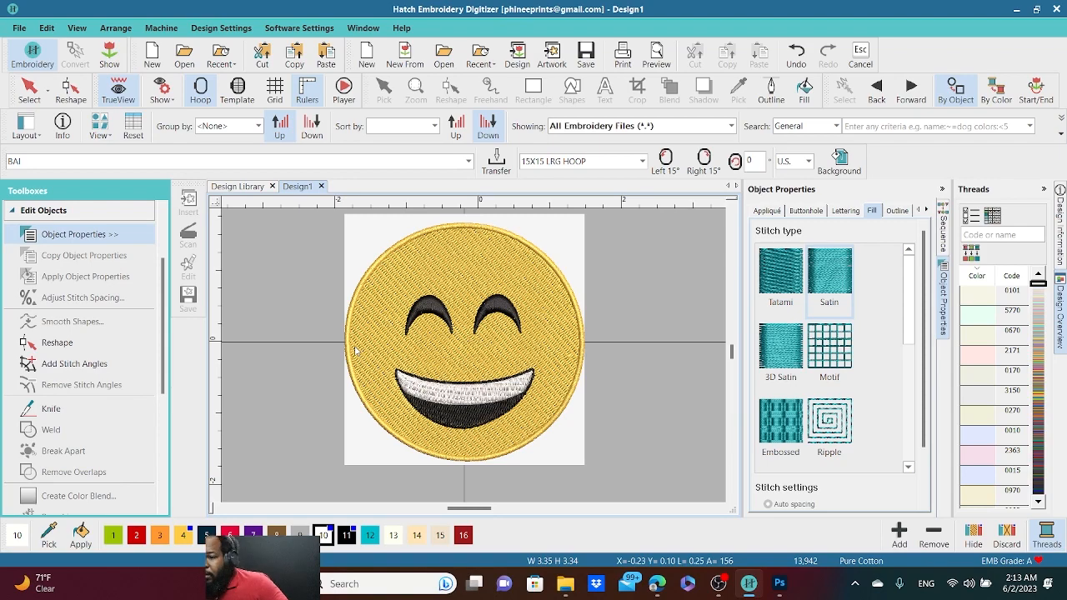
{"action": "scroll", "coordinate": [480, 356], "scroll_direction": "down", "scroll_amount": 1}
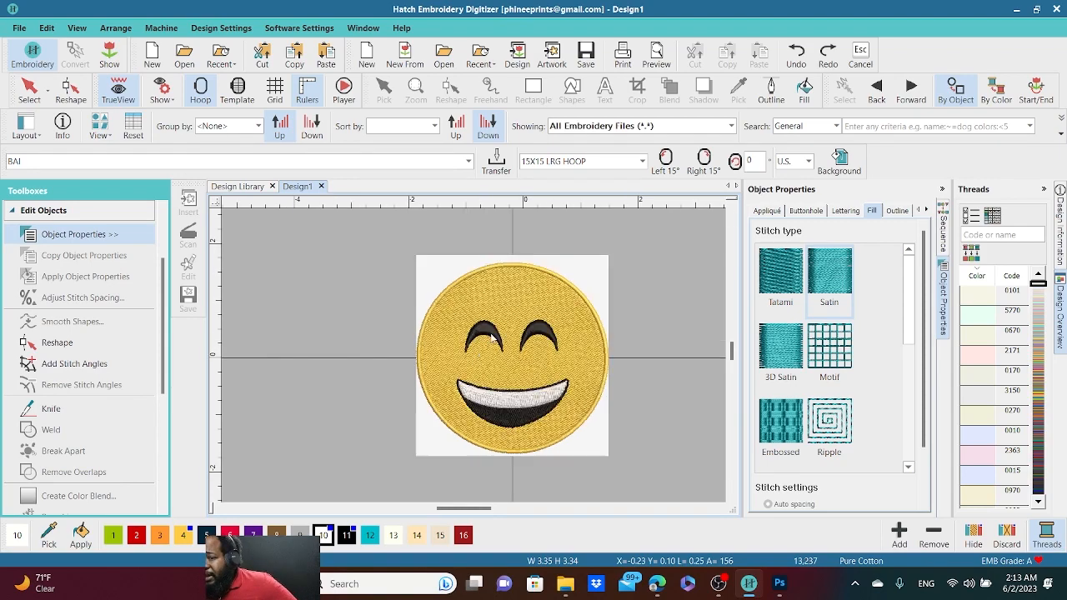
{"action": "scroll", "coordinate": [492, 338], "scroll_direction": "up", "scroll_amount": 2}
{"action": "scroll", "coordinate": [479, 360], "scroll_direction": "down", "scroll_amount": 1}
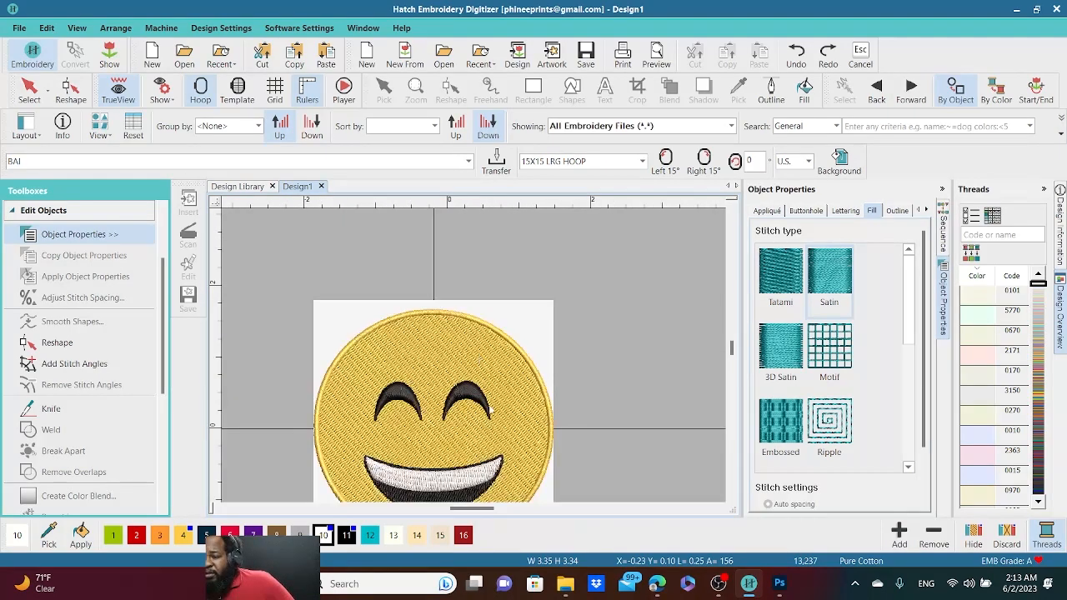
{"action": "scroll", "coordinate": [475, 361], "scroll_direction": "up", "scroll_amount": 1}
{"action": "scroll", "coordinate": [474, 362], "scroll_direction": "down", "scroll_amount": 2}
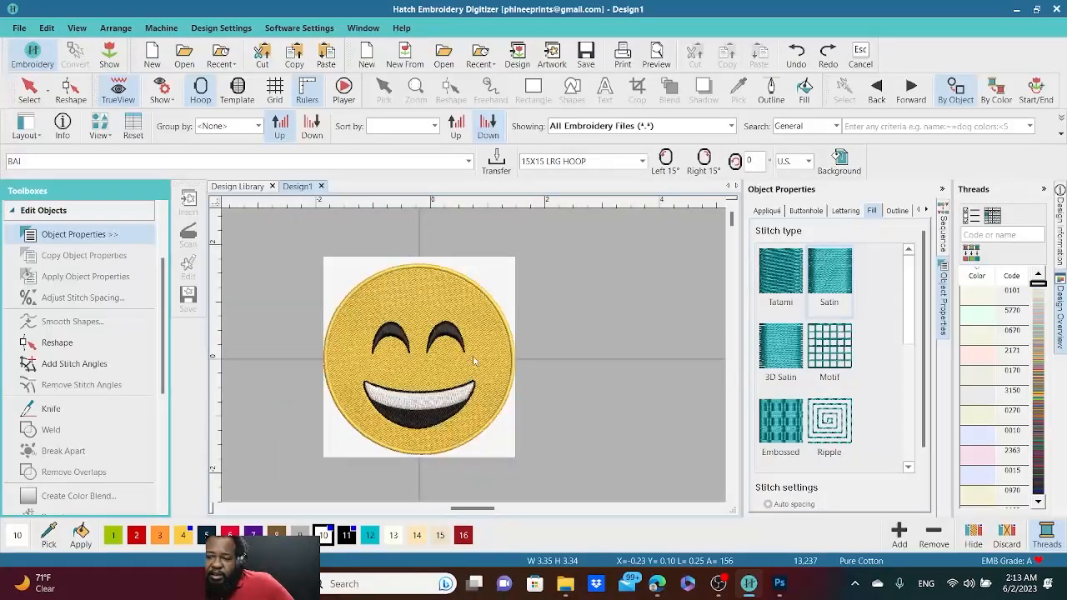
- Reshape the teeth by slightly shifting the outline point near their upper-left edge, and leave Reshape with nothing selected
{"action": "scroll", "coordinate": [473, 361], "scroll_direction": "up", "scroll_amount": 2}
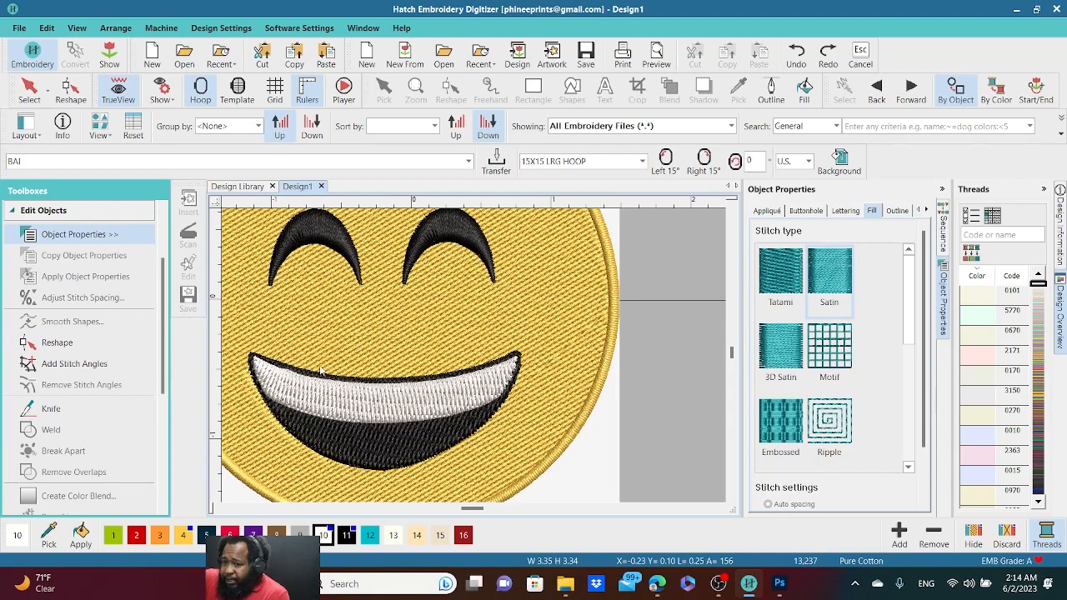
{"action": "scroll", "coordinate": [320, 371], "scroll_direction": "up", "scroll_amount": 1}
{"action": "scroll", "coordinate": [473, 359], "scroll_direction": "down", "scroll_amount": 1}
{"action": "left_click", "coordinate": [477, 387]}
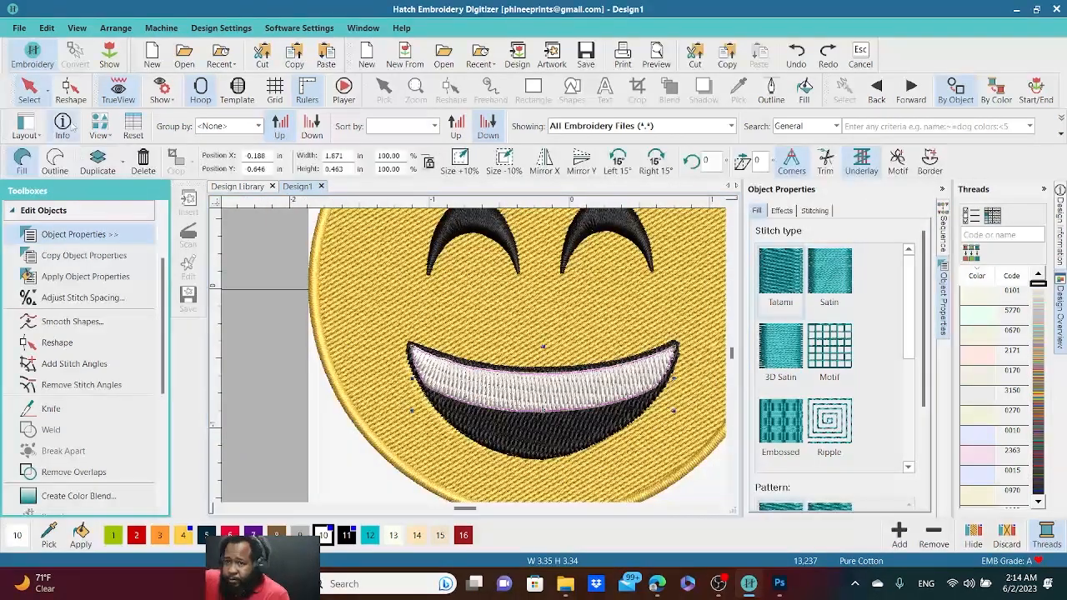
{"action": "left_click", "coordinate": [70, 90]}
{"action": "scroll", "coordinate": [476, 388], "scroll_direction": "up", "scroll_amount": 3}
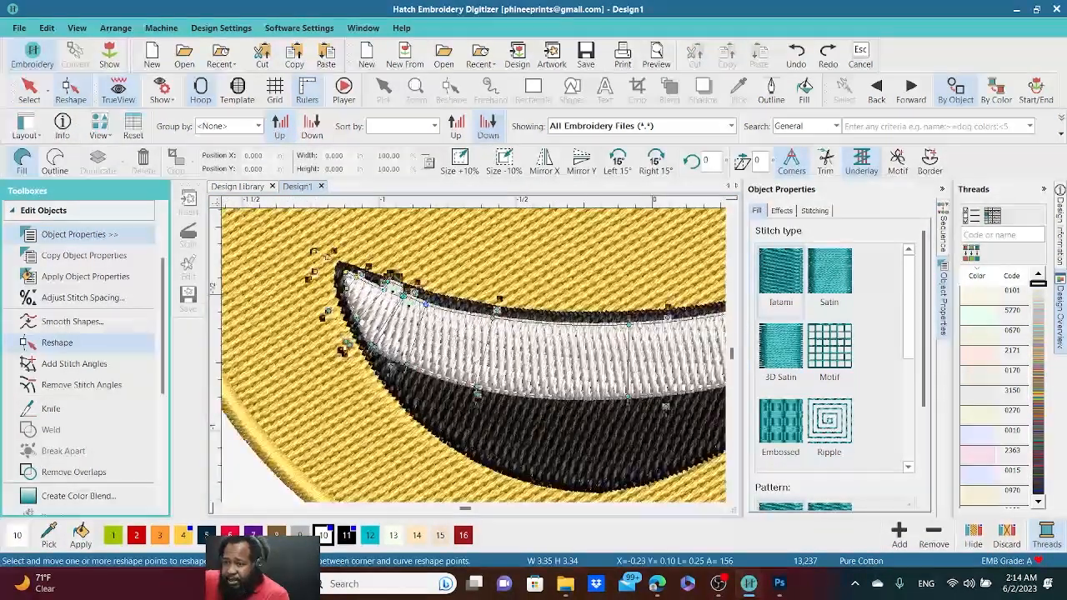
{"action": "scroll", "coordinate": [474, 363], "scroll_direction": "up", "scroll_amount": 3}
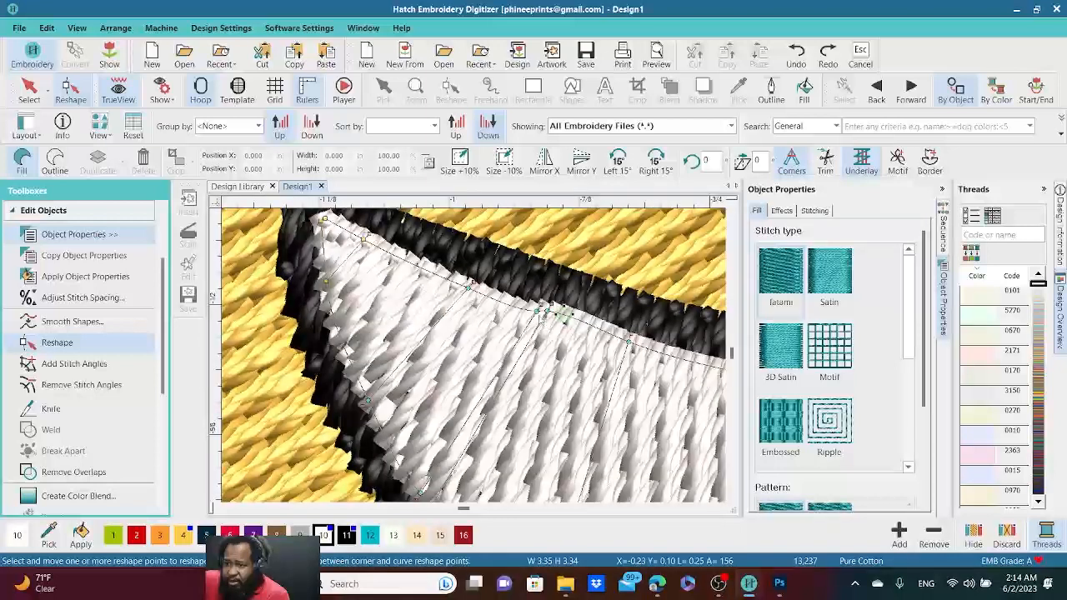
{"action": "left_click", "coordinate": [546, 314]}
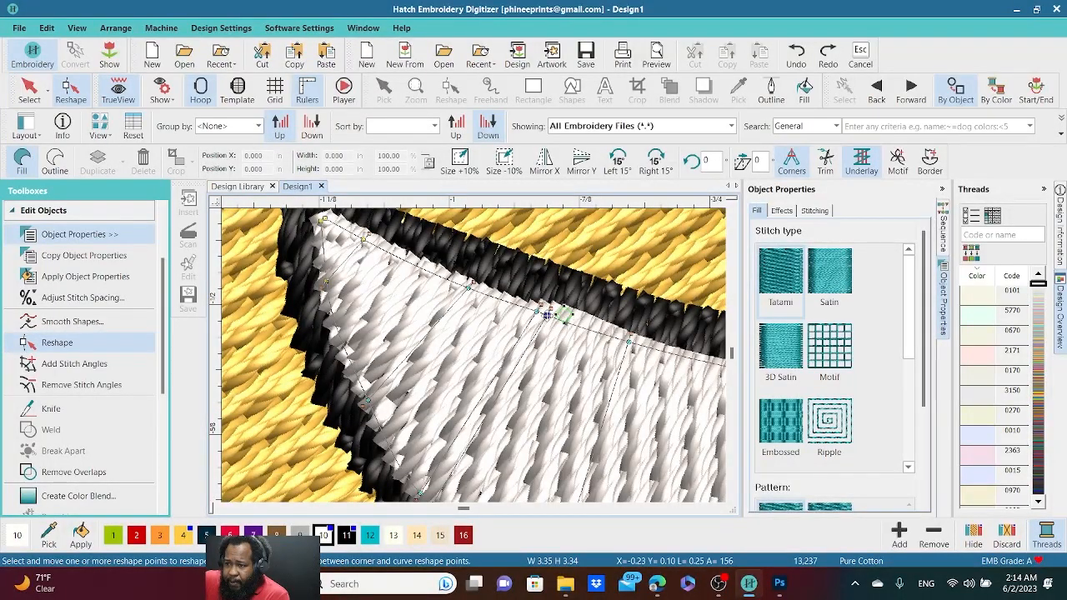
{"action": "left_click_drag", "start_coordinate": [546, 314], "coordinate": [545, 315]}
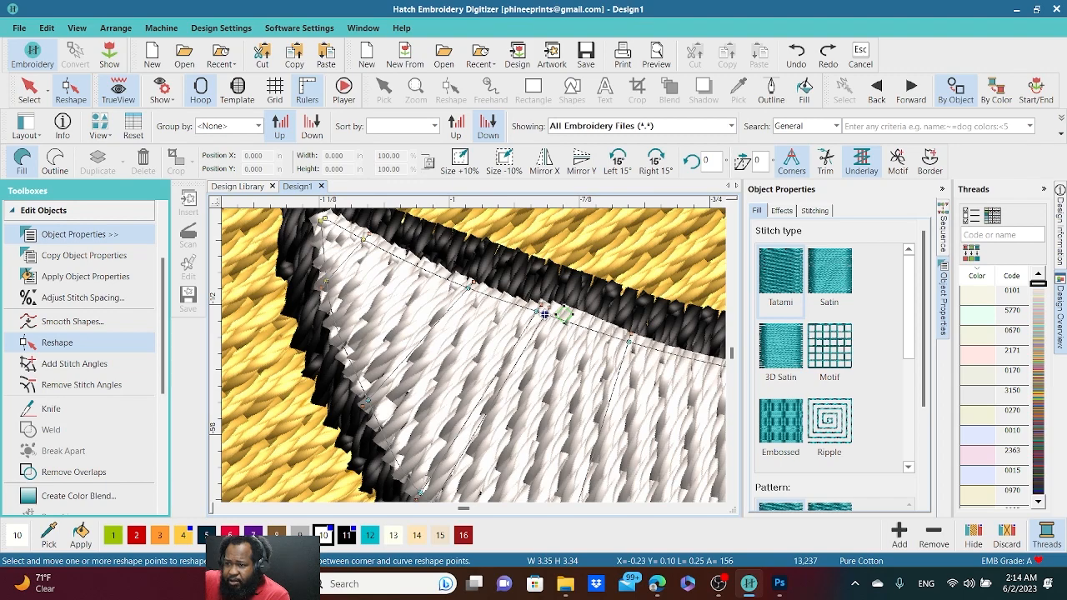
{"action": "scroll", "coordinate": [459, 379], "scroll_direction": "down", "scroll_amount": 2}
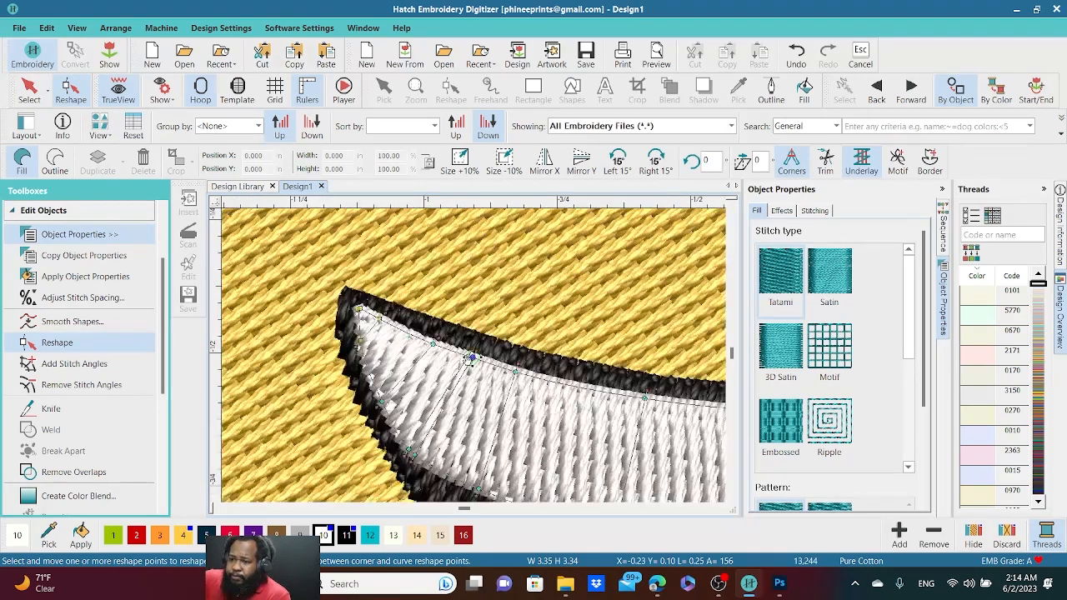
{"action": "scroll", "coordinate": [471, 360], "scroll_direction": "down", "scroll_amount": 2}
{"action": "left_click_drag", "start_coordinate": [368, 393], "coordinate": [692, 408]}
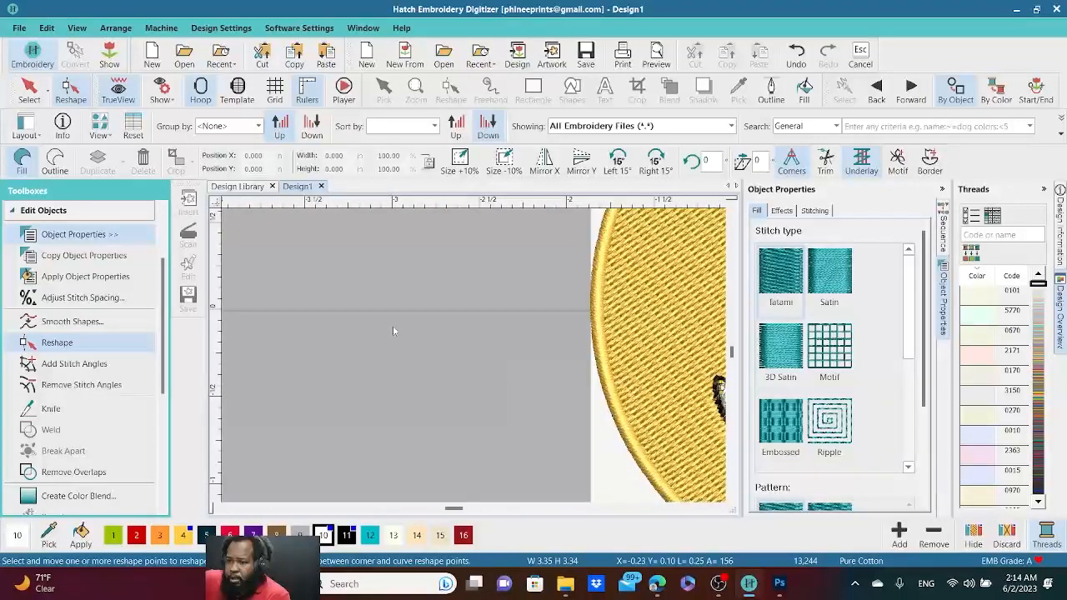
{"action": "left_click", "coordinate": [29, 90]}
{"action": "left_click", "coordinate": [416, 332]}
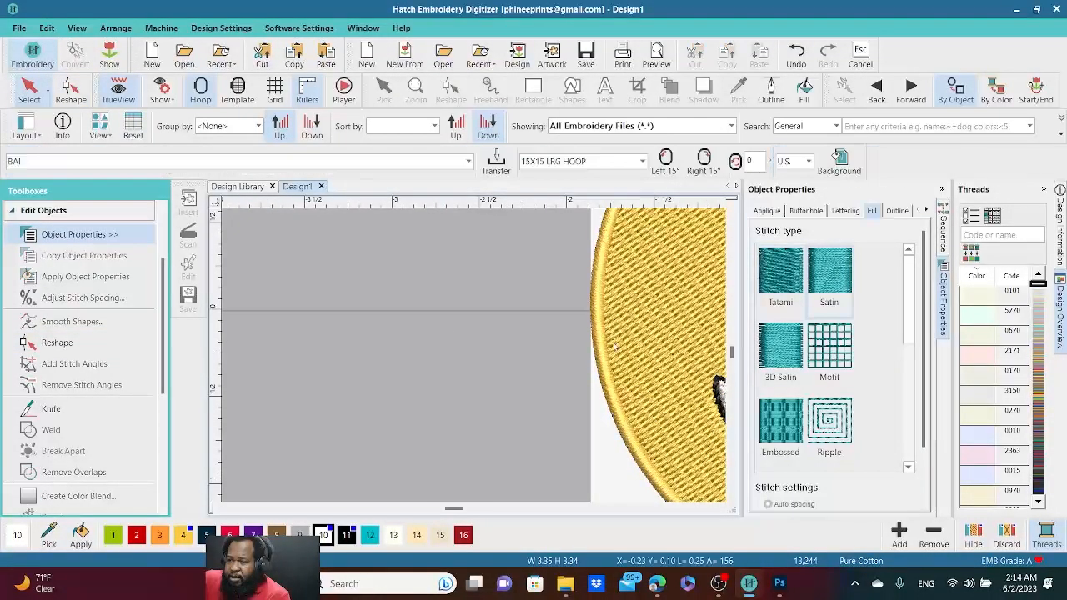
- Select the entire emoji with its background artwork and scale it down proportionally to about 1.68 in wide
{"action": "scroll", "coordinate": [416, 332], "scroll_direction": "down", "scroll_amount": 4}
{"action": "scroll", "coordinate": [573, 350], "scroll_direction": "down", "scroll_amount": 2}
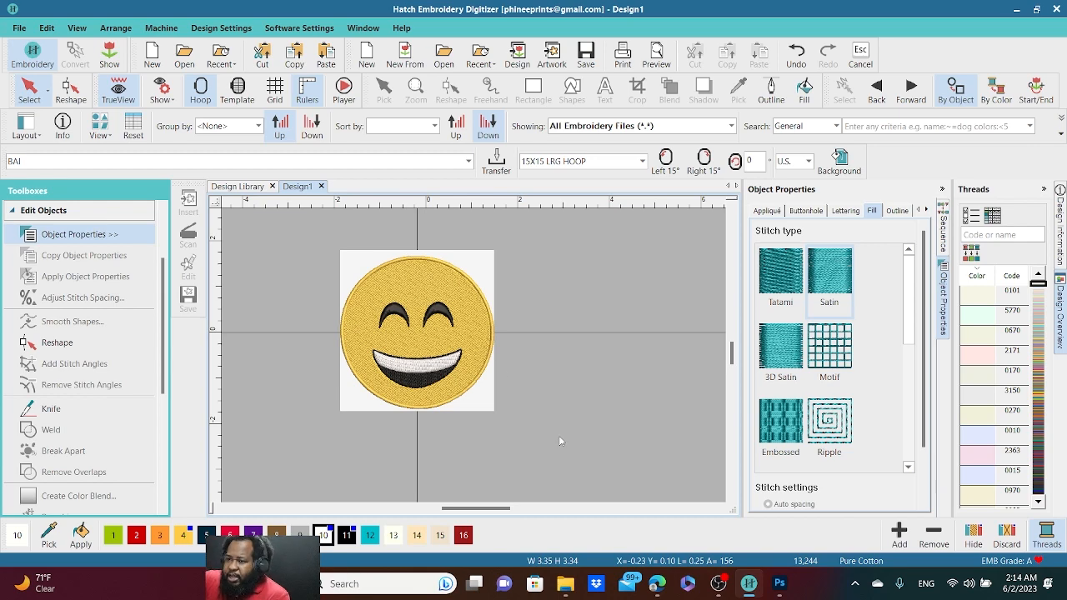
{"action": "key", "text": "ctrl+a"}
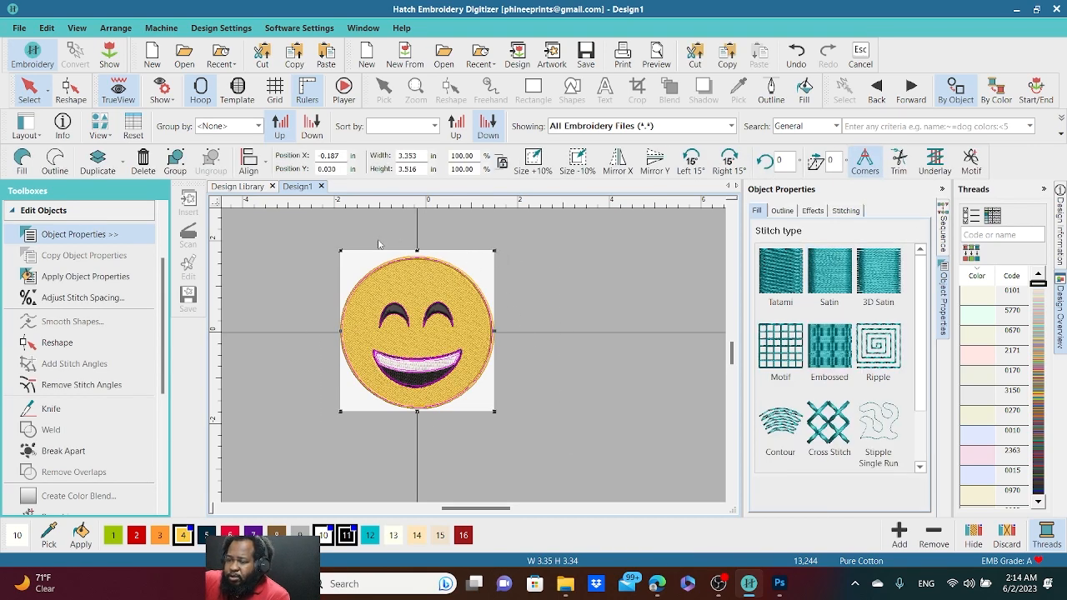
{"action": "left_click", "coordinate": [521, 380]}
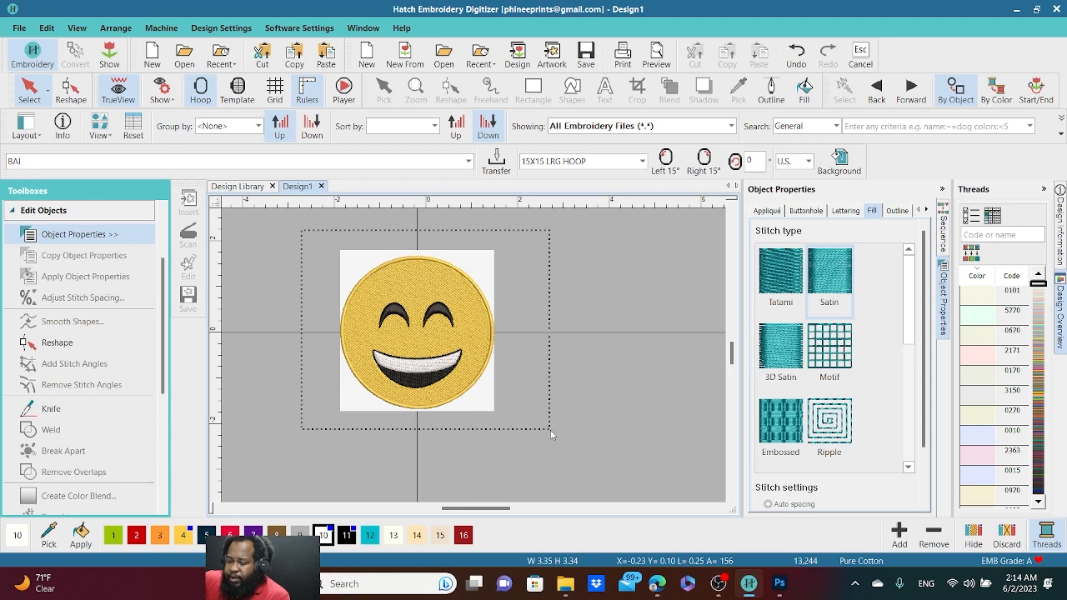
{"action": "left_click_drag", "start_coordinate": [551, 434], "coordinate": [546, 425]}
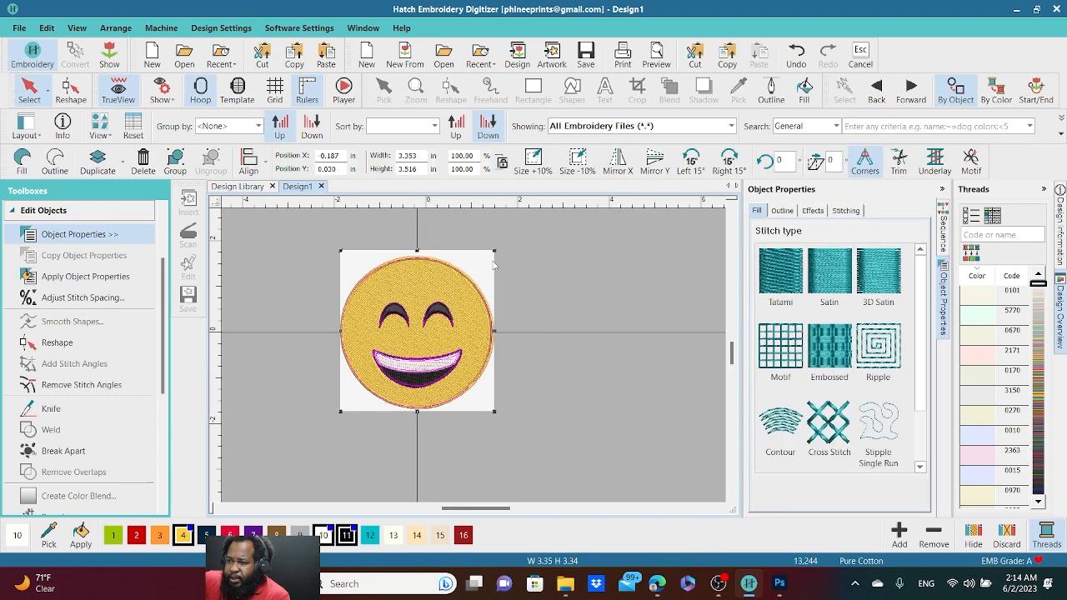
{"action": "left_click_drag", "start_coordinate": [494, 251], "coordinate": [416, 311]}
{"action": "scroll", "coordinate": [420, 422], "scroll_direction": "up", "scroll_amount": 4}
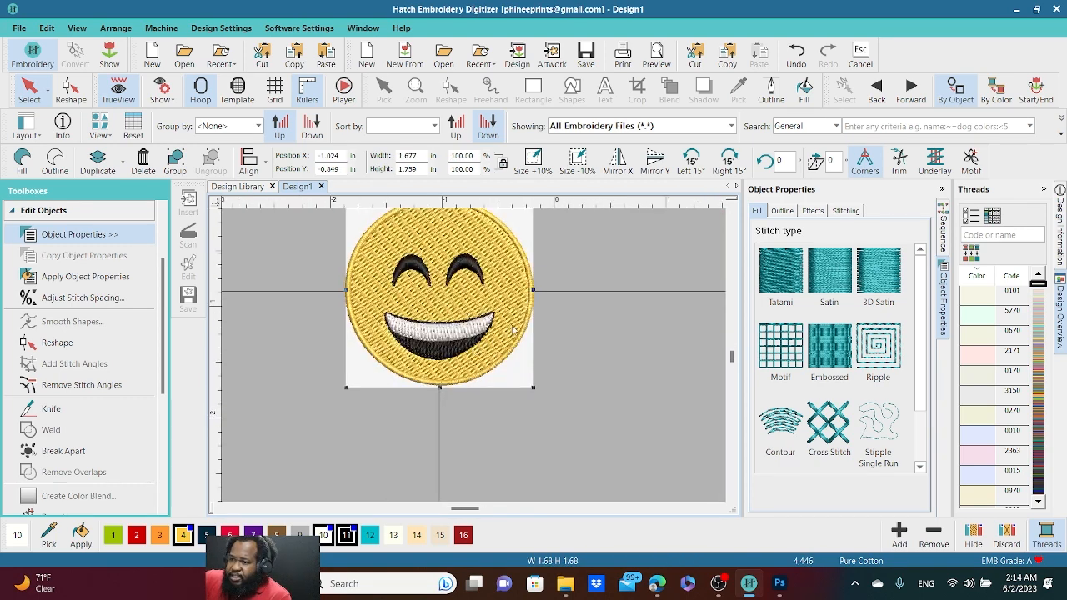
{"action": "scroll", "coordinate": [515, 330], "scroll_direction": "down", "scroll_amount": 2}
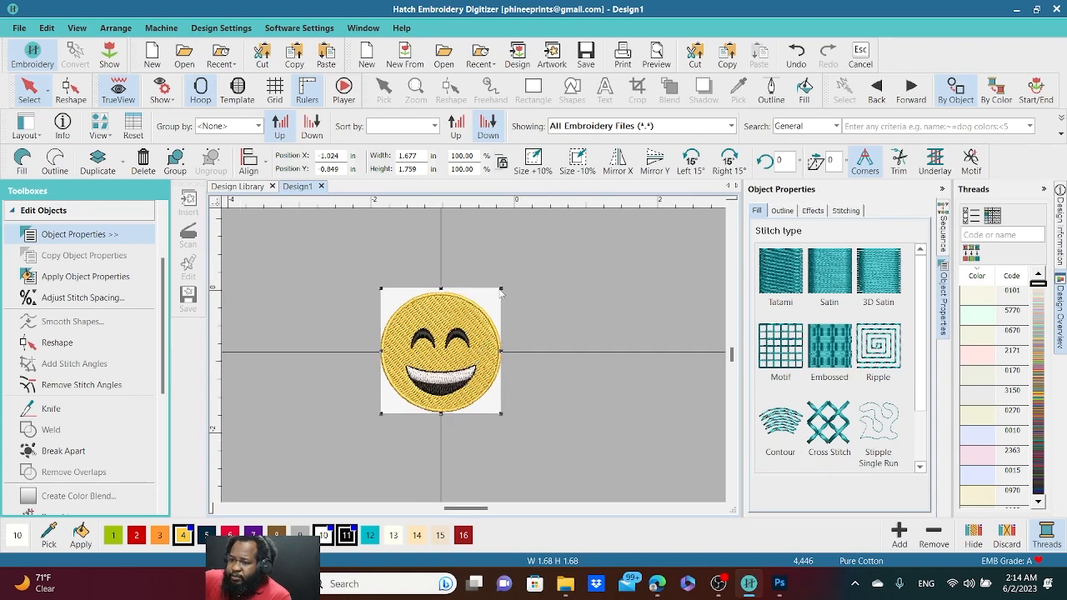
- Reselect the whole design and undo its last resize
{"action": "left_click", "coordinate": [527, 391]}
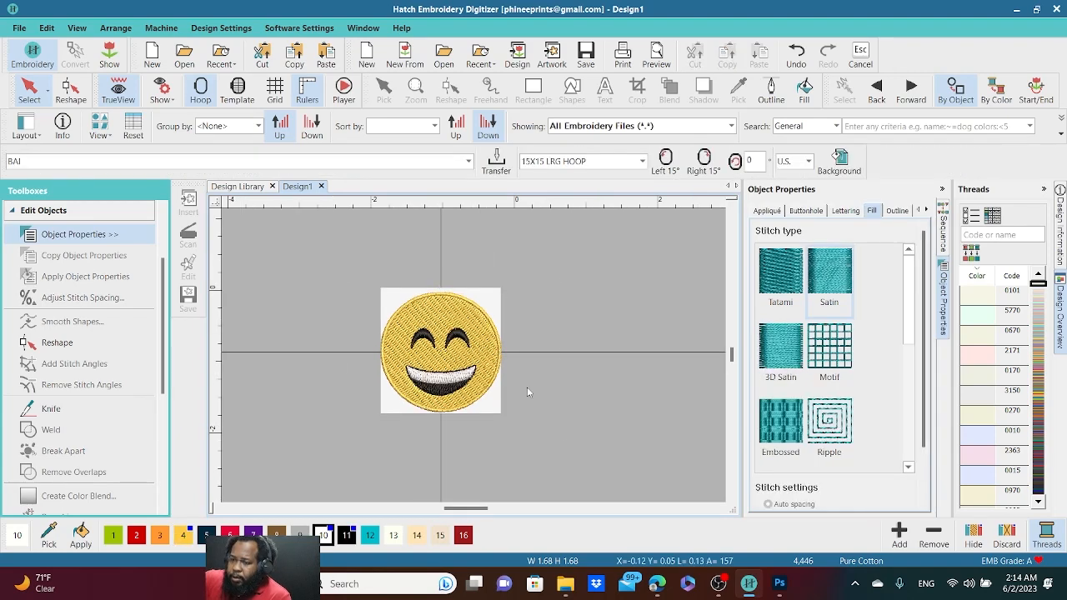
{"action": "key", "text": "ctrl+a"}
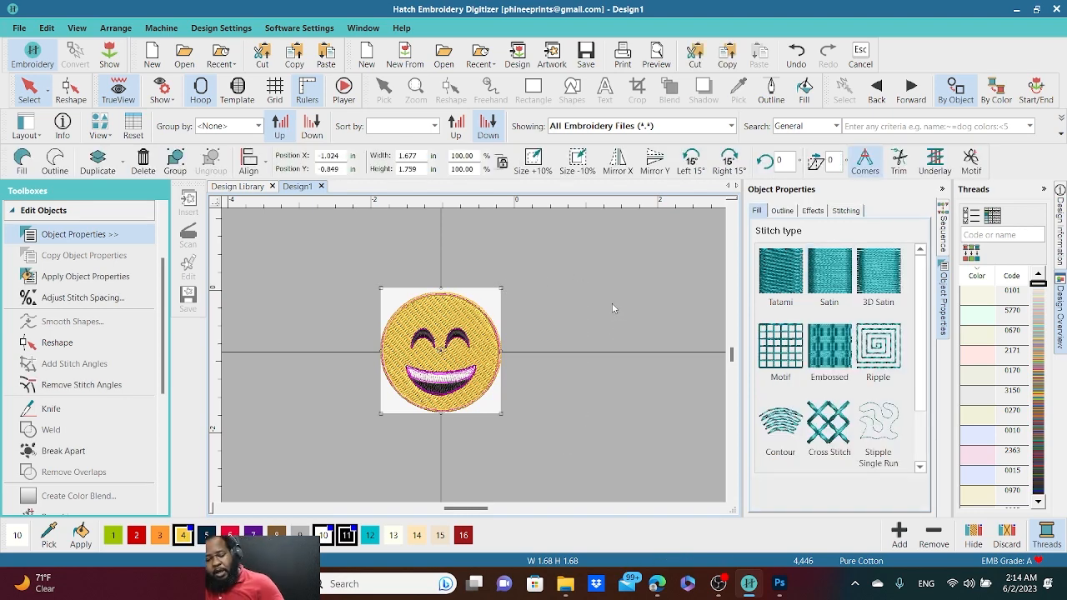
{"action": "key", "text": "ctrl+z"}
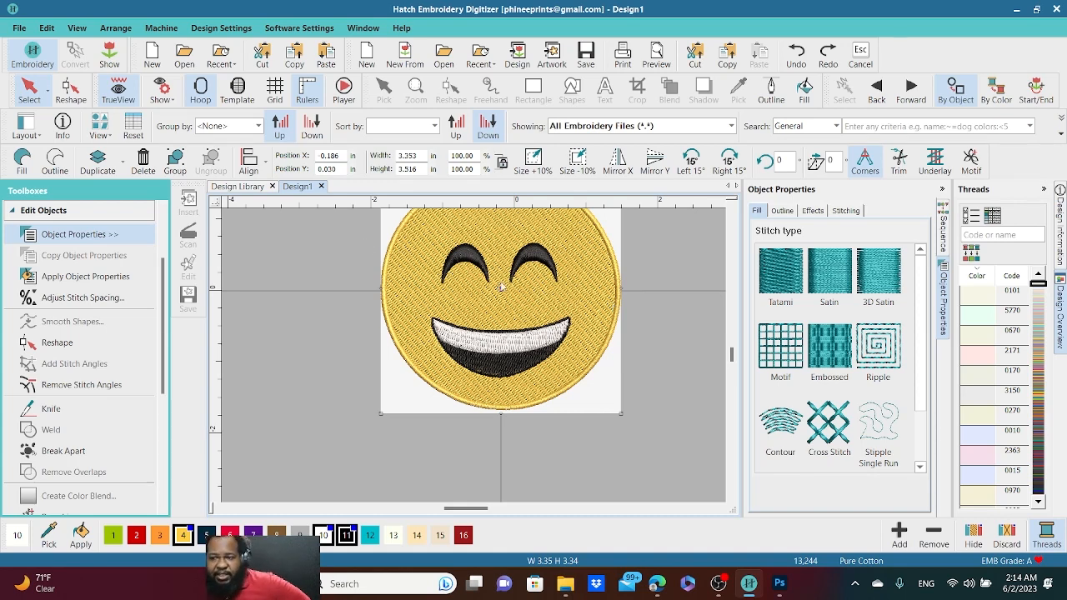
- Select the black mouth shape and create satin object outlines for it in thread colour 2554 Hatch Default, without offset outlines
{"action": "left_click", "coordinate": [29, 90]}
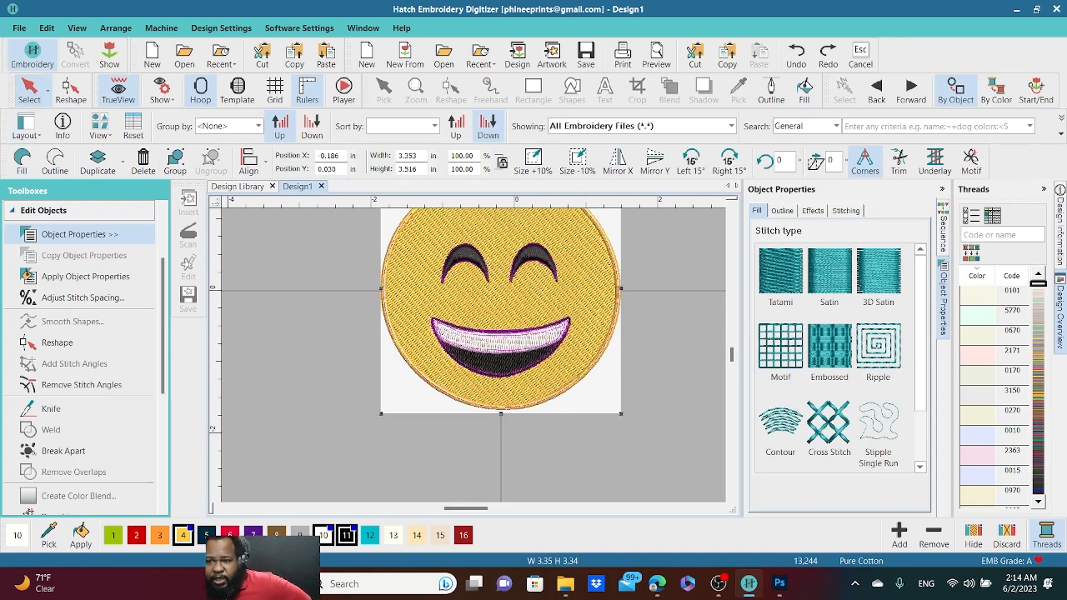
{"action": "left_click", "coordinate": [506, 372]}
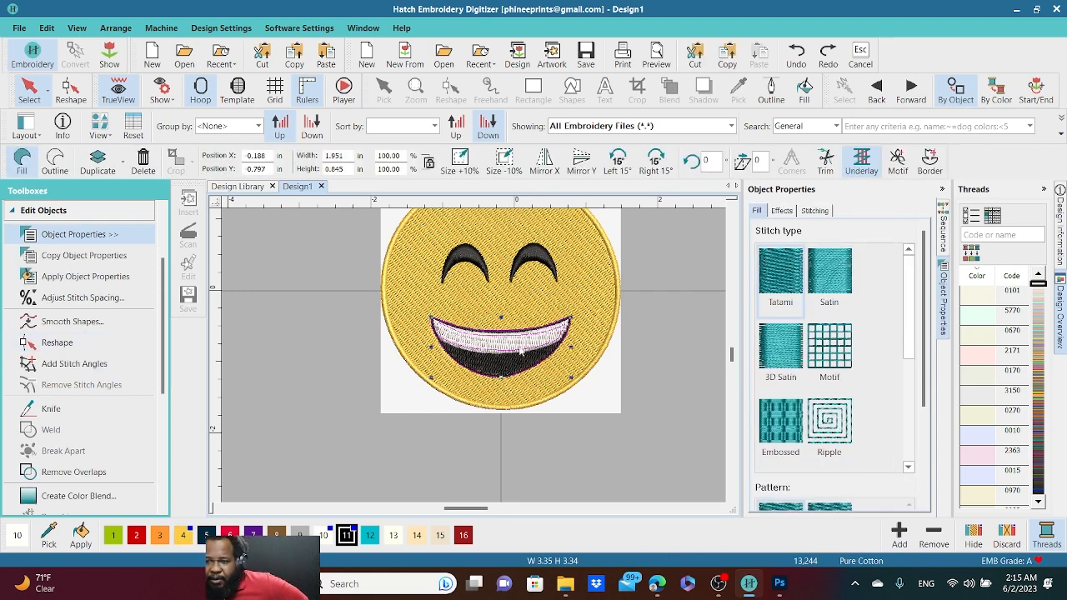
{"action": "scroll", "coordinate": [55, 436], "scroll_direction": "down", "scroll_amount": 1}
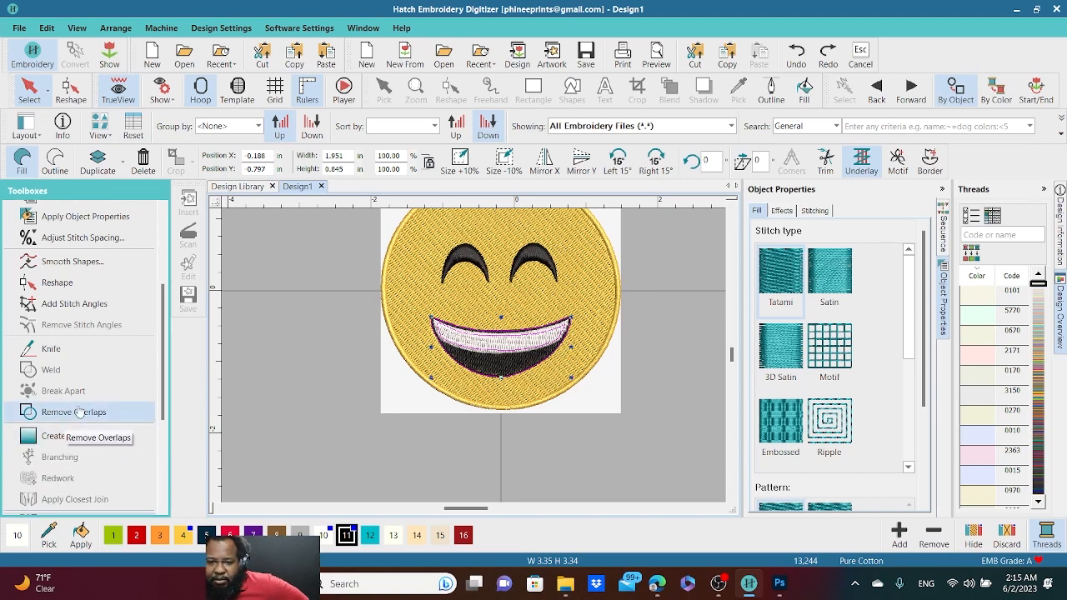
{"action": "scroll", "coordinate": [33, 238], "scroll_direction": "up", "scroll_amount": 2}
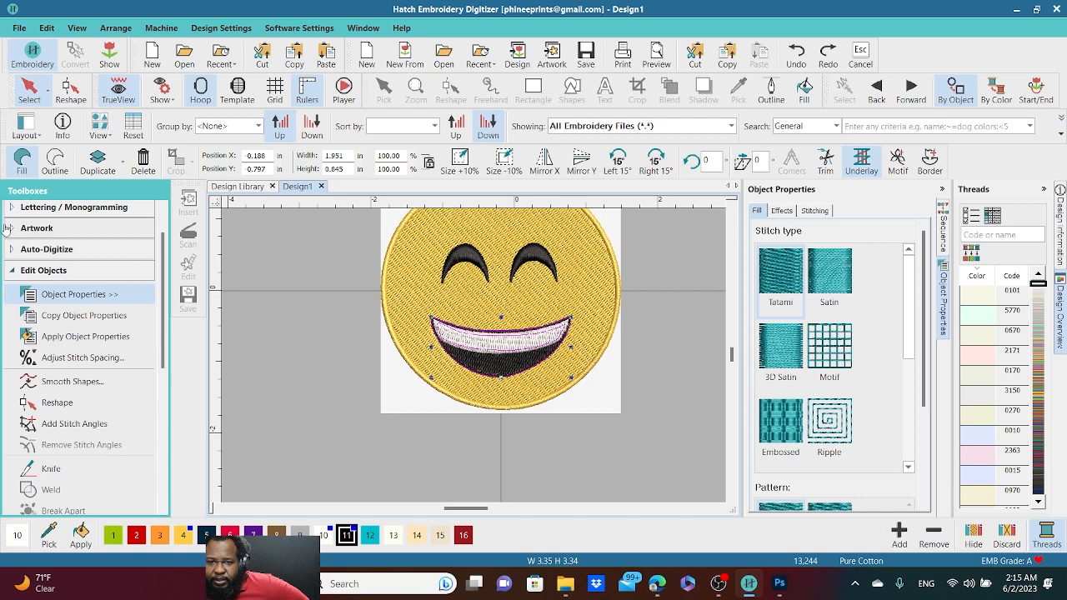
{"action": "left_click", "coordinate": [11, 272]}
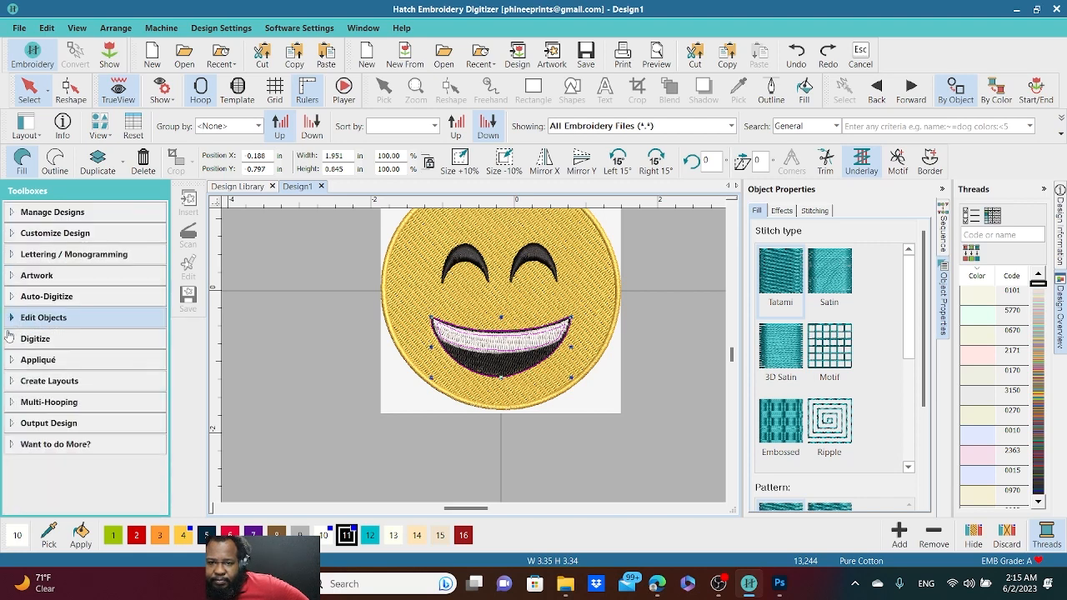
{"action": "left_click", "coordinate": [40, 386]}
{"action": "scroll", "coordinate": [91, 312], "scroll_direction": "down", "scroll_amount": 1}
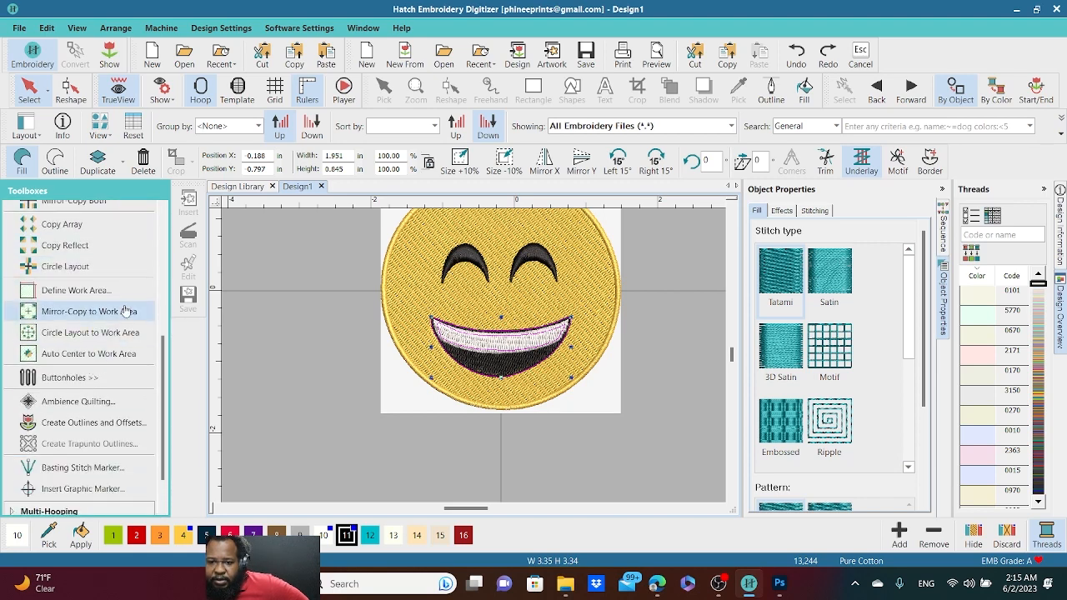
{"action": "scroll", "coordinate": [156, 440], "scroll_direction": "down", "scroll_amount": 1}
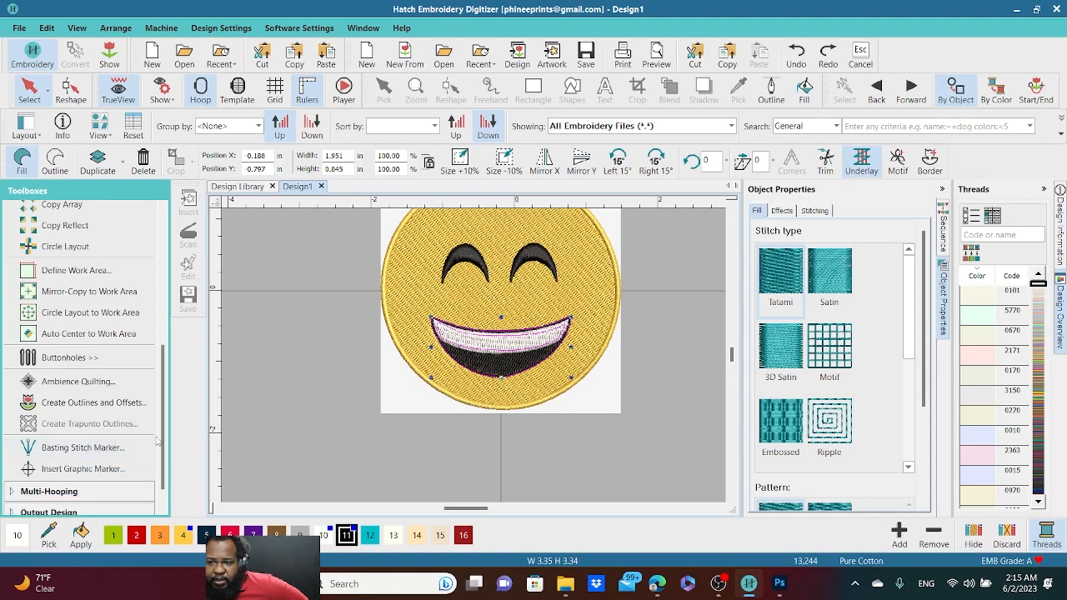
{"action": "left_click", "coordinate": [58, 401]}
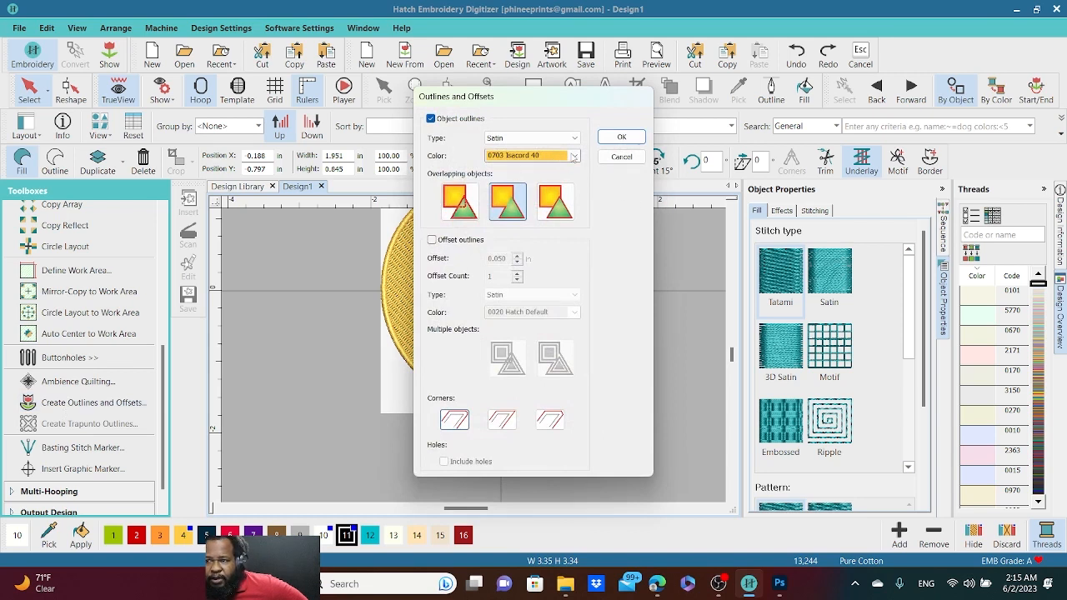
{"action": "left_click", "coordinate": [551, 157]}
{"action": "left_click", "coordinate": [554, 190]}
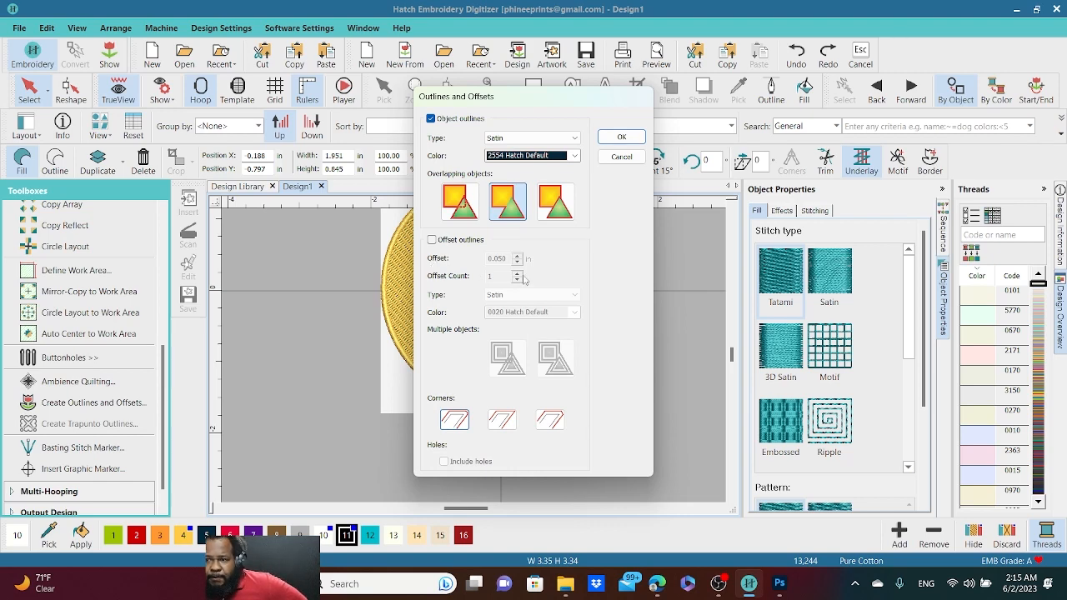
{"action": "left_click", "coordinate": [621, 138]}
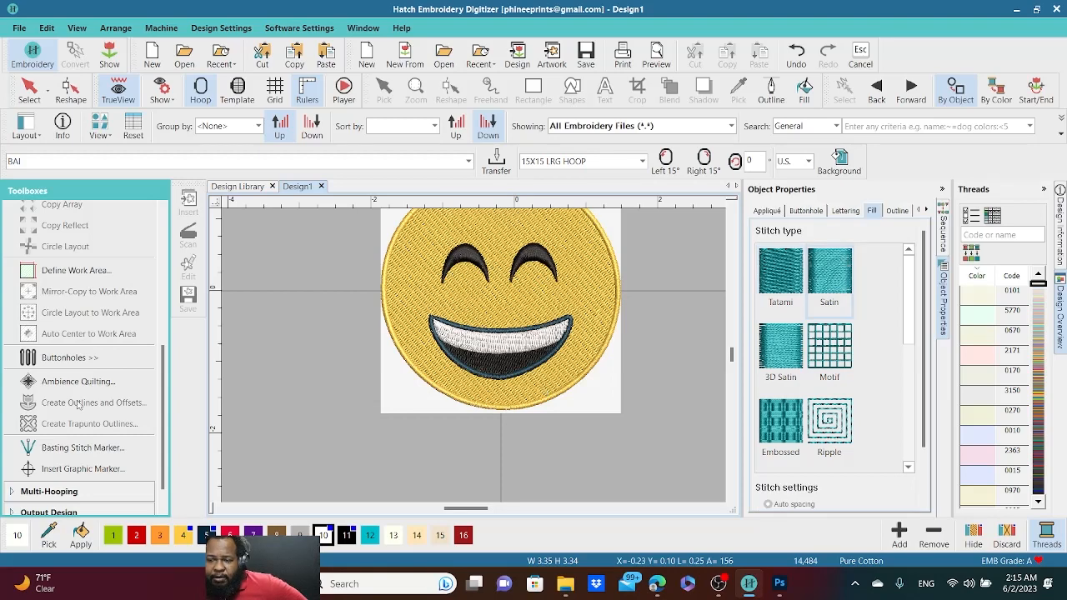
- Recolour the new satin outline around the mouth to black, thread colour 11
{"action": "left_click", "coordinate": [478, 375]}
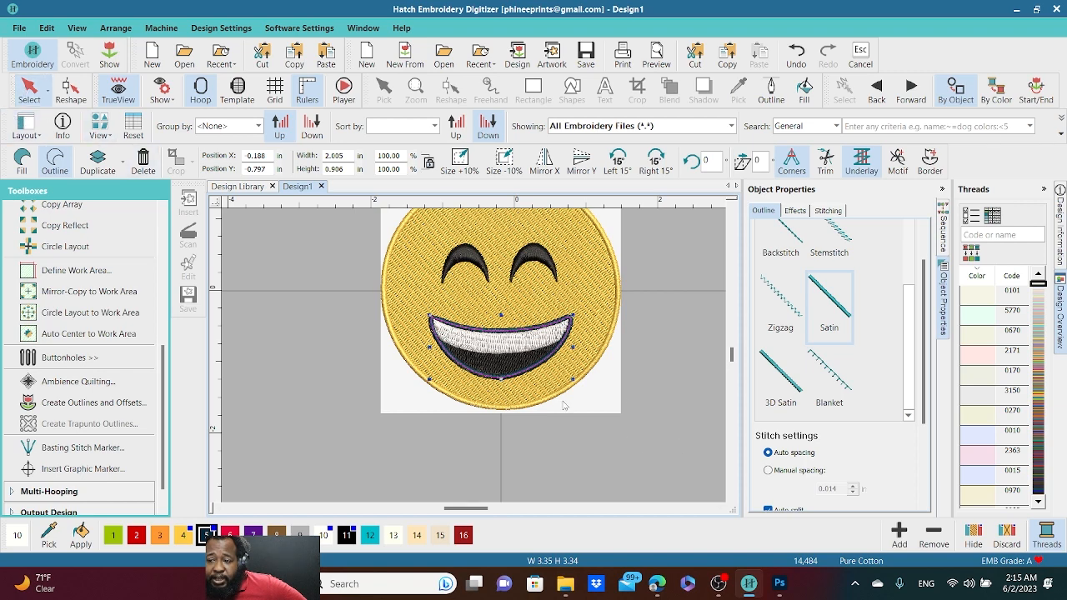
{"action": "left_click", "coordinate": [346, 535]}
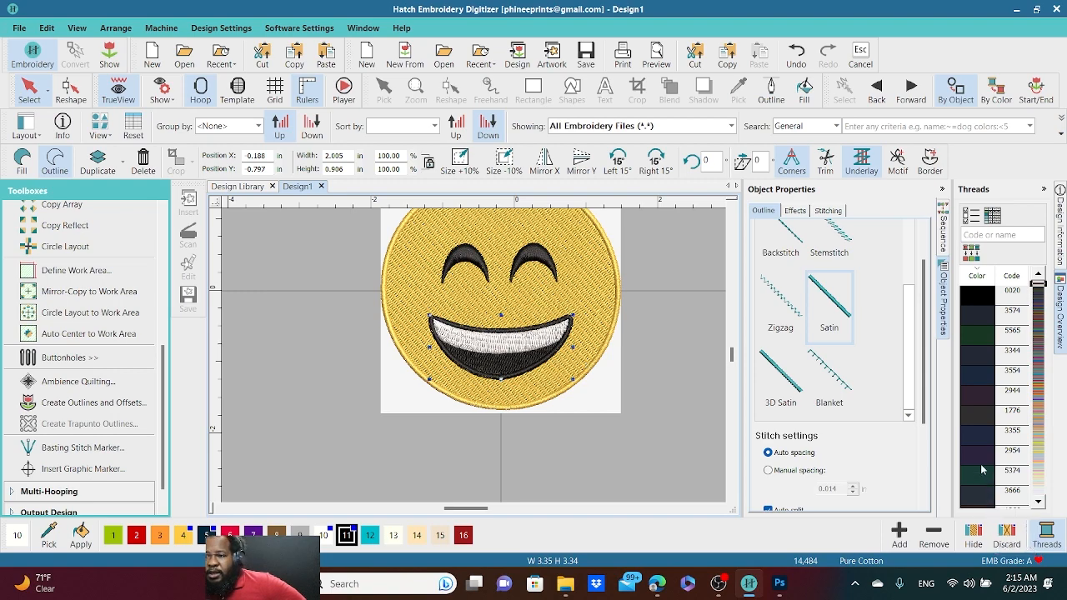
{"action": "scroll", "coordinate": [519, 309], "scroll_direction": "up", "scroll_amount": 4}
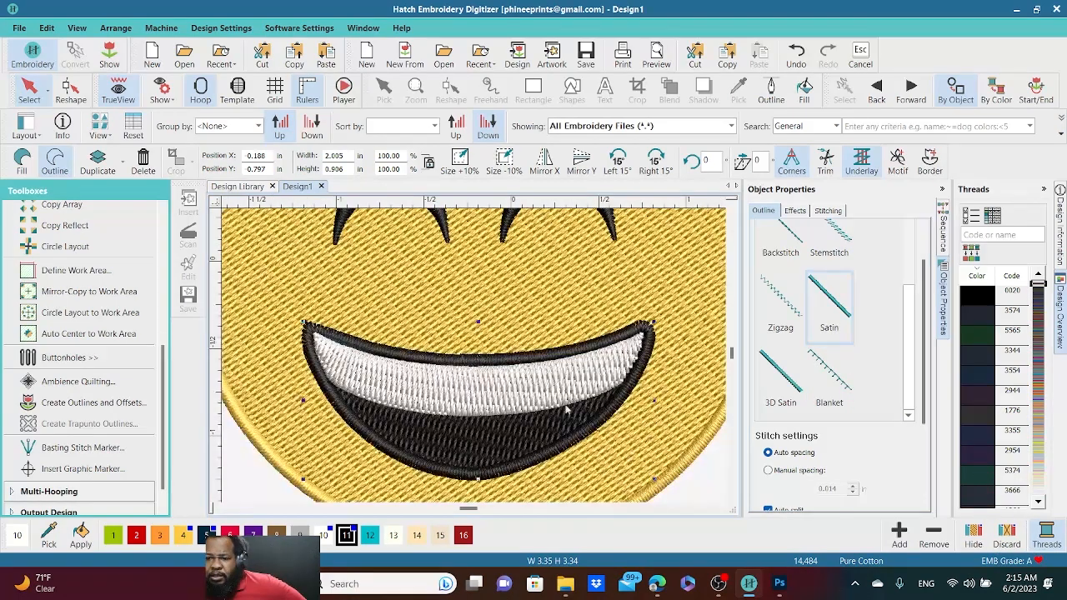
{"action": "scroll", "coordinate": [575, 415], "scroll_direction": "down", "scroll_amount": 3}
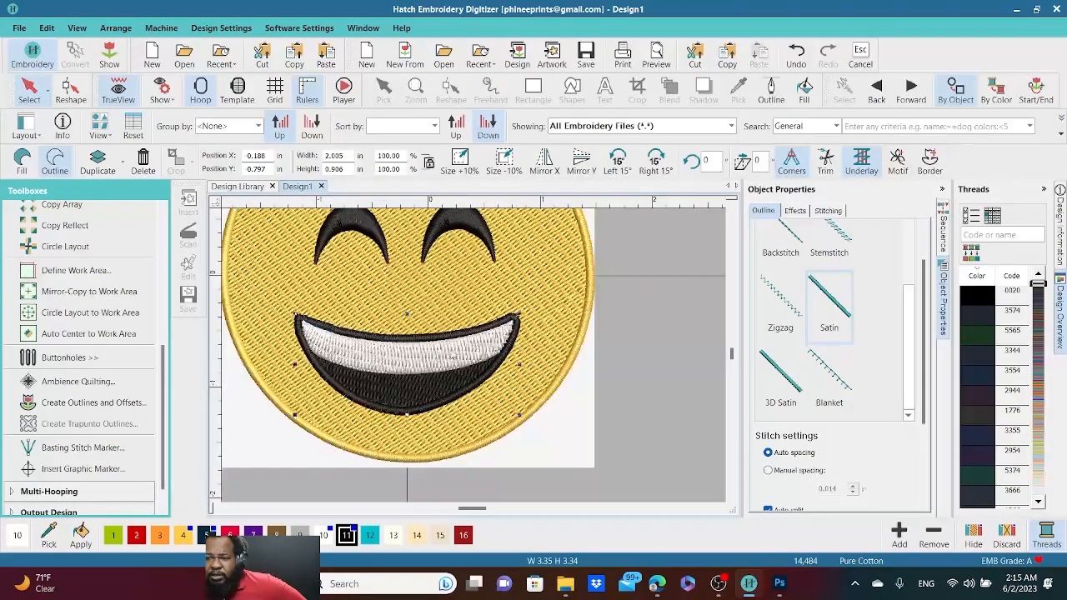
- Find the satin outline around the teeth in the object sequence and delete it
{"action": "left_click", "coordinate": [942, 232]}
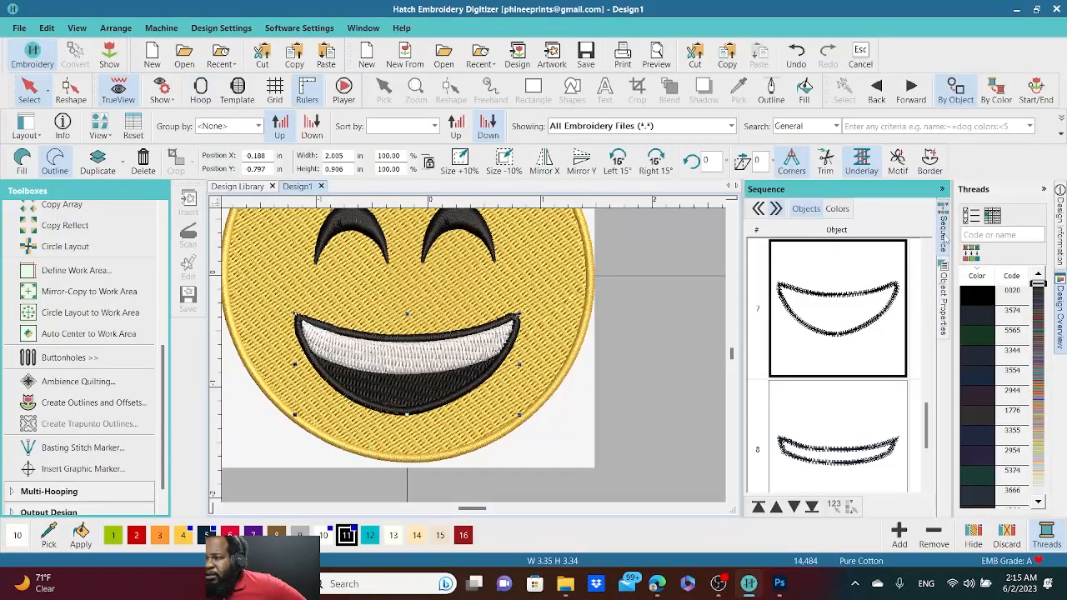
{"action": "left_click", "coordinate": [834, 448]}
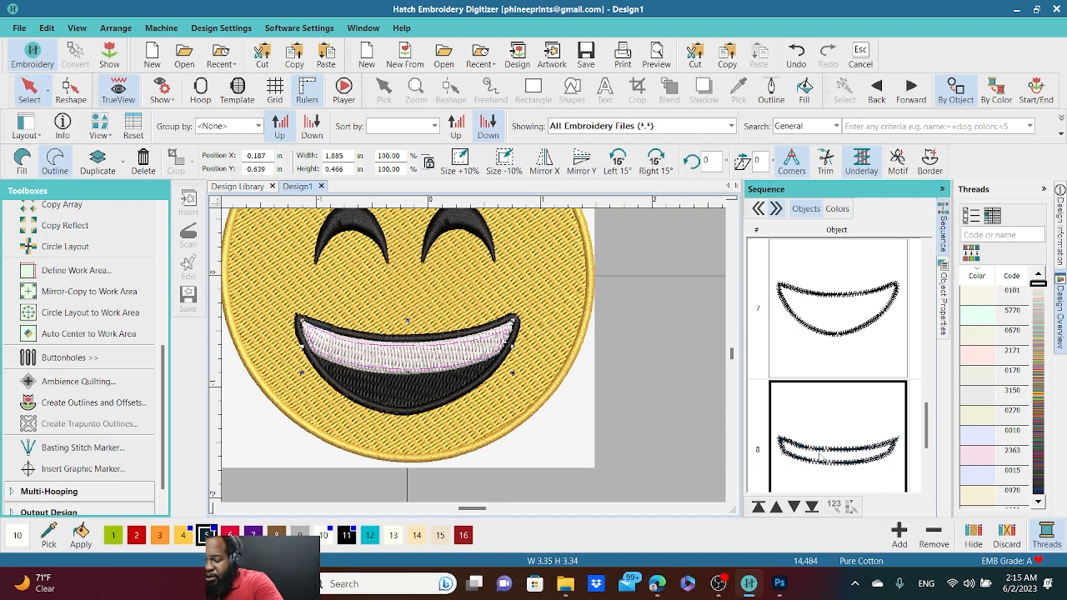
{"action": "key", "text": "Delete"}
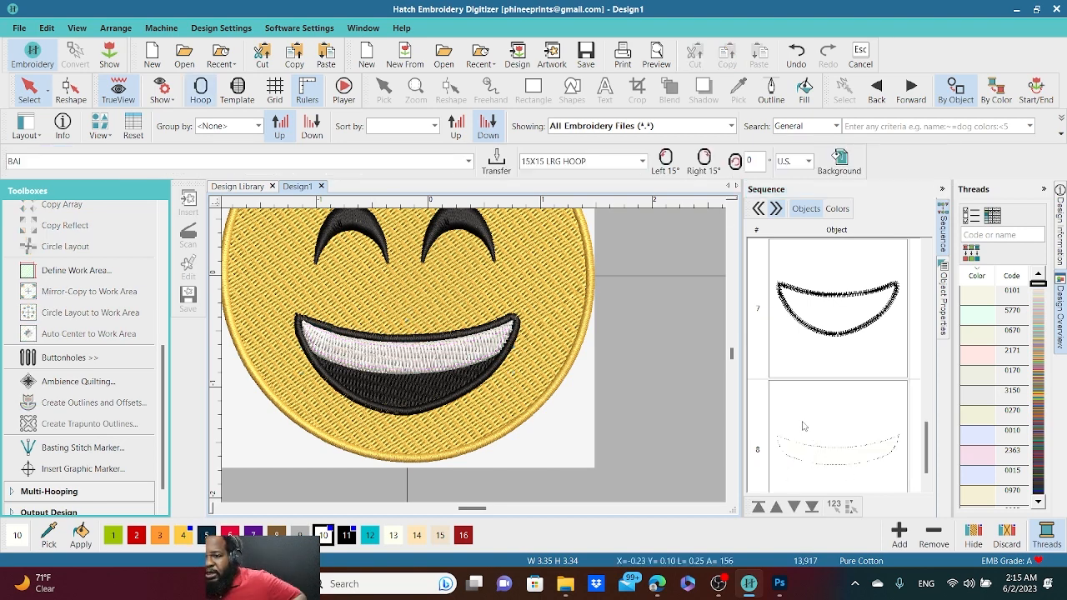
- Select the black satin outline around the mouth and set its width to 0.015 in
{"action": "left_click", "coordinate": [905, 365]}
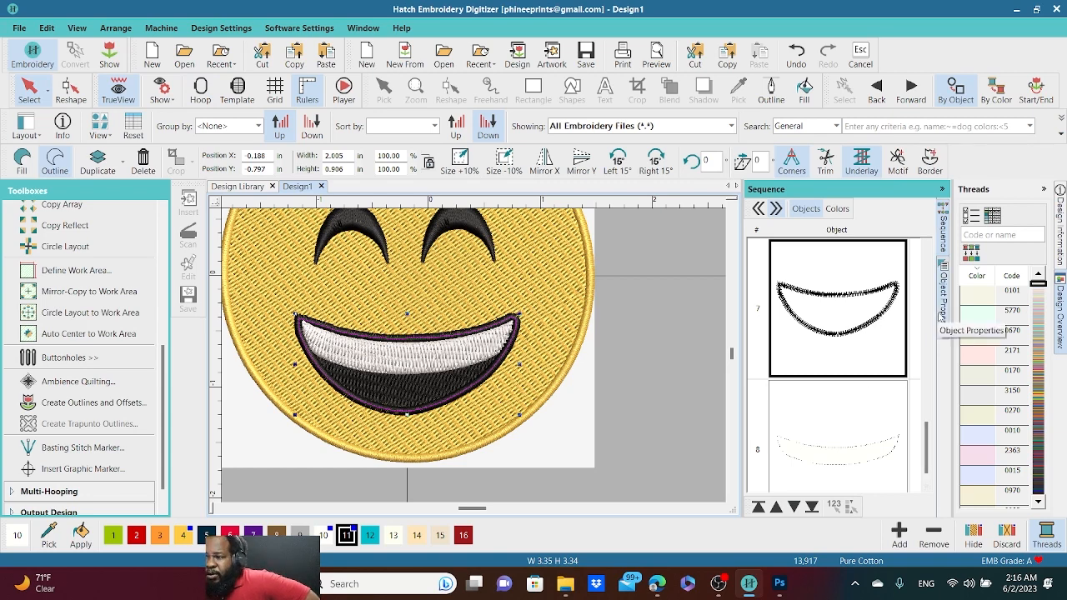
{"action": "left_click", "coordinate": [942, 316]}
{"action": "scroll", "coordinate": [907, 438], "scroll_direction": "down", "scroll_amount": 3}
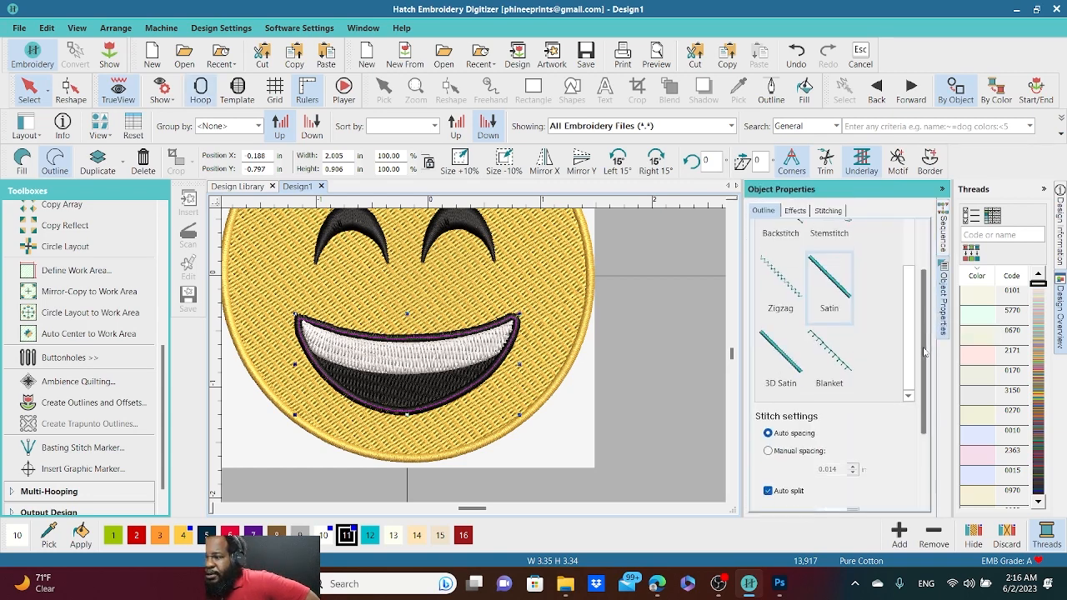
{"action": "left_click_drag", "start_coordinate": [838, 400], "coordinate": [830, 400]}
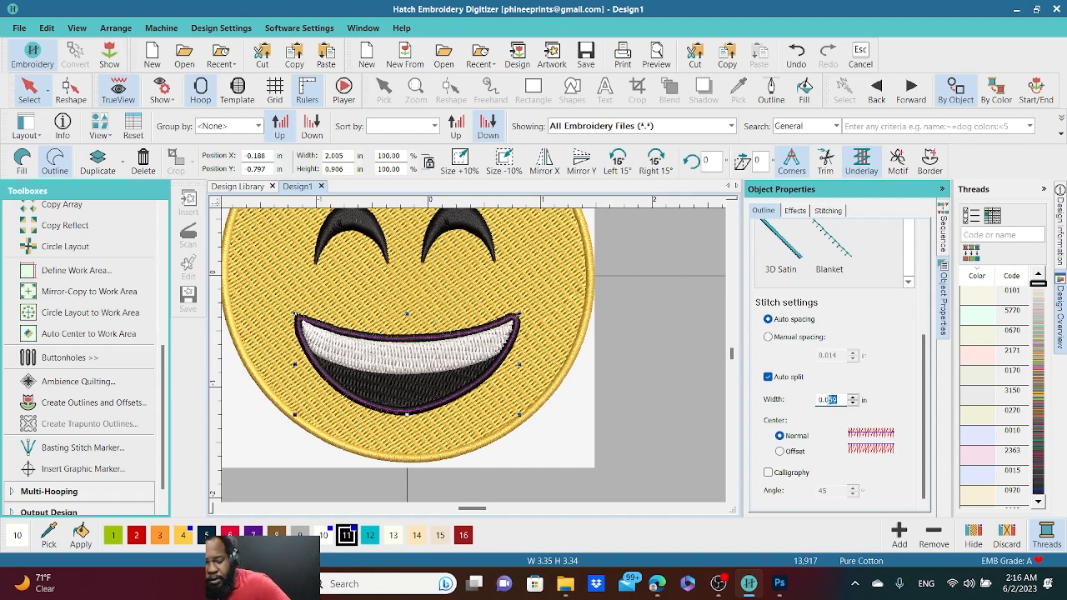
{"action": "type", "text": "1"}
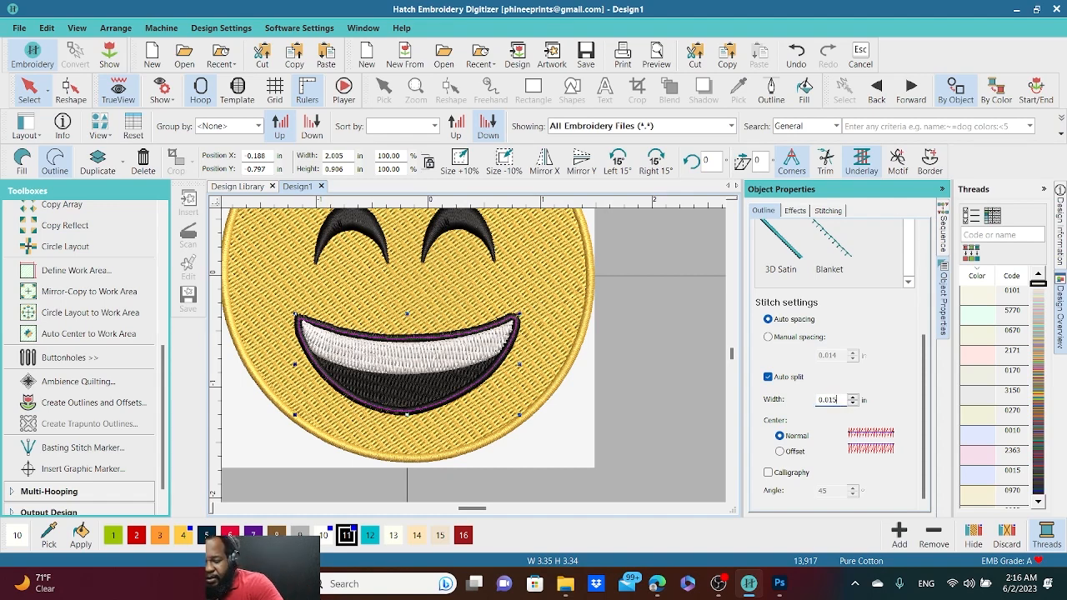
{"action": "type", "text": "5"}
{"action": "key", "text": "Return"}
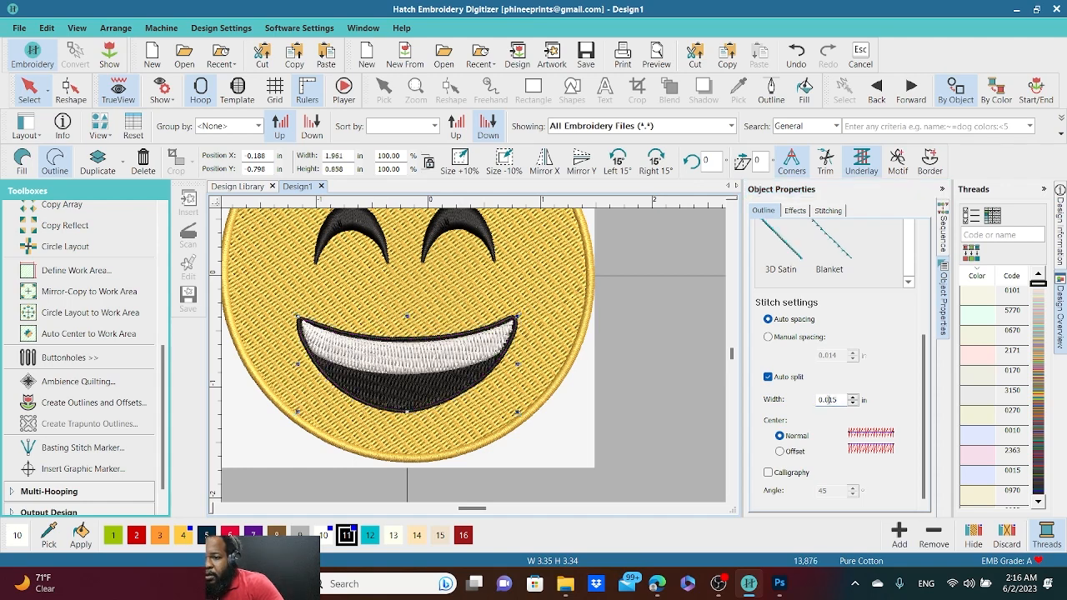
- Set the mouth outline's satin width to 0.07 in
{"action": "left_click_drag", "start_coordinate": [836, 401], "coordinate": [831, 401]}
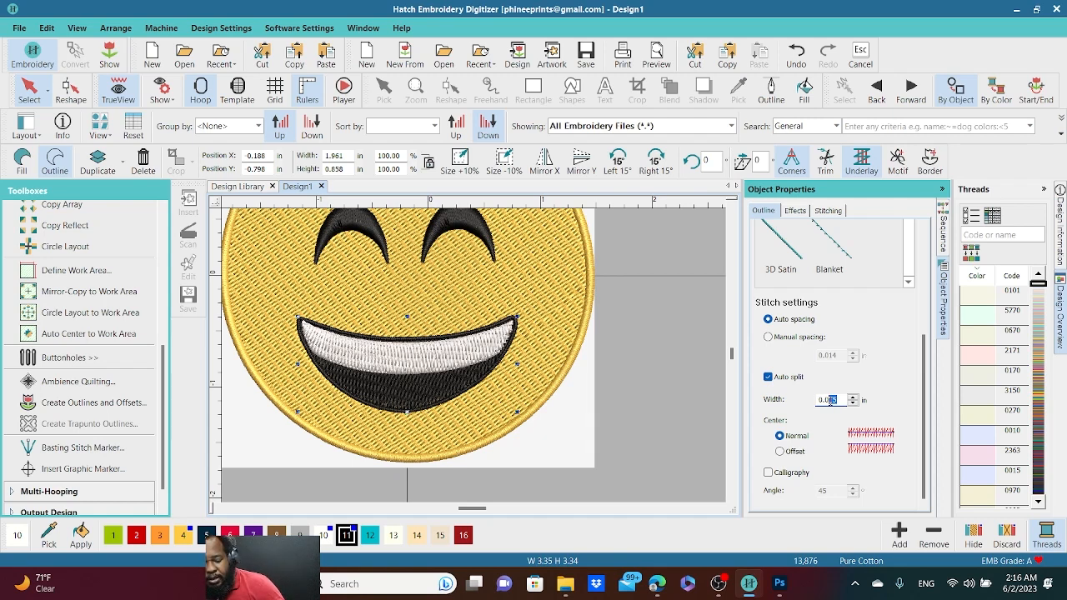
{"action": "type", "text": "7"}
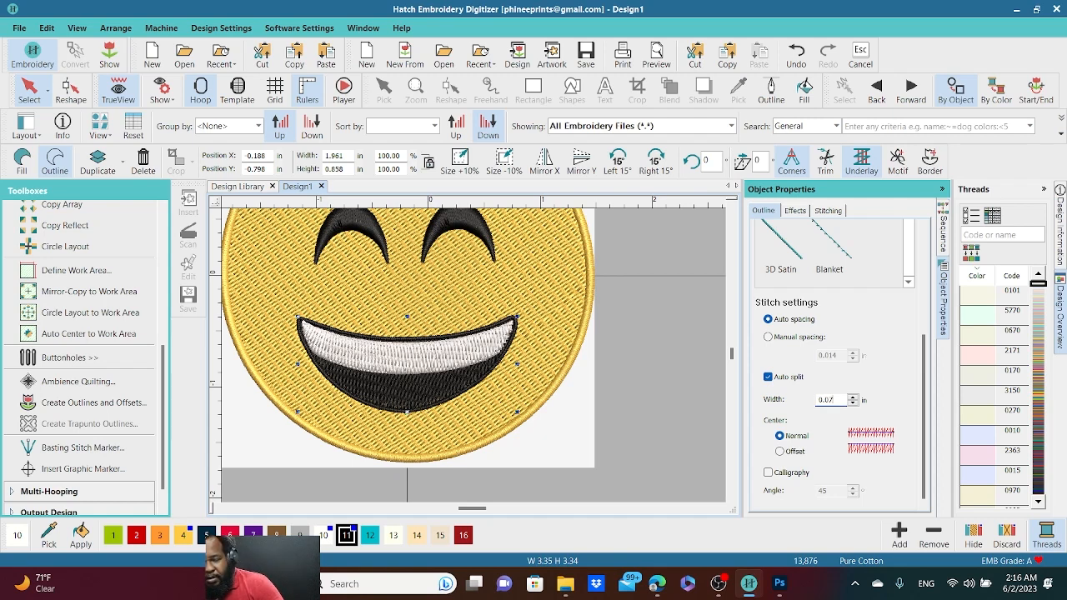
{"action": "key", "text": "Return"}
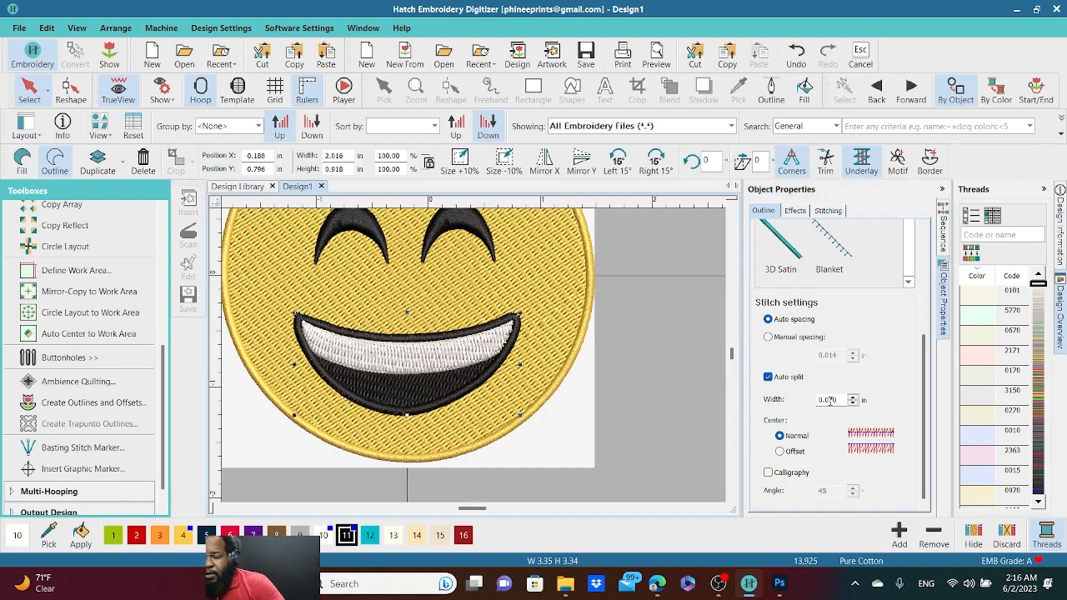
- Set the mouth outline's satin width to 0.007 in
{"action": "left_click_drag", "start_coordinate": [848, 400], "coordinate": [829, 400]}
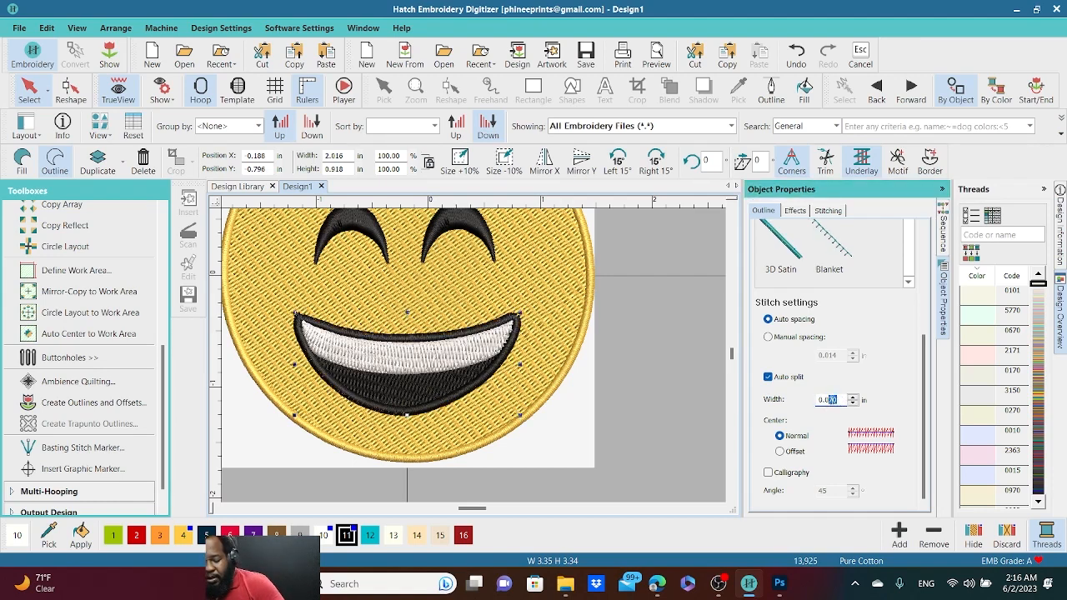
{"action": "type", "text": "0"}
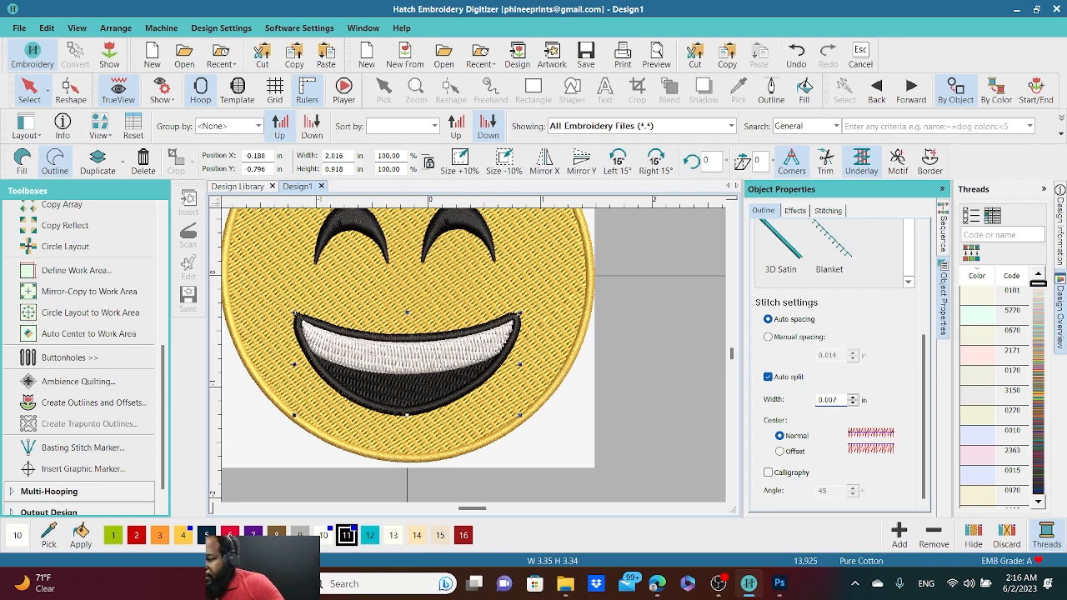
{"action": "type", "text": "7"}
{"action": "key", "text": "Return"}
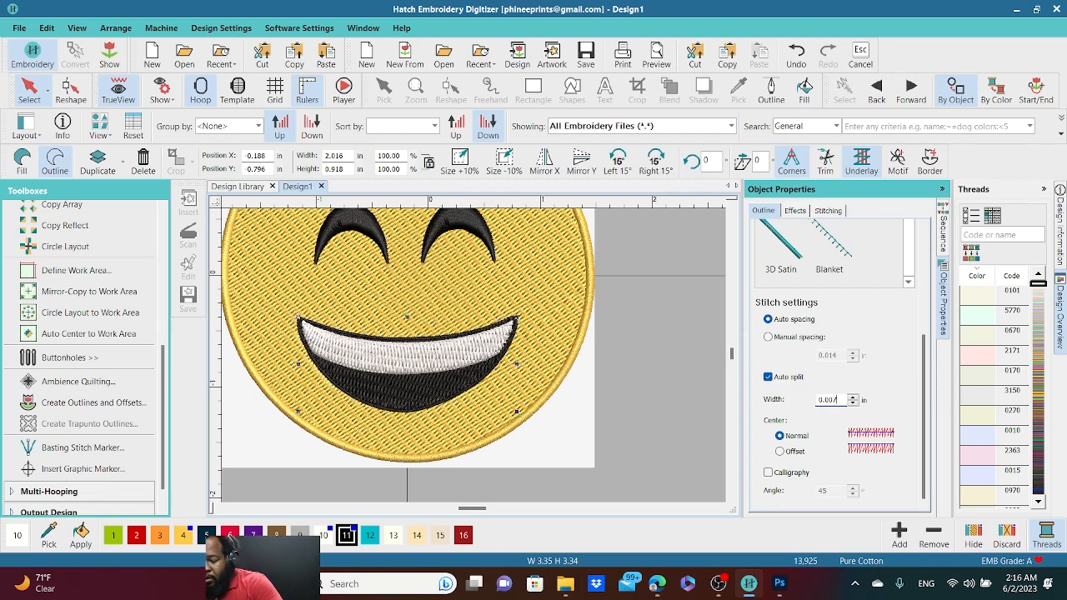
- Deselect the mouth outline and examine the mouth's edges up close and the whole emoji within the hoop
{"action": "scroll", "coordinate": [436, 361], "scroll_direction": "down", "scroll_amount": 2}
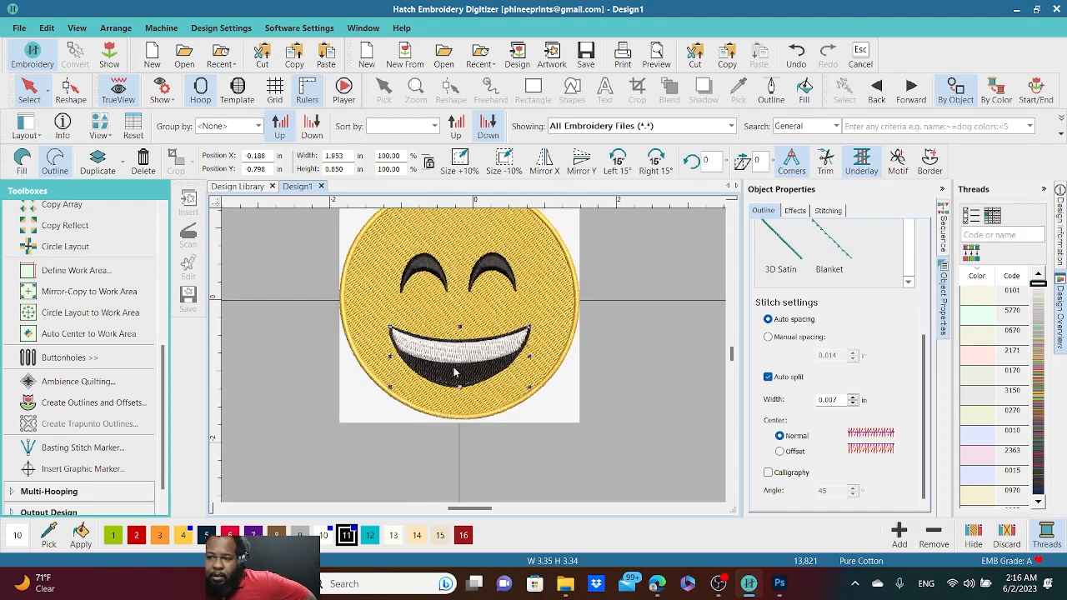
{"action": "left_click", "coordinate": [355, 360]}
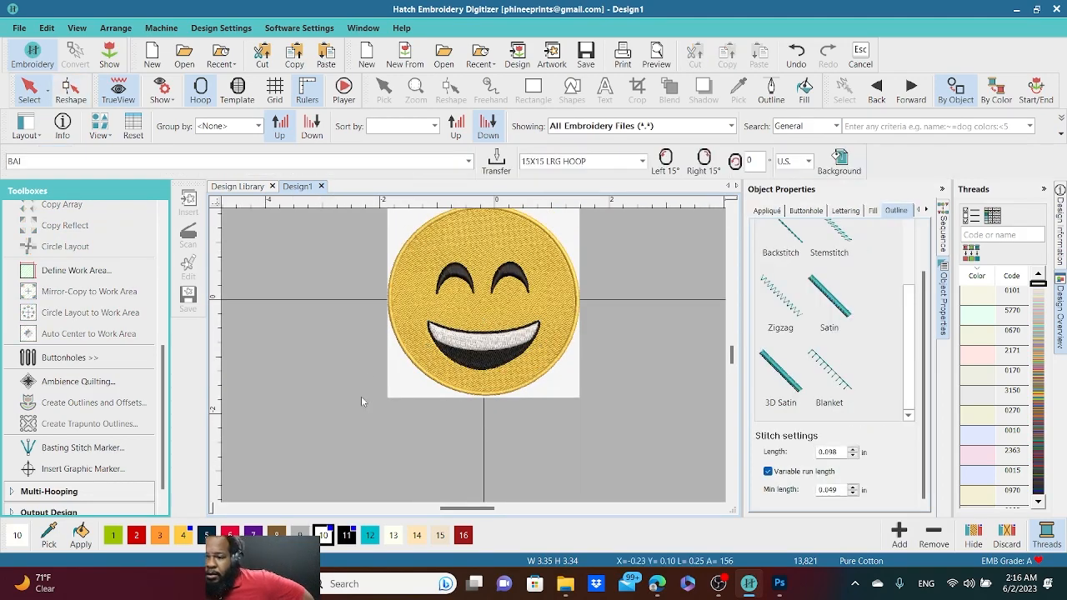
{"action": "scroll", "coordinate": [473, 360], "scroll_direction": "up", "scroll_amount": 2}
{"action": "scroll", "coordinate": [473, 361], "scroll_direction": "up", "scroll_amount": 1}
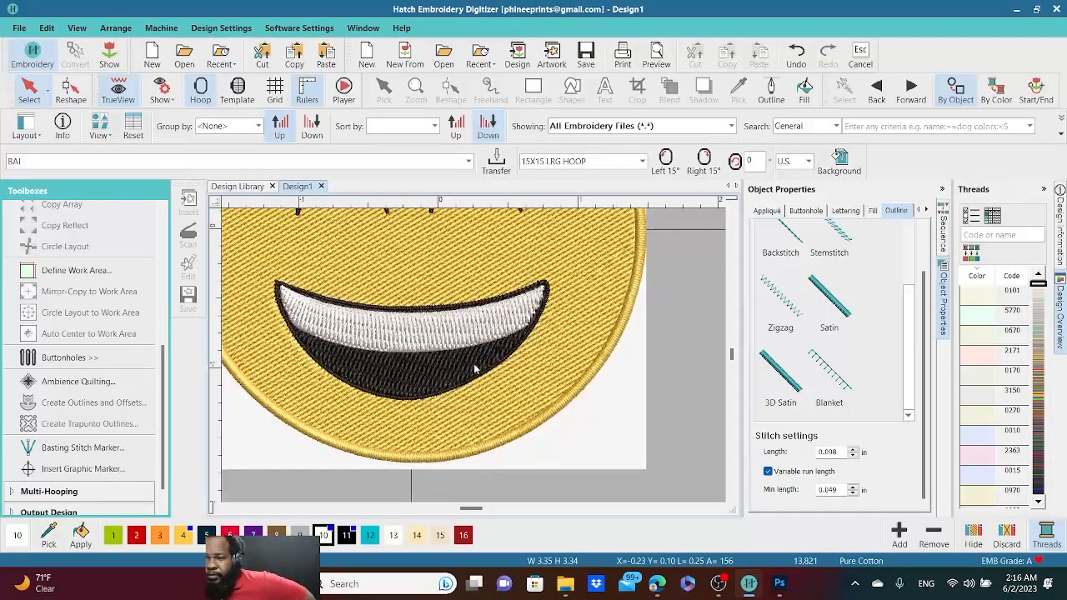
{"action": "scroll", "coordinate": [471, 361], "scroll_direction": "down", "scroll_amount": 3}
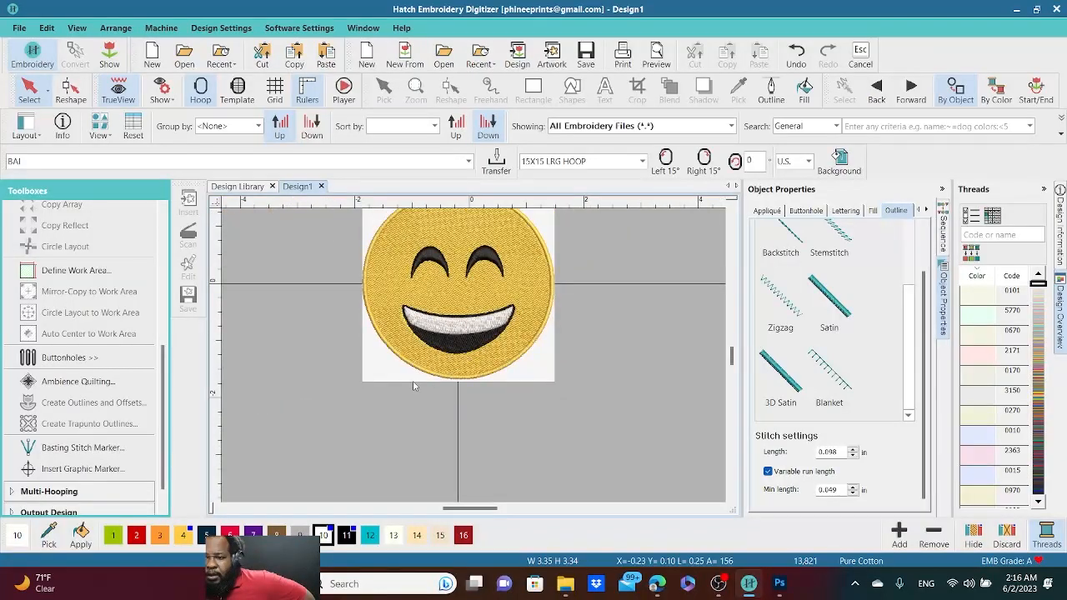
{"action": "scroll", "coordinate": [471, 358], "scroll_direction": "up", "scroll_amount": 1}
{"action": "scroll", "coordinate": [474, 352], "scroll_direction": "down", "scroll_amount": 3}
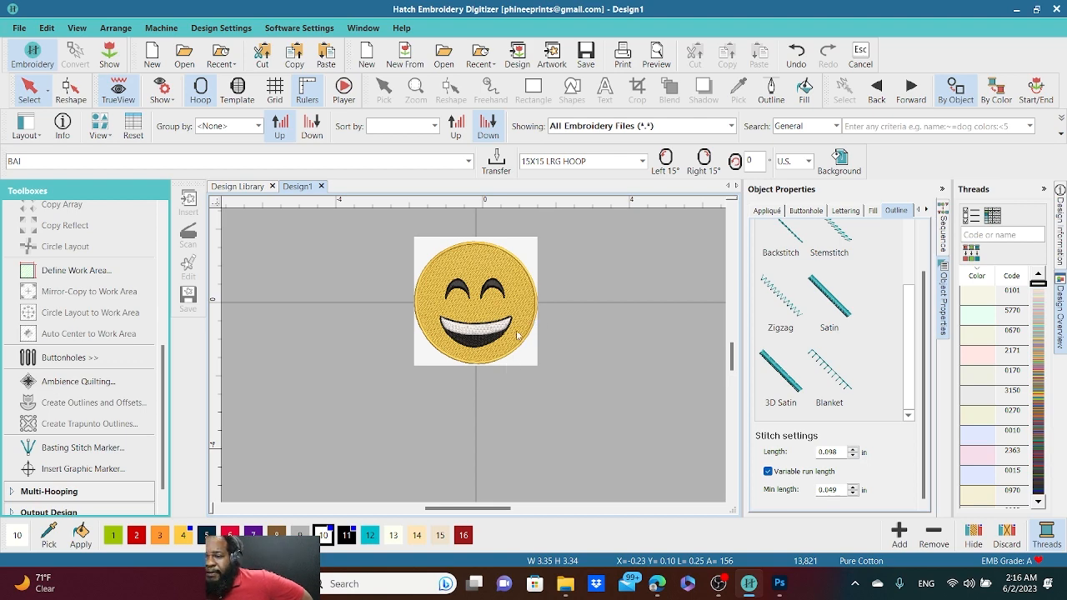
{"action": "scroll", "coordinate": [473, 361], "scroll_direction": "down", "scroll_amount": 1}
{"action": "scroll", "coordinate": [473, 361], "scroll_direction": "up", "scroll_amount": 4}
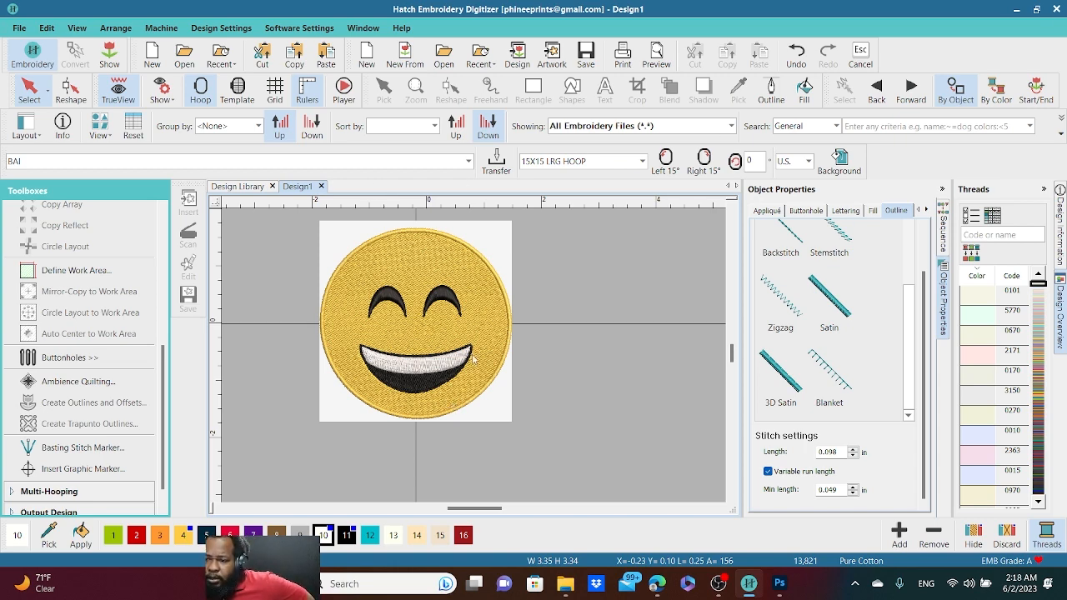
{"action": "scroll", "coordinate": [475, 355], "scroll_direction": "up", "scroll_amount": 2}
{"action": "scroll", "coordinate": [475, 355], "scroll_direction": "down", "scroll_amount": 4}
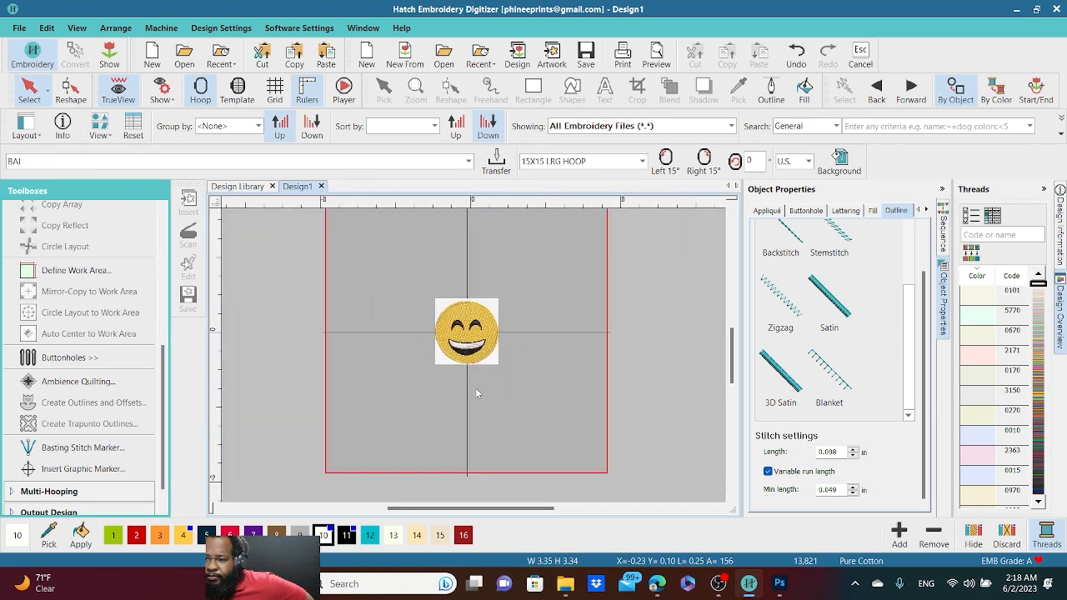